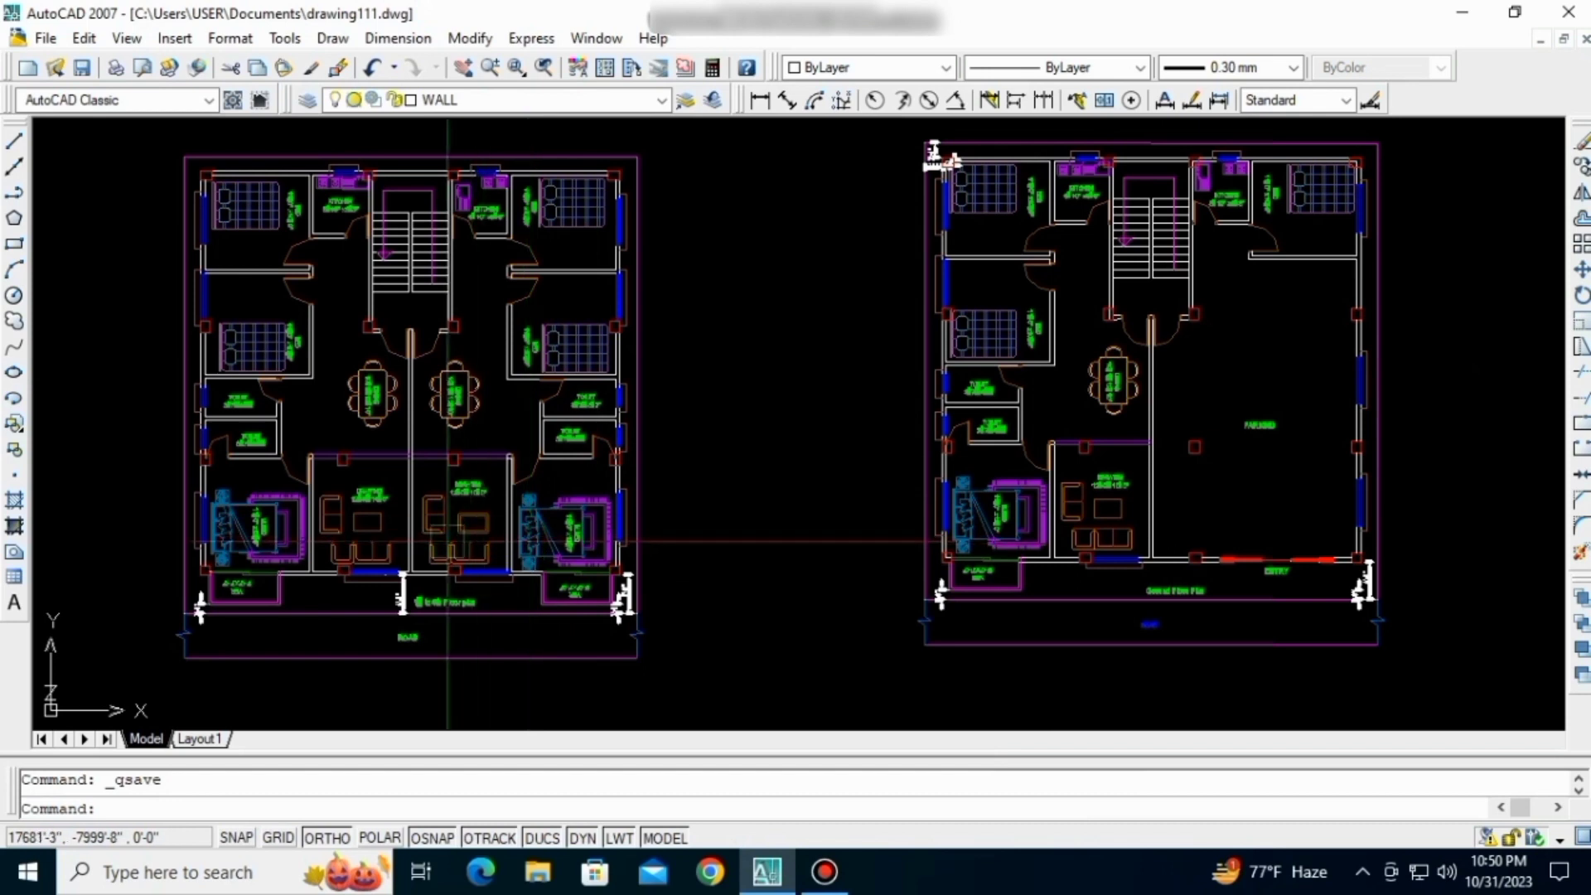
# - Examine the 1st to 5th floor plan and the ground floor plan, including their fronts and overall layouts
pyautogui.scroll(3, 447, 542)
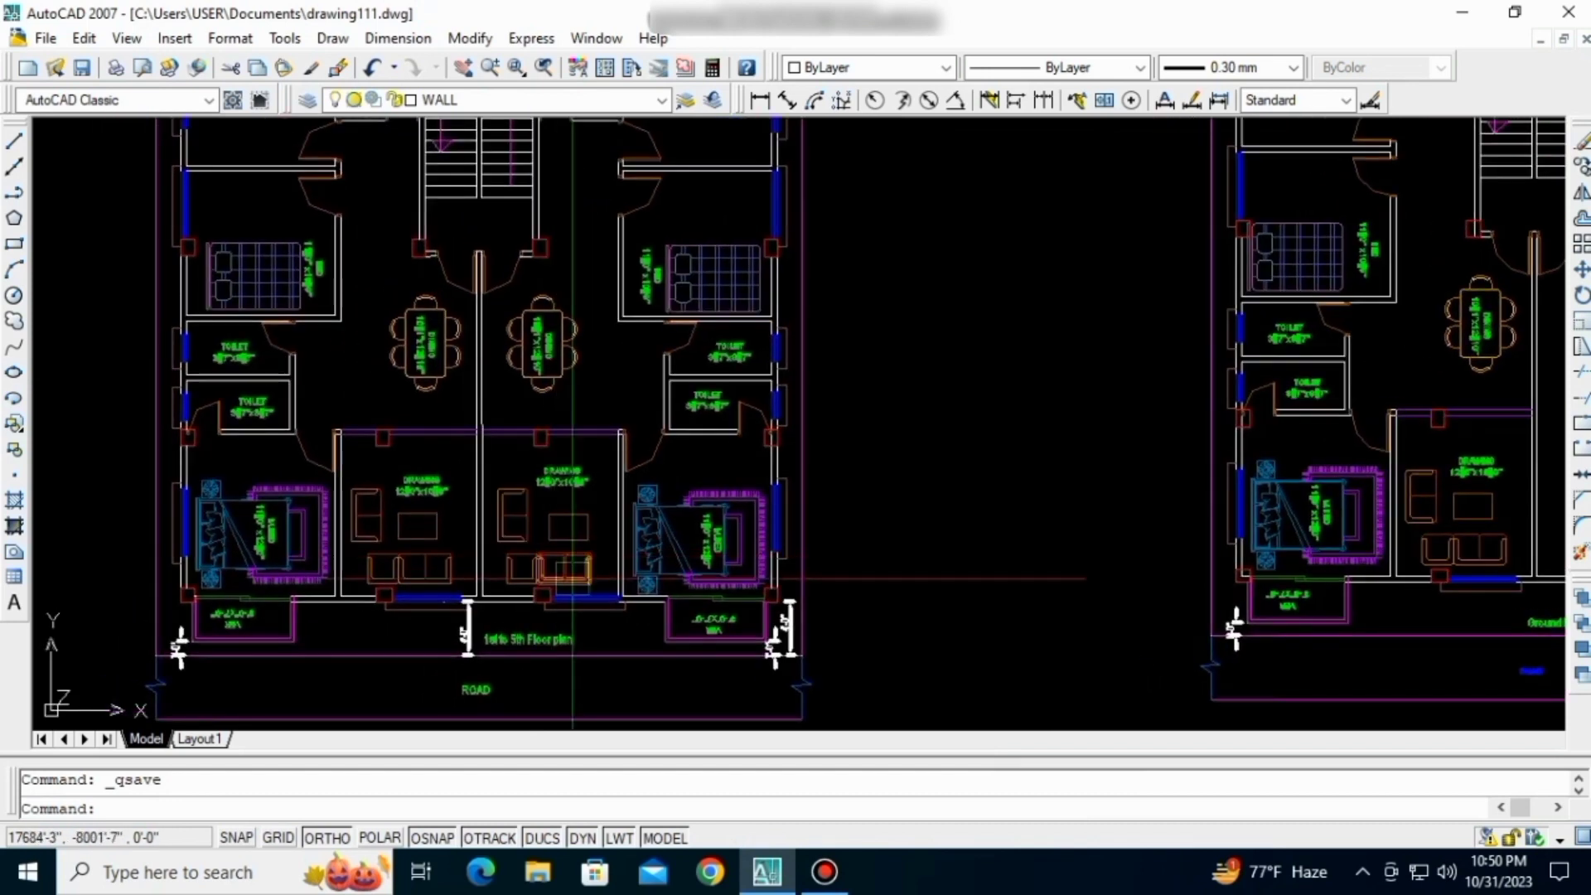
pyautogui.scroll(-2, 575, 578)
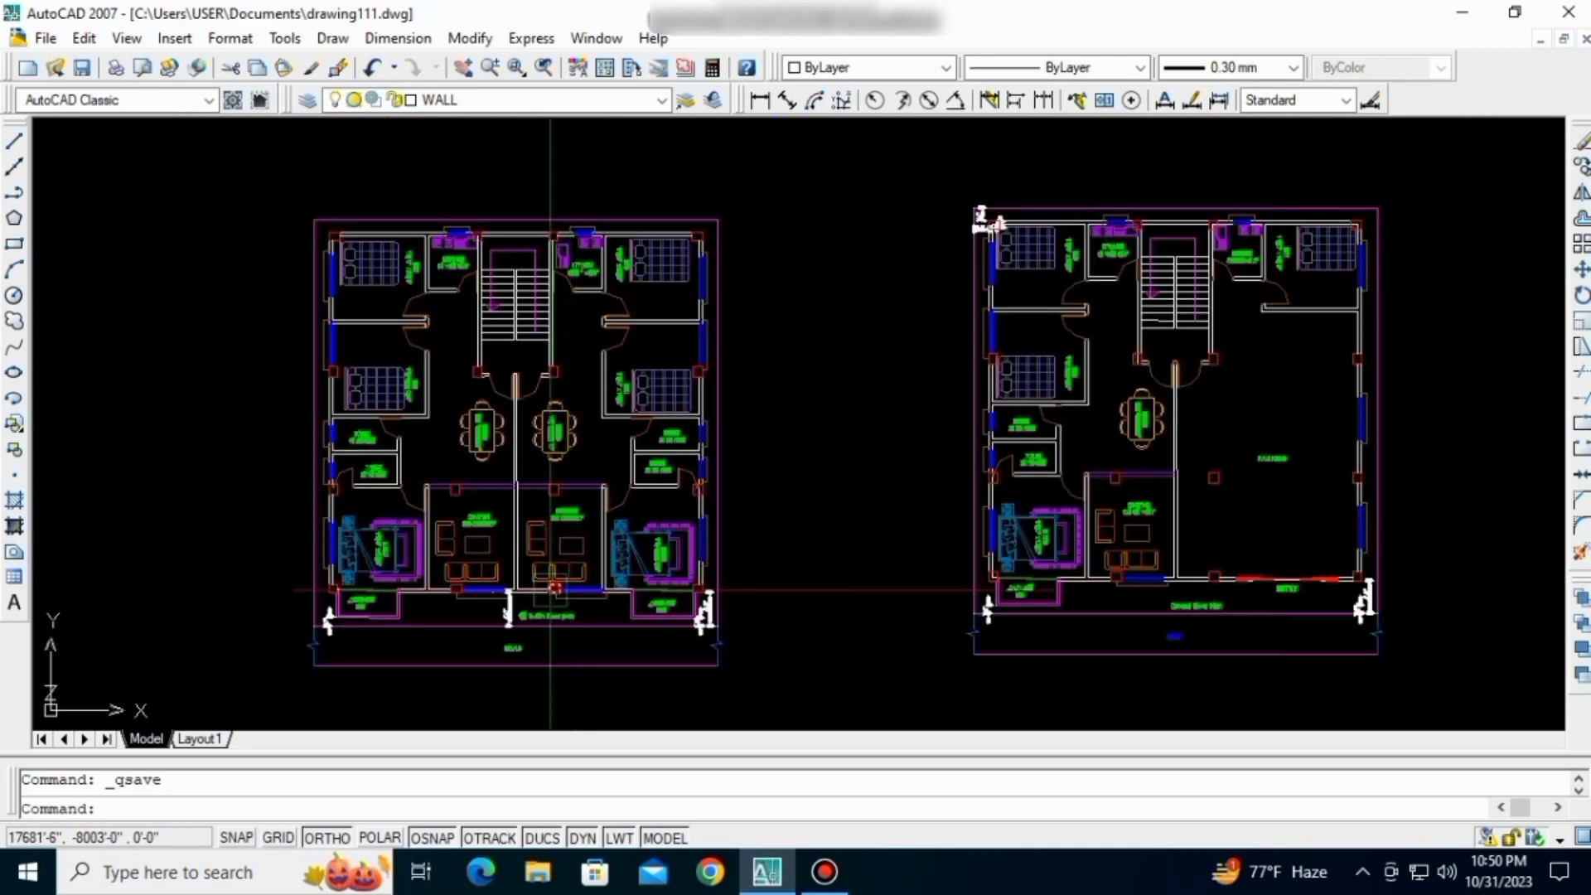
pyautogui.scroll(5, 561, 614)
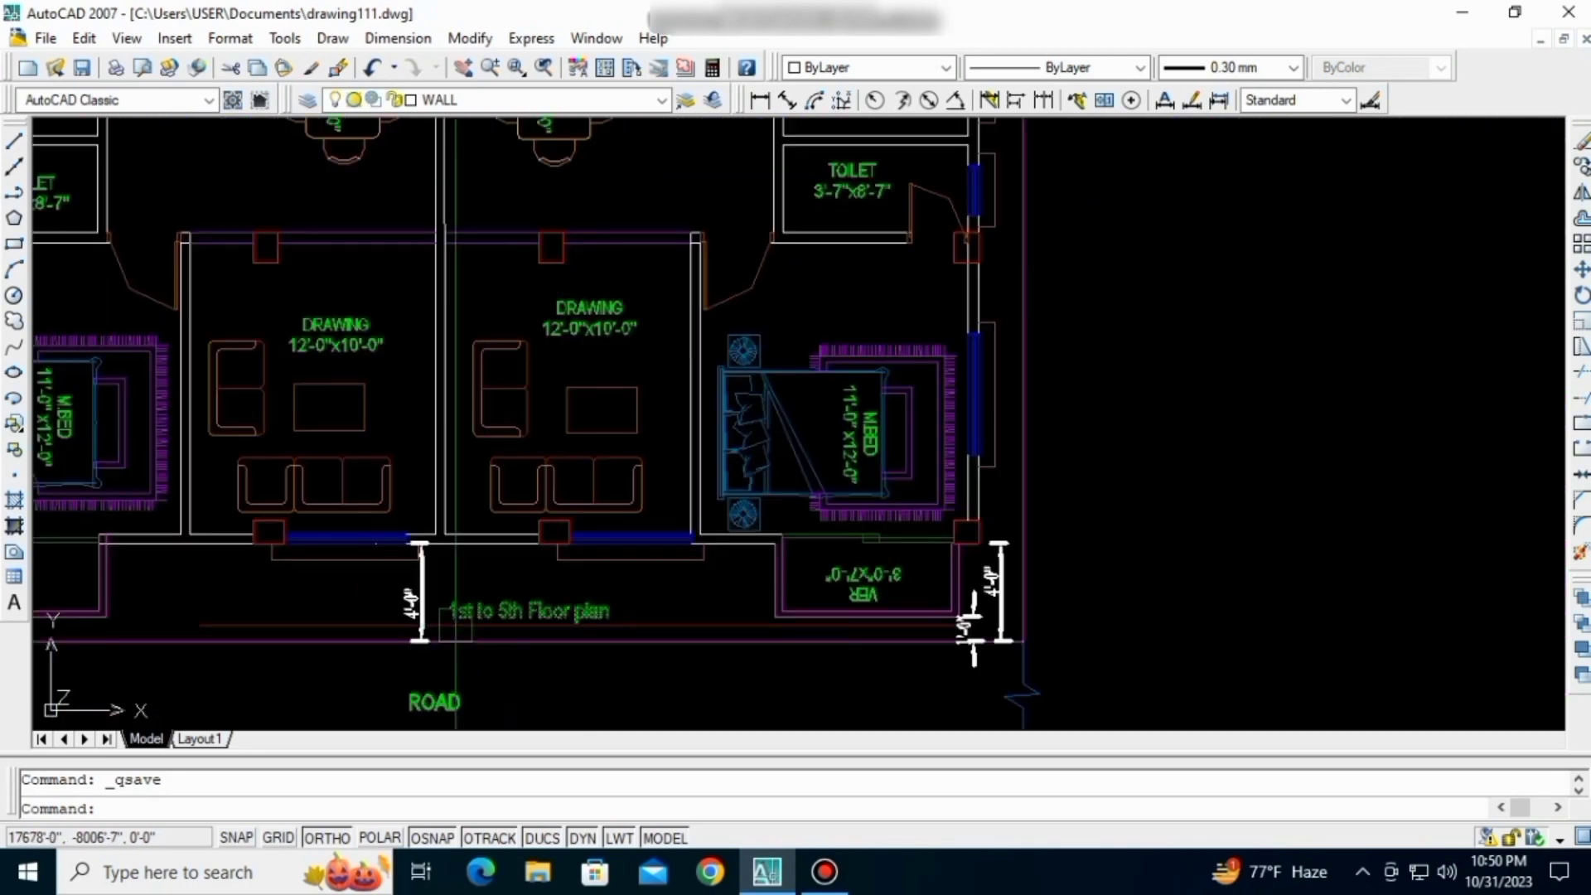
pyautogui.scroll(2, 455, 627)
pyautogui.scroll(-5, 547, 629)
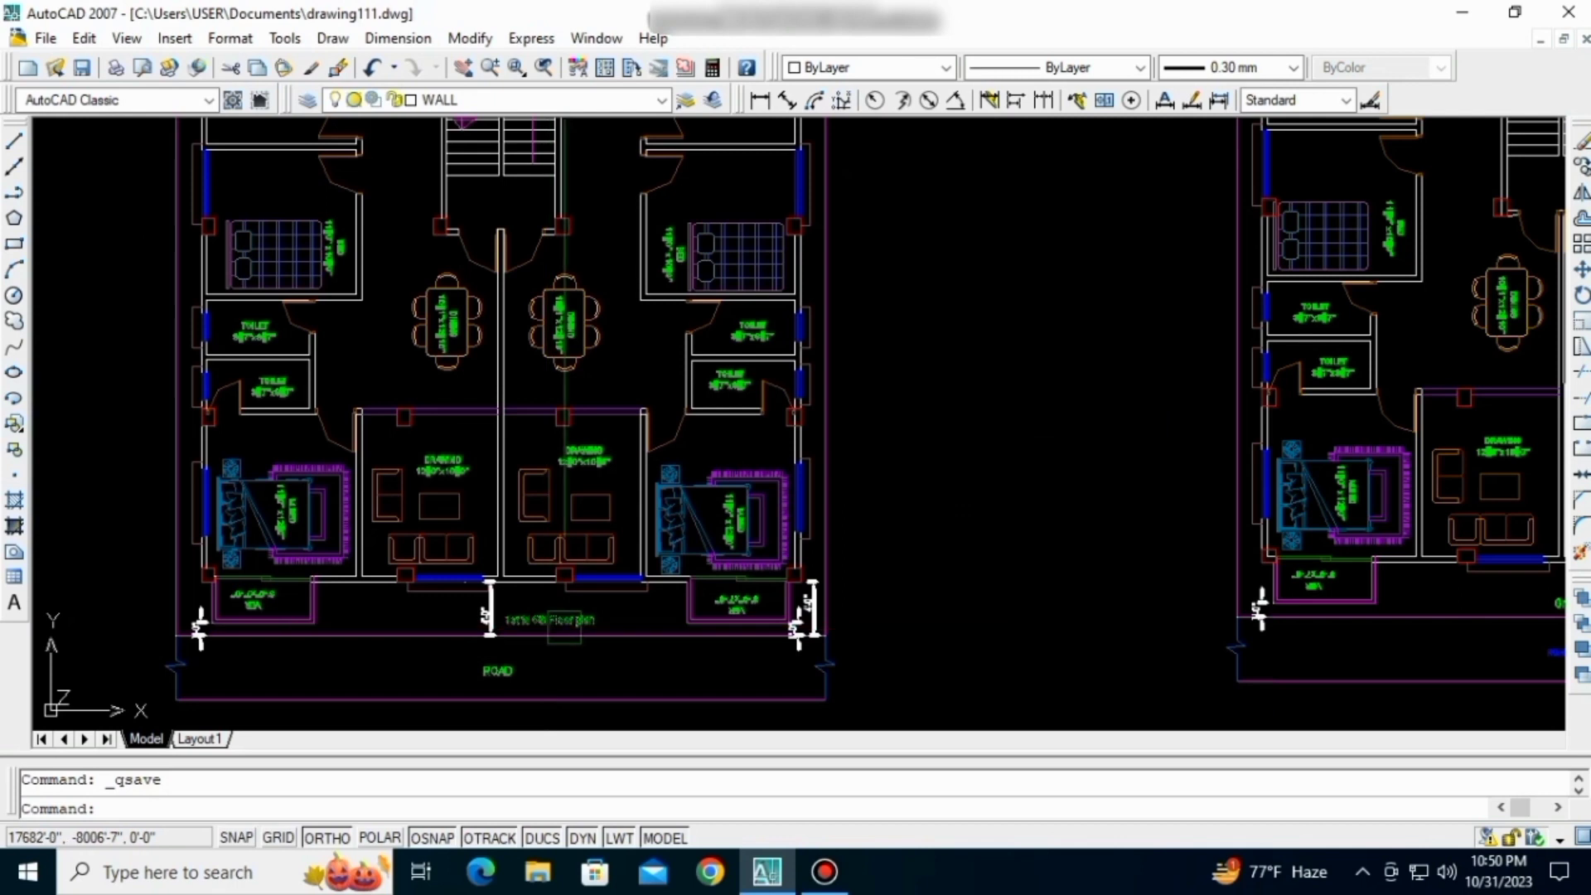
pyautogui.scroll(-2, 588, 635)
pyautogui.scroll(3, 579, 633)
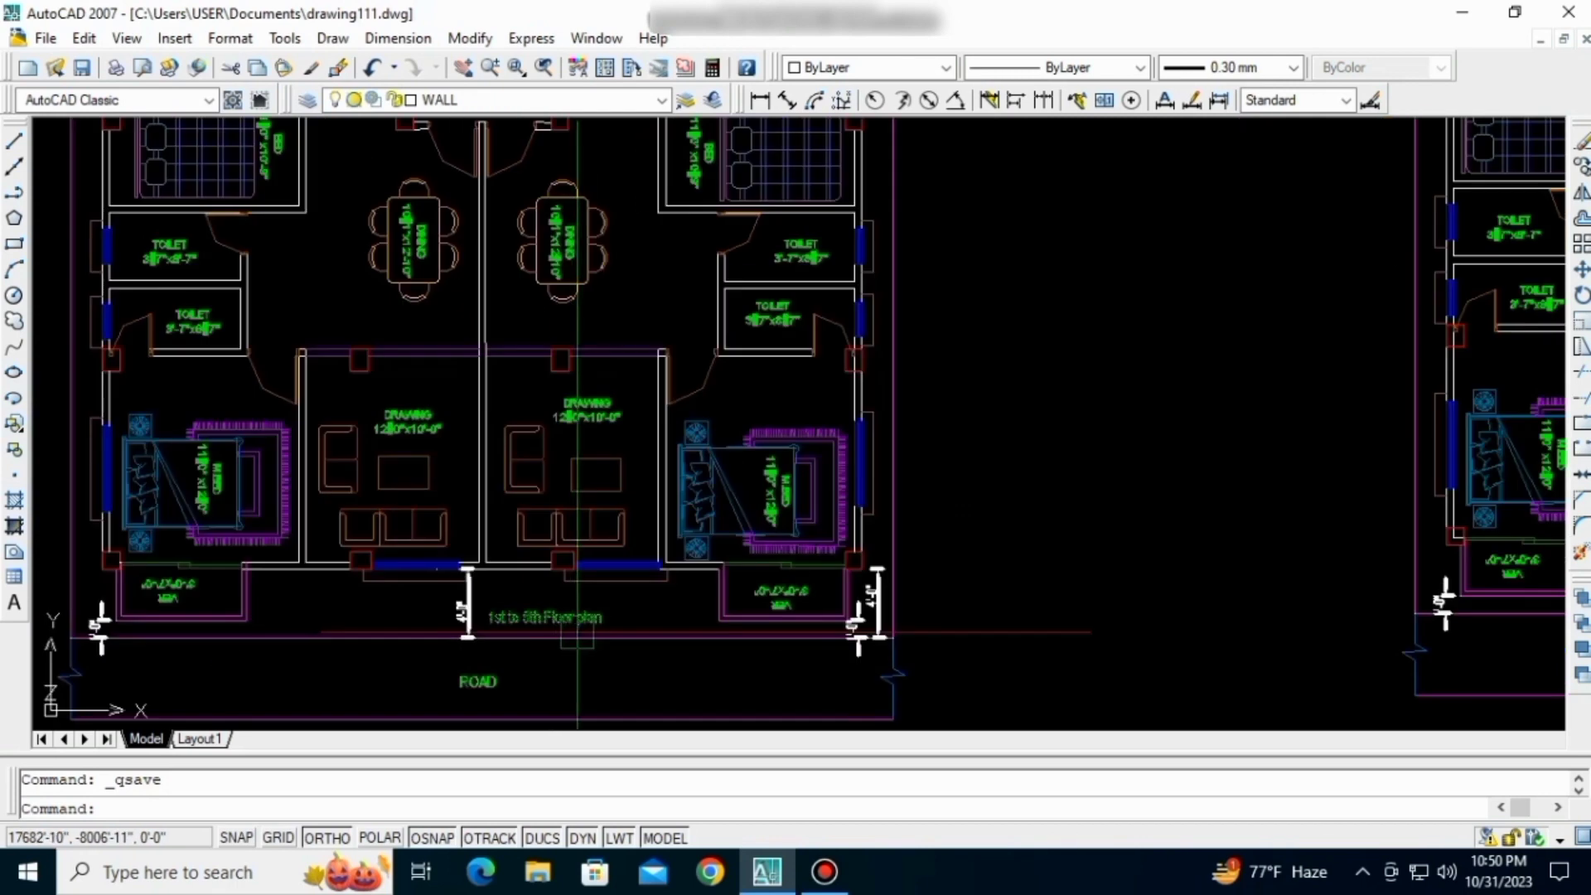
pyautogui.scroll(4, 527, 634)
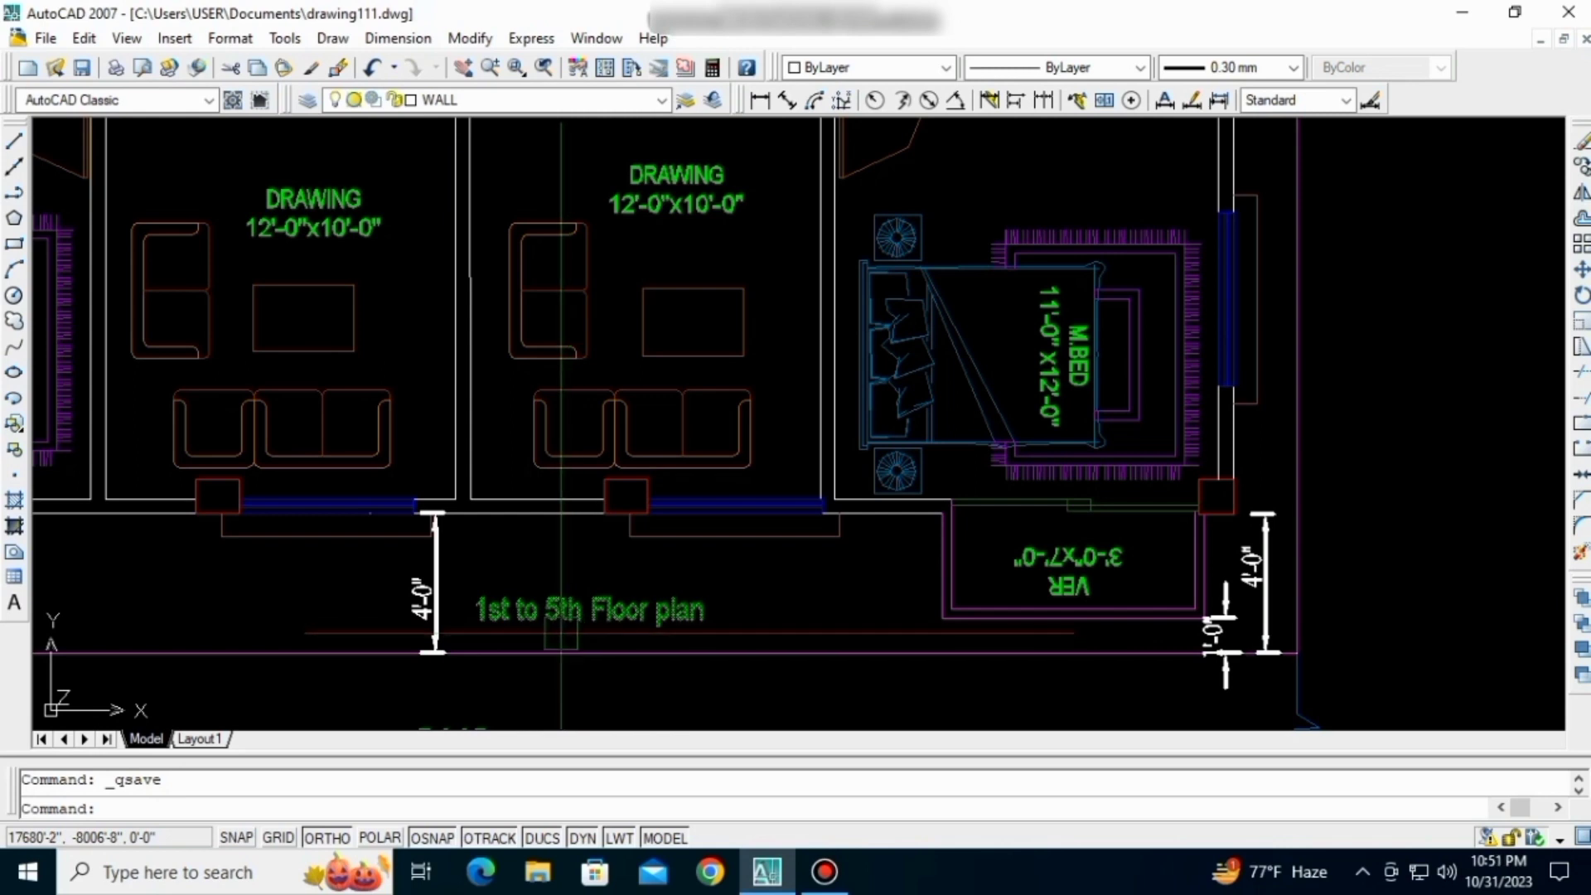
pyautogui.scroll(-4, 561, 635)
pyautogui.moveTo(572, 583); pyautogui.dragTo(578, 594, button='middle')
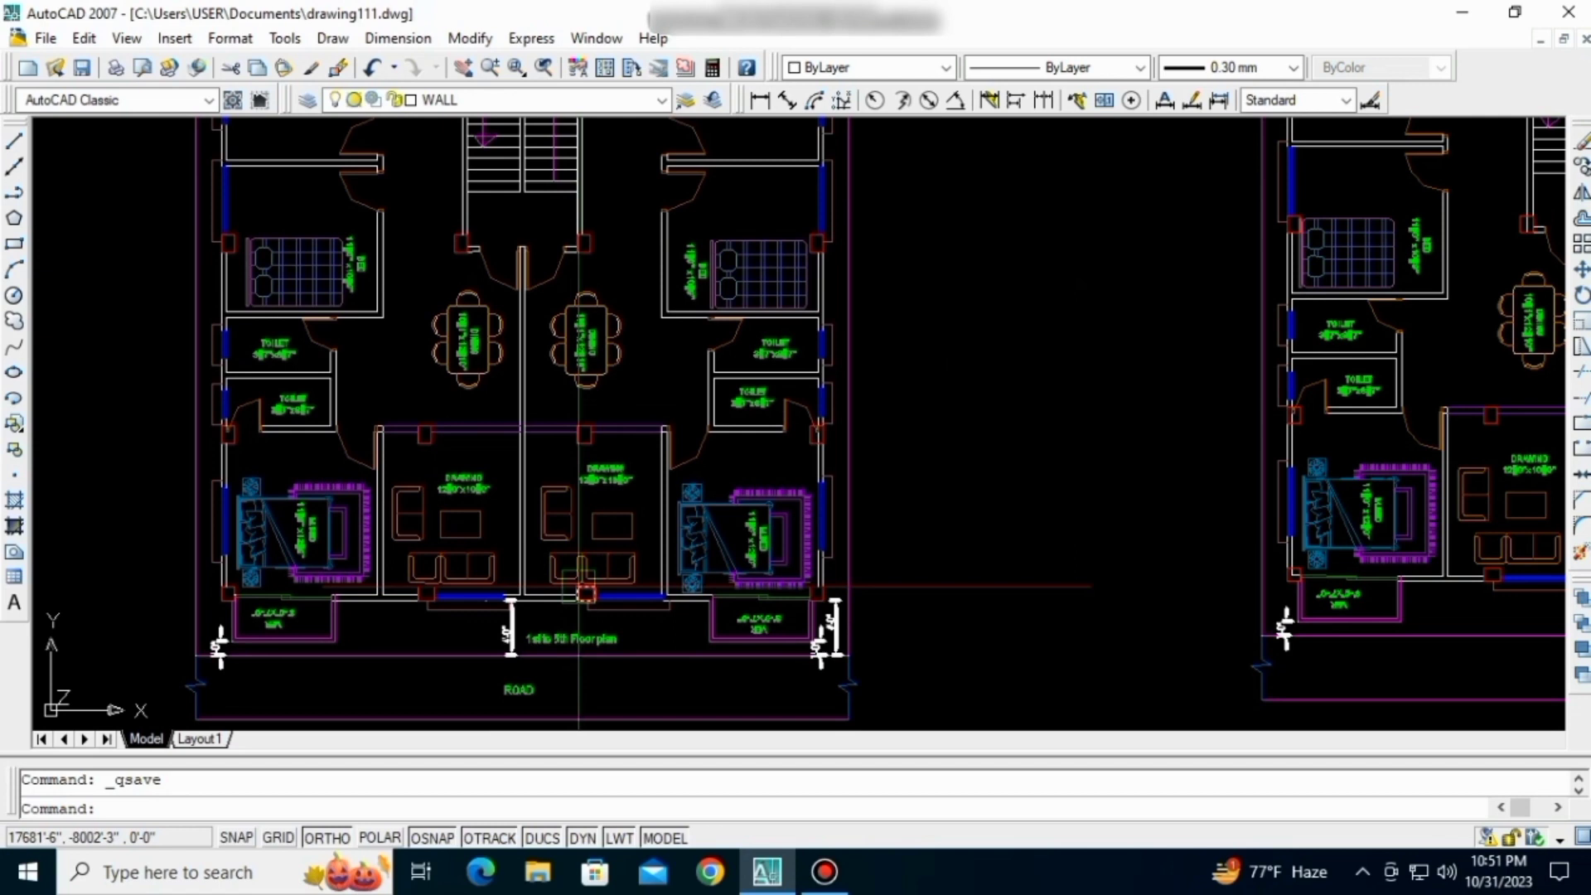
pyautogui.scroll(4, 1226, 629)
pyautogui.scroll(-5, 580, 538)
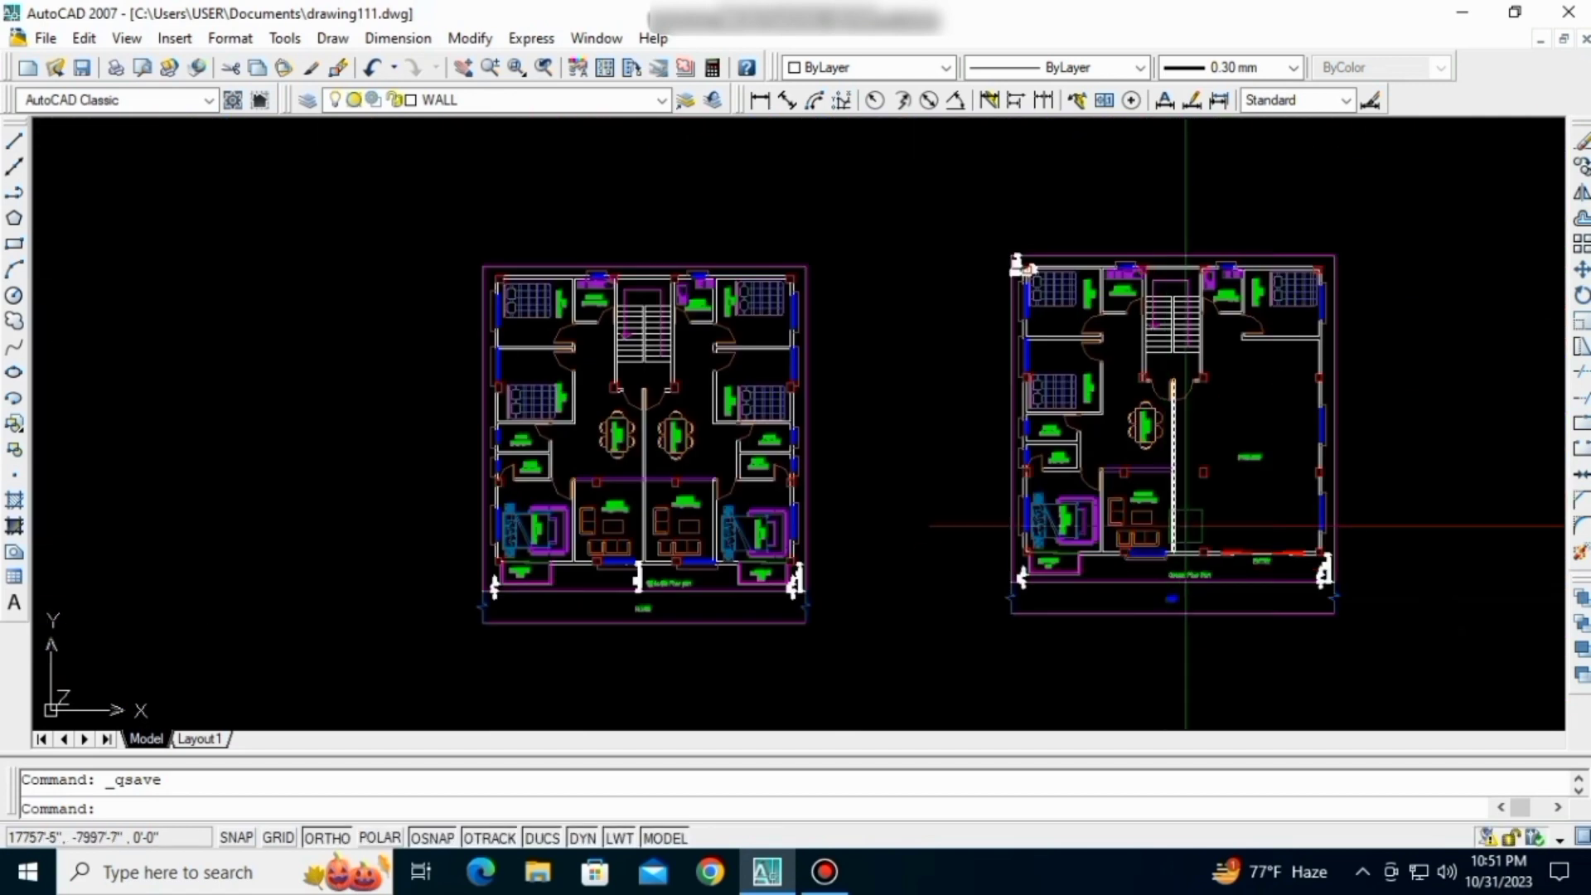
pyautogui.scroll(4, 1232, 477)
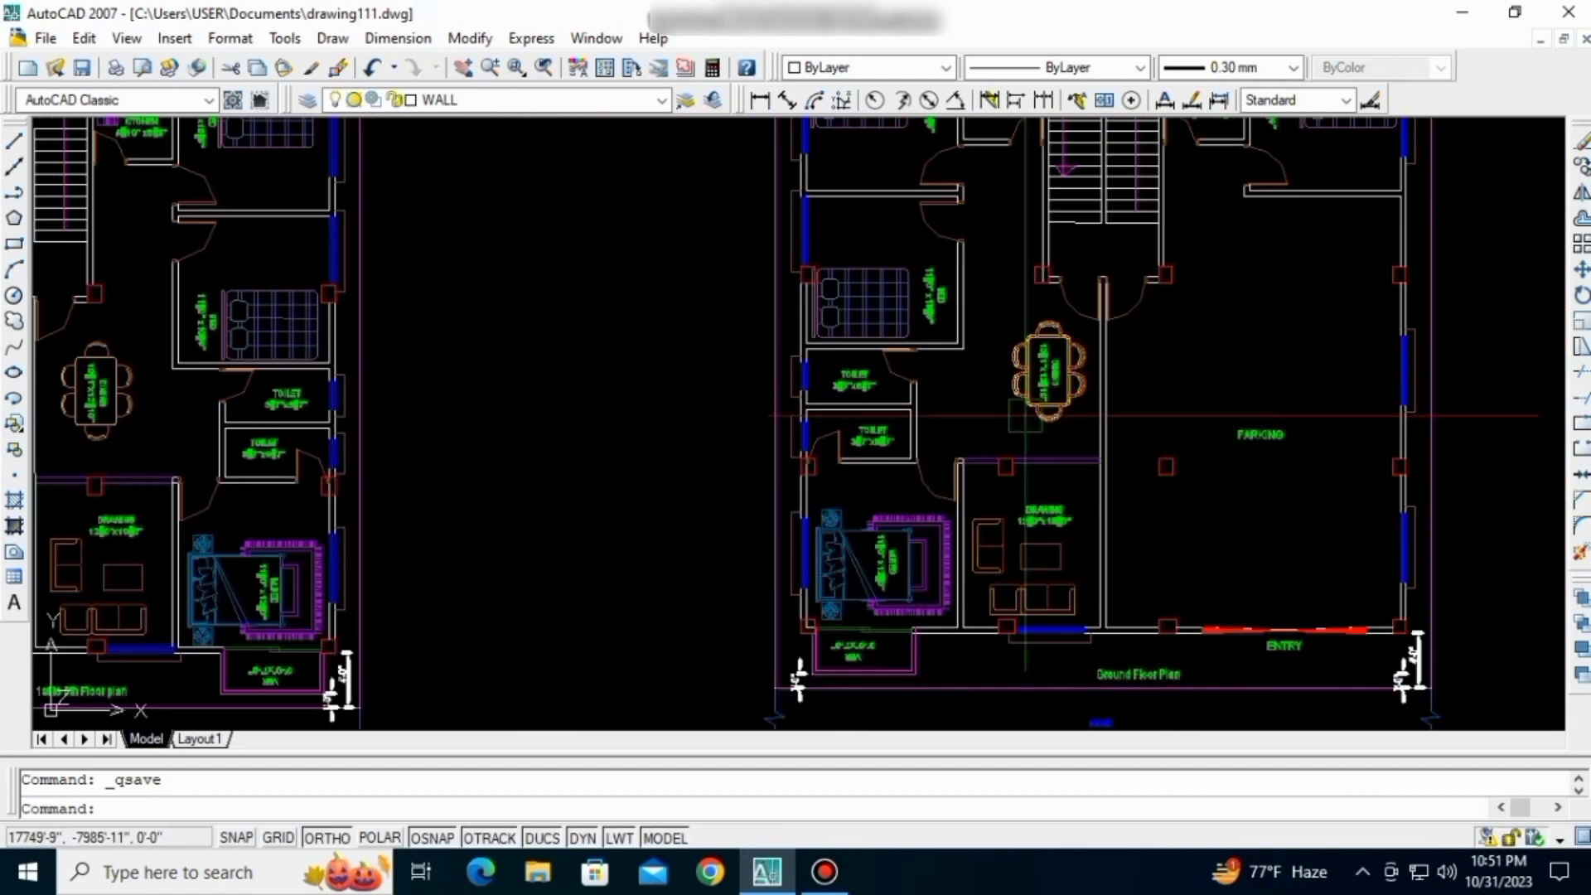
pyautogui.scroll(-5, 1052, 385)
pyautogui.moveTo(610, 475); pyautogui.dragTo(672, 478, button='middle')
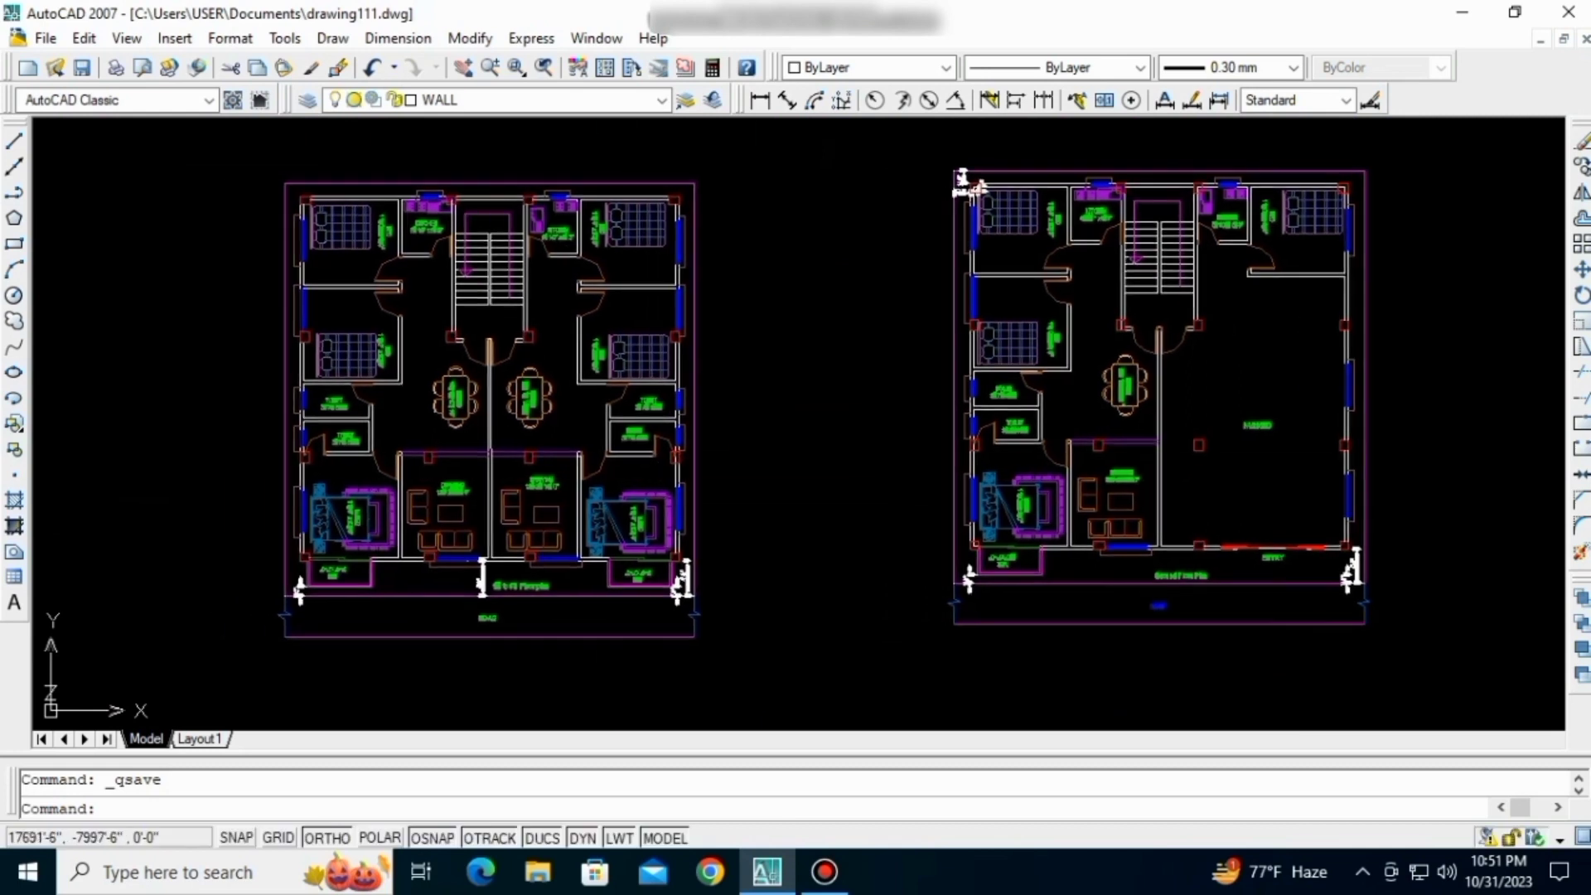
pyautogui.scroll(5, 519, 613)
pyautogui.scroll(-2, 518, 613)
pyautogui.scroll(1, 518, 613)
pyautogui.scroll(-4, 623, 511)
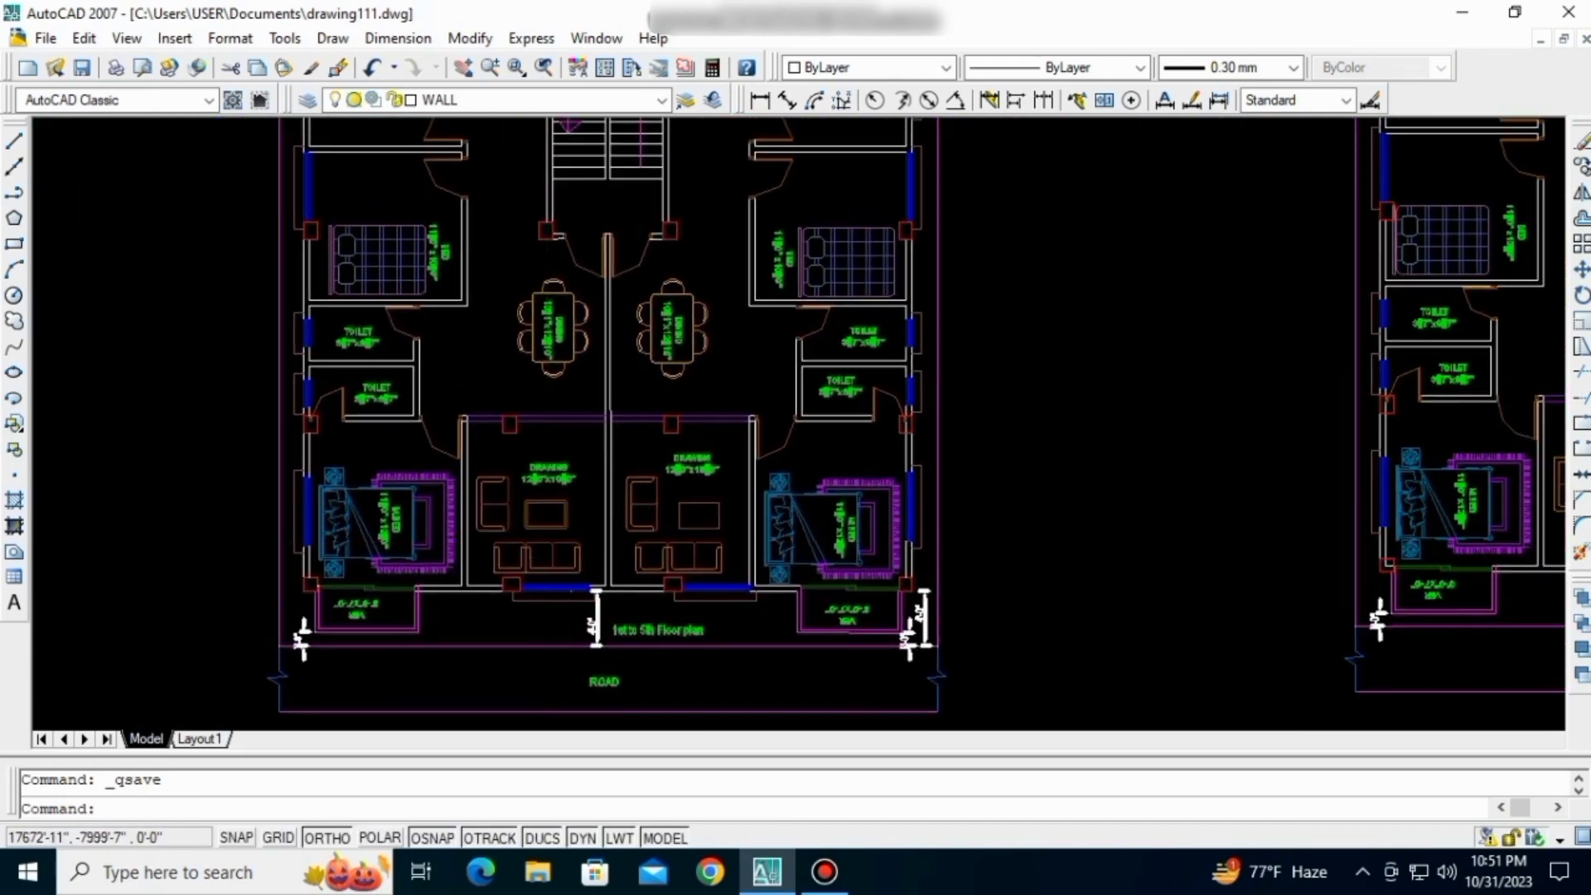
# - Examine the columns, kitchens and bedrooms along the rear wall of the 1st to 5th floor plan
pyautogui.scroll(3, 623, 511)
pyautogui.moveTo(603, 500)
pyautogui.mouseDown(button='middle')
pyautogui.moveTo(611, 522)
pyautogui.moveTo(580, 582)
pyautogui.moveTo(667, 592)
pyautogui.moveTo(674, 761)
pyautogui.mouseUp(button='middle')
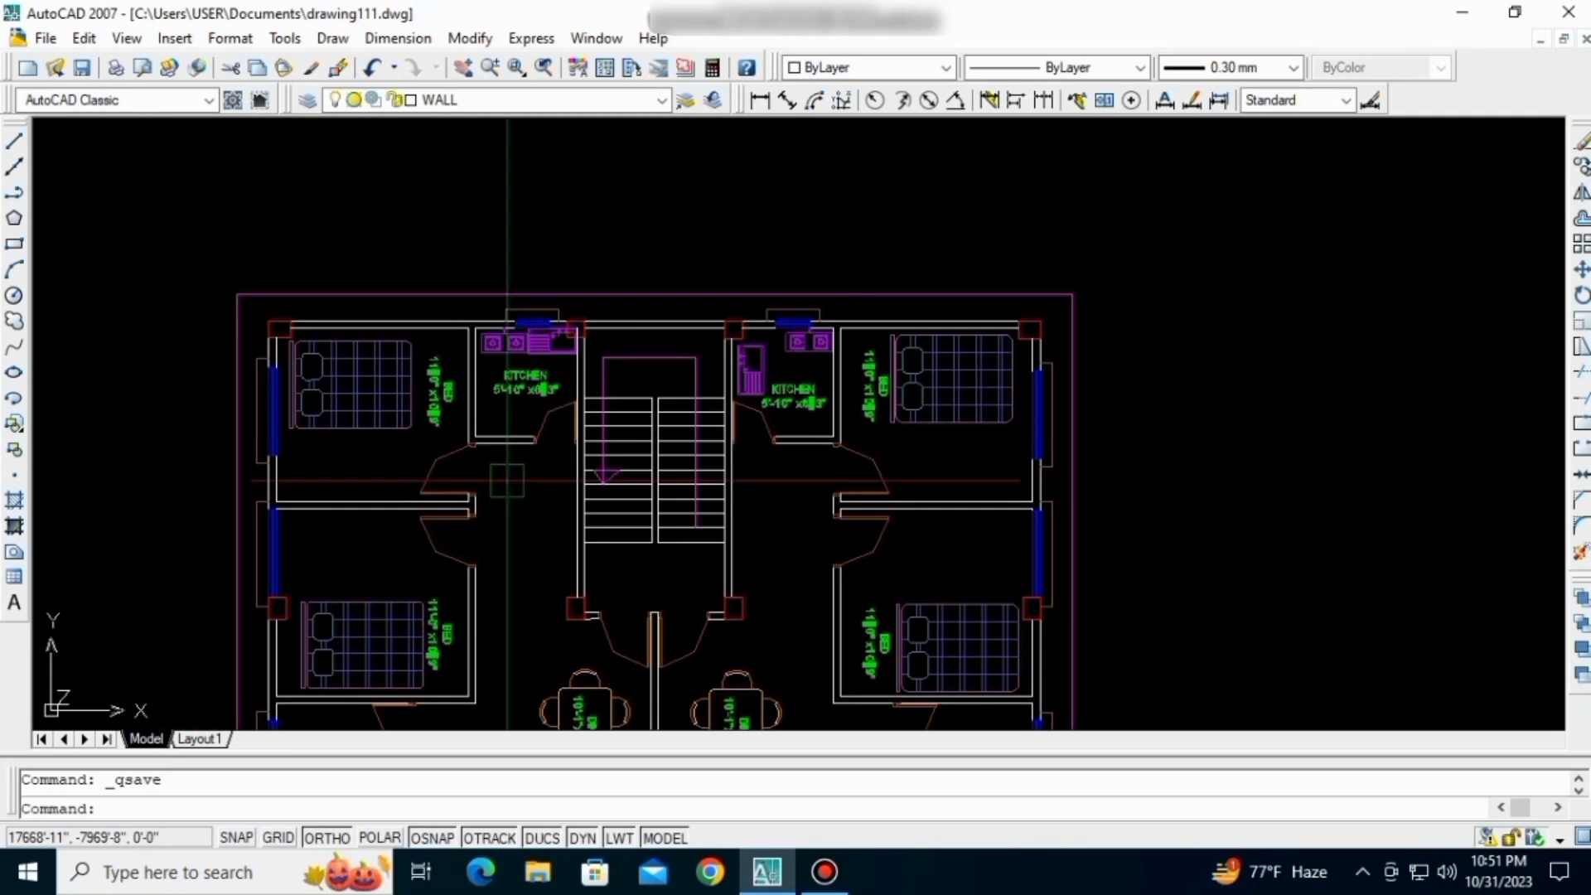
pyautogui.scroll(3, 353, 378)
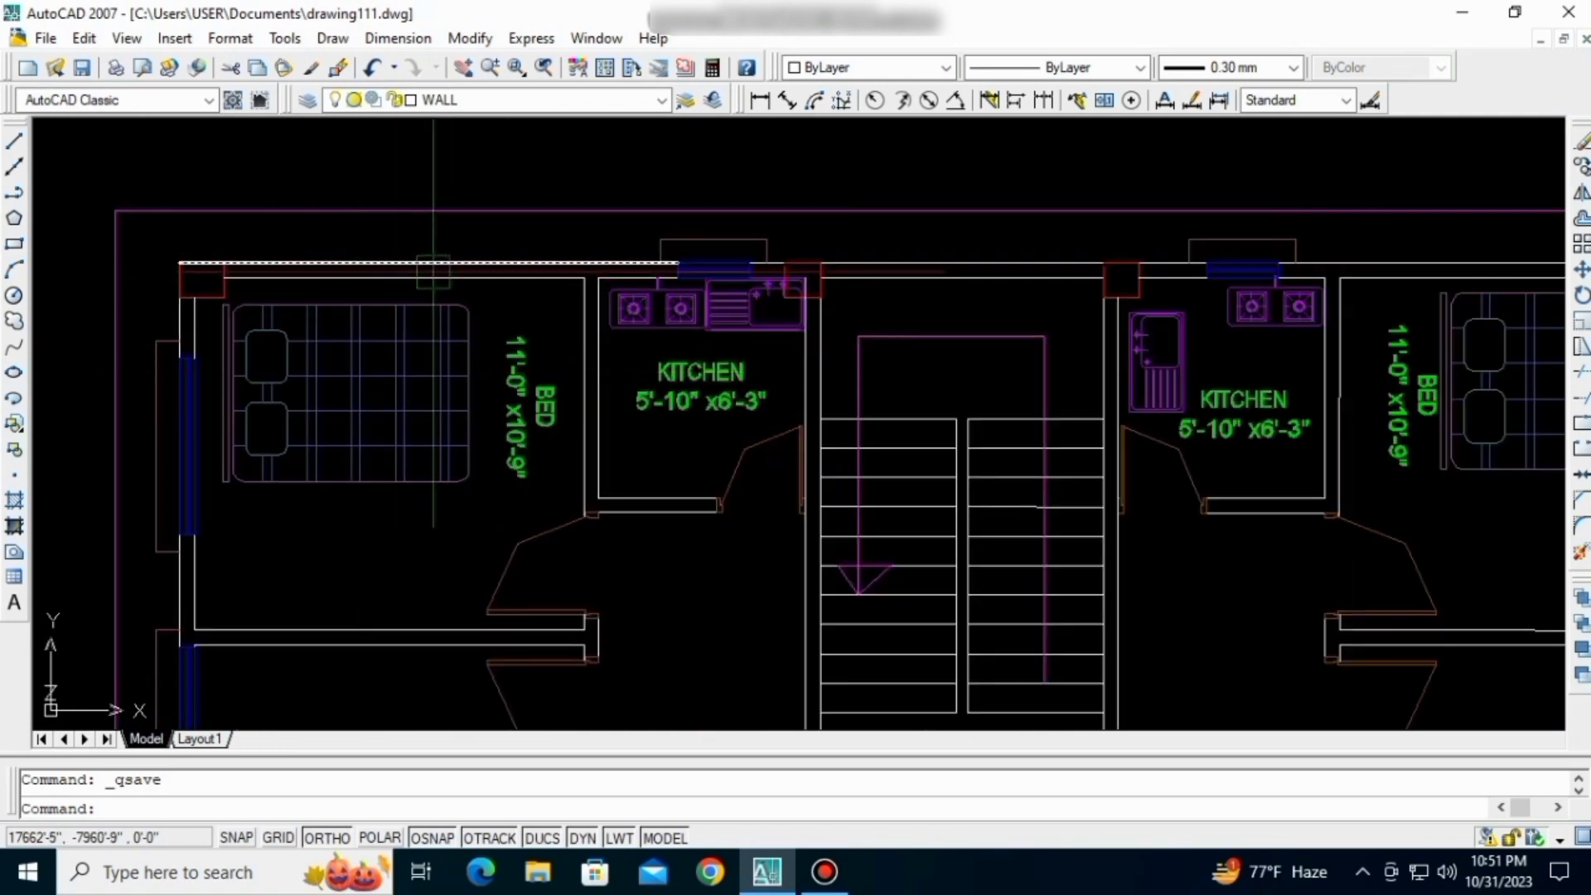
pyautogui.moveTo(994, 280); pyautogui.dragTo(735, 388, button='middle')
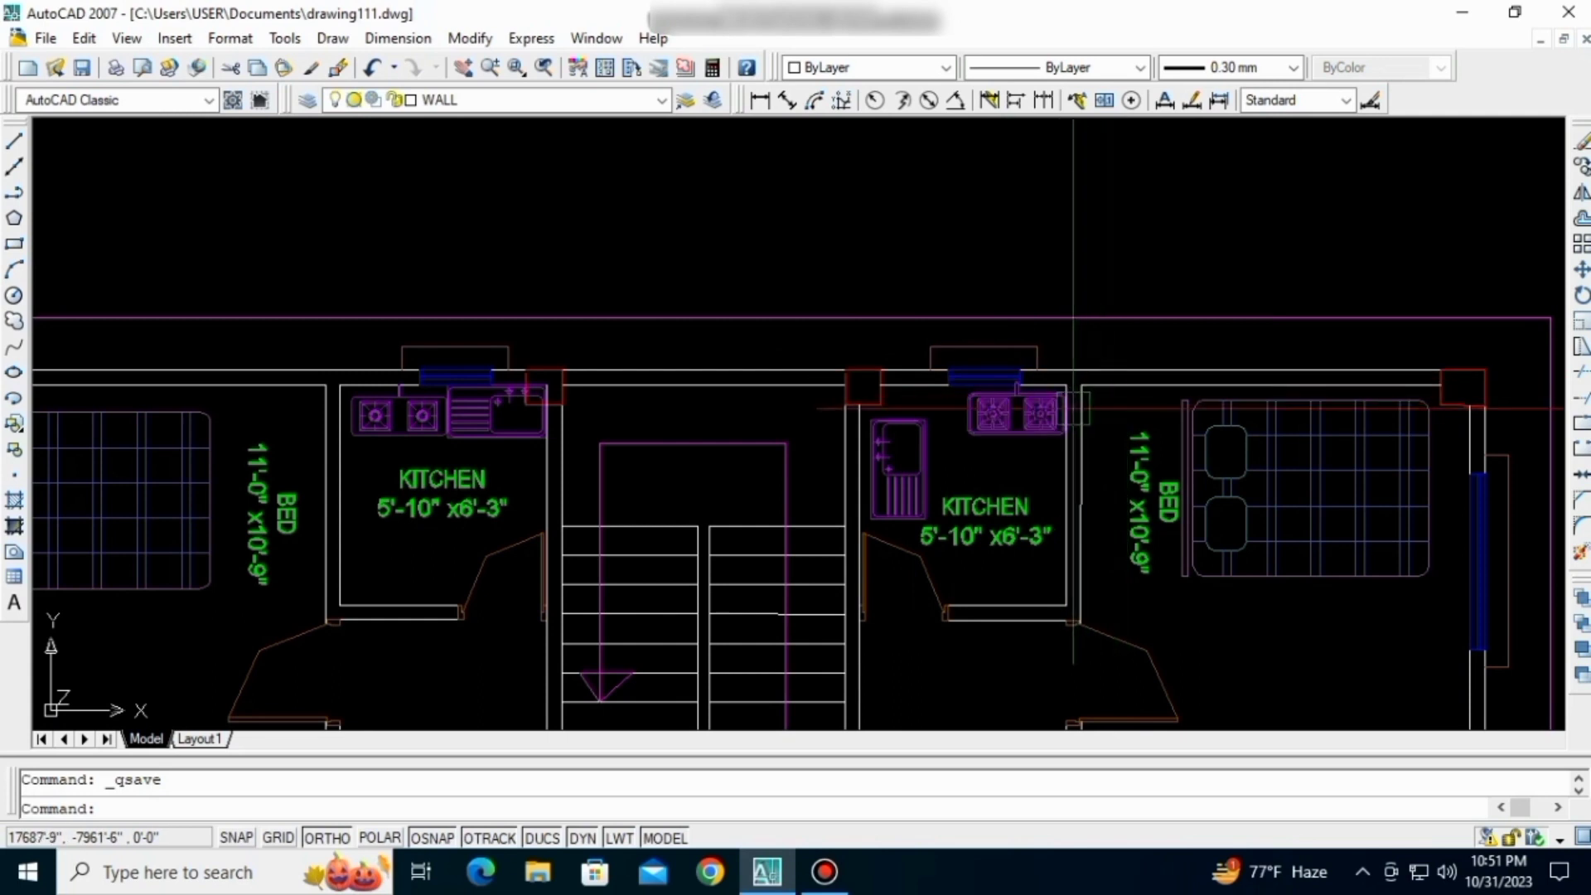
pyautogui.moveTo(786, 433); pyautogui.dragTo(820, 432, button='middle')
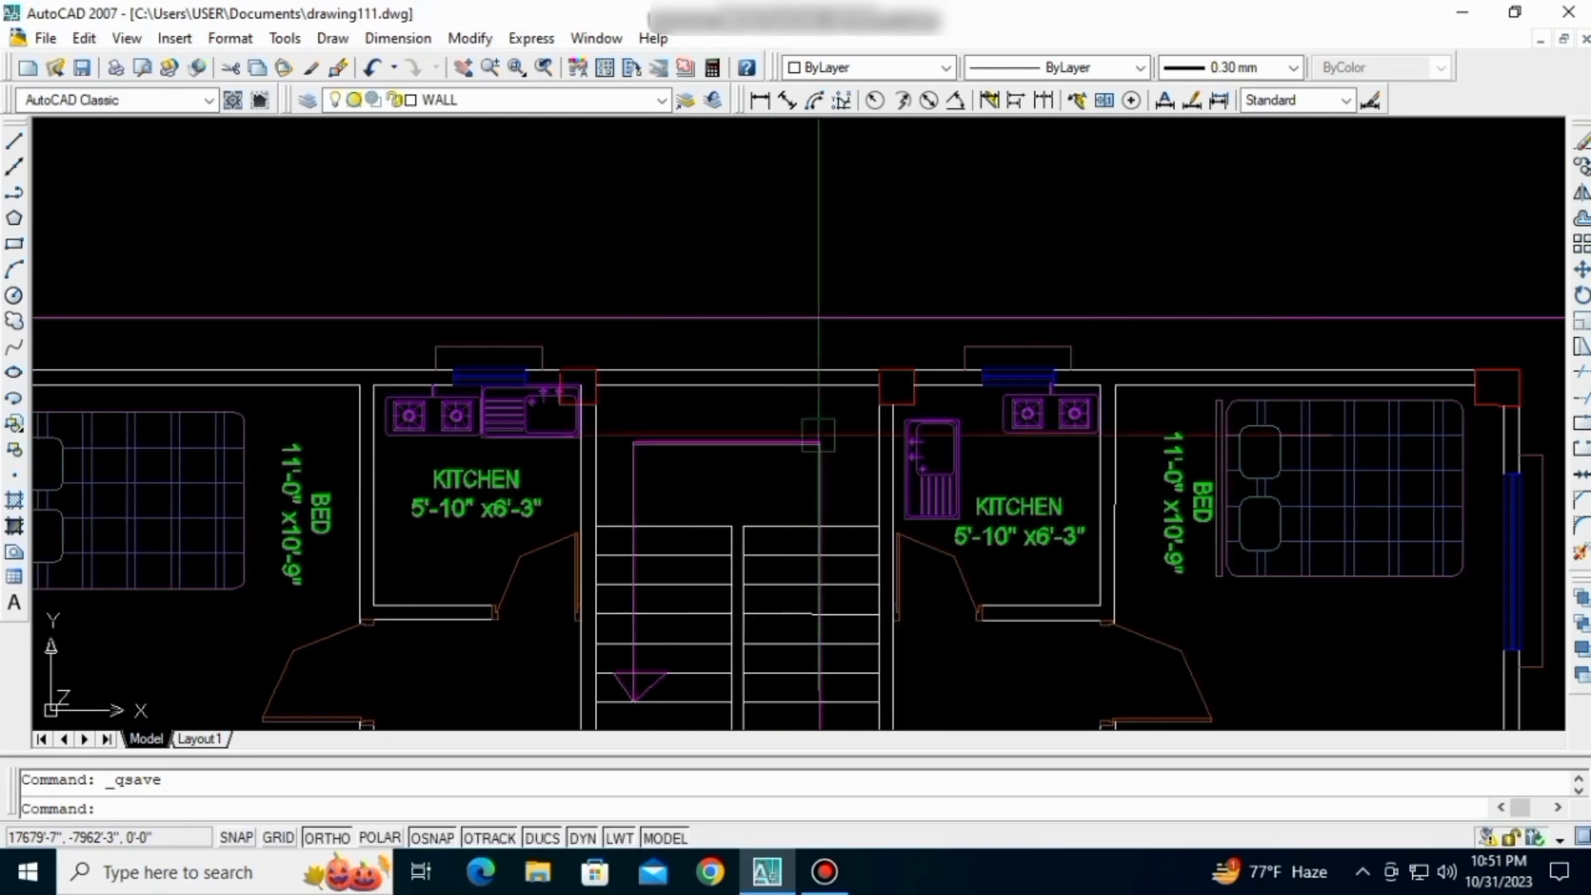
pyautogui.moveTo(578, 443); pyautogui.dragTo(653, 454, button='middle')
pyautogui.moveTo(618, 524); pyautogui.dragTo(765, 549, button='middle')
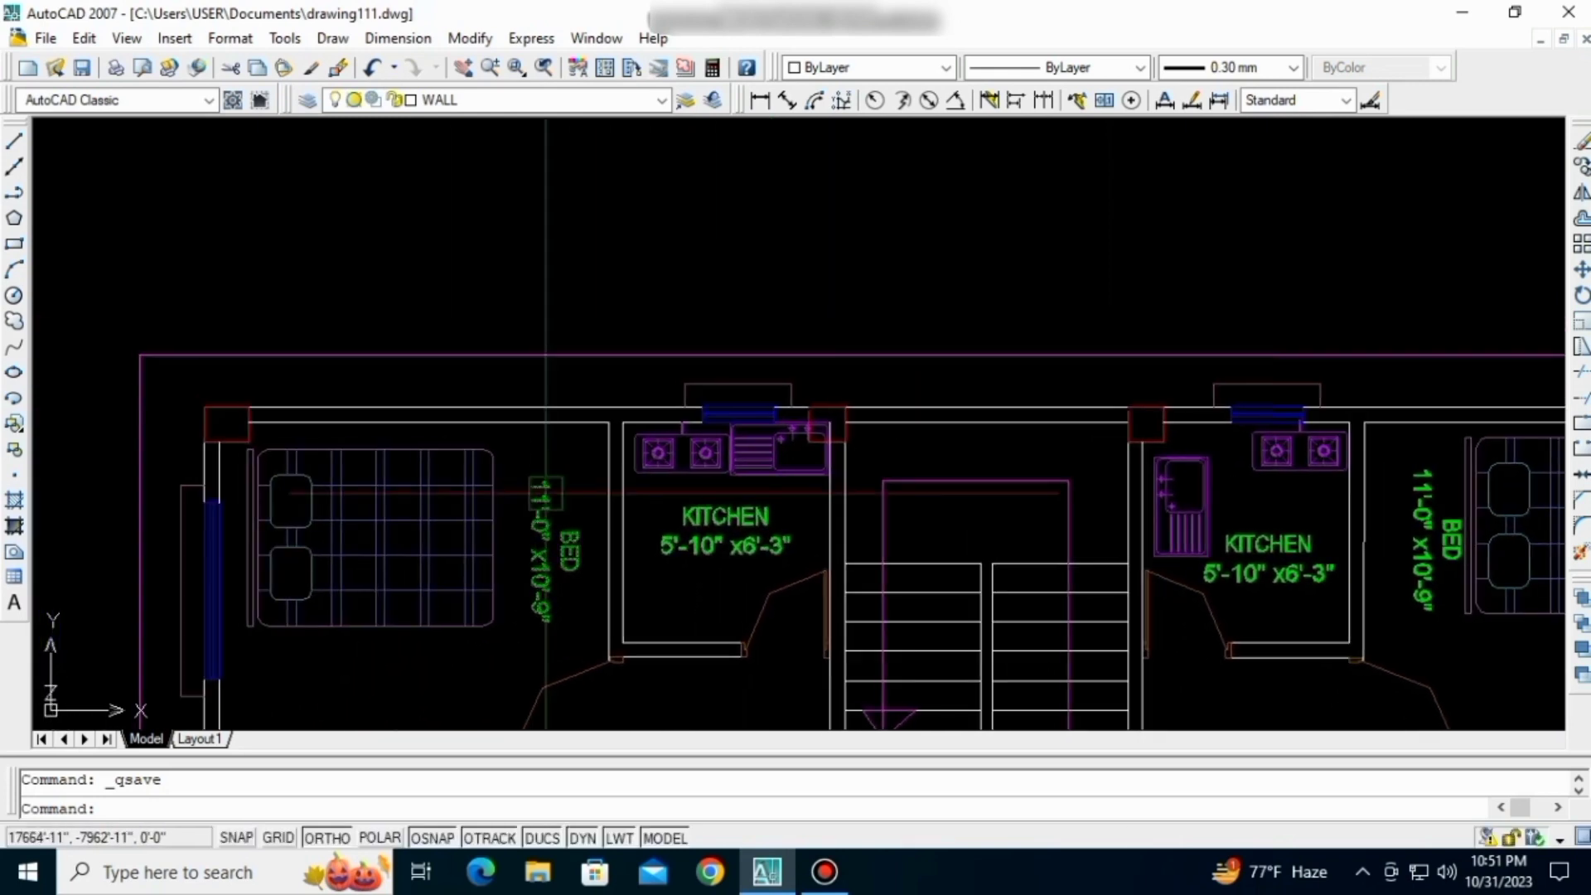
pyautogui.moveTo(536, 497); pyautogui.dragTo(565, 495, button='middle')
pyautogui.moveTo(359, 486); pyautogui.dragTo(430, 489, button='middle')
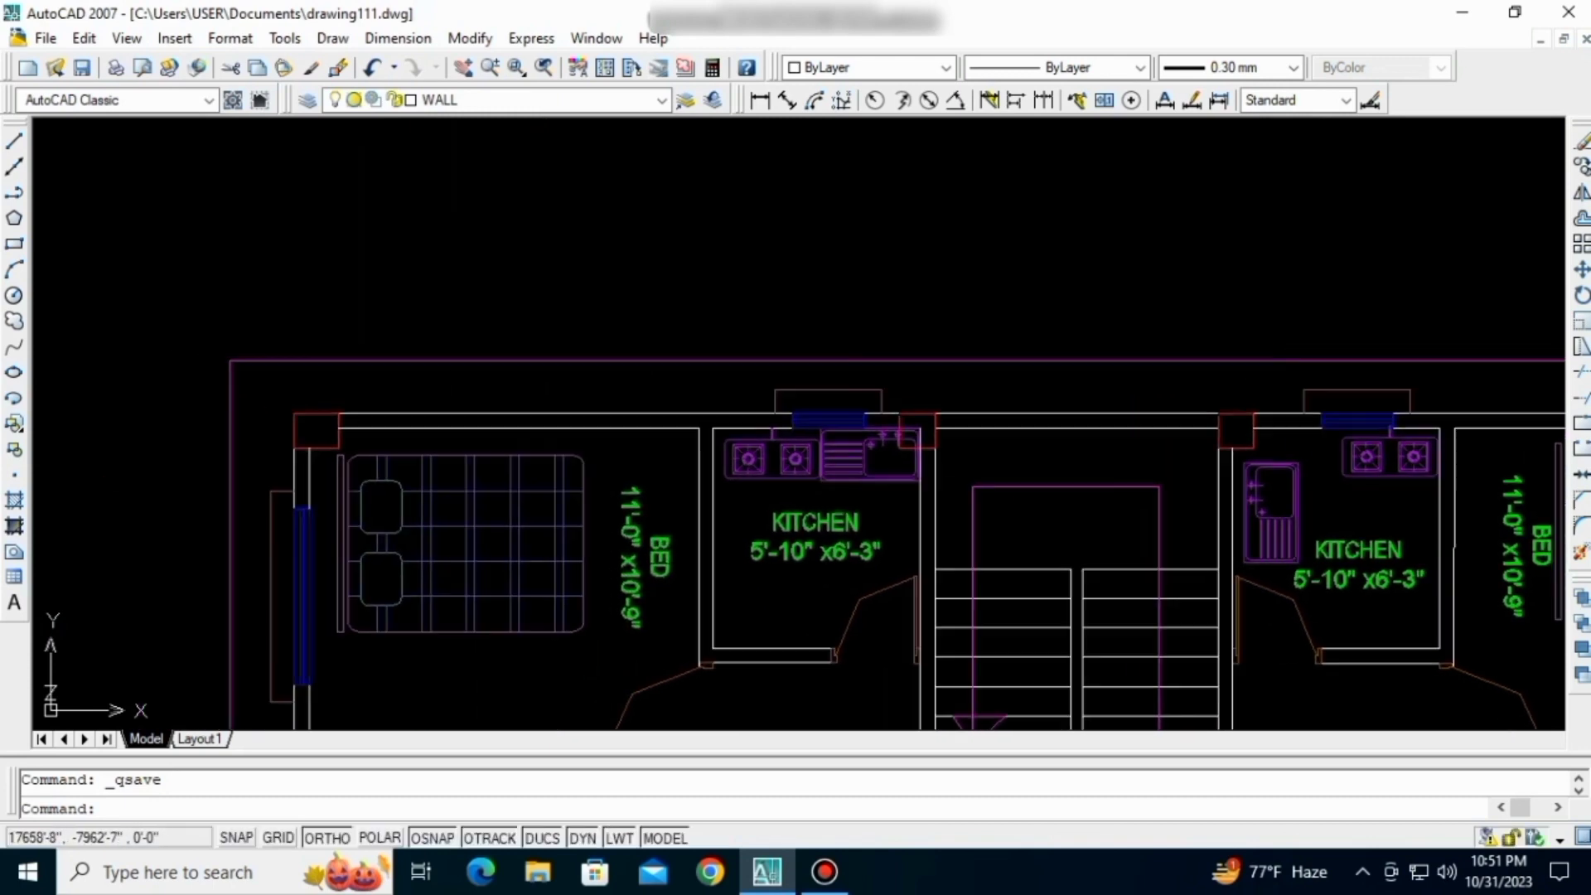
pyautogui.scroll(2, 430, 488)
pyautogui.scroll(1, 475, 464)
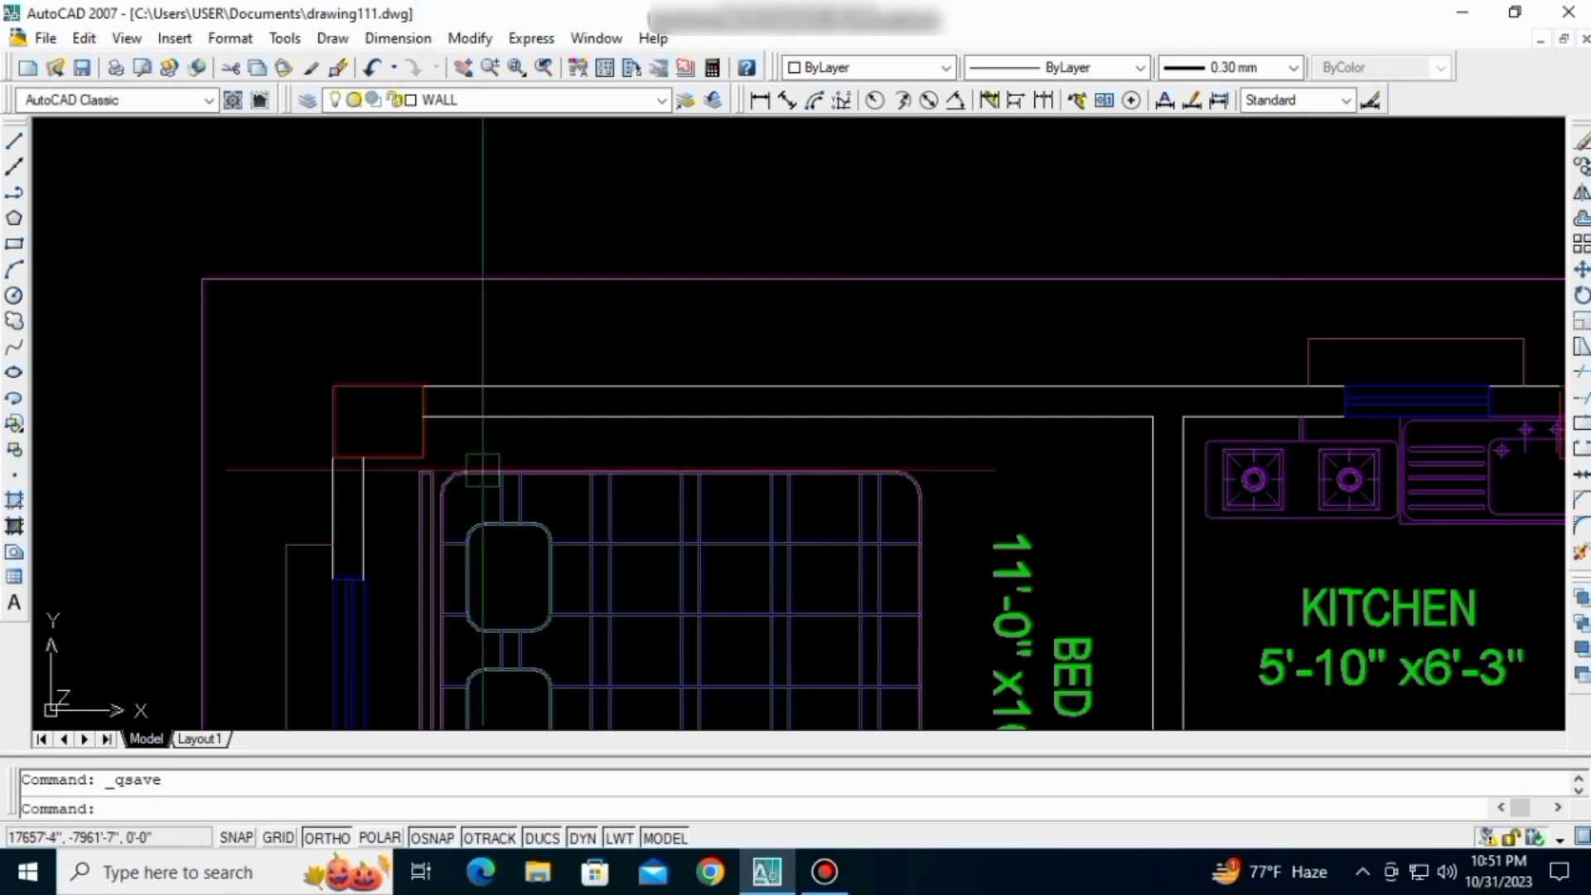
# - Draw a beam line along the rear wall's outer face from the left corner column to the first staircase column
pyautogui.press('Escape')
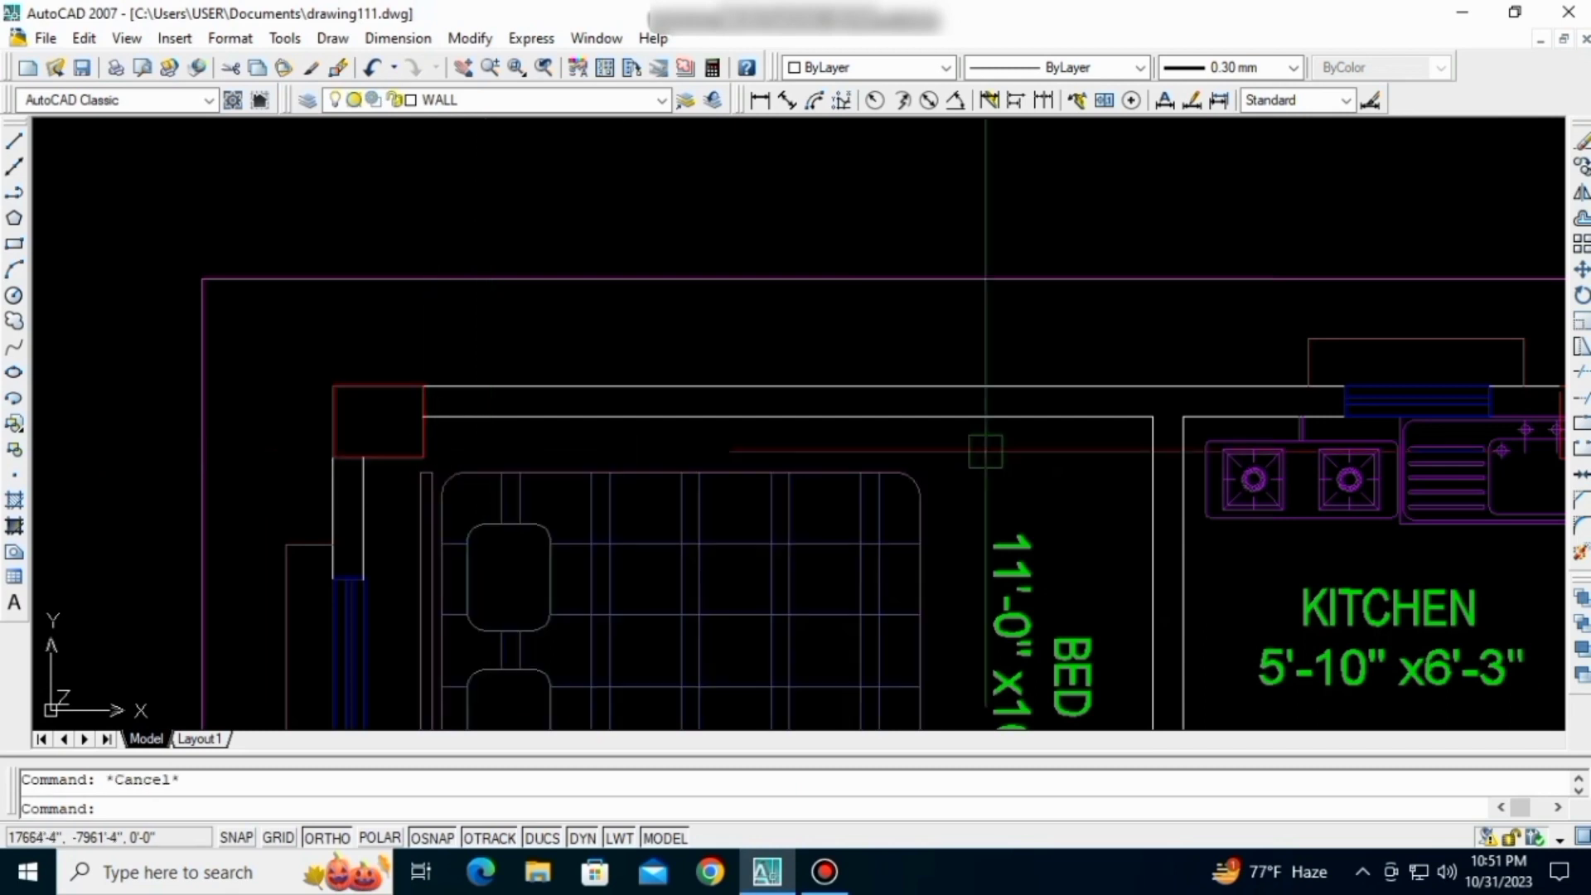
pyautogui.moveTo(985, 451); pyautogui.dragTo(875, 451, button='middle')
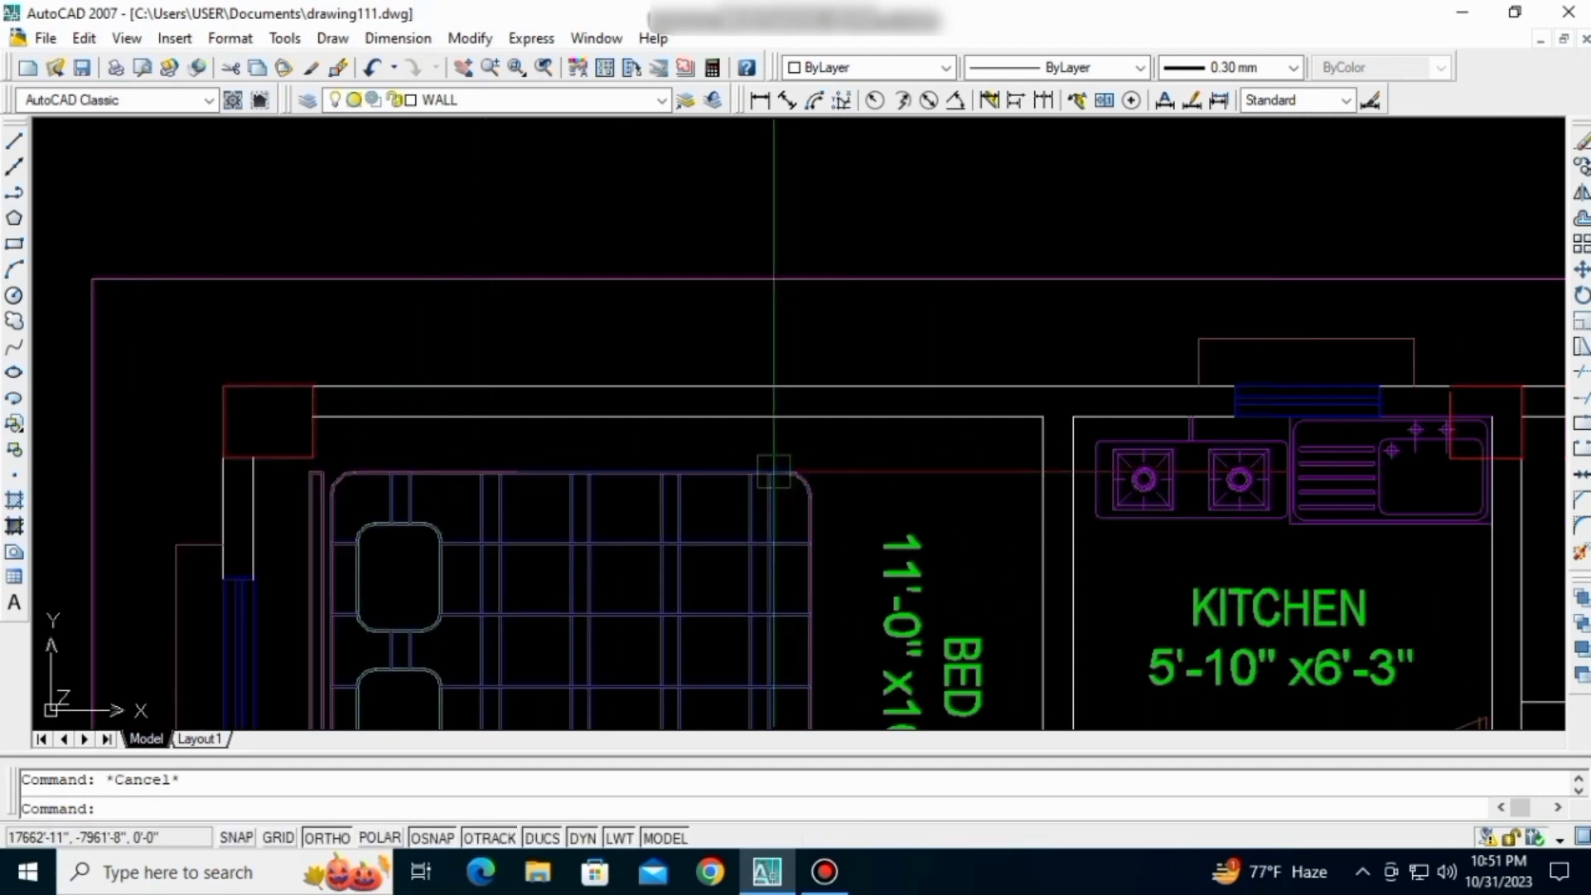
pyautogui.write('l')
pyautogui.press('Return')
pyautogui.click(313, 385)
pyautogui.moveTo(1516, 386); pyautogui.dragTo(903, 386, button='middle')
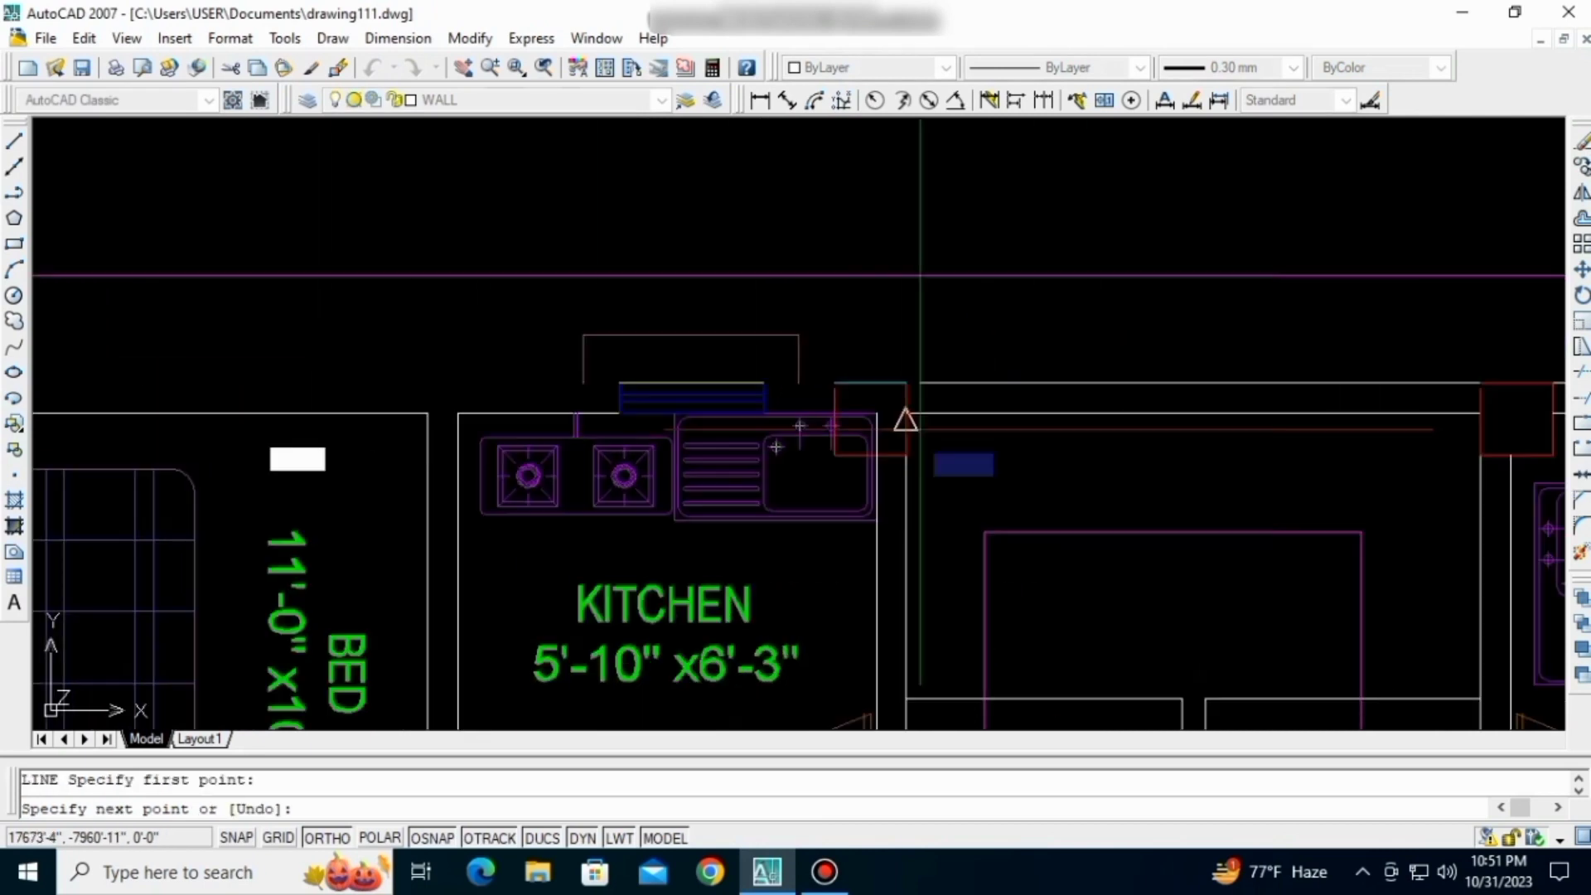
pyautogui.click(835, 382)
pyautogui.press('Return')
# - Try to draw a beam line along the rear wall between the two staircase columns
pyautogui.press('Return')
pyautogui.click(906, 383)
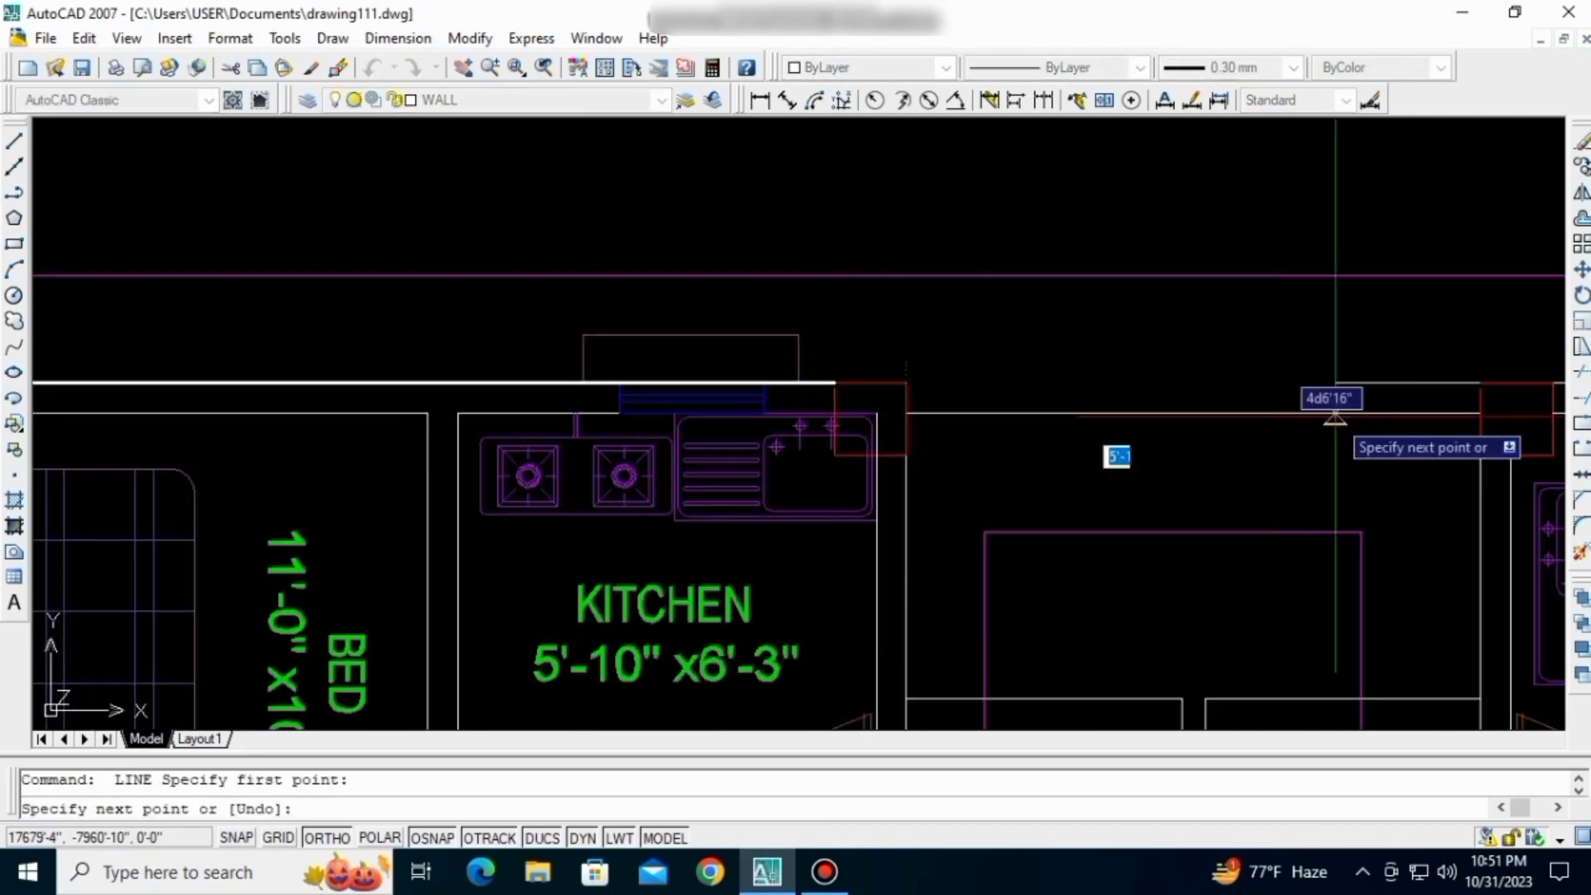
pyautogui.moveTo(1338, 402); pyautogui.dragTo(769, 430, button='middle')
pyautogui.click(853, 435)
pyautogui.press('Return')
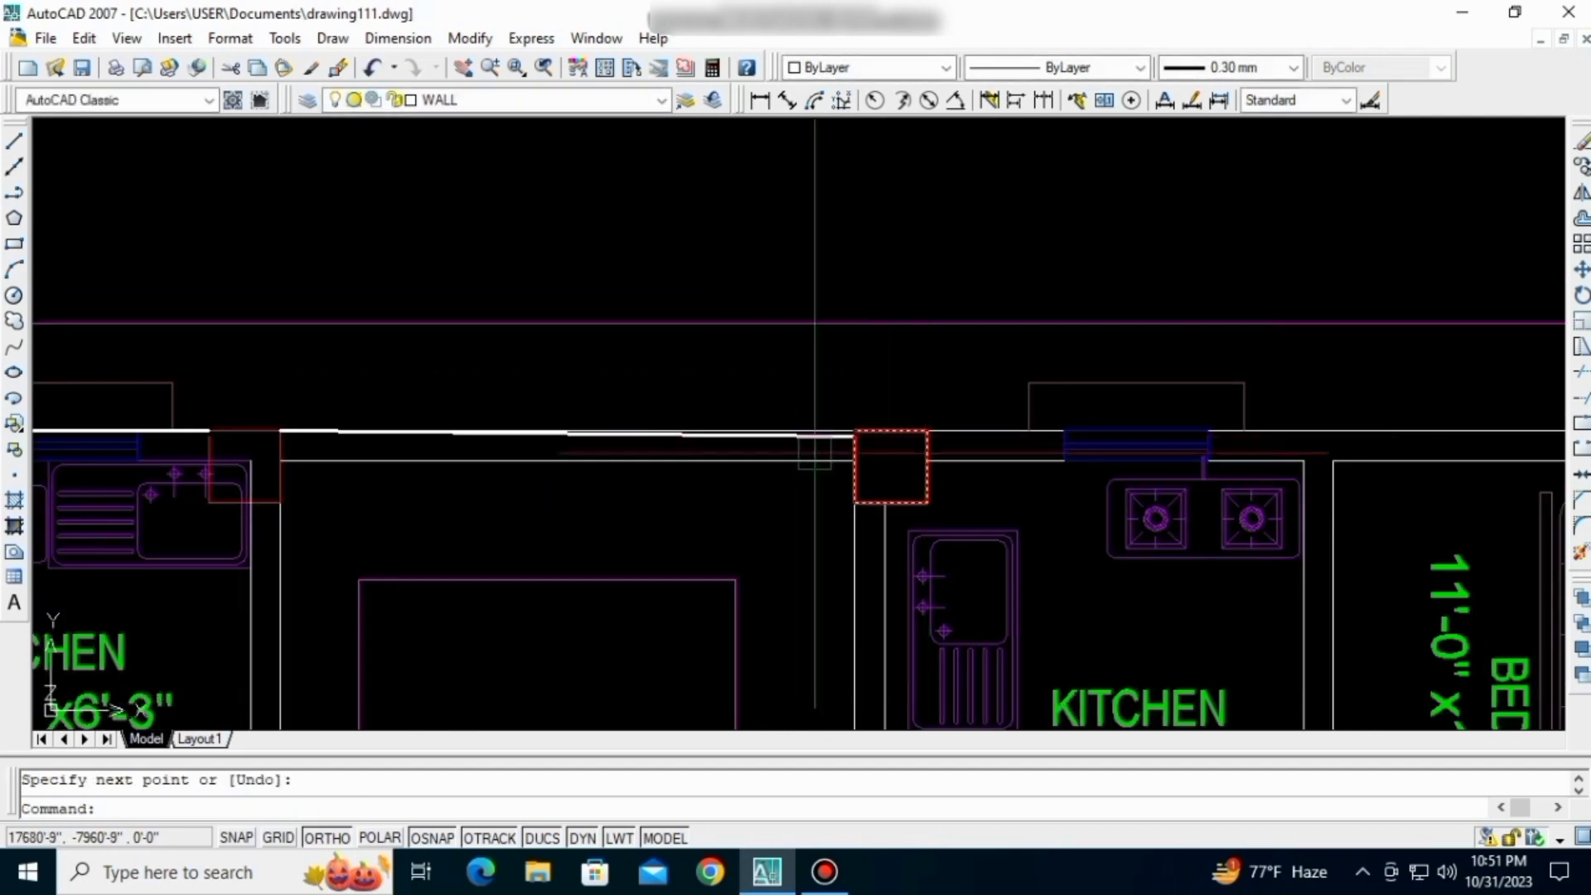
# - Erase the slanted line between the two staircase columns
pyautogui.scroll(3, 796, 439)
pyautogui.click(784, 423)
pyautogui.press('Delete')
pyautogui.press('Return')
pyautogui.moveTo(632, 429); pyautogui.dragTo(852, 455, button='middle')
pyautogui.press('Escape')
# - Draw a straight beam line between the outer corners of the two staircase columns on the rear wall
pyautogui.write('l')
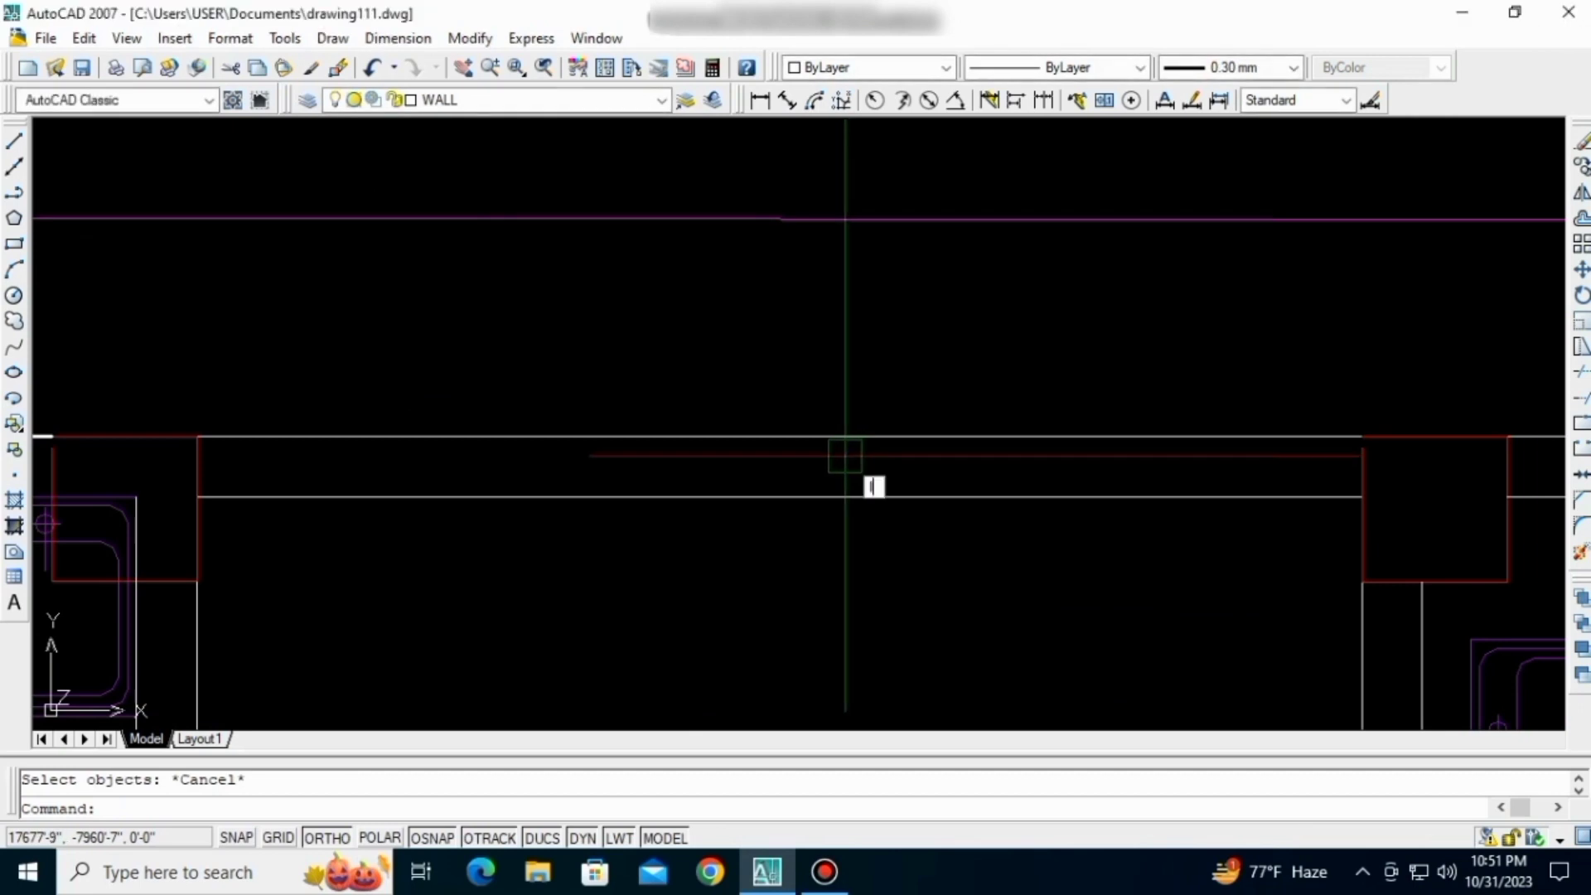
pyautogui.press('Return')
pyautogui.click(197, 436)
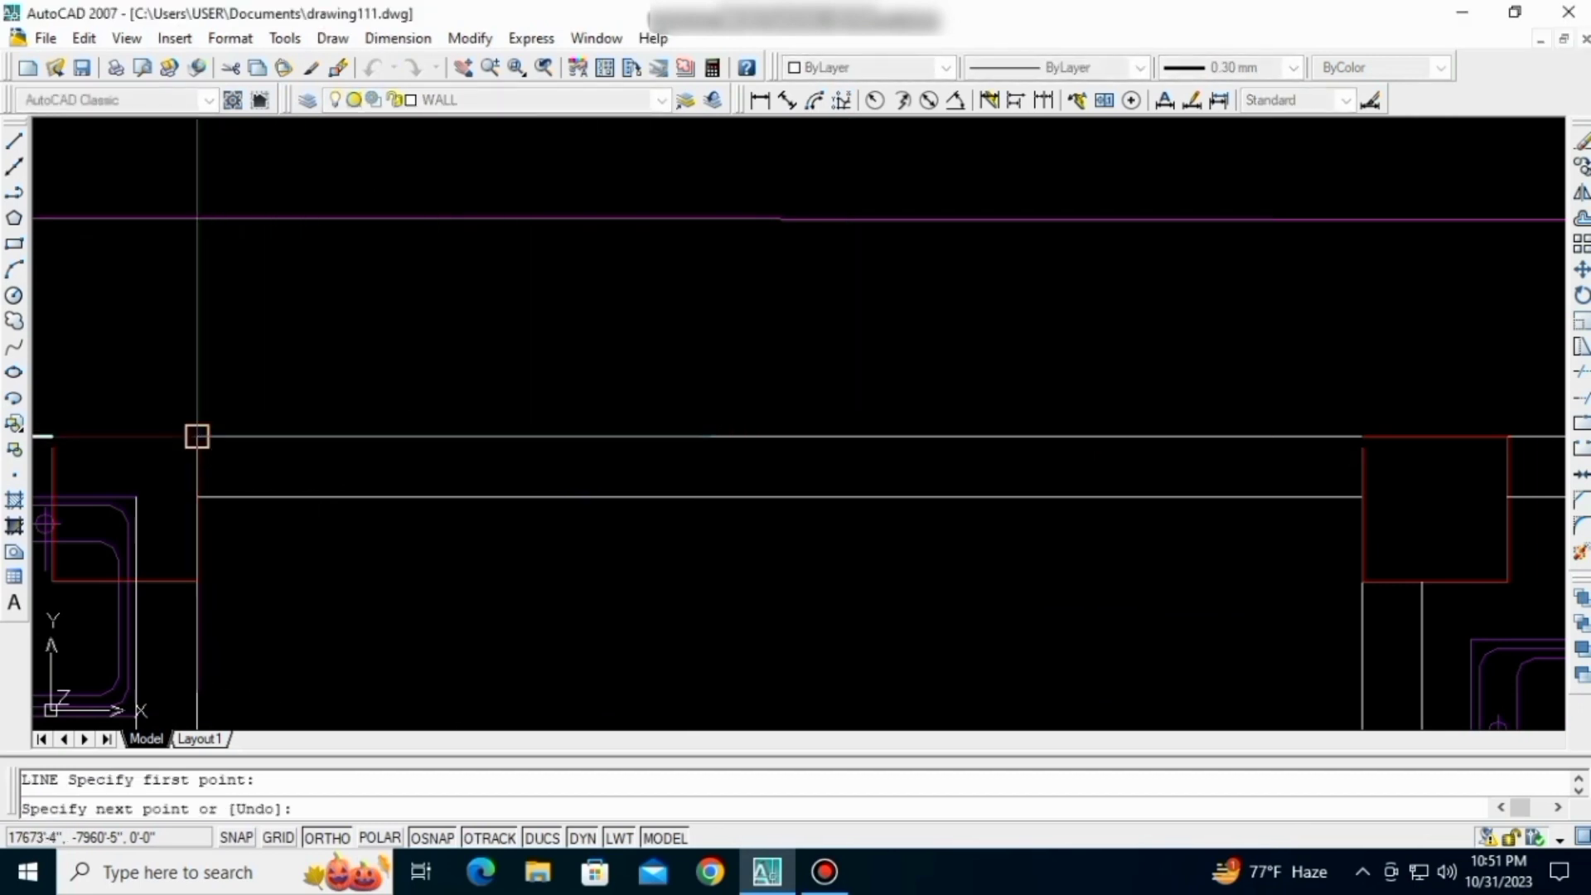
pyautogui.moveTo(1419, 436); pyautogui.dragTo(786, 445, button='middle')
pyautogui.click(895, 443)
pyautogui.press('Return')
# - Draw a beam line along the rear wall's outer face from the second staircase column to the right corner column
pyautogui.press('Return')
pyautogui.click(877, 443)
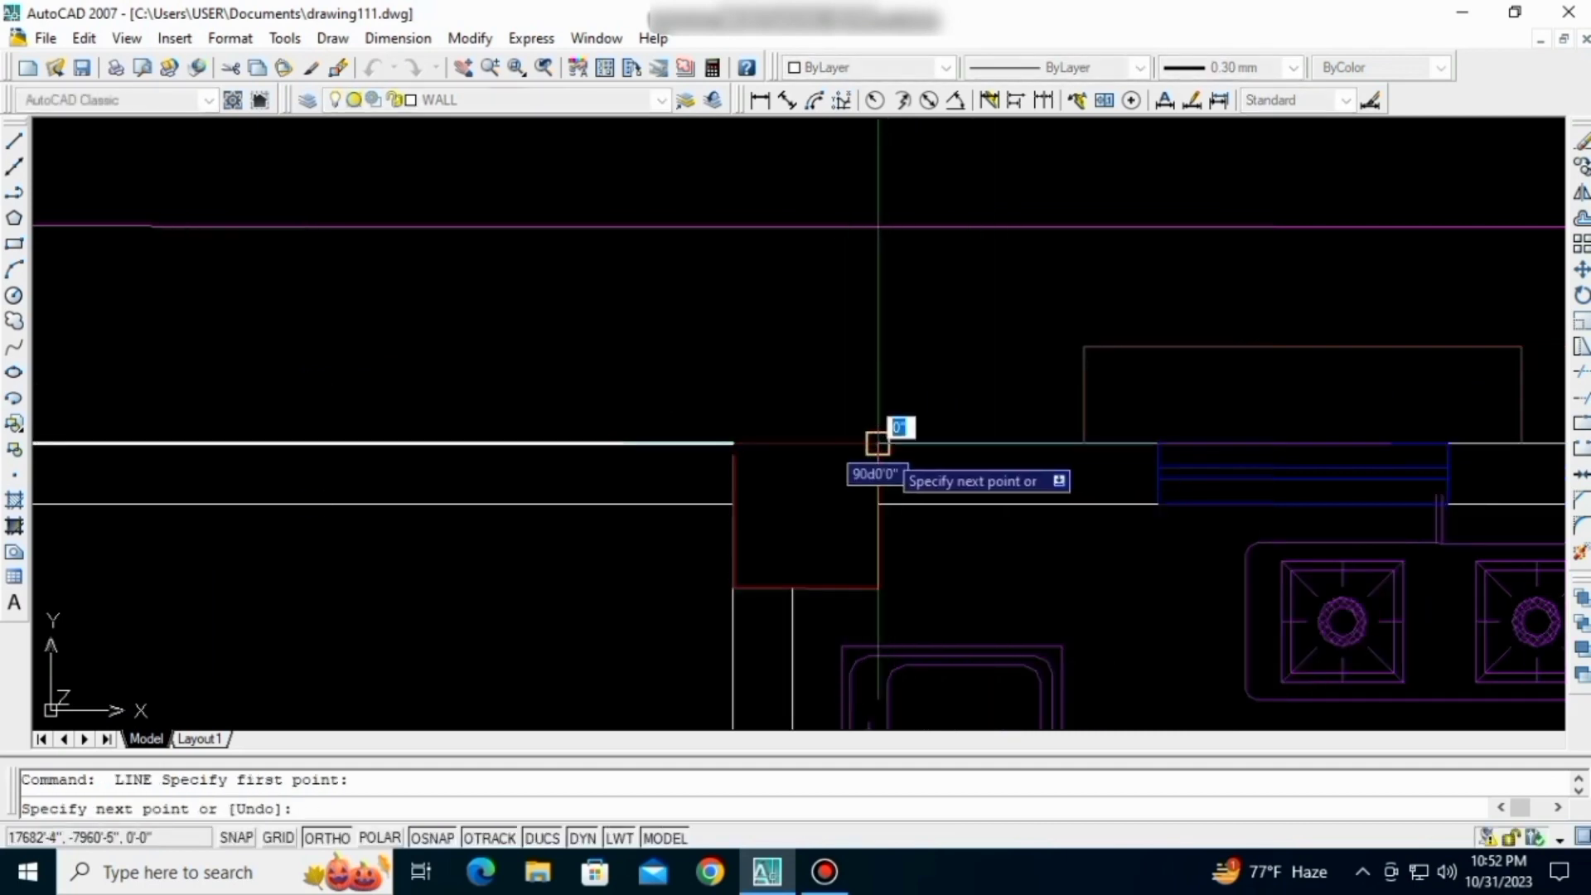
pyautogui.scroll(-3, 877, 443)
pyautogui.moveTo(1253, 472); pyautogui.dragTo(832, 510, button='middle')
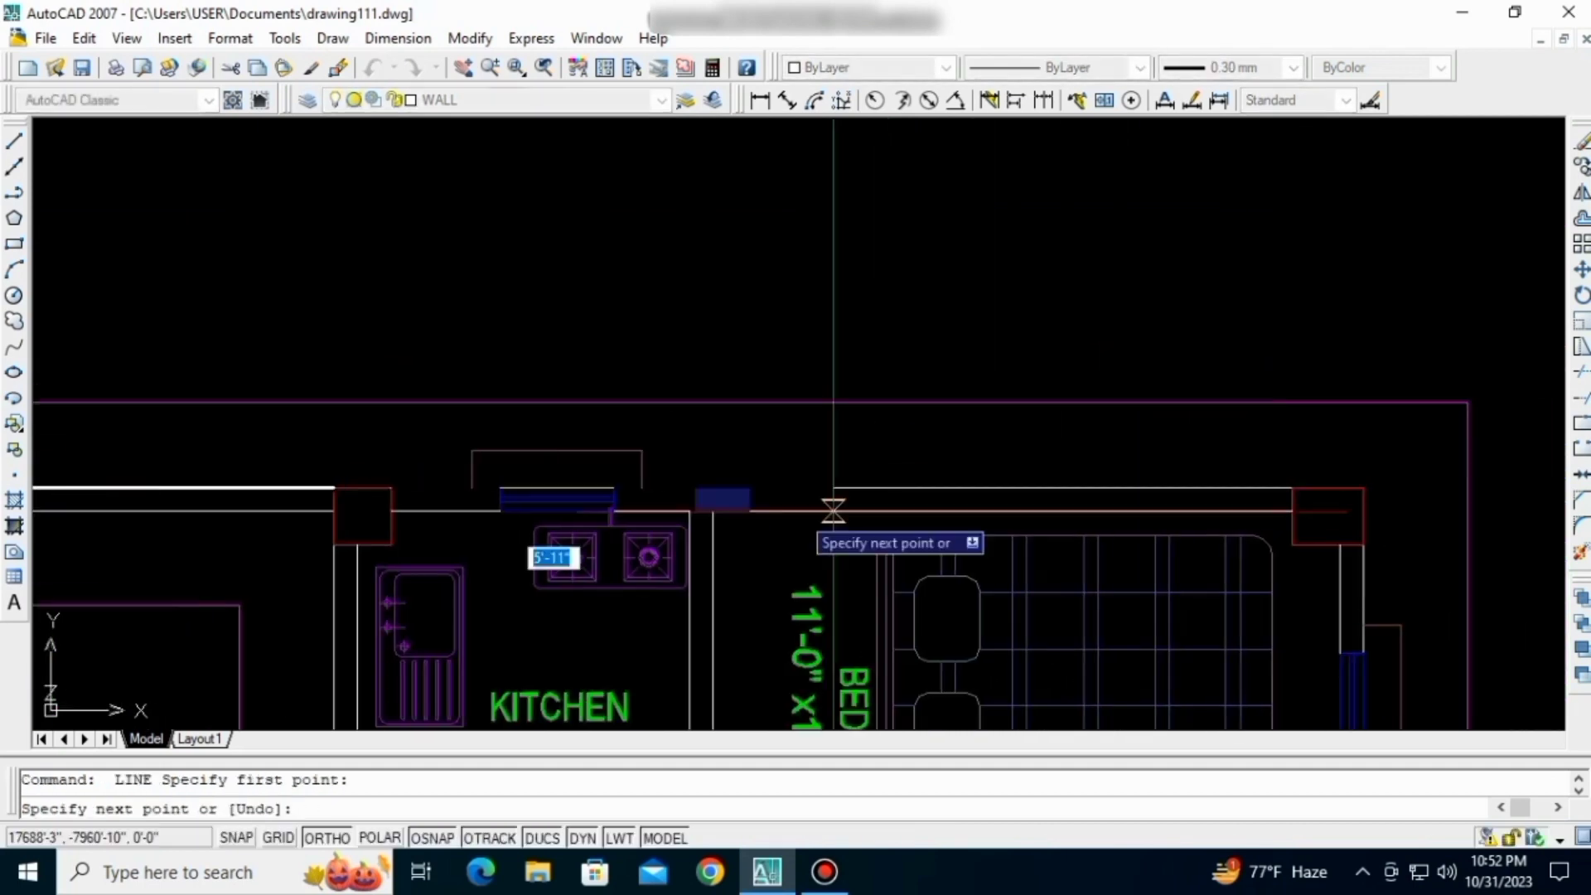
pyautogui.click(1291, 488)
pyautogui.press('Return')
# - Offset the beam line along the left bedroom and kitchen 10 inches toward the inside of the building
pyautogui.scroll(-6, 1023, 506)
pyautogui.scroll(5, 939, 511)
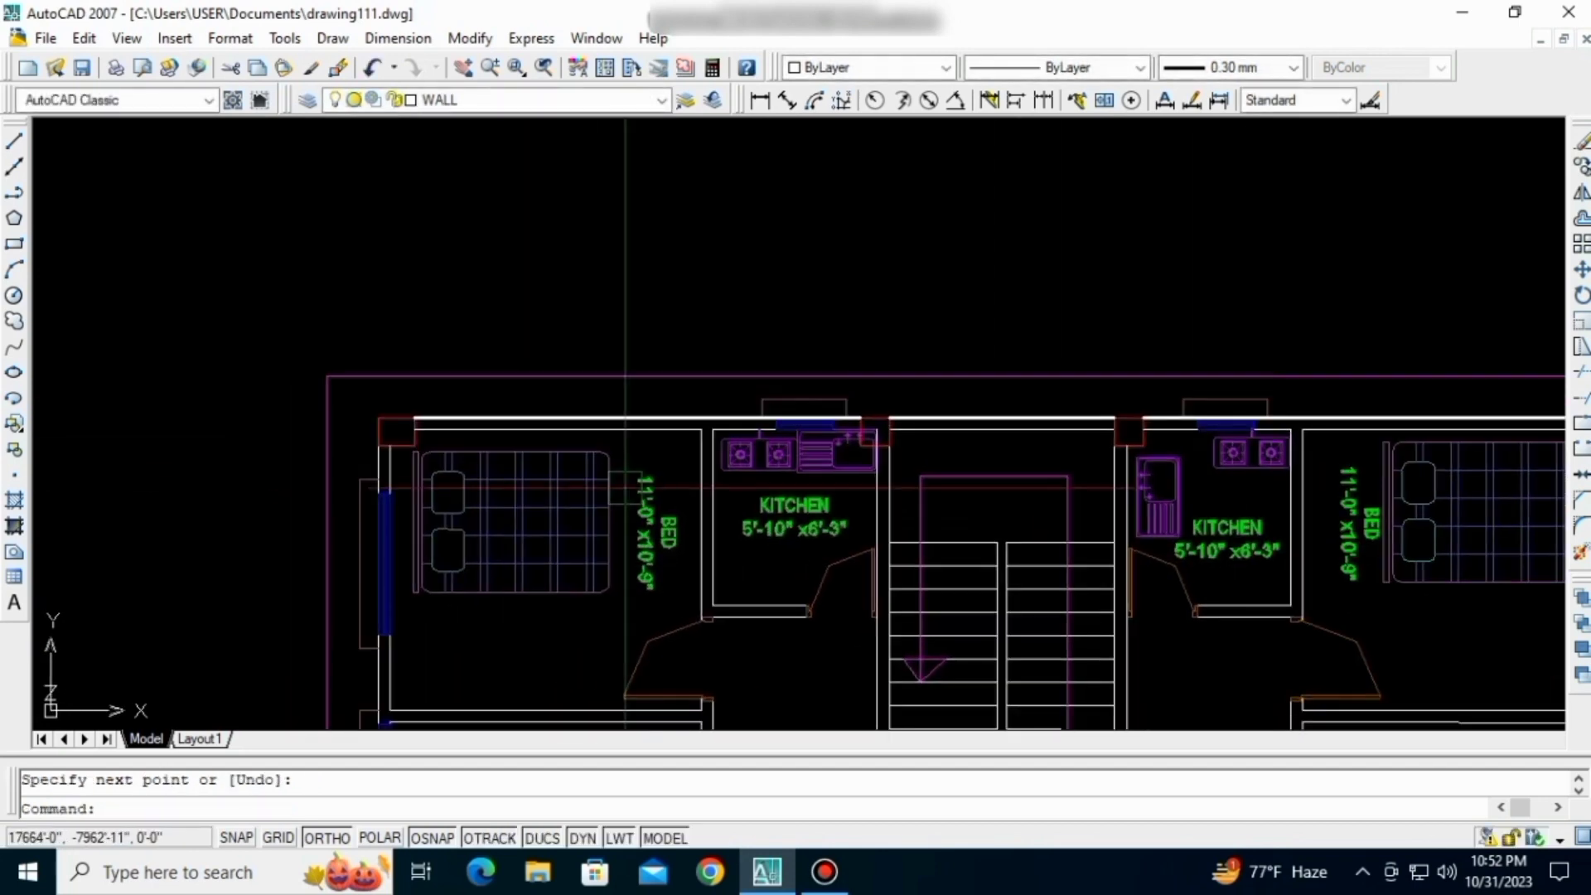
pyautogui.write('o')
pyautogui.press('Return')
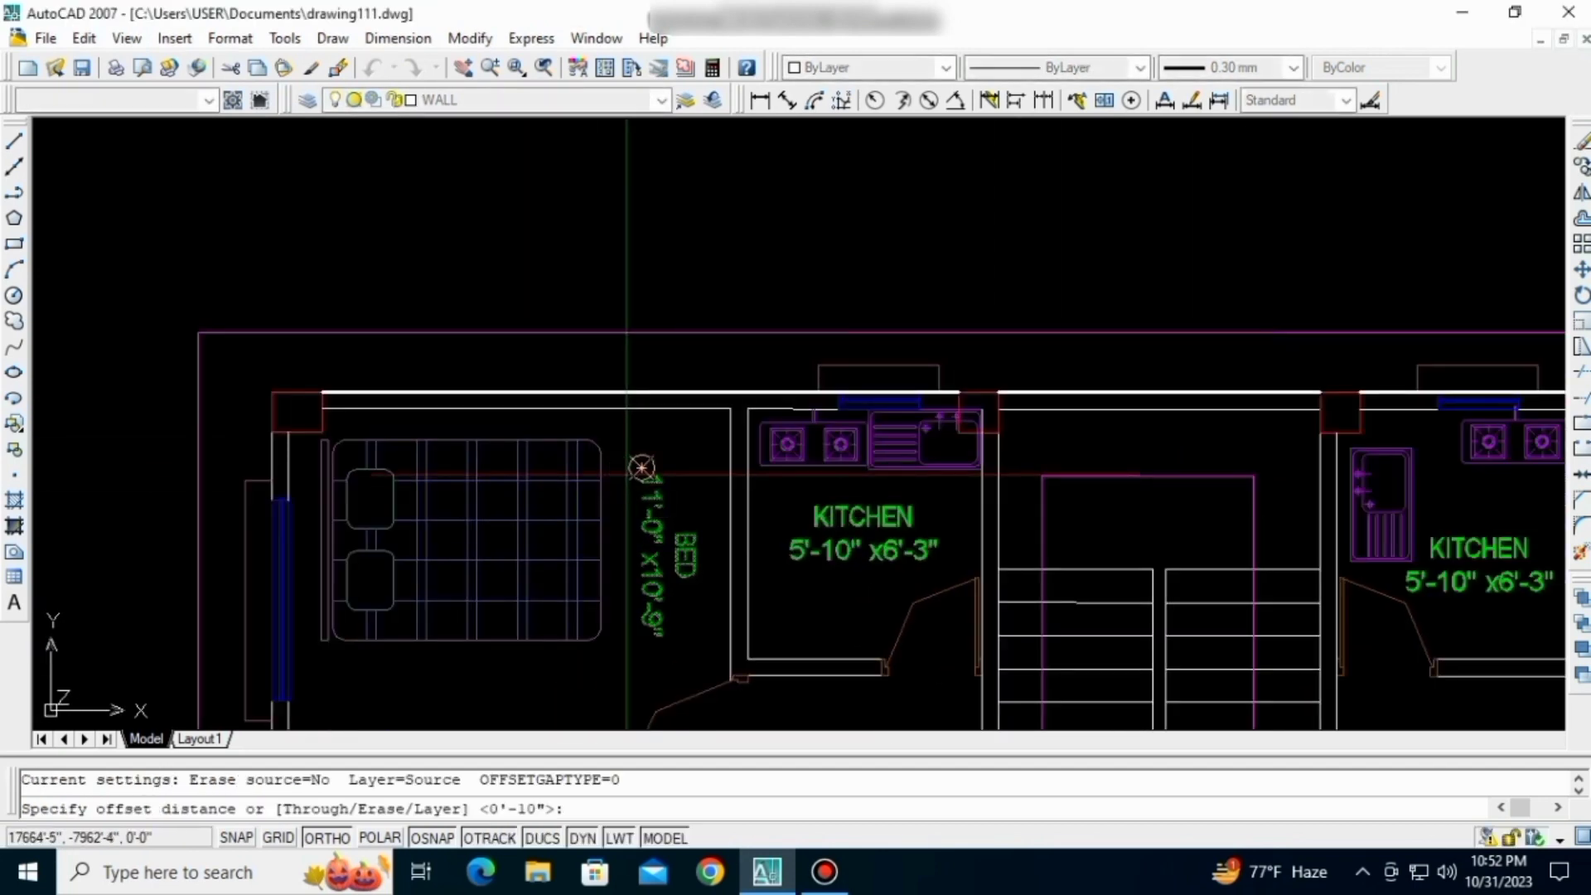
pyautogui.write('10')
pyautogui.press('Return')
pyautogui.click(654, 392)
pyautogui.click(659, 454)
# - Offset the staircase beam line and the right-hand beam line on the rear wall inward by the same 10 inches
pyautogui.click(1080, 392)
pyautogui.click(1080, 444)
pyautogui.moveTo(1284, 501); pyautogui.dragTo(921, 552, button='middle')
pyautogui.click(1075, 426)
pyautogui.click(1064, 504)
# - Check the paired roof beam lines along the rear wall, from the left corner column to the right corner column
pyautogui.scroll(3, 203, 501)
pyautogui.moveTo(203, 500); pyautogui.dragTo(586, 482, button='middle')
pyautogui.scroll(-4, 478, 498)
pyautogui.scroll(3, 580, 457)
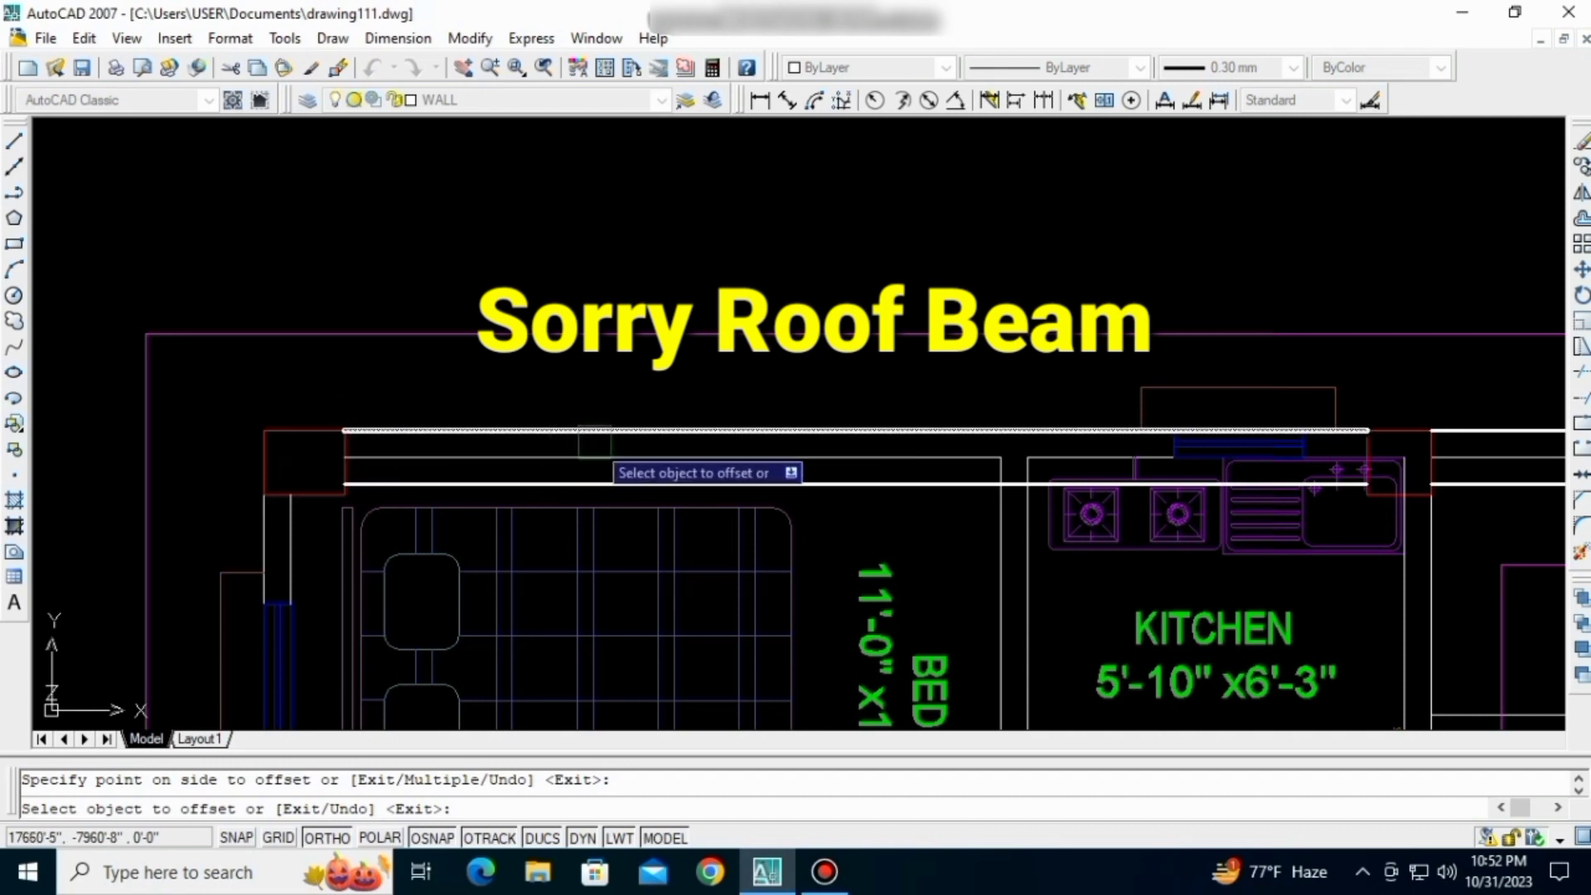
pyautogui.scroll(-2, 1077, 530)
pyautogui.moveTo(1195, 551); pyautogui.dragTo(642, 541, button='middle')
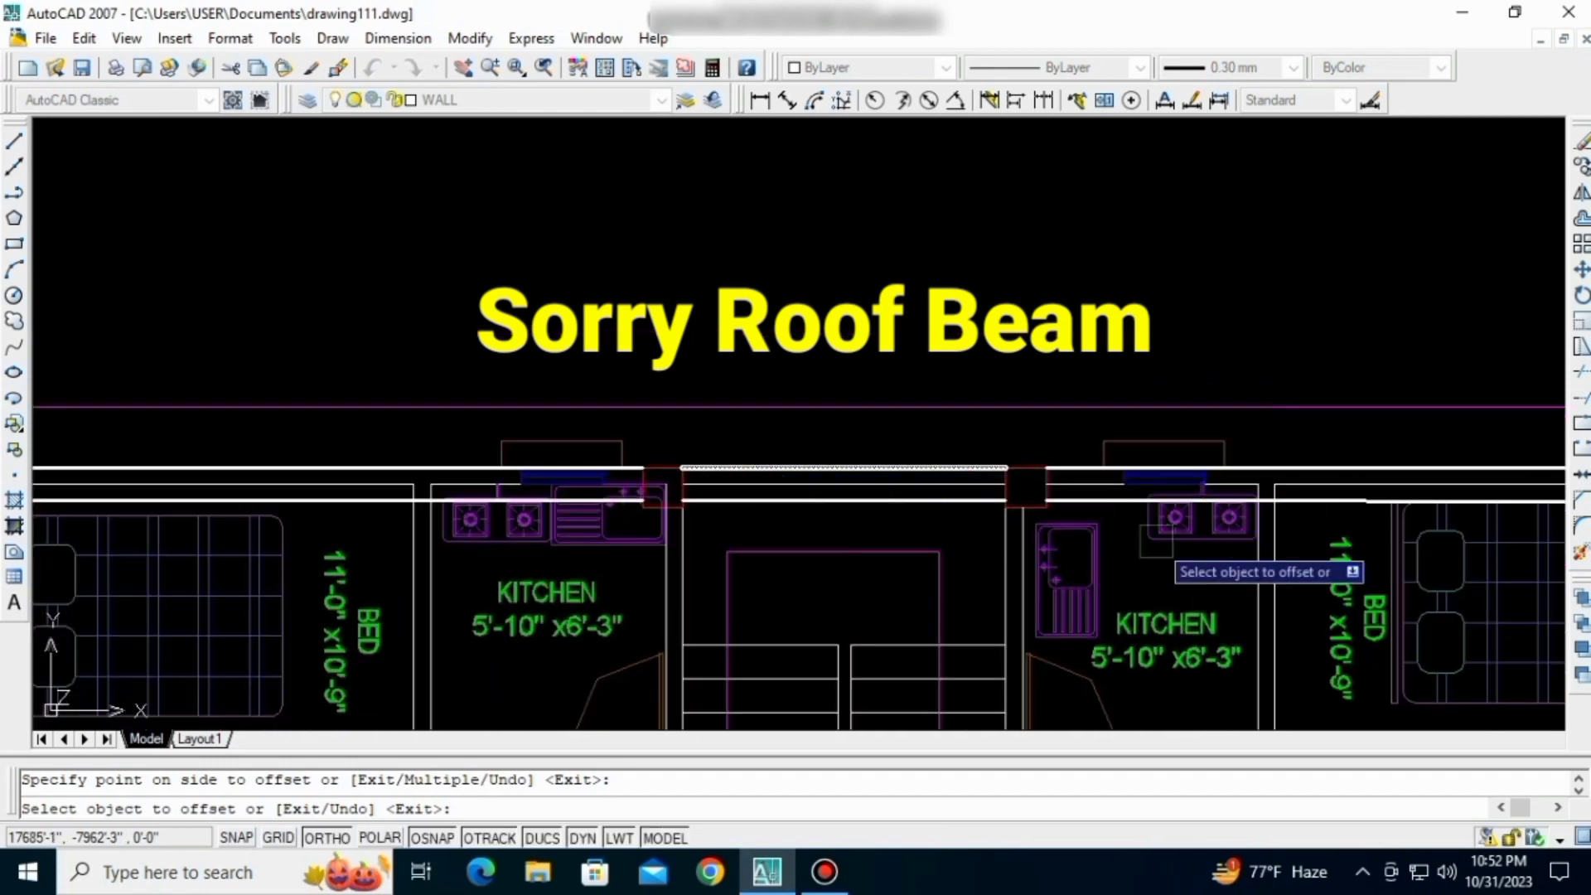
pyautogui.moveTo(1358, 538); pyautogui.dragTo(1008, 523, button='middle')
pyautogui.moveTo(1290, 538); pyautogui.dragTo(1014, 499, button='middle')
pyautogui.scroll(2, 1110, 481)
pyautogui.moveTo(1110, 481); pyautogui.dragTo(973, 480, button='middle')
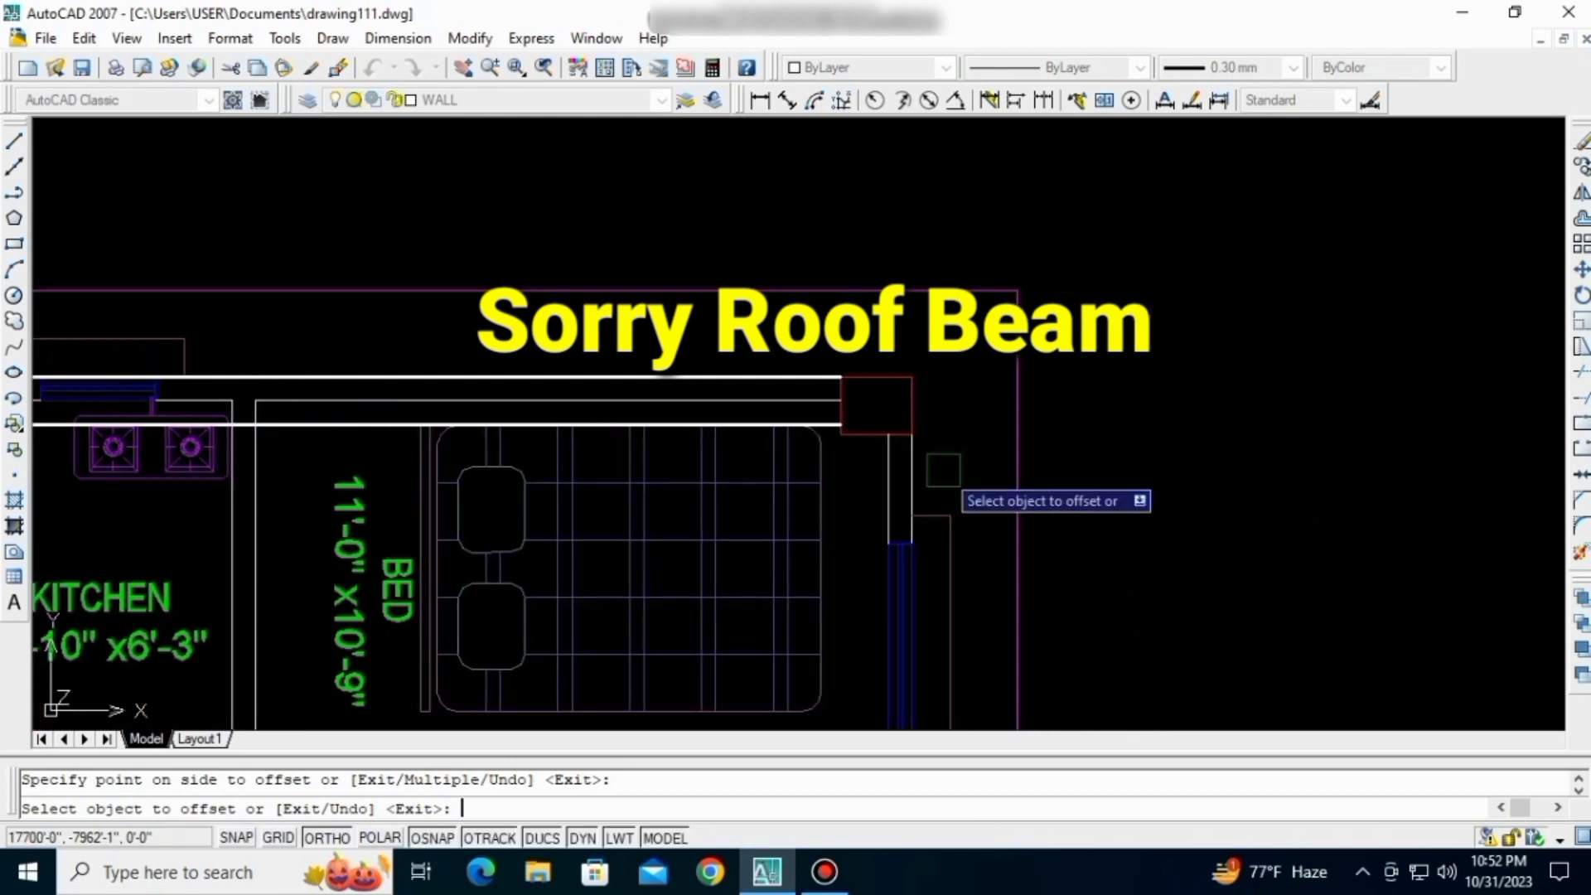
# - Draw a beam line down the right side wall's outer face from the rear corner column to the second bedroom's column
pyautogui.press('Escape')
pyautogui.press('l')
pyautogui.press('Return')
pyautogui.click(912, 403)
pyautogui.scroll(-2, 961, 613)
pyautogui.moveTo(961, 613); pyautogui.dragTo(918, 354, button='middle')
pyautogui.scroll(3, 916, 513)
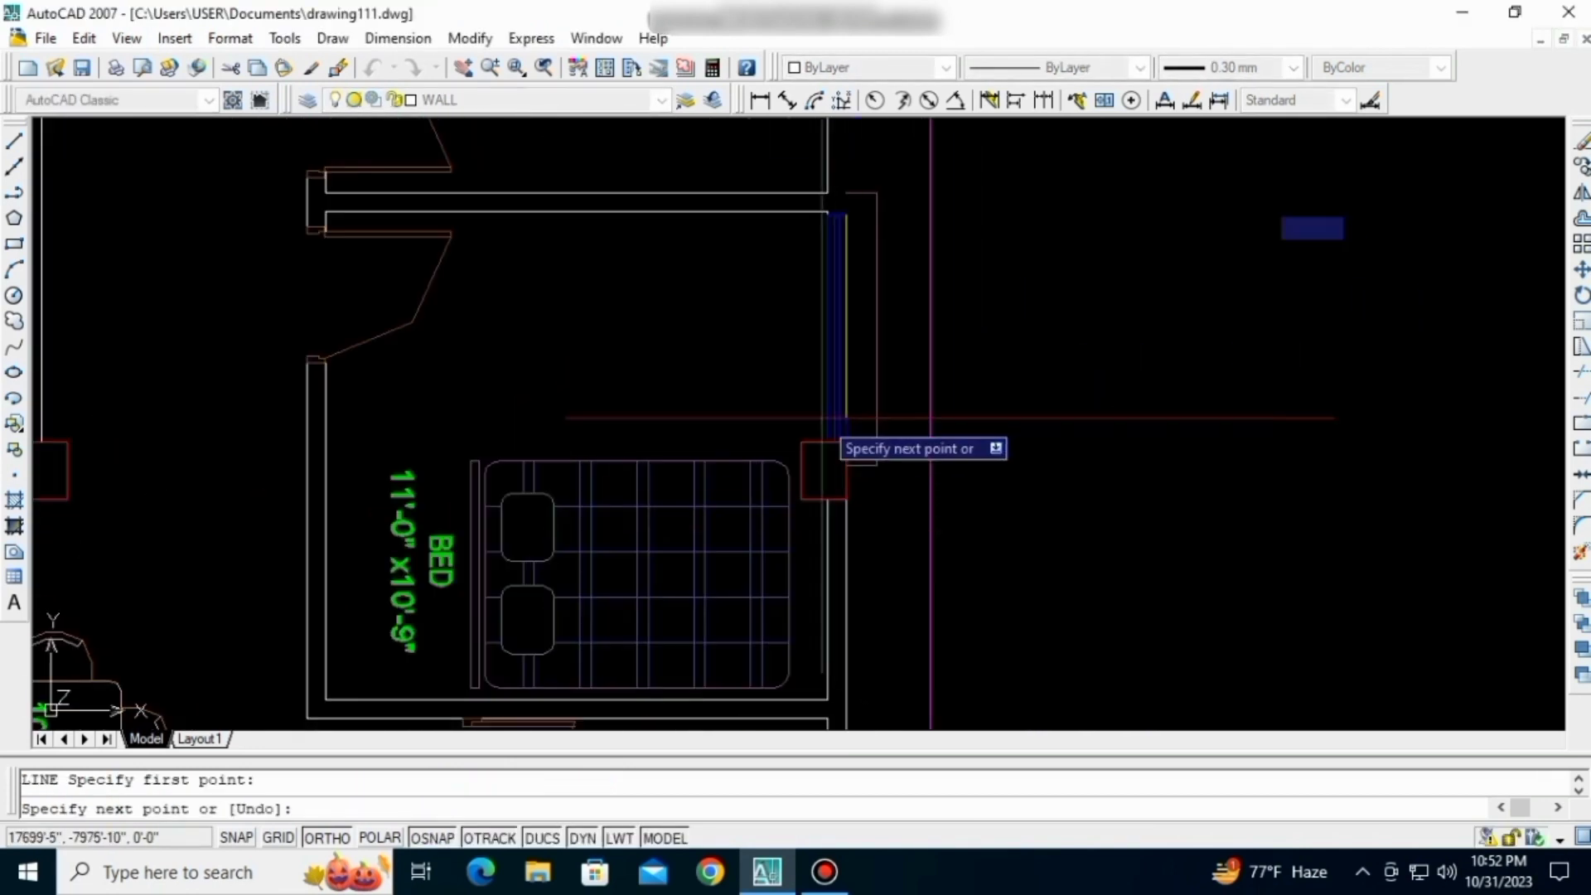
pyautogui.click(851, 444)
pyautogui.press('Return')
# - Draw a beam line down the right side wall from the second bedroom's column to the column below the toilets
pyautogui.press('l')
pyautogui.press('Return')
pyautogui.click(845, 500)
pyautogui.scroll(-3, 904, 498)
pyautogui.moveTo(912, 641); pyautogui.dragTo(843, 472, button='middle')
pyautogui.scroll(3, 843, 473)
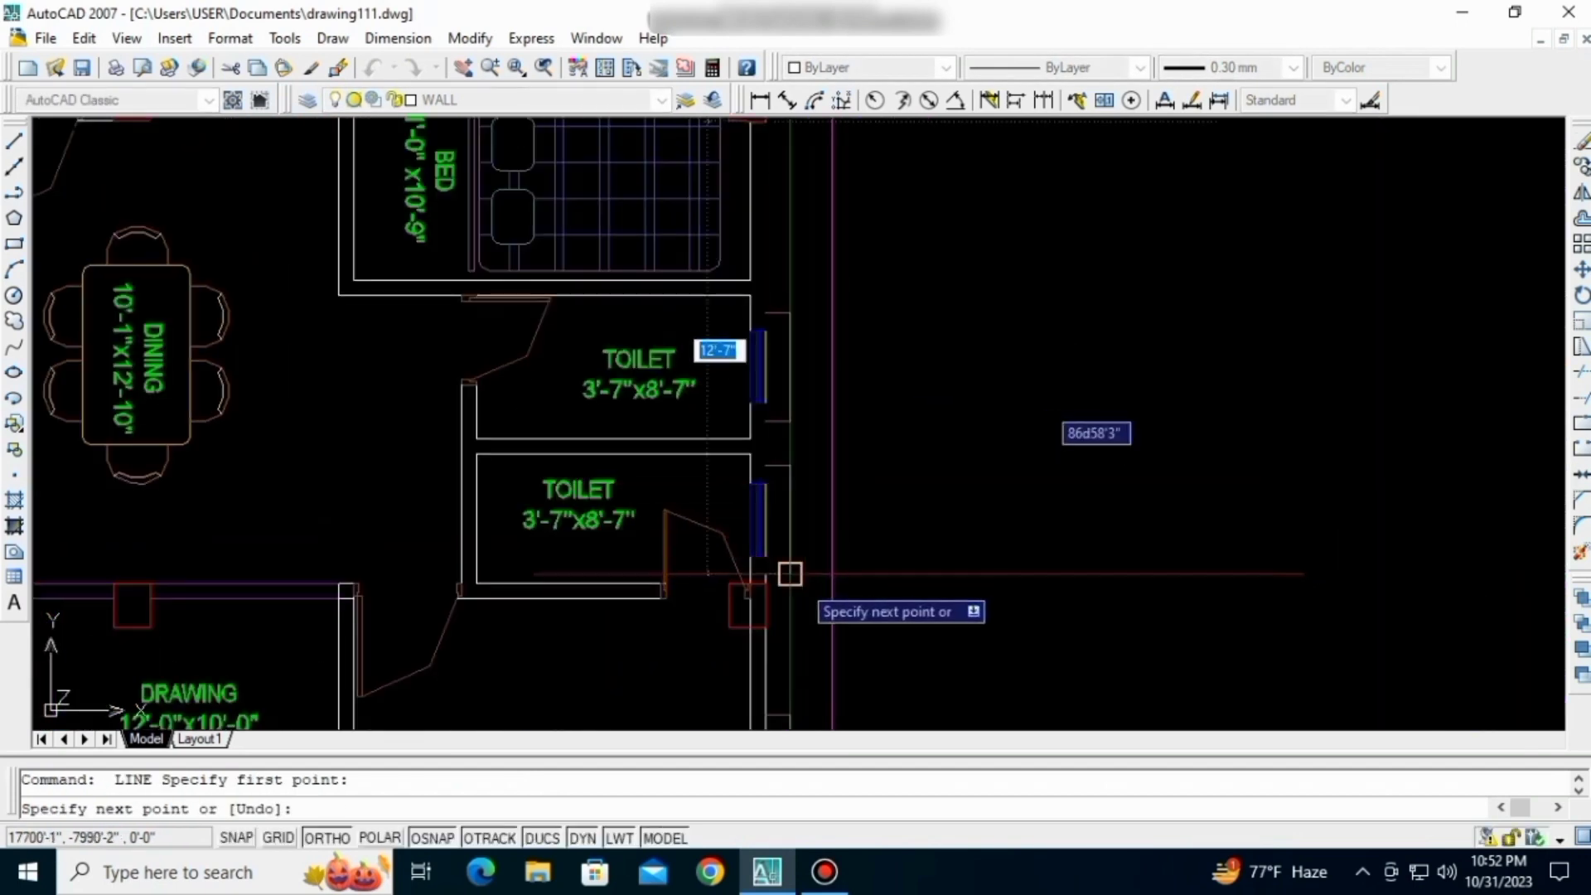
pyautogui.click(764, 583)
pyautogui.press('Return')
# - Draw a beam line down the right side wall from the column below the toilets to the front corner column
pyautogui.scroll(-3, 800, 456)
pyautogui.press('l')
pyautogui.press('Return')
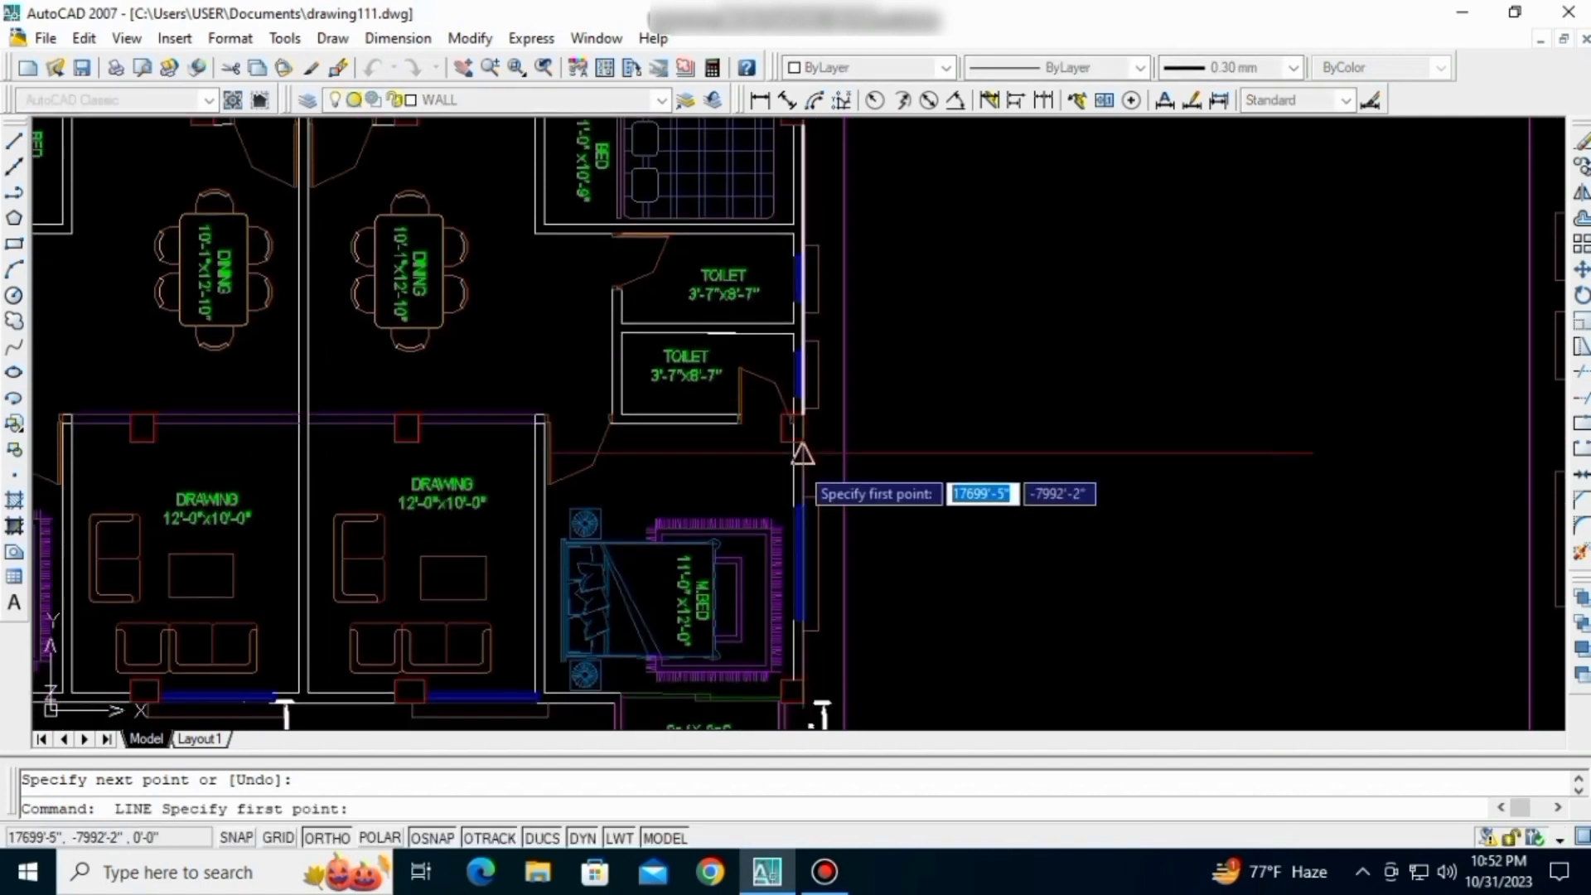
pyautogui.scroll(3, 801, 452)
pyautogui.click(802, 425)
pyautogui.scroll(-3, 810, 448)
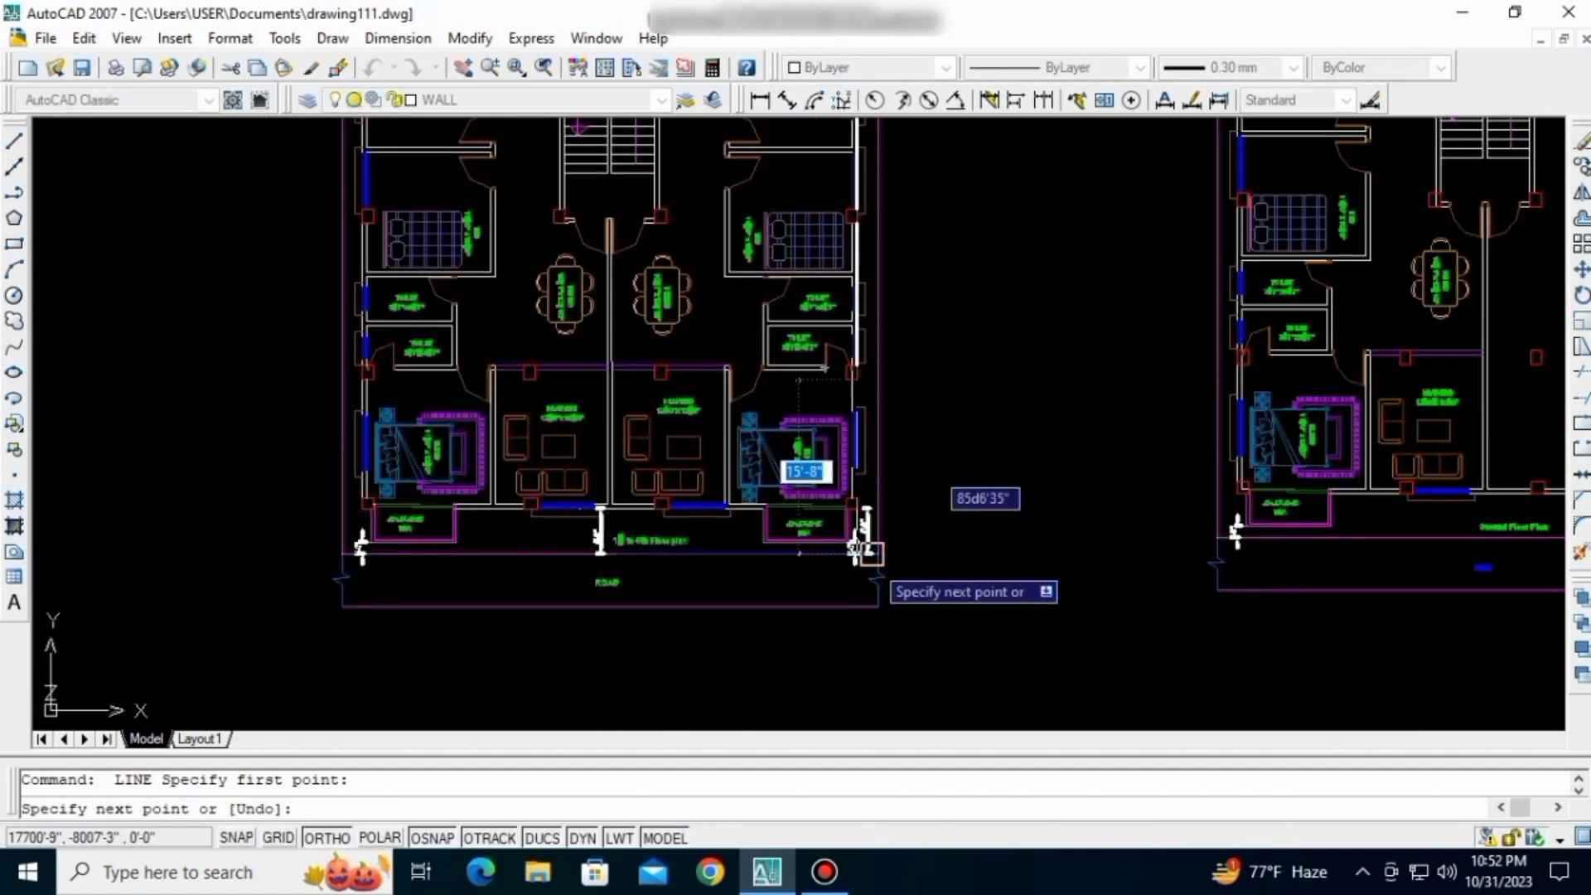
pyautogui.scroll(3, 863, 544)
pyautogui.press('Escape')
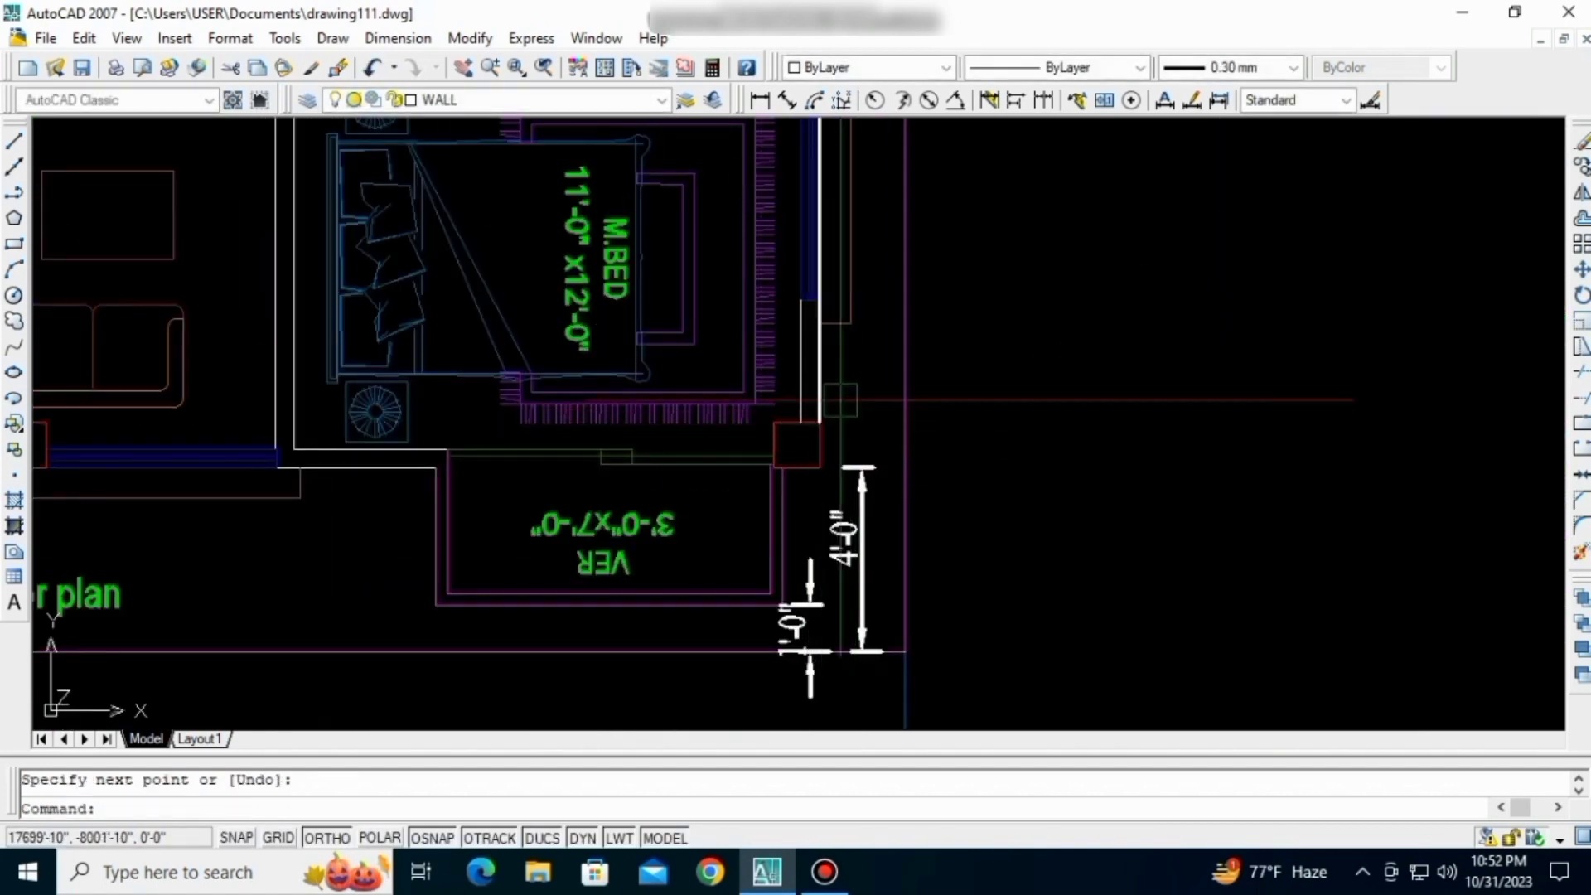
# - Offset the master bedroom's beam line on the right side wall inward by 10 inches
pyautogui.moveTo(800, 422); pyautogui.dragTo(805, 621, button='middle')
pyautogui.press('o')
pyautogui.press('Return')
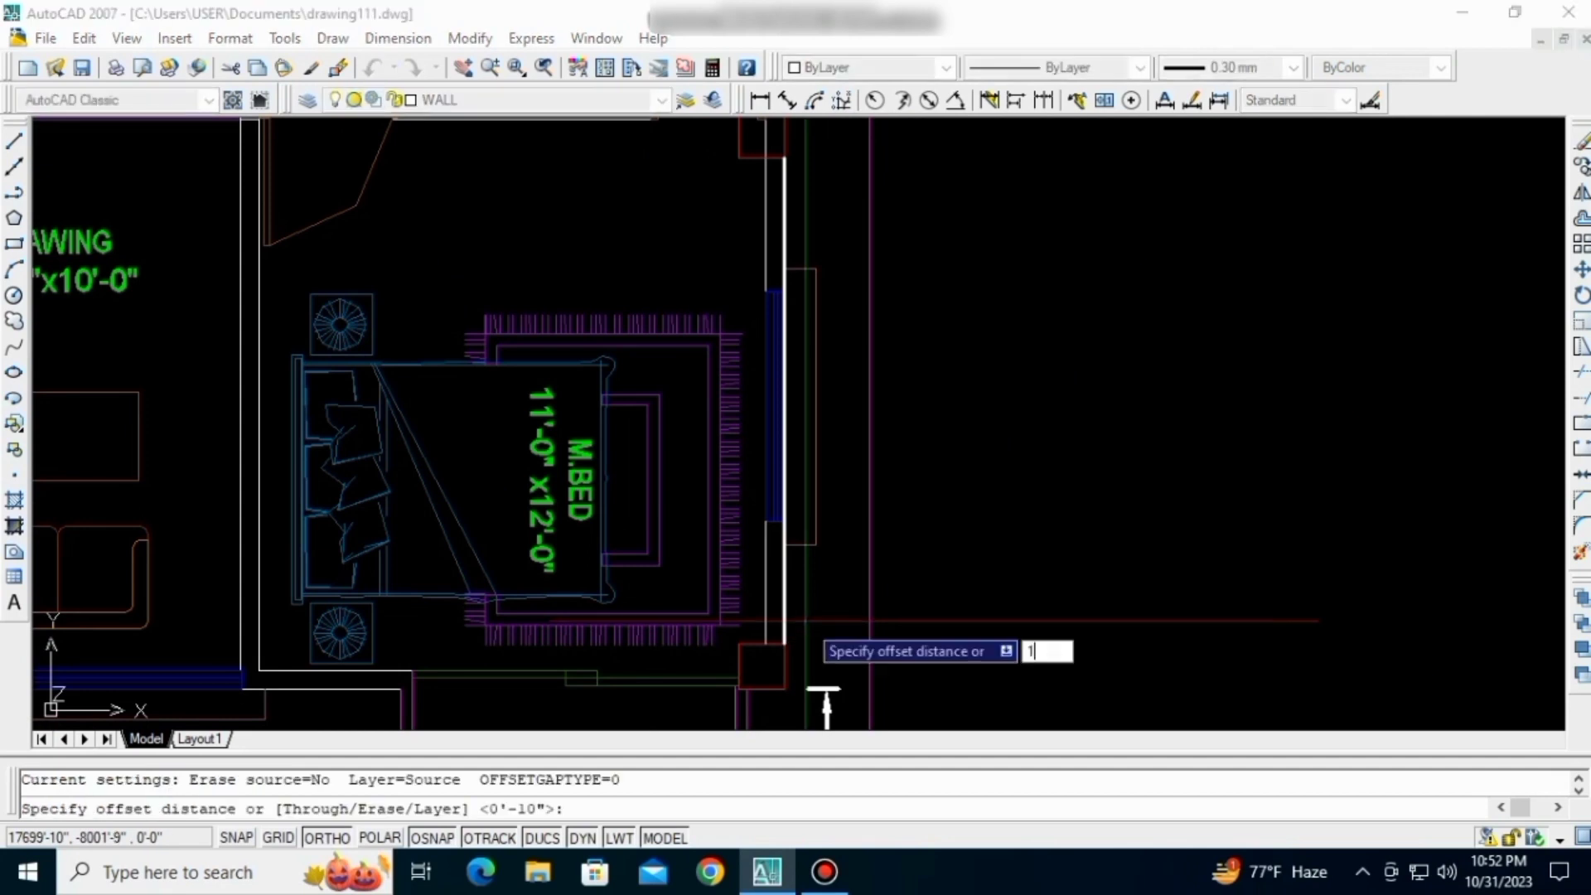
pyautogui.press('Return')
pyautogui.scroll(3, 808, 527)
pyautogui.click(756, 477)
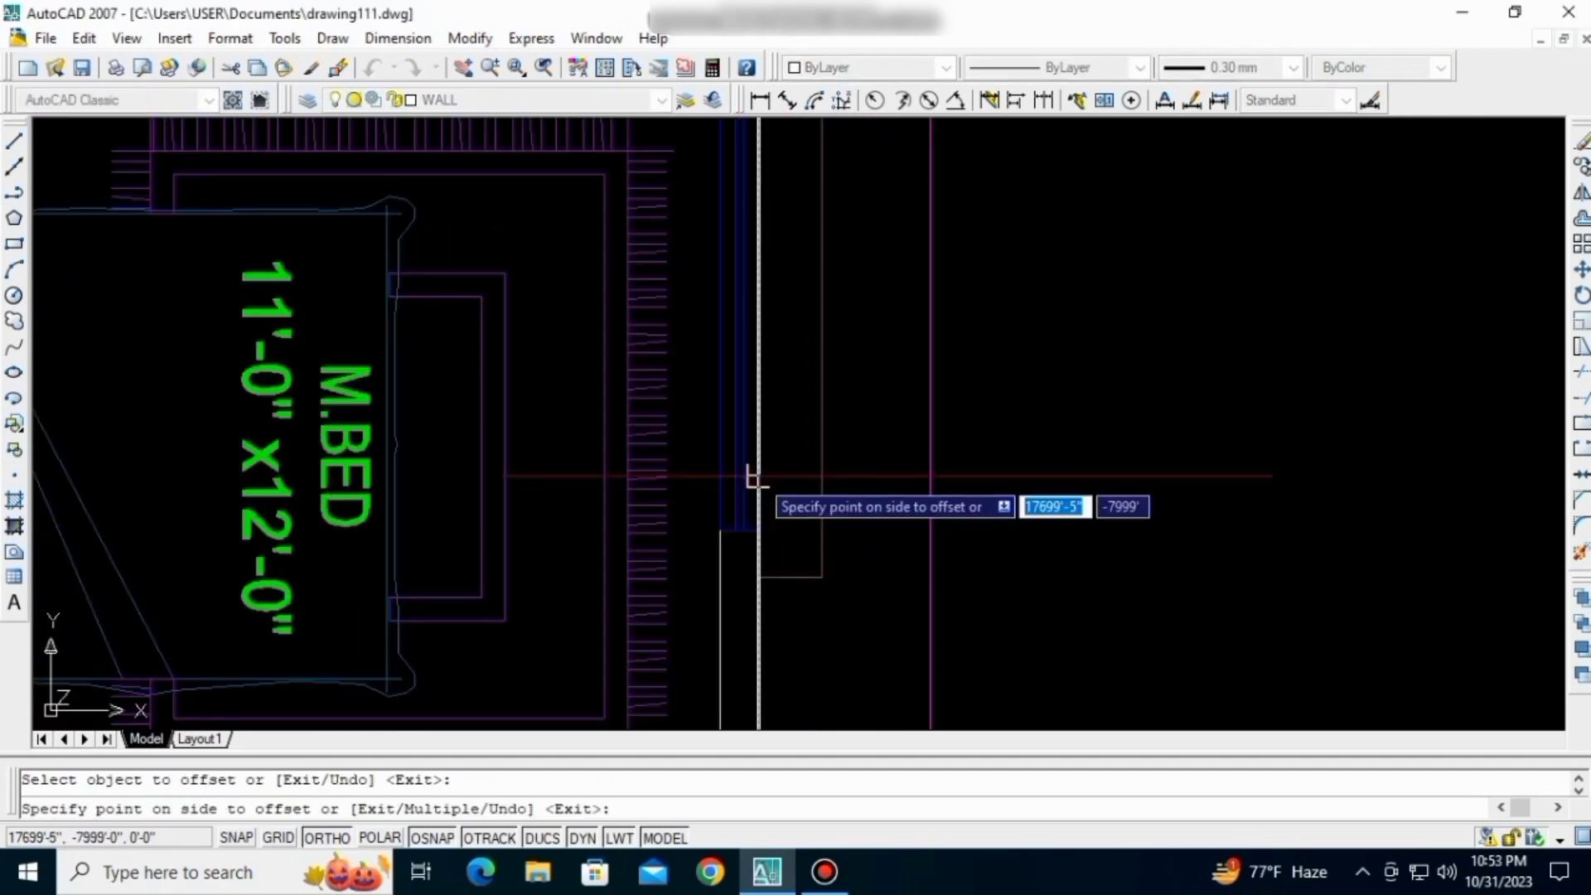
pyautogui.click(714, 460)
# - Offset the toilet-side beam line and the rear bedroom beam line on the right side wall inward by the same 10 inches
pyautogui.scroll(-2, 766, 393)
pyautogui.scroll(-5, 771, 406)
pyautogui.scroll(6, 754, 356)
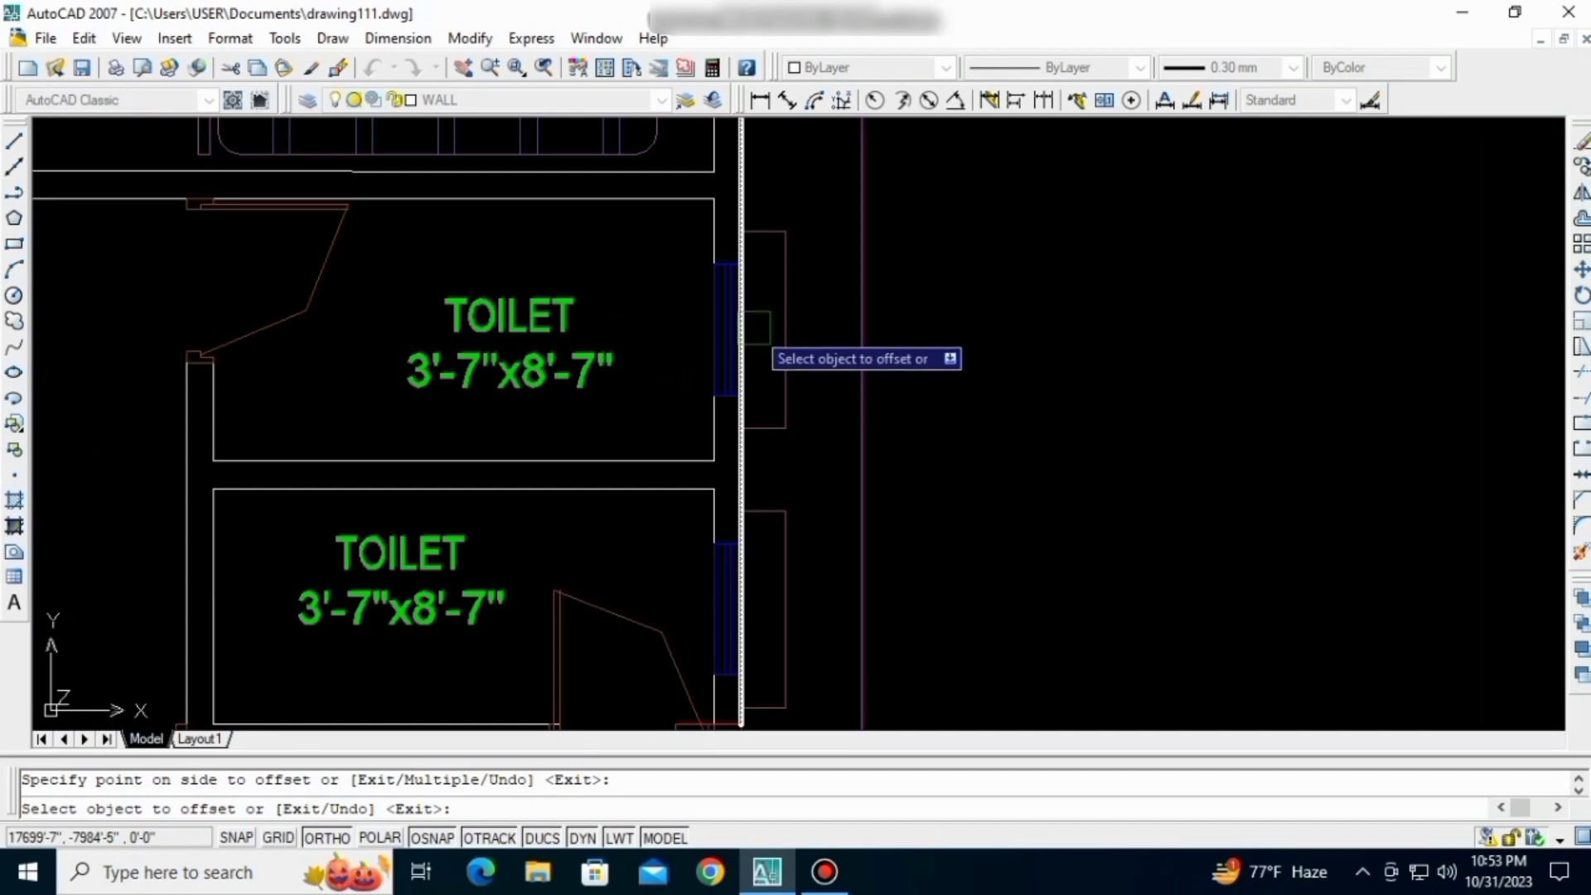
pyautogui.click(748, 313)
pyautogui.click(654, 323)
pyautogui.moveTo(659, 300); pyautogui.dragTo(681, 531, button='middle')
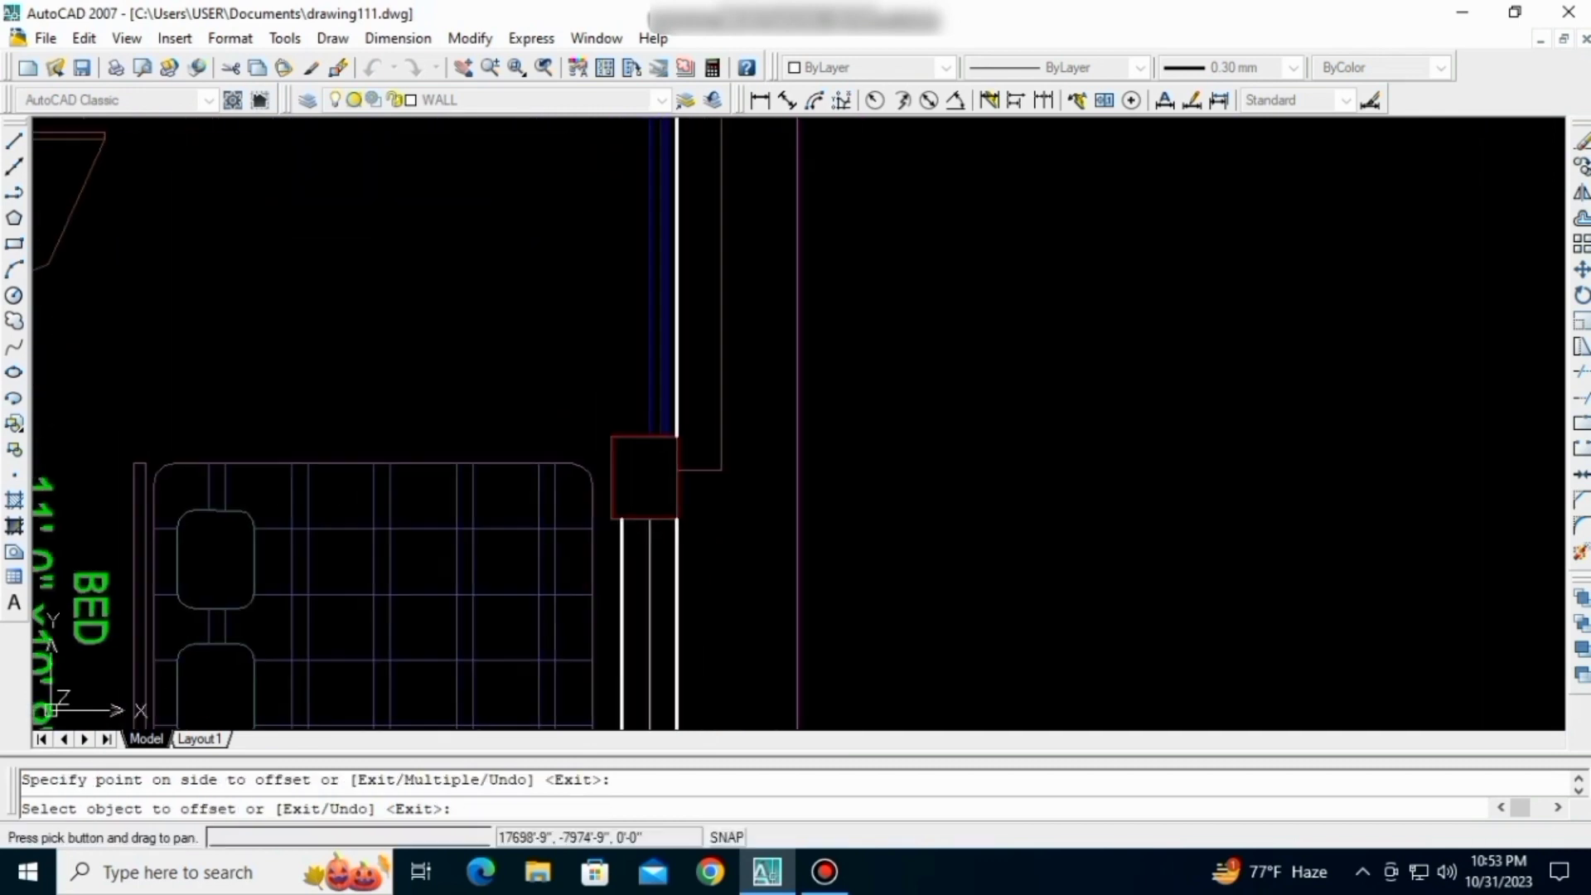
pyautogui.click(681, 287)
pyautogui.click(626, 269)
# - Check the paired roof beam lines along the right side wall from the rear corner column to the front
pyautogui.moveTo(683, 170); pyautogui.dragTo(683, 710, button='middle')
pyautogui.scroll(-3, 677, 370)
pyautogui.scroll(1, 678, 294)
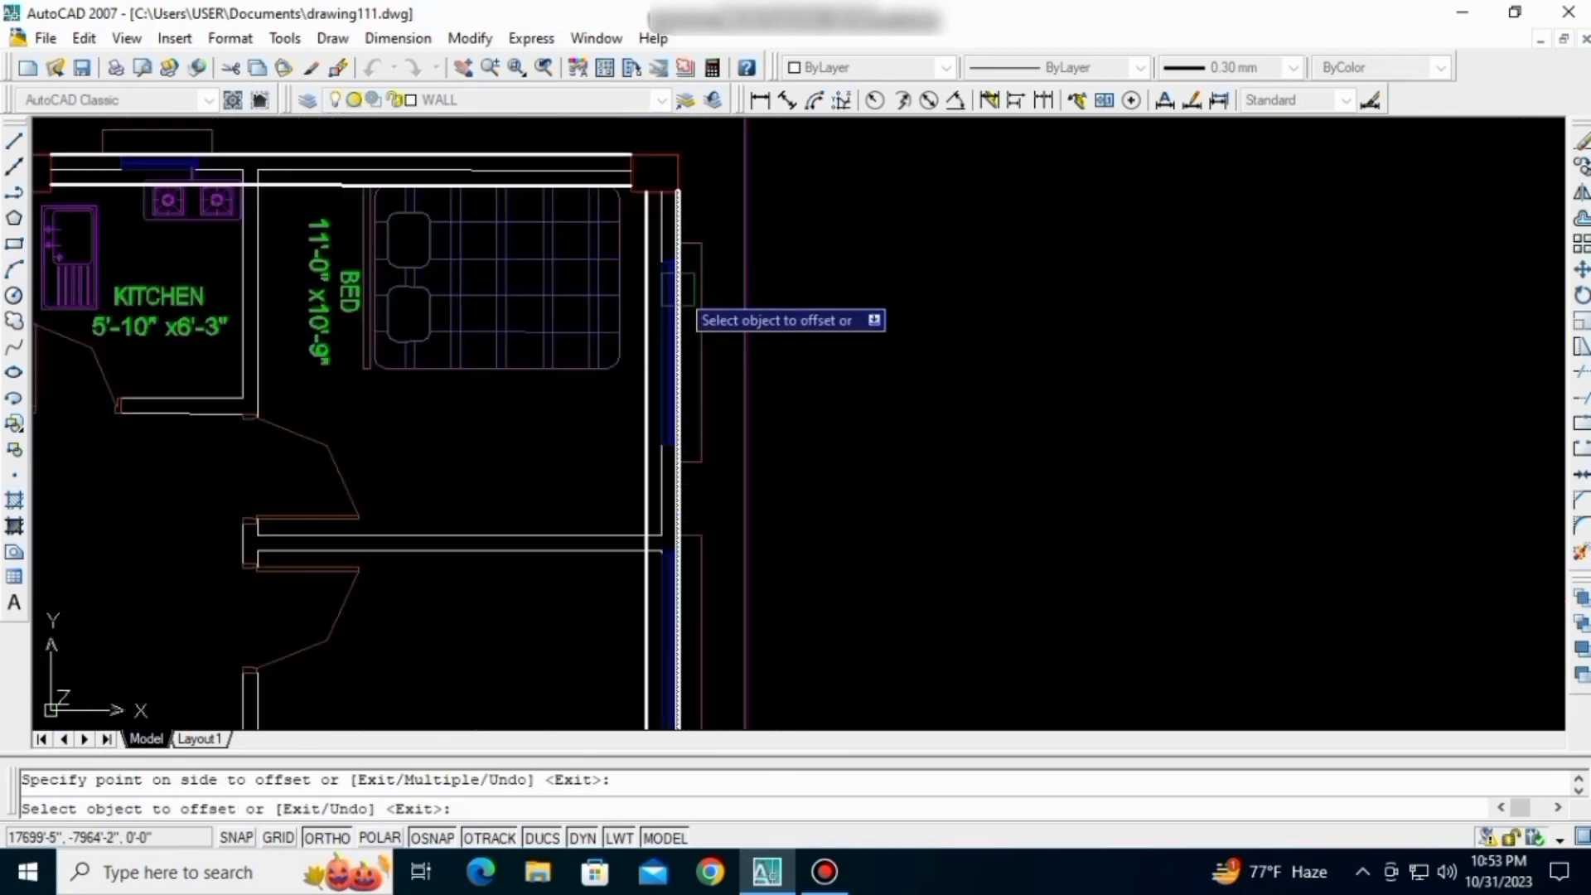
pyautogui.scroll(5, 665, 464)
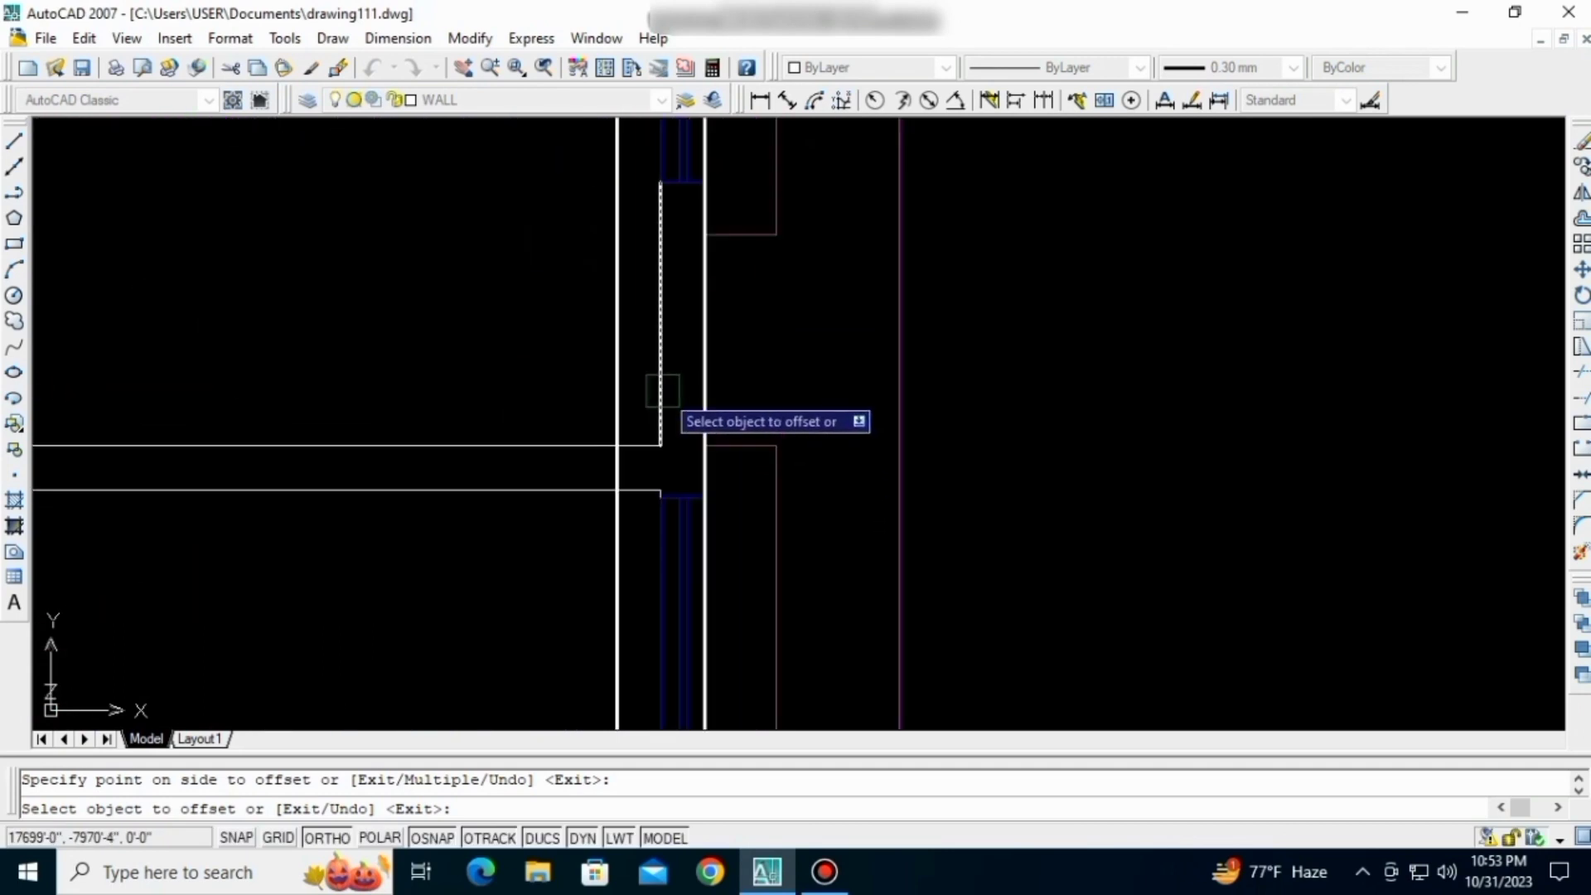
pyautogui.scroll(-3, 630, 439)
pyautogui.scroll(3, 675, 348)
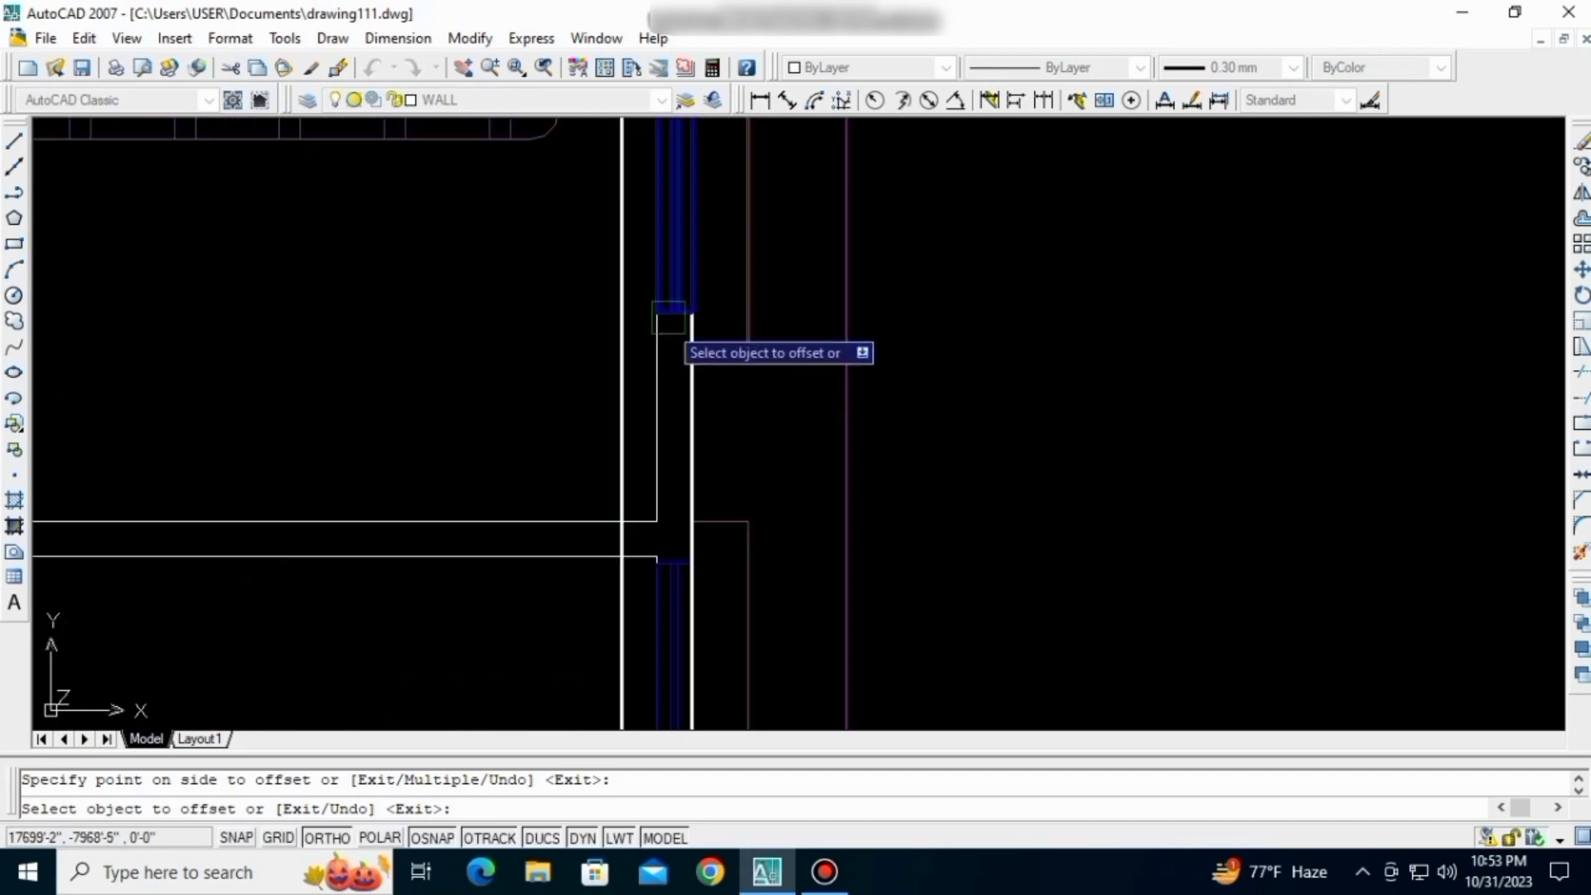
pyautogui.scroll(-6, 681, 379)
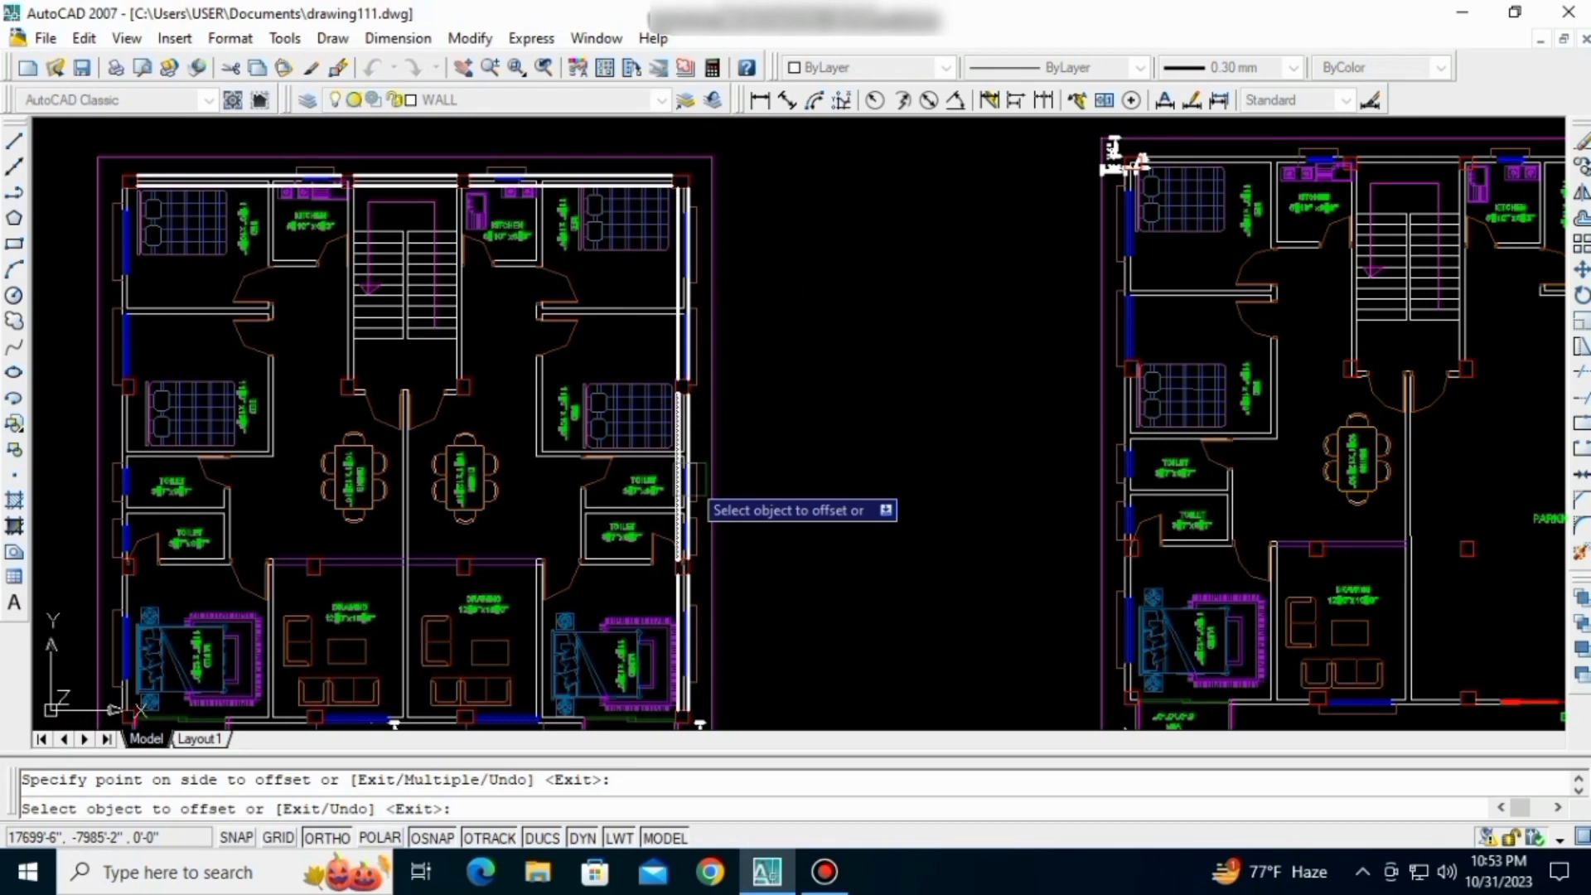
pyautogui.scroll(6, 721, 530)
pyautogui.press('Escape')
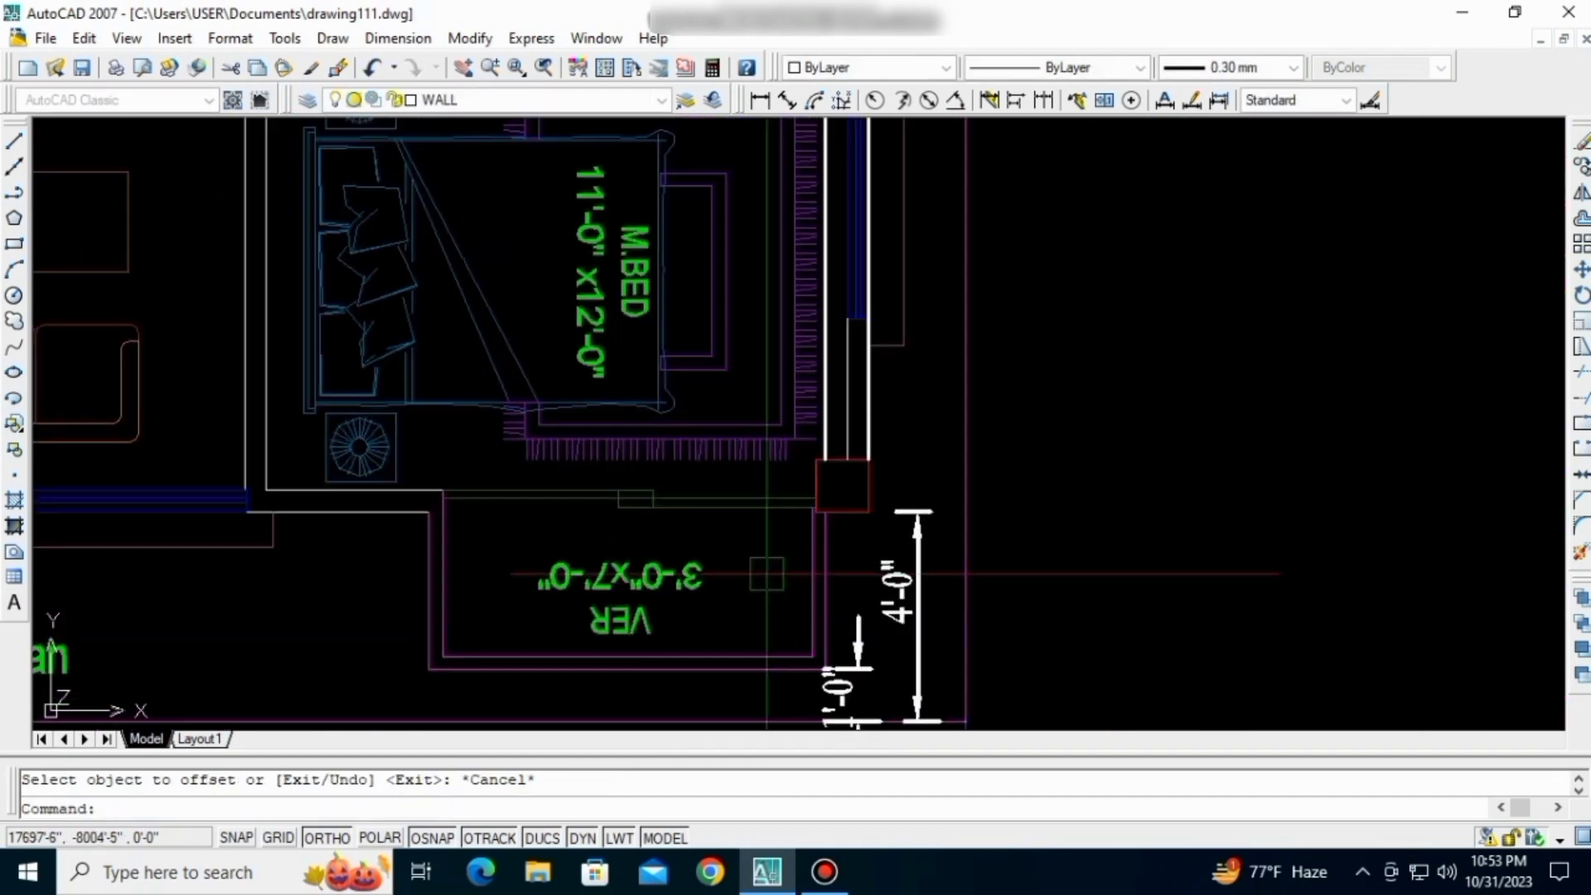
# - Draw a beam line along the front wall's outer face from the right corner column to the right drawing room's column
pyautogui.write('l')
pyautogui.press('Return')
pyautogui.scroll(3, 833, 518)
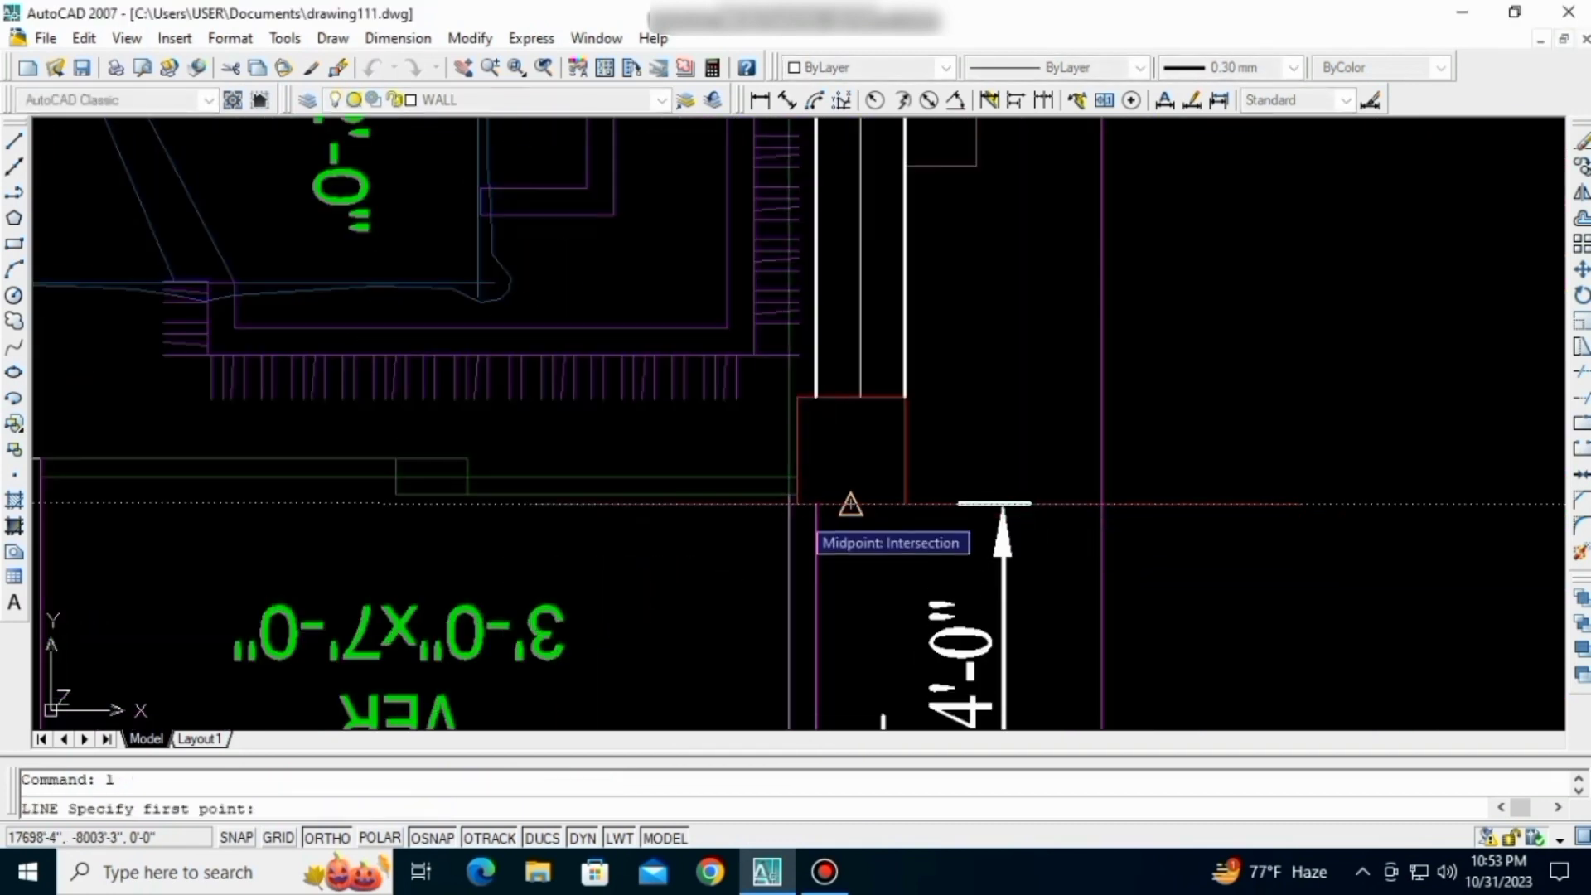
pyautogui.press('Return')
pyautogui.press('Return')
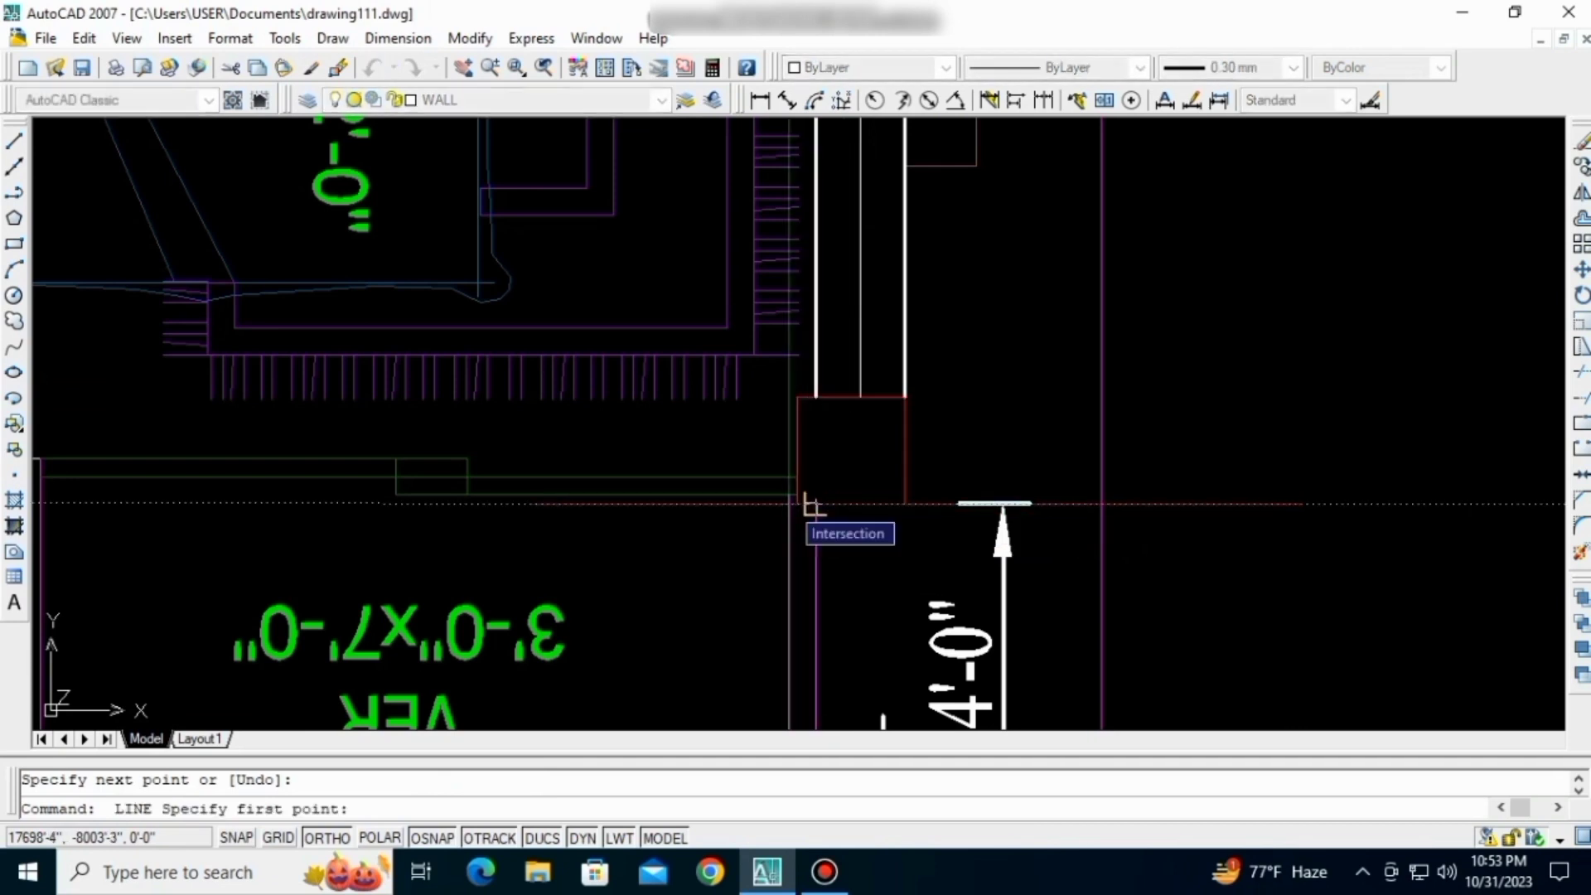
pyautogui.scroll(1, 787, 497)
pyautogui.click(801, 484)
pyautogui.scroll(-3, 801, 484)
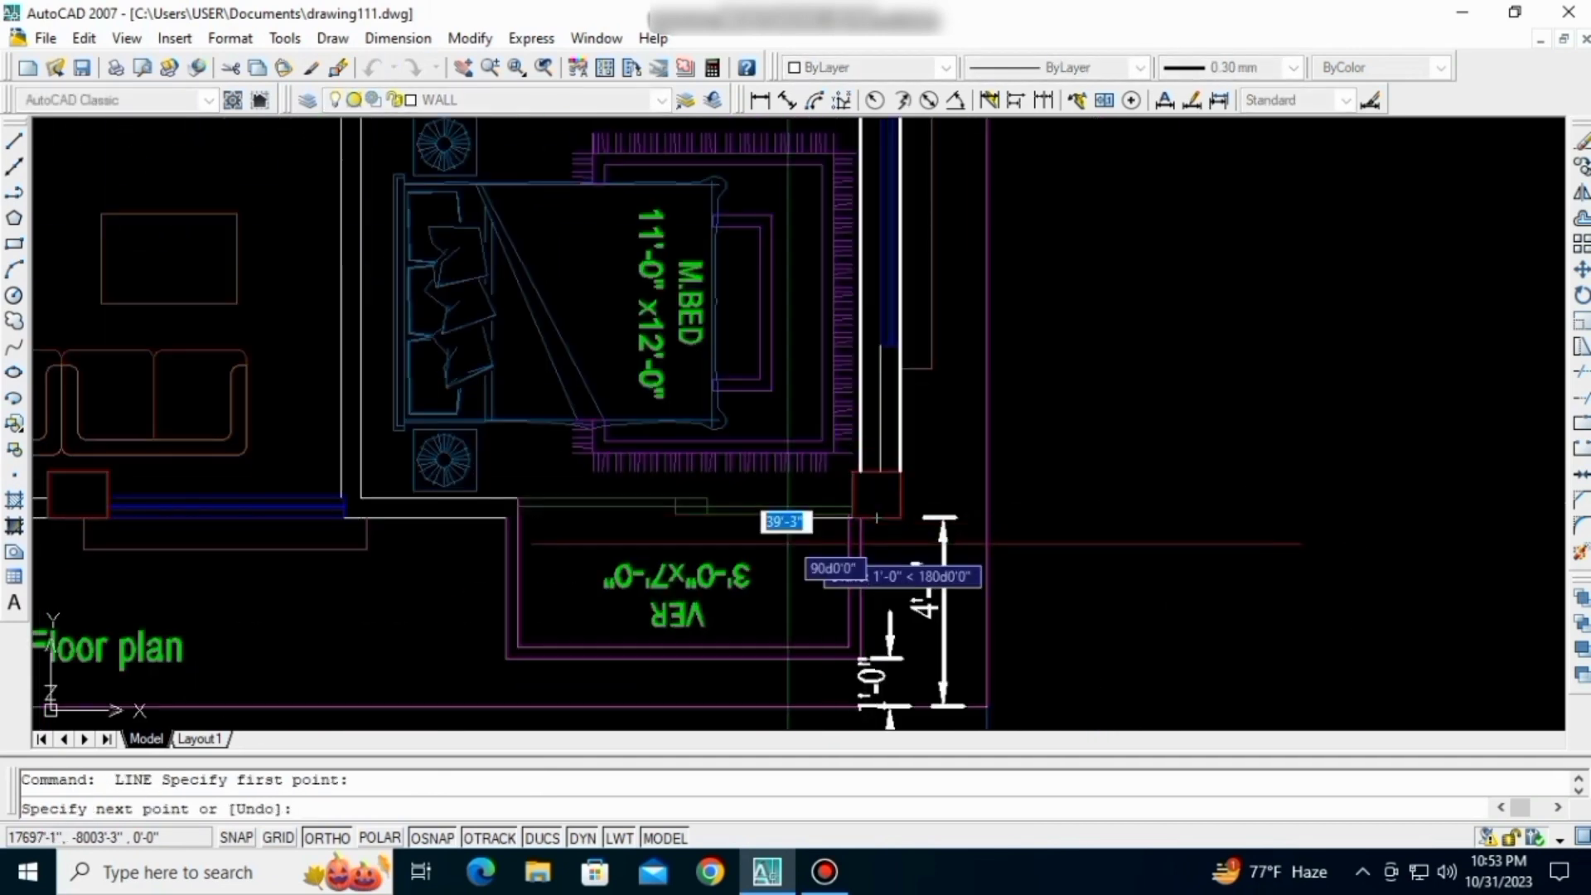
pyautogui.scroll(5, 505, 522)
pyautogui.click(534, 501)
pyautogui.press('Return')
# - Draw a beam line along the front wall between the columns of the right and left drawing rooms
pyautogui.press('Return')
pyautogui.moveTo(364, 500); pyautogui.dragTo(838, 514, button='middle')
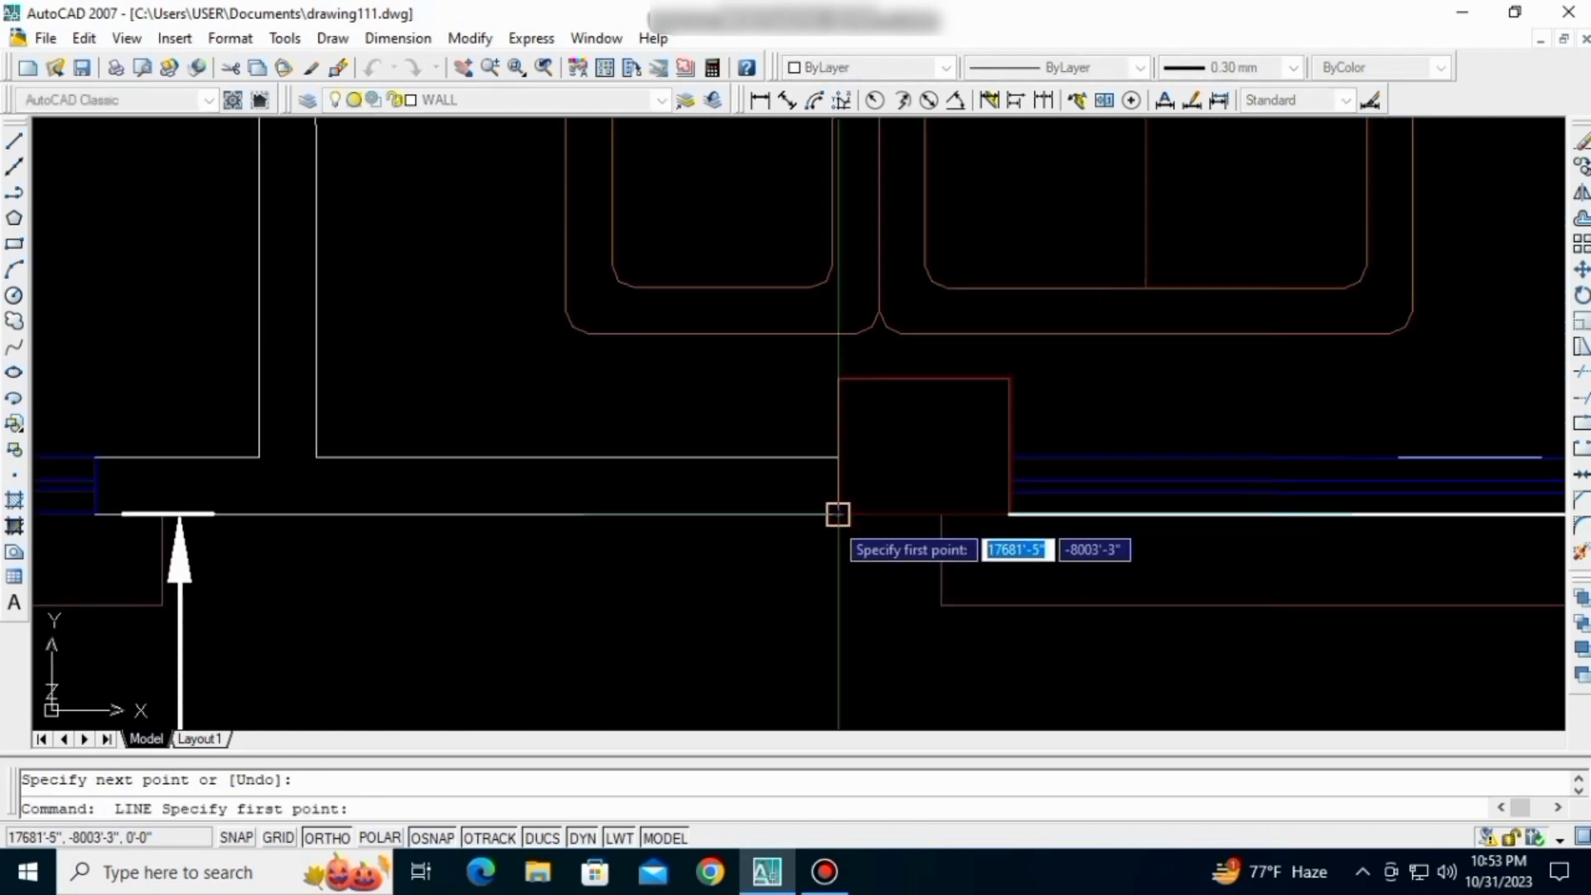
pyautogui.click(838, 514)
pyautogui.write('4')
pyautogui.scroll(-5, 729, 514)
pyautogui.scroll(4, 756, 579)
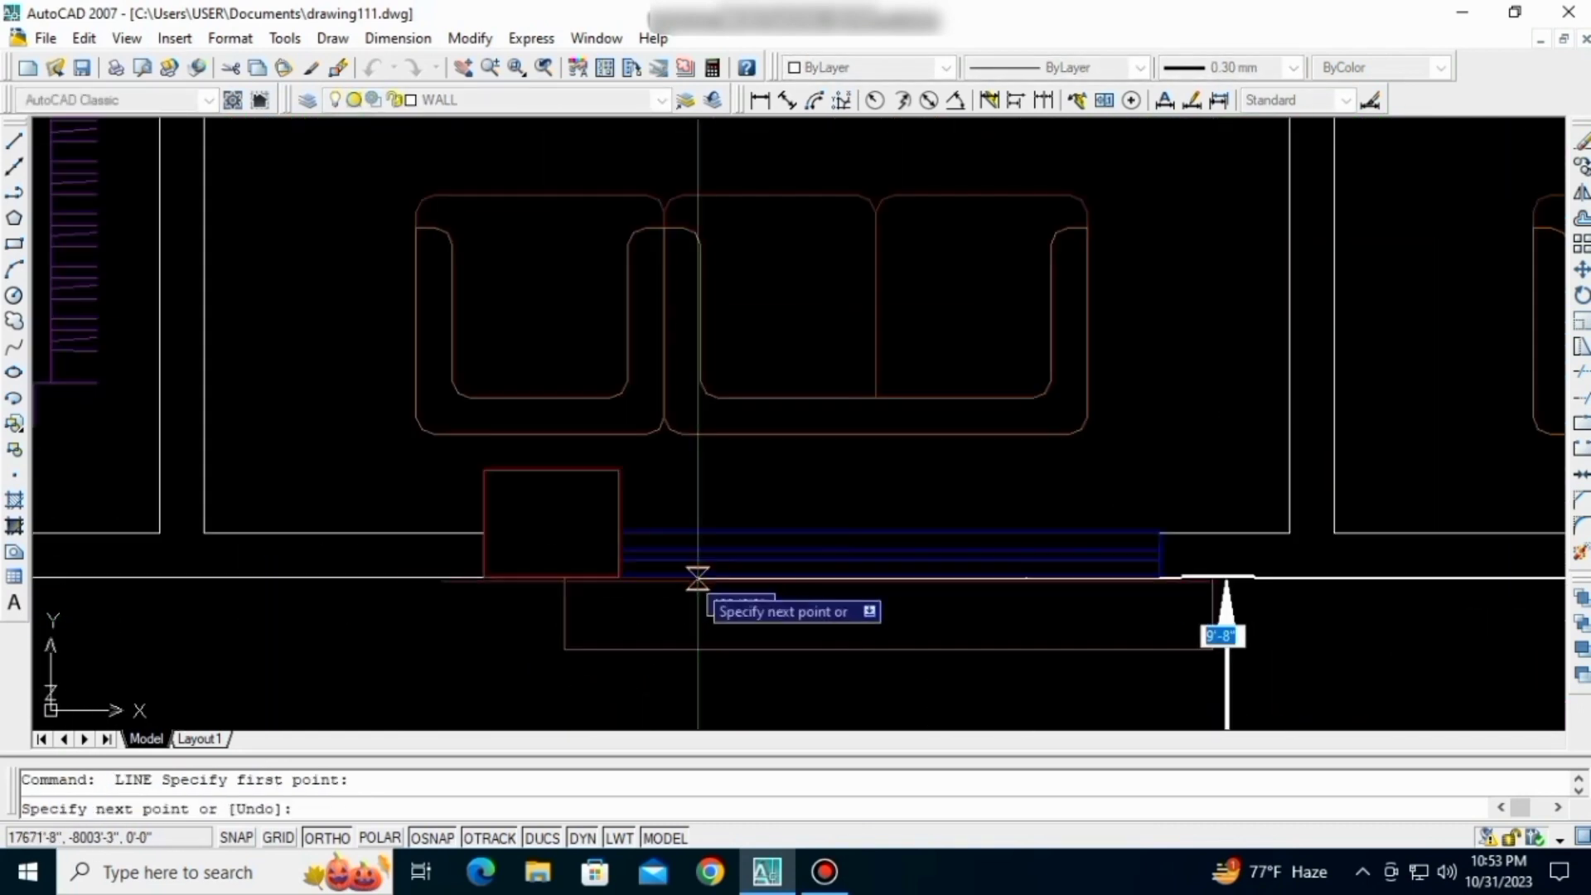
pyautogui.click(618, 577)
pyautogui.press('Return')
# - Draw a beam line along the front wall from the left drawing room's column to the left corner column
pyautogui.press('Return')
pyautogui.click(484, 577)
pyautogui.scroll(-4, 461, 638)
pyautogui.moveTo(424, 623); pyautogui.dragTo(1274, 623, button='middle')
pyautogui.scroll(4, 930, 615)
pyautogui.scroll(4, 601, 590)
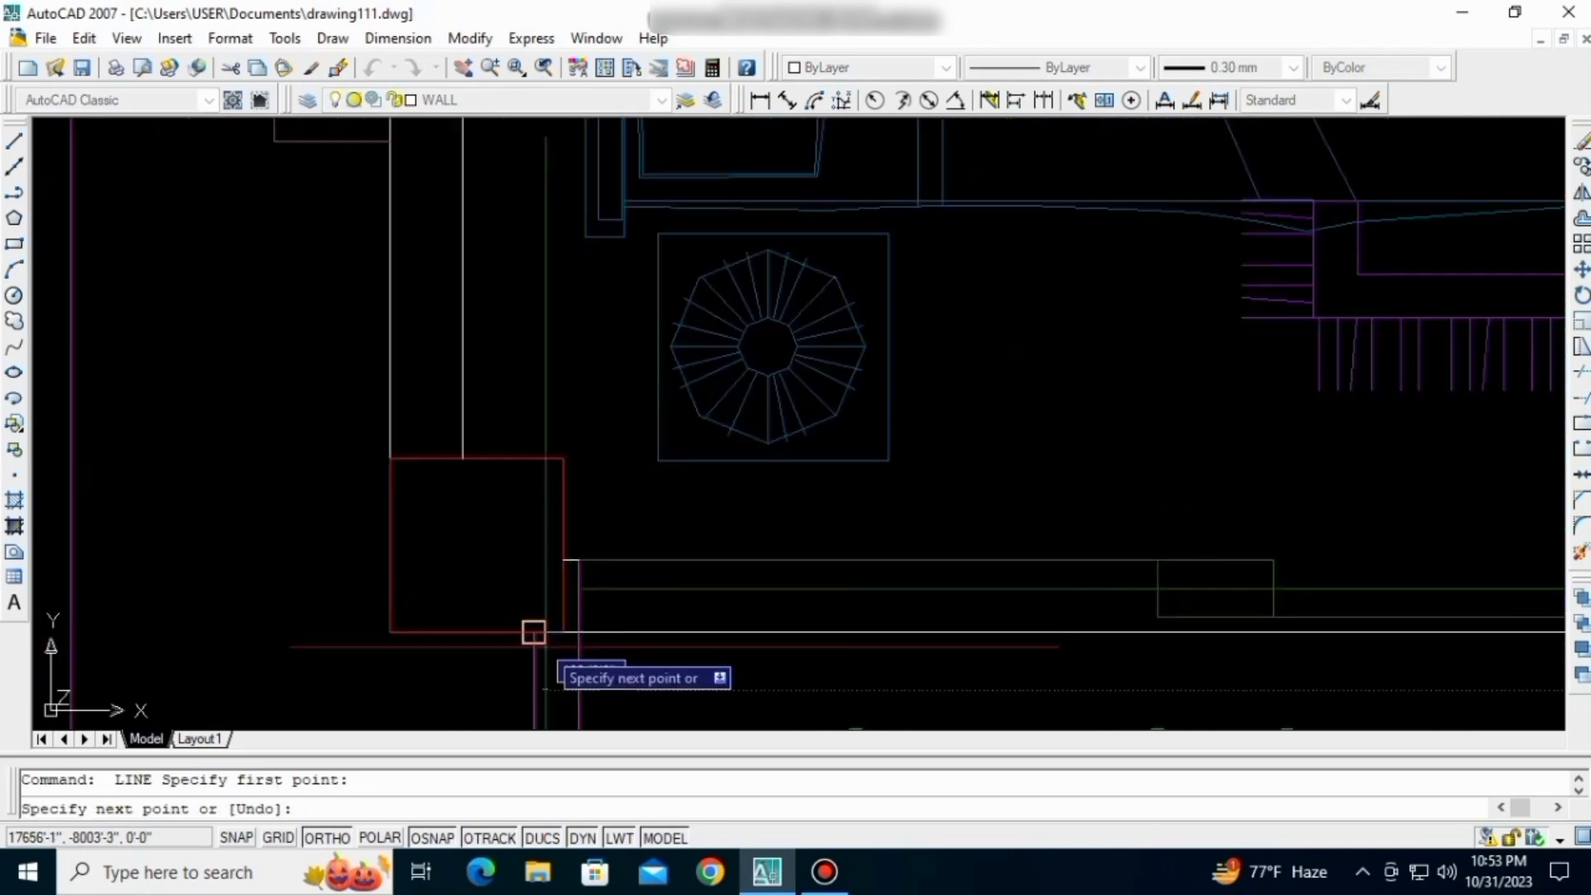
pyautogui.click(562, 631)
pyautogui.press('Escape')
# - Offset the front wall's beam line at the left master bedroom inward by 10 inches
pyautogui.scroll(-3, 907, 597)
pyautogui.moveTo(1160, 660); pyautogui.dragTo(896, 644, button='middle')
pyautogui.write('o')
pyautogui.press('Return')
pyautogui.write('1')
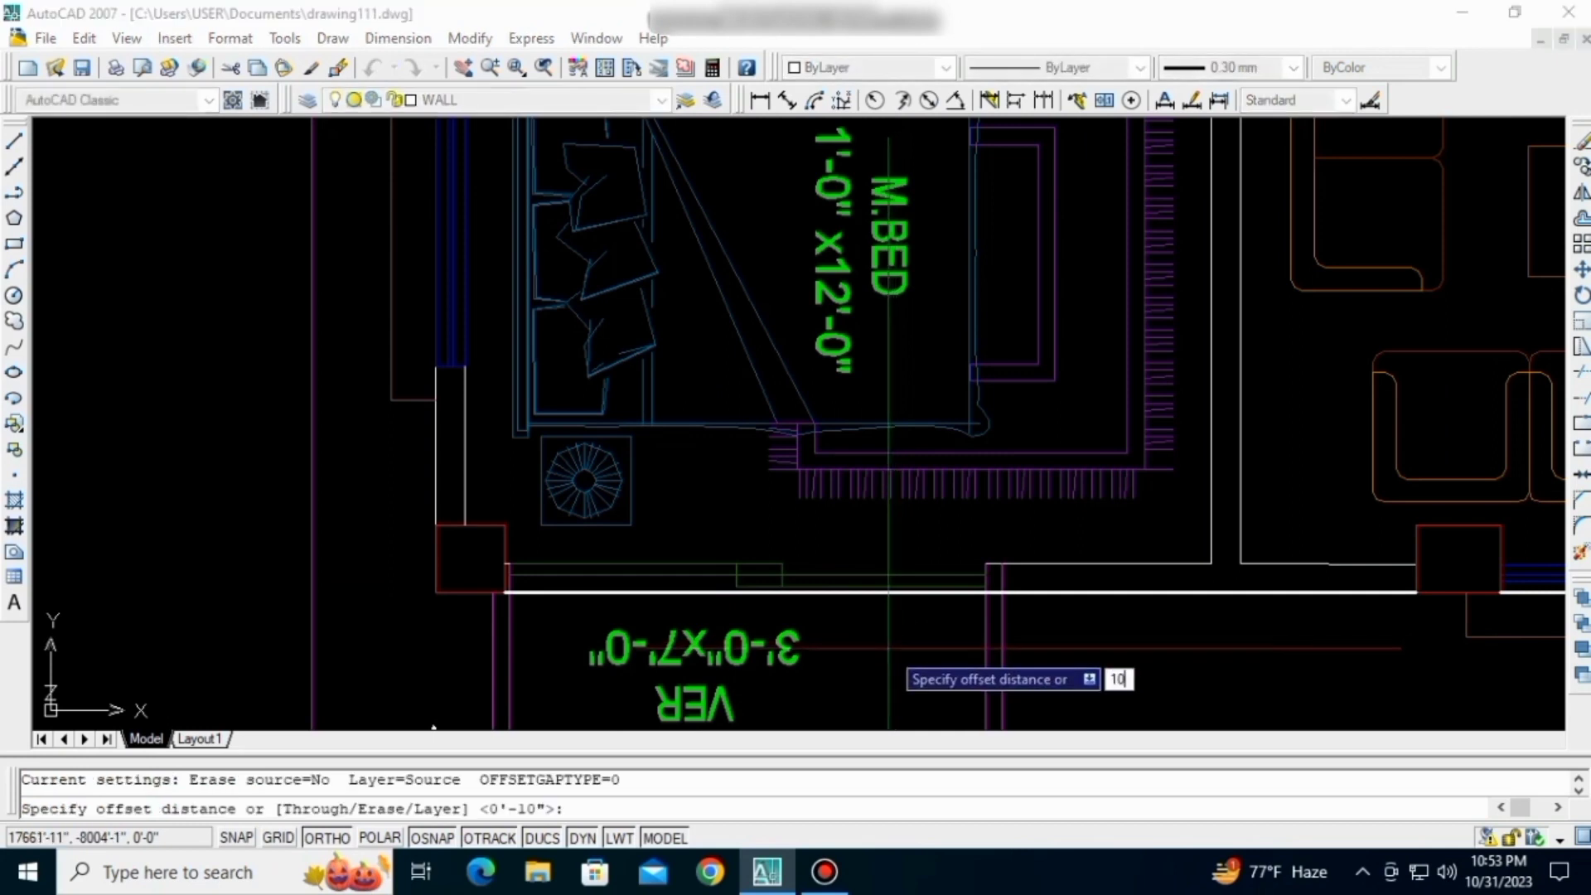
pyautogui.write('0')
pyautogui.press('Return')
pyautogui.click(882, 591)
pyautogui.click(986, 571)
# - Offset the middle and right-hand beam lines on the front wall inward by the same 10 inches
pyautogui.moveTo(1176, 625); pyautogui.dragTo(786, 592, button='middle')
pyautogui.click(914, 537)
pyautogui.click(899, 468)
pyautogui.moveTo(1532, 543); pyautogui.dragTo(584, 497, button='middle')
pyautogui.click(994, 497)
pyautogui.click(1065, 584)
# - Check the paired roof beam lines along the front wall and their ends at the columns
pyautogui.scroll(-6, 1201, 580)
pyautogui.scroll(3, 539, 572)
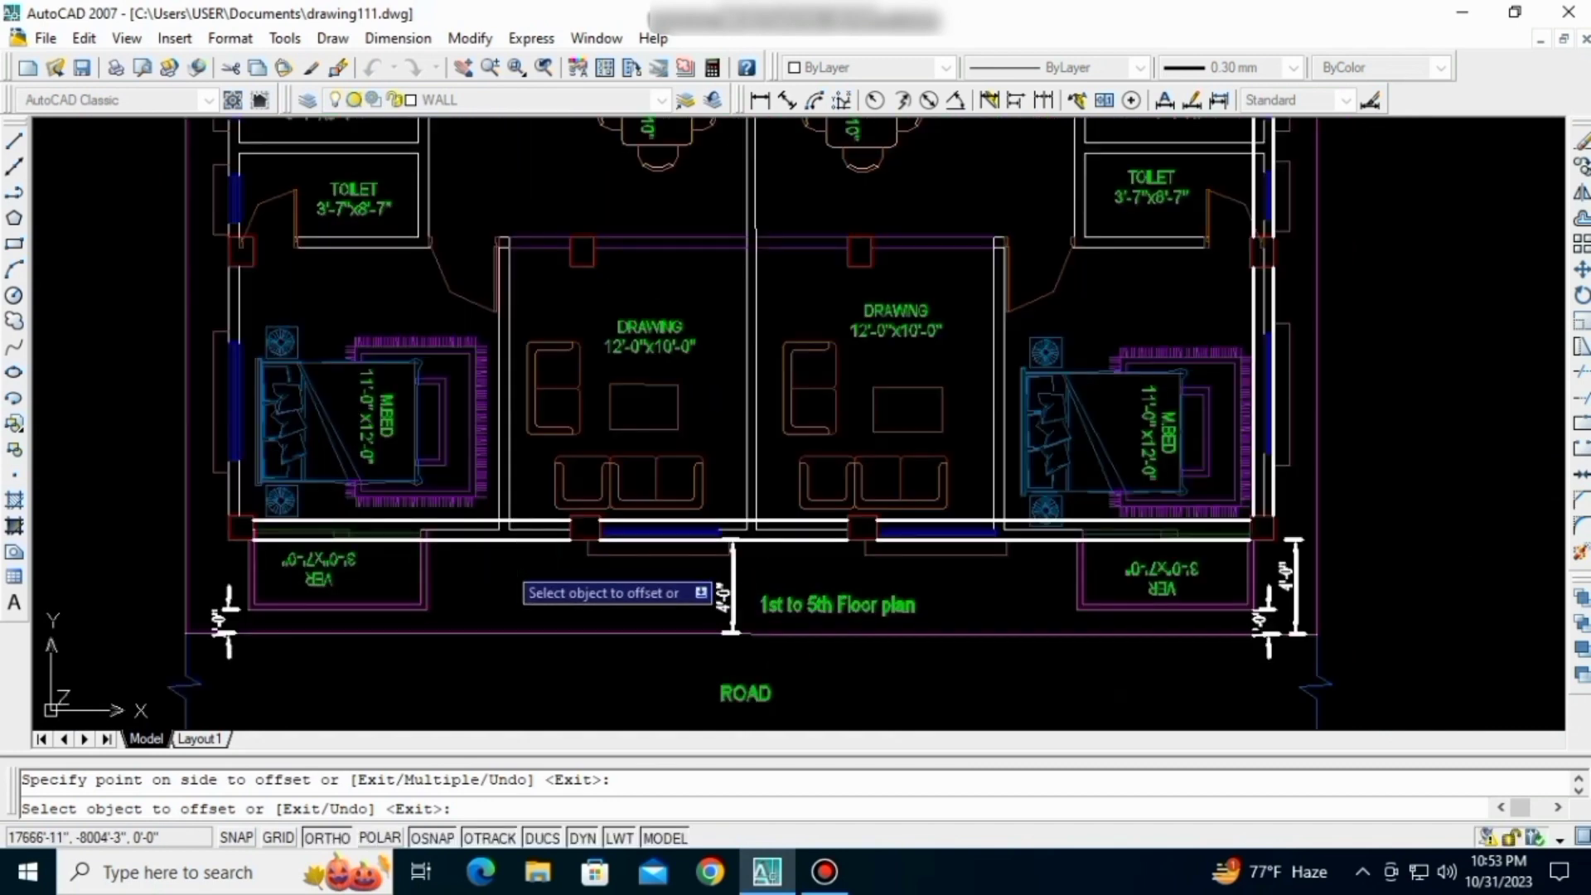
pyautogui.scroll(4, 439, 566)
pyautogui.moveTo(417, 568); pyautogui.dragTo(646, 569, button='middle')
pyautogui.moveTo(524, 556); pyautogui.dragTo(704, 551, button='middle')
pyautogui.press('Escape')
pyautogui.scroll(4, 692, 508)
pyautogui.scroll(-4, 180, 719)
pyautogui.scroll(3, 129, 708)
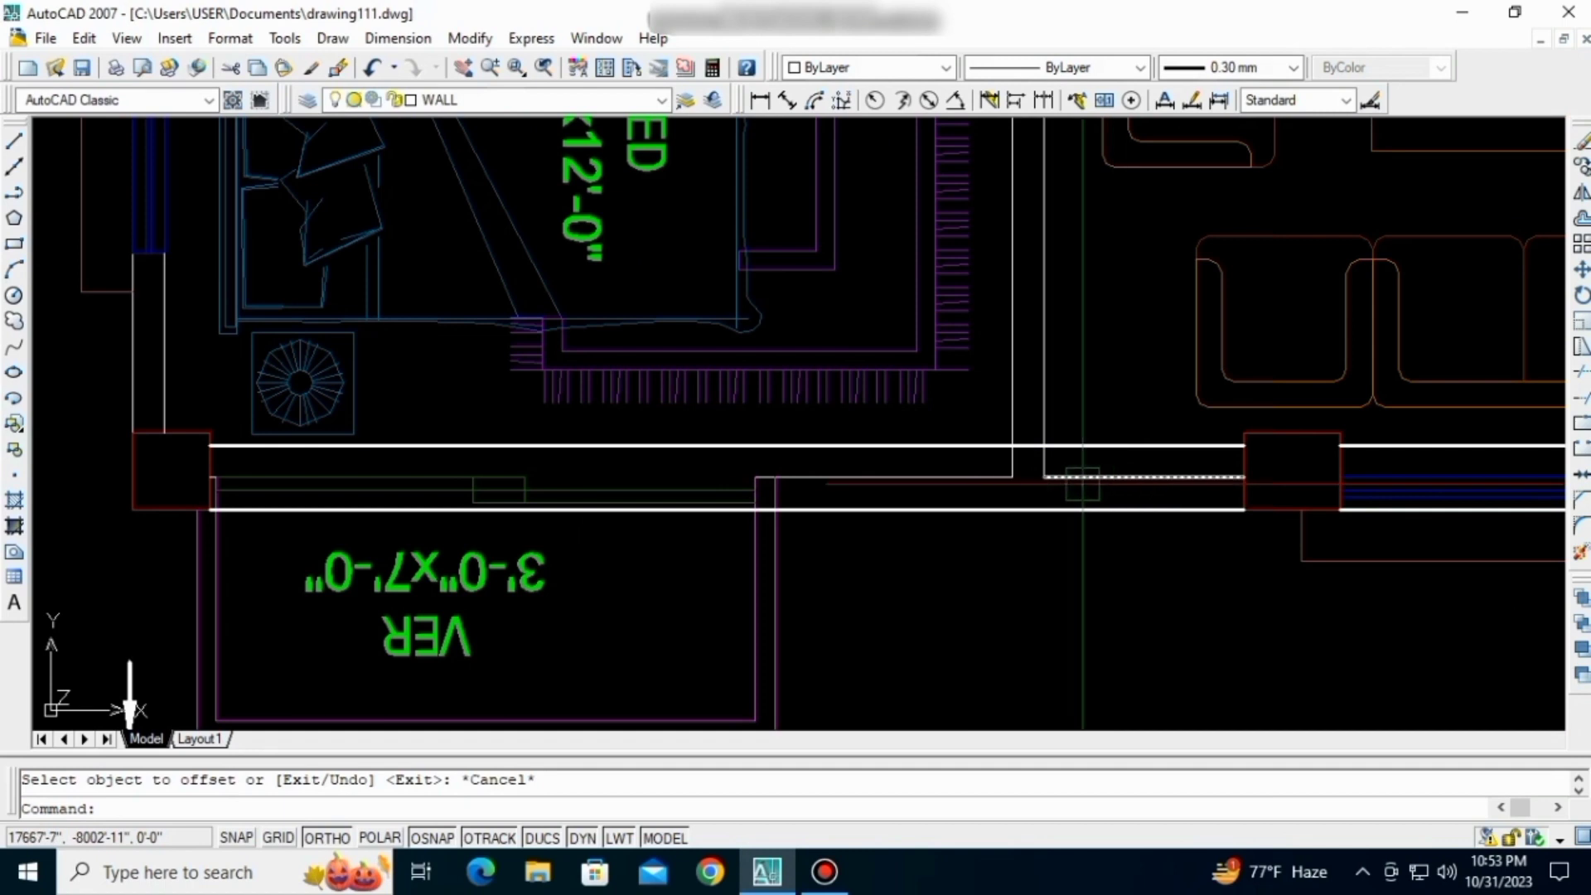
pyautogui.moveTo(997, 504); pyautogui.dragTo(839, 516, button='middle')
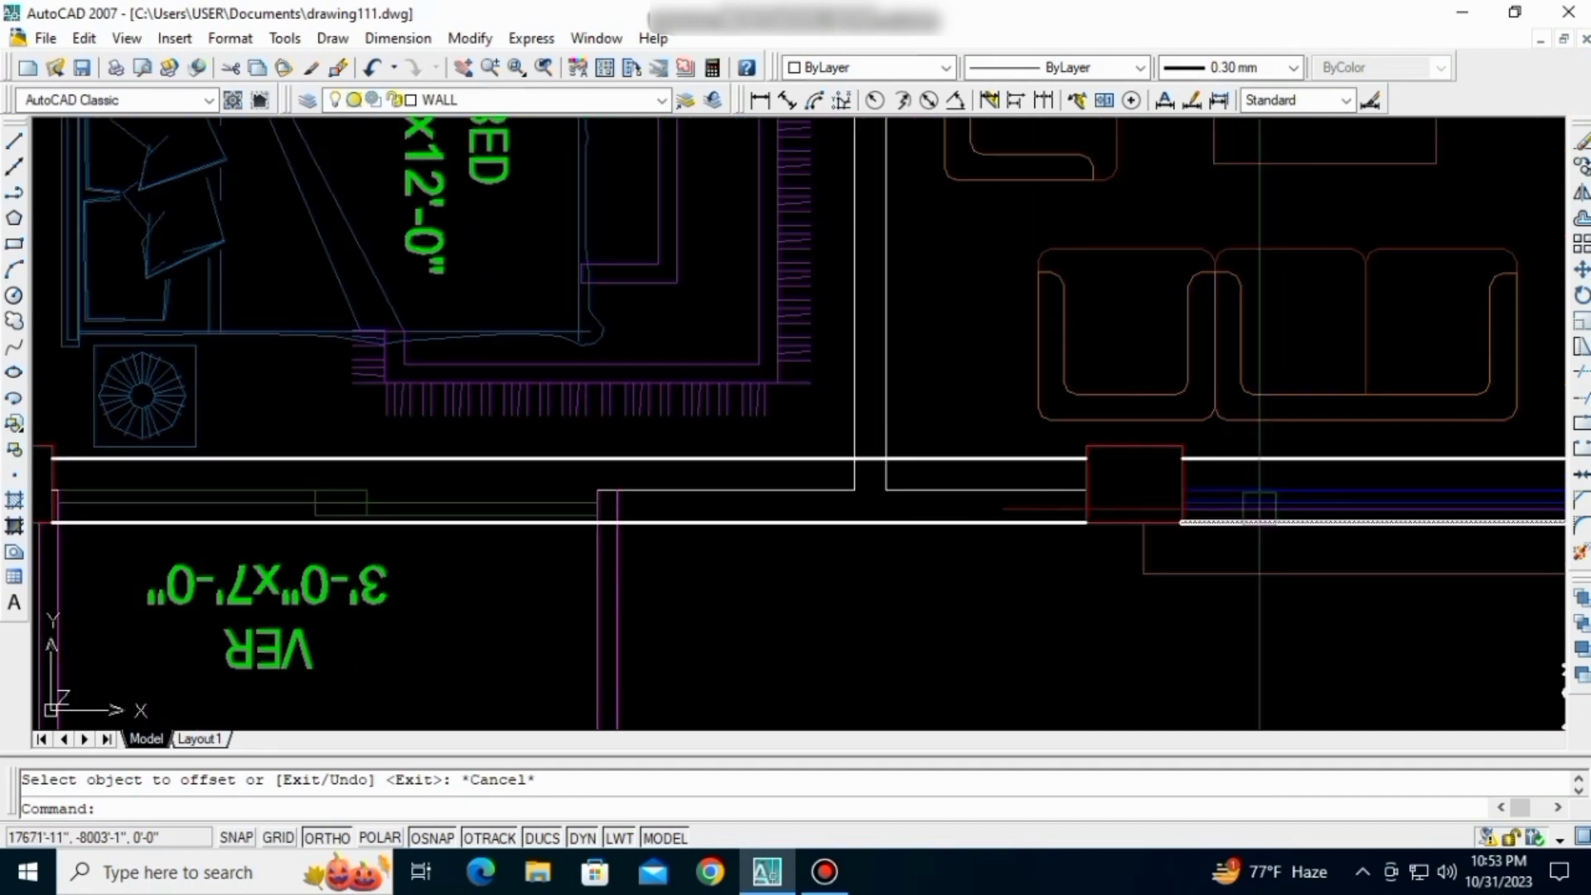
pyautogui.moveTo(1267, 503); pyautogui.dragTo(690, 504, button='middle')
pyautogui.moveTo(1288, 525)
pyautogui.mouseDown(button='middle')
pyautogui.moveTo(980, 526)
pyautogui.moveTo(779, 568)
pyautogui.moveTo(1473, 633)
pyautogui.mouseUp(button='middle')
pyautogui.scroll(-4, 980, 525)
pyautogui.scroll(3, 628, 570)
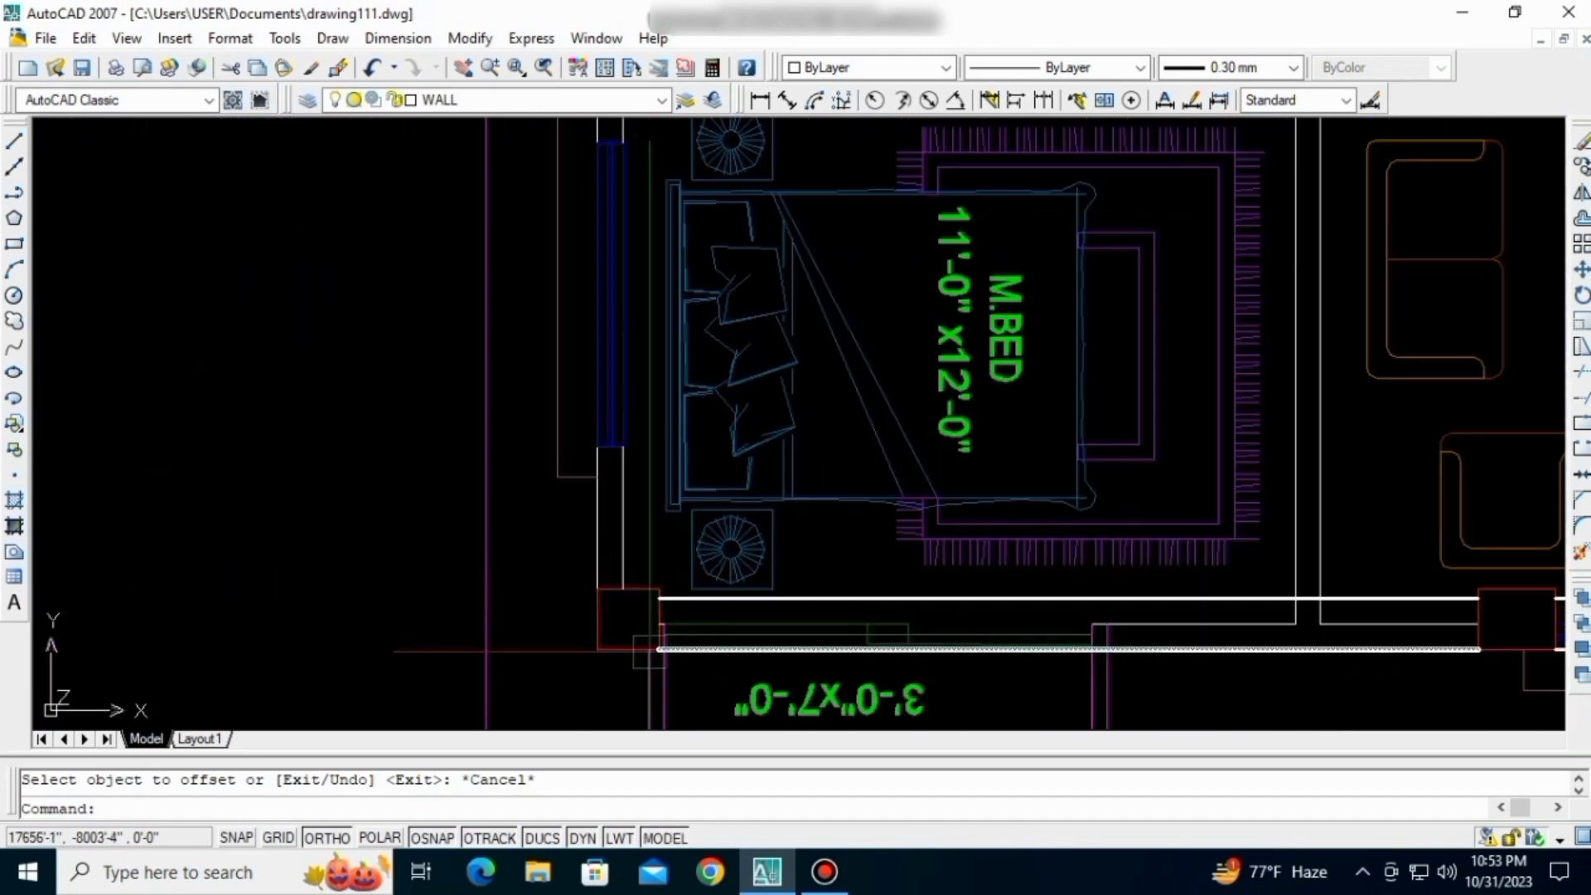
# - Draw a beam line up the left side wall's outer face from the front corner column to the column below the toilets
pyautogui.write('l')
pyautogui.press('Return')
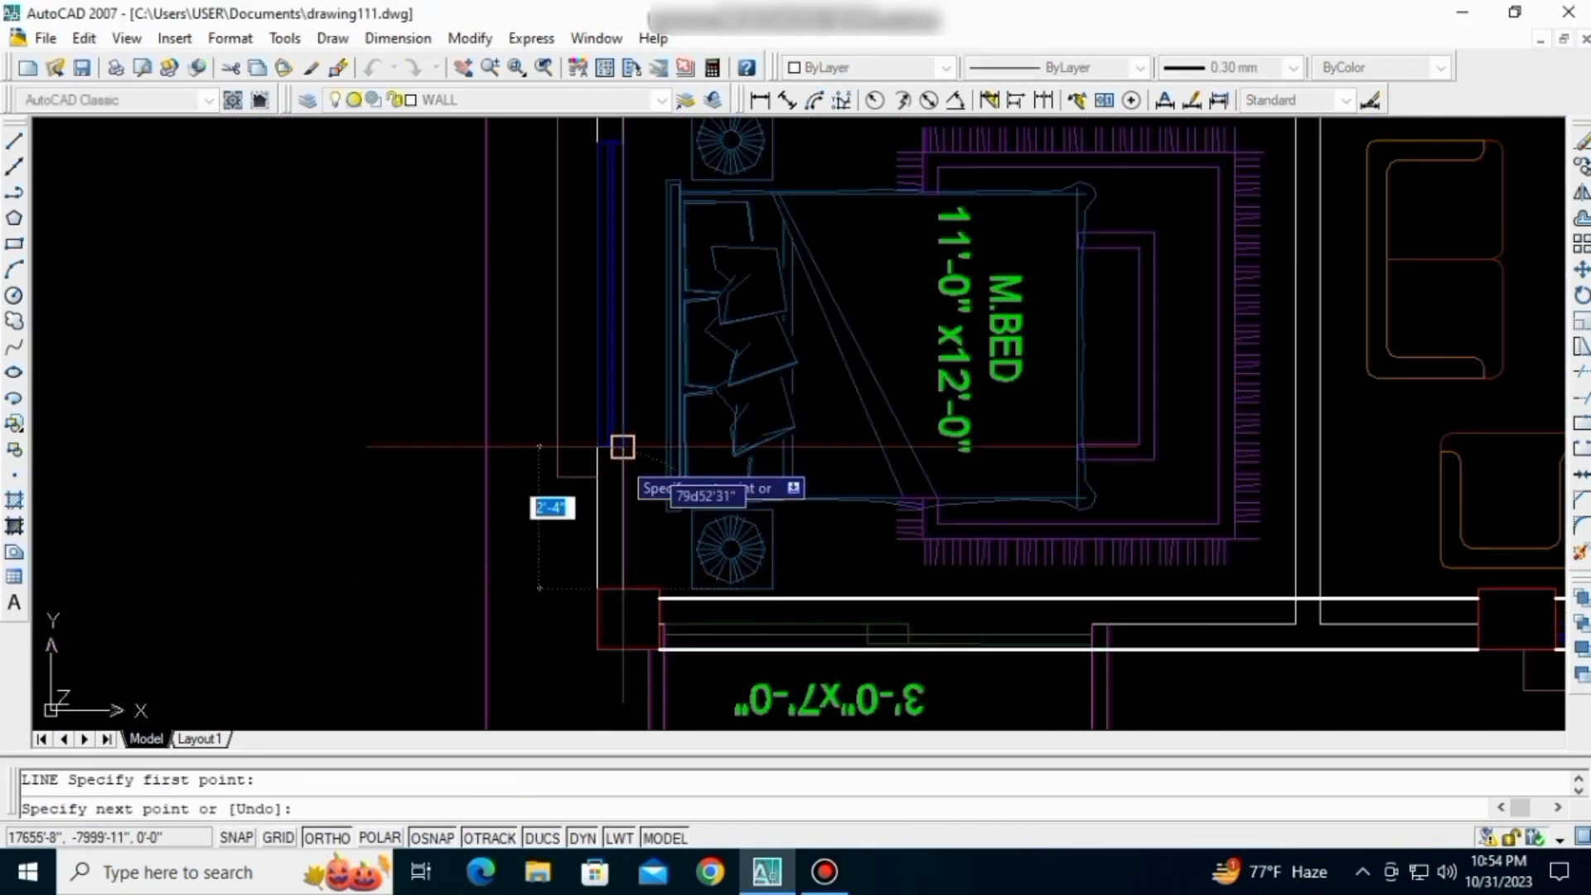
pyautogui.scroll(-4, 622, 447)
pyautogui.scroll(4, 629, 447)
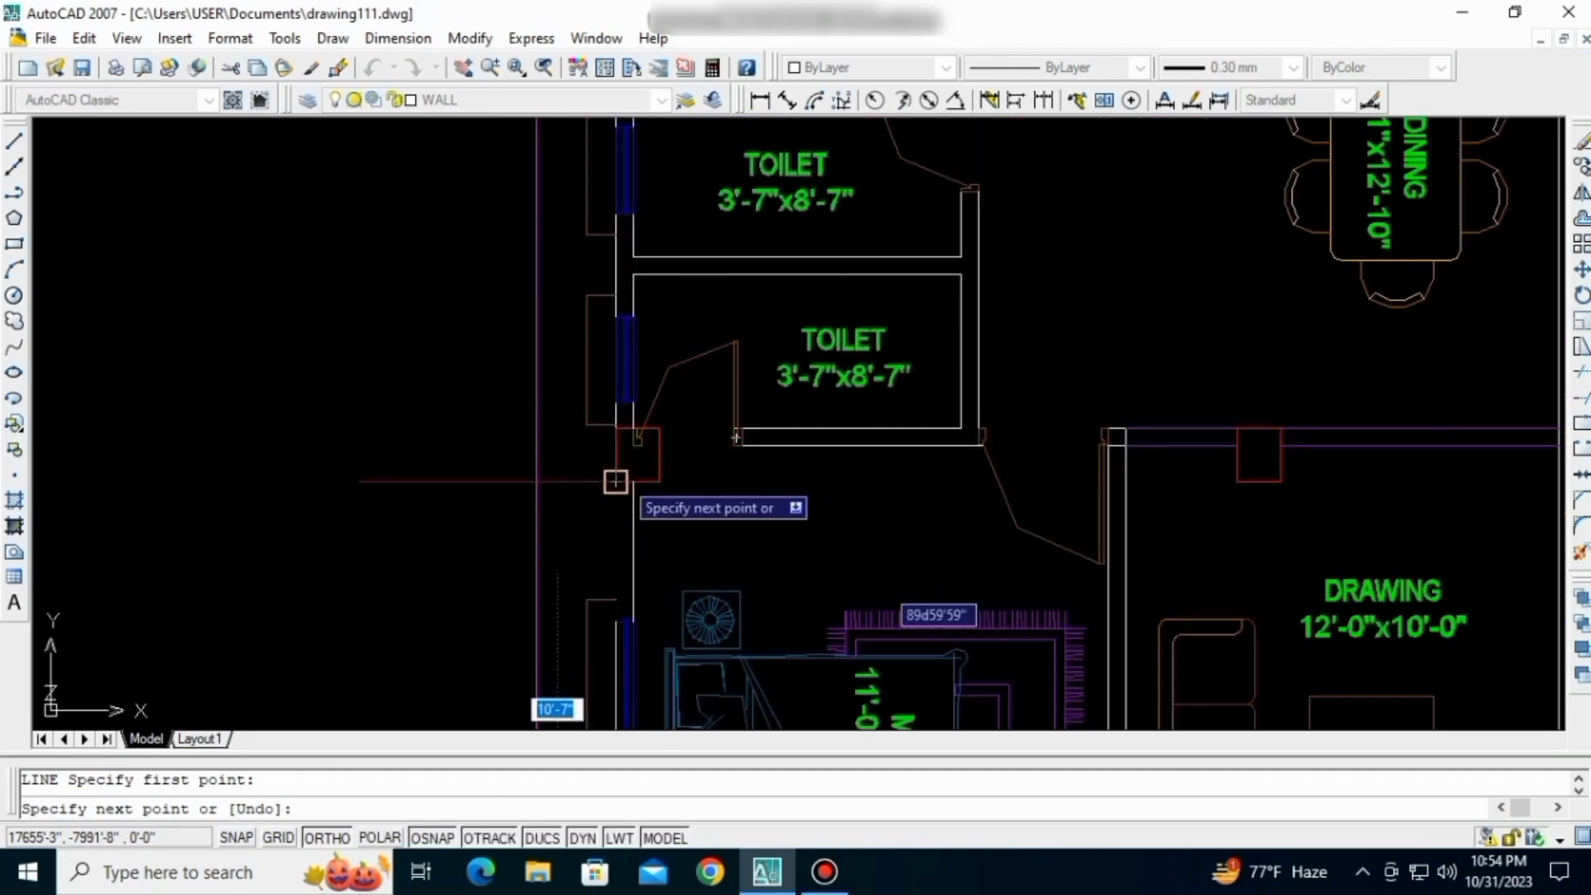
pyautogui.press('Return')
# - Draw a beam line up the left side wall from the column below the toilets to the second bedroom's column
pyautogui.press('Return')
pyautogui.moveTo(613, 455); pyautogui.dragTo(624, 528, button='middle')
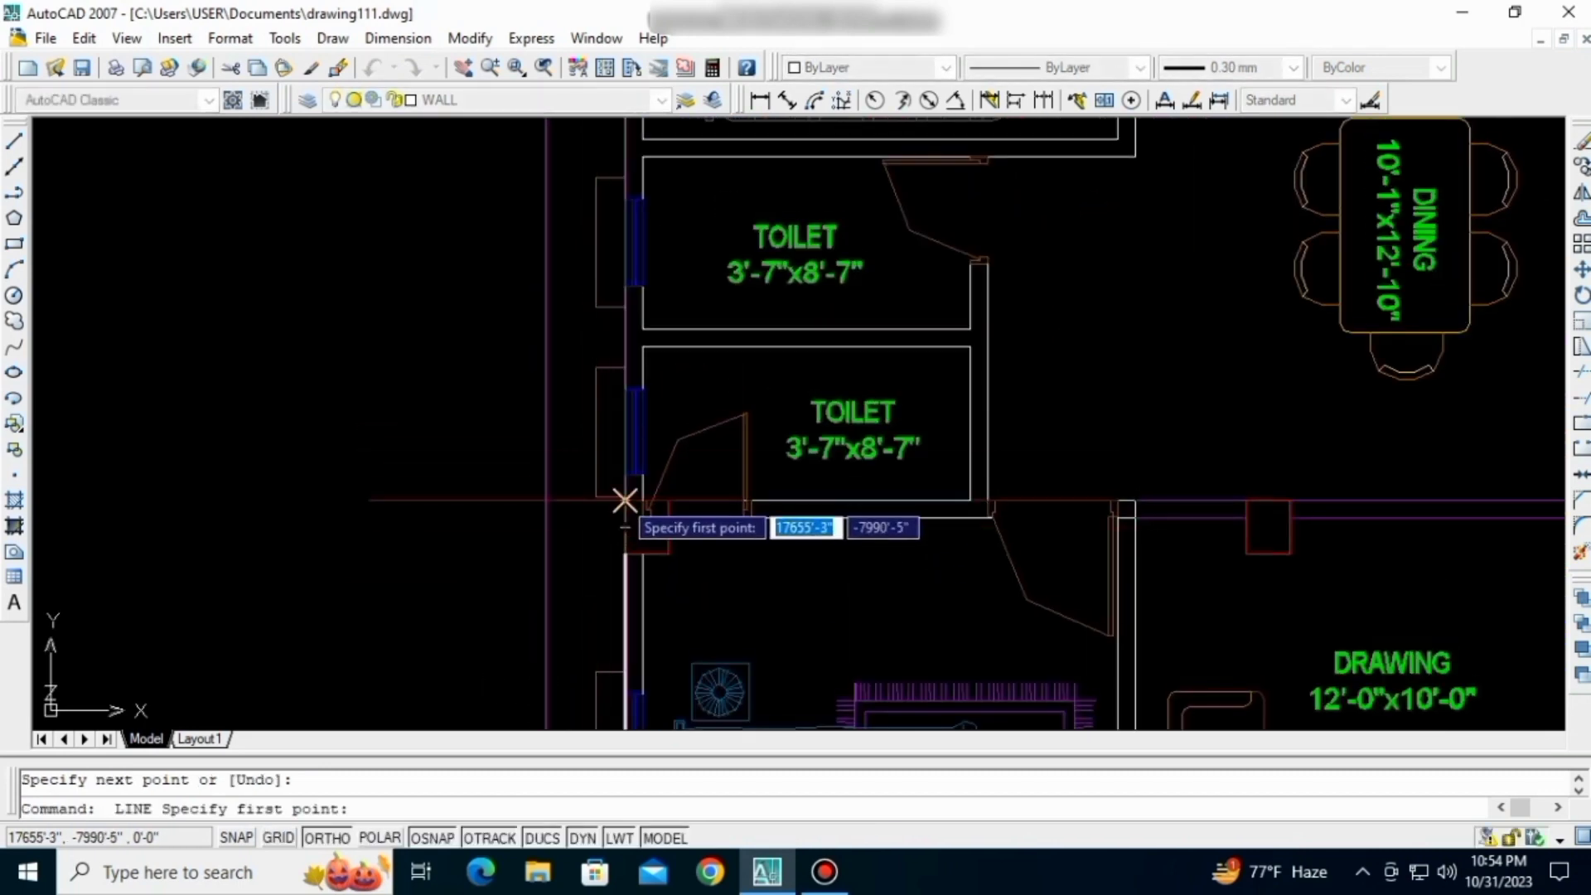
pyautogui.moveTo(642, 120); pyautogui.dragTo(669, 382, button='middle')
pyautogui.scroll(2, 653, 351)
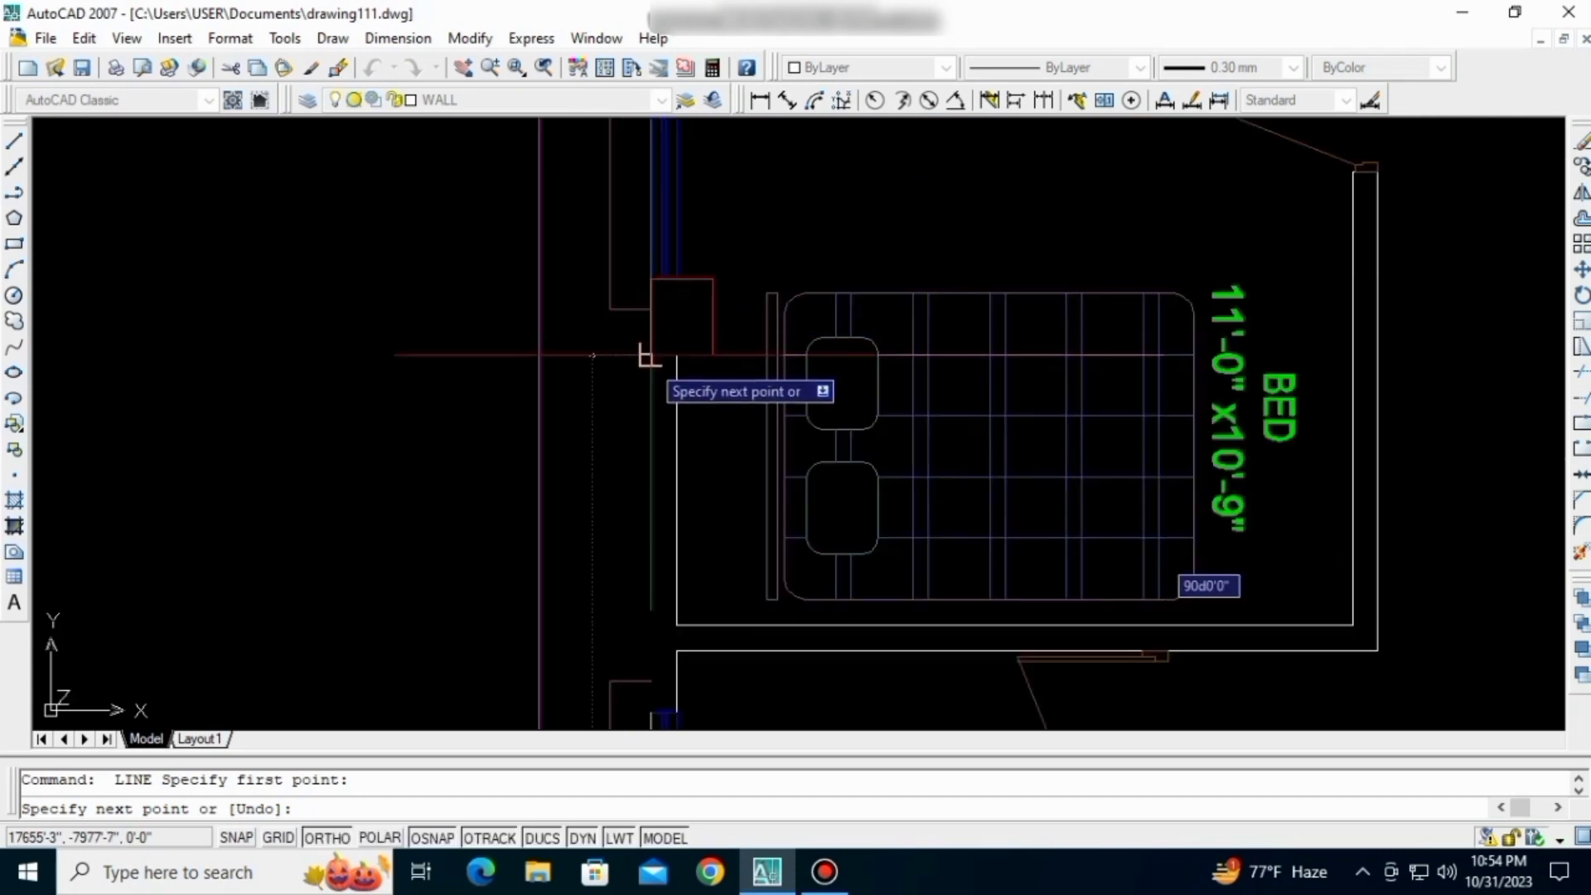
pyautogui.click(651, 353)
pyautogui.press('space')
# - Draw a beam line up the left side wall from the second bedroom's column to the rear corner column
pyautogui.moveTo(662, 358)
pyautogui.mouseDown(button='middle')
pyautogui.moveTo(662, 501)
pyautogui.moveTo(660, 460)
pyautogui.mouseUp(button='middle')
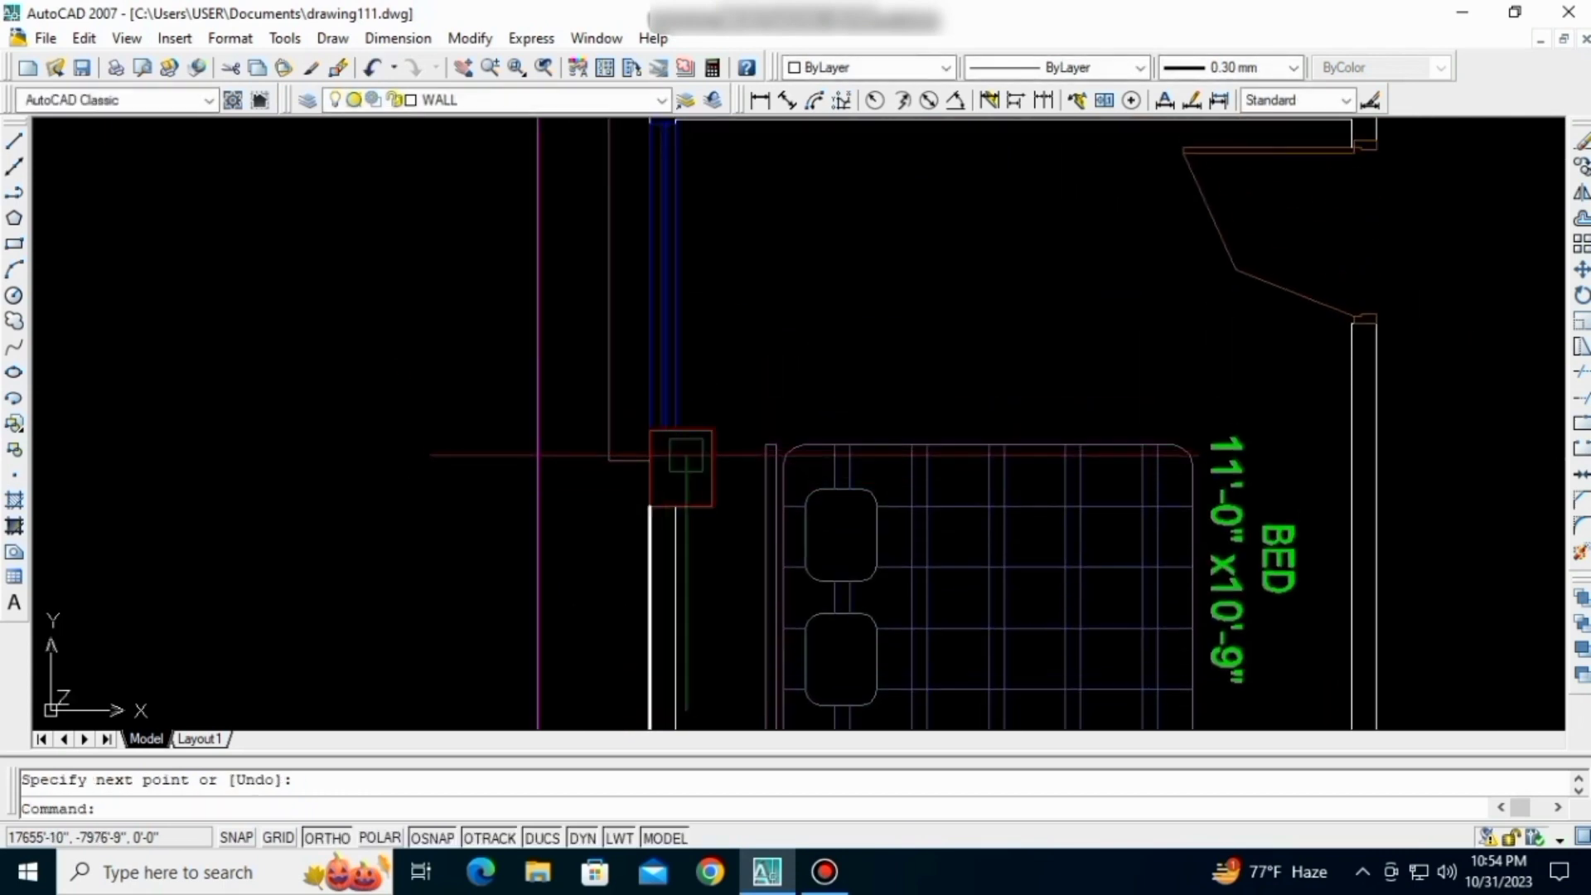
pyautogui.press('space')
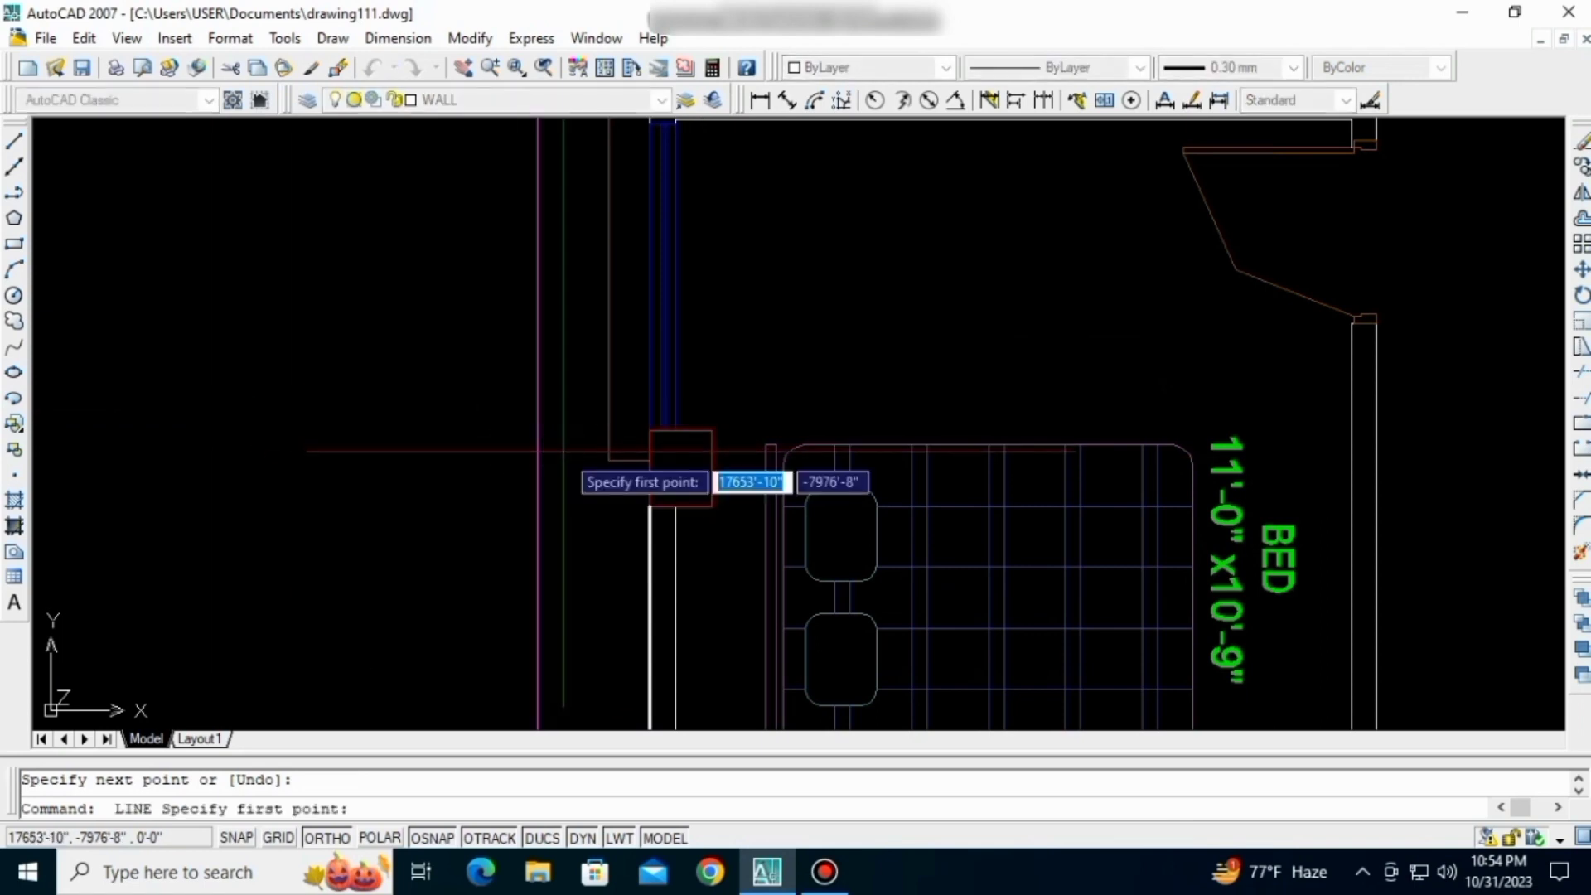
pyautogui.click(650, 430)
pyautogui.scroll(-4, 666, 302)
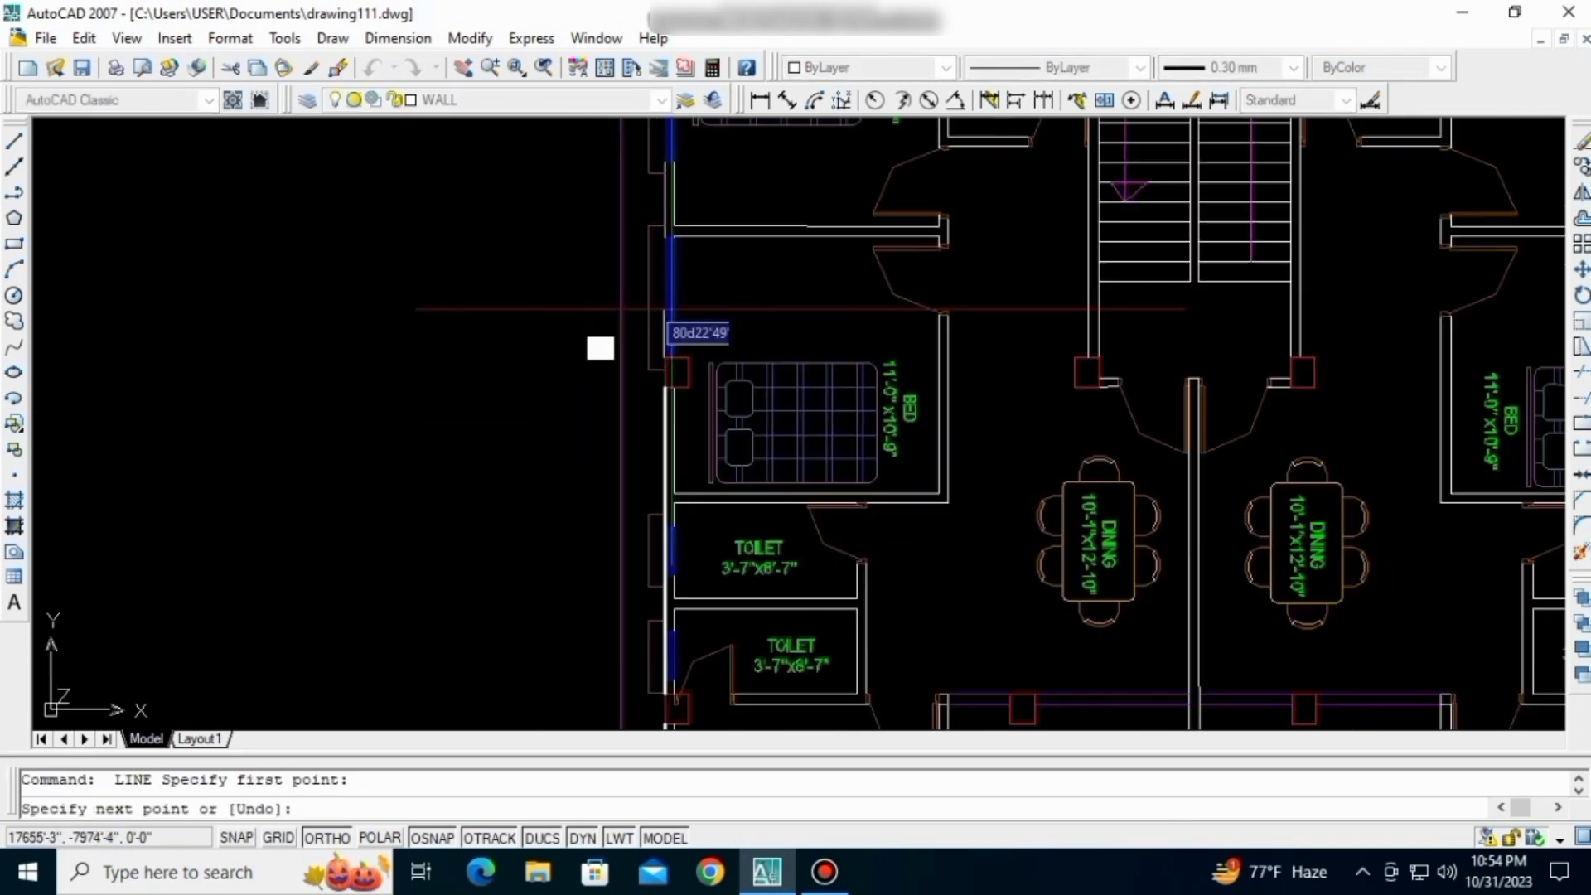
pyautogui.moveTo(675, 316); pyautogui.dragTo(693, 525, button='middle')
pyautogui.moveTo(704, 221); pyautogui.dragTo(717, 379, button='middle')
pyautogui.scroll(3, 718, 378)
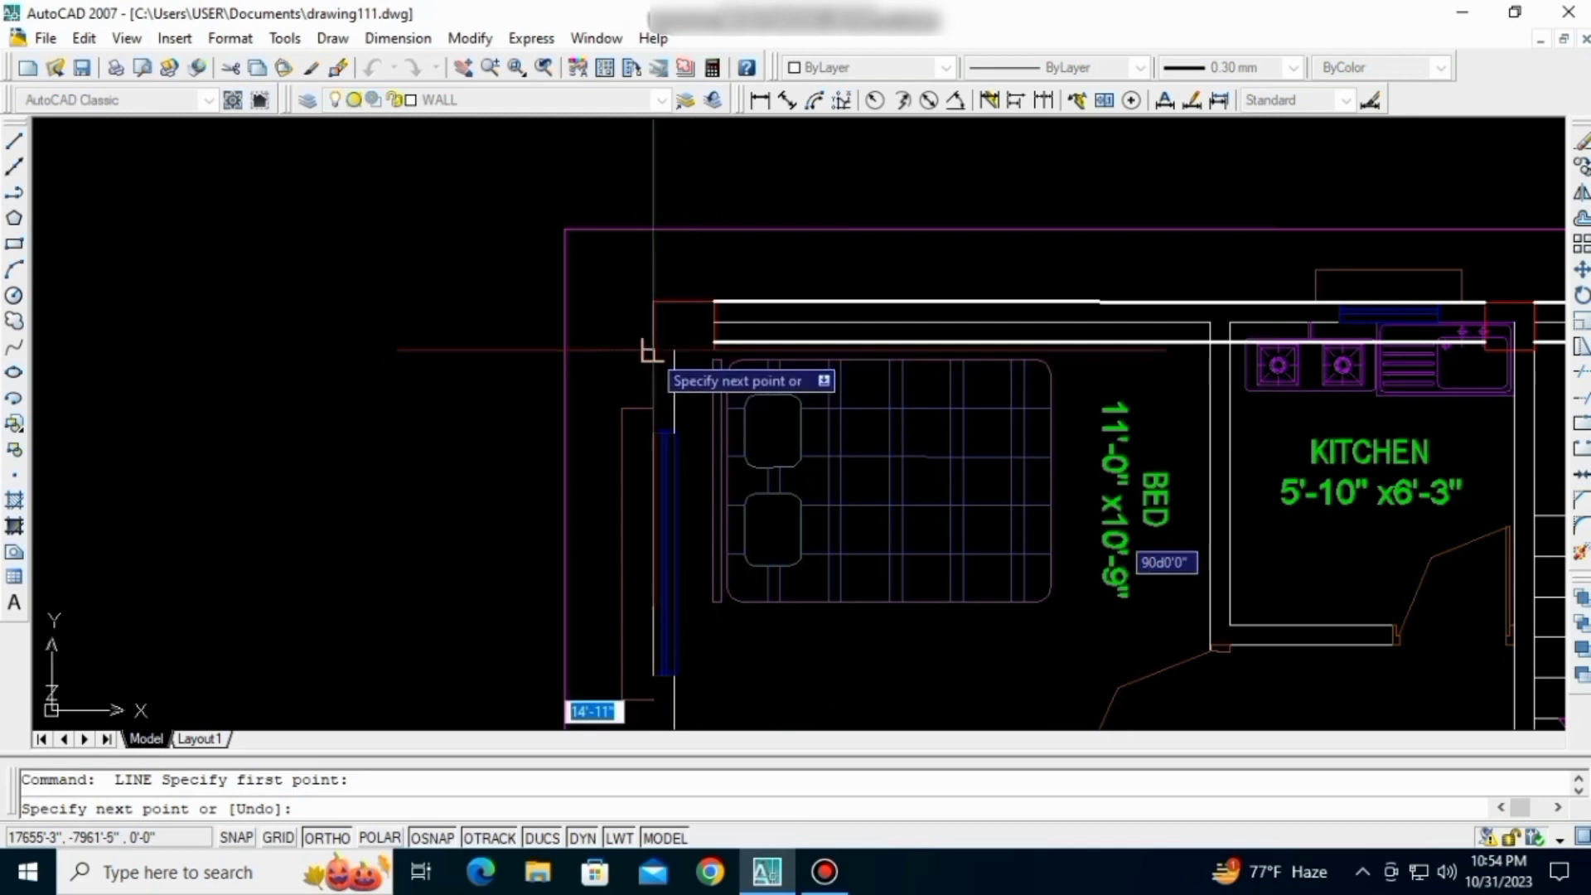
pyautogui.click(653, 348)
pyautogui.press('space')
pyautogui.press('Escape')
# - Offset the rear bedroom's beam line on the left side wall inward by 10 inches
pyautogui.moveTo(696, 396); pyautogui.dragTo(702, 300, button='middle')
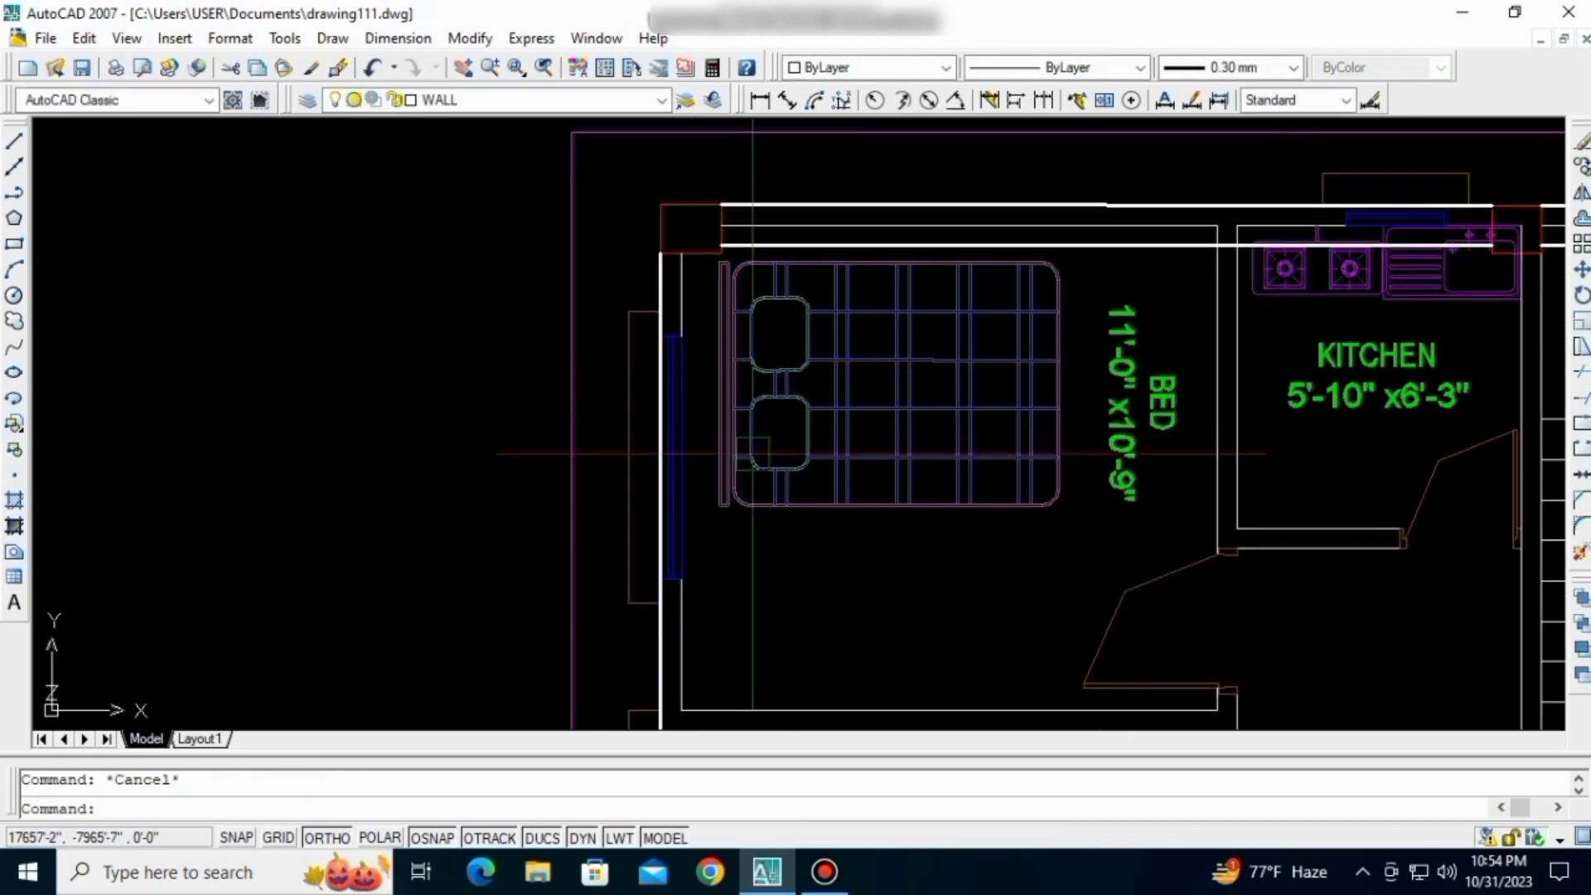
pyautogui.moveTo(754, 452); pyautogui.dragTo(767, 453, button='middle')
pyautogui.moveTo(745, 594); pyautogui.dragTo(745, 564, button='middle')
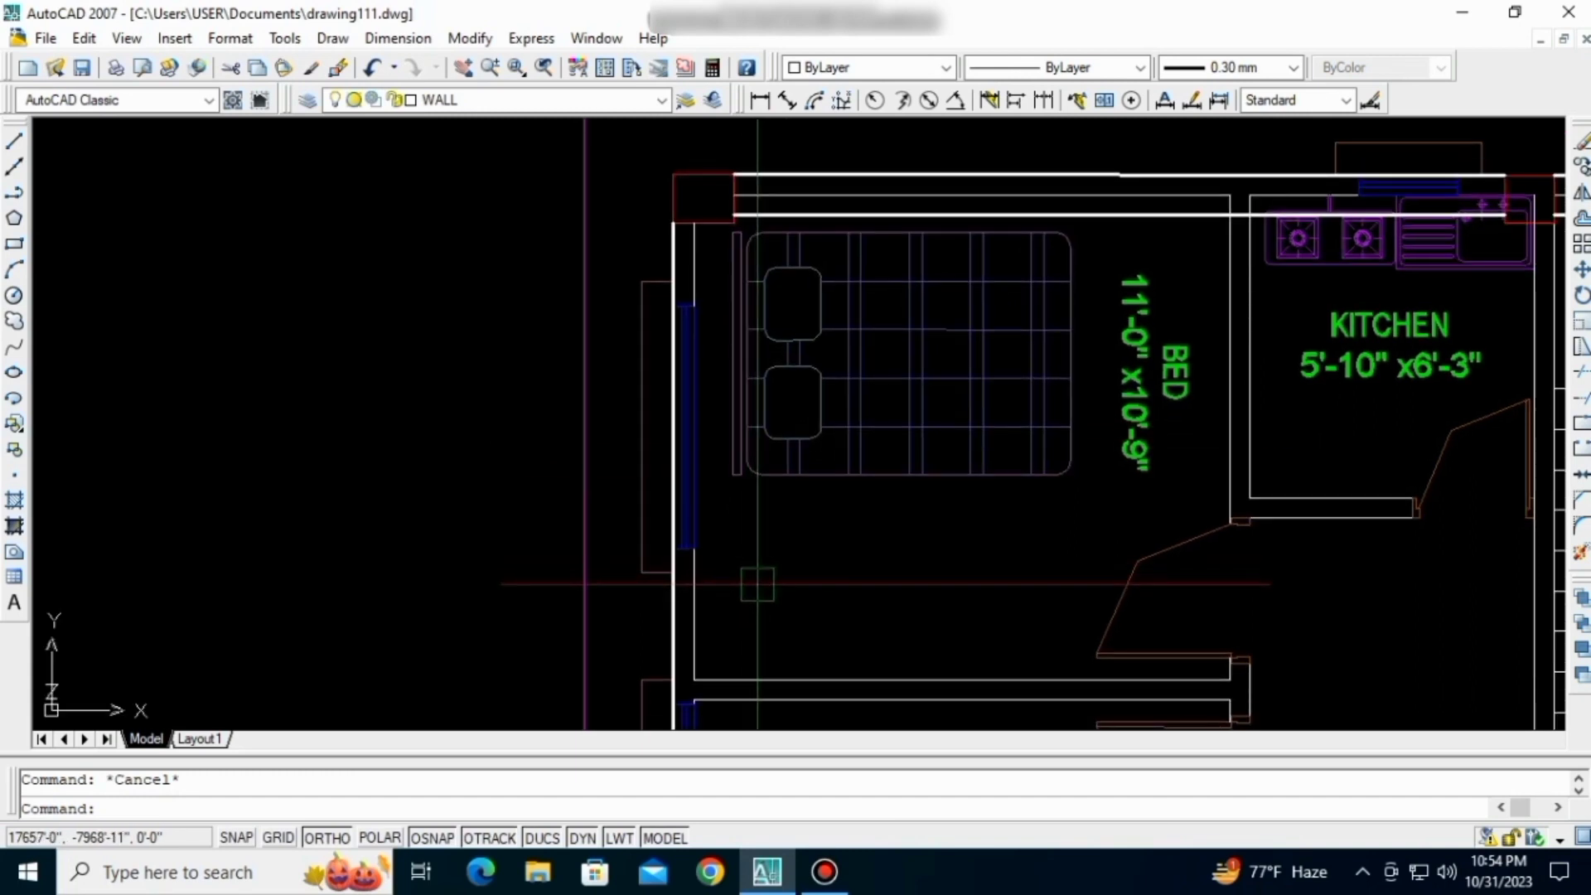
pyautogui.write('o')
pyautogui.press('space')
pyautogui.write('10')
pyautogui.press('Return')
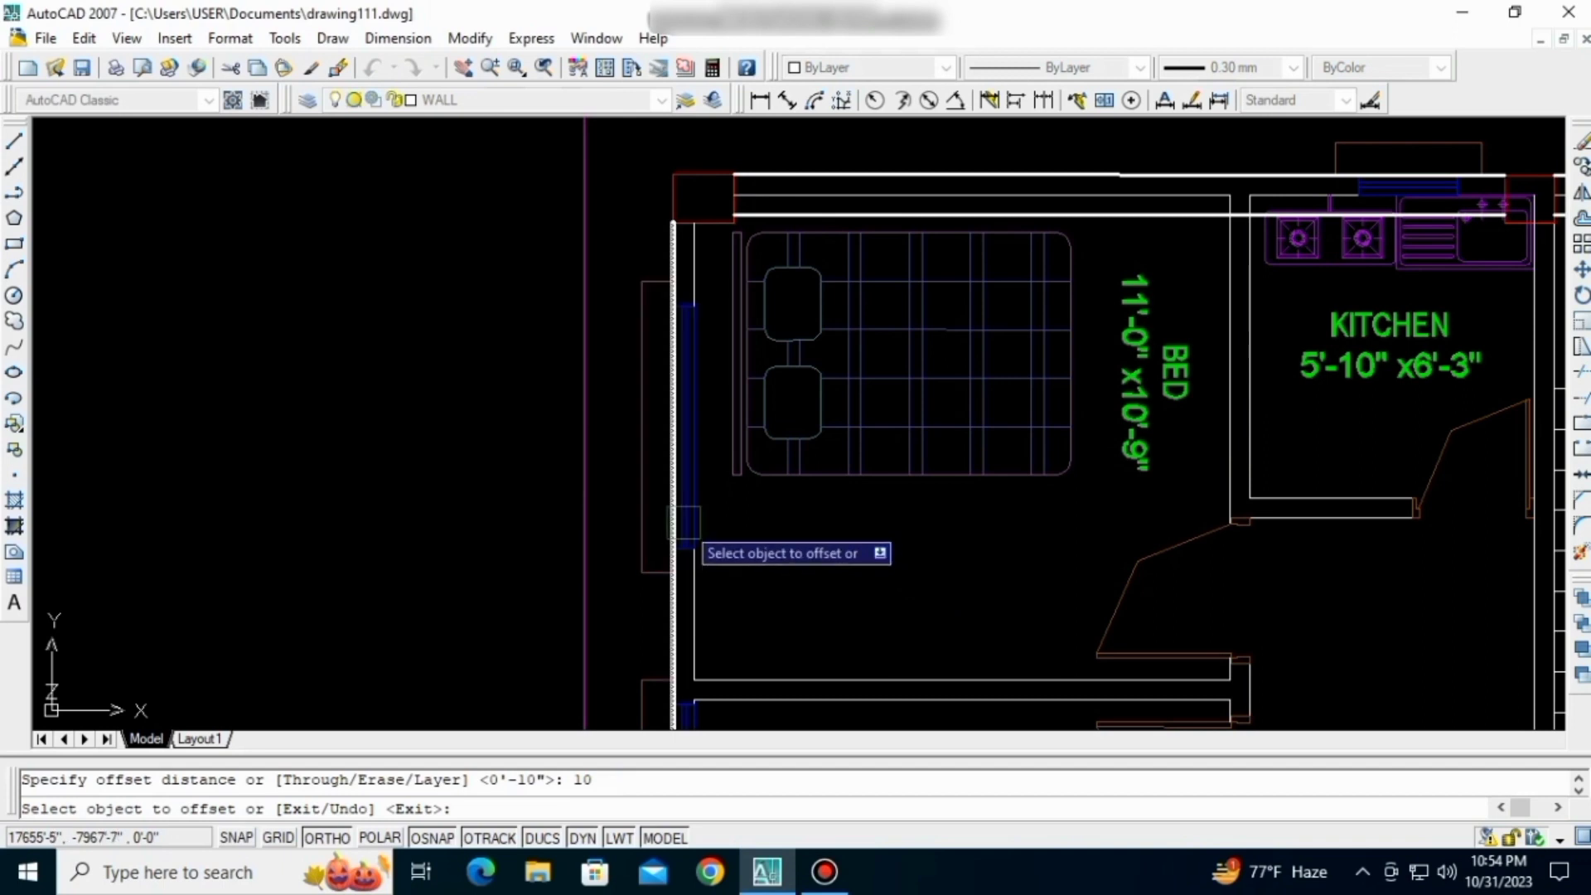
pyautogui.click(679, 623)
pyautogui.click(857, 623)
pyautogui.scroll(-4, 872, 505)
pyautogui.moveTo(873, 679); pyautogui.dragTo(735, 408, button='middle')
pyautogui.scroll(1, 715, 405)
pyautogui.scroll(2, 714, 406)
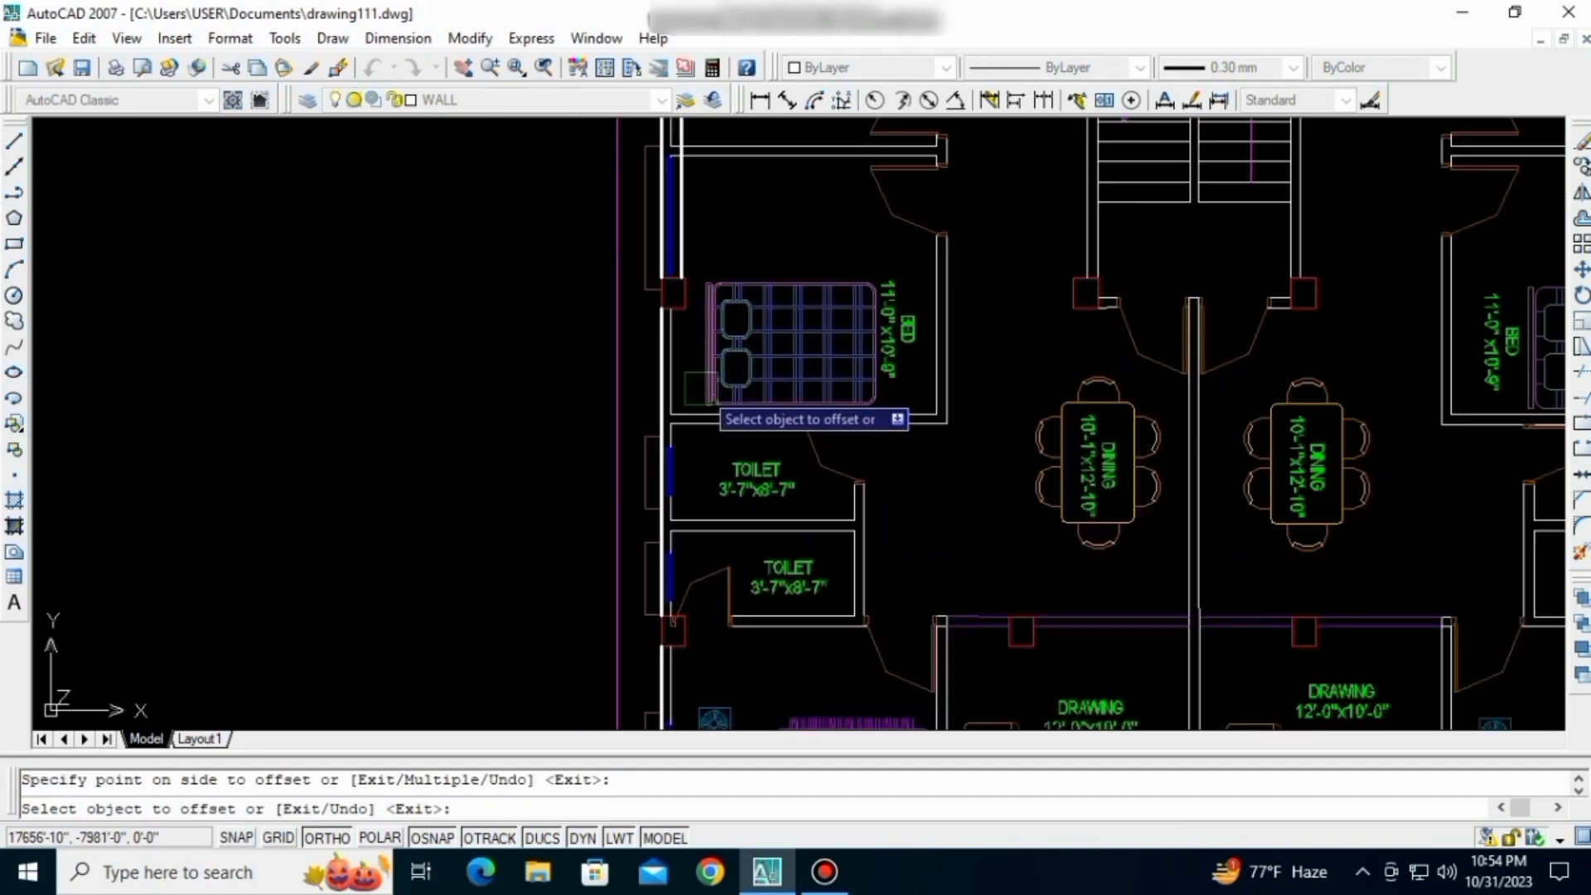
# - Offset the left side wall's beam line alongside the toilets inward by 10 inches
pyautogui.moveTo(734, 563); pyautogui.dragTo(680, 435, button='middle')
pyautogui.click(631, 439)
pyautogui.click(702, 441)
# - Check the beam lines along the outer walls from the left side round to the rear and right side
pyautogui.moveTo(650, 207); pyautogui.dragTo(648, 406, button='middle')
pyautogui.scroll(6, 649, 404)
pyautogui.scroll(-2, 619, 380)
pyautogui.moveTo(615, 247); pyautogui.dragTo(614, 425, button='middle')
pyautogui.scroll(-2, 614, 425)
pyautogui.moveTo(614, 136); pyautogui.dragTo(611, 413, button='middle')
pyautogui.scroll(3, 607, 354)
pyautogui.moveTo(595, 146); pyautogui.dragTo(584, 438, button='middle')
pyautogui.scroll(-6, 594, 369)
pyautogui.scroll(4, 584, 437)
pyautogui.scroll(-6, 651, 424)
pyautogui.moveTo(1158, 584); pyautogui.dragTo(1052, 363, button='middle')
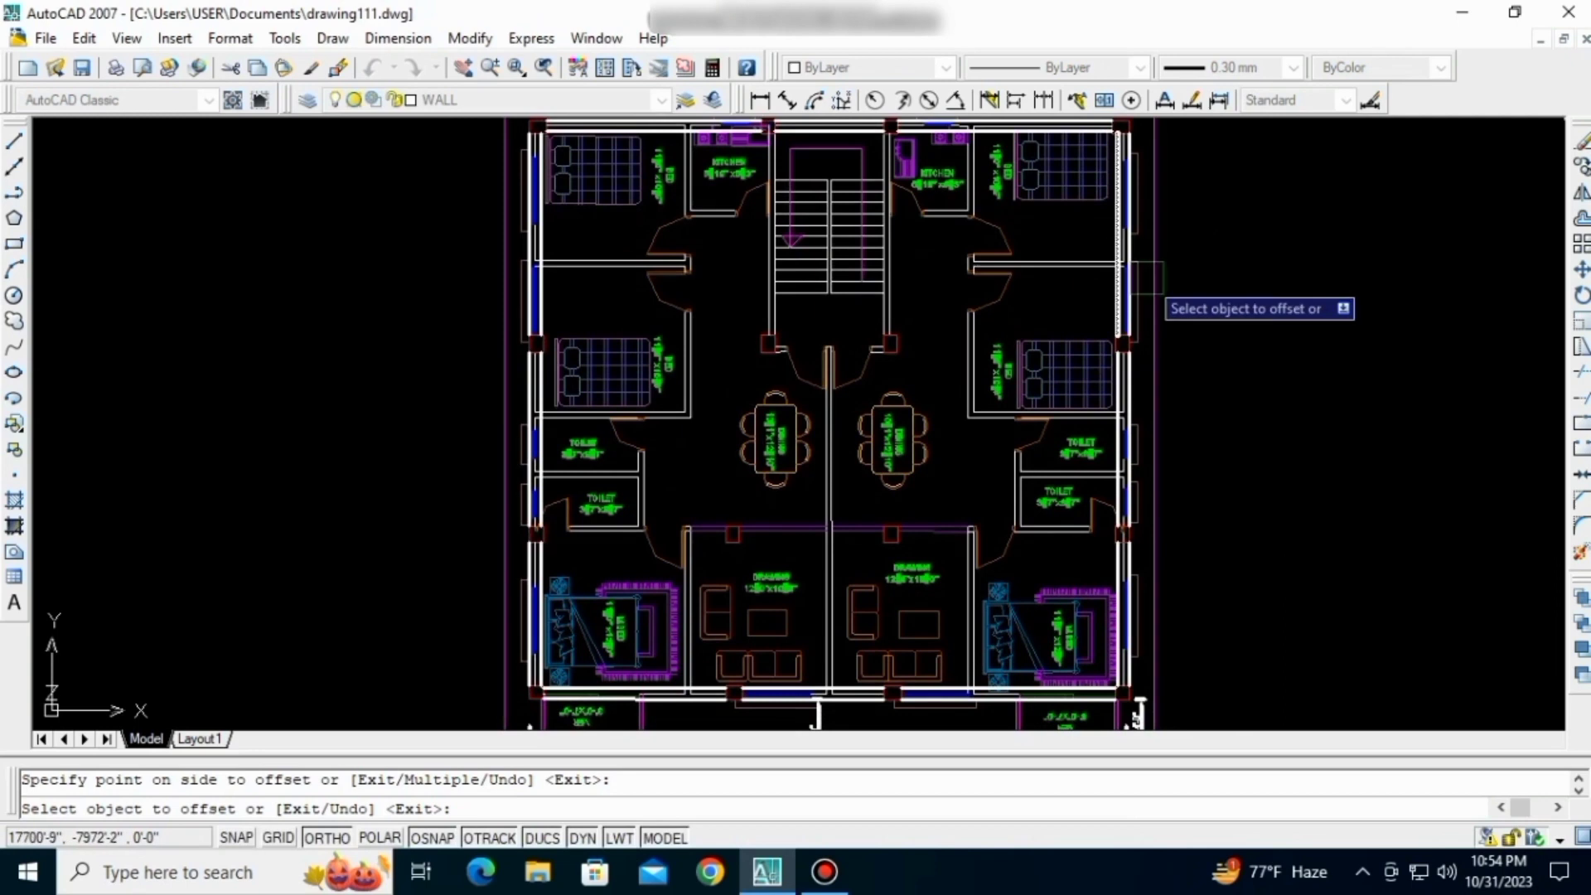
pyautogui.moveTo(1014, 670); pyautogui.dragTo(989, 591, button='middle')
pyautogui.moveTo(719, 325); pyautogui.dragTo(638, 485, button='middle')
pyautogui.scroll(-3, 704, 491)
pyautogui.scroll(3, 640, 551)
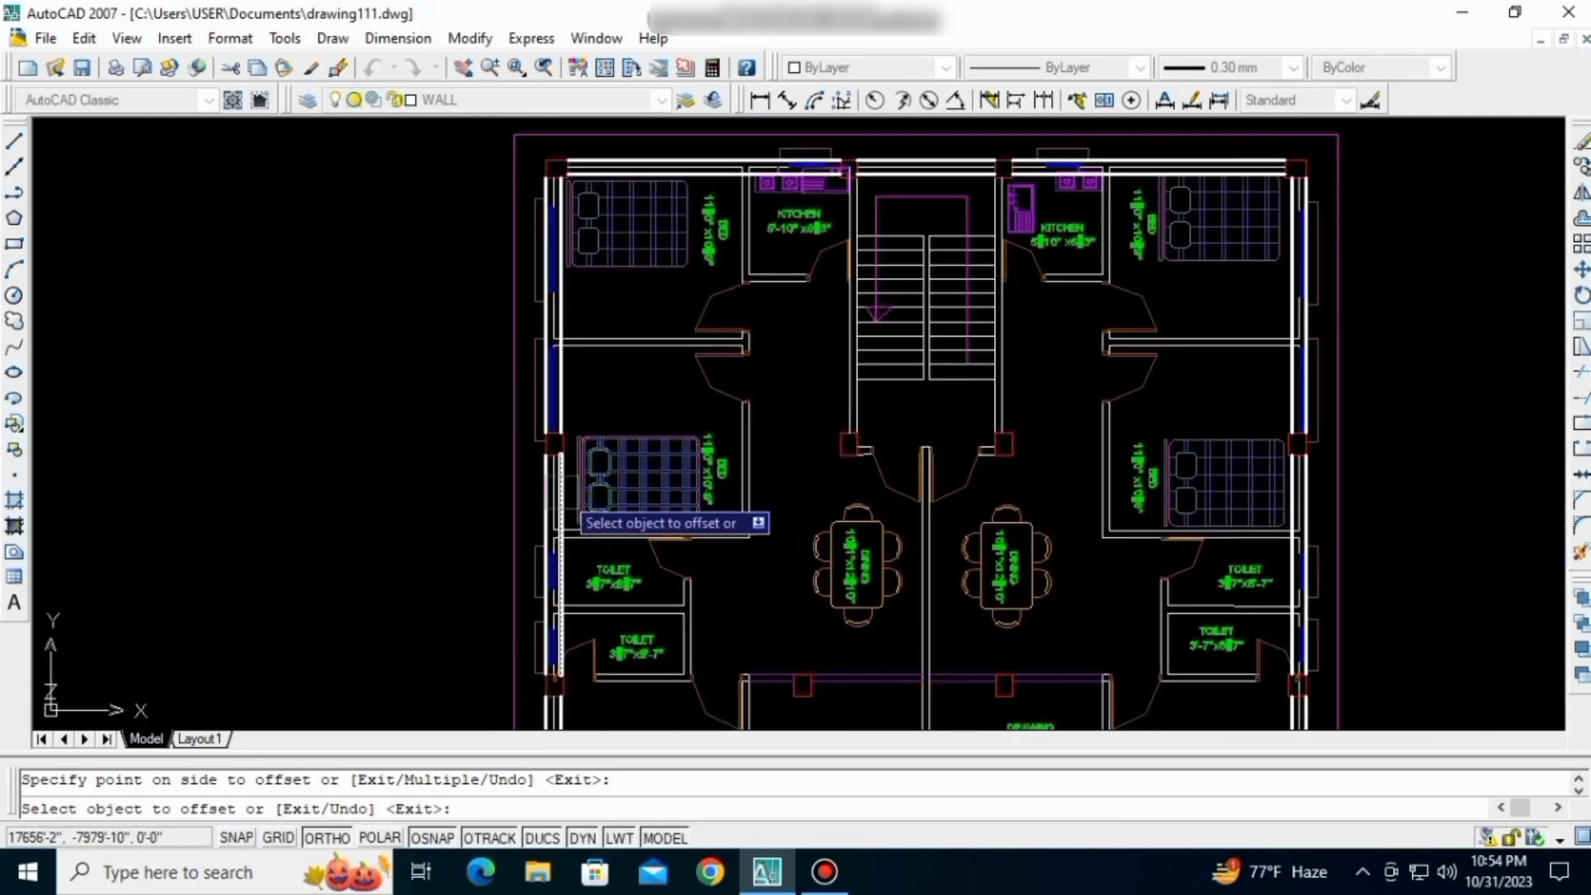
pyautogui.scroll(-2, 706, 531)
pyautogui.scroll(2, 751, 537)
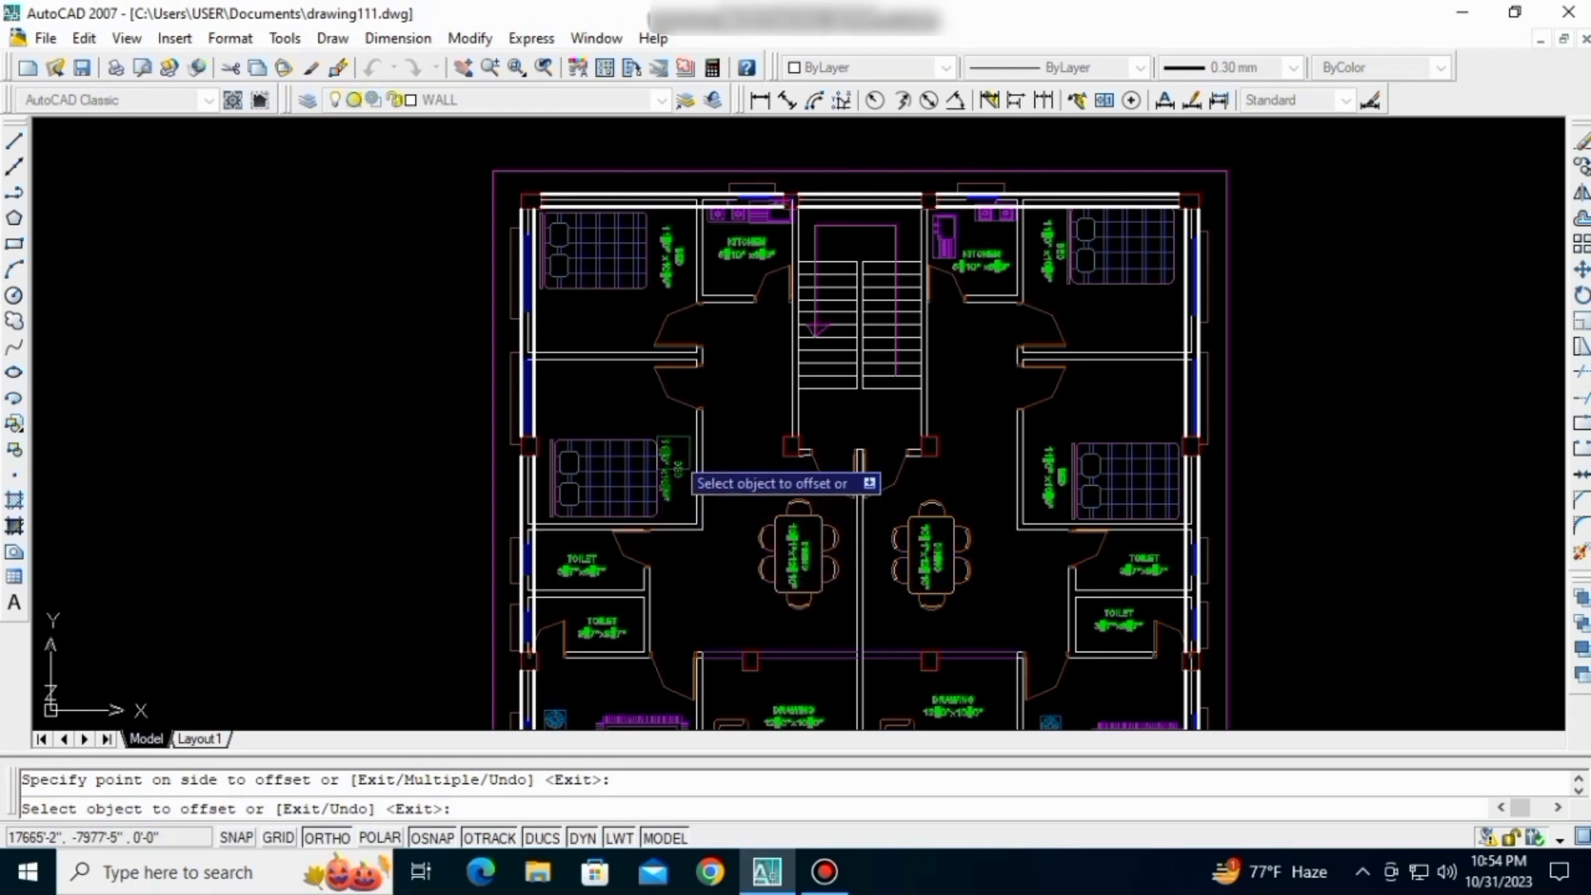
# - Examine the columns around the staircase and at the rear of the drawing rooms for interior beam positions
pyautogui.moveTo(675, 452); pyautogui.dragTo(672, 541, button='middle')
pyautogui.scroll(3, 615, 444)
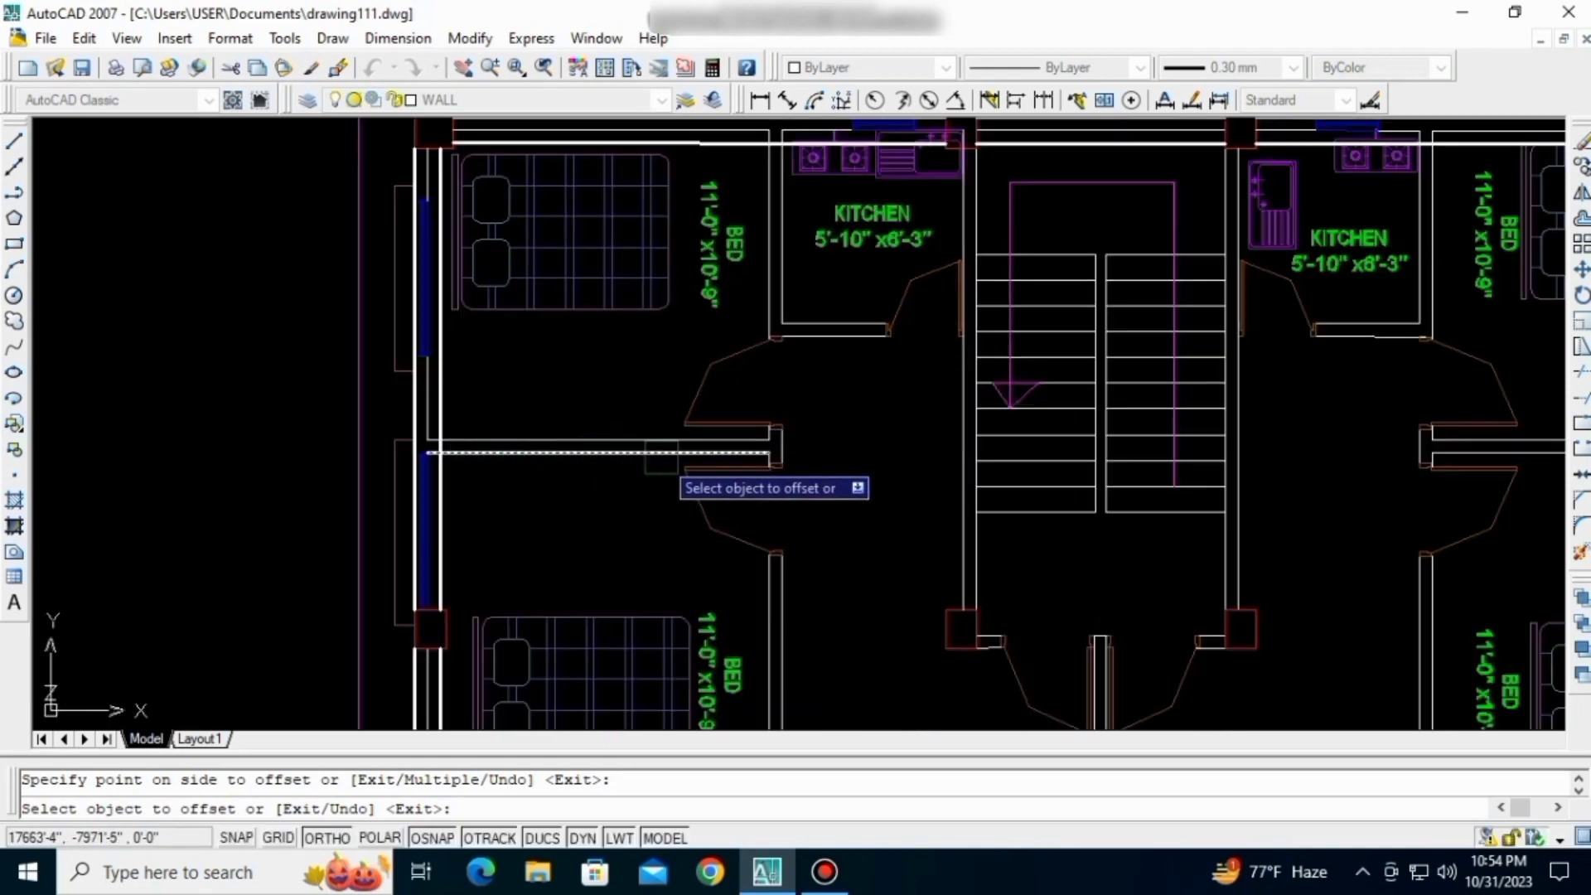
pyautogui.moveTo(1219, 490); pyautogui.dragTo(842, 478, button='middle')
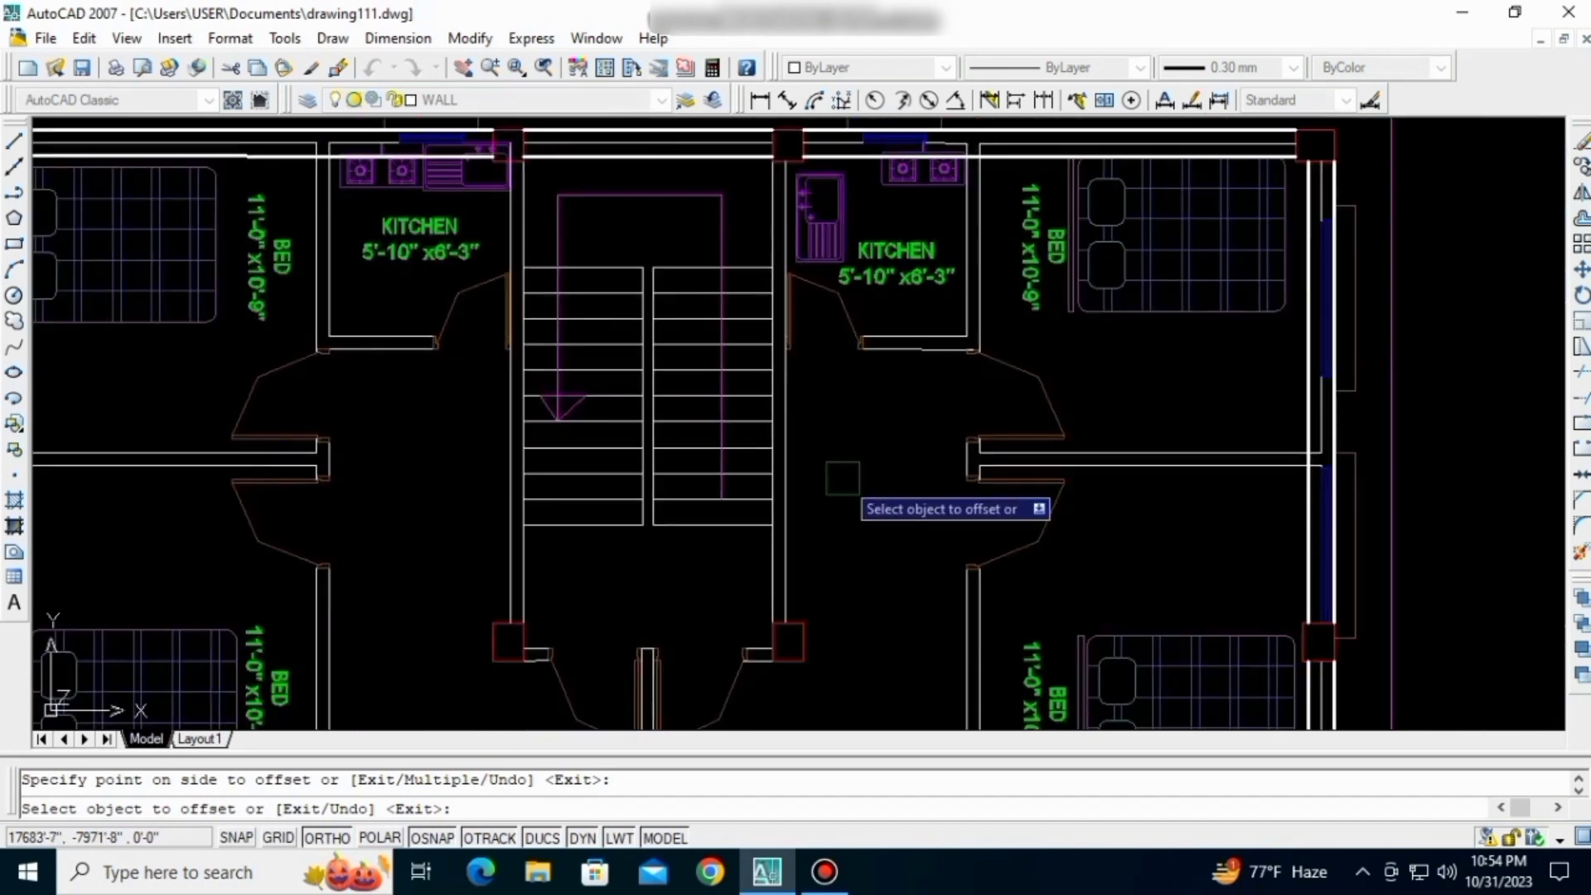
pyautogui.scroll(-2, 1282, 466)
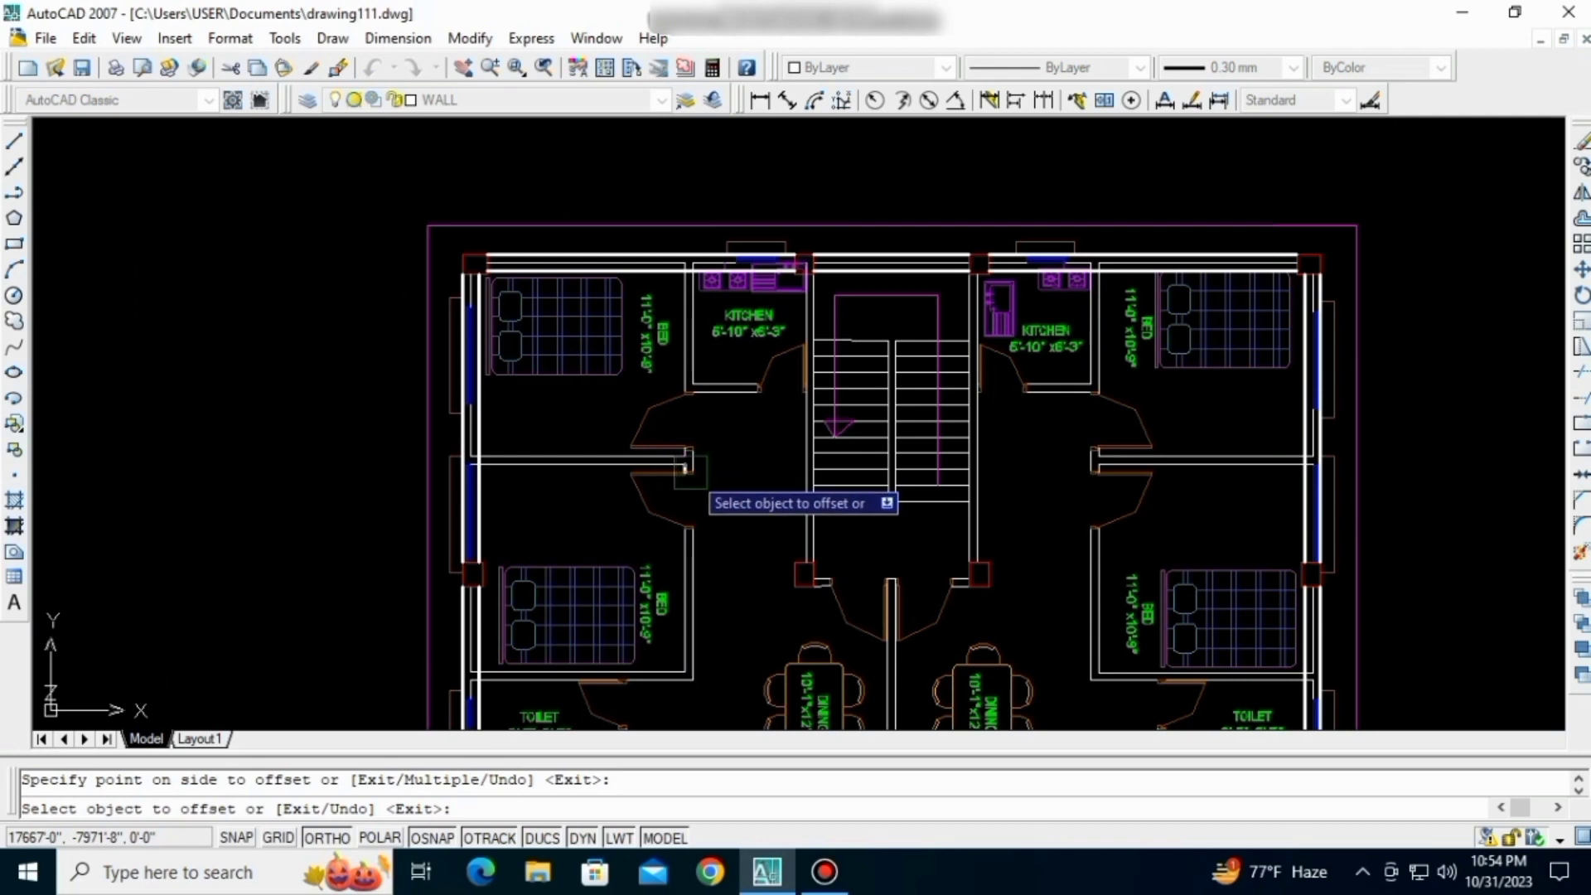
pyautogui.scroll(2, 508, 493)
pyautogui.moveTo(740, 494); pyautogui.dragTo(648, 551, button='middle')
pyautogui.scroll(-4, 838, 258)
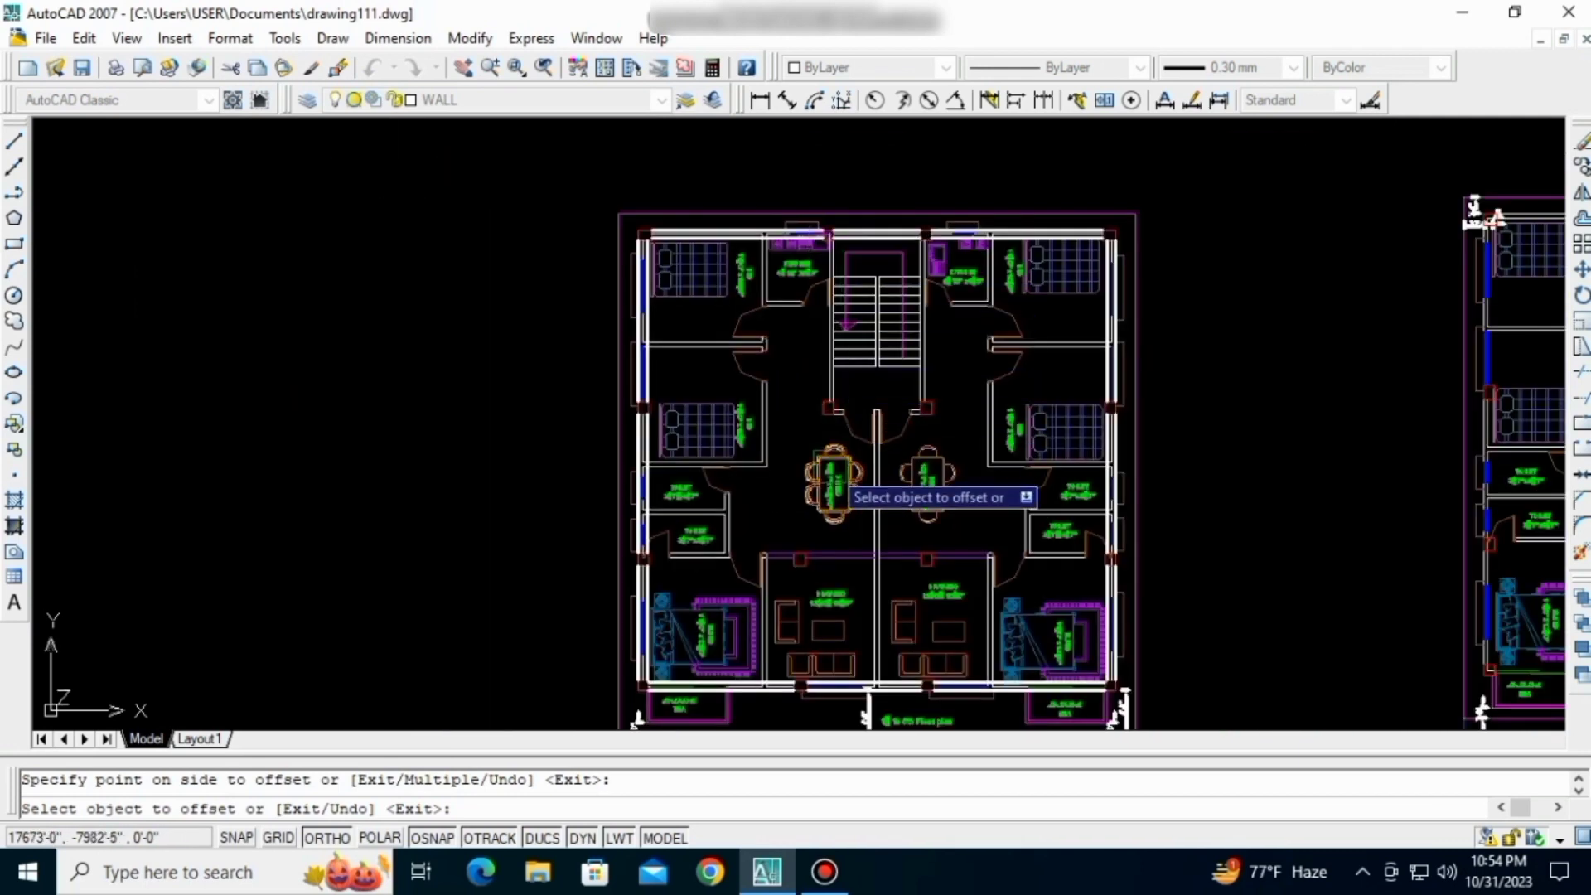
pyautogui.scroll(3, 837, 564)
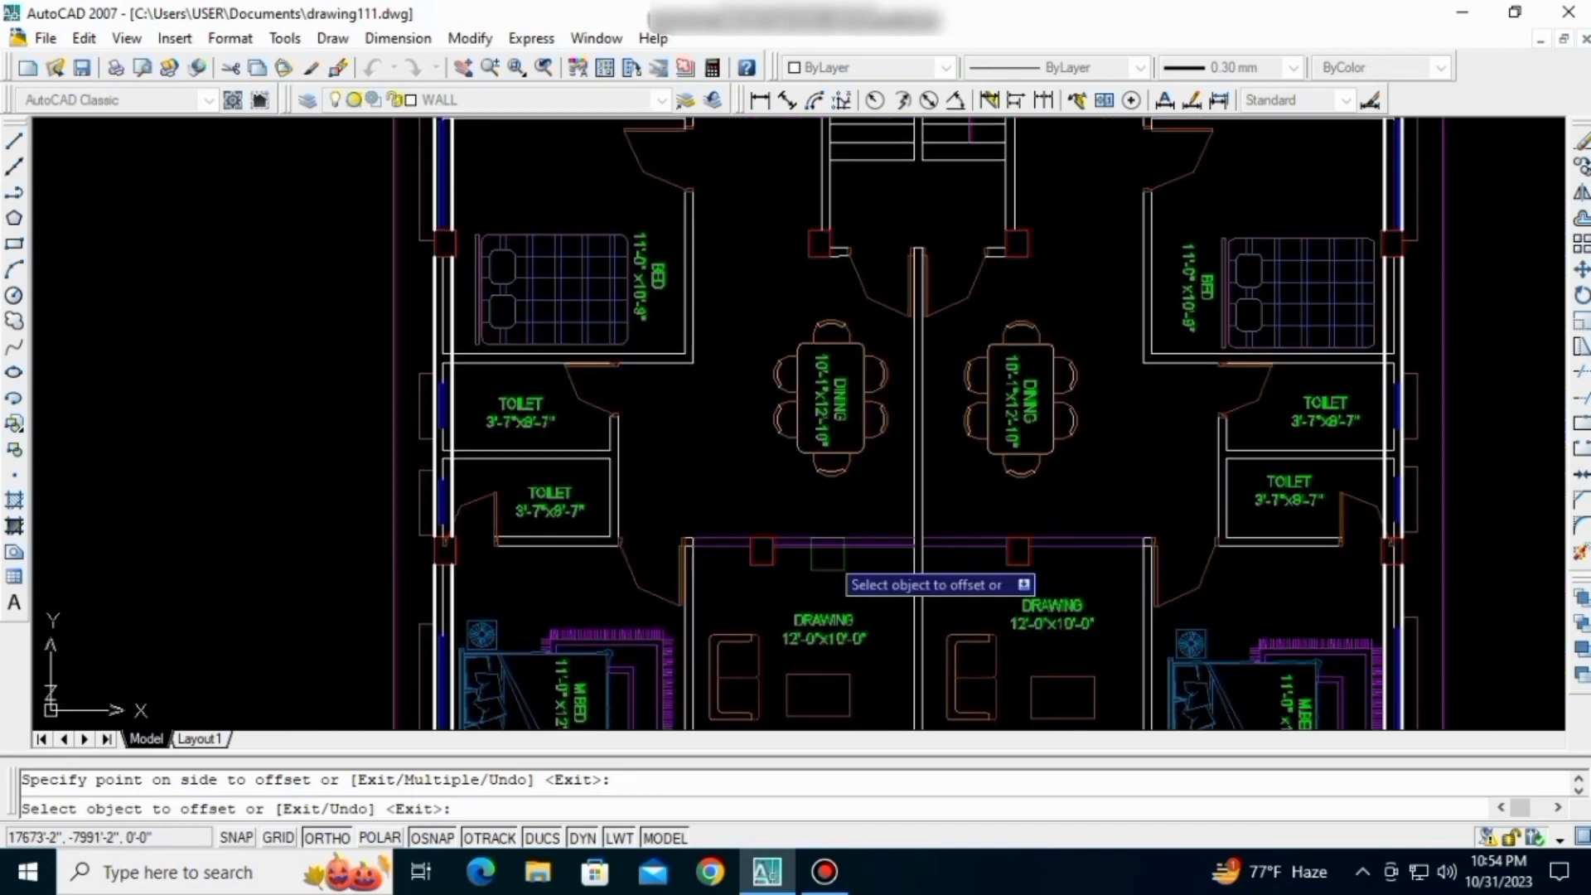
pyautogui.scroll(3, 815, 540)
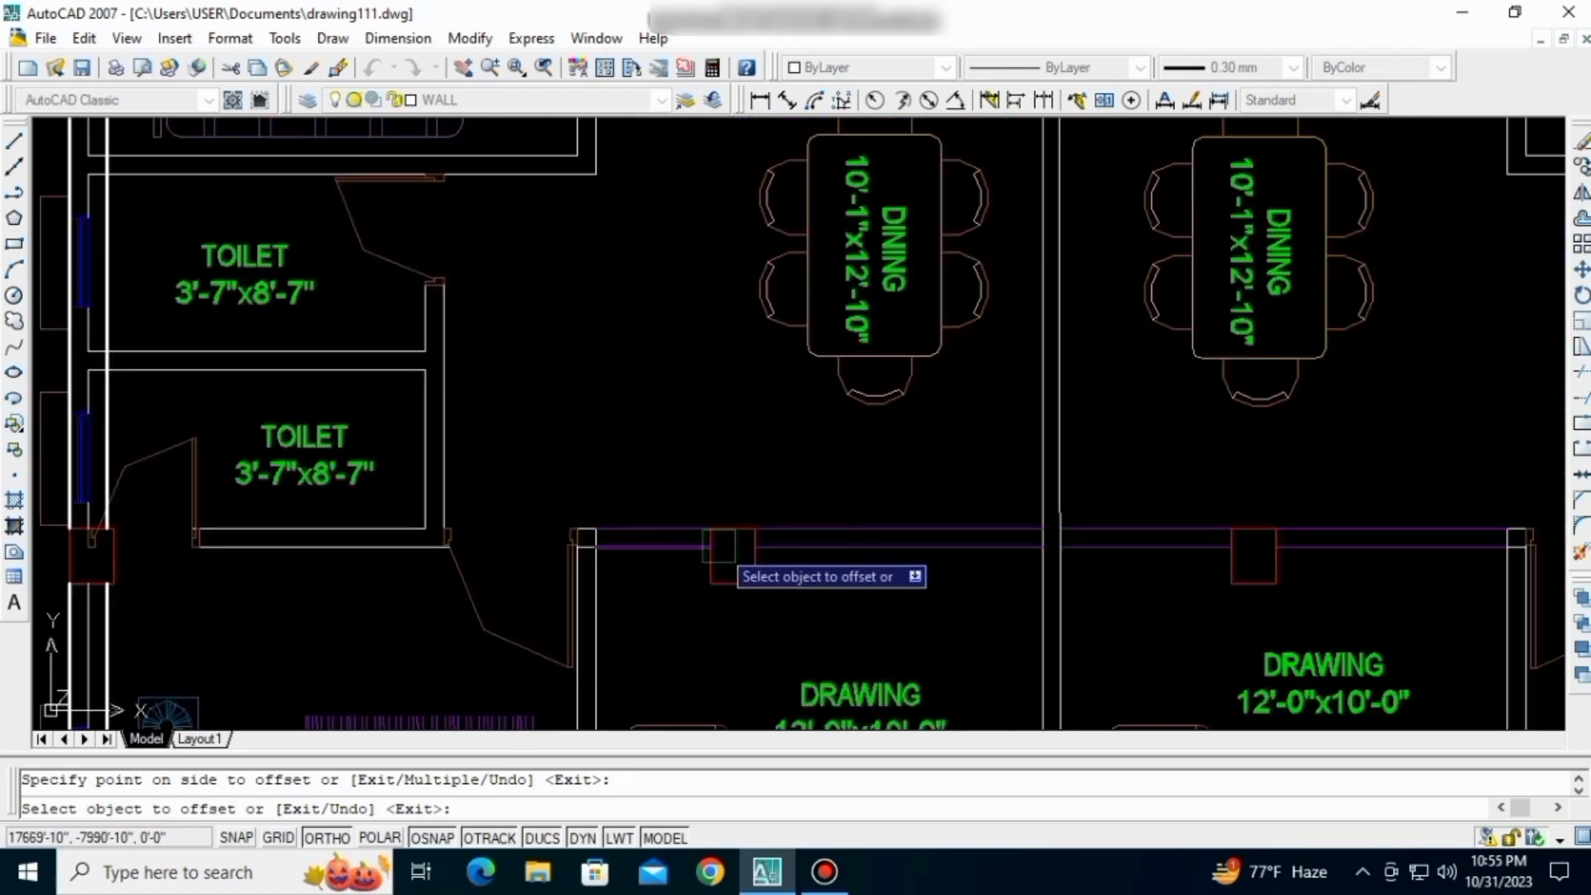
pyautogui.scroll(-2, 722, 546)
pyautogui.scroll(-5, 792, 313)
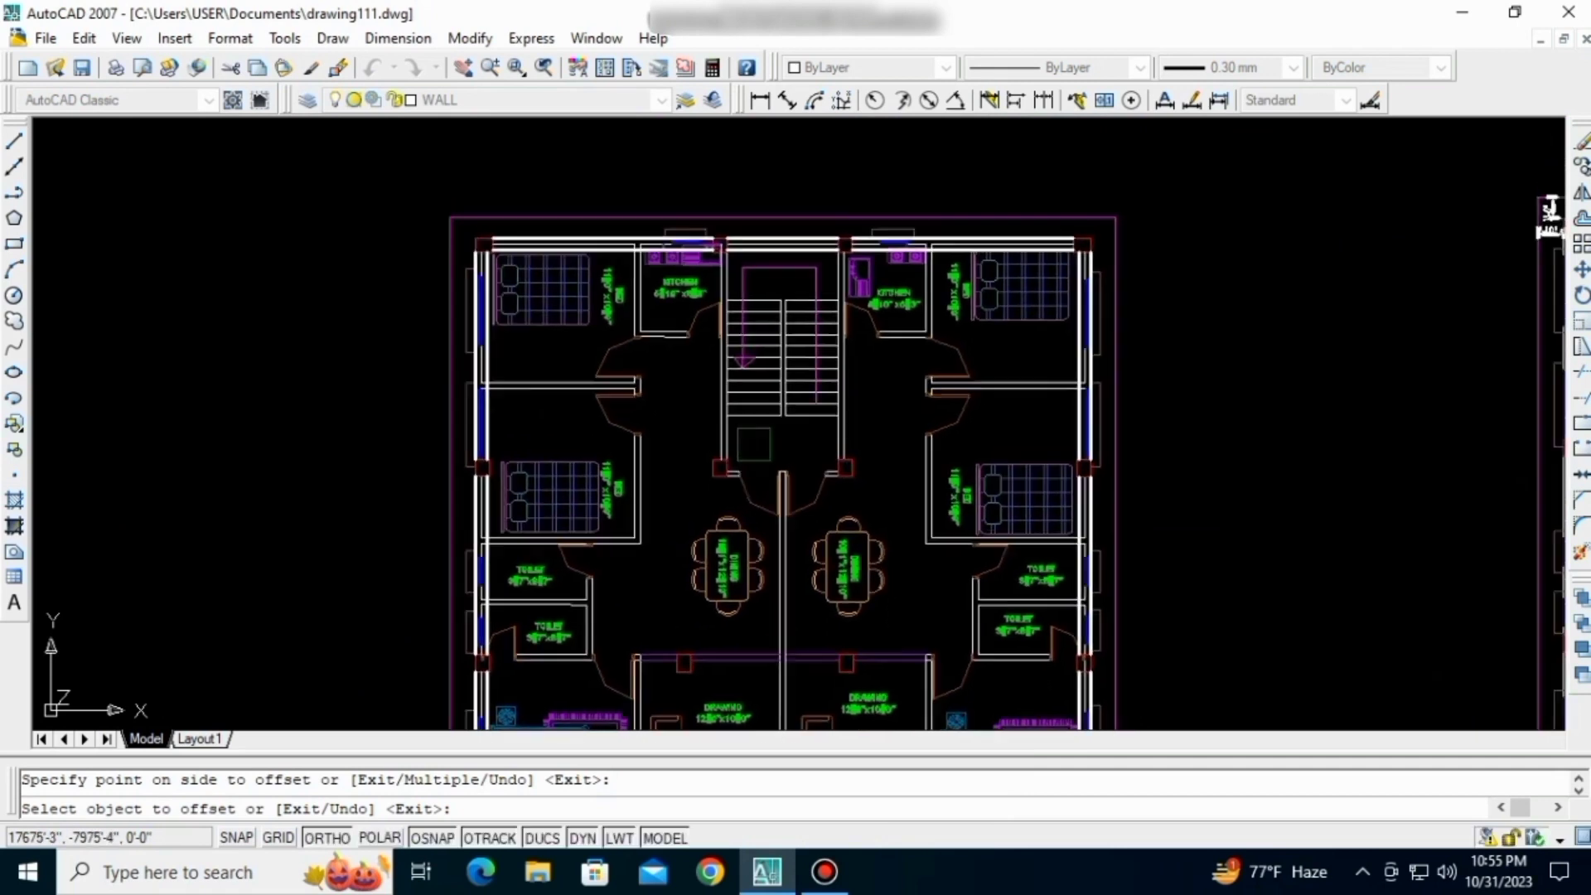
pyautogui.scroll(2, 717, 614)
pyautogui.scroll(-3, 729, 605)
pyautogui.scroll(2, 745, 590)
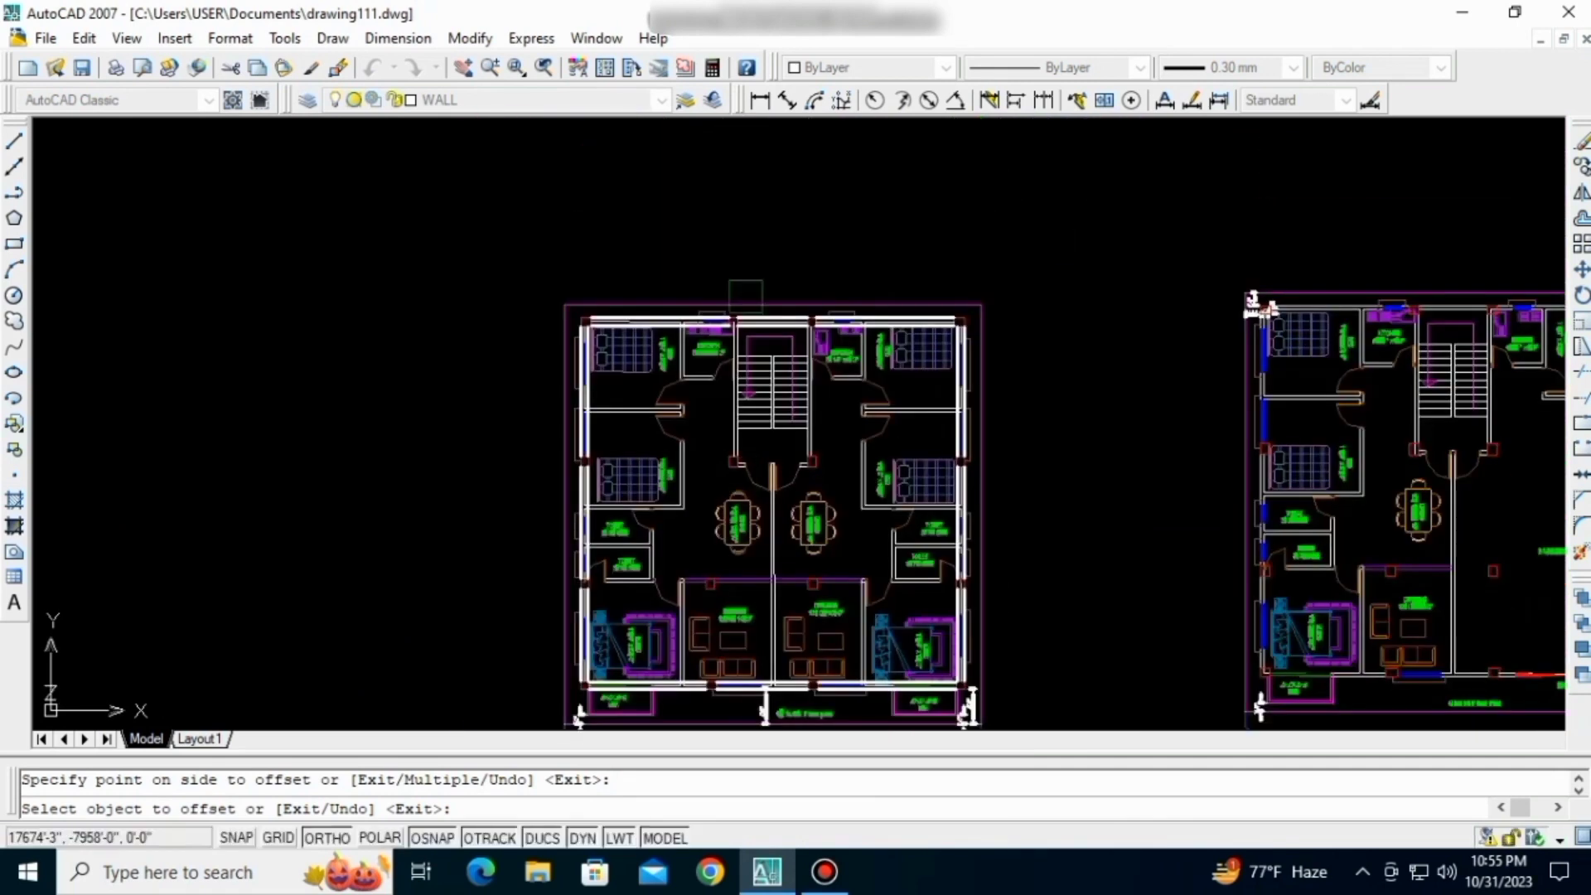
pyautogui.scroll(4, 745, 590)
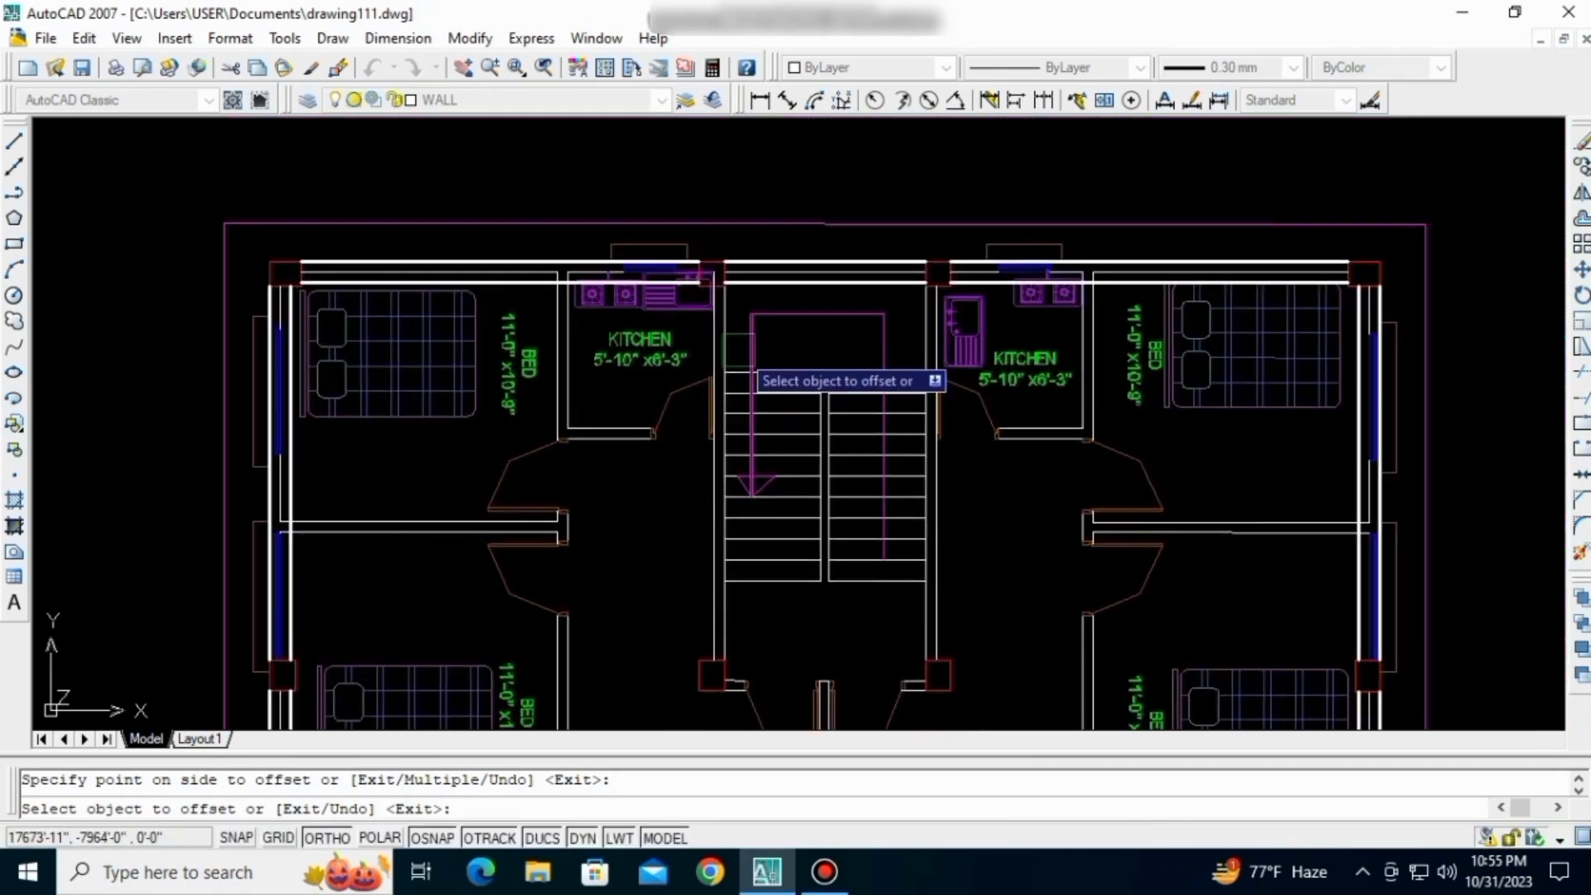
pyautogui.scroll(3, 726, 339)
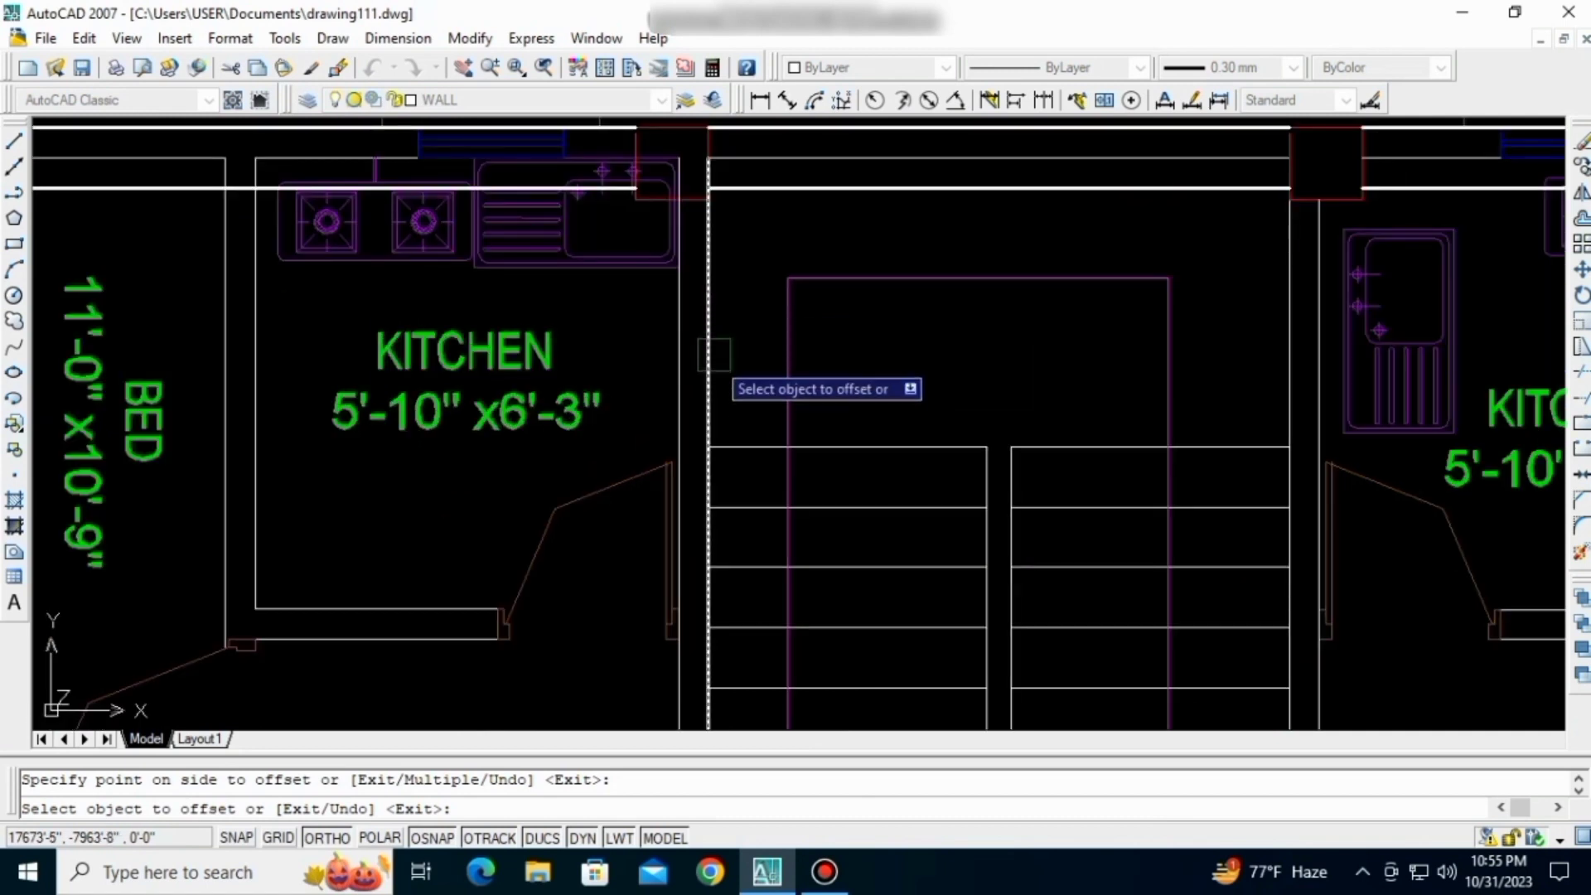
pyautogui.press('Escape')
# - Draw a beam line along the staircase's left wall from the rear kitchen column to the column at the stair's front
pyautogui.moveTo(700, 288); pyautogui.dragTo(691, 422, button='middle')
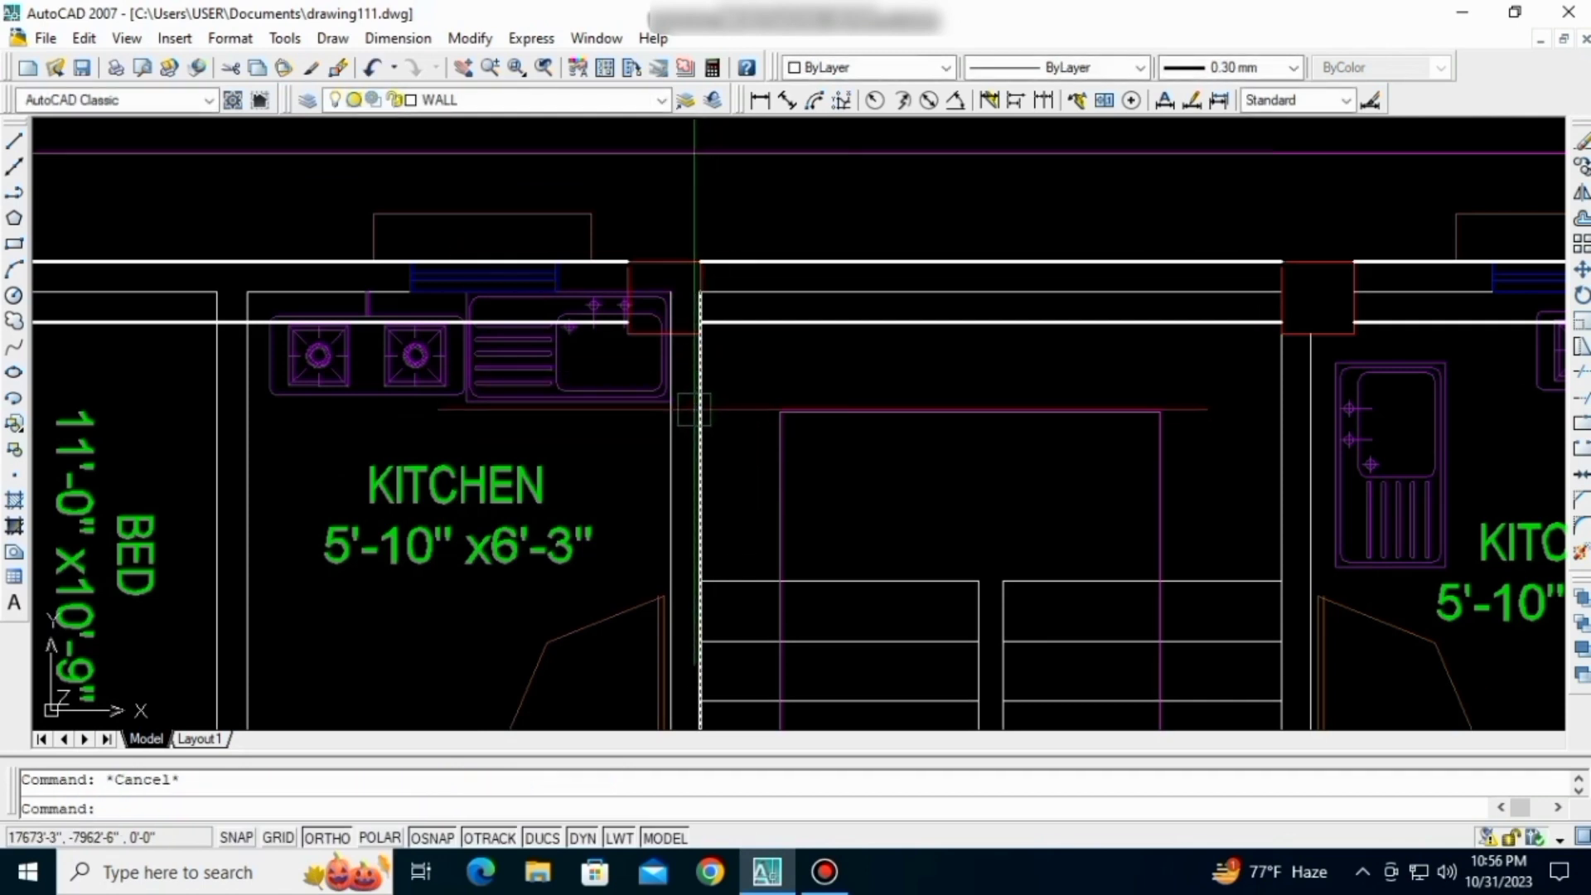
pyautogui.write('l')
pyautogui.press('Return')
pyautogui.click(700, 334)
pyautogui.scroll(-8, 700, 331)
pyautogui.scroll(4, 708, 622)
pyautogui.click(704, 525)
pyautogui.press('Return')
pyautogui.scroll(-5, 724, 503)
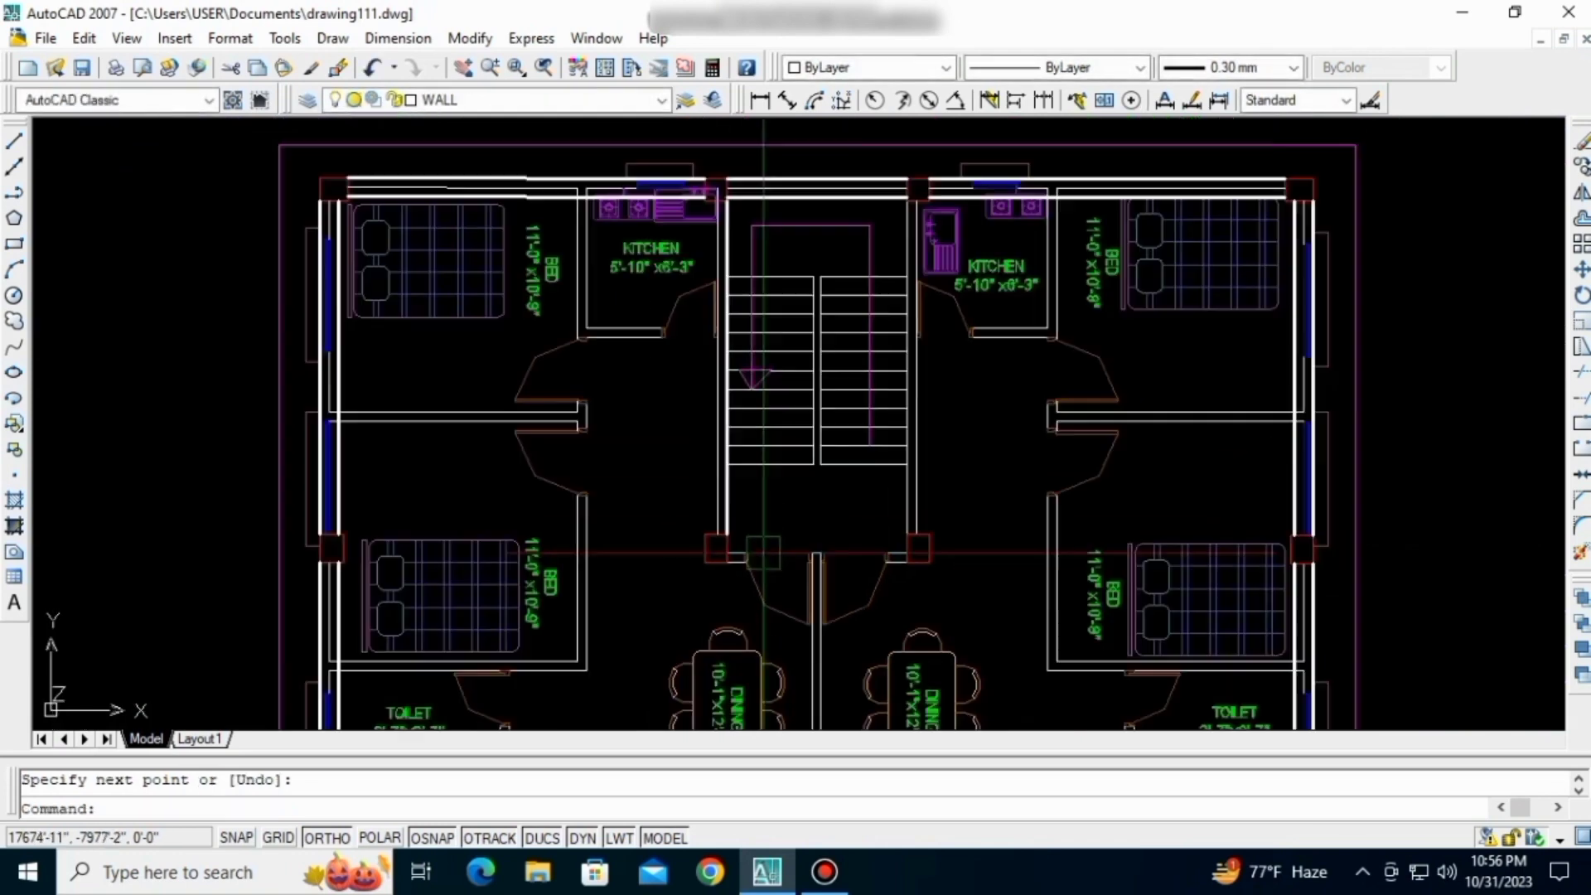
# - Draw a beam line from the left stair column straight through the left dining area to the drawing room's rear edge
pyautogui.scroll(6, 724, 503)
pyautogui.press('Return')
pyautogui.click(718, 505)
pyautogui.scroll(-5, 717, 505)
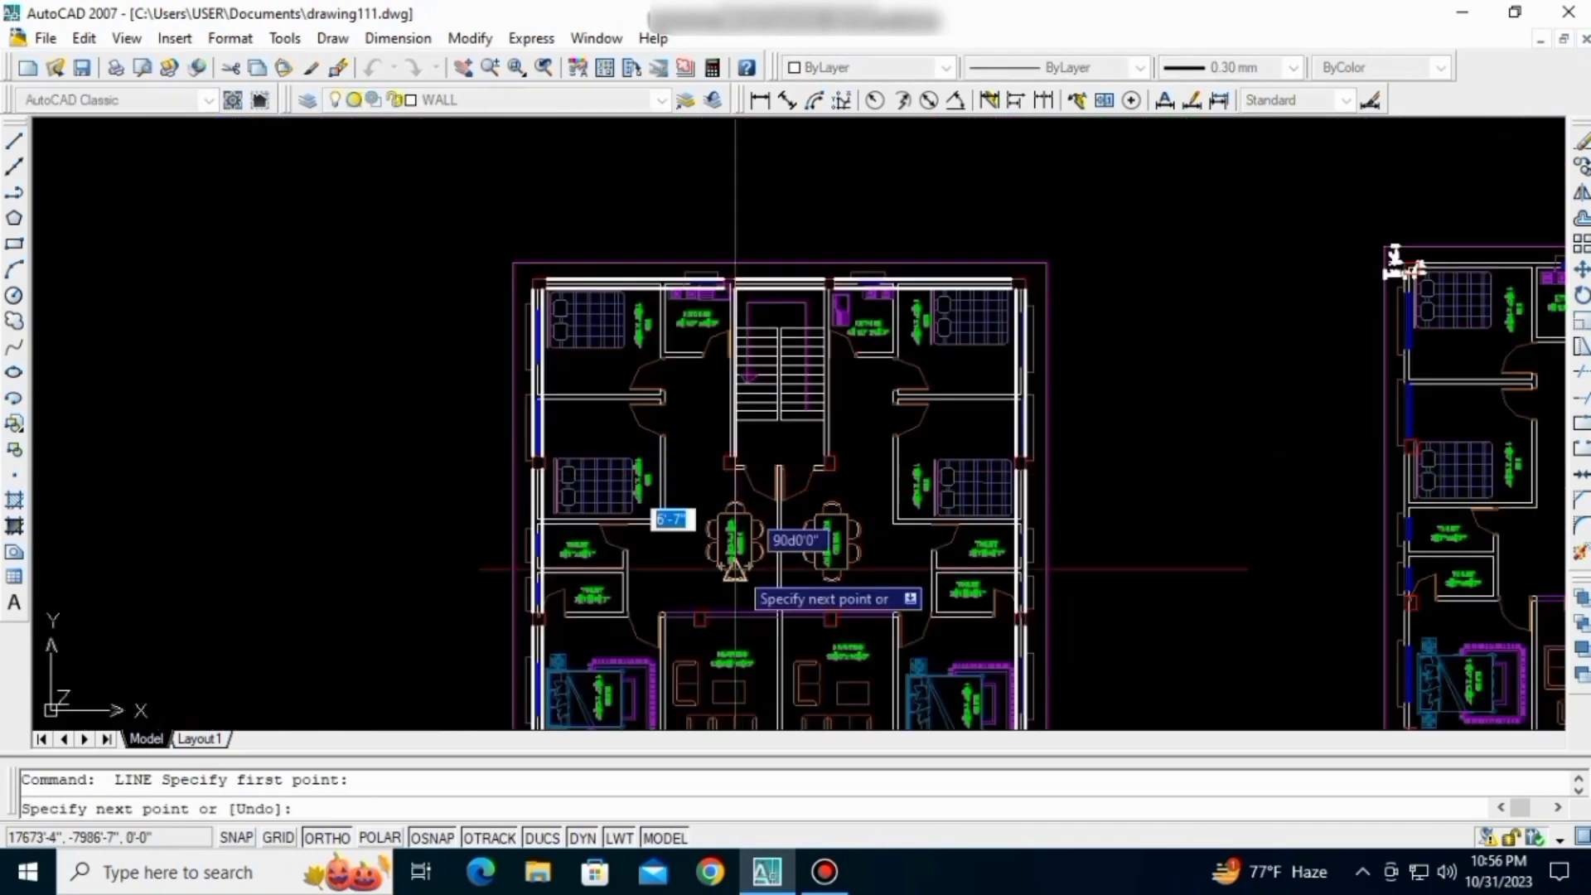
pyautogui.scroll(3, 715, 617)
pyautogui.scroll(4, 749, 634)
pyautogui.scroll(-3, 750, 632)
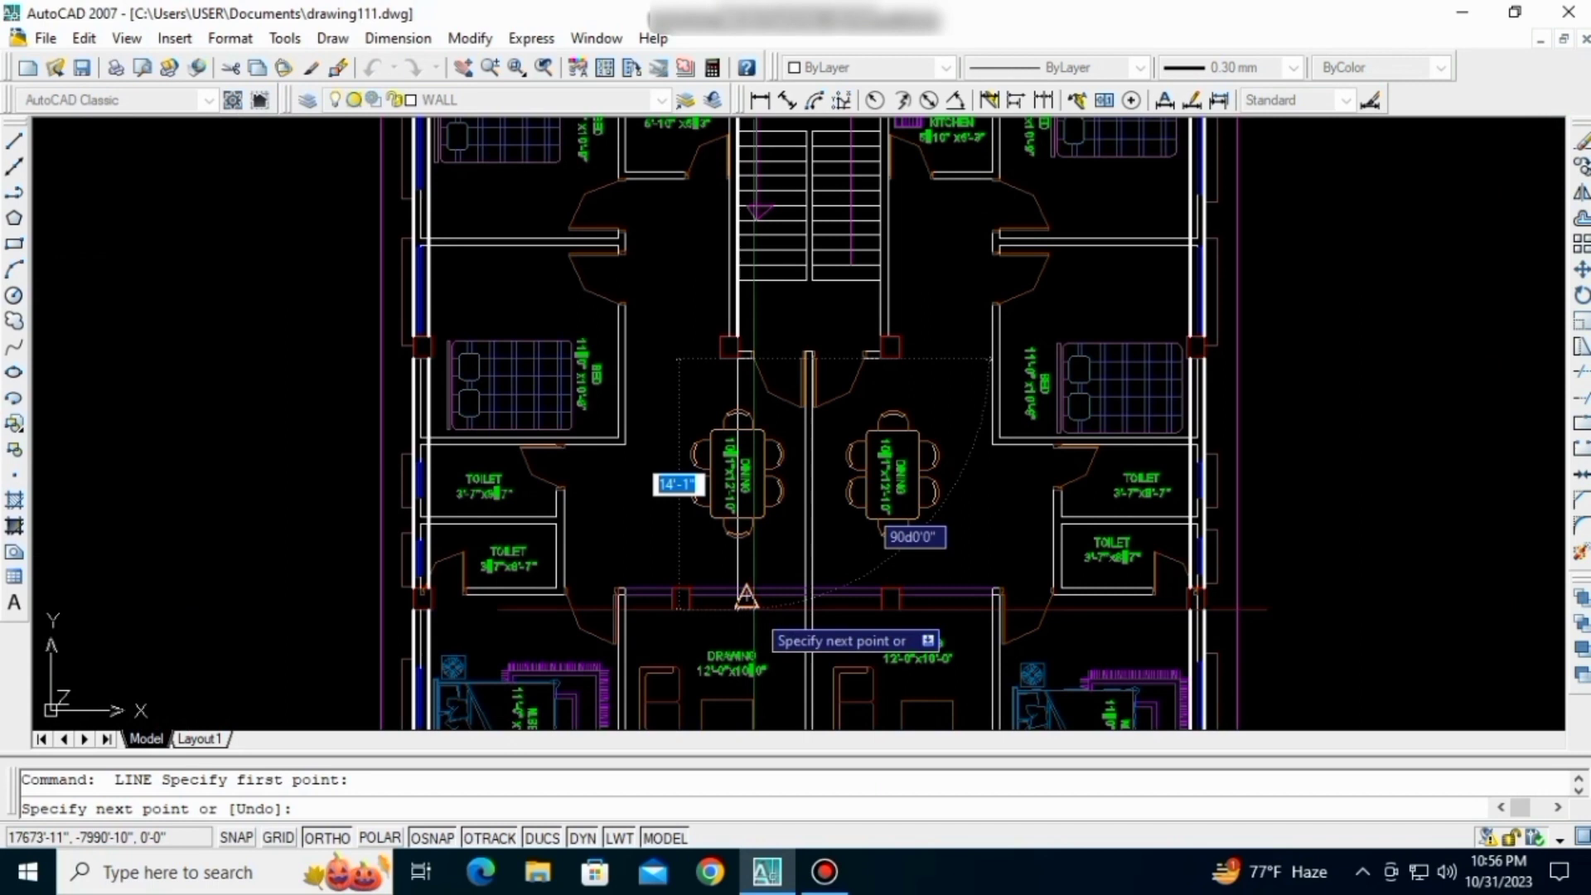
pyautogui.scroll(3, 729, 630)
pyautogui.click(722, 568)
pyautogui.press('Return')
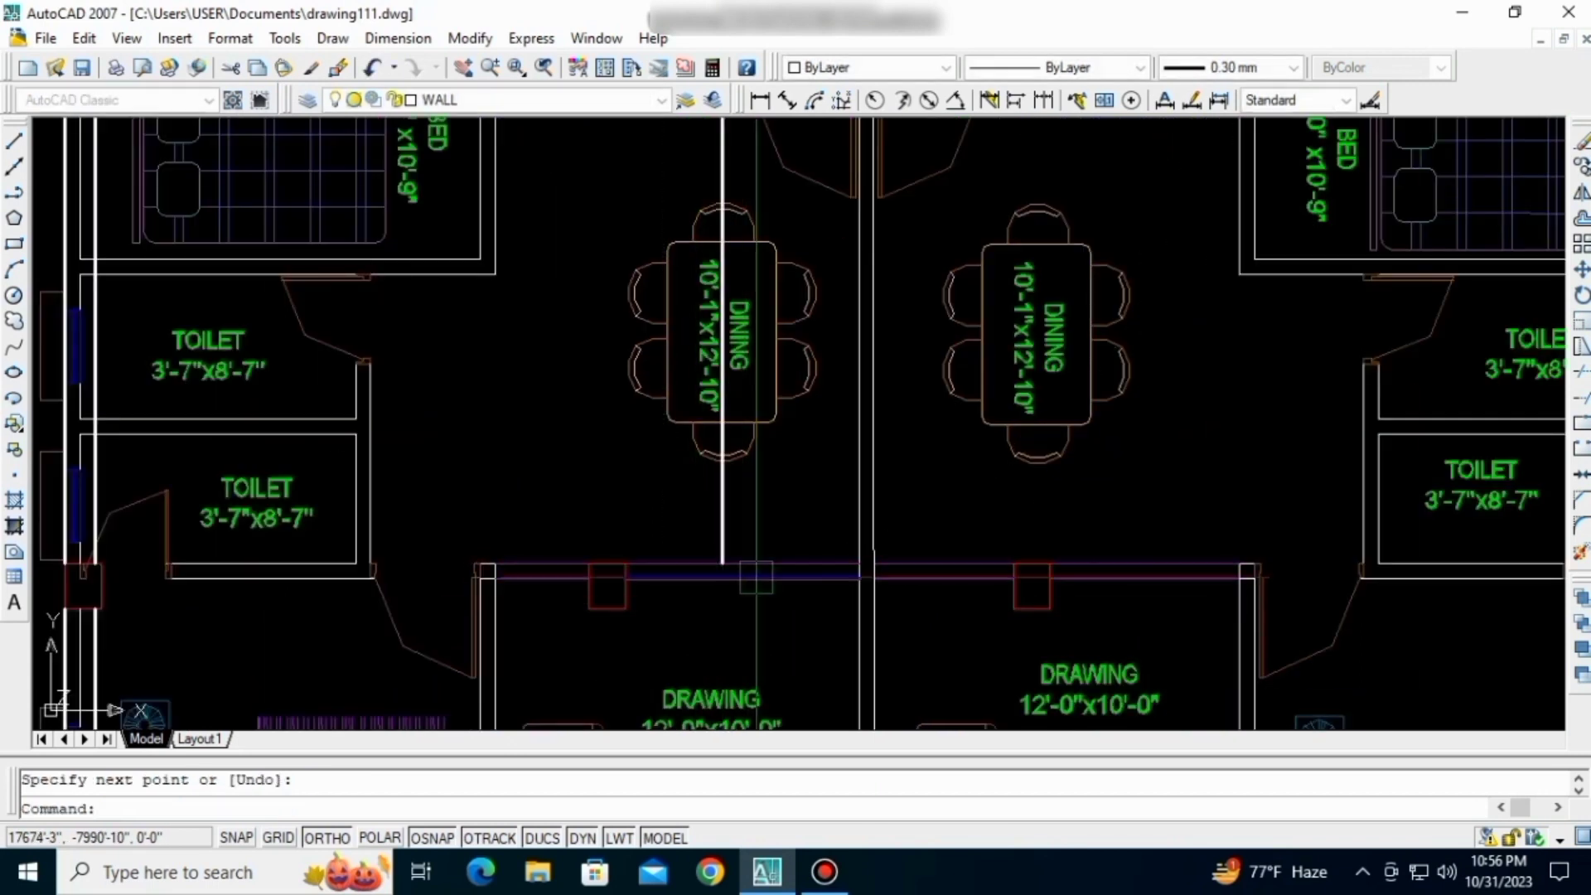
# - Draw a beam line along the staircase's right wall from the rear kitchen column to the column at the stair's front
pyautogui.scroll(-3, 721, 568)
pyautogui.scroll(2, 708, 476)
pyautogui.moveTo(914, 414)
pyautogui.mouseDown(button='middle')
pyautogui.moveTo(858, 499)
pyautogui.moveTo(772, 564)
pyautogui.mouseUp(button='middle')
pyautogui.moveTo(845, 290); pyautogui.dragTo(722, 439, button='middle')
pyautogui.moveTo(714, 203); pyautogui.dragTo(692, 351, button='middle')
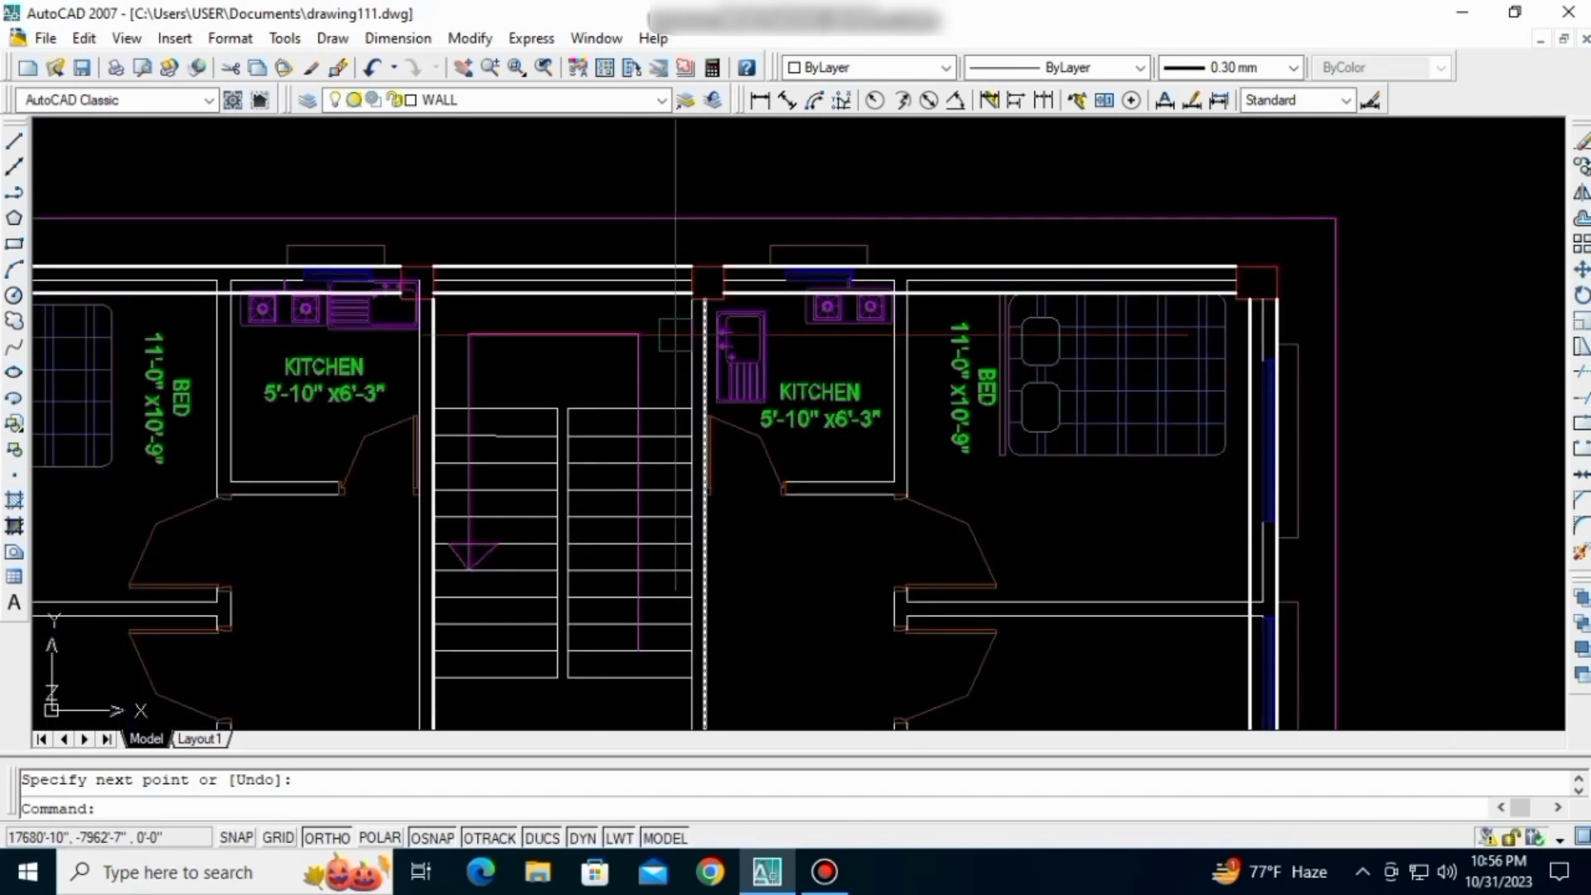
pyautogui.press('Return')
pyautogui.scroll(3, 675, 335)
pyautogui.scroll(-5, 688, 288)
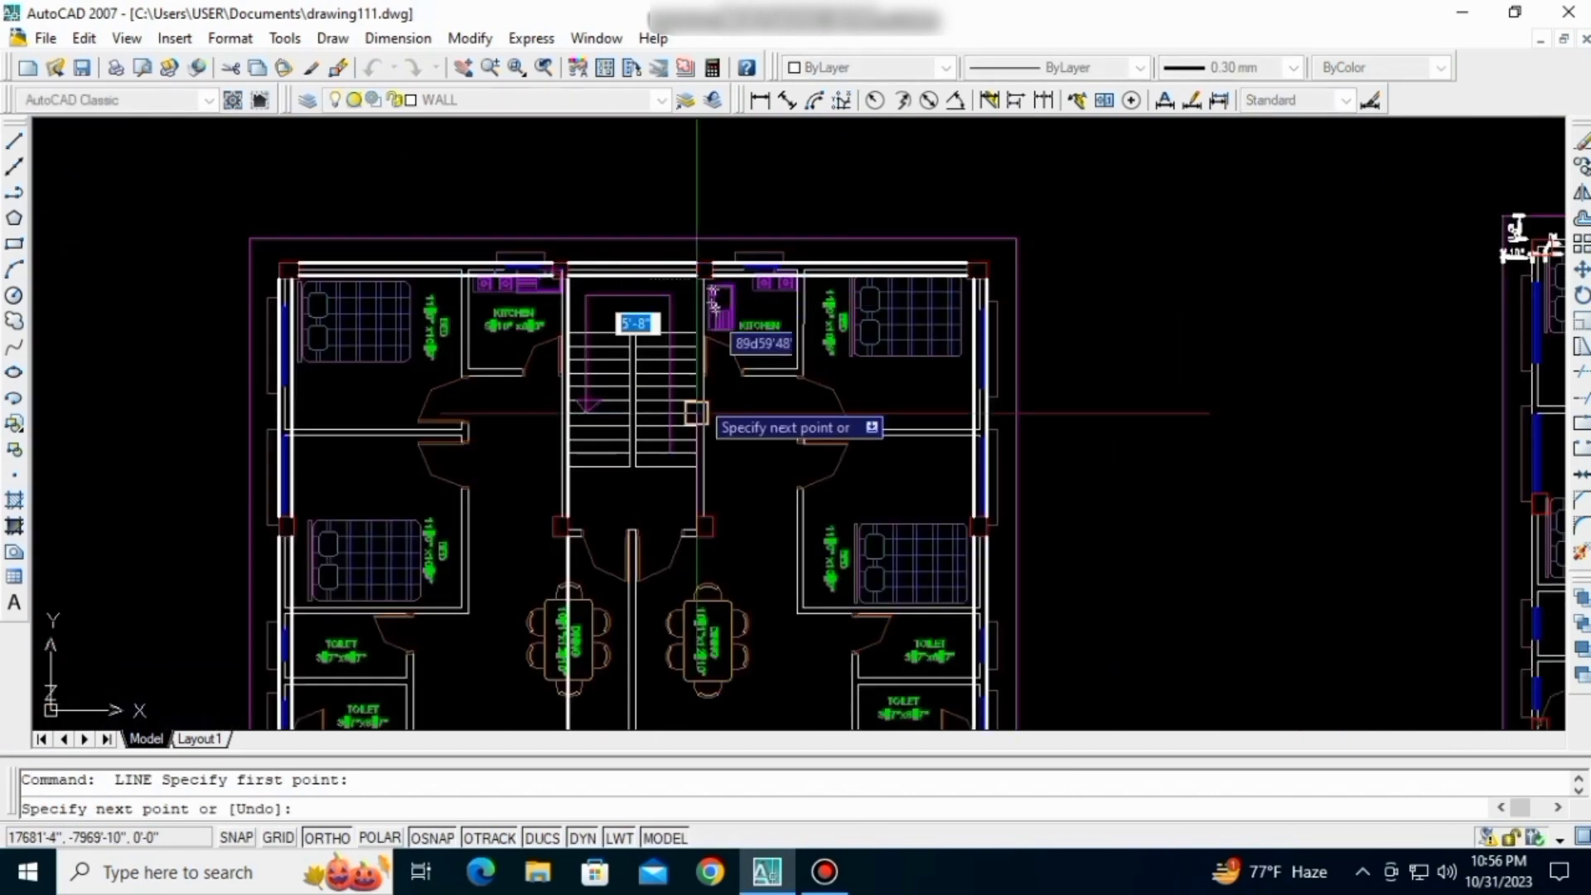
pyautogui.scroll(5, 693, 415)
pyautogui.press('Return')
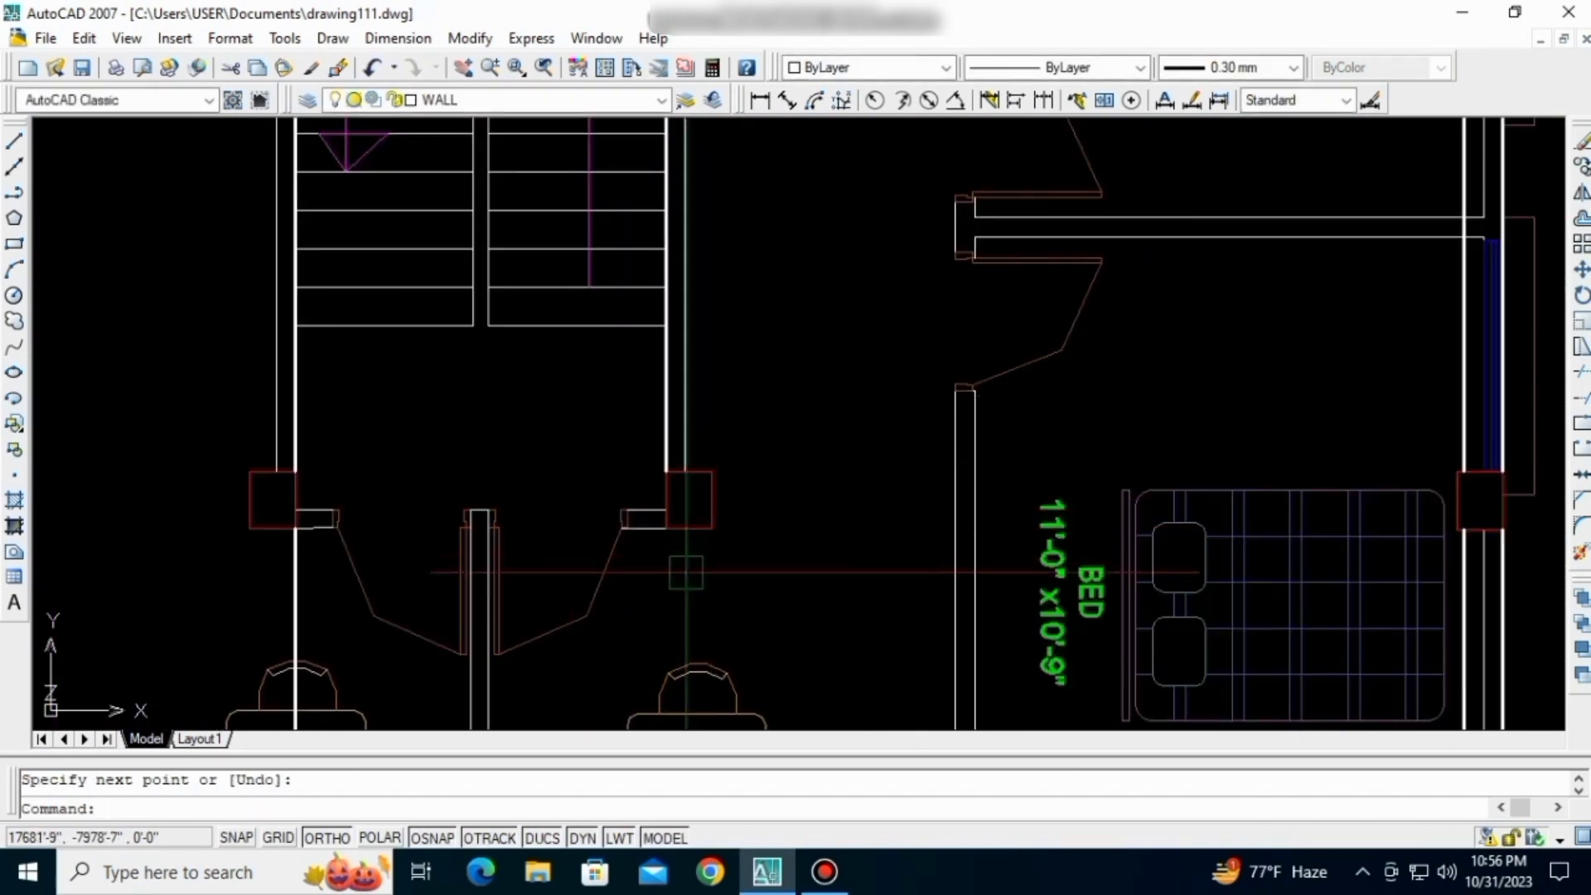
# - Draw a beam line from the right stair column through the right dining area to the drawing room's rear edge
pyautogui.scroll(4, 689, 570)
pyautogui.press('Return')
pyautogui.click(613, 446)
pyautogui.scroll(-7, 643, 432)
pyautogui.scroll(2, 641, 670)
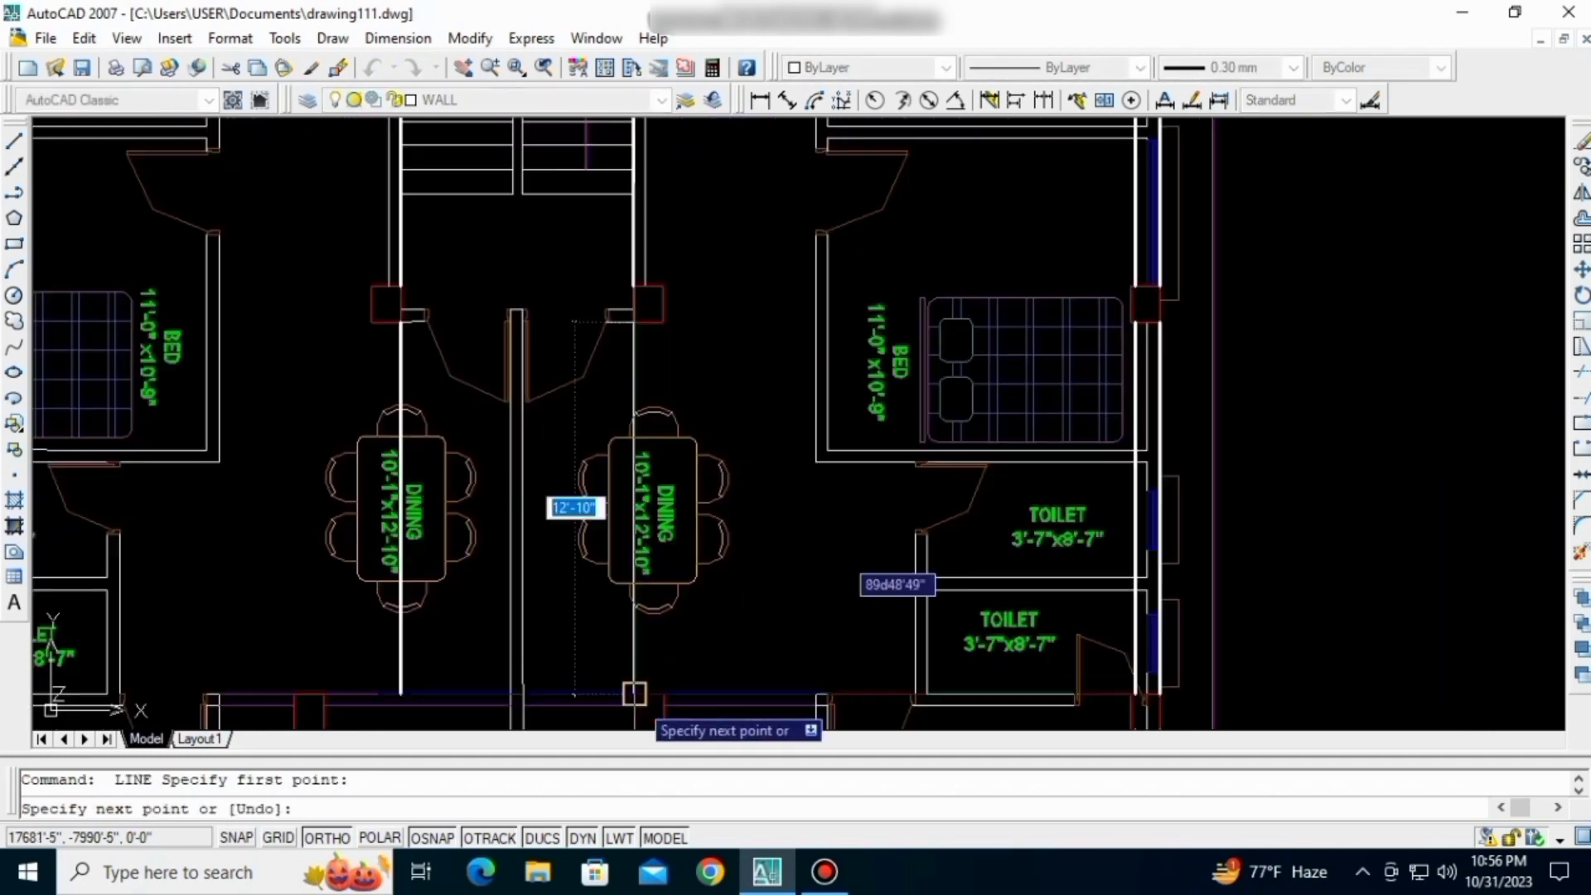
pyautogui.press('Return')
pyautogui.scroll(-5, 588, 491)
pyautogui.scroll(4, 588, 490)
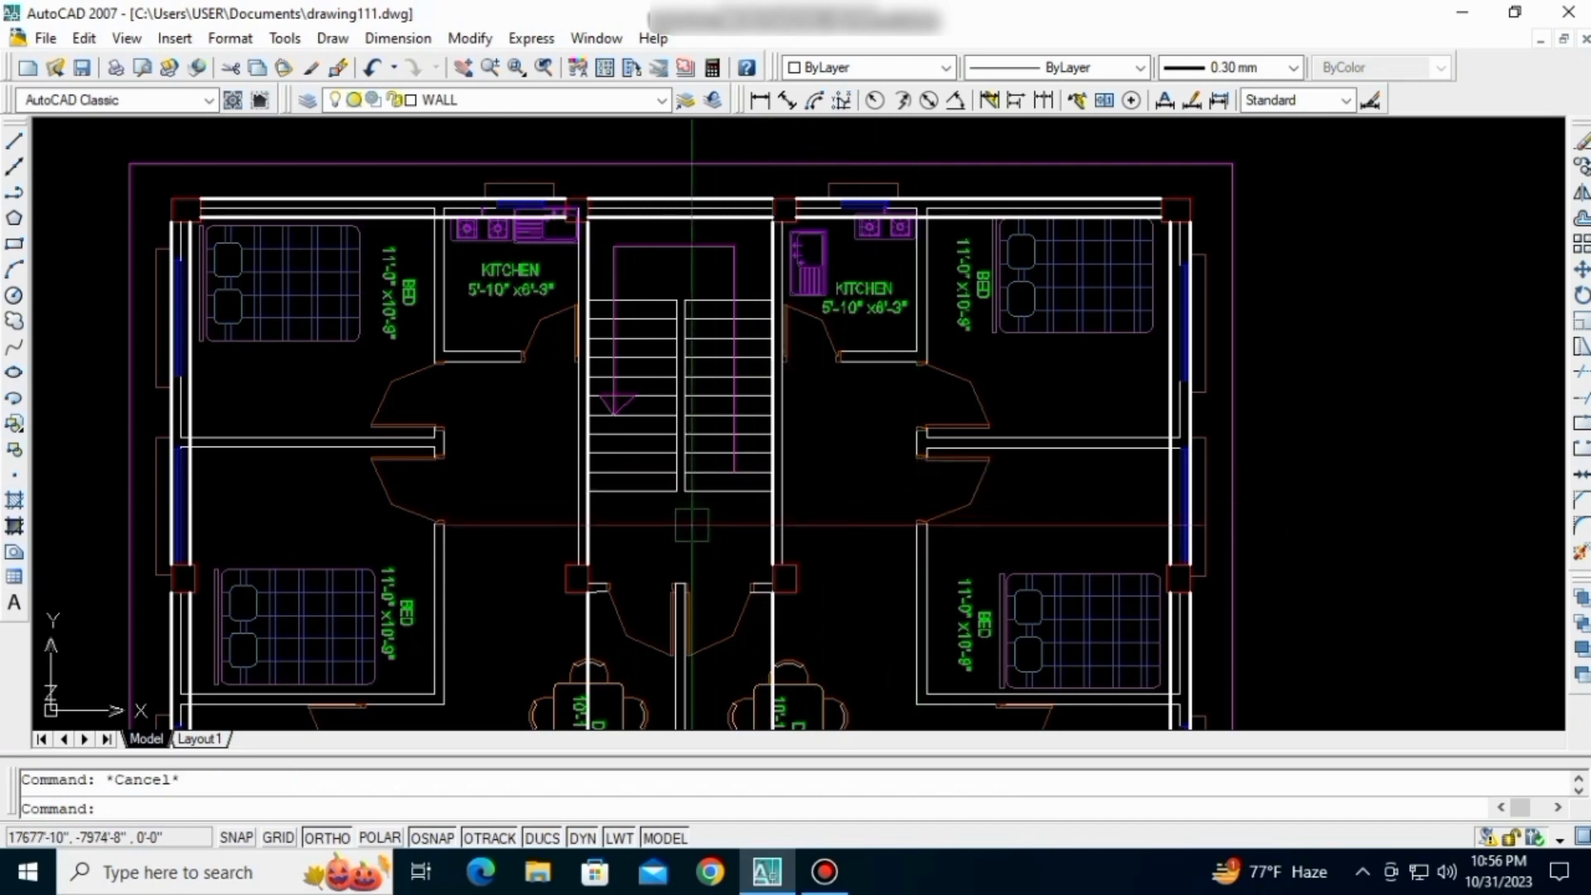
# - Offset the beam lines on both staircase walls by 10 inches, away from the stairs
pyautogui.write('o')
pyautogui.press('Return')
pyautogui.write('10')
pyautogui.press('Return')
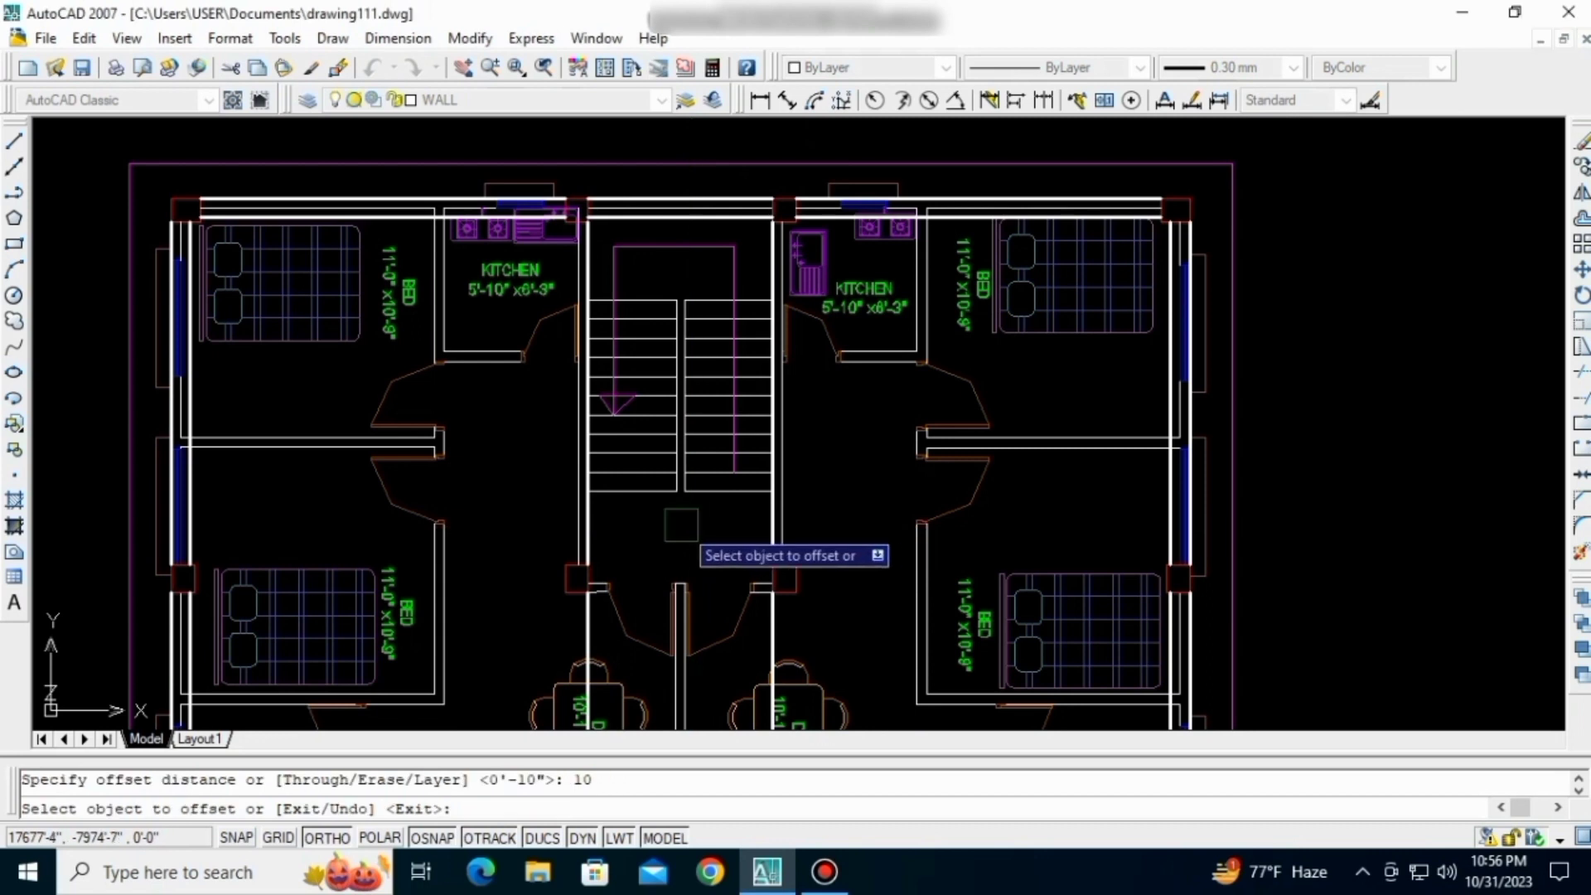
pyautogui.click(602, 495)
pyautogui.click(477, 497)
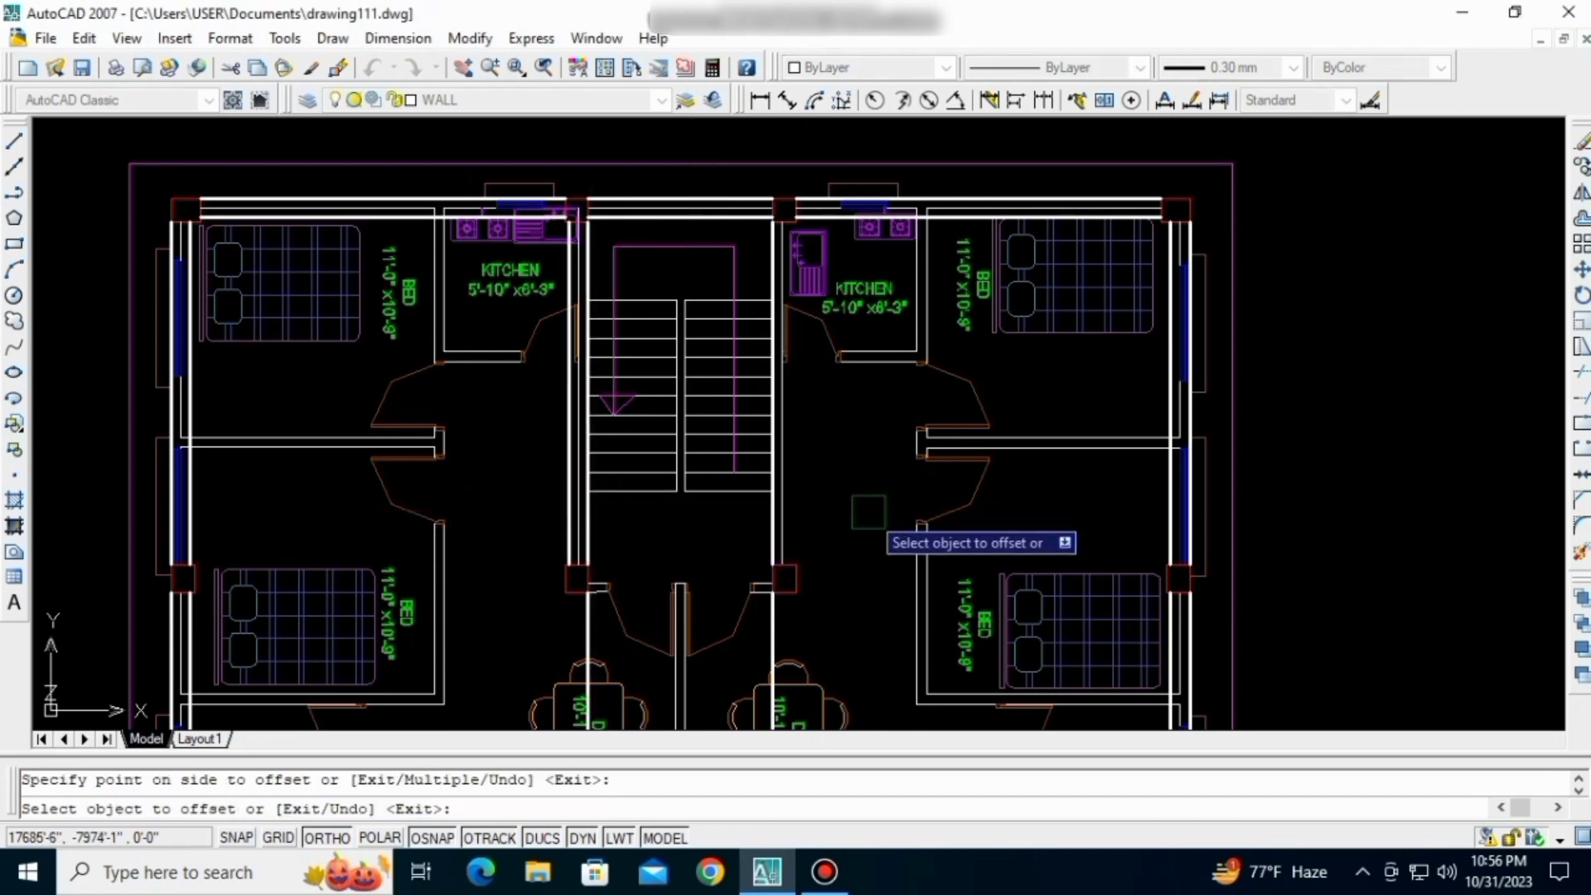
pyautogui.click(778, 506)
pyautogui.click(936, 503)
# - Offset both dining area beam lines by 10 inches, away from the central dividing wall
pyautogui.moveTo(658, 587); pyautogui.dragTo(687, 469, button='middle')
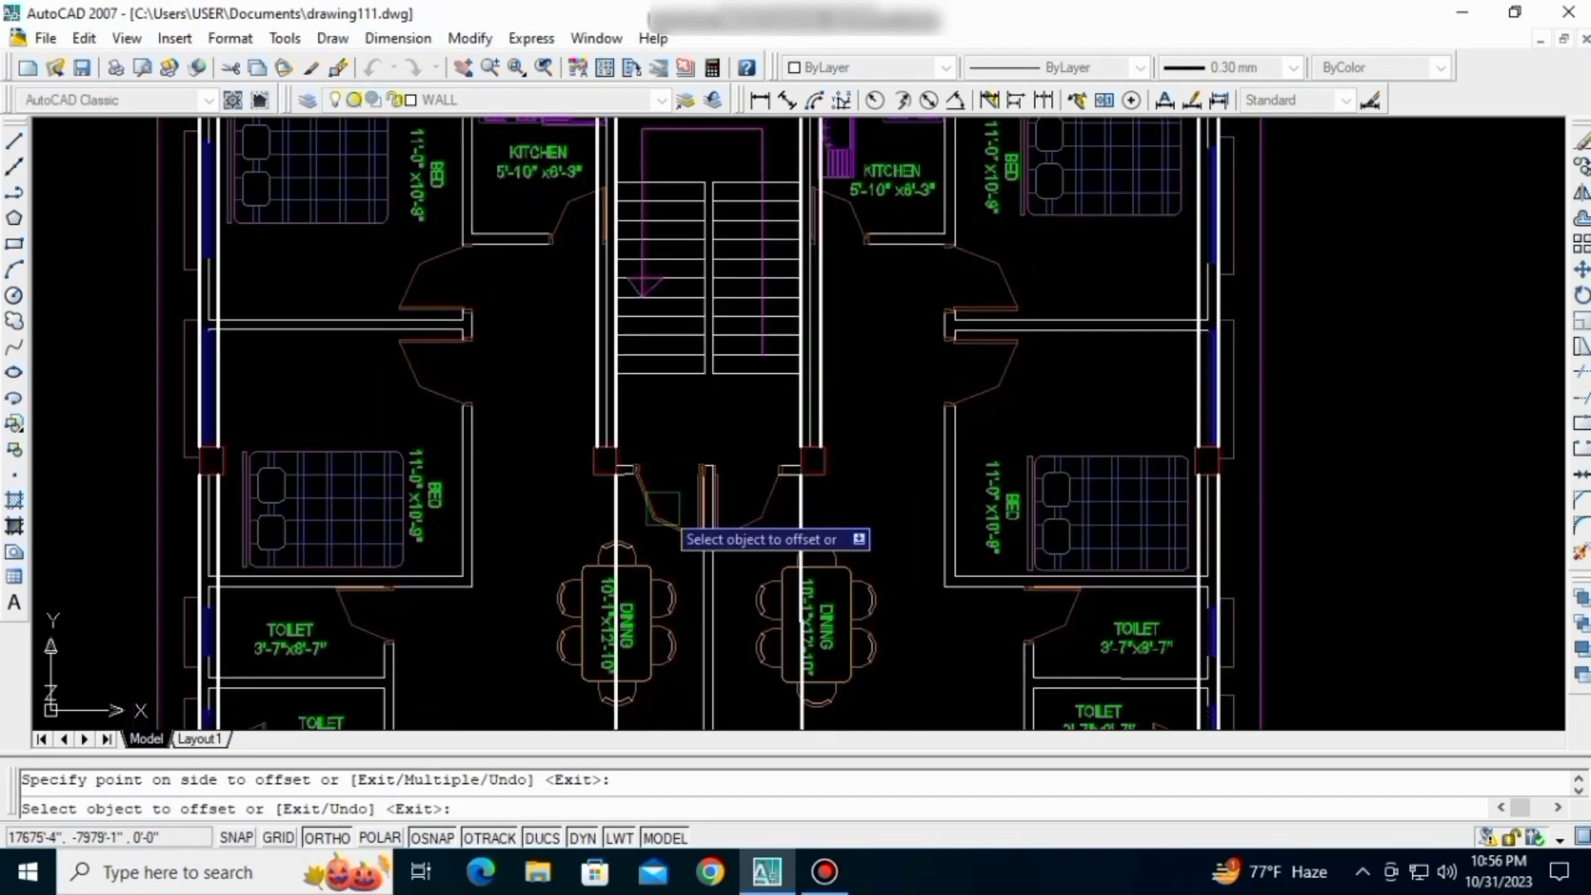
pyautogui.click(616, 527)
pyautogui.click(526, 548)
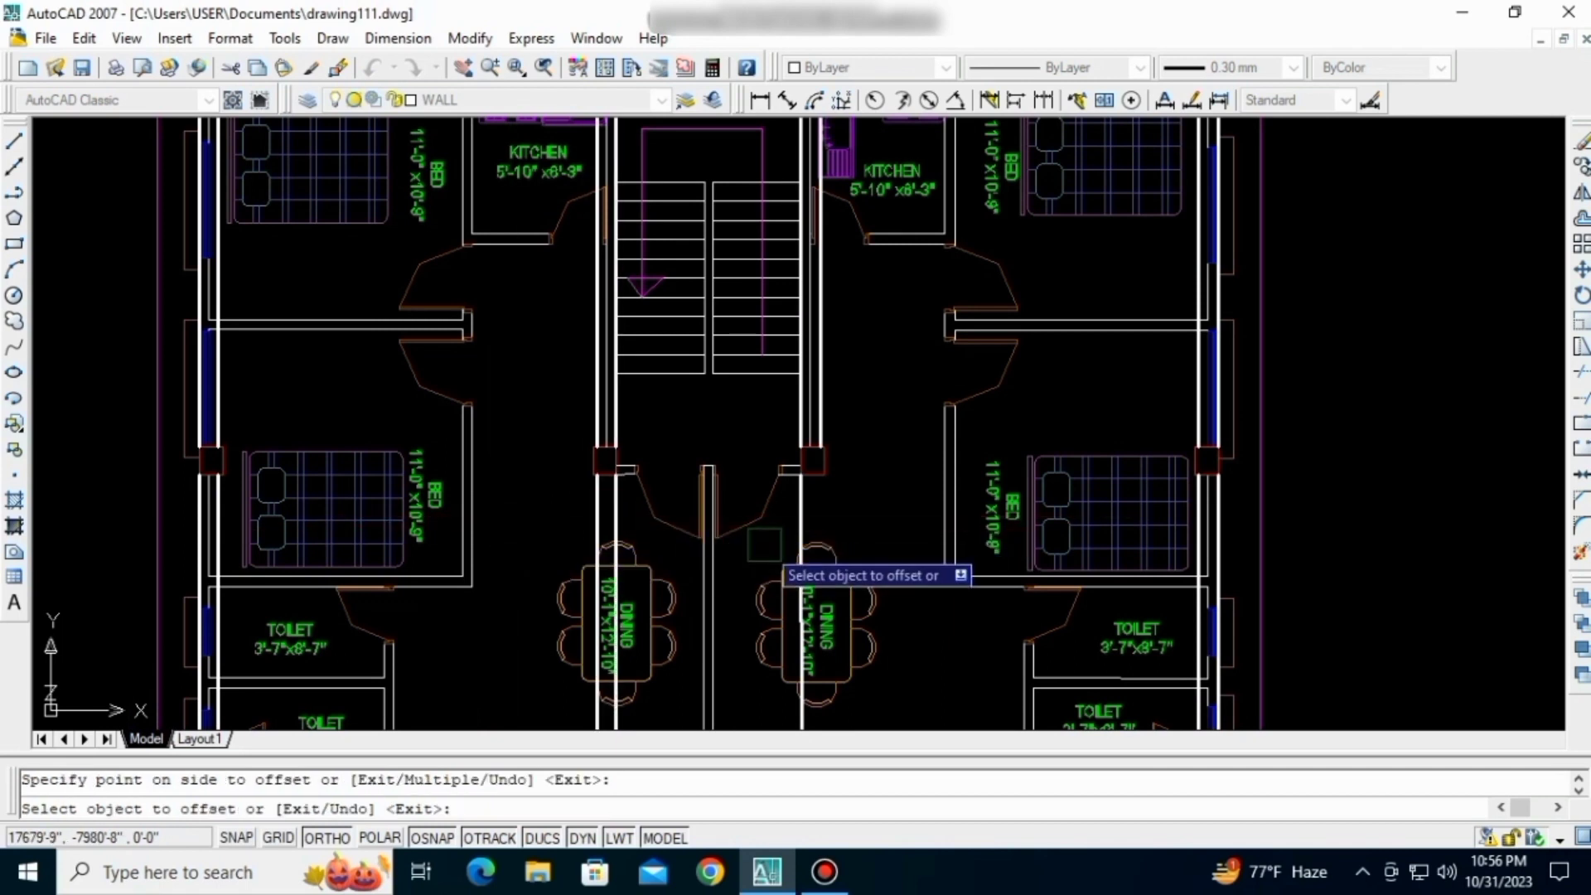
pyautogui.click(802, 534)
pyautogui.click(865, 537)
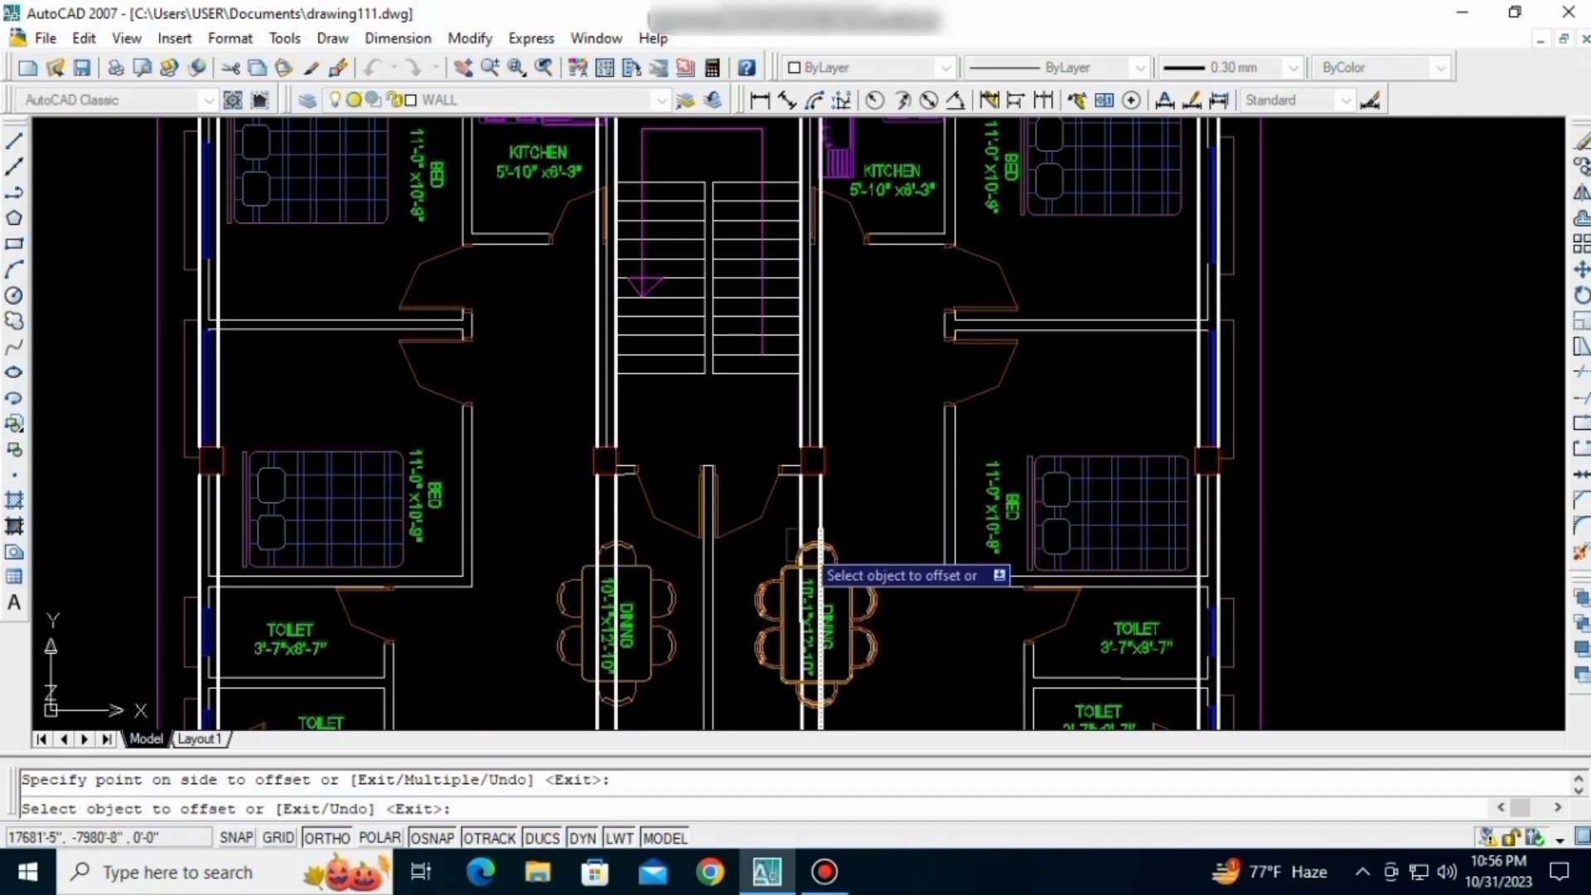
# - Examine the columns and walls around the two drawing rooms for the next beam positions
pyautogui.scroll(-2, 810, 568)
pyautogui.moveTo(757, 564); pyautogui.dragTo(707, 391, button='middle')
pyautogui.moveTo(524, 526); pyautogui.dragTo(581, 527, button='middle')
pyautogui.moveTo(543, 592); pyautogui.dragTo(558, 576, button='middle')
pyautogui.scroll(2, 587, 573)
pyautogui.scroll(1, 590, 580)
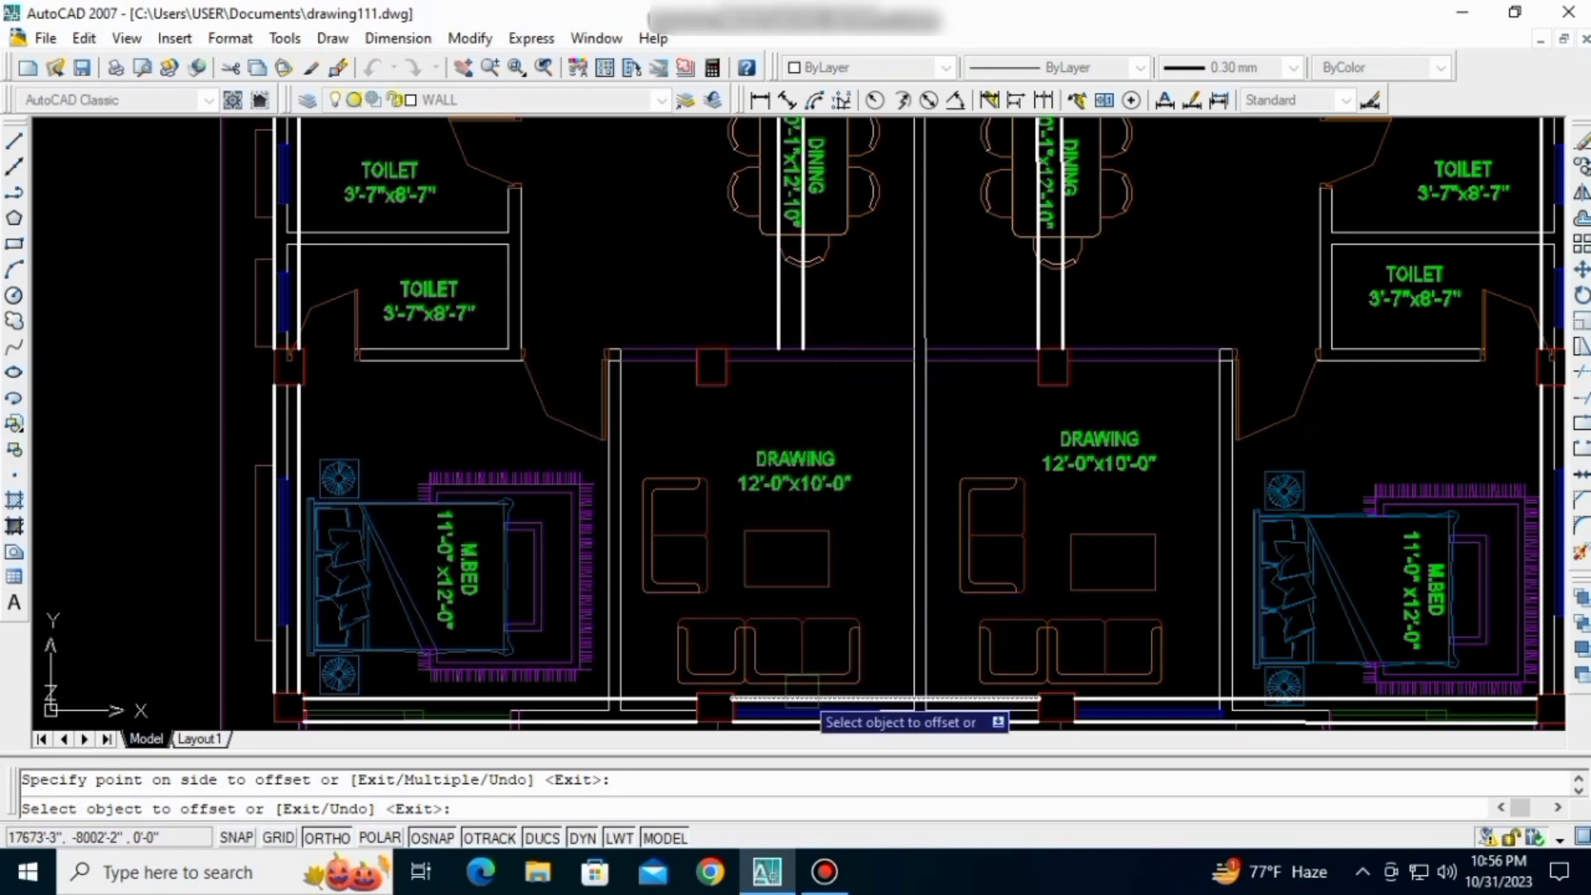
pyautogui.moveTo(801, 691); pyautogui.dragTo(801, 659, button='middle')
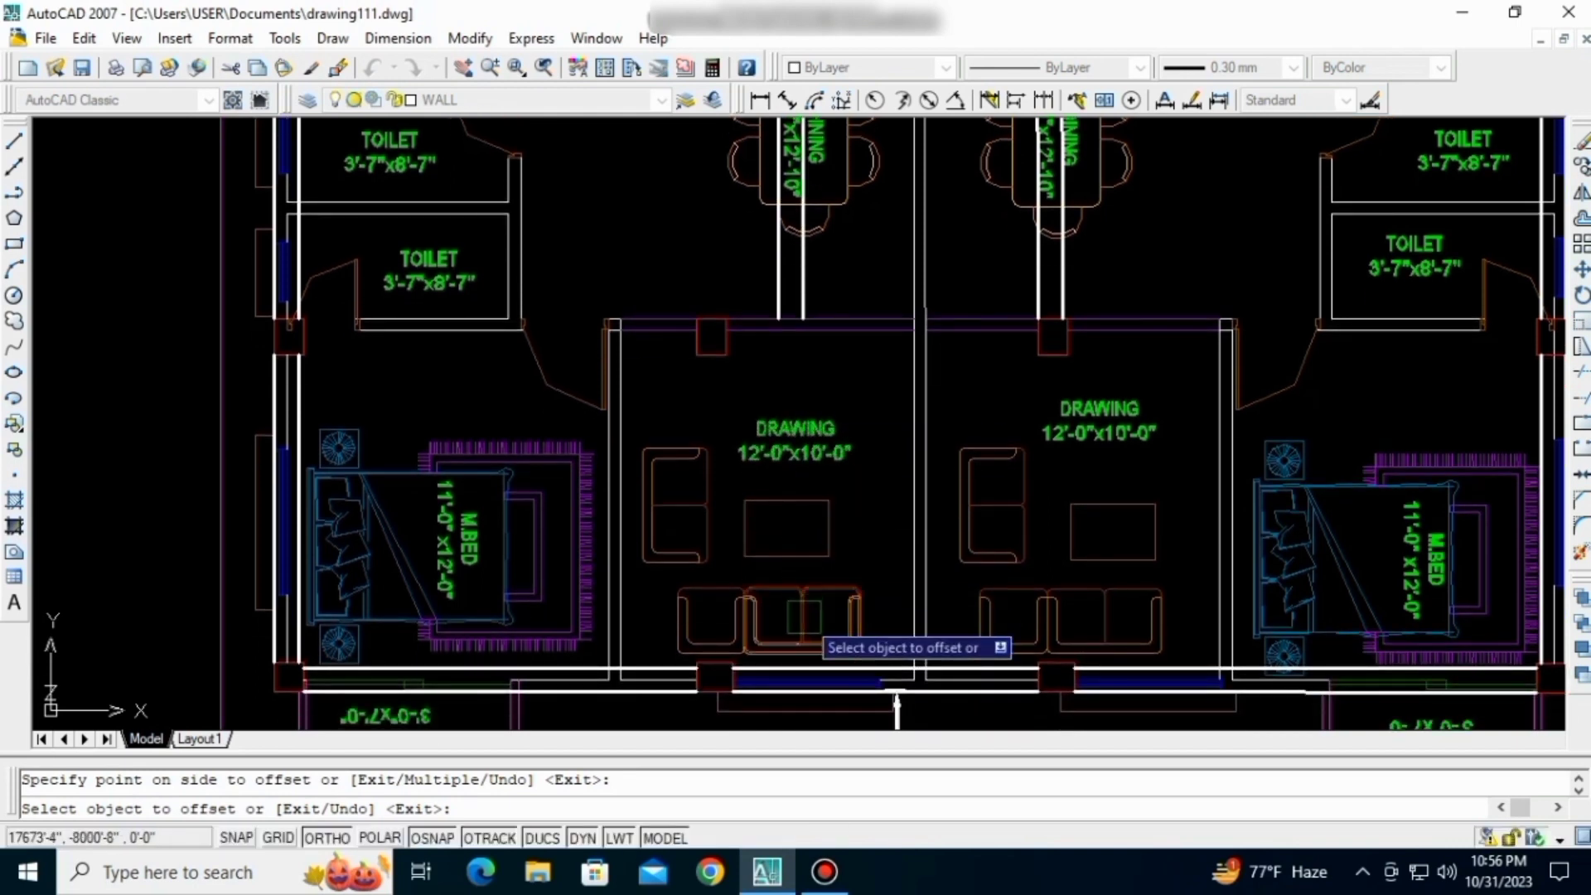
pyautogui.scroll(2, 897, 717)
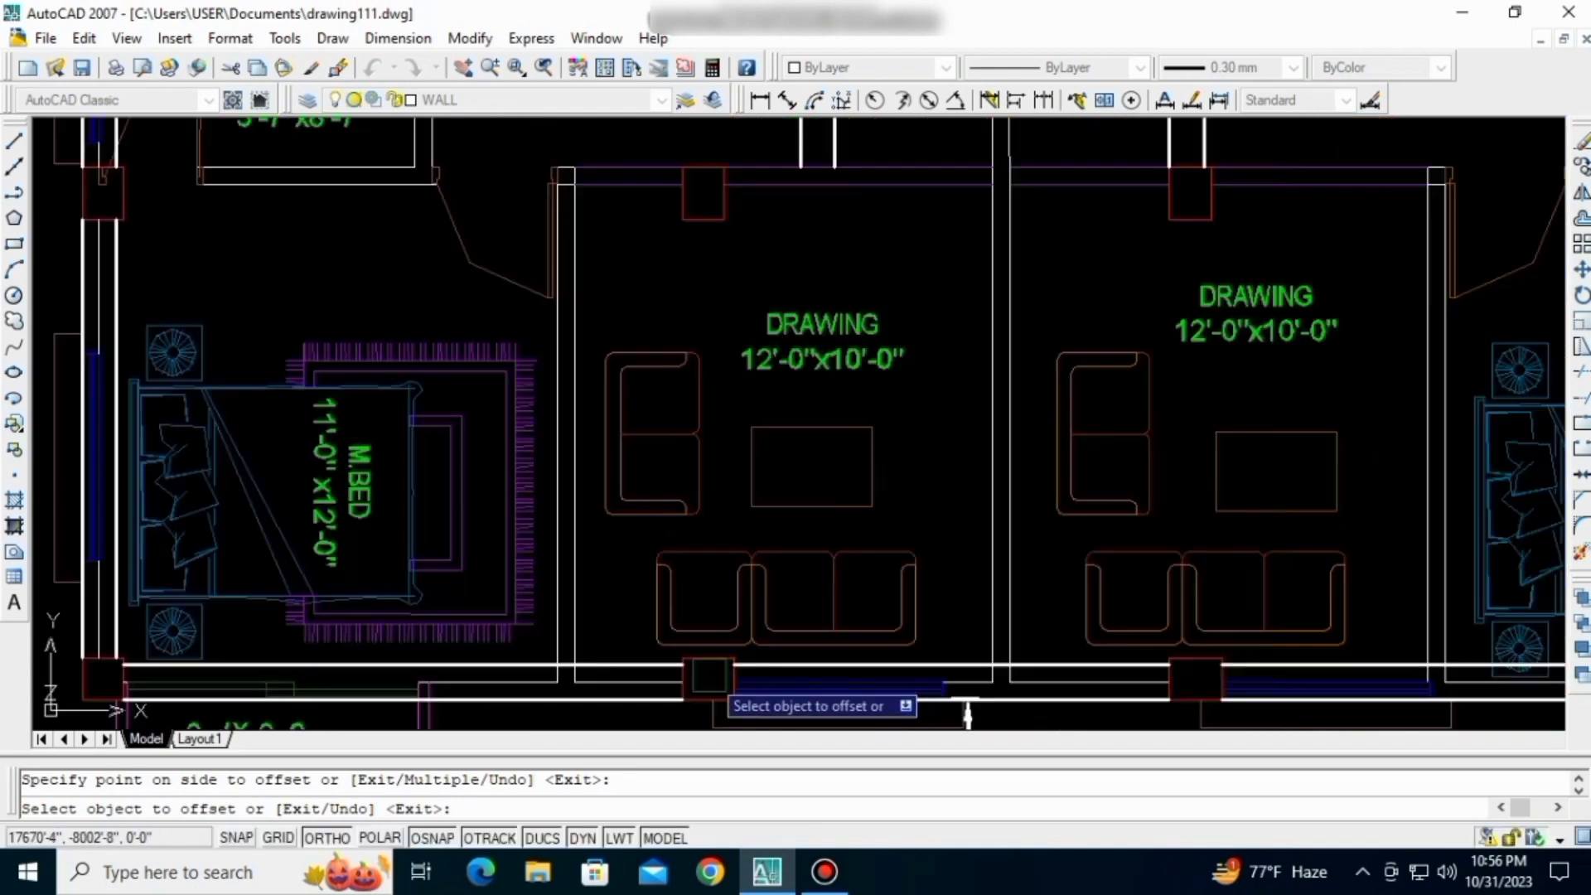
pyautogui.scroll(-2, 708, 673)
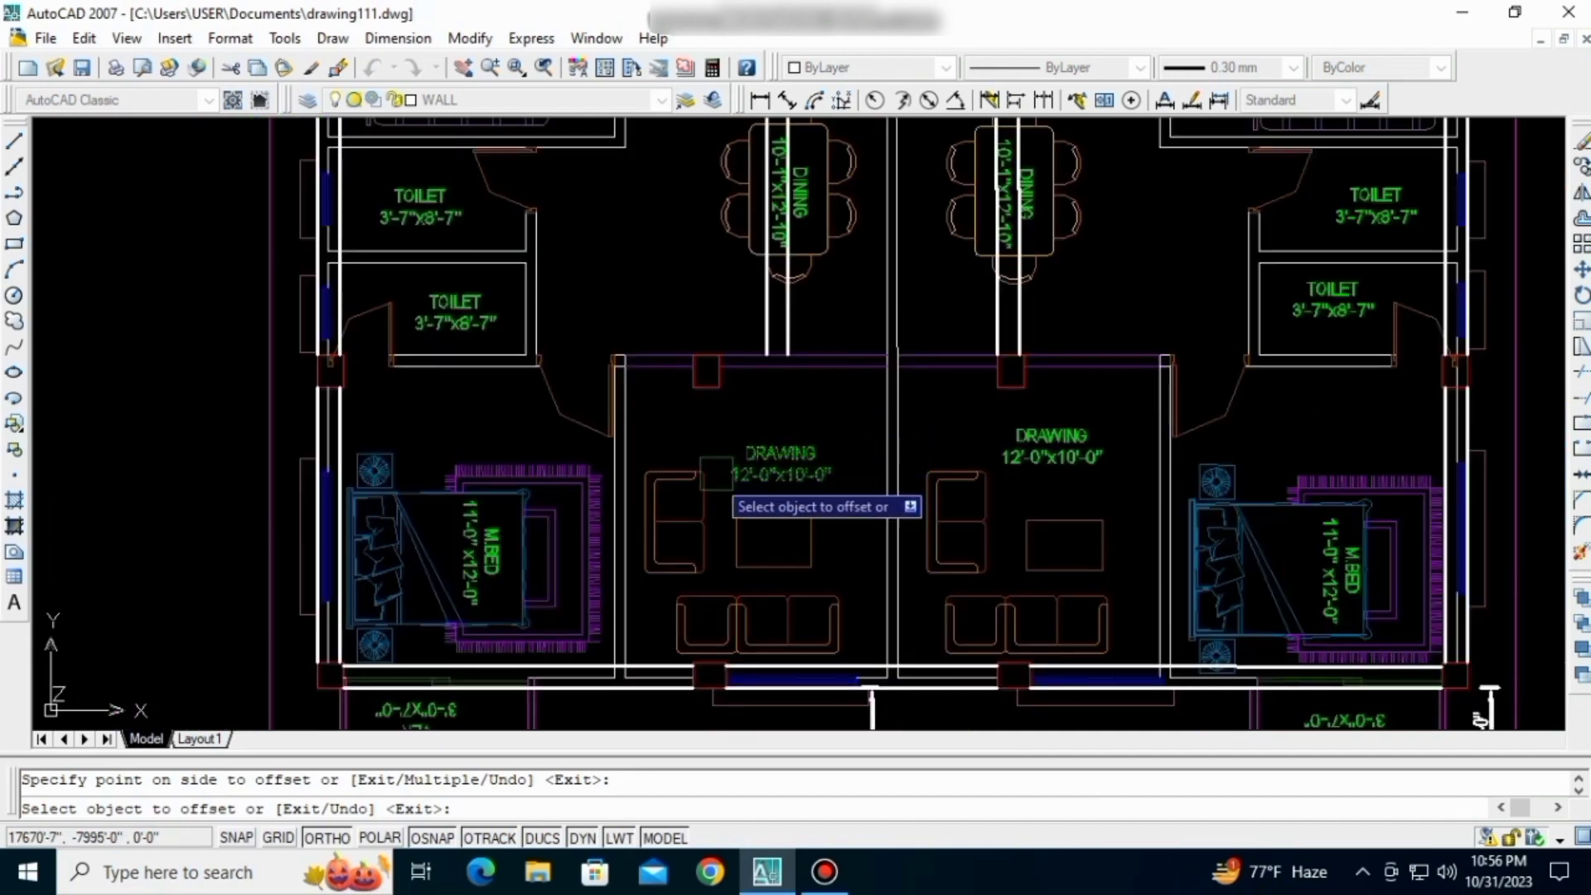
pyautogui.scroll(2, 613, 539)
pyautogui.scroll(-2, 625, 503)
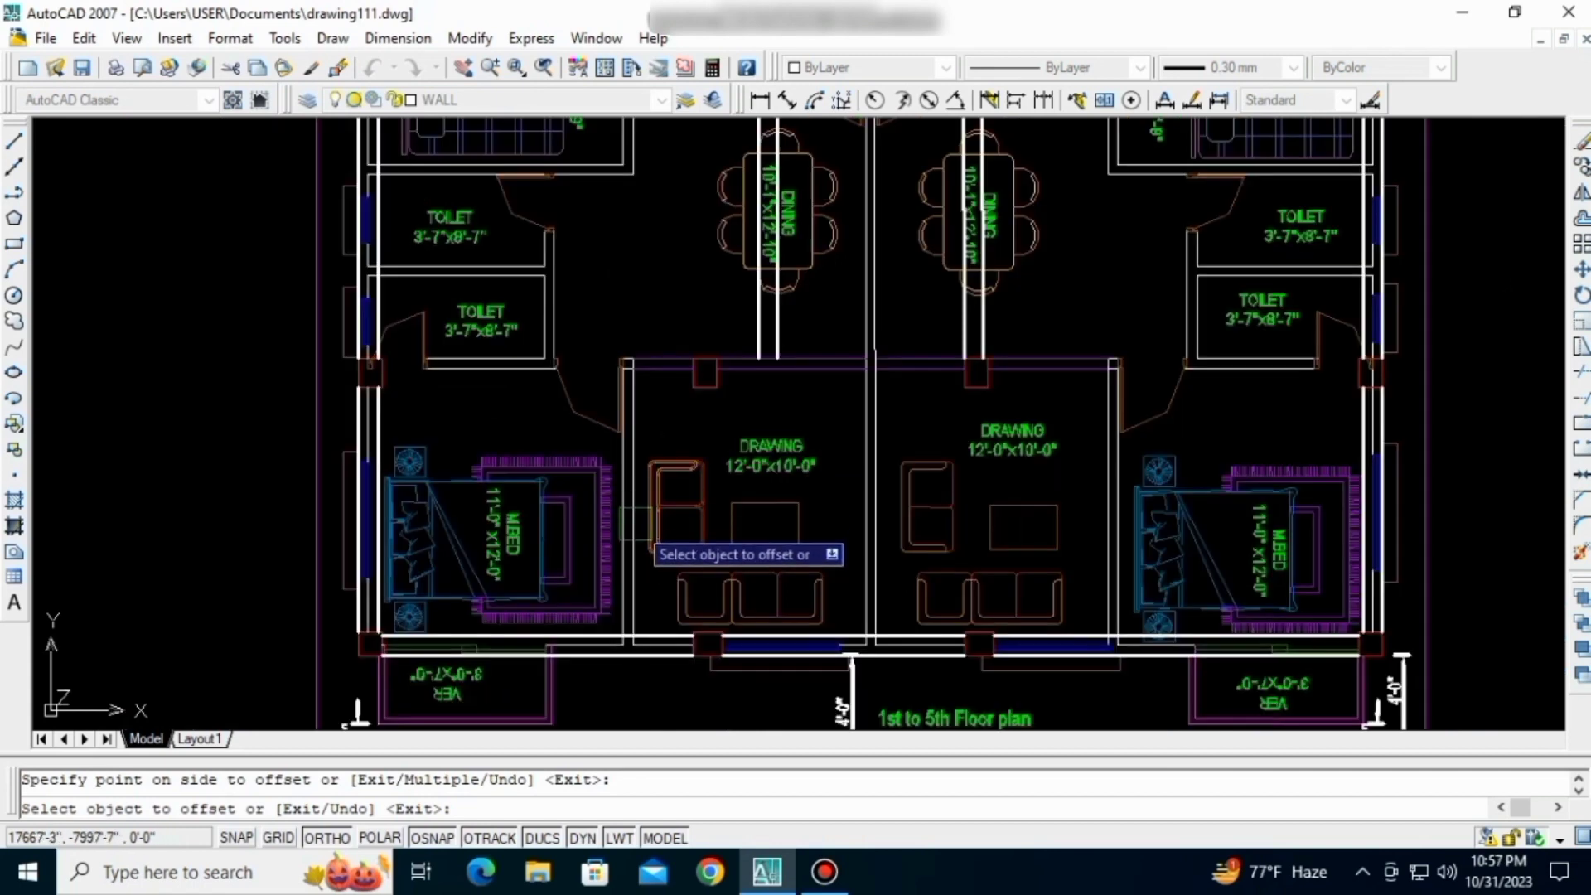
# - Draw a beam line along the master bedroom side of the left drawing room's wall, from the front beam to the wall's rear corner
pyautogui.press('Escape')
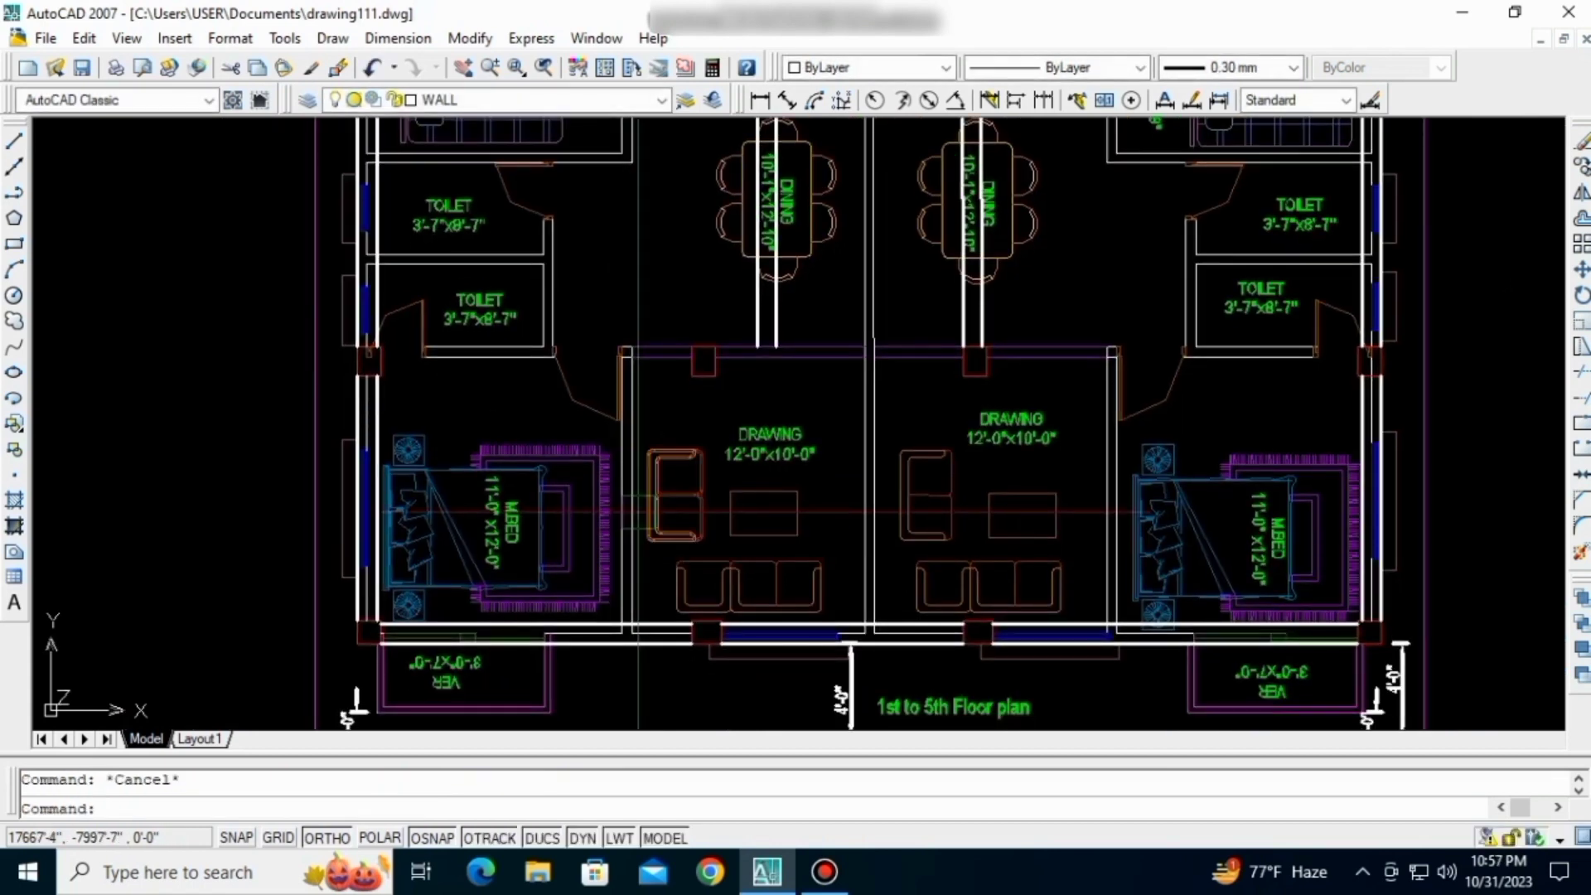
pyautogui.write('l')
pyautogui.press('Return')
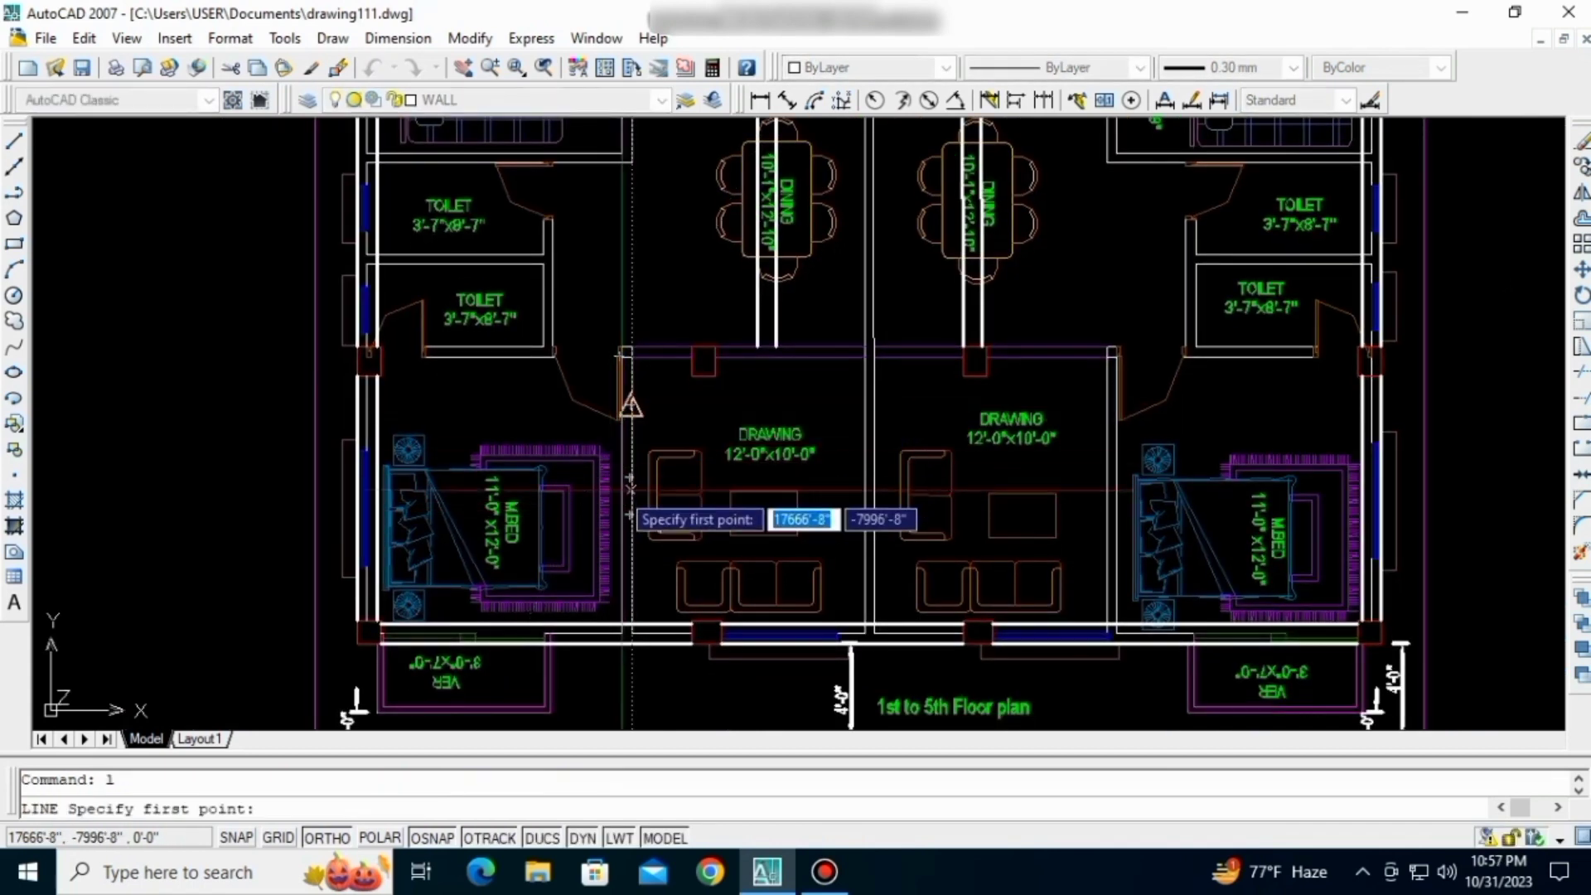
pyautogui.scroll(3, 617, 621)
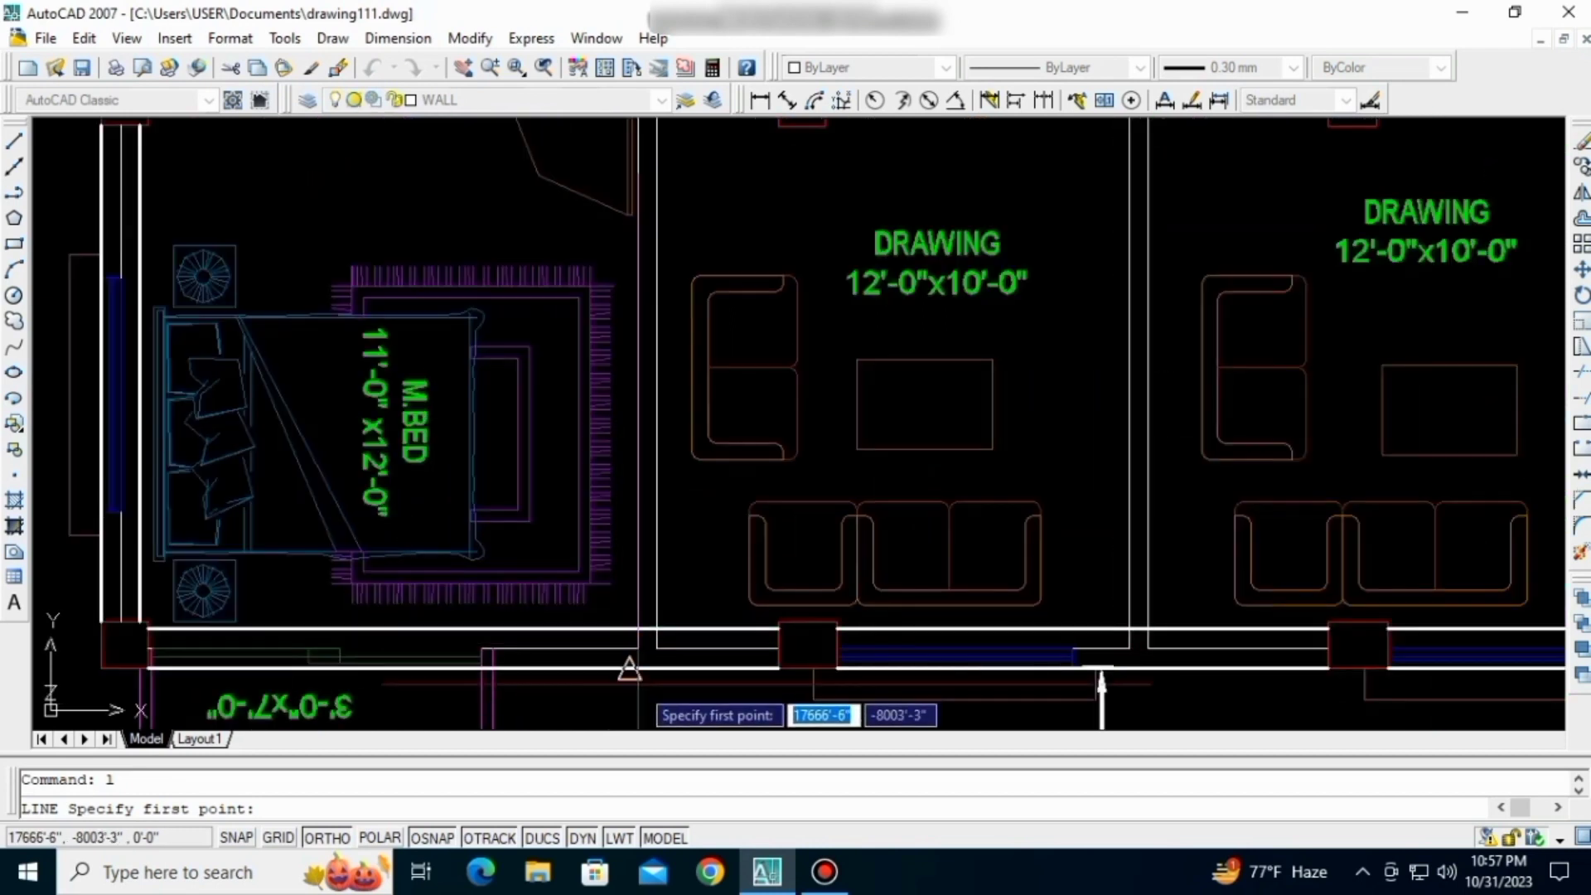
pyautogui.click(638, 629)
pyautogui.moveTo(639, 166); pyautogui.dragTo(648, 505, button='middle')
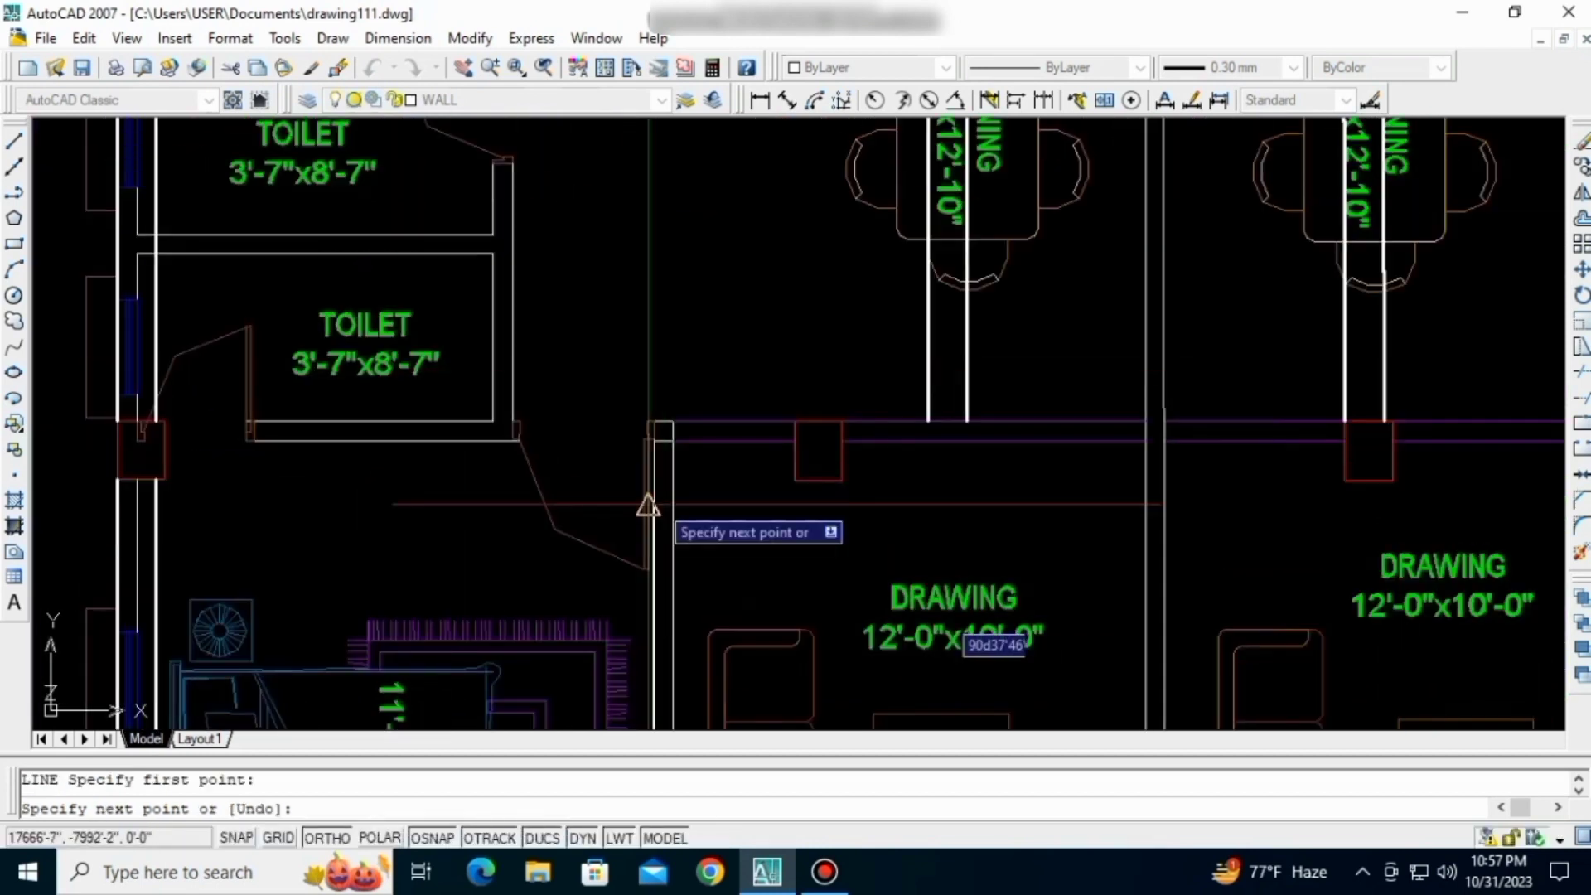
pyautogui.scroll(2, 648, 504)
pyautogui.scroll(3, 650, 497)
pyautogui.click(640, 372)
pyautogui.press('Return')
pyautogui.scroll(-4, 713, 441)
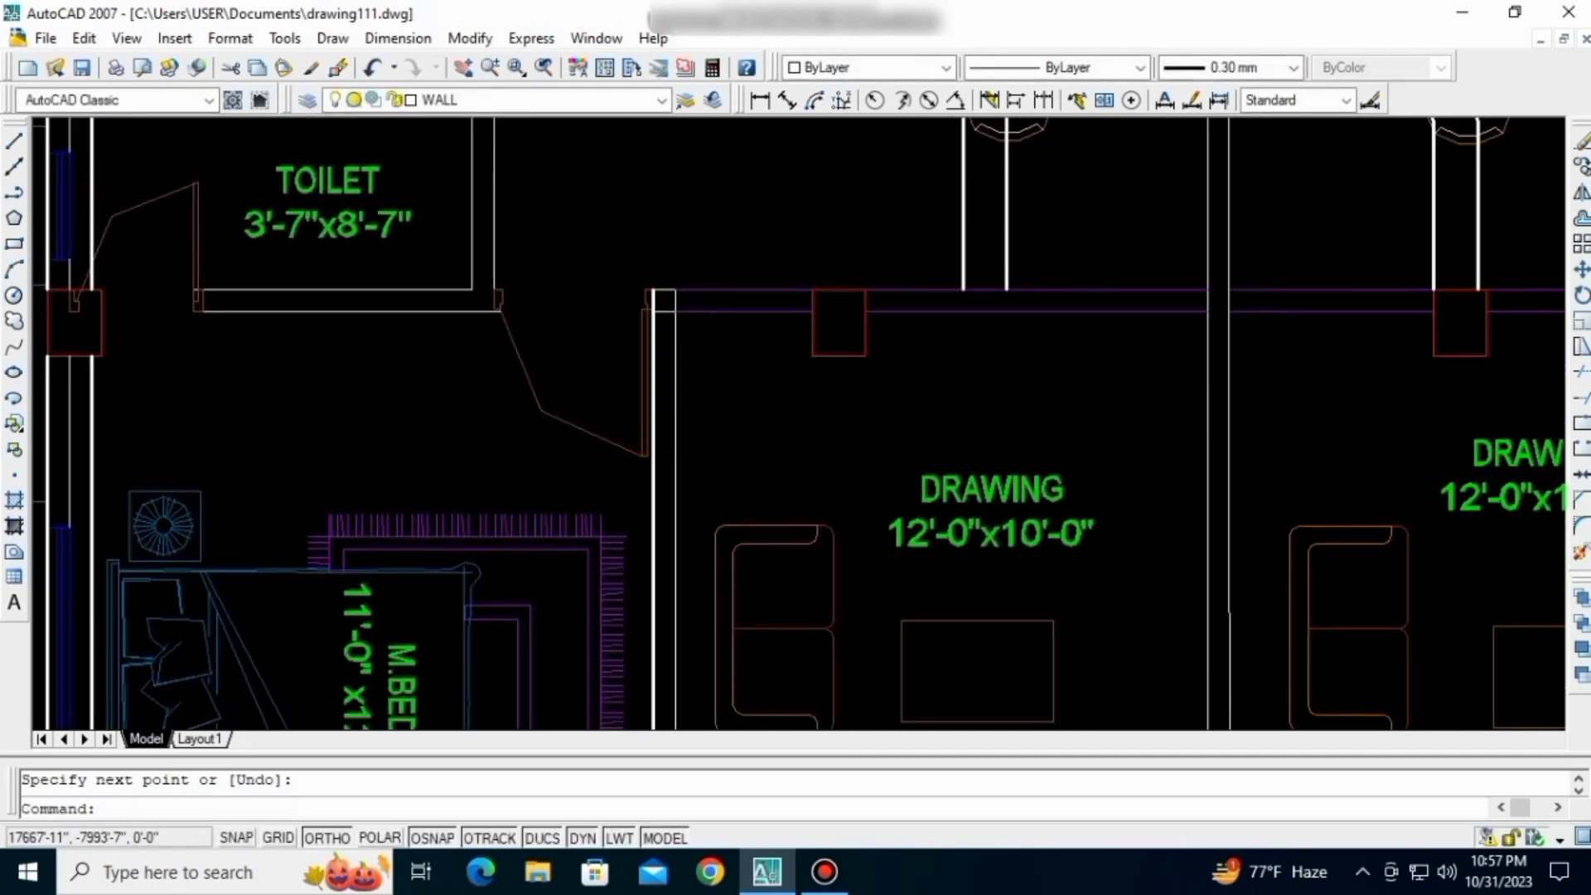
# - Draw a beam line along the master bedroom side of the right drawing room's wall, from the front beam to the wall's rear corner
pyautogui.scroll(-5, 725, 456)
pyautogui.moveTo(1017, 542); pyautogui.dragTo(850, 518, button='middle')
pyautogui.moveTo(962, 564); pyautogui.dragTo(927, 535, button='middle')
pyautogui.press('Return')
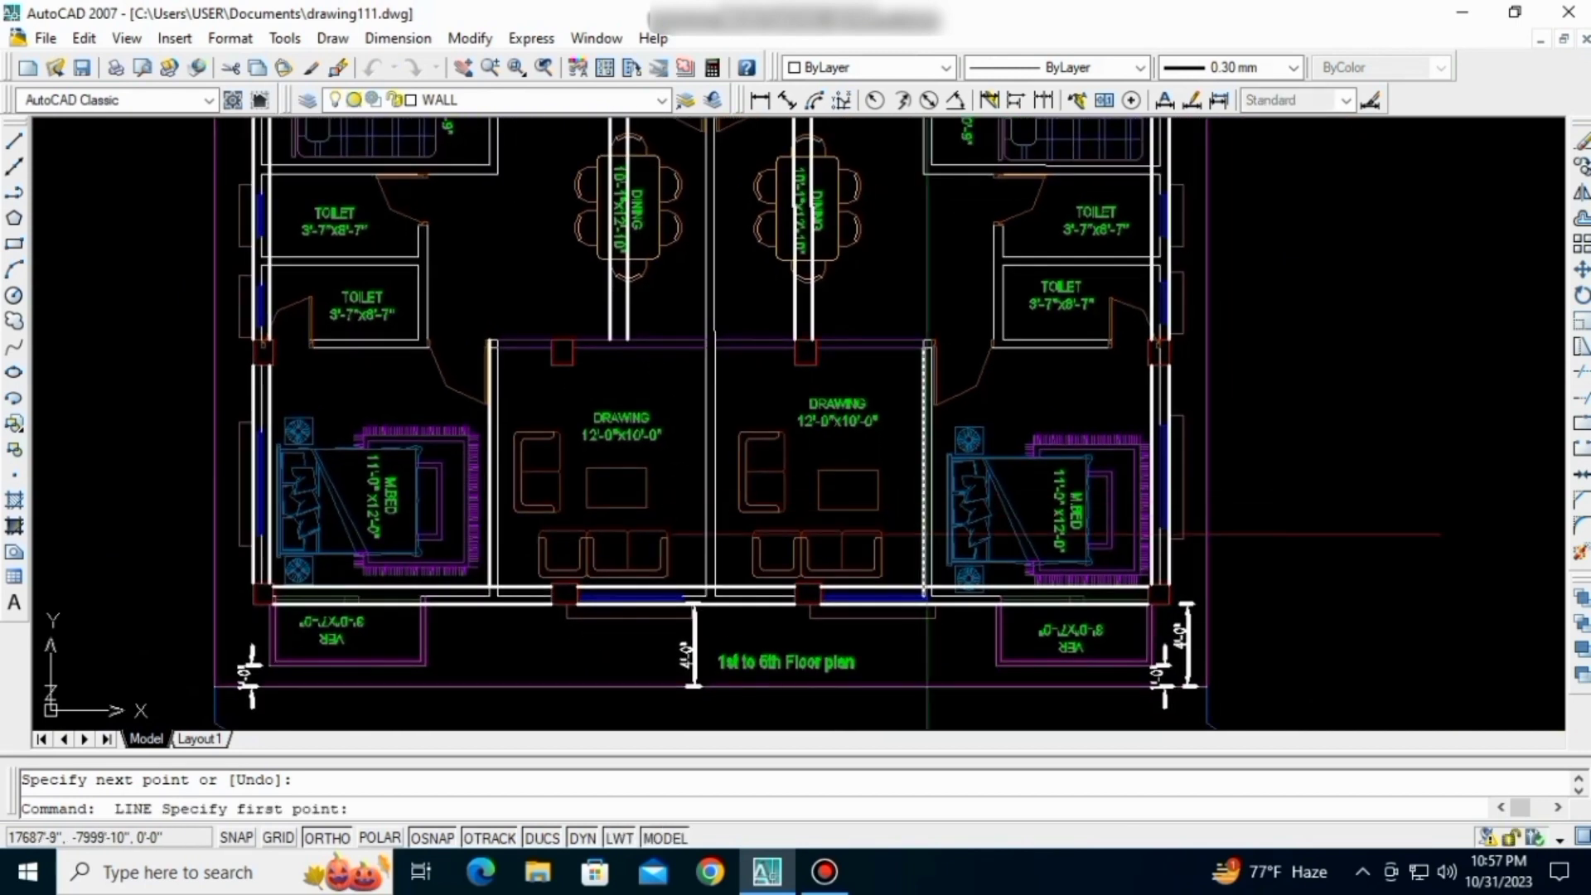
pyautogui.scroll(3, 928, 593)
pyautogui.click(916, 558)
pyautogui.moveTo(908, 327); pyautogui.dragTo(906, 361, button='middle')
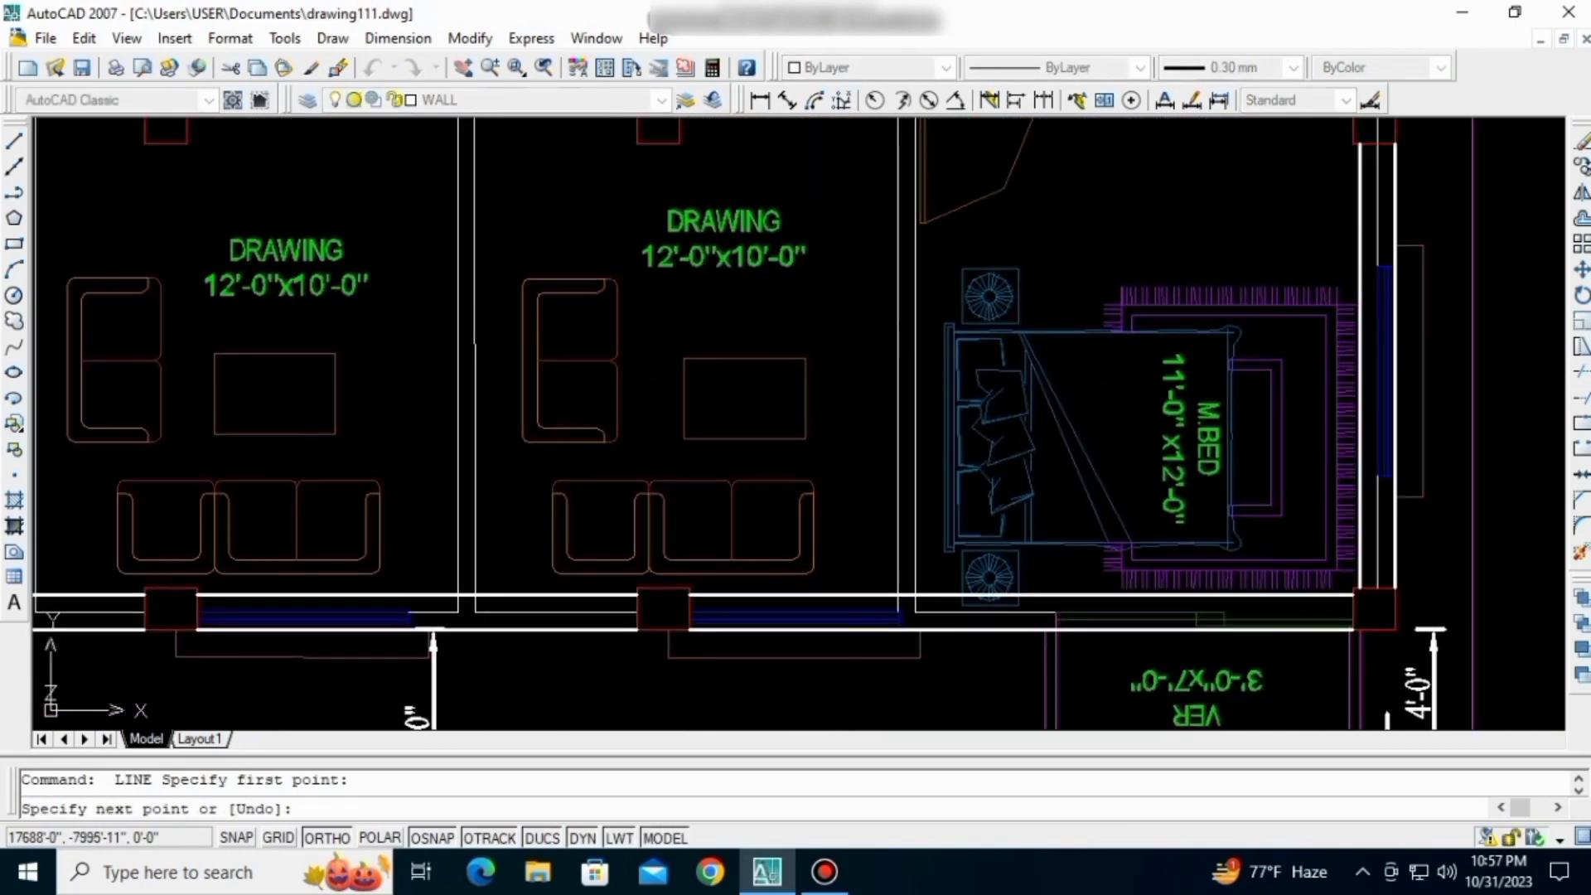
pyautogui.moveTo(954, 218); pyautogui.dragTo(903, 467, button='middle')
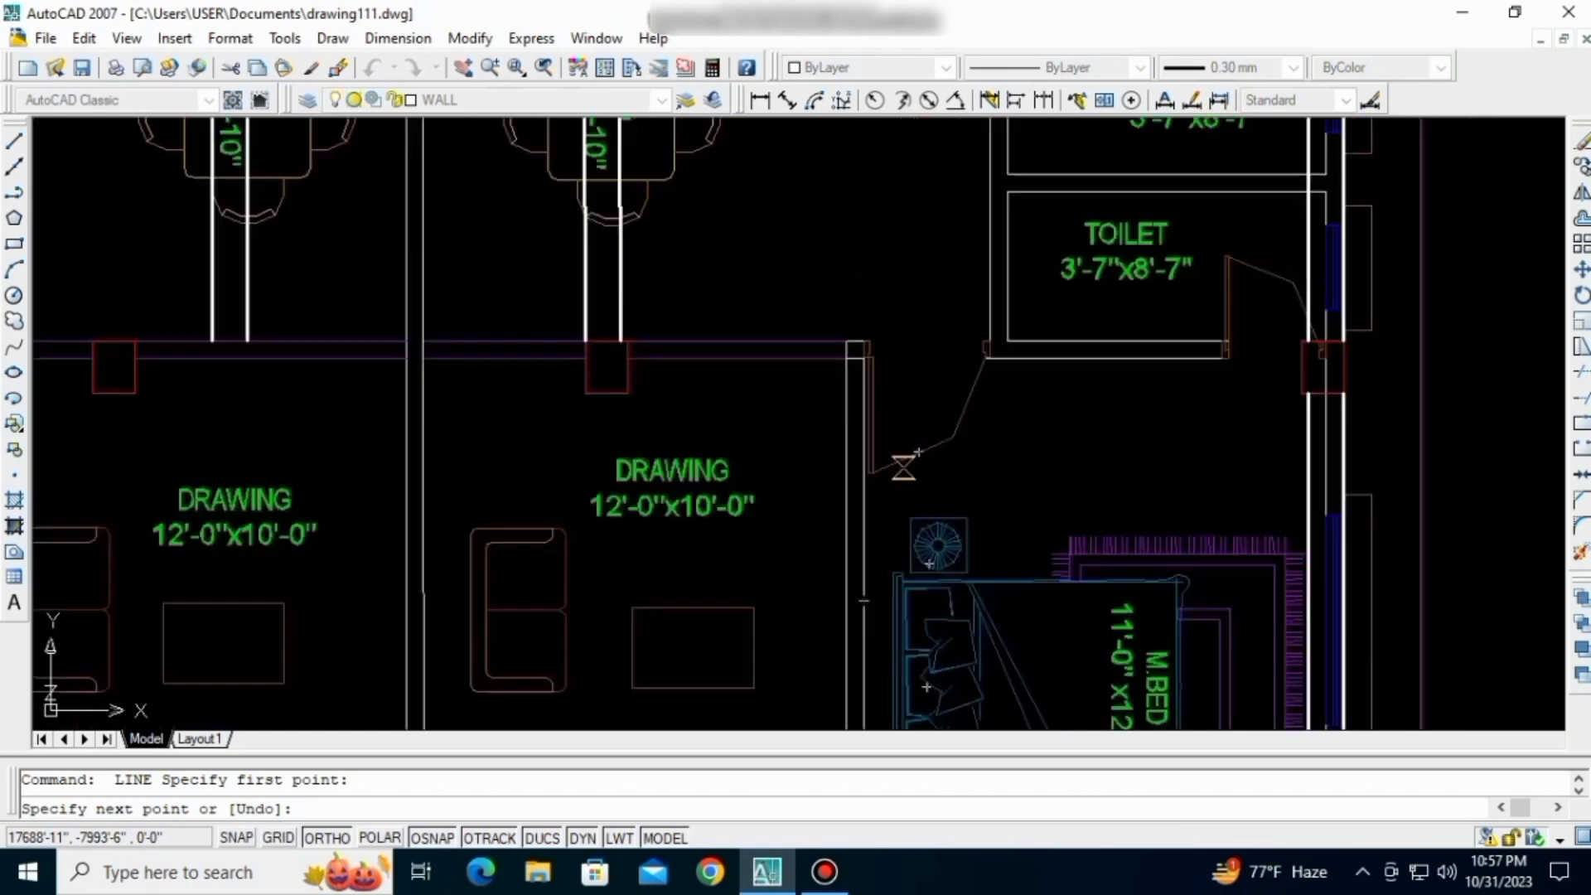
pyautogui.scroll(4, 903, 466)
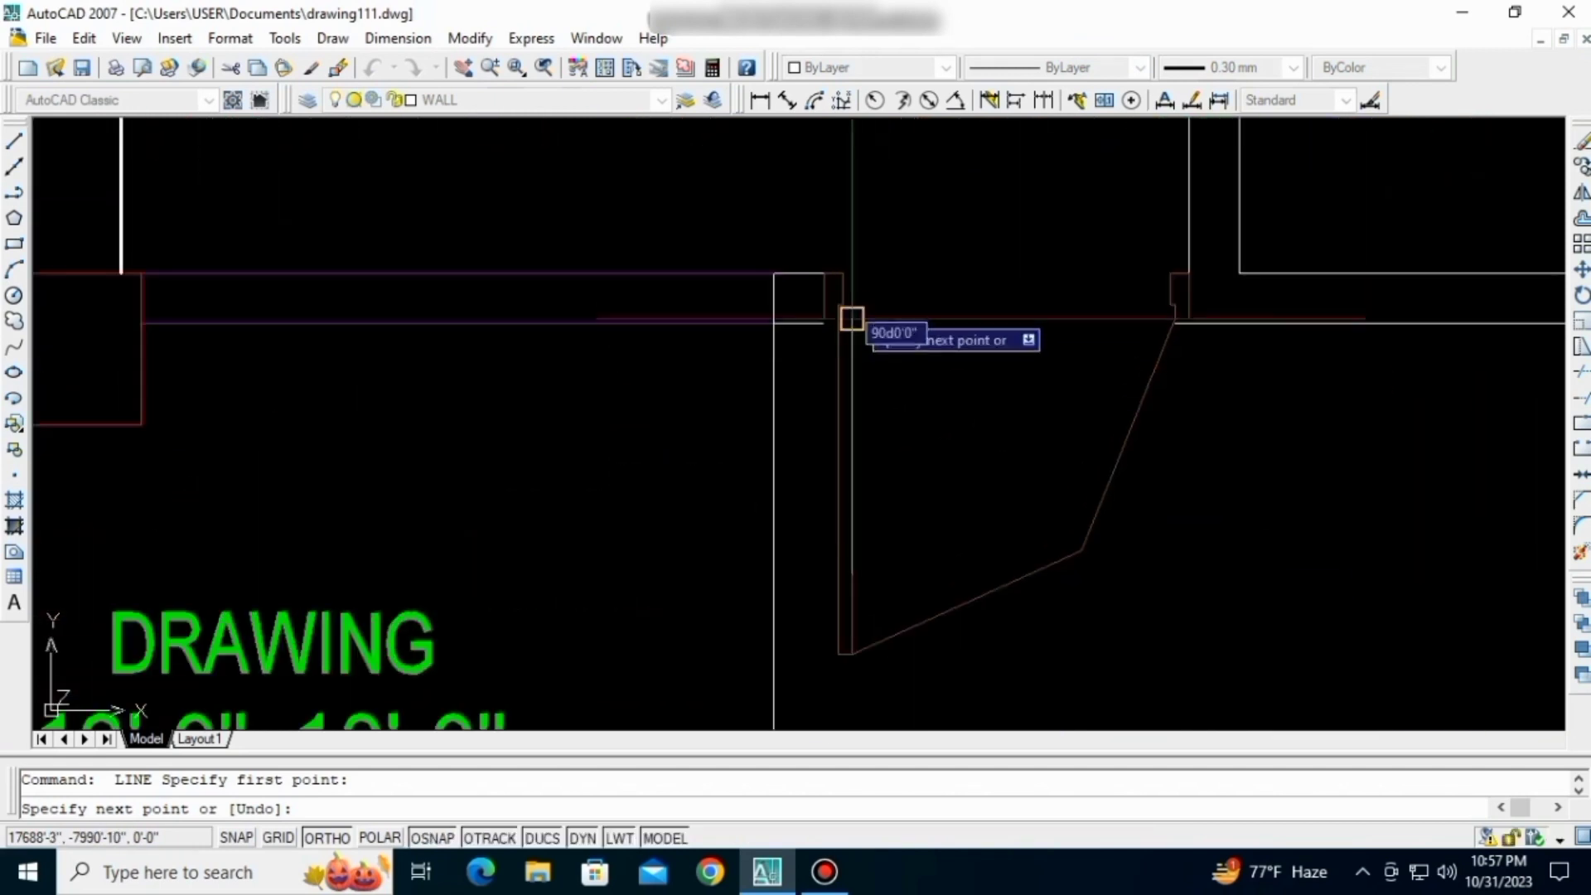
pyautogui.scroll(4, 819, 269)
pyautogui.click(816, 262)
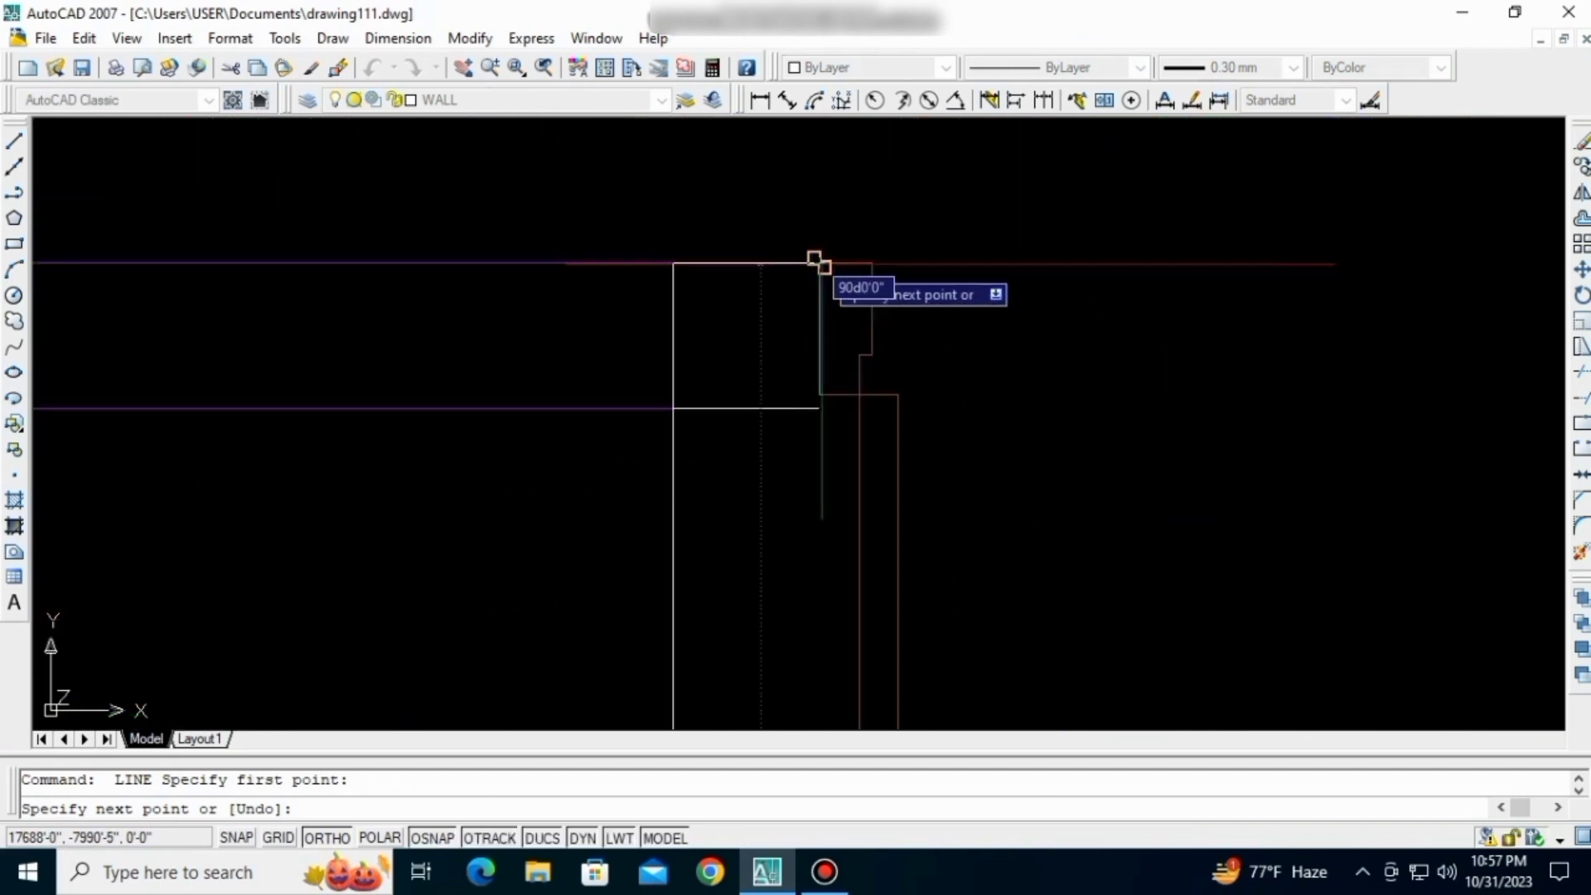
pyautogui.press('Return')
# - Offset the beam lines on both drawing rooms' outer side walls by 10 inches, towards the inside of the drawing rooms
pyautogui.scroll(-4, 861, 253)
pyautogui.moveTo(842, 326); pyautogui.dragTo(781, 350, button='middle')
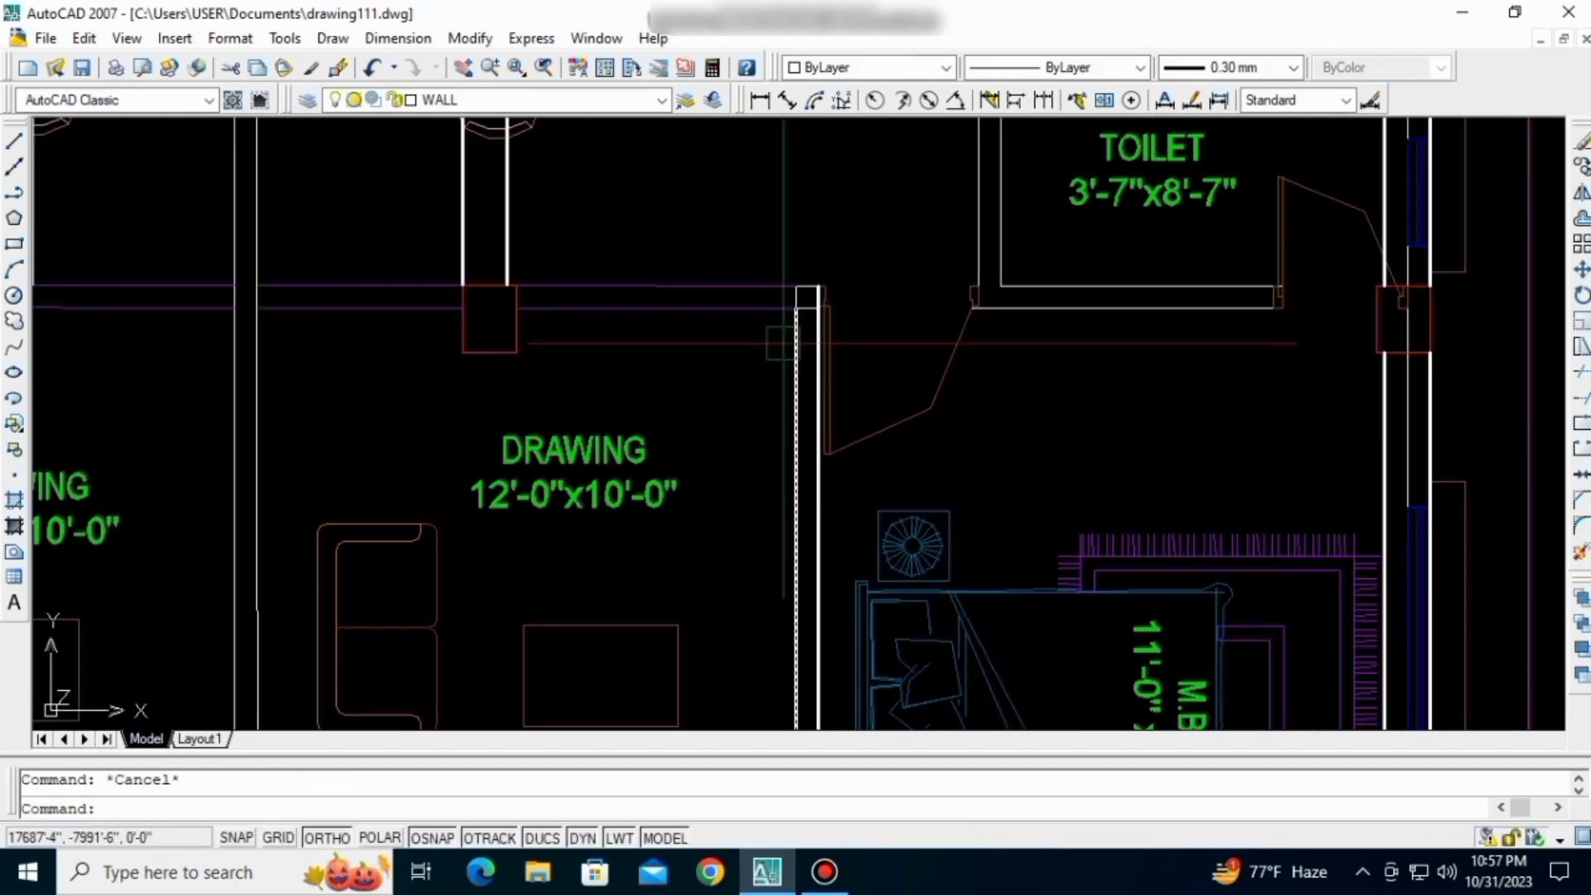
pyautogui.write('o')
pyautogui.press('Return')
pyautogui.write('10')
pyautogui.press('Return')
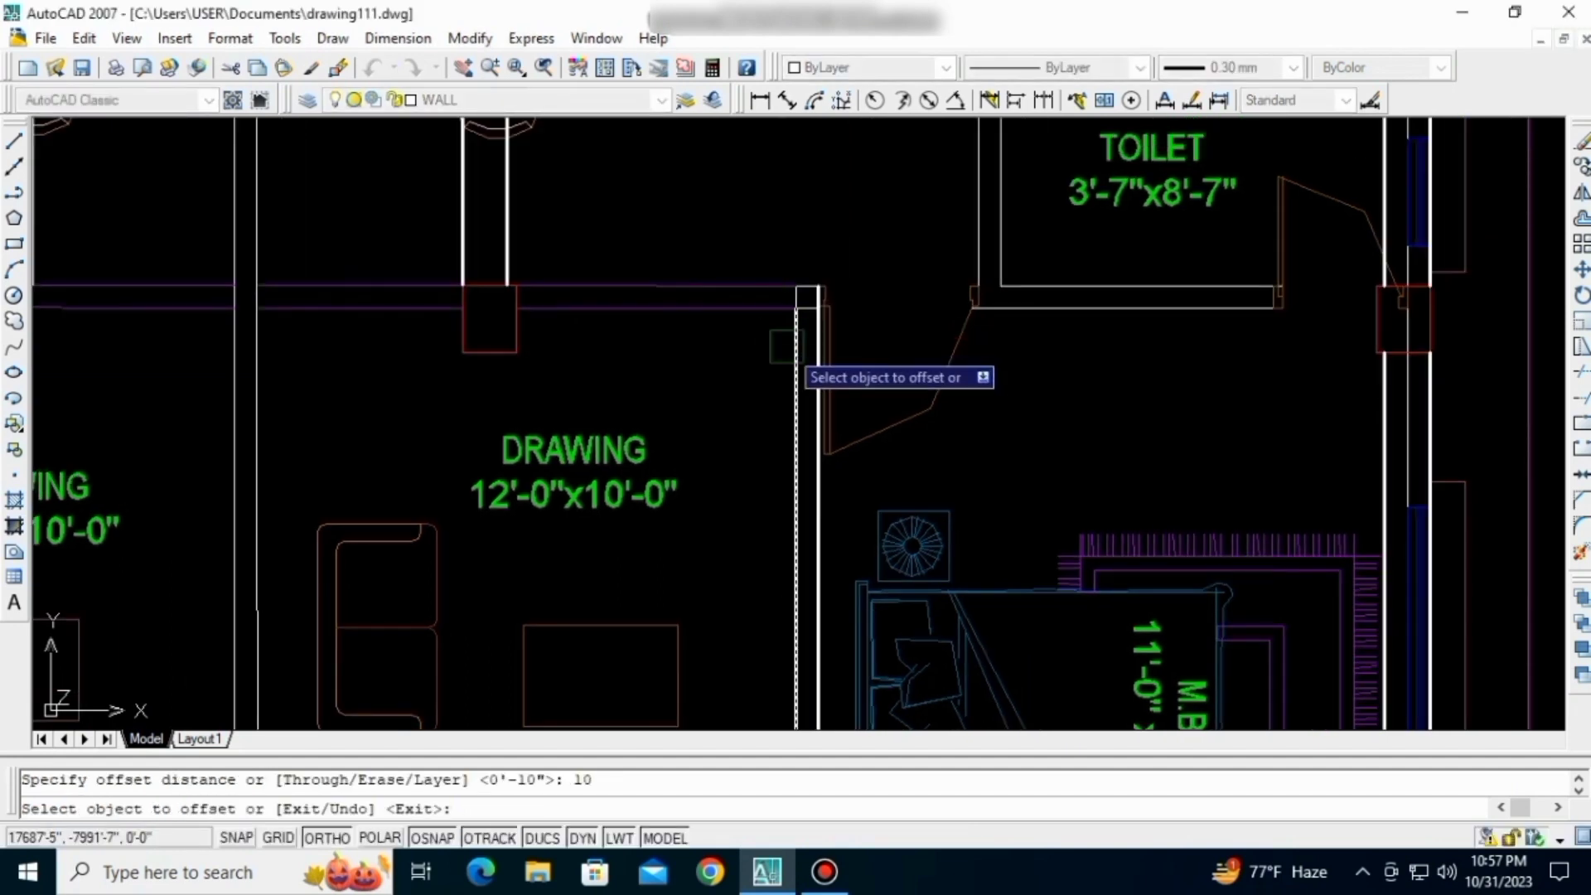
pyautogui.scroll(3, 806, 439)
pyautogui.click(822, 448)
pyautogui.click(683, 460)
pyautogui.scroll(-7, 733, 443)
pyautogui.scroll(2, 427, 434)
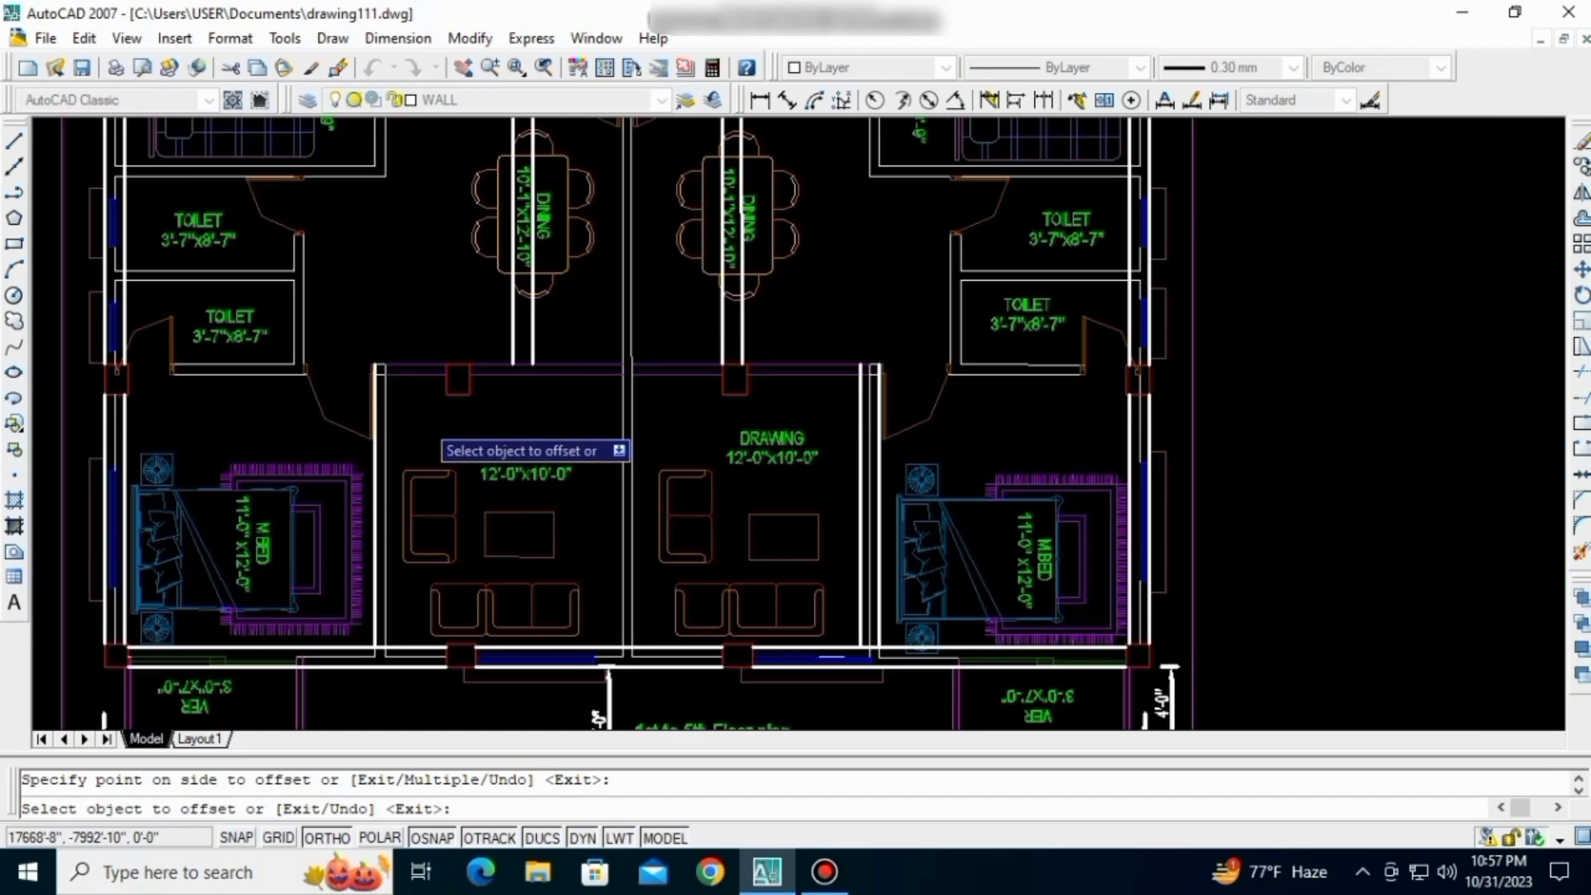
pyautogui.scroll(4, 377, 437)
pyautogui.scroll(-3, 642, 464)
pyautogui.scroll(3, 531, 406)
# - Examine the columns and beams across the floor plan for the cross beam position behind the drawing rooms
pyautogui.moveTo(547, 423); pyautogui.dragTo(547, 430, button='middle')
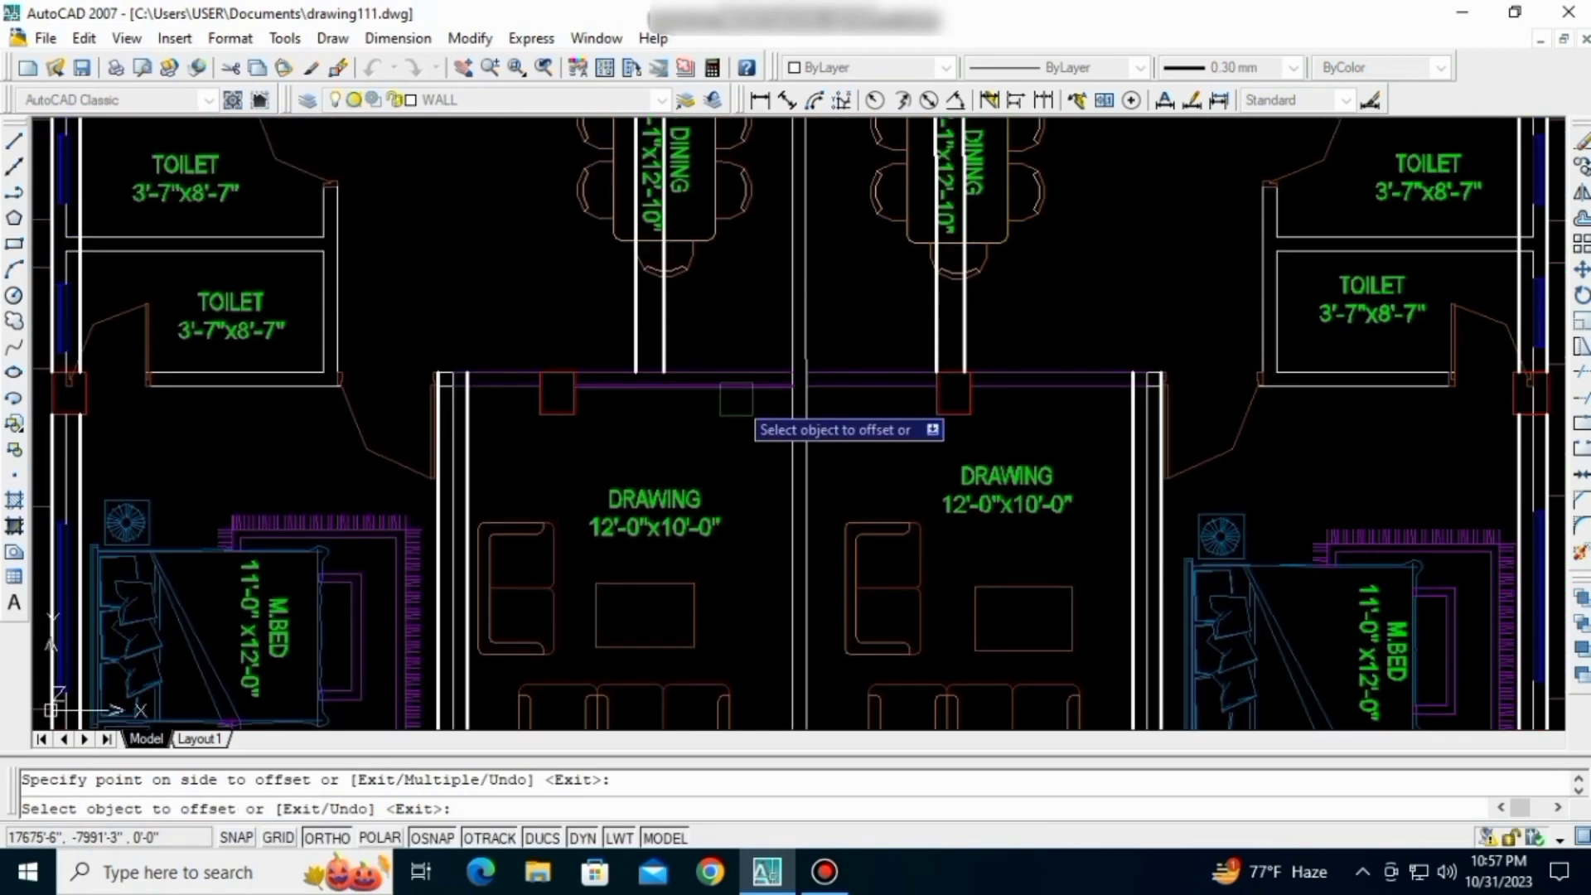
pyautogui.scroll(-7, 461, 486)
pyautogui.scroll(4, 565, 488)
pyautogui.scroll(3, 551, 500)
pyautogui.moveTo(769, 427); pyautogui.dragTo(739, 490, button='middle')
pyautogui.scroll(-4, 739, 490)
pyautogui.moveTo(755, 398); pyautogui.dragTo(736, 489, button='middle')
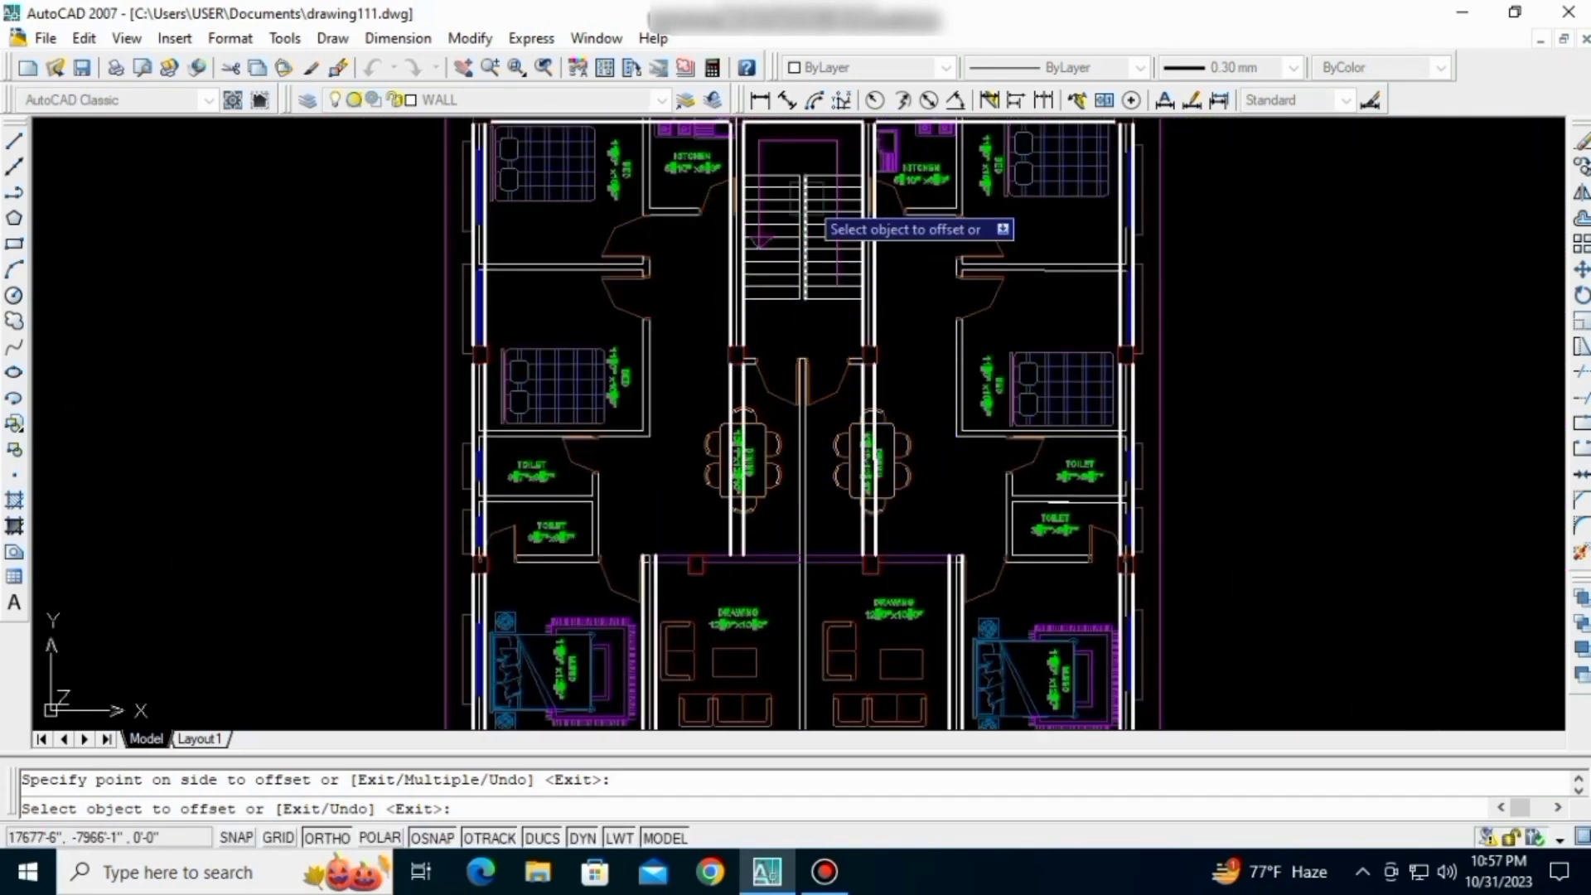
pyautogui.moveTo(793, 209); pyautogui.dragTo(793, 289, button='middle')
pyautogui.scroll(-2, 738, 617)
pyautogui.moveTo(738, 617); pyautogui.dragTo(738, 550, button='middle')
pyautogui.scroll(2, 756, 439)
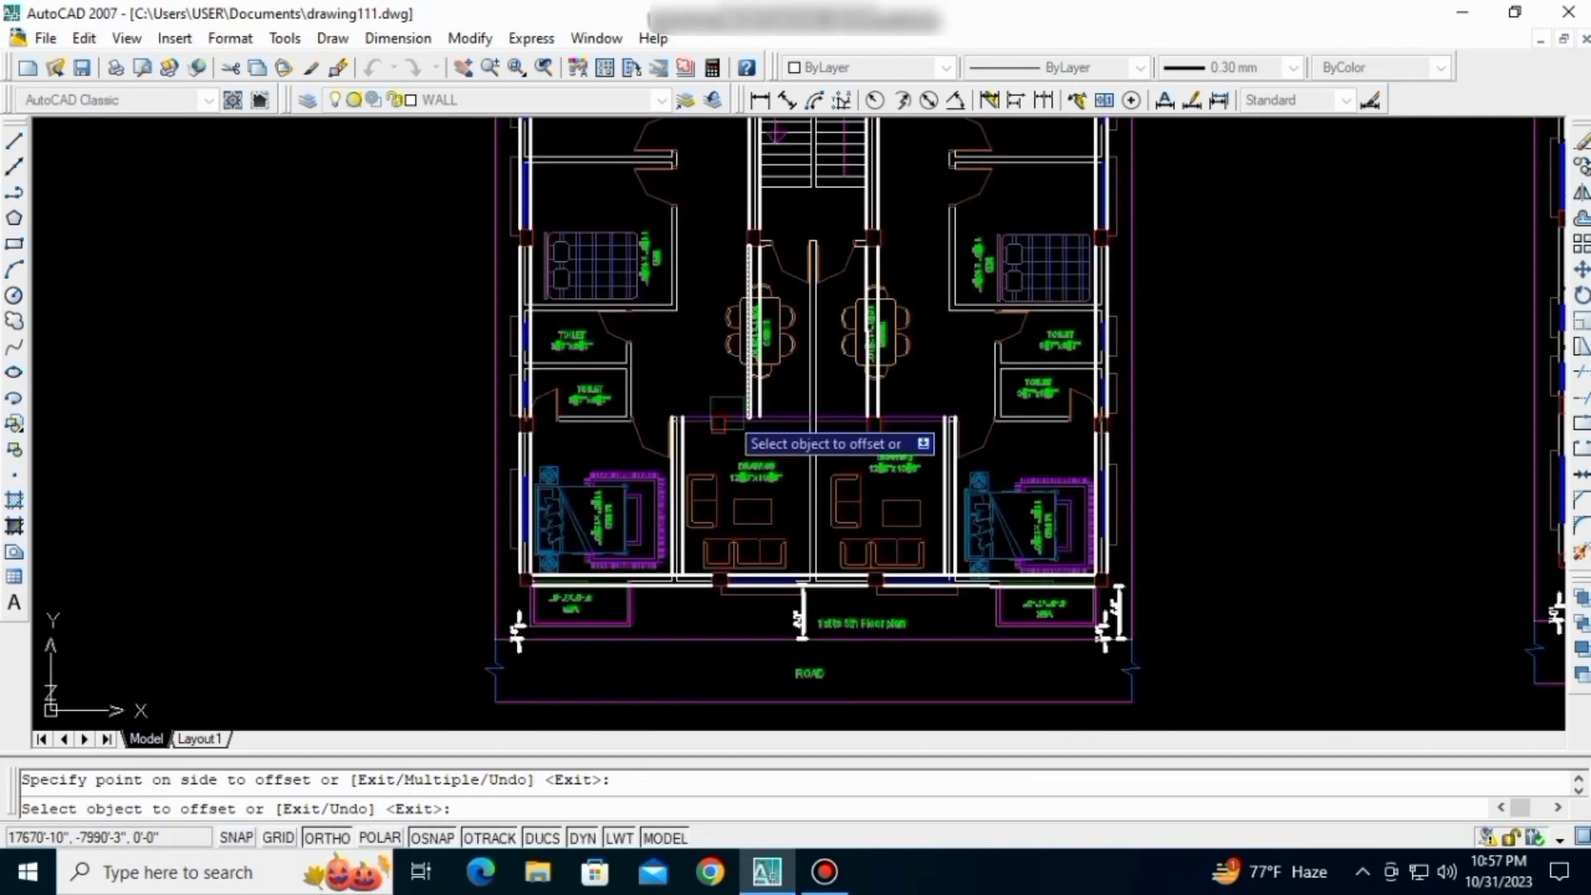
pyautogui.moveTo(763, 548); pyautogui.dragTo(721, 678, button='middle')
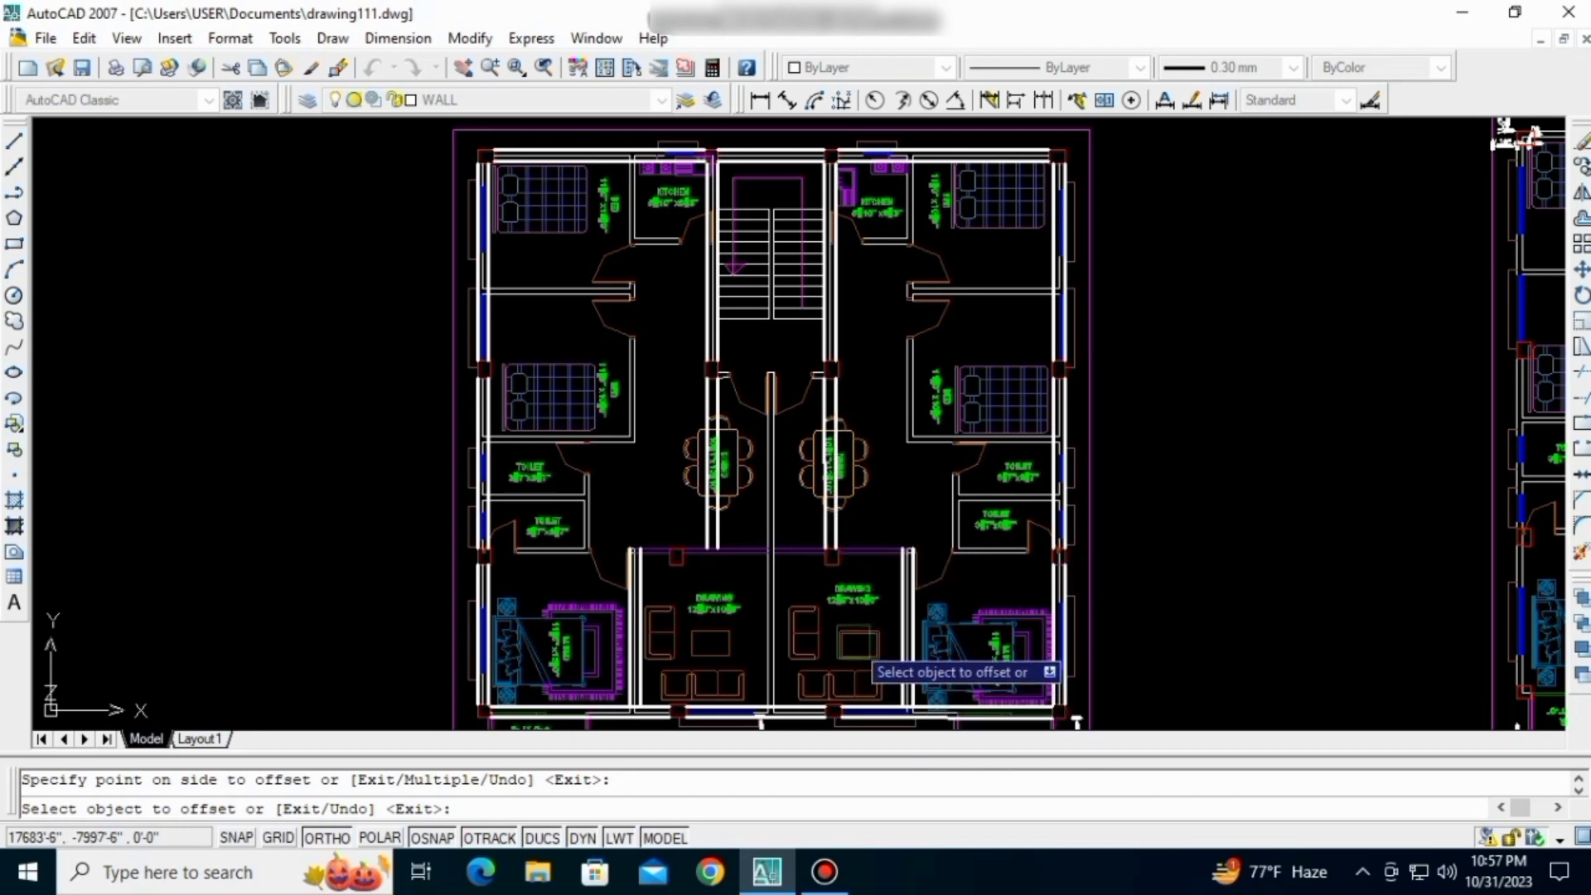
pyautogui.moveTo(866, 661); pyautogui.dragTo(914, 588, button='middle')
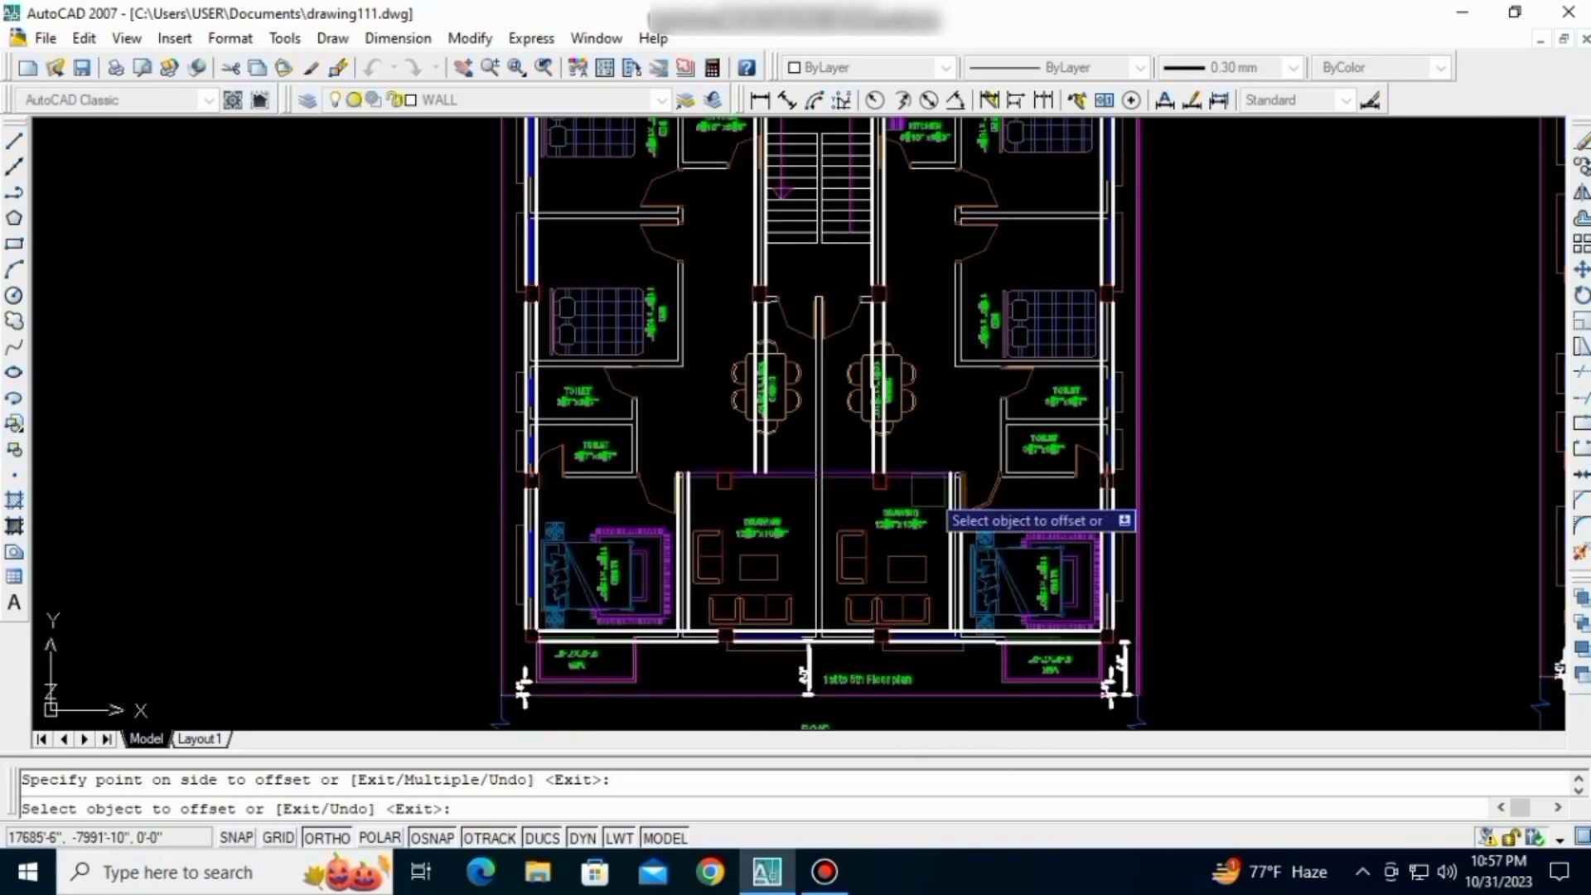
pyautogui.scroll(3, 580, 493)
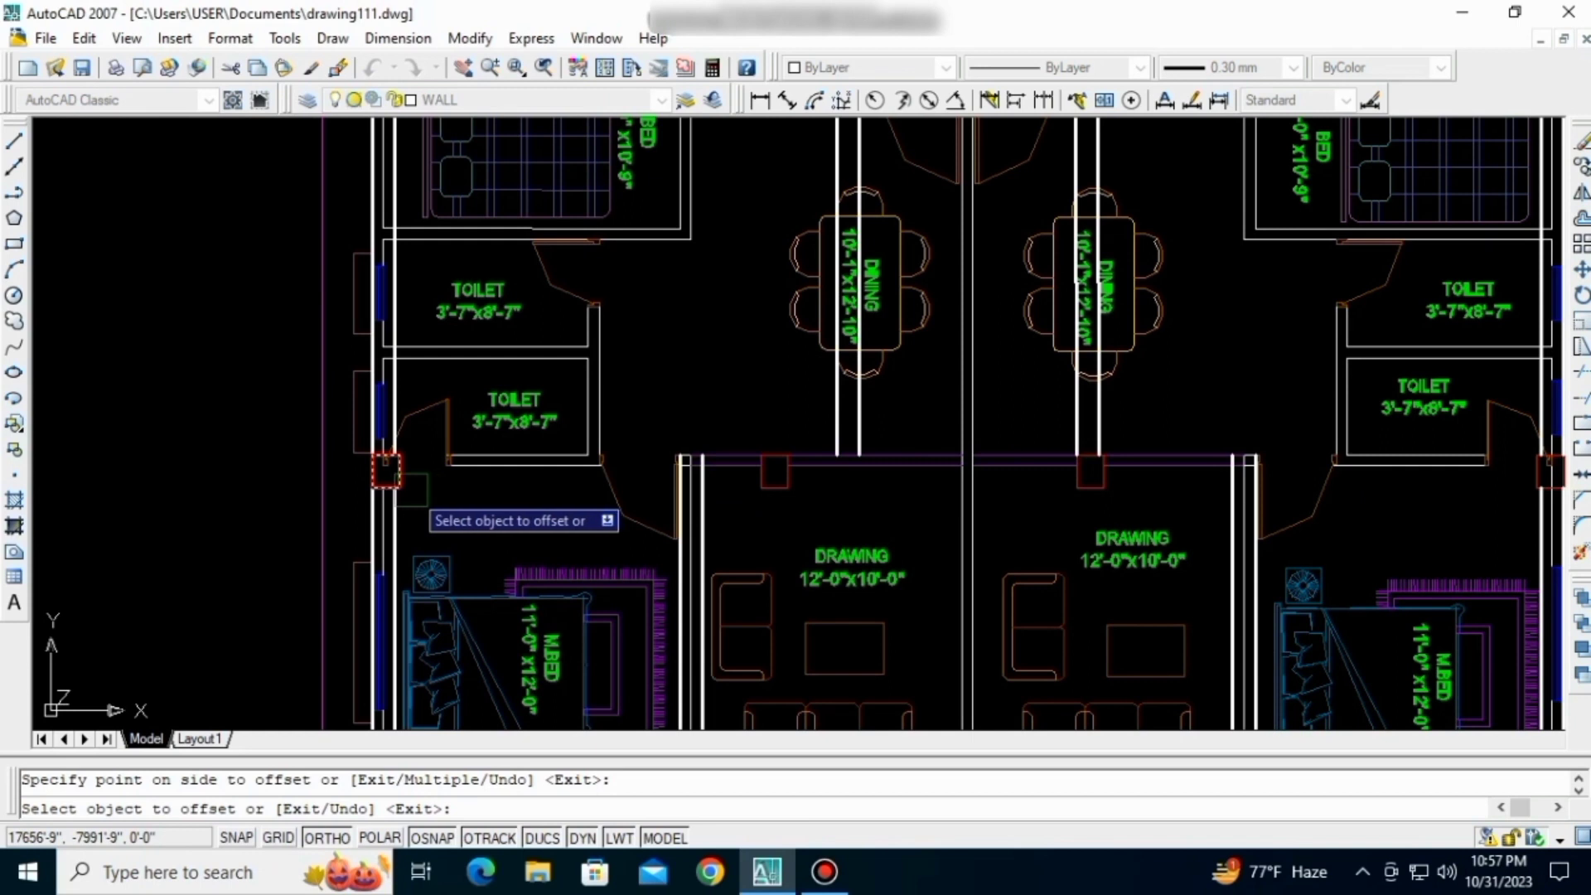
pyautogui.scroll(2, 411, 490)
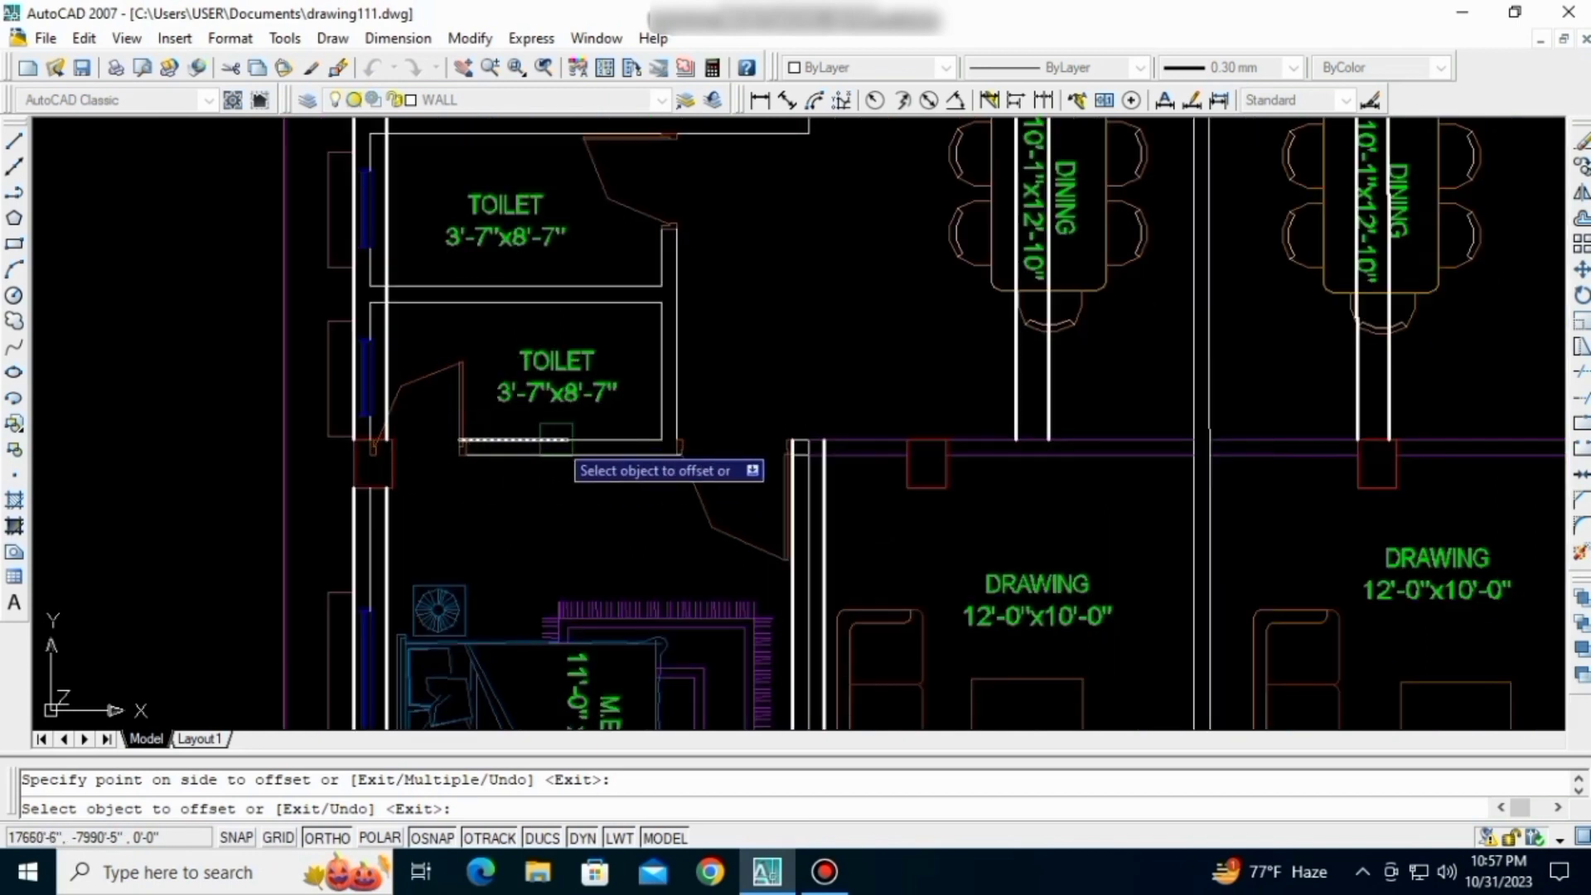
# - Draw a horizontal beam line from the left outer column beside the toilet to the left drawing room's rear column
pyautogui.press('Escape')
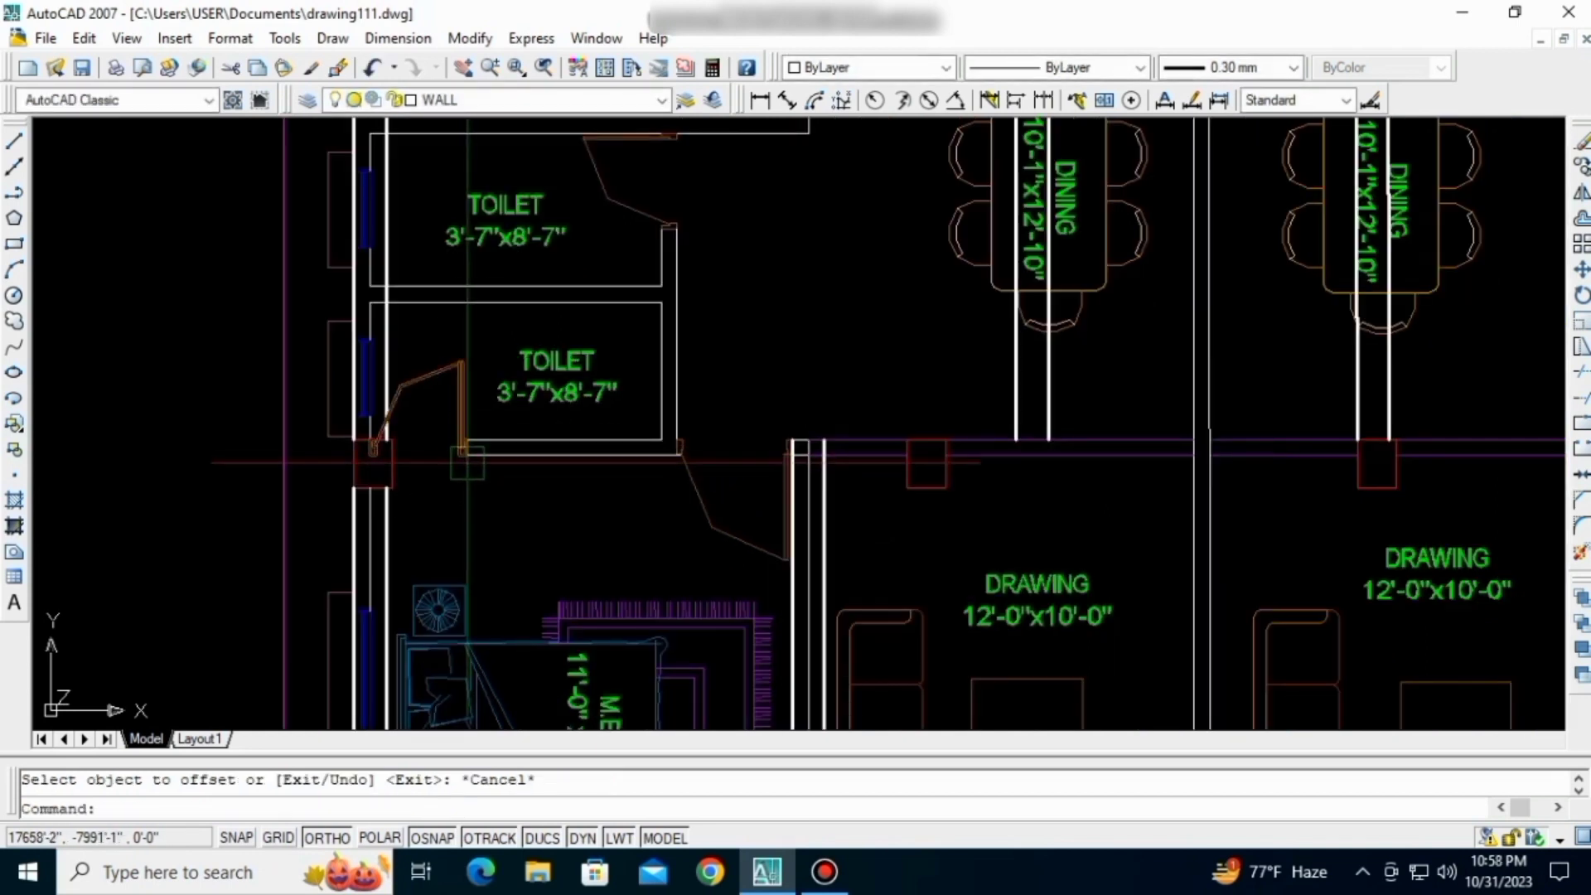
pyautogui.write('l')
pyautogui.press('Return')
pyautogui.scroll(3, 419, 460)
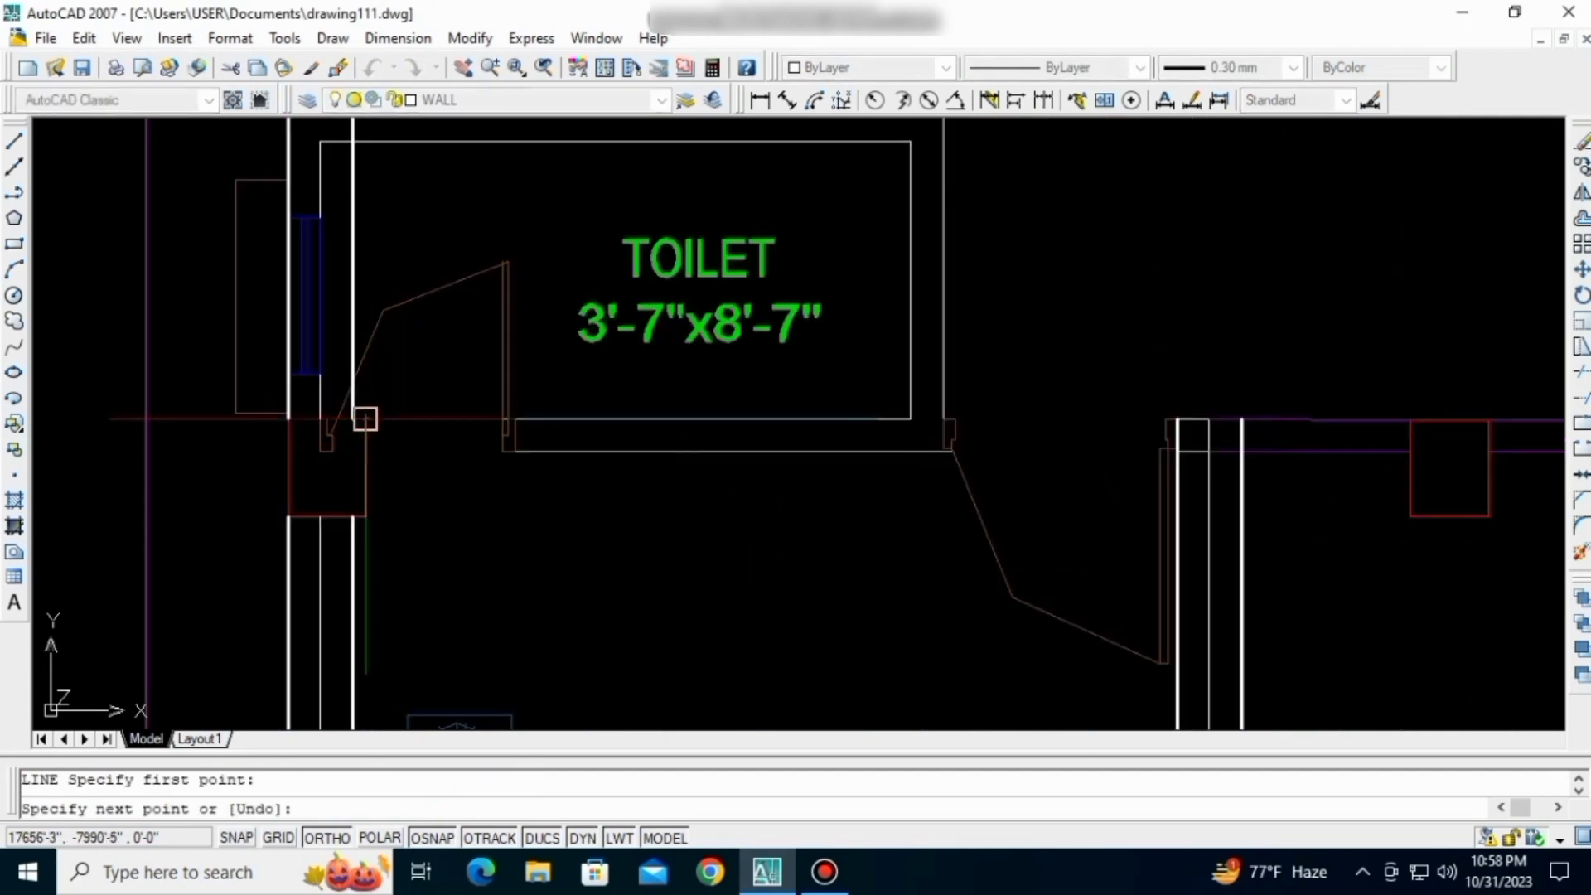
pyautogui.scroll(-4, 955, 468)
pyautogui.moveTo(1076, 474); pyautogui.dragTo(770, 475, button='middle')
pyautogui.scroll(3, 1011, 465)
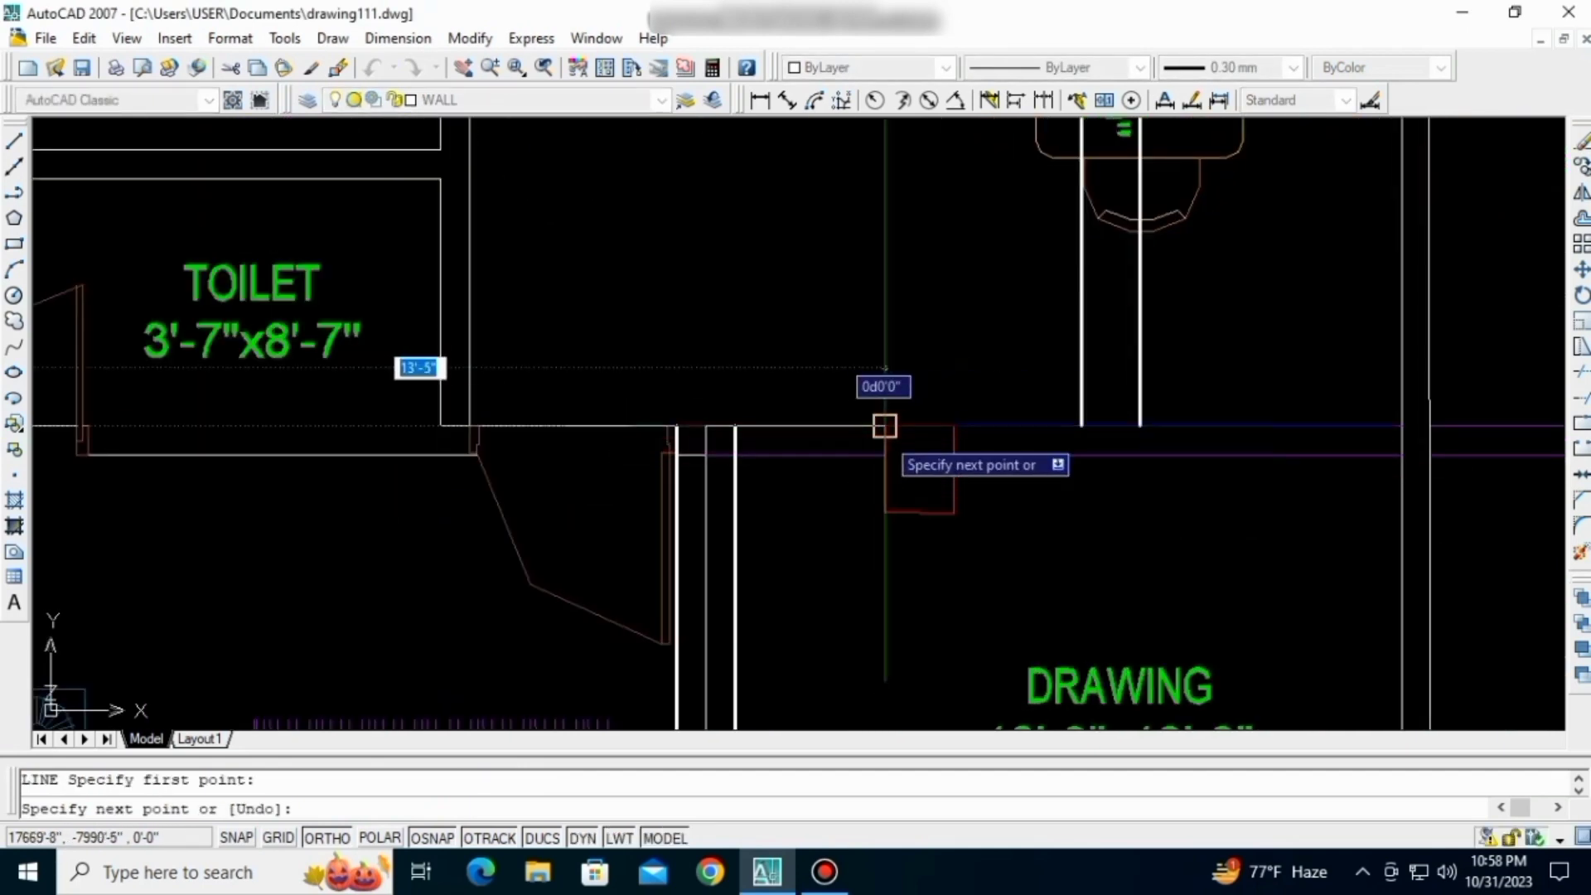
pyautogui.click(883, 426)
pyautogui.press('Return')
# - Draw a horizontal beam line between the rear columns of the two drawing rooms
pyautogui.press('Return')
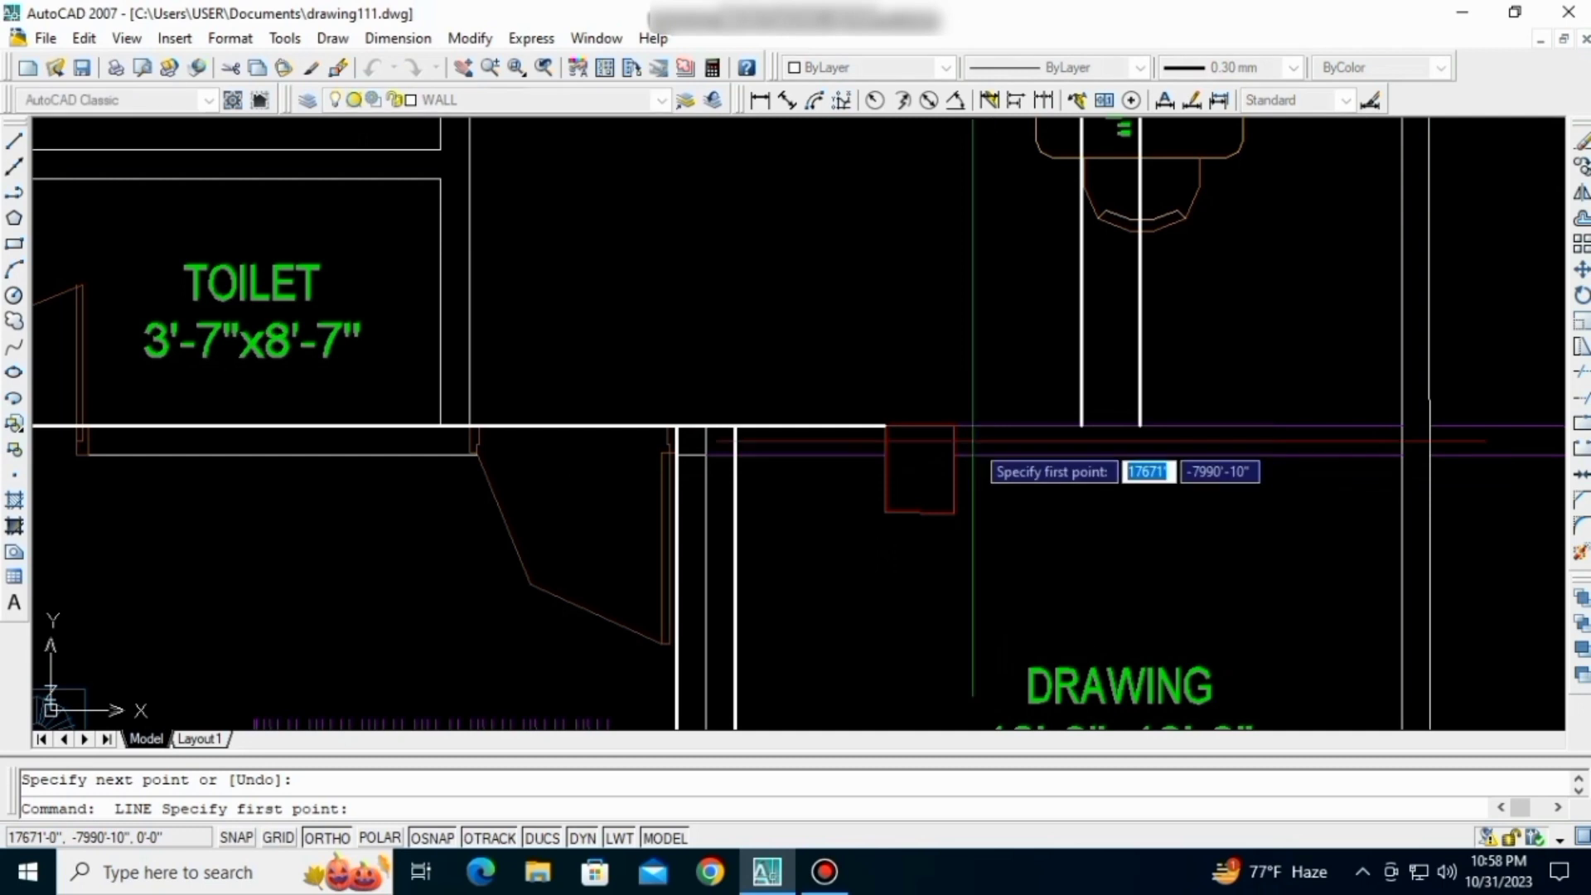
pyautogui.click(955, 426)
pyautogui.moveTo(1143, 453); pyautogui.dragTo(384, 470, button='middle')
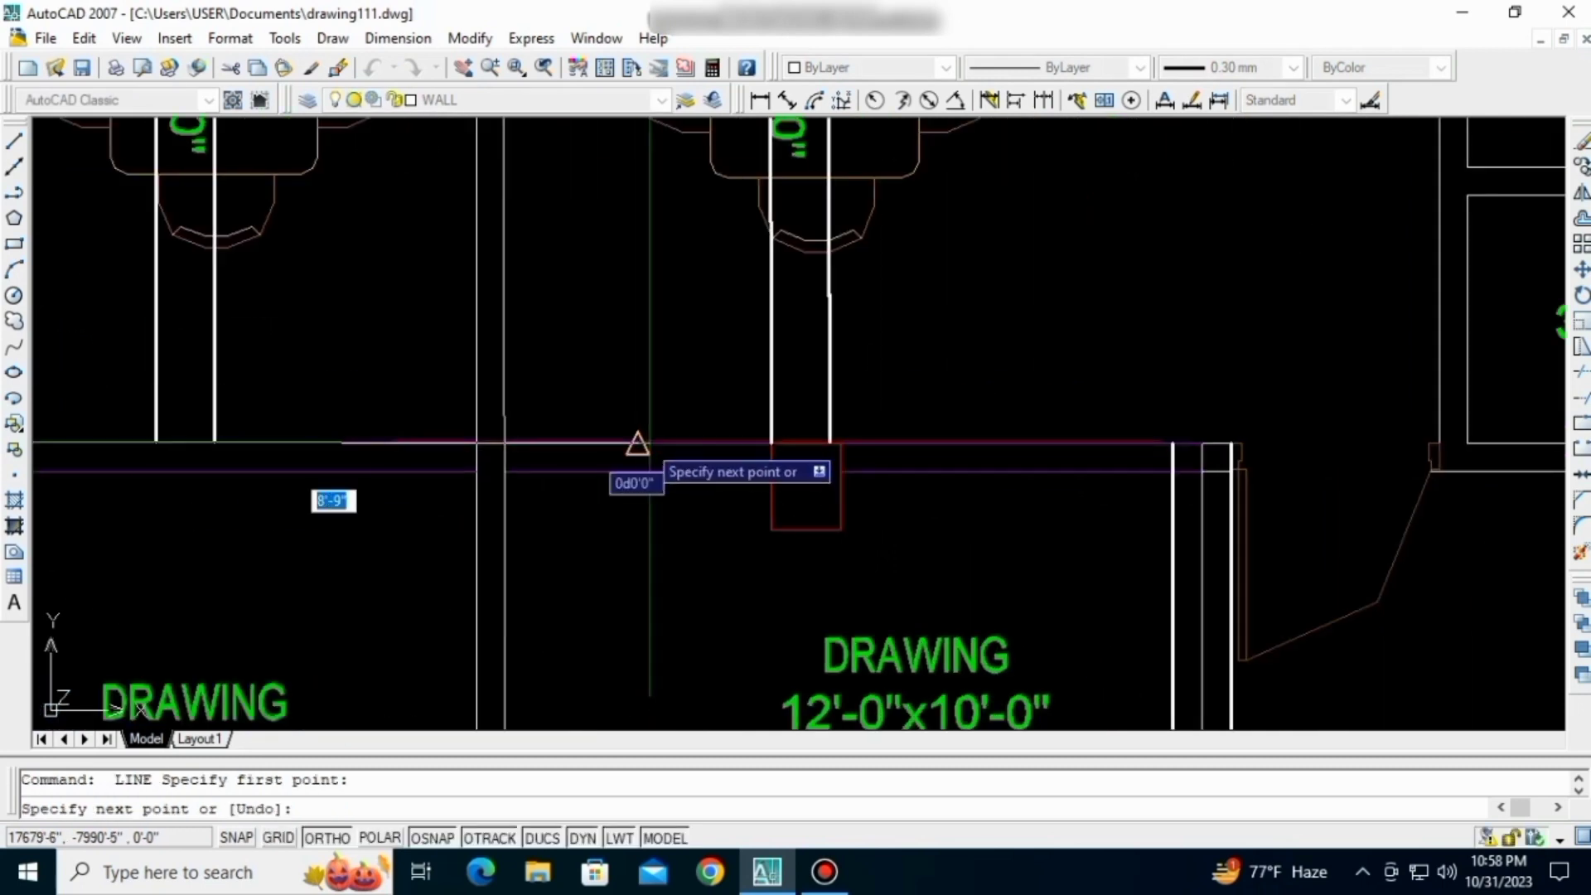
pyautogui.click(771, 442)
pyautogui.press('Return')
# - Draw a horizontal beam line from the right drawing room's rear column to the right outer column beside the toilet
pyautogui.press('Return')
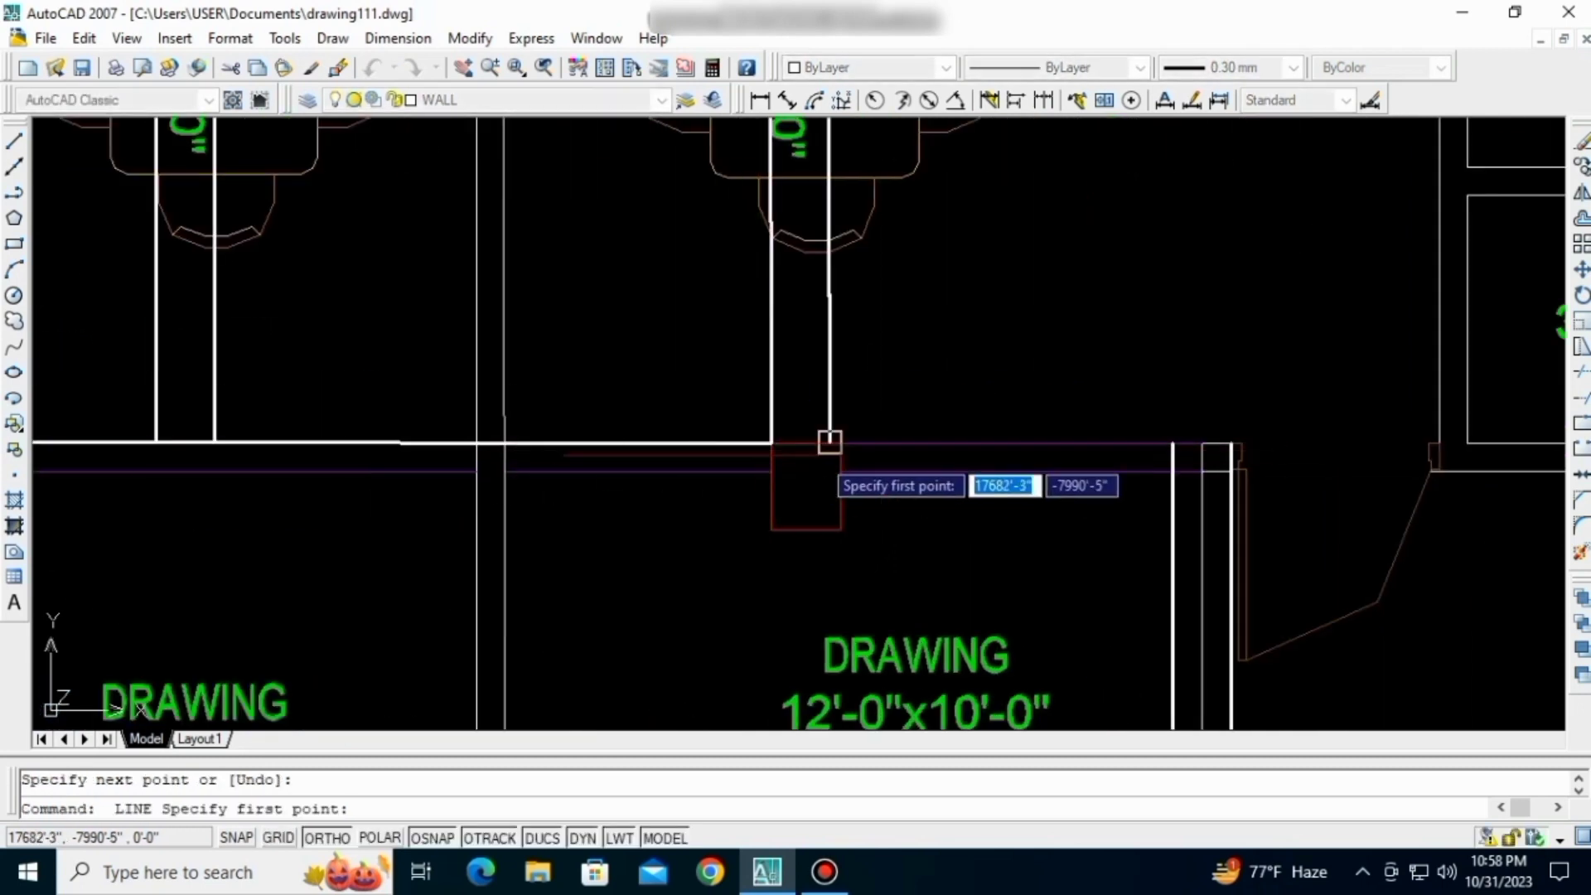
pyautogui.scroll(-4, 278, 497)
pyautogui.scroll(6, 539, 494)
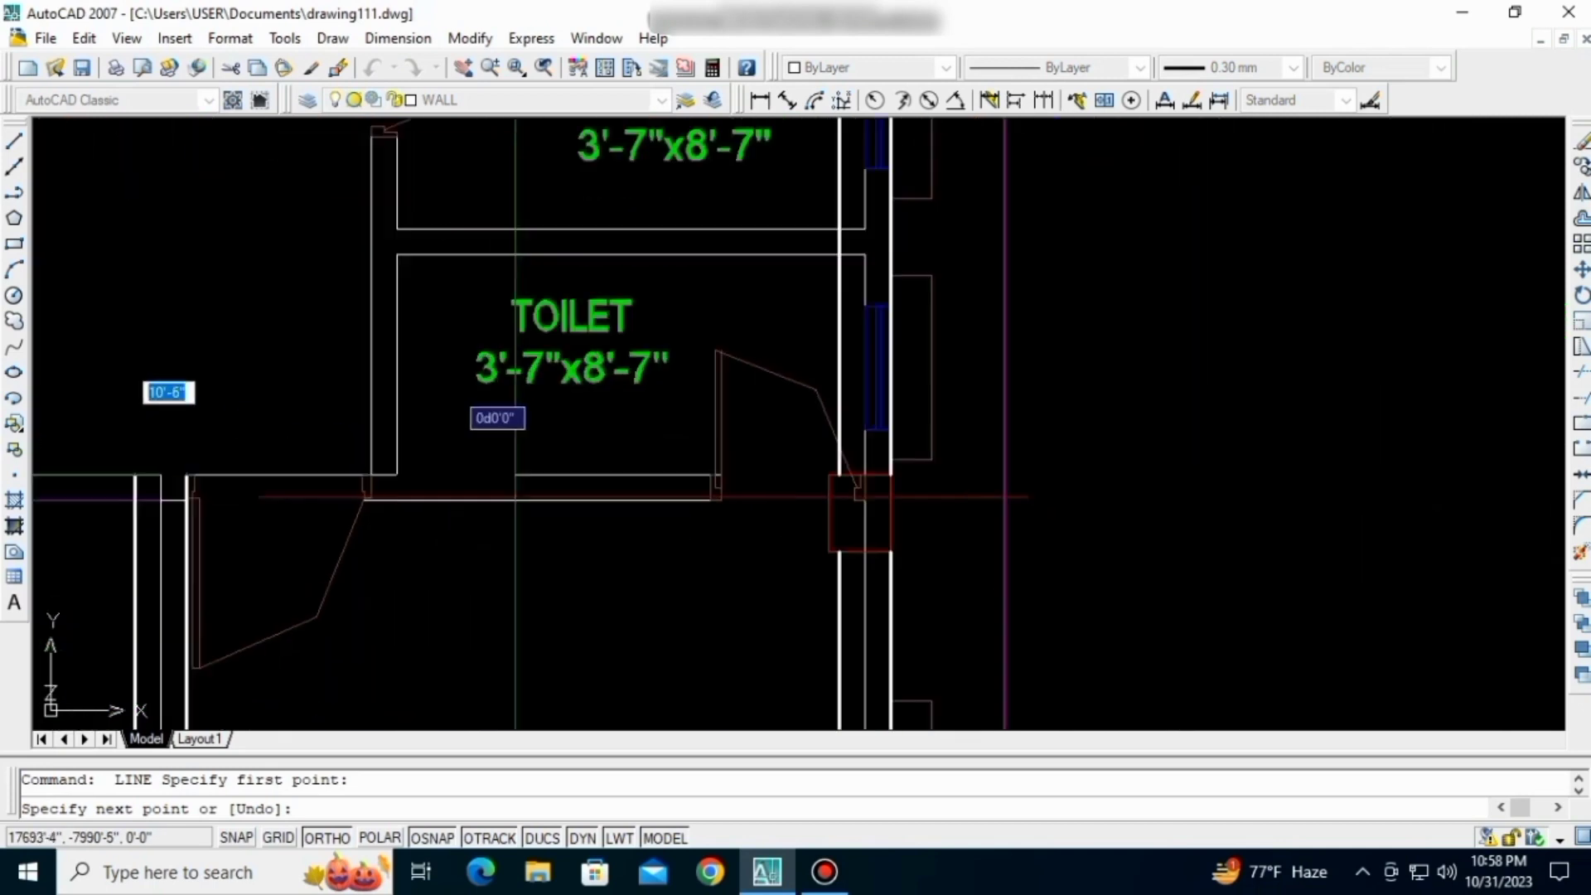
pyautogui.click(931, 470)
pyautogui.press('Return')
# - Offset the left segment of the horizontal beam line by 10 inches, towards the master bedroom
pyautogui.scroll(-2, 627, 493)
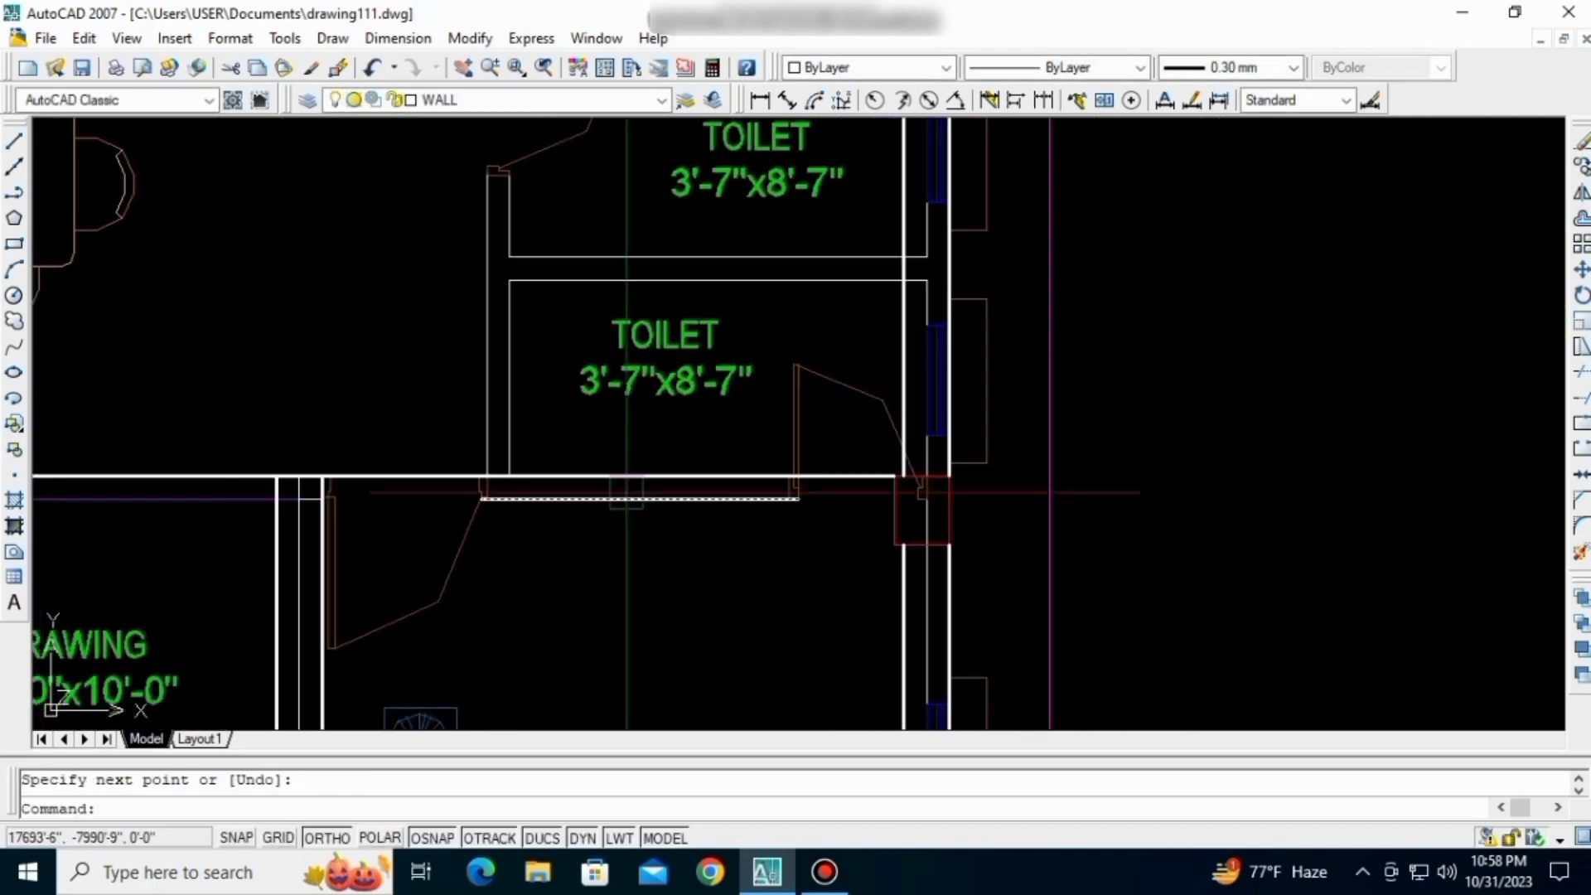
pyautogui.scroll(3, 652, 480)
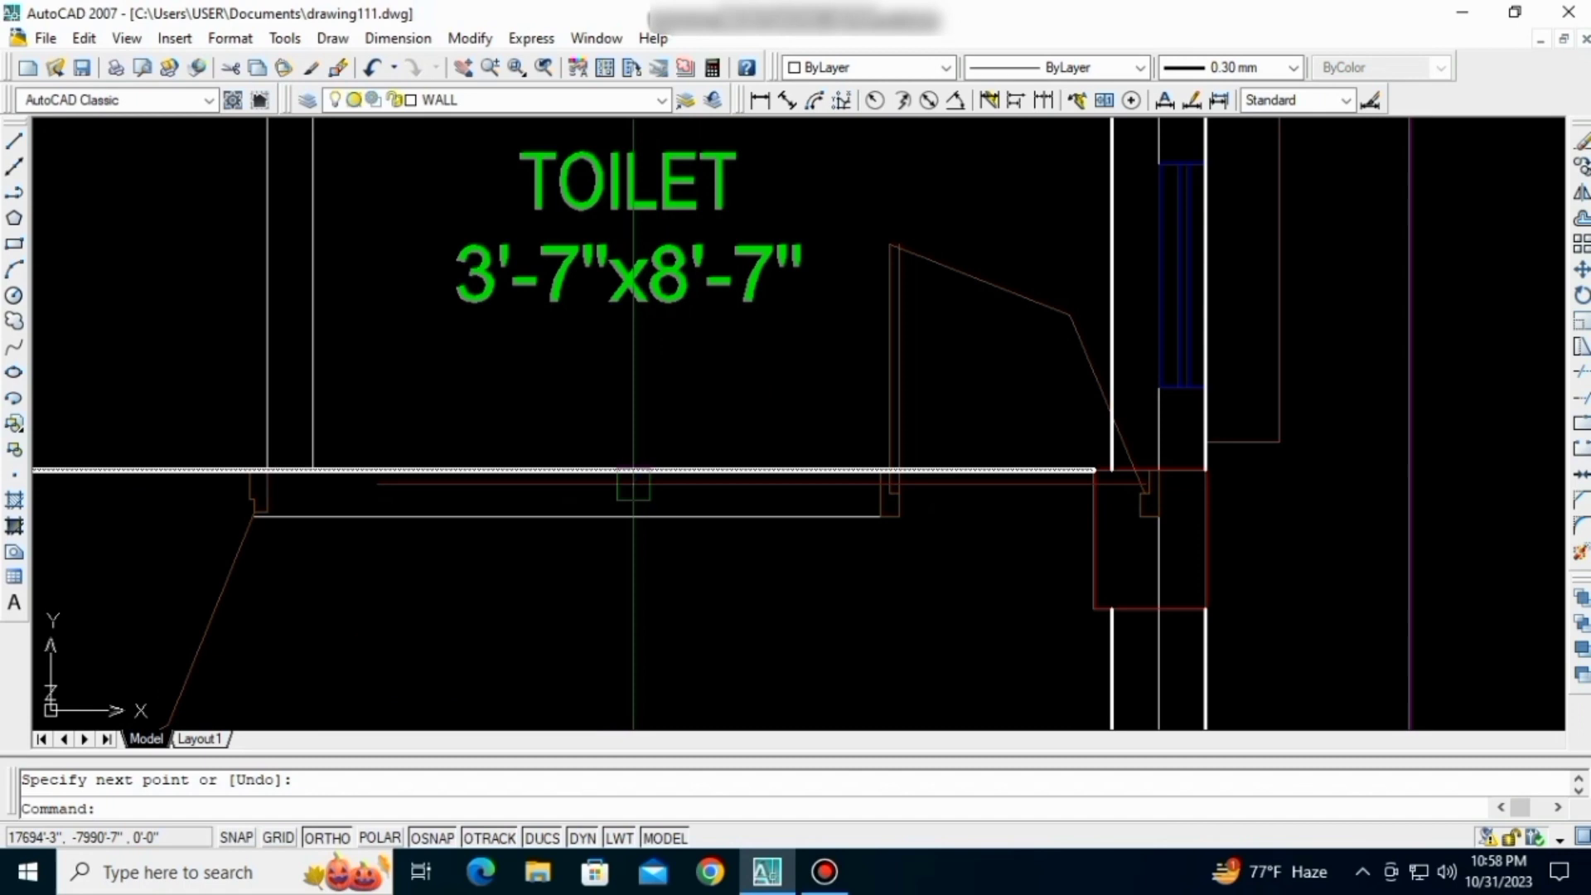
pyautogui.moveTo(580, 475); pyautogui.dragTo(818, 478, button='middle')
pyautogui.moveTo(481, 482); pyautogui.dragTo(954, 477, button='middle')
pyautogui.moveTo(157, 494); pyautogui.dragTo(940, 480, button='middle')
pyautogui.scroll(-4, 935, 480)
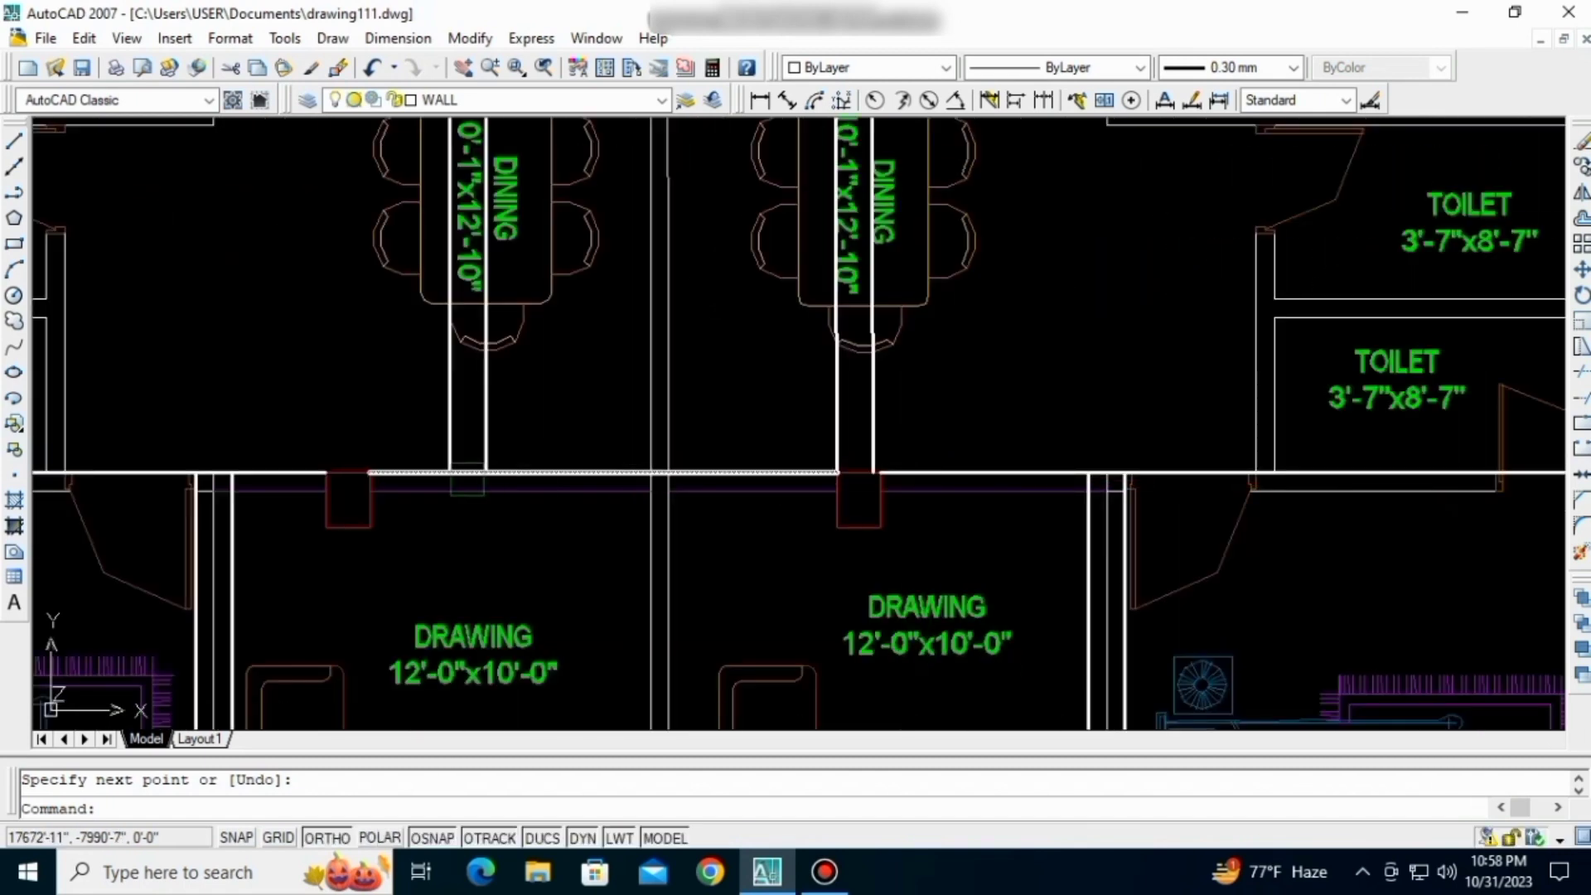
pyautogui.moveTo(439, 477); pyautogui.dragTo(1030, 484, button='middle')
pyautogui.moveTo(676, 500); pyautogui.dragTo(610, 485, button='middle')
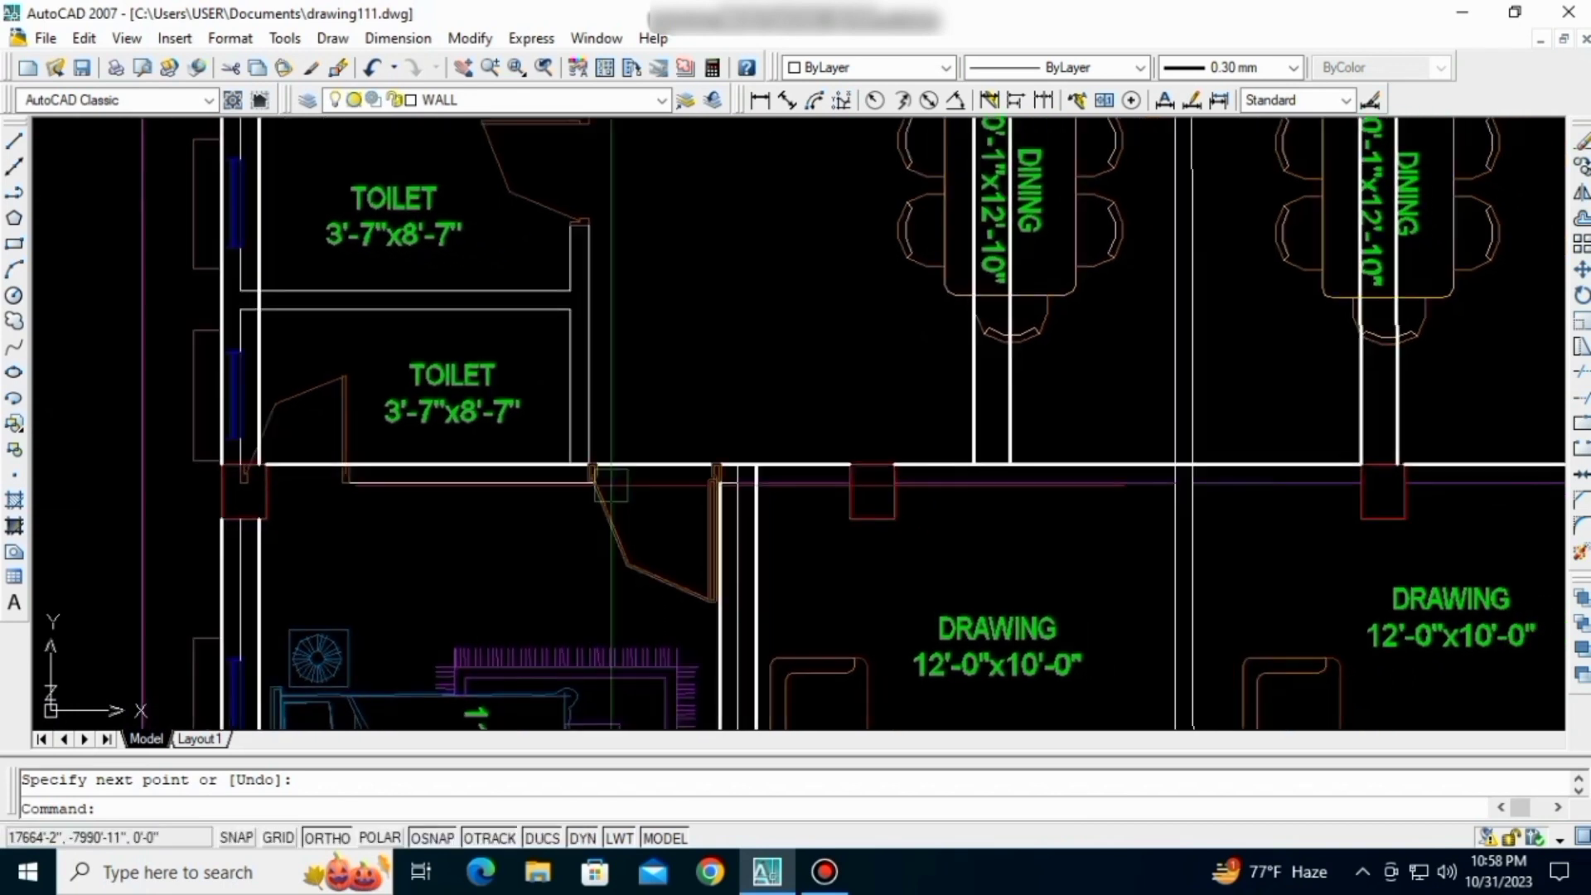
pyautogui.write('o')
pyautogui.press('Return')
pyautogui.write('10')
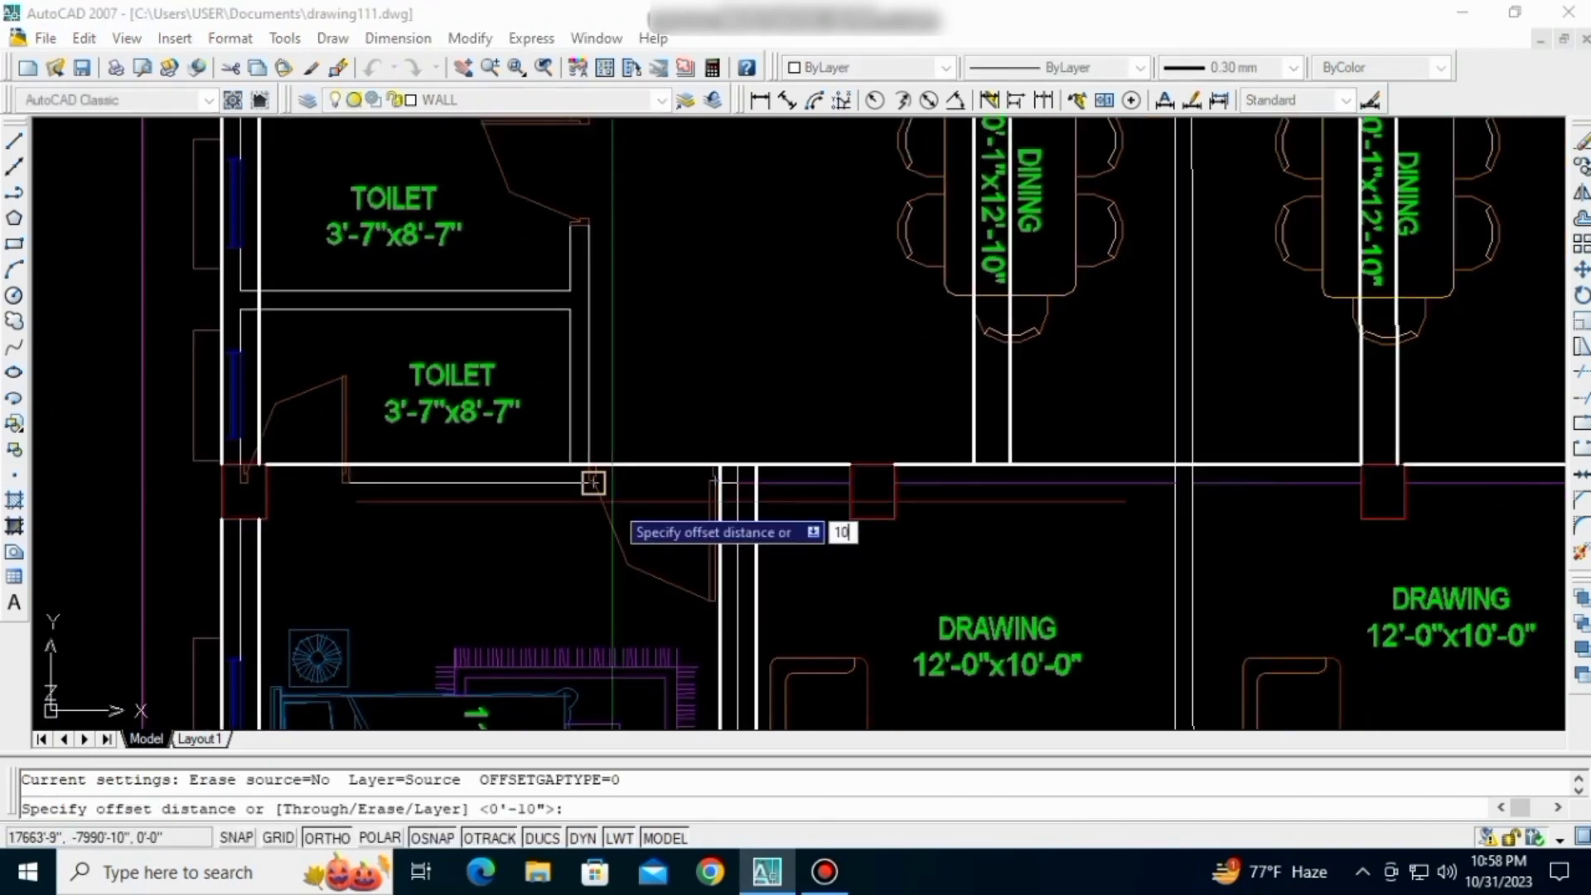
pyautogui.press('Return')
pyautogui.click(613, 464)
pyautogui.click(636, 539)
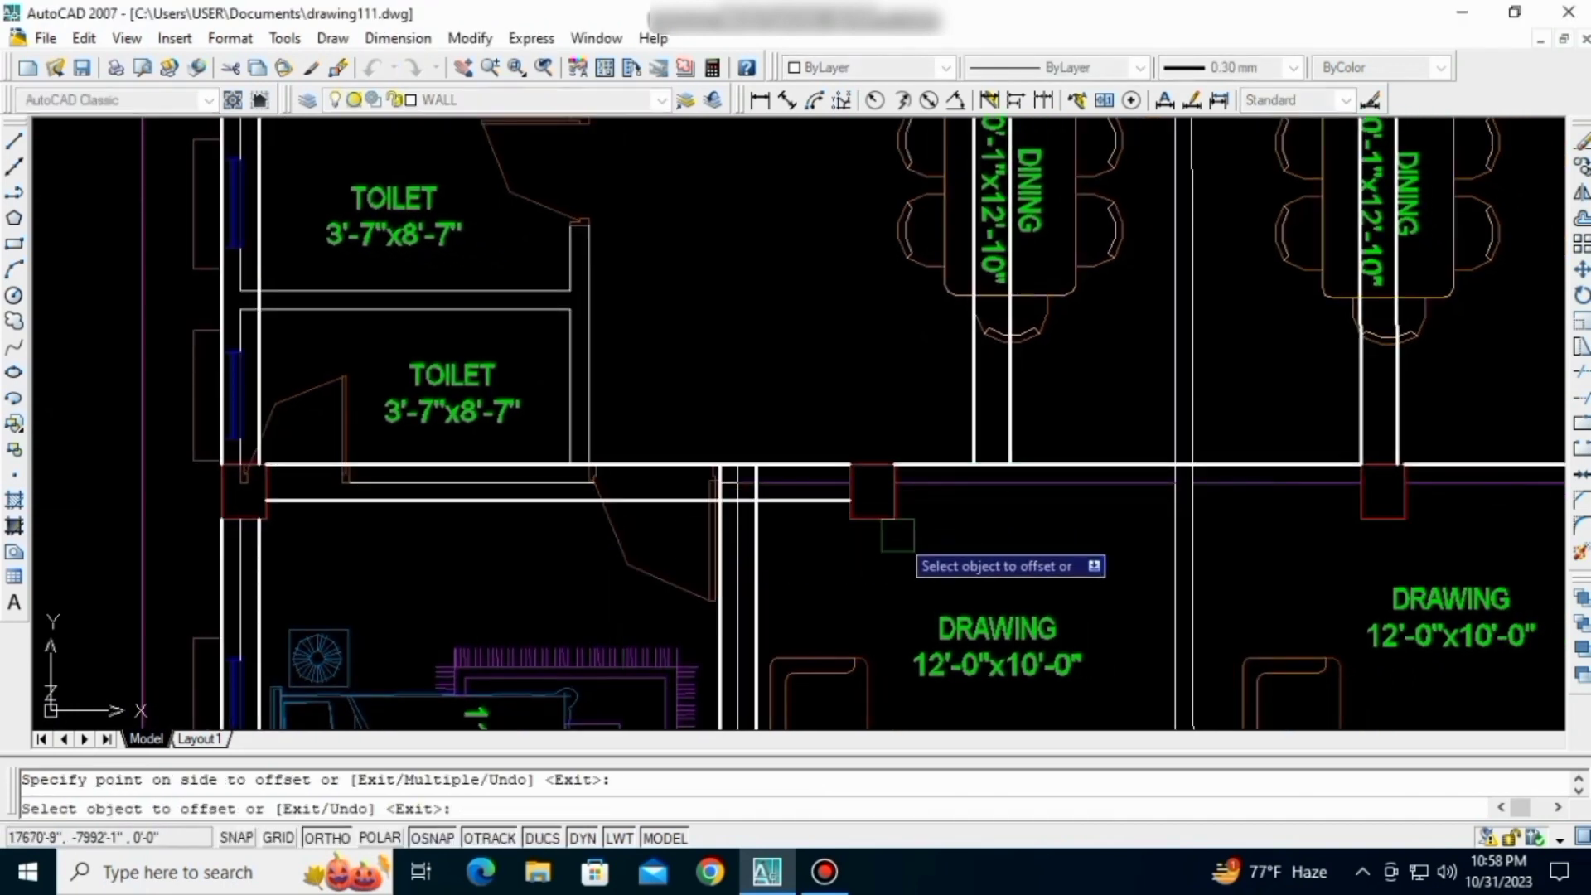
# - Offset the middle and right segments of the horizontal beam line by the same 10 inches, towards the drawing rooms and right master bedroom
pyautogui.moveTo(898, 535); pyautogui.dragTo(691, 483, button='middle')
pyautogui.click(865, 418)
pyautogui.click(920, 497)
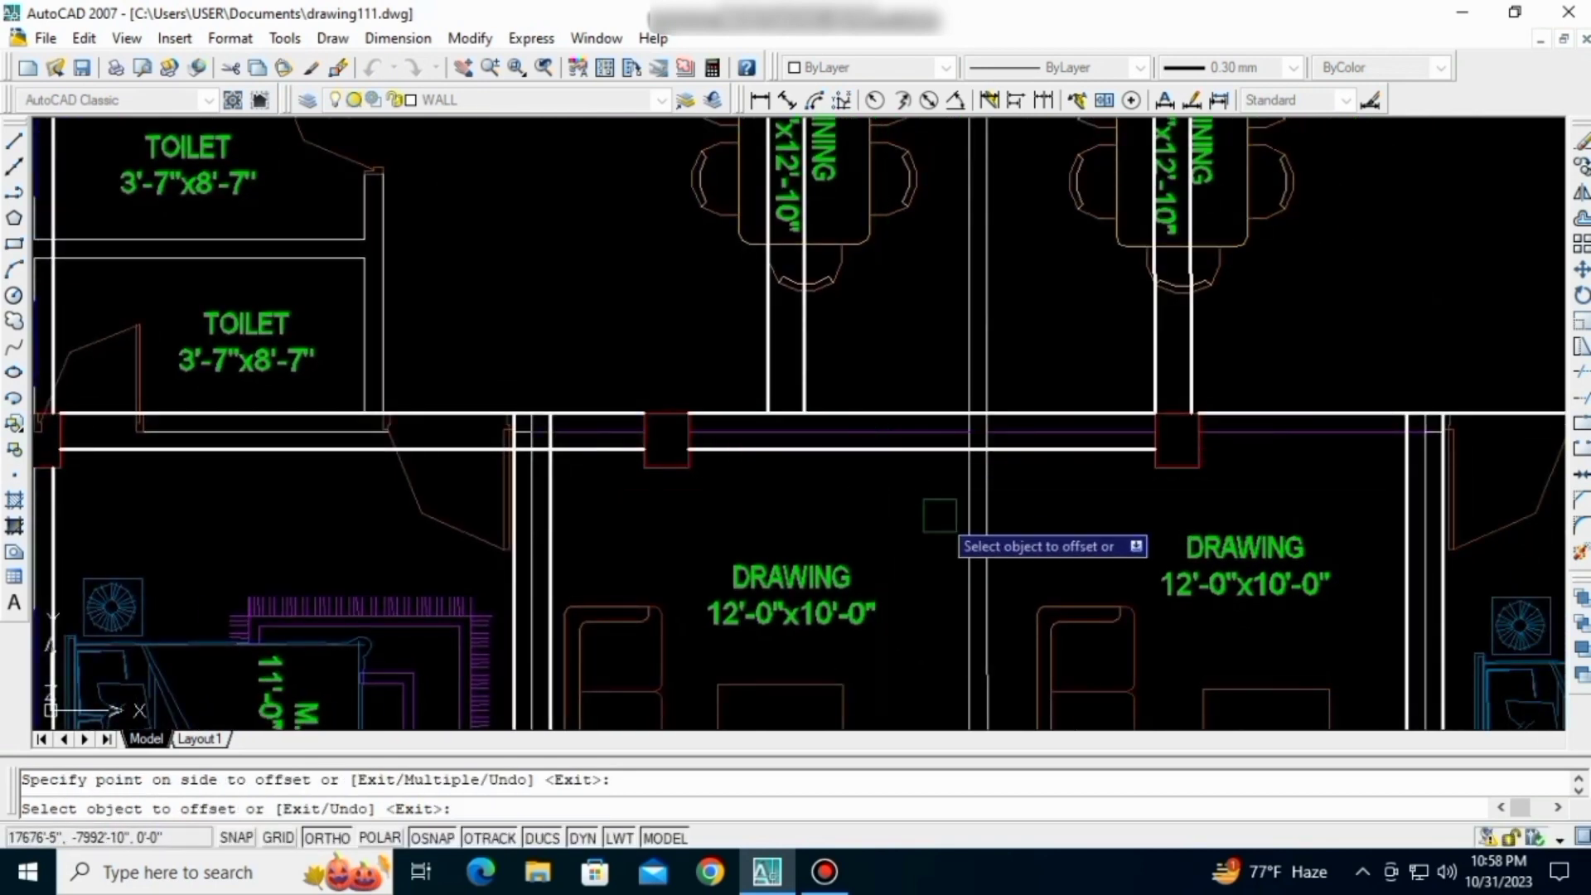
pyautogui.moveTo(1218, 523); pyautogui.dragTo(565, 522, button='middle')
pyautogui.scroll(-5, 886, 505)
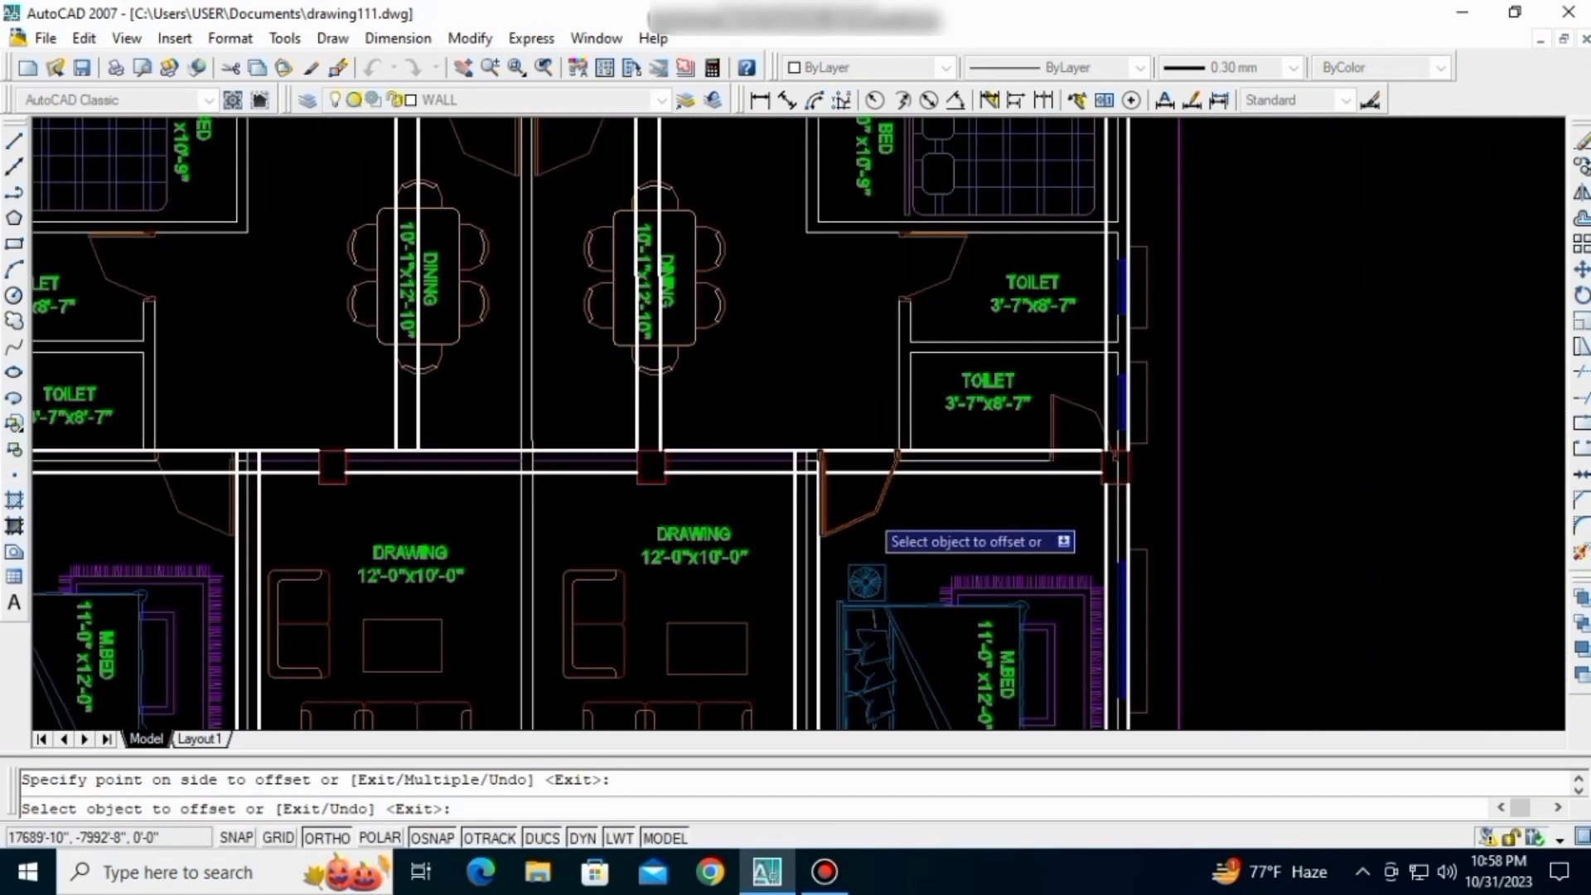
# - Examine the beam layout from the master bedrooms up to the staircase, including the walls between the bedrooms and toilets
pyautogui.moveTo(532, 405); pyautogui.dragTo(534, 512, button='middle')
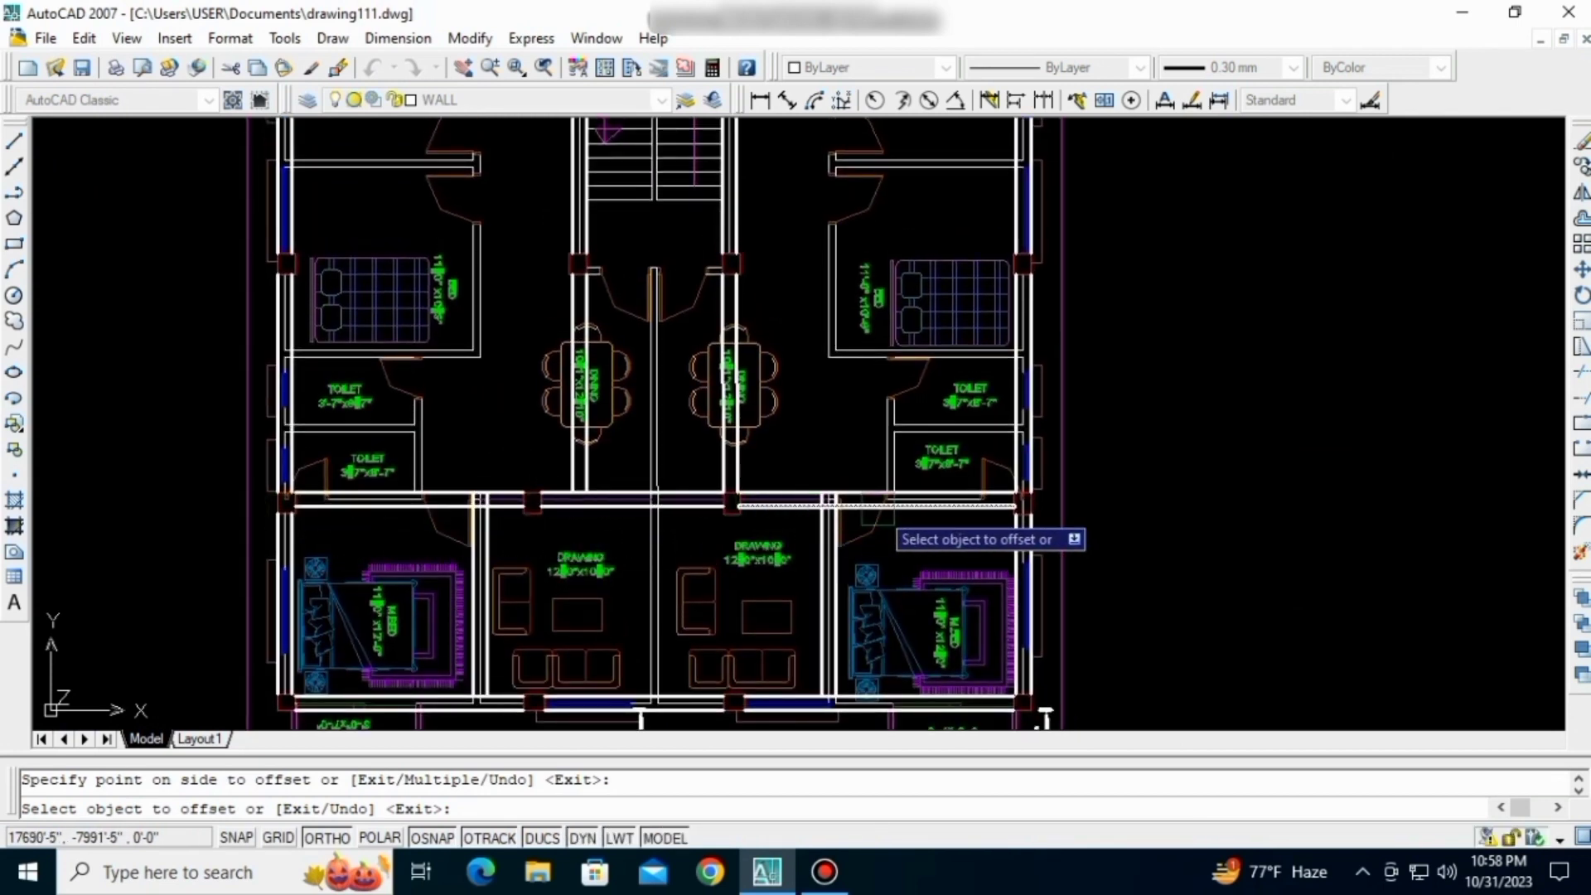
pyautogui.moveTo(742, 408); pyautogui.dragTo(743, 516, button='middle')
pyautogui.moveTo(643, 239); pyautogui.dragTo(664, 284, button='middle')
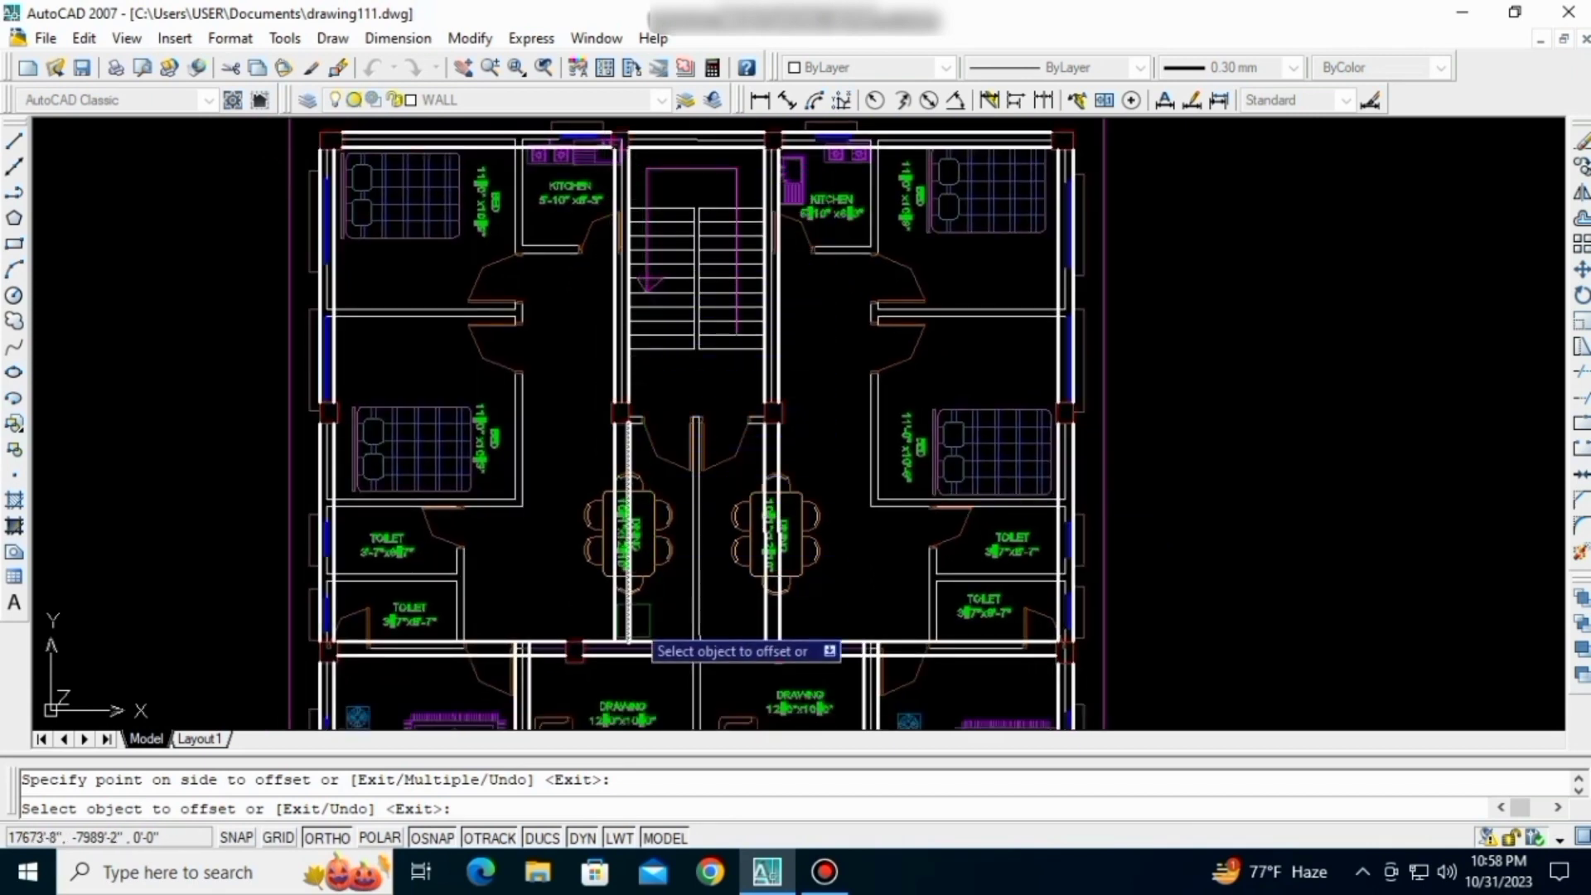
pyautogui.moveTo(638, 642); pyautogui.dragTo(686, 484, button='middle')
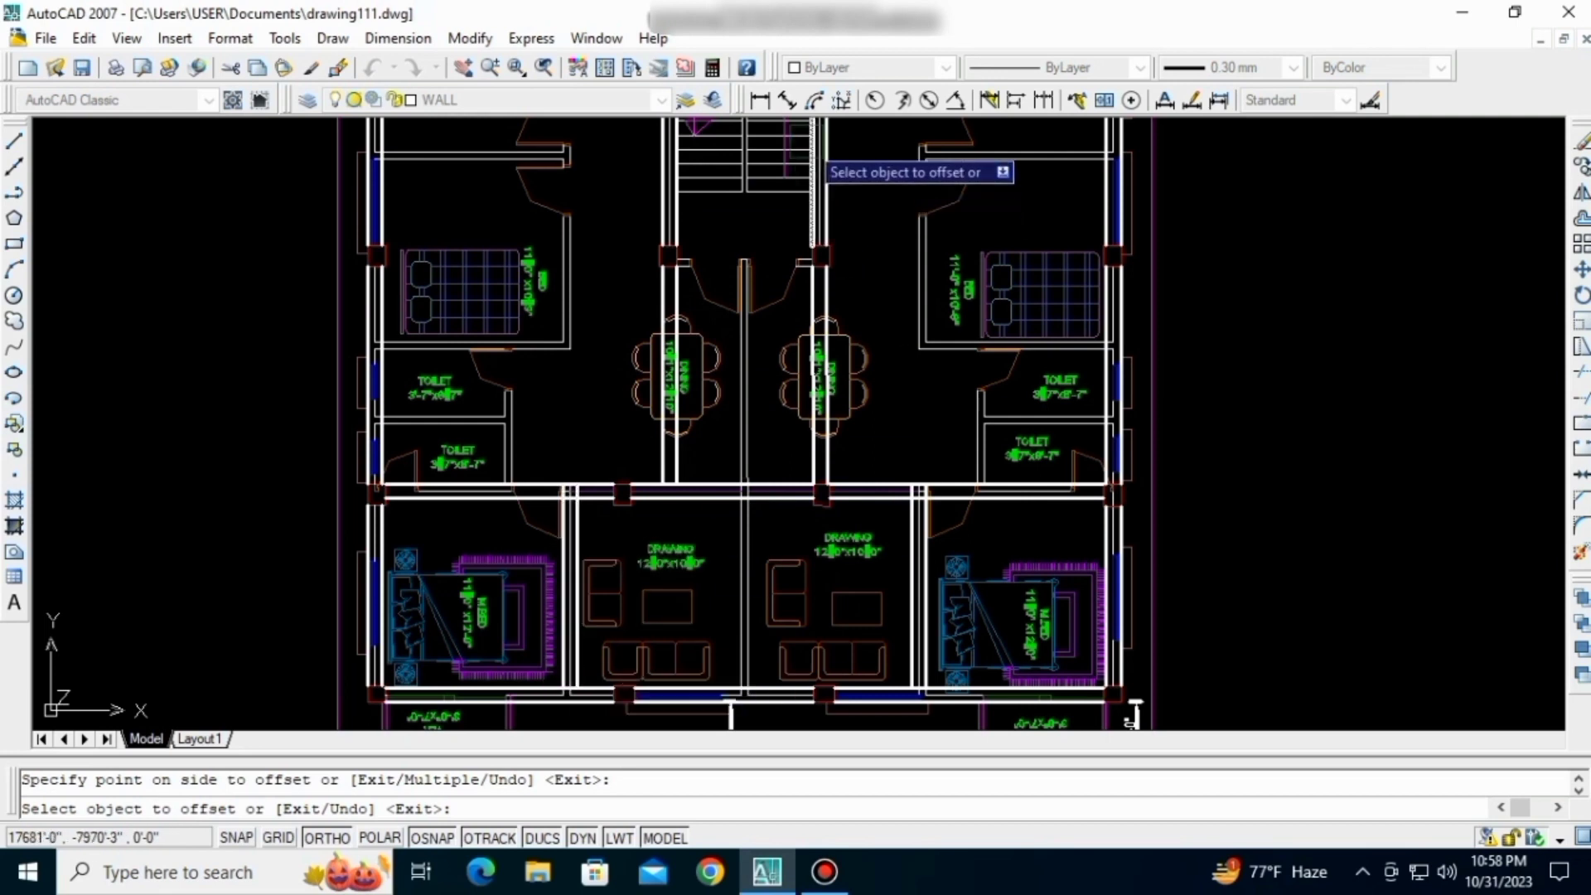
pyautogui.scroll(-1, 883, 383)
pyautogui.moveTo(753, 325); pyautogui.dragTo(745, 443, button='middle')
pyautogui.scroll(2, 673, 467)
pyautogui.scroll(2, 671, 551)
pyautogui.moveTo(701, 509); pyautogui.dragTo(703, 451, button='middle')
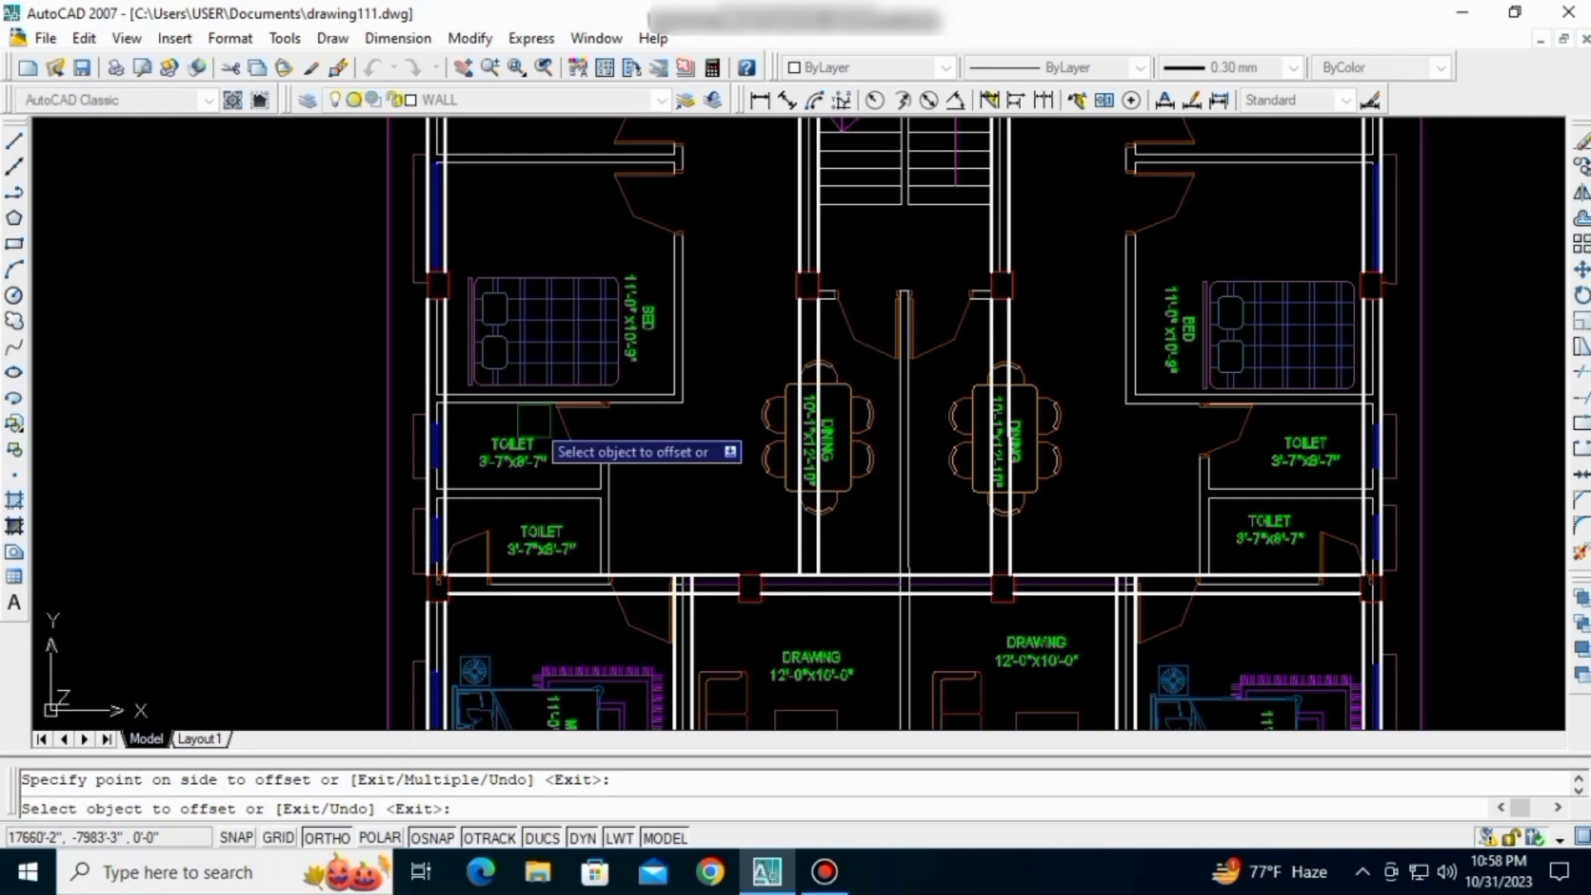
pyautogui.scroll(1, 630, 406)
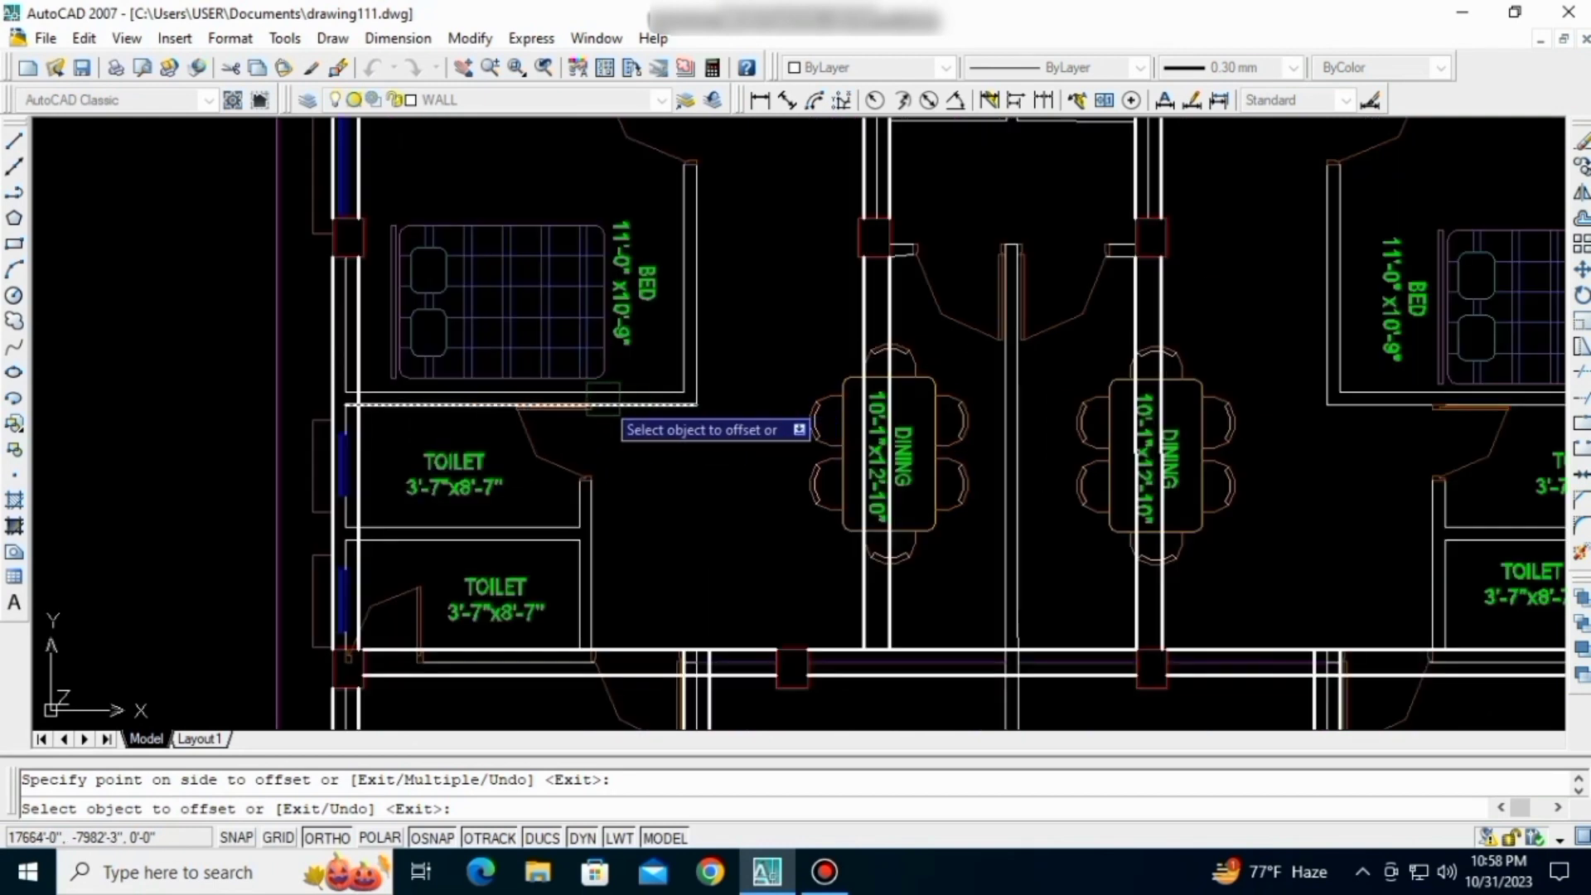
pyautogui.scroll(-2, 566, 411)
pyautogui.scroll(2, 1082, 408)
pyautogui.scroll(-2, 1077, 410)
pyautogui.scroll(2, 696, 505)
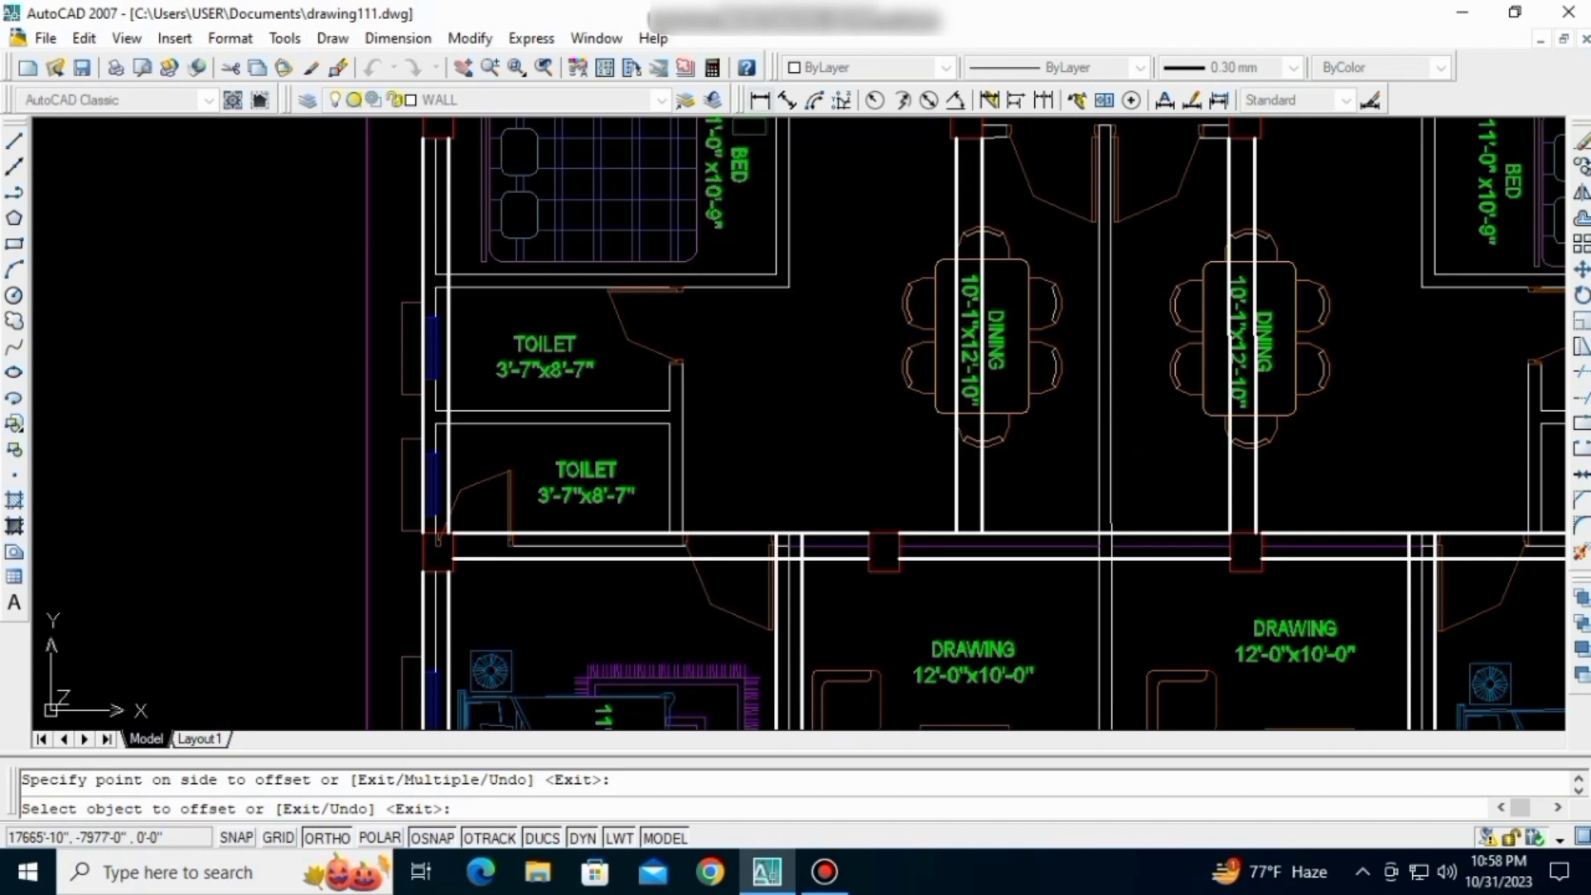
# - Measure the vertical distance from the wall between the left bedroom and toilet to the horizontal beam with a linear dimension, and erase that dimension
pyautogui.click(760, 100)
pyautogui.scroll(1, 762, 302)
pyautogui.click(787, 288)
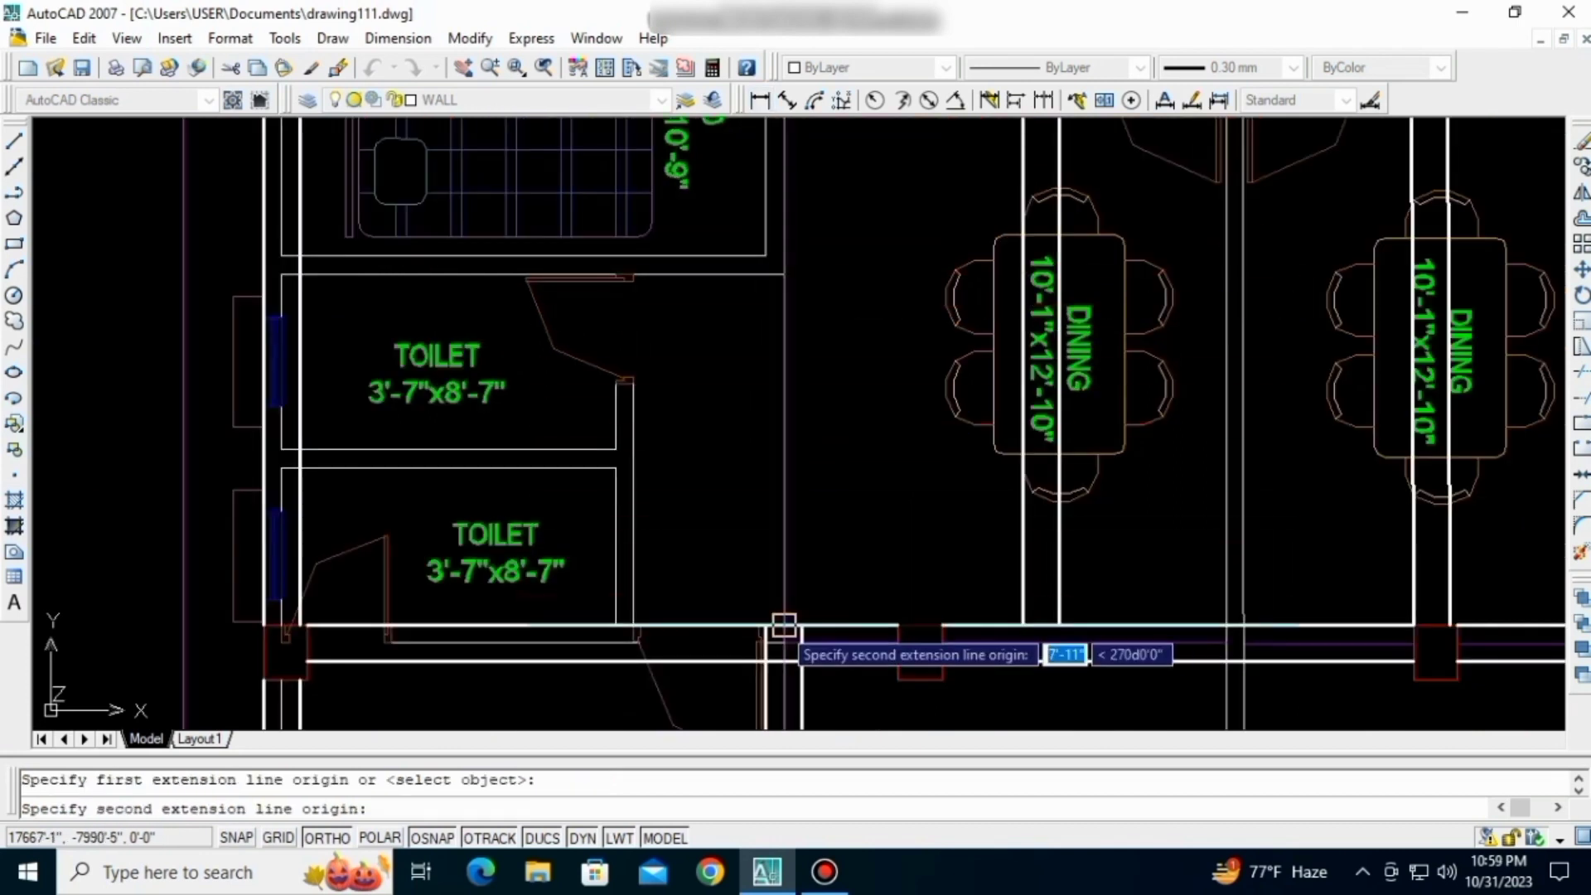
pyautogui.click(784, 624)
pyautogui.click(792, 530)
pyautogui.scroll(1, 829, 489)
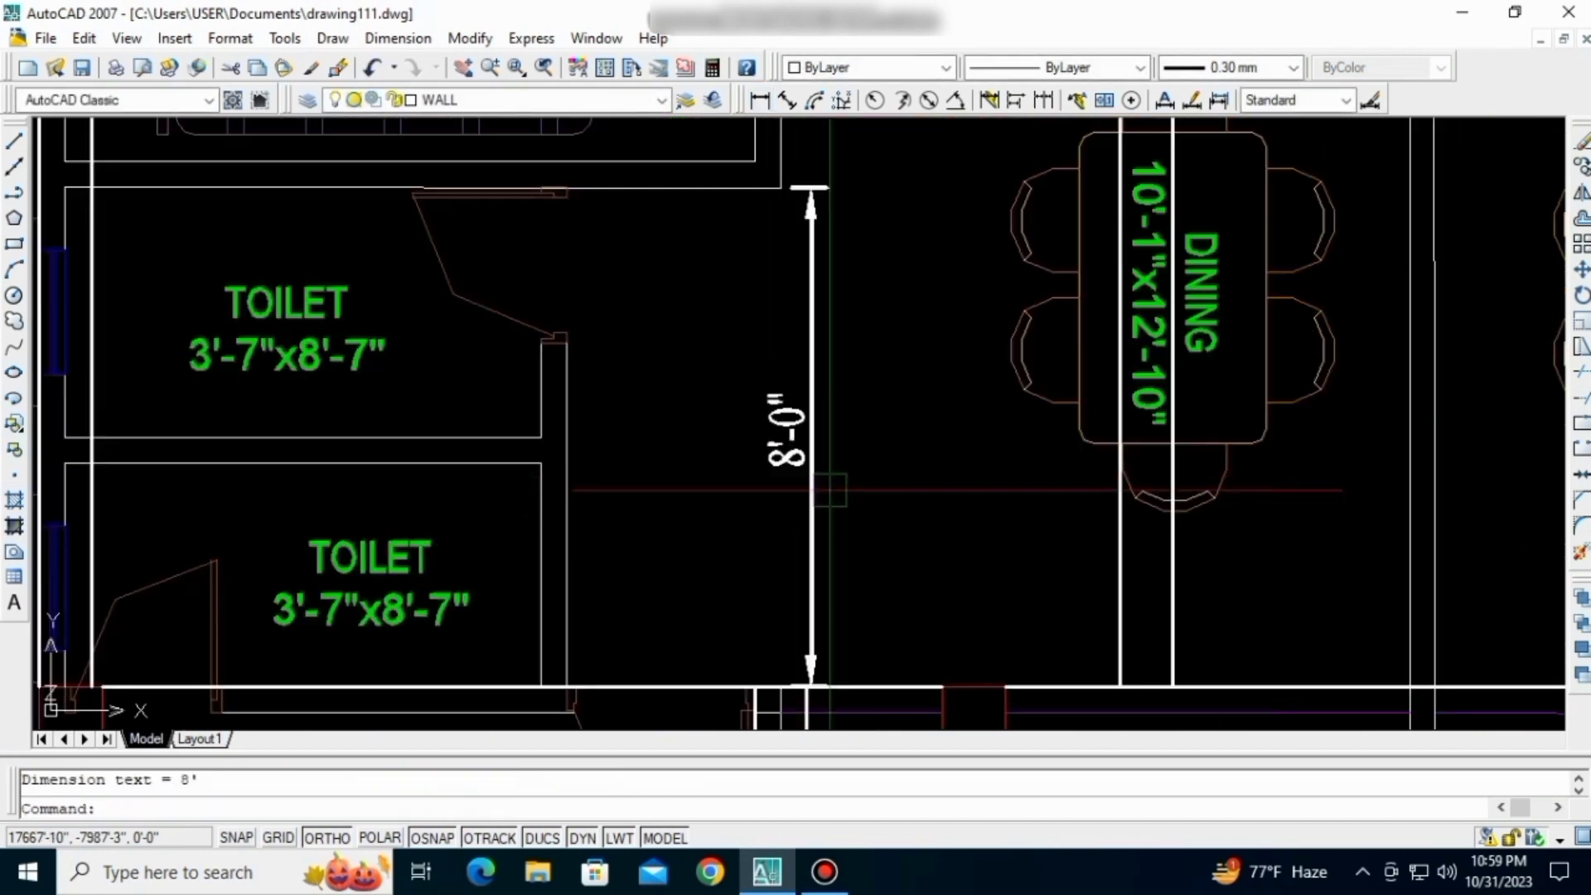
pyautogui.click(745, 465)
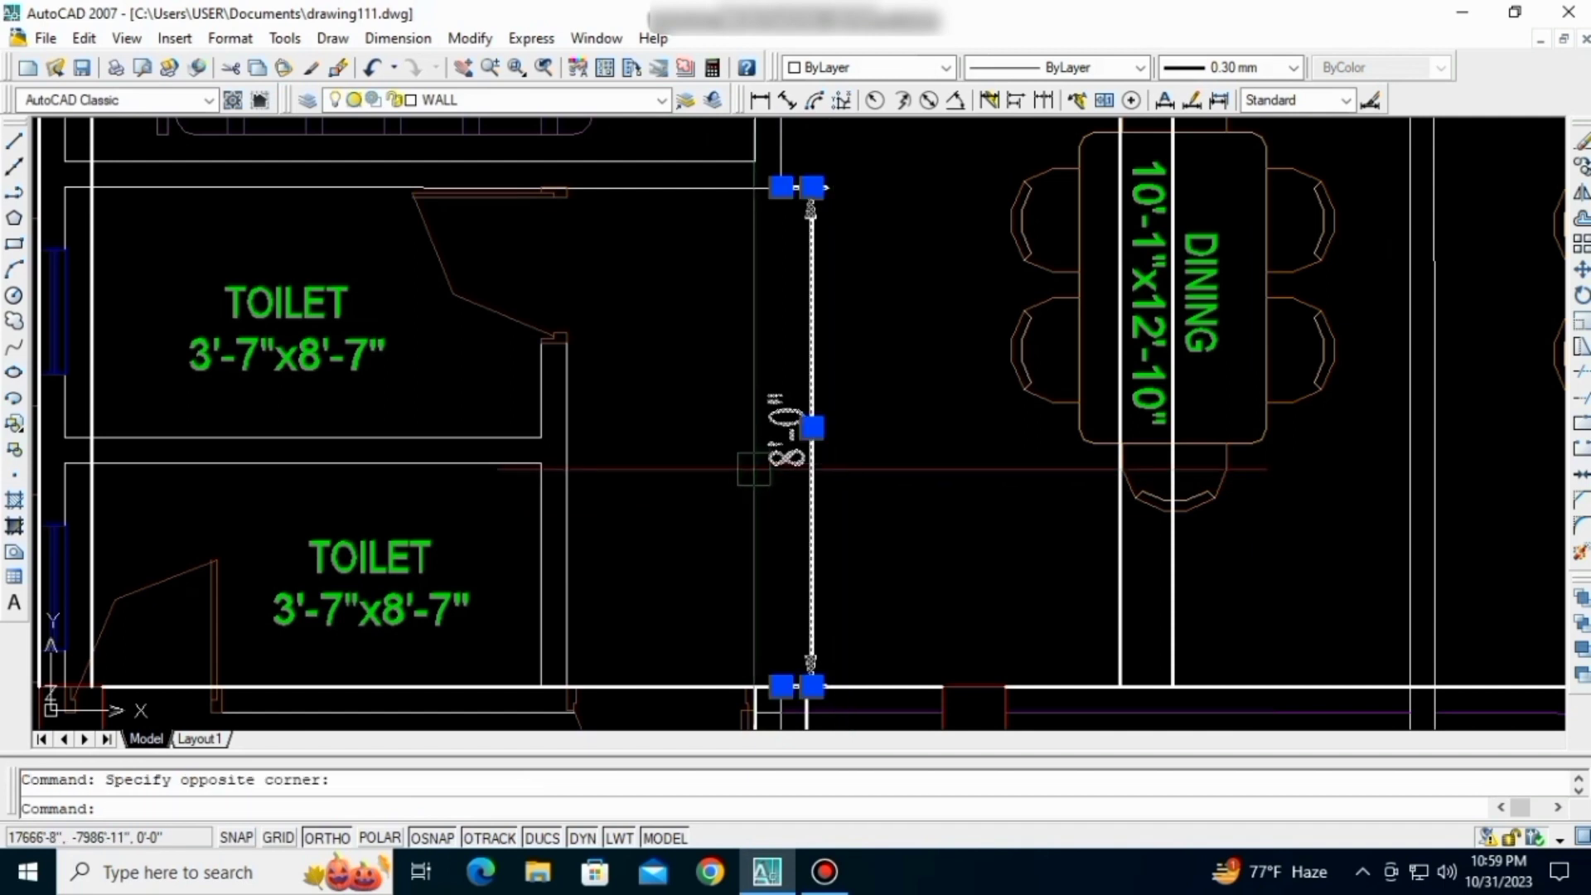
pyautogui.scroll(-3, 752, 470)
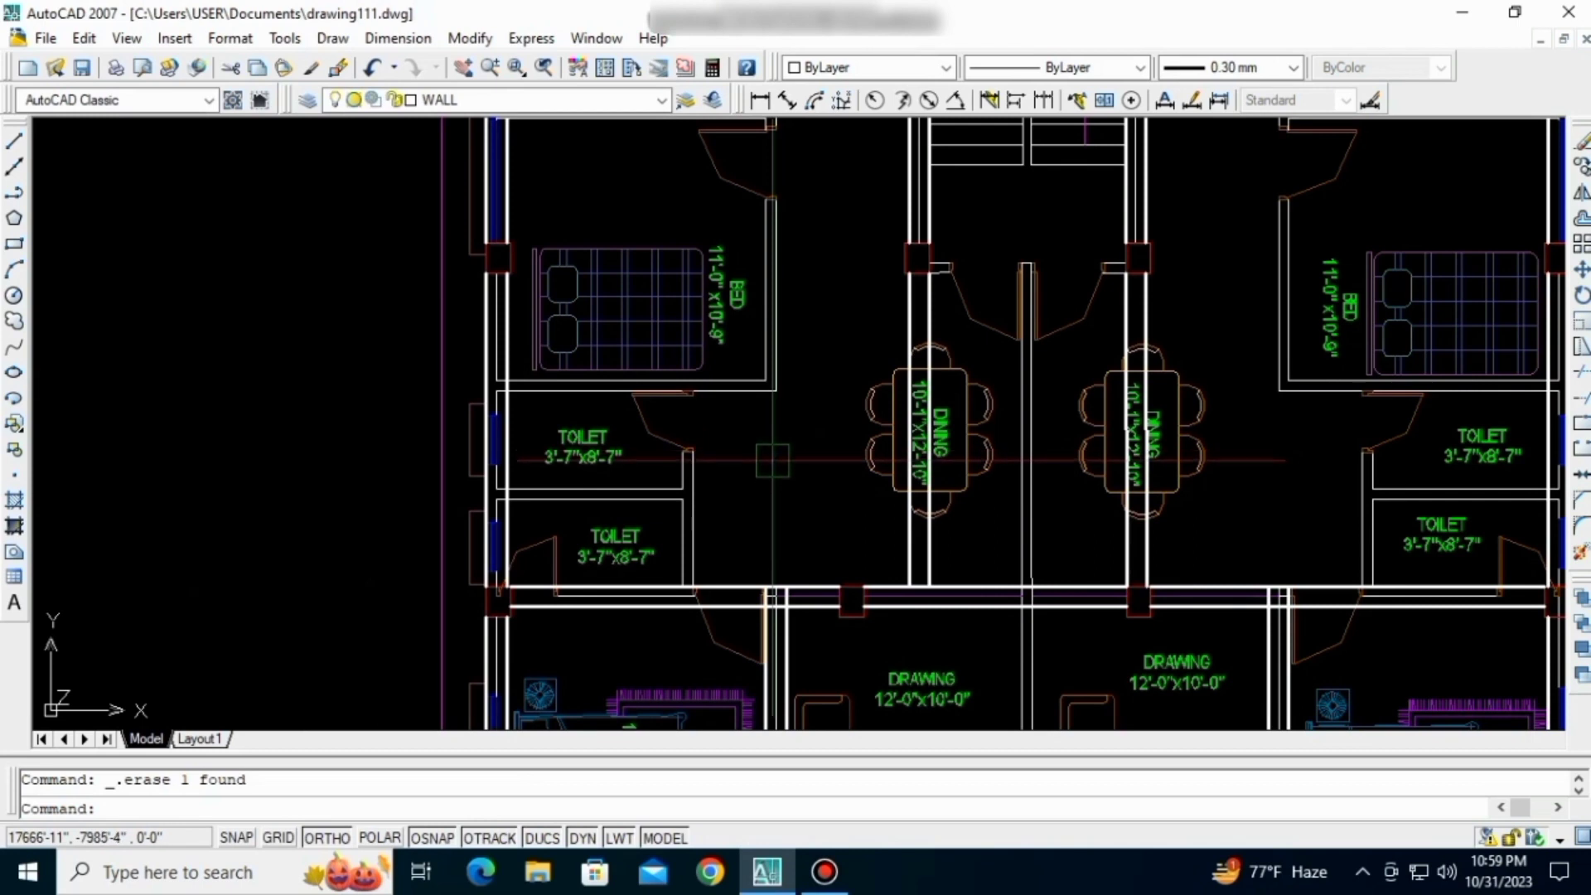
pyautogui.moveTo(777, 452); pyautogui.dragTo(777, 479, button='middle')
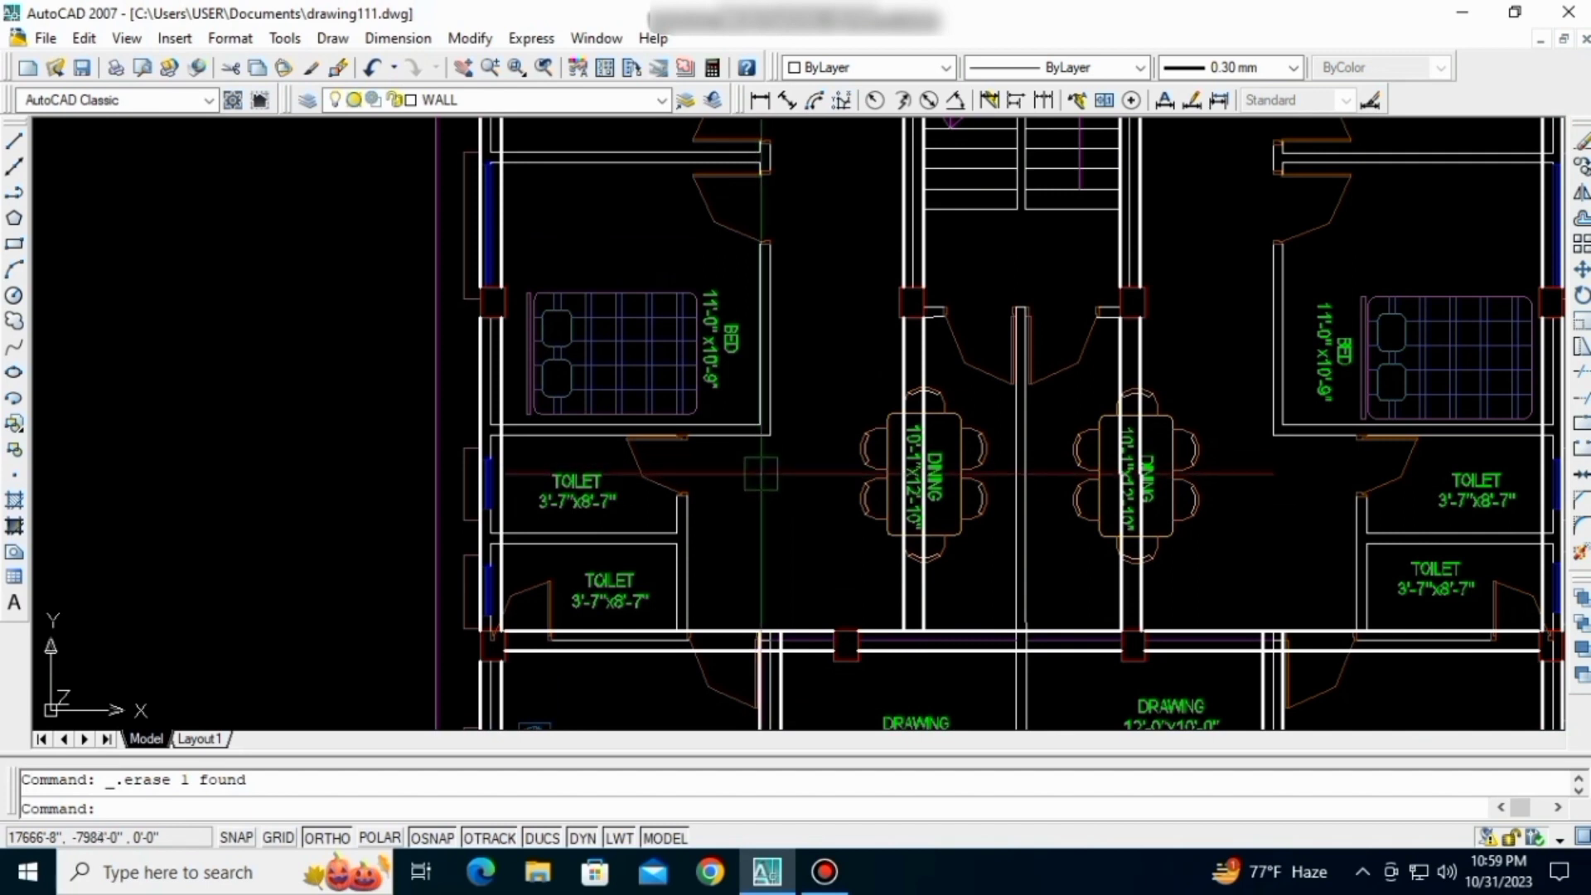
pyautogui.moveTo(760, 473); pyautogui.dragTo(753, 490, button='middle')
pyautogui.moveTo(589, 266); pyautogui.dragTo(592, 420, button='middle')
pyautogui.scroll(2, 571, 353)
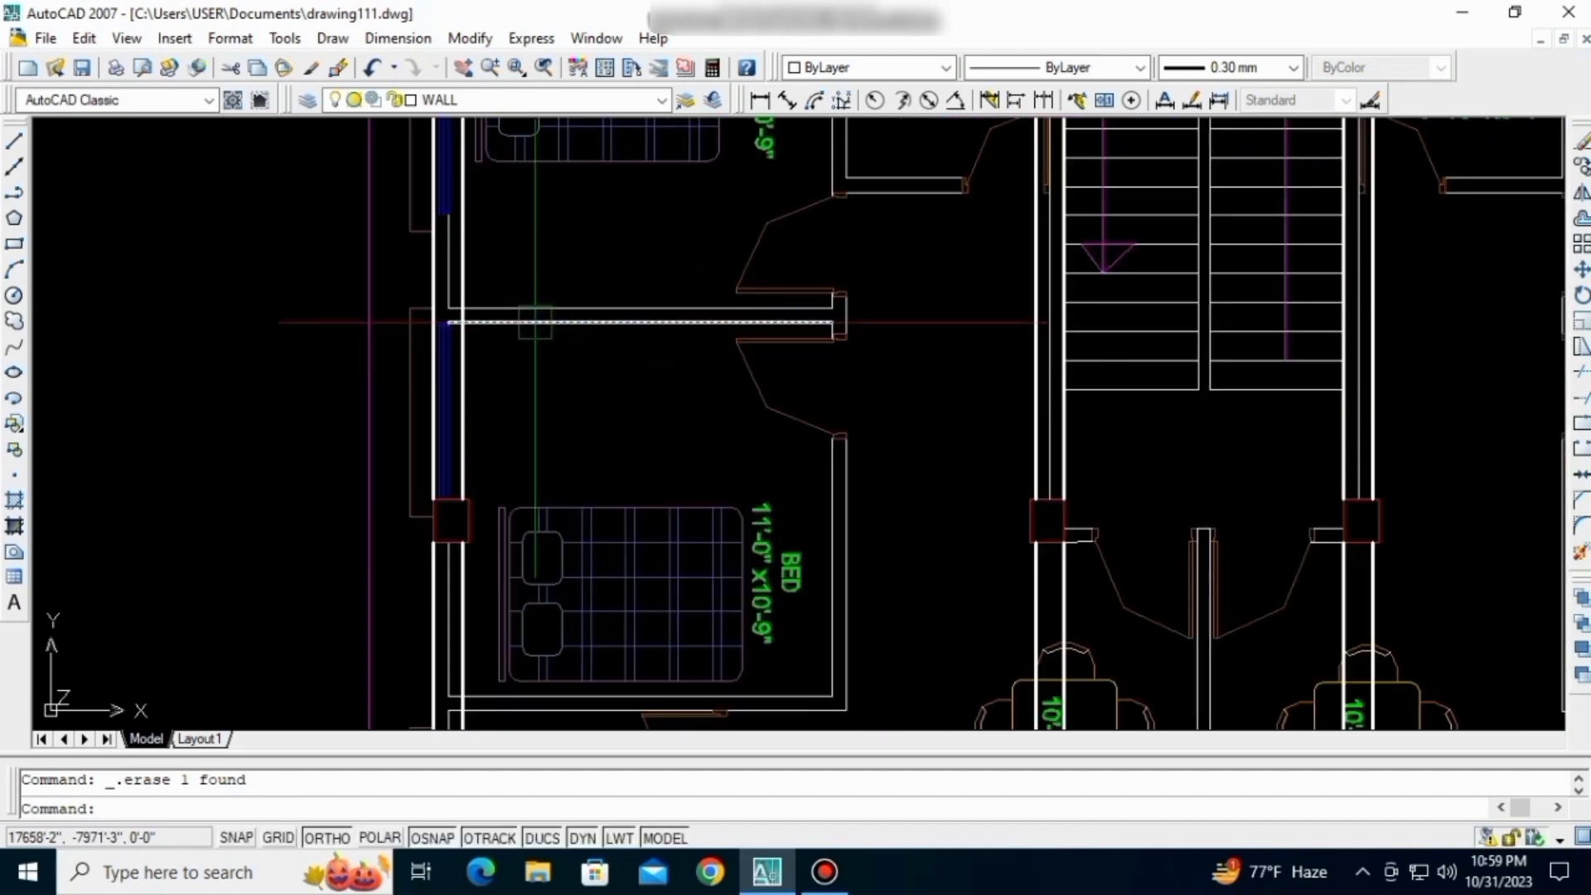
pyautogui.scroll(-2, 573, 320)
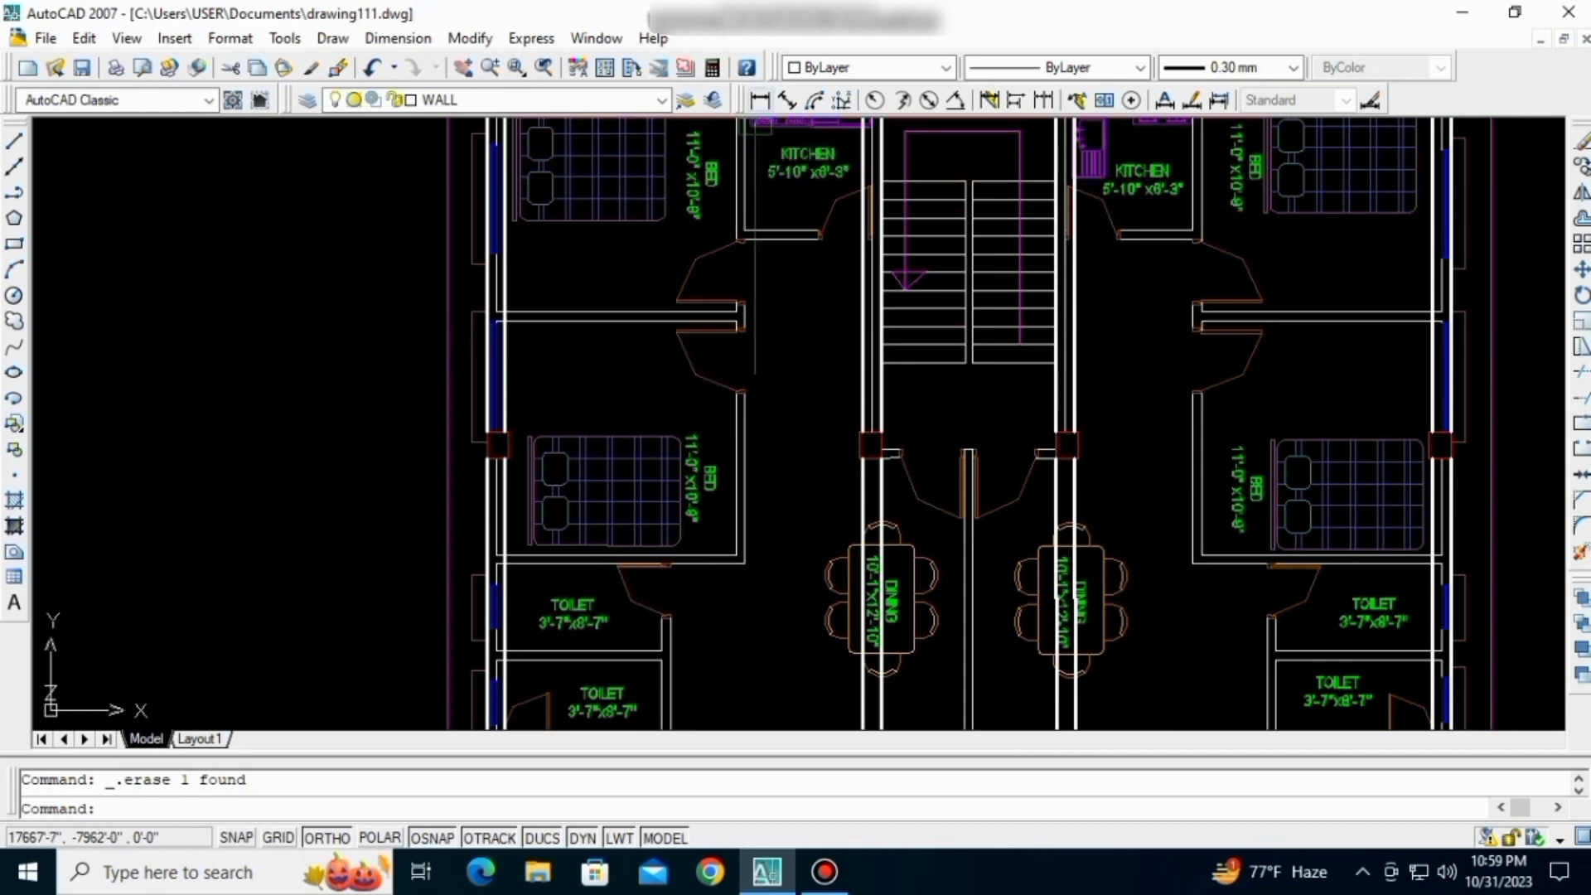
pyautogui.click(760, 99)
pyautogui.scroll(2, 610, 320)
pyautogui.click(604, 312)
pyautogui.scroll(-3, 653, 422)
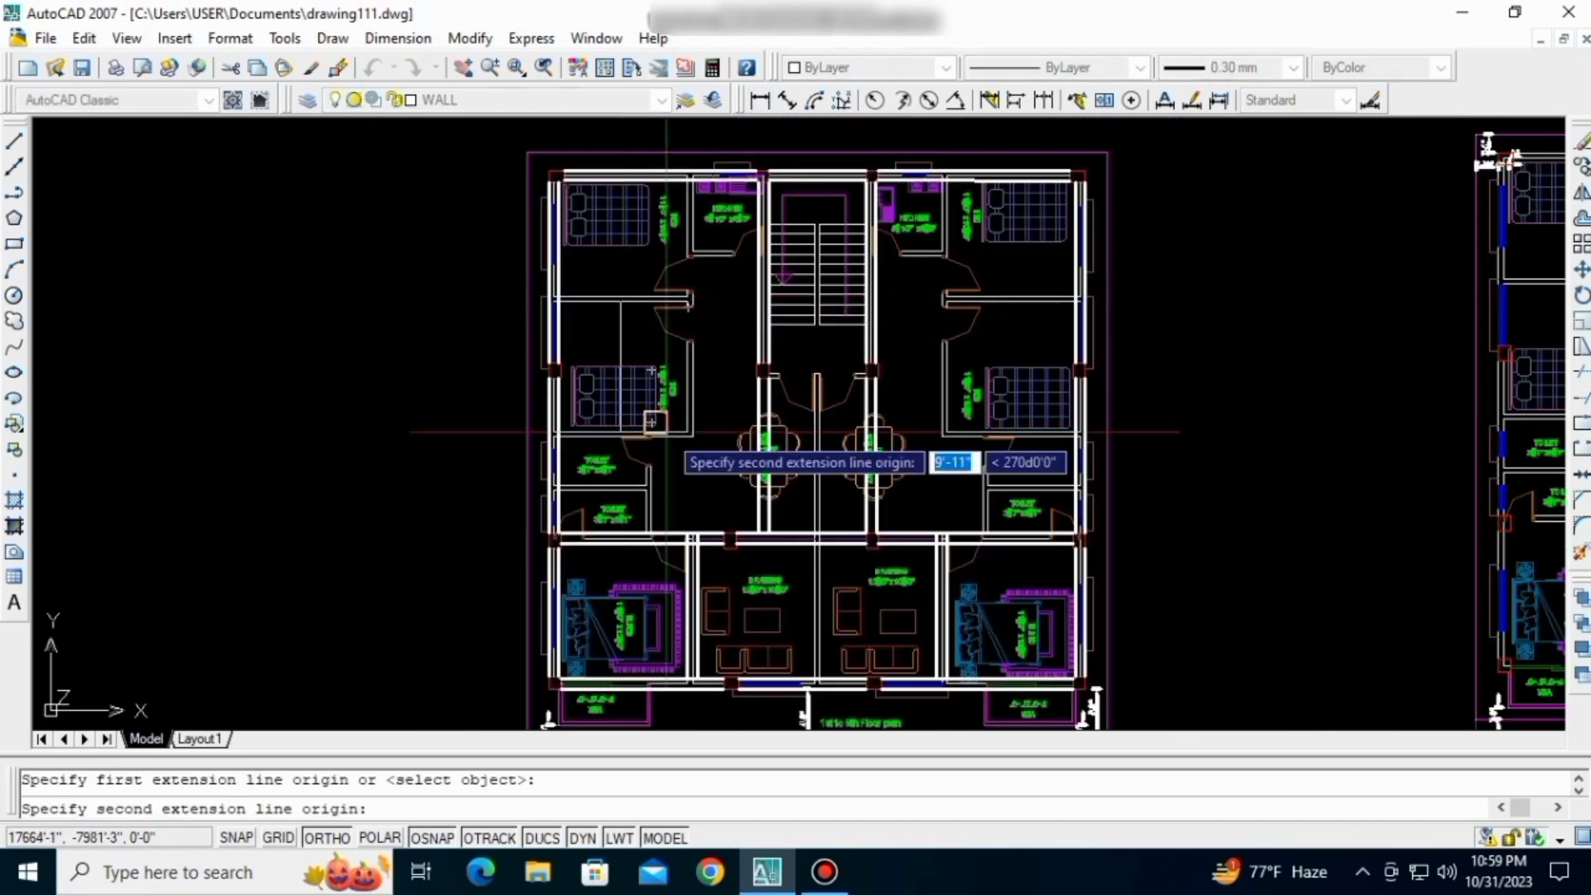
pyautogui.press('Escape')
# - Measure the vertical distance from the horizontal beam above the drawing rooms to the wall between the left bedrooms with a linear dimension, and erase it
pyautogui.scroll(2, 654, 522)
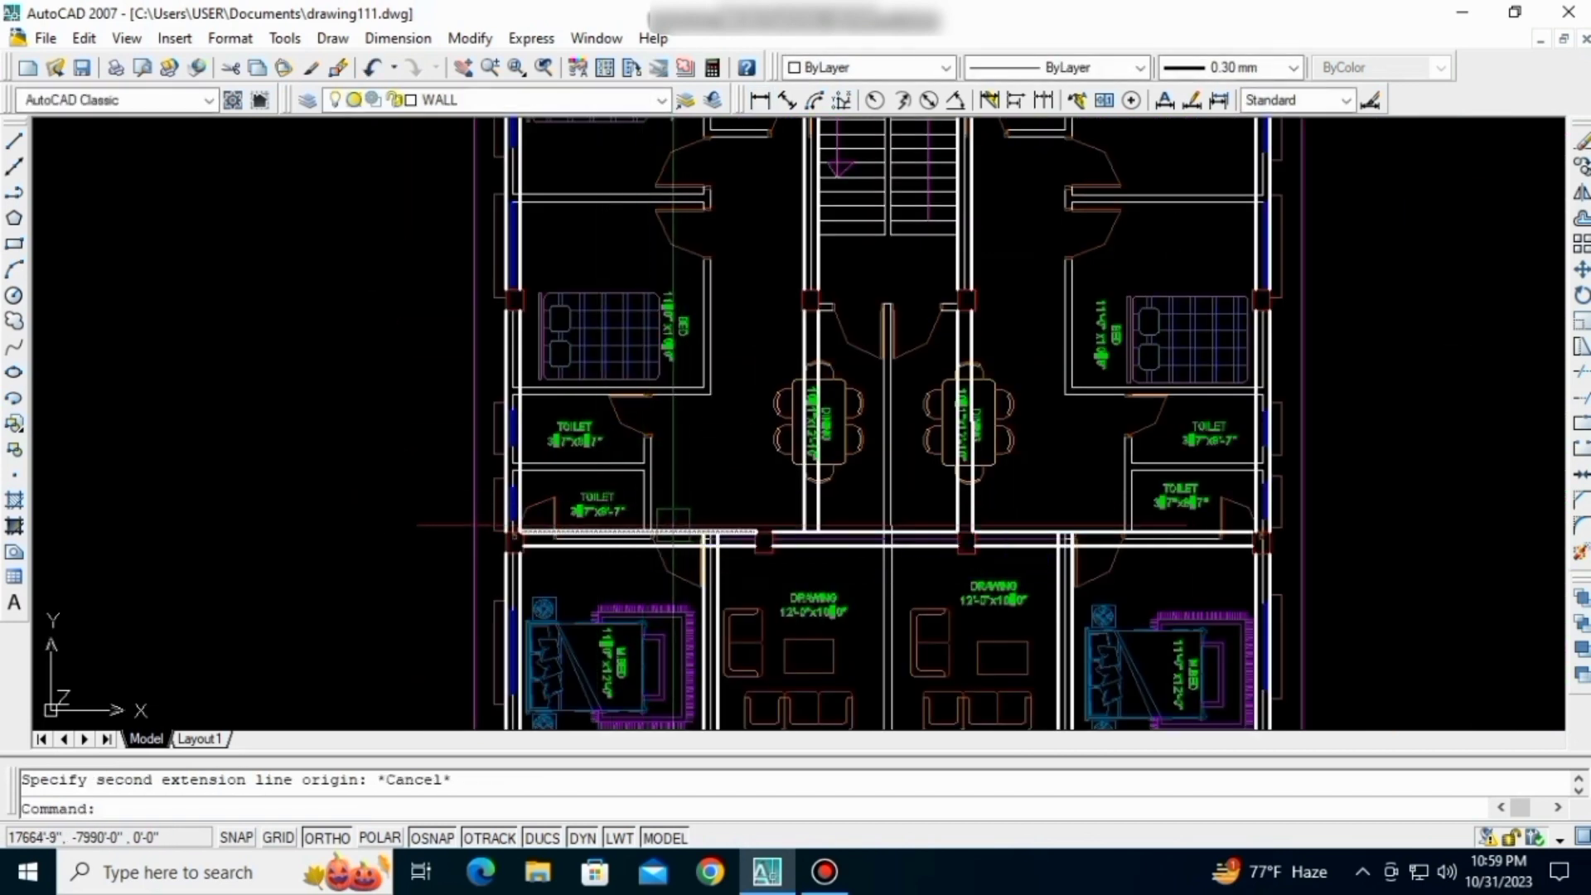
pyautogui.click(760, 100)
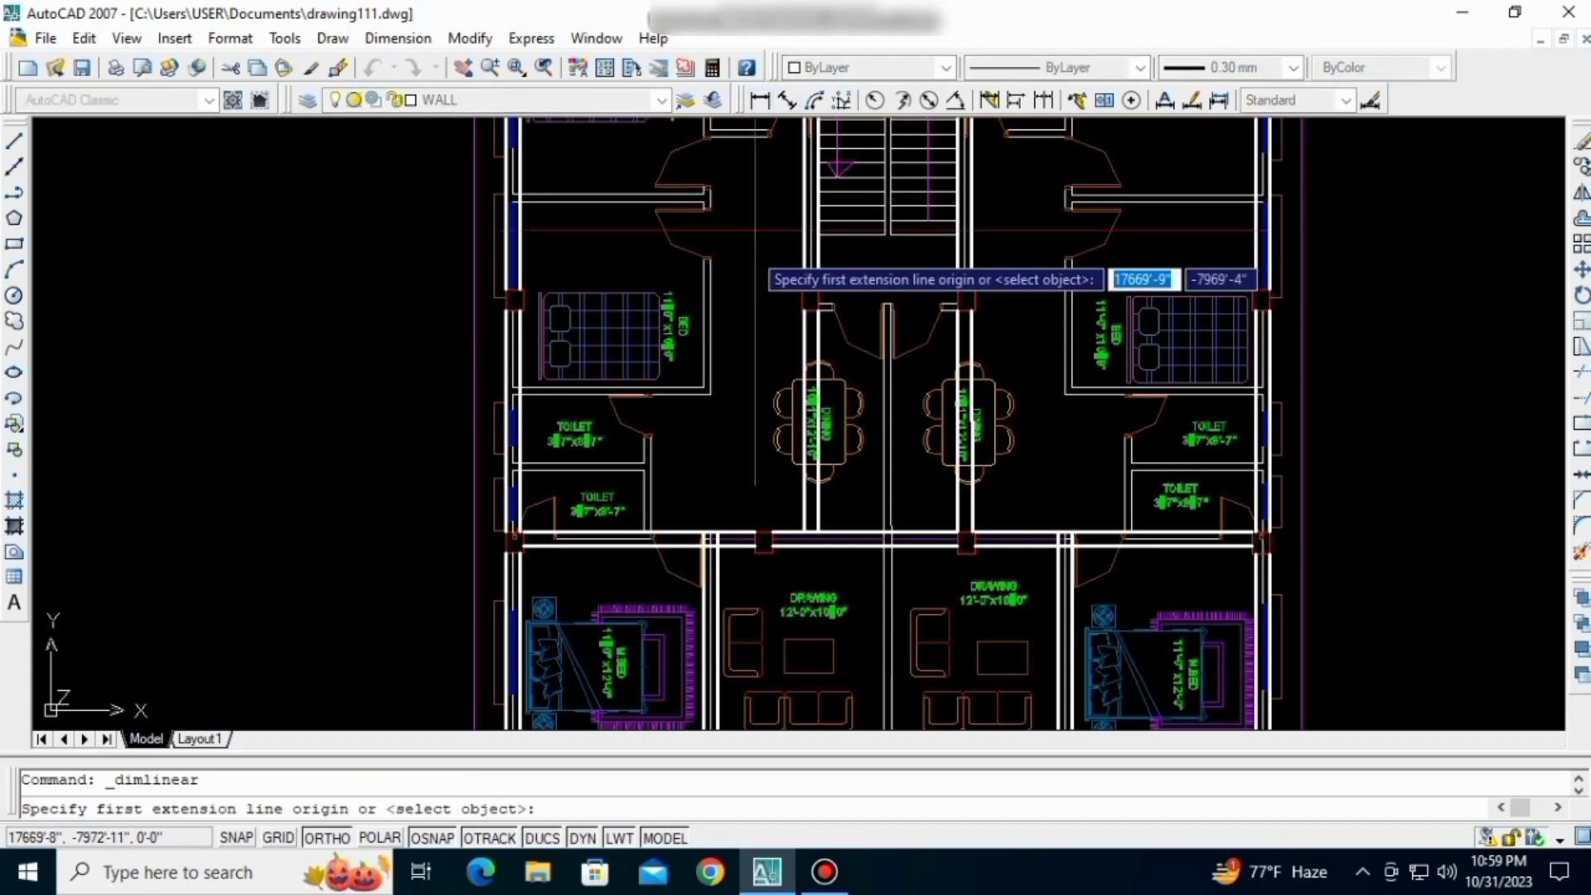
pyautogui.scroll(3, 722, 580)
pyautogui.click(740, 474)
pyautogui.scroll(-3, 746, 348)
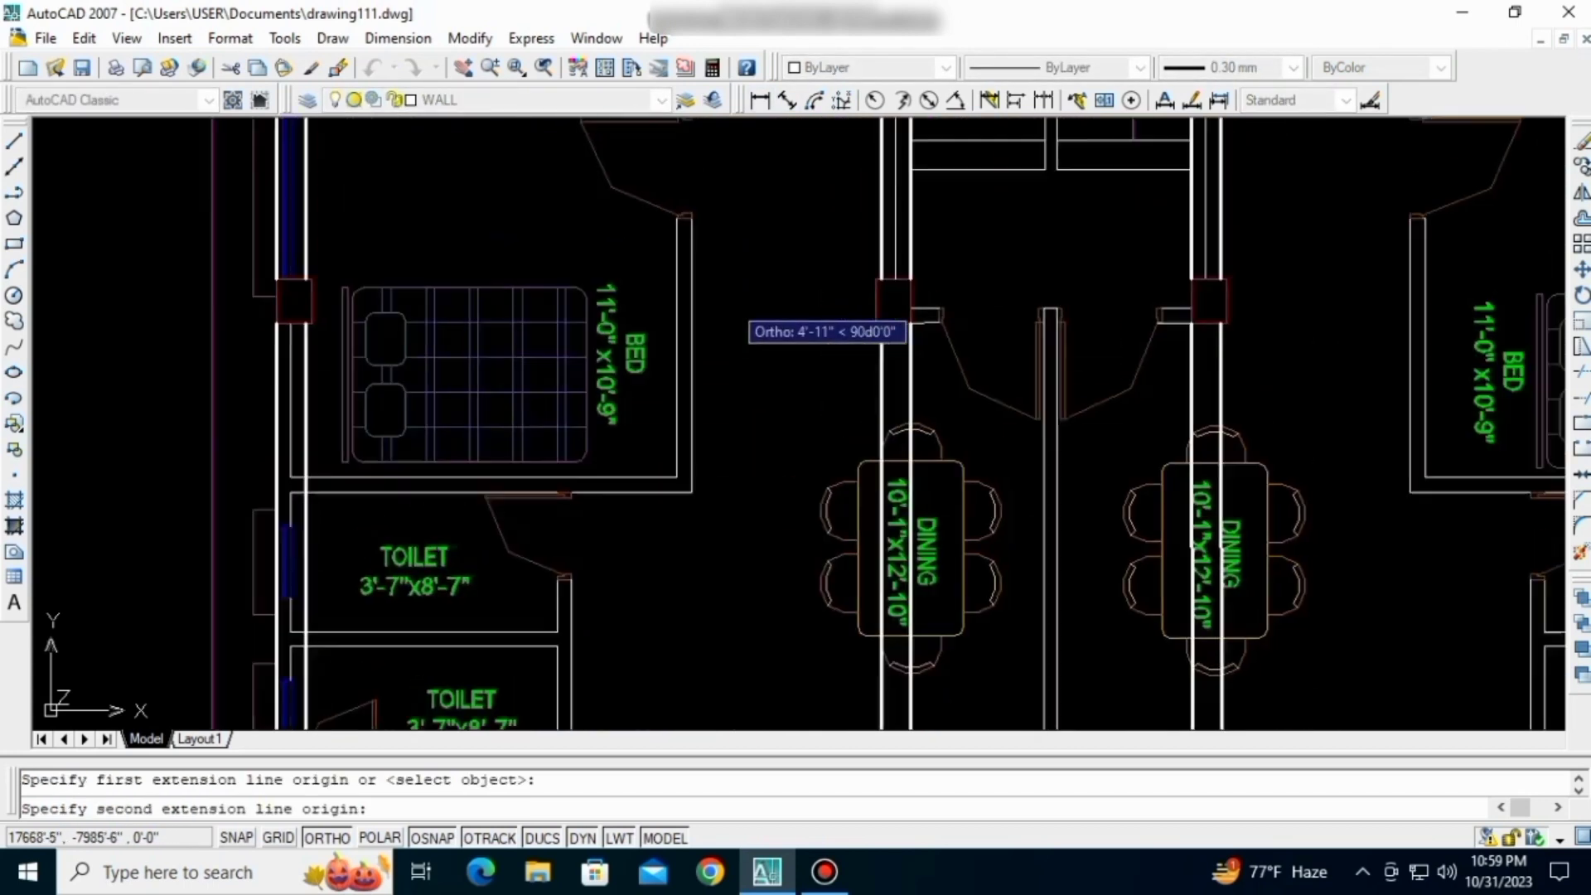
pyautogui.scroll(4, 729, 580)
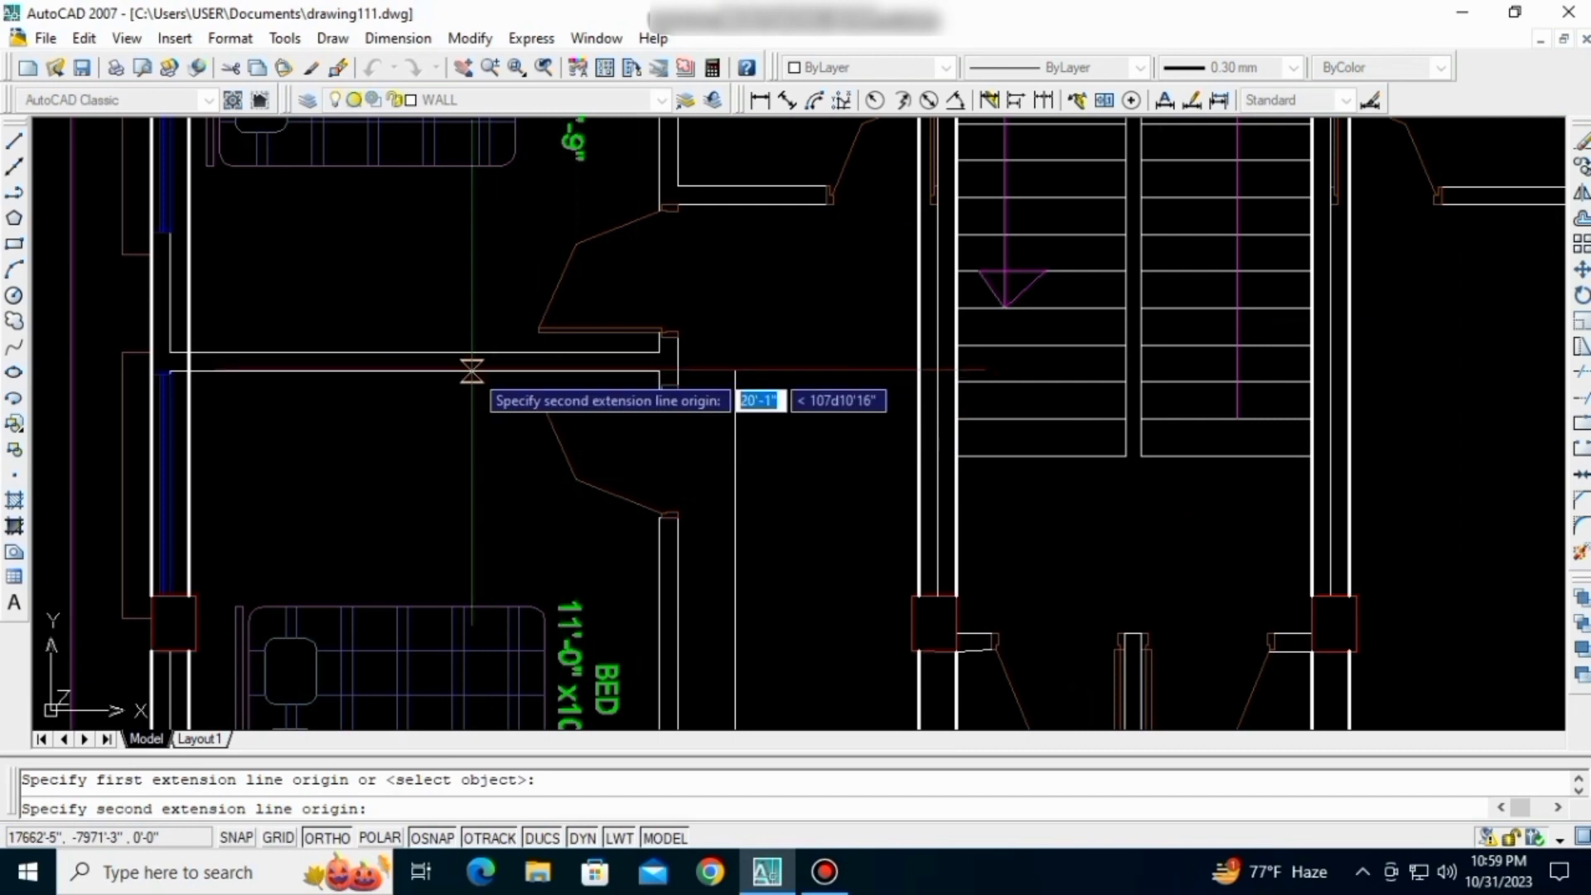
pyautogui.click(735, 371)
pyautogui.click(738, 580)
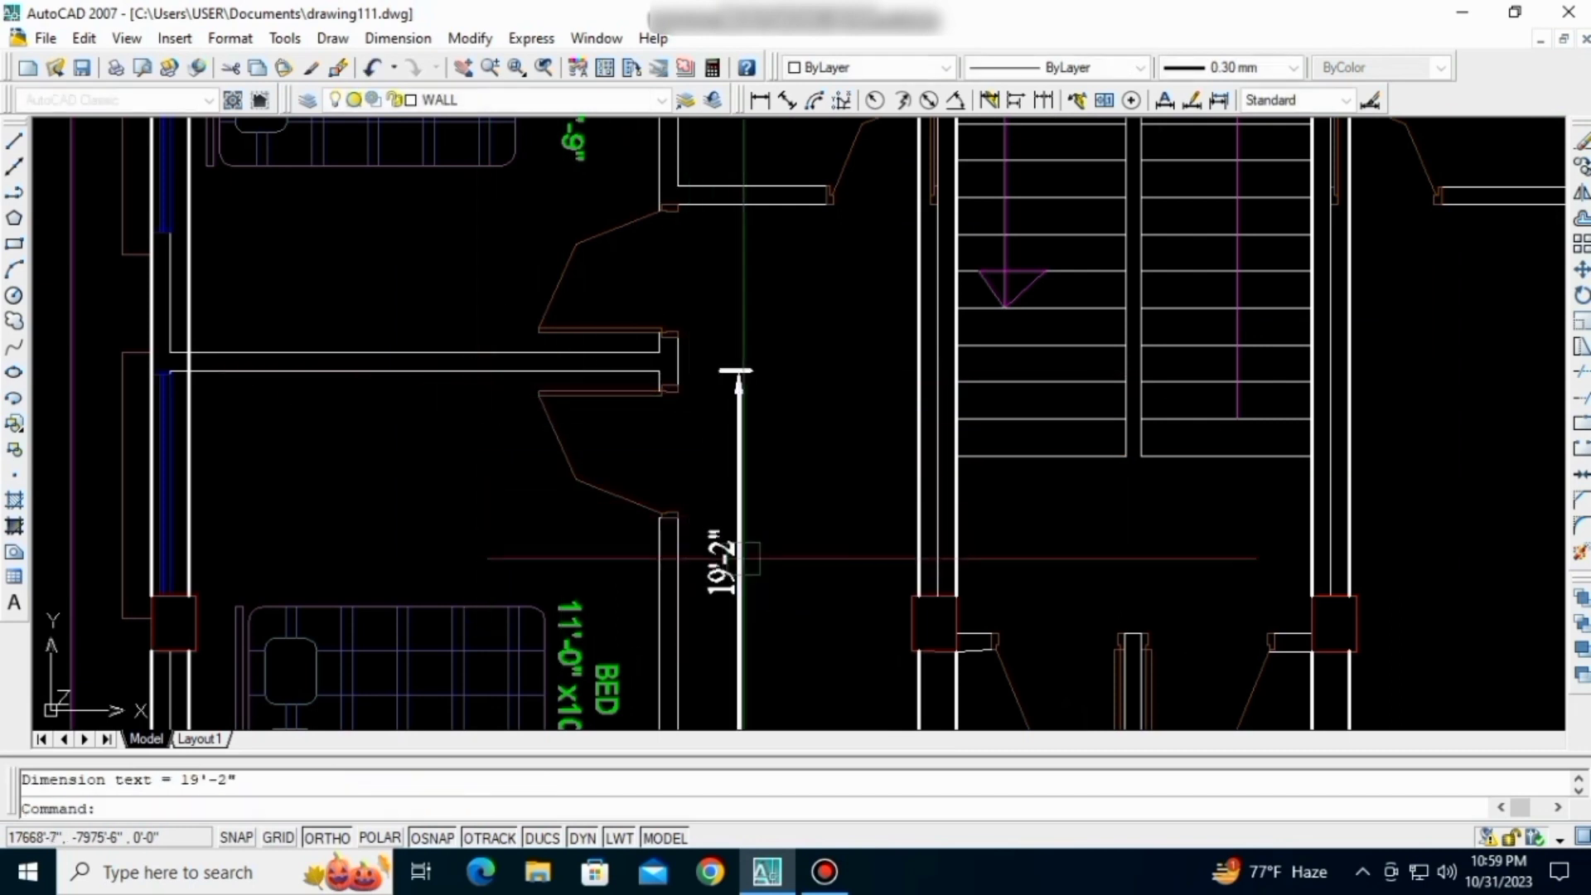
pyautogui.moveTo(747, 605); pyautogui.dragTo(744, 582, button='middle')
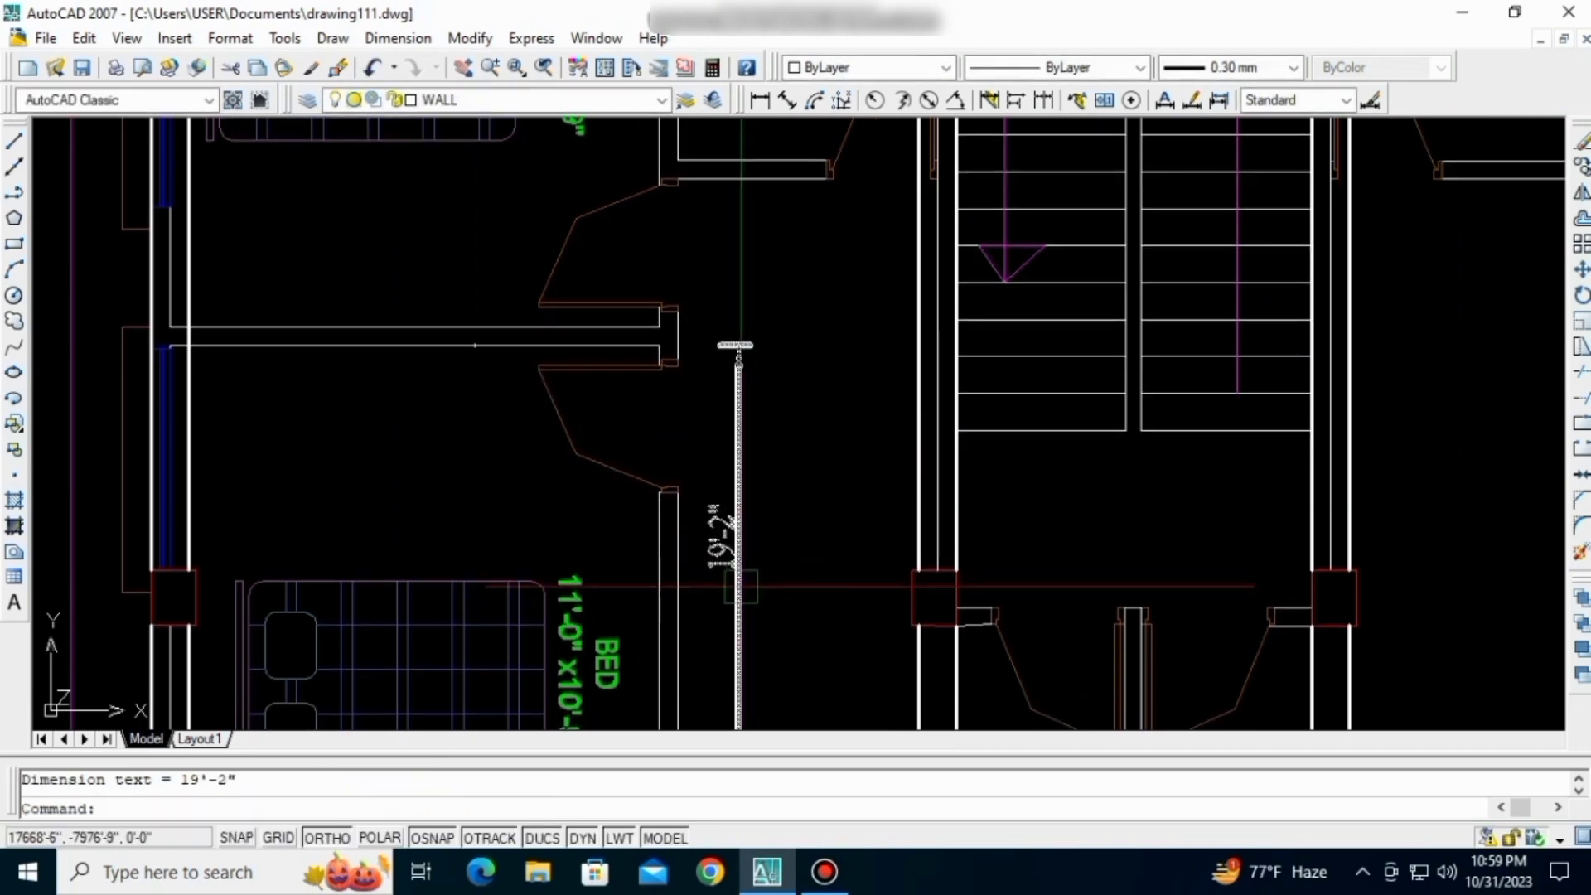
pyautogui.scroll(3, 742, 585)
pyautogui.scroll(-4, 751, 564)
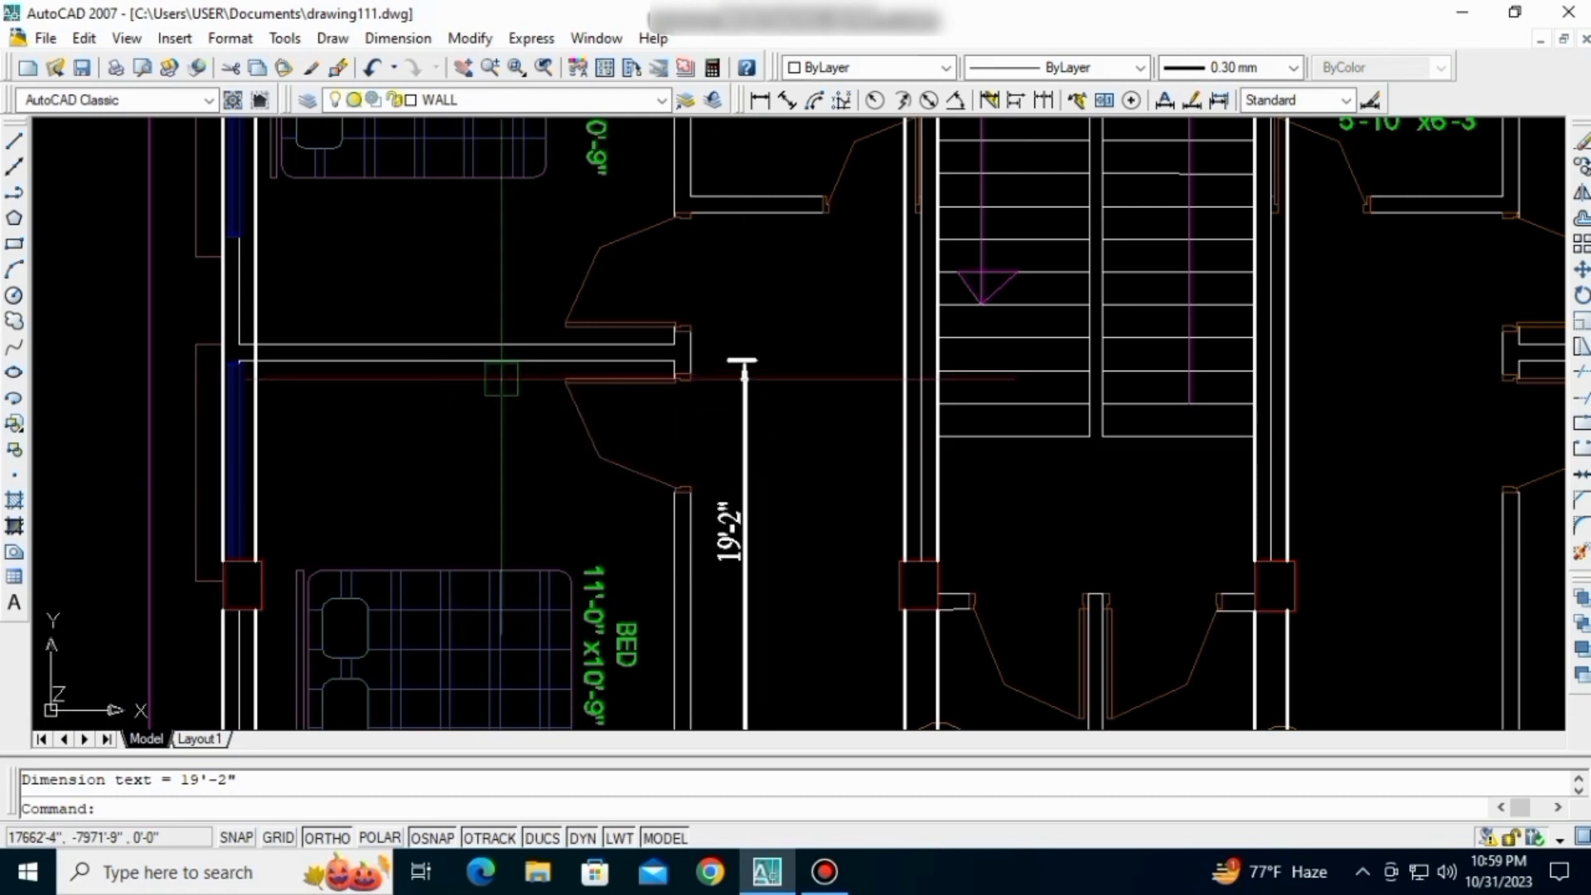
pyautogui.moveTo(551, 377); pyautogui.dragTo(561, 336, button='middle')
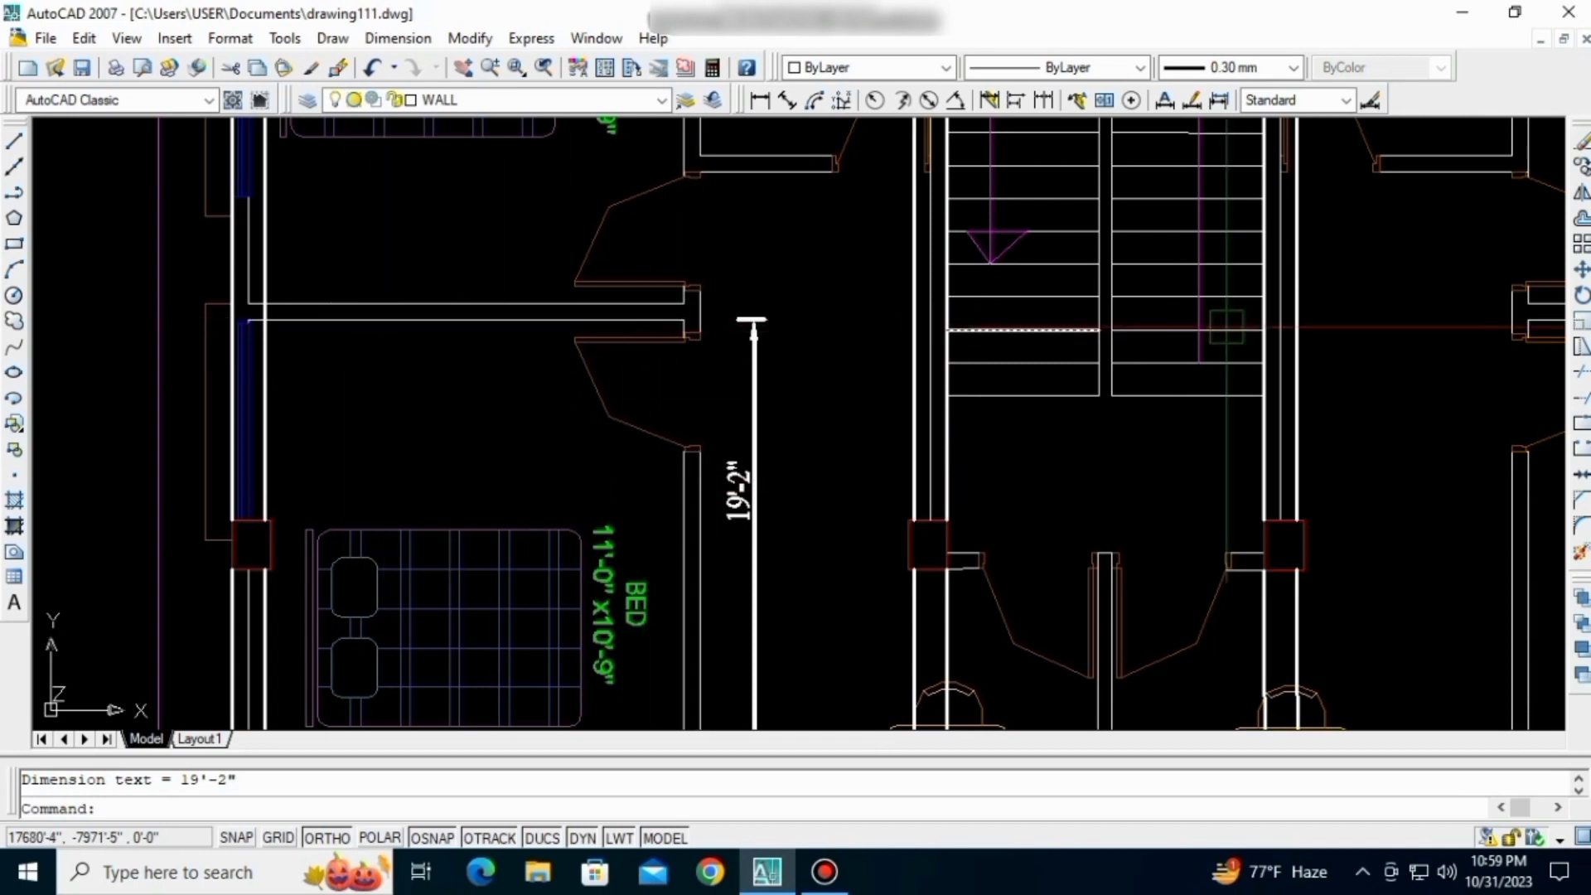
pyautogui.moveTo(724, 488); pyautogui.dragTo(686, 437, button='middle')
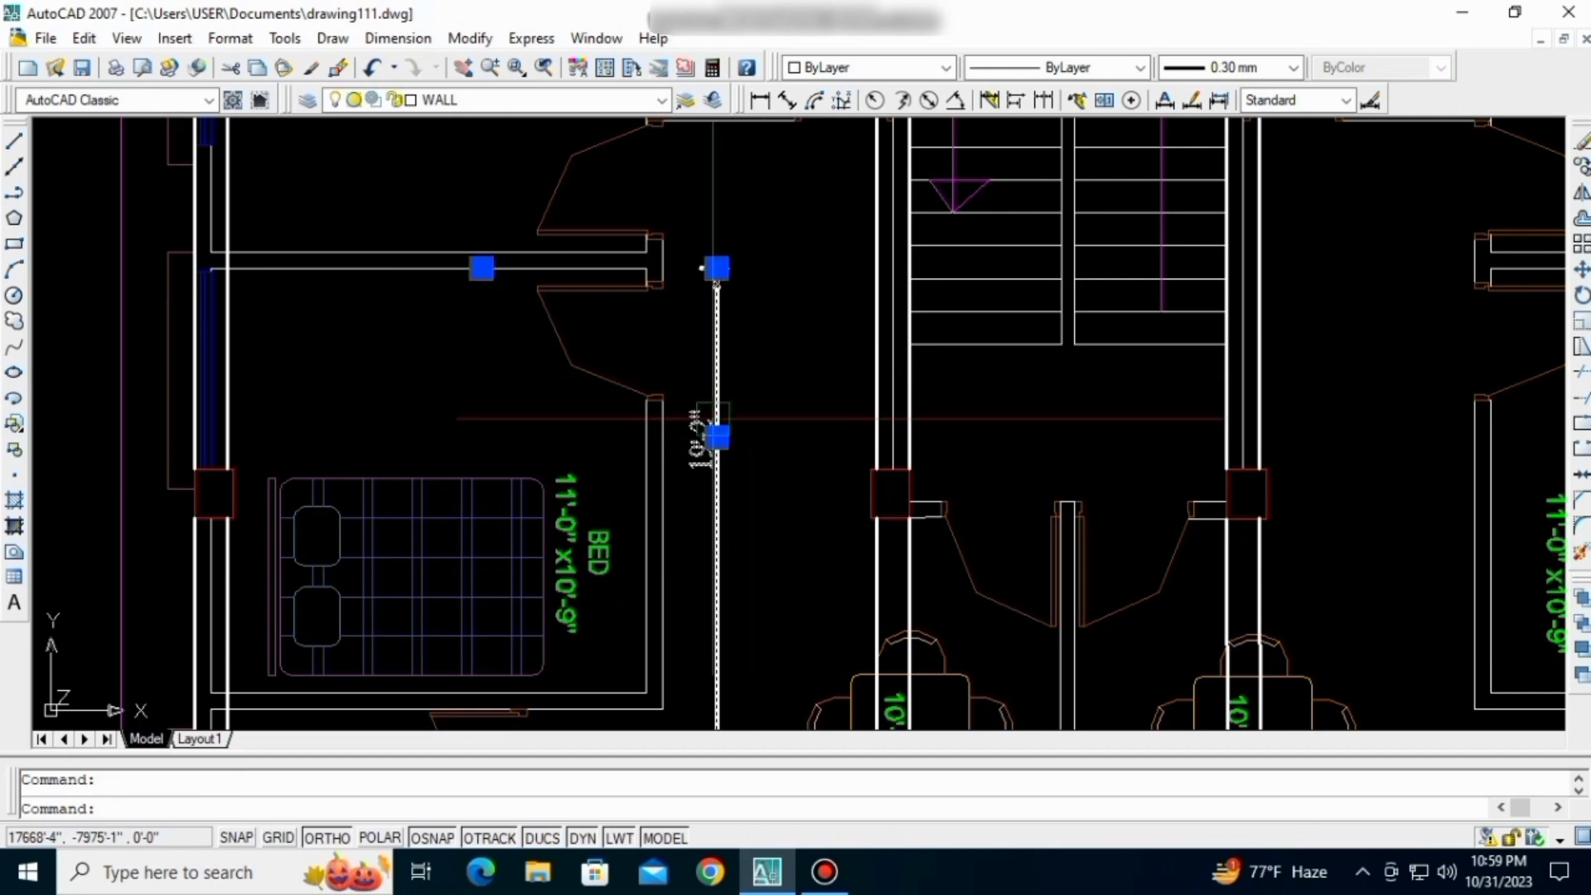
pyautogui.press('Delete')
# - Draw a horizontal beam line along the wall between the left bedrooms, from the left outer beam to the staircase's left beam
pyautogui.write('l')
pyautogui.press('Return')
pyautogui.scroll(-3, 587, 304)
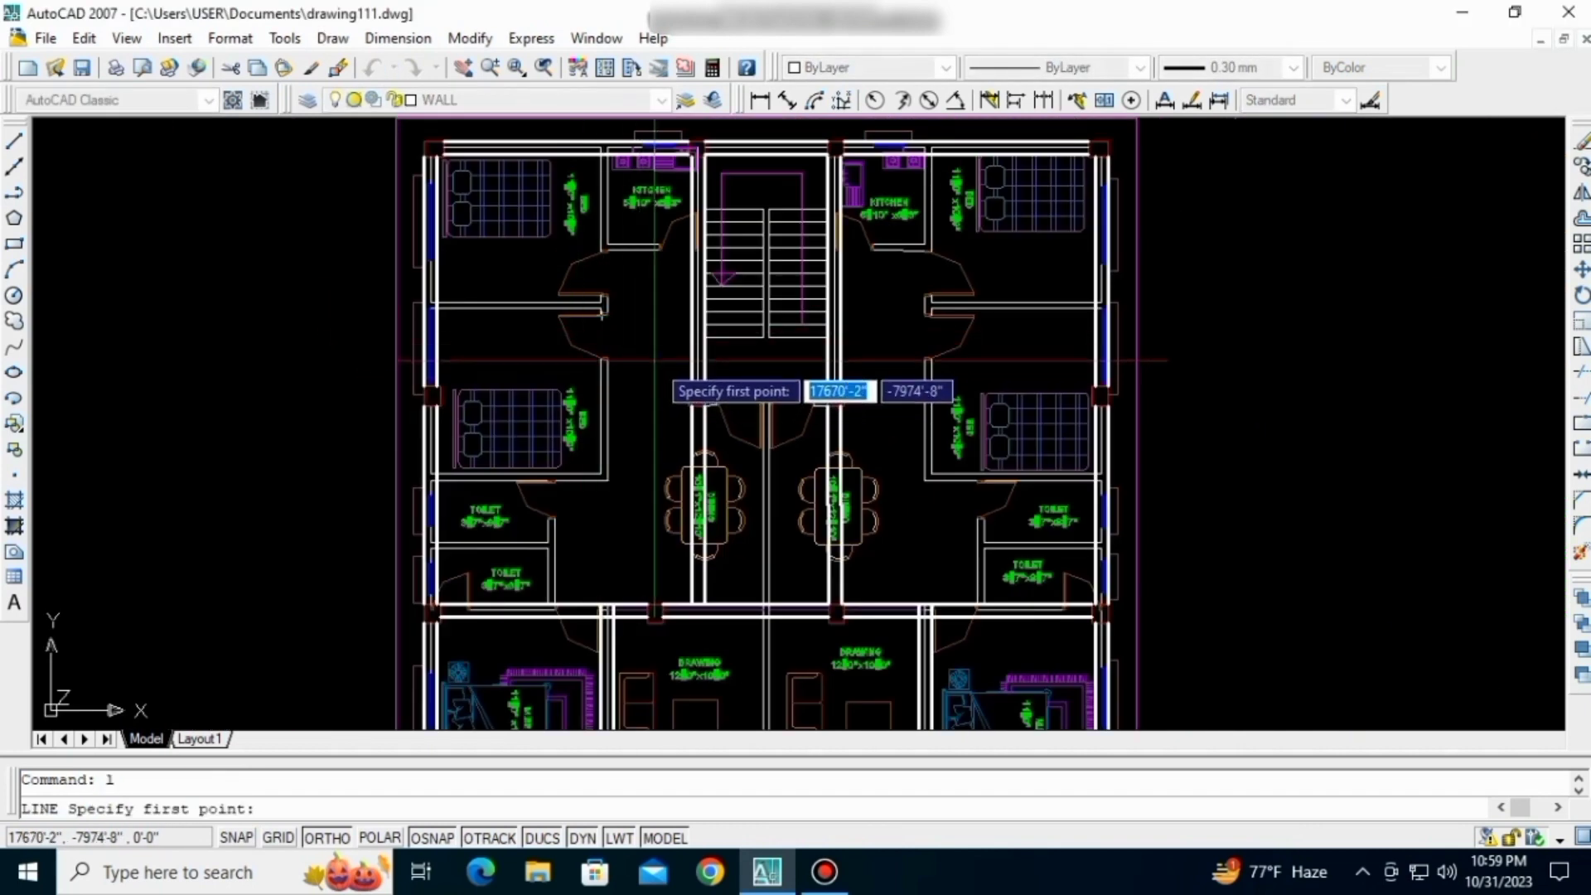
pyautogui.scroll(5, 435, 299)
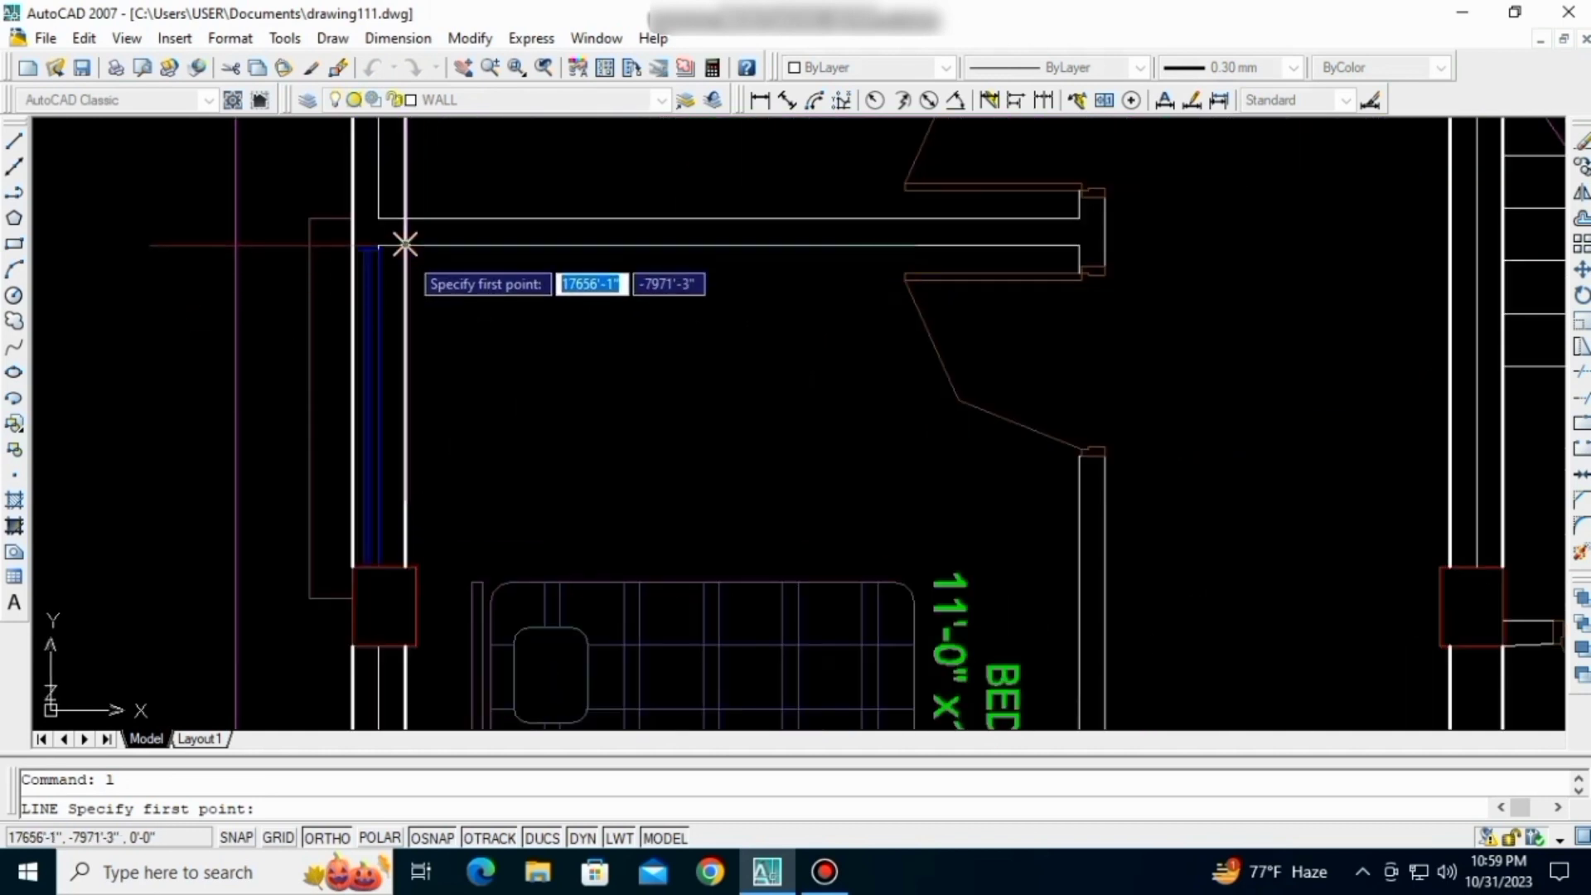
pyautogui.scroll(-4, 398, 247)
pyautogui.scroll(3, 704, 240)
pyautogui.click(710, 253)
pyautogui.press('Return')
# - Draw a horizontal beam line along the wall between the right bedrooms, from the right outer beam to the staircase's right beam
pyautogui.moveTo(710, 254); pyautogui.dragTo(570, 268, button='middle')
pyautogui.moveTo(1521, 318); pyautogui.dragTo(1138, 370, button='middle')
pyautogui.scroll(2, 1136, 363)
pyautogui.press('Return')
pyautogui.click(1102, 308)
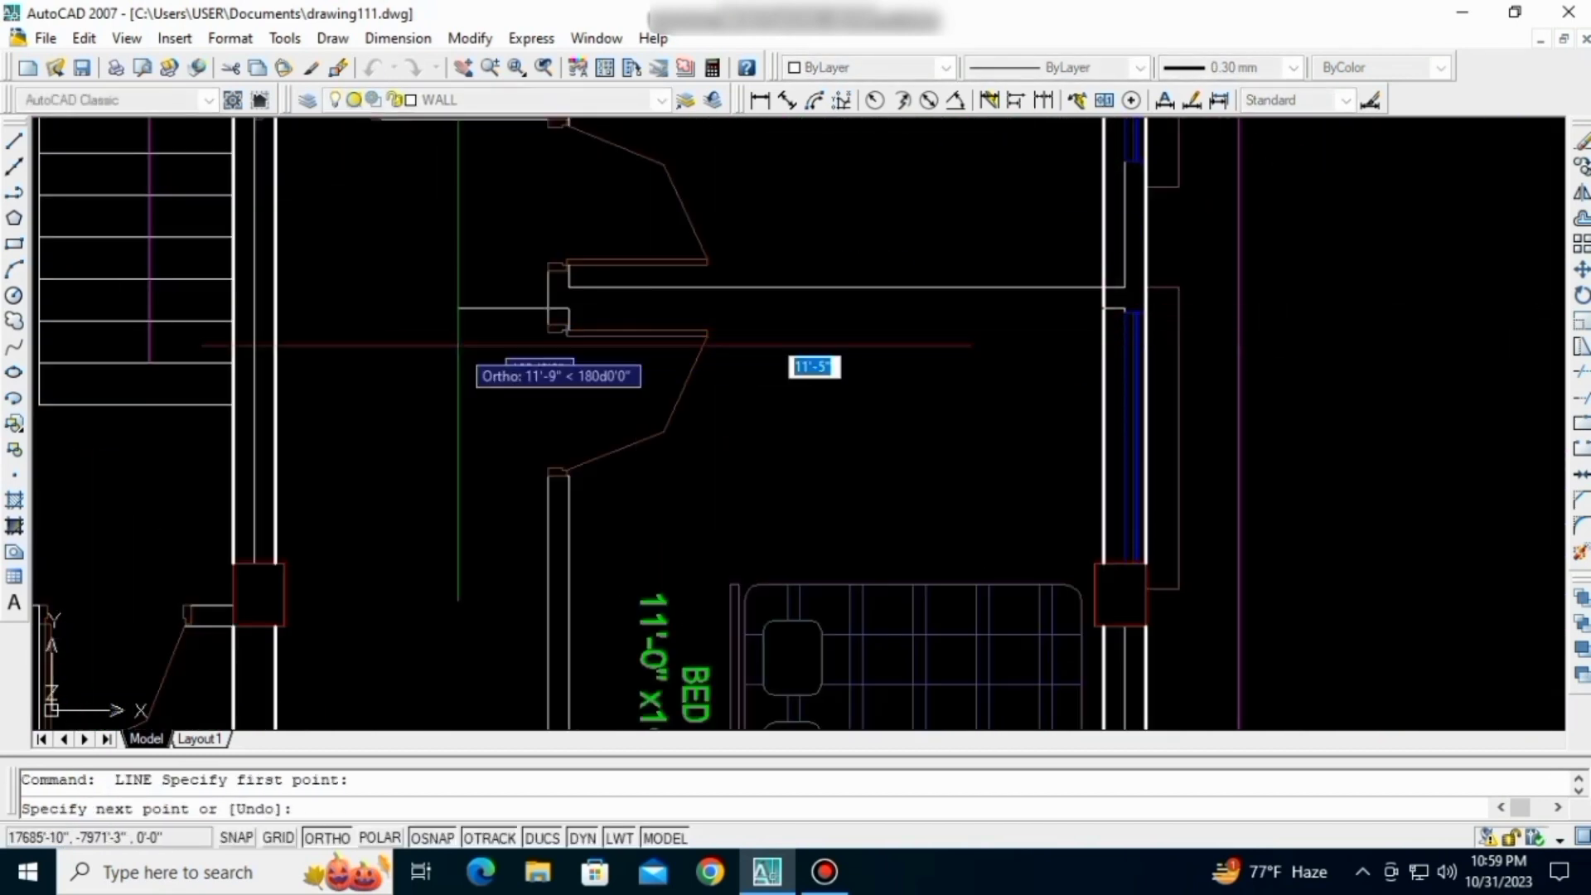
pyautogui.click(278, 308)
pyautogui.press('Return')
# - Offset the two beam lines between the bedrooms by 10 inches, towards the kitchens
pyautogui.moveTo(328, 348); pyautogui.dragTo(872, 348, button='middle')
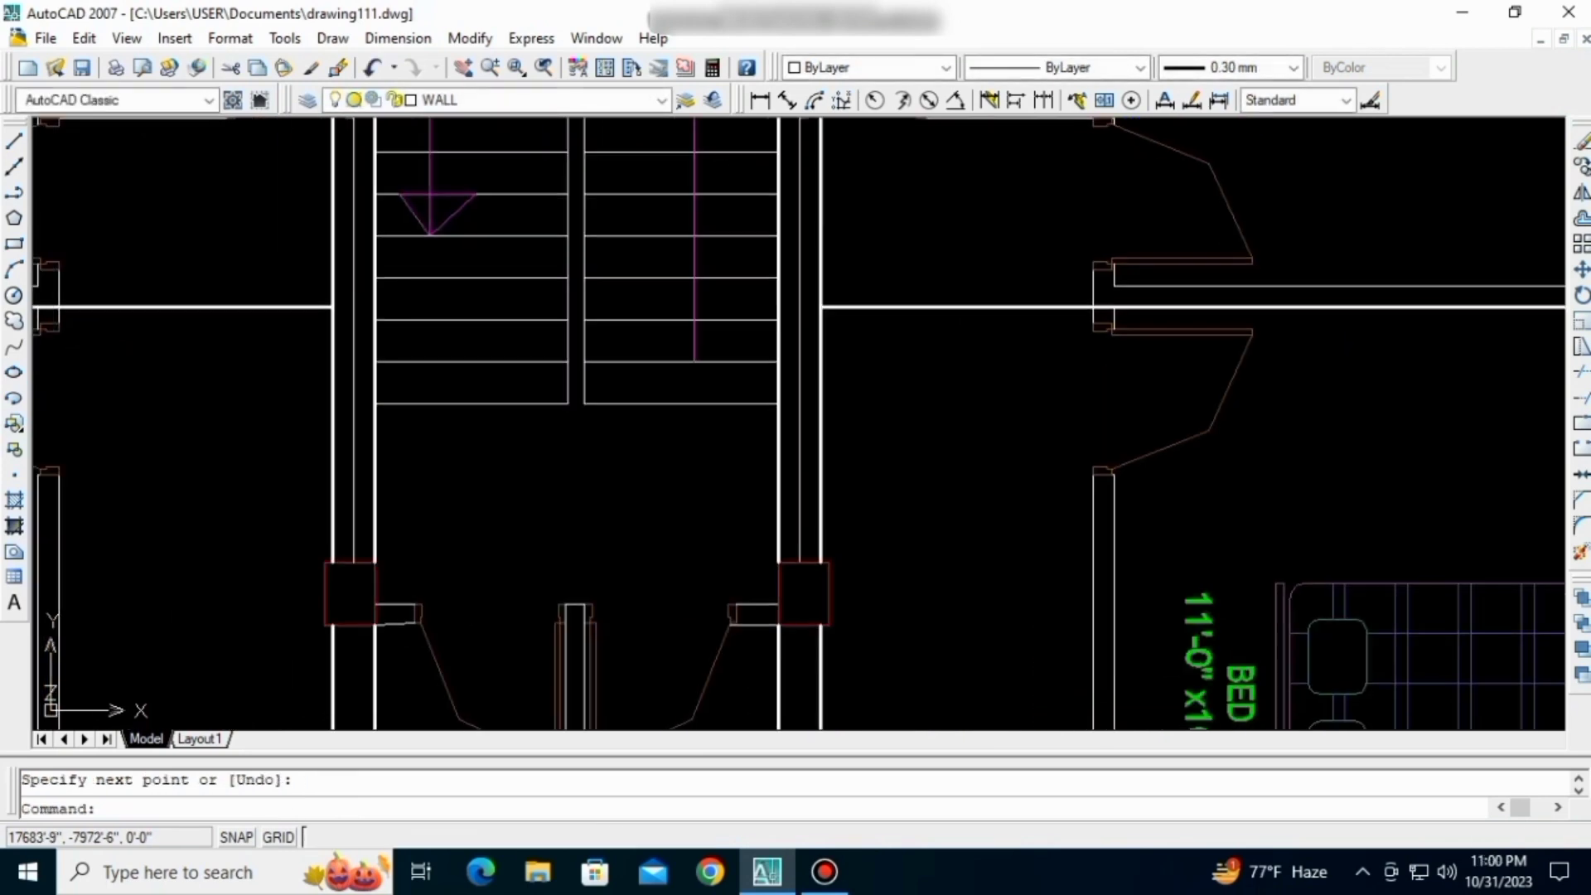
pyautogui.moveTo(41, 359); pyautogui.dragTo(446, 372, button='middle')
pyautogui.scroll(-4, 451, 371)
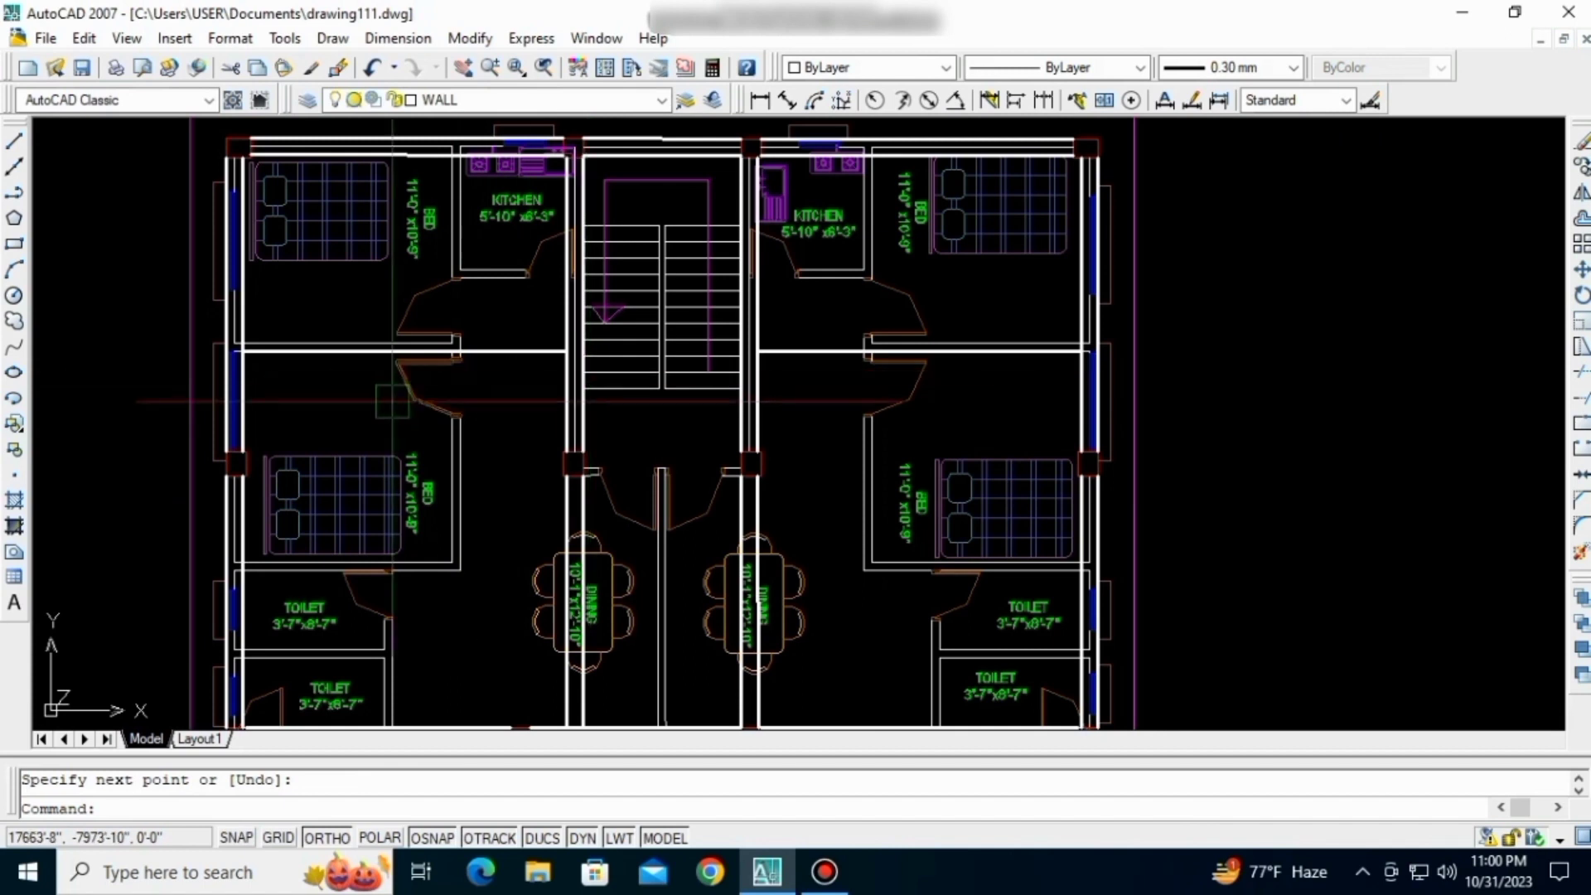
pyautogui.scroll(2, 479, 436)
pyautogui.press('Escape')
pyautogui.write('o')
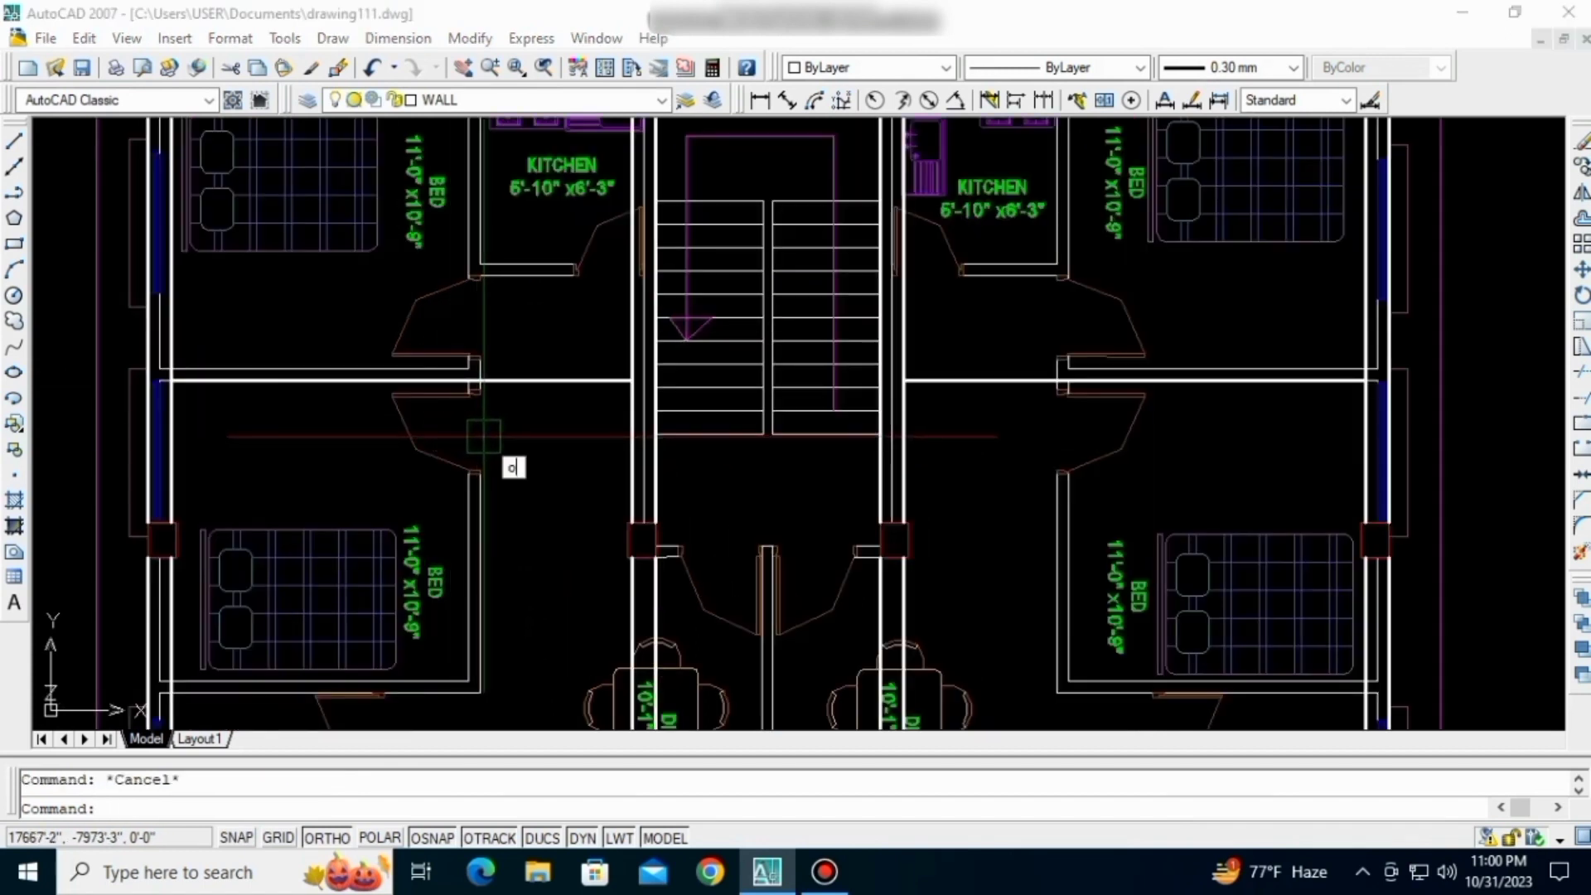
pyautogui.press('Return')
pyautogui.write('10')
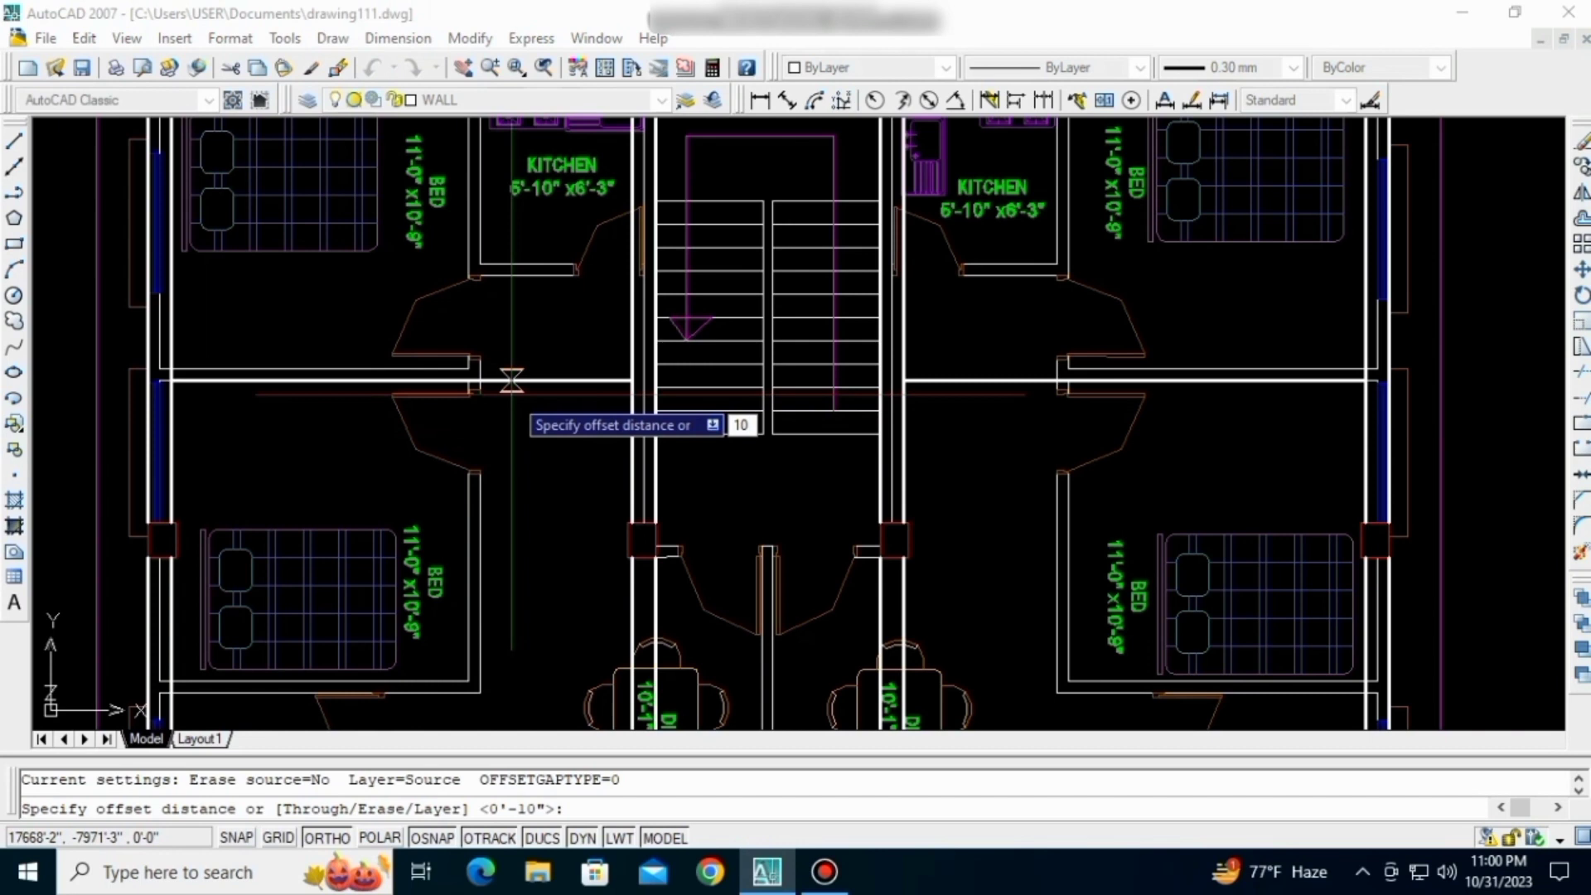
pyautogui.press('Return')
pyautogui.click(513, 388)
pyautogui.click(519, 335)
pyautogui.moveTo(746, 420); pyautogui.dragTo(499, 461, button='middle')
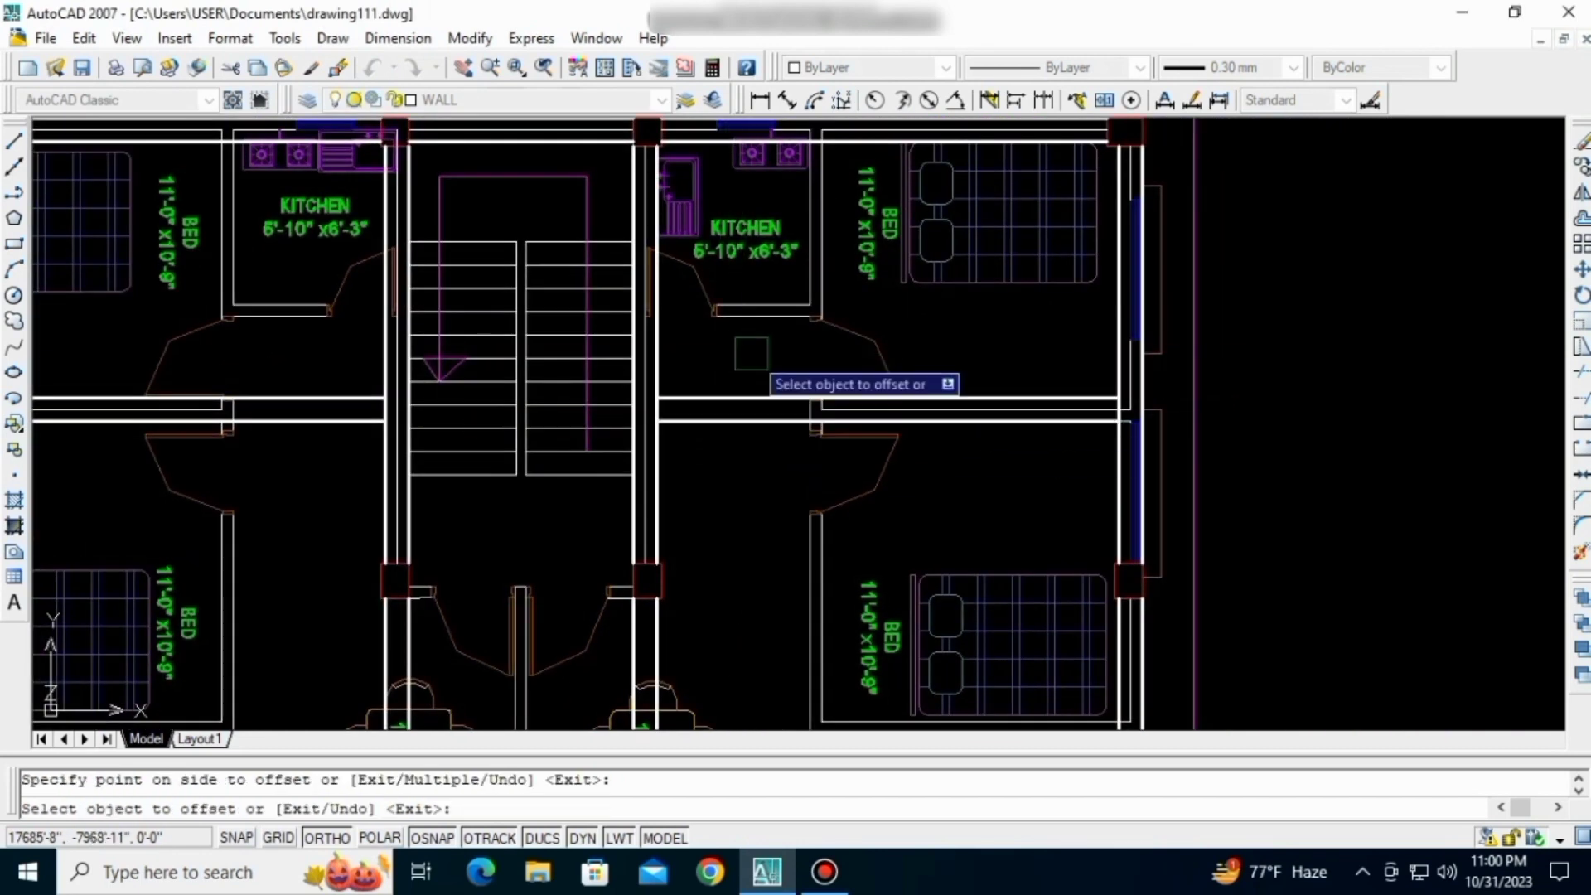
# - Examine the beam layout around the staircase and the cross beams between the bedrooms
pyautogui.moveTo(703, 532); pyautogui.dragTo(751, 486, button='middle')
pyautogui.scroll(-3, 787, 481)
pyautogui.scroll(3, 663, 546)
pyautogui.scroll(-3, 712, 617)
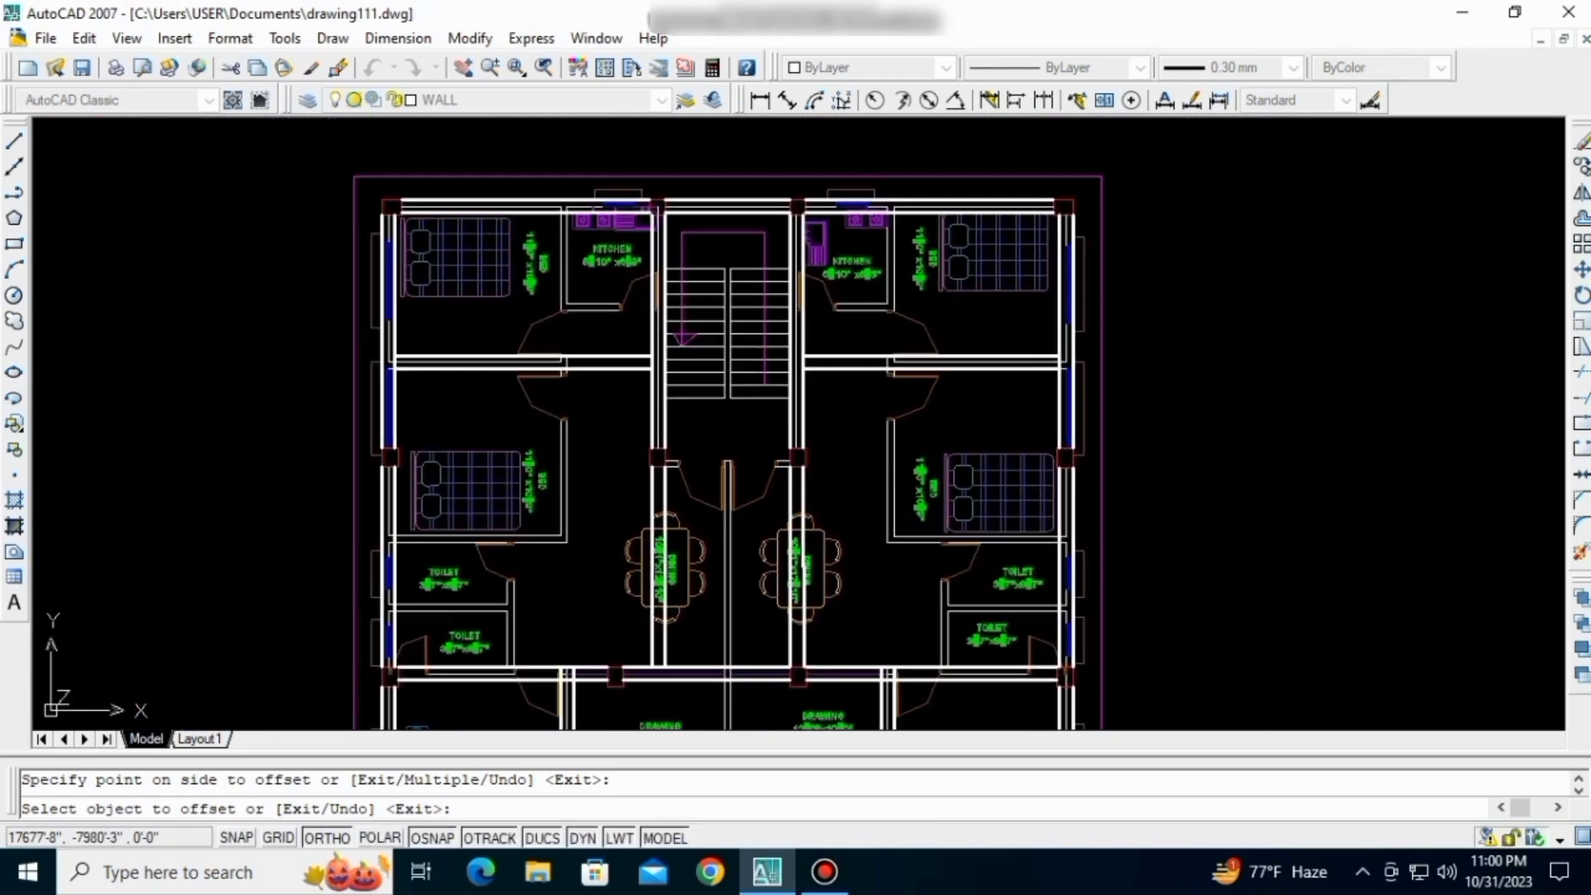
pyautogui.scroll(1, 722, 510)
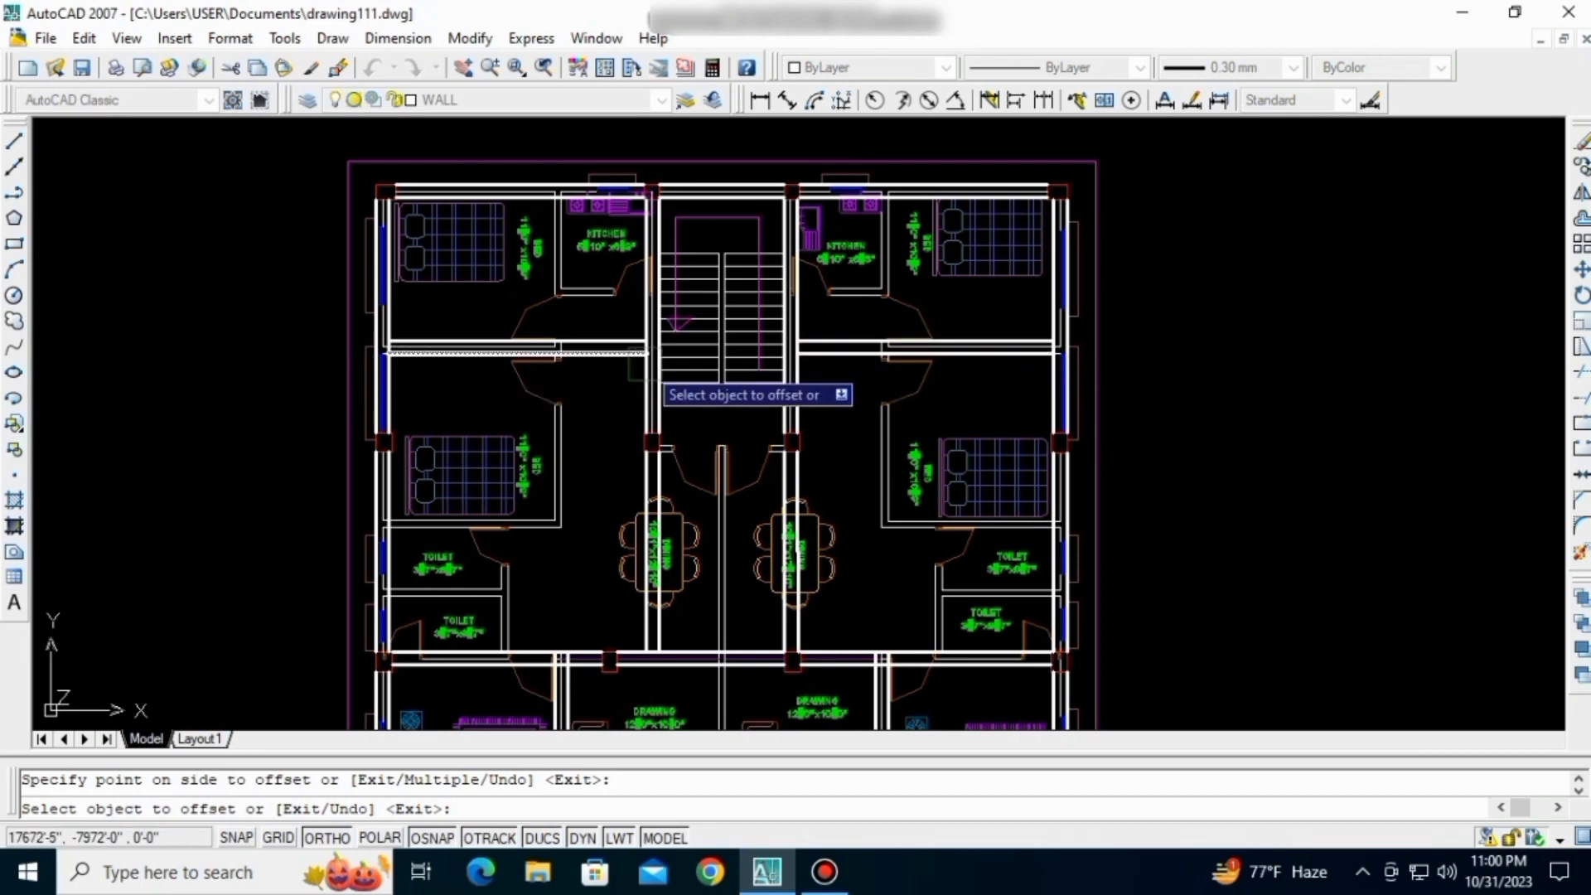
pyautogui.scroll(3, 639, 367)
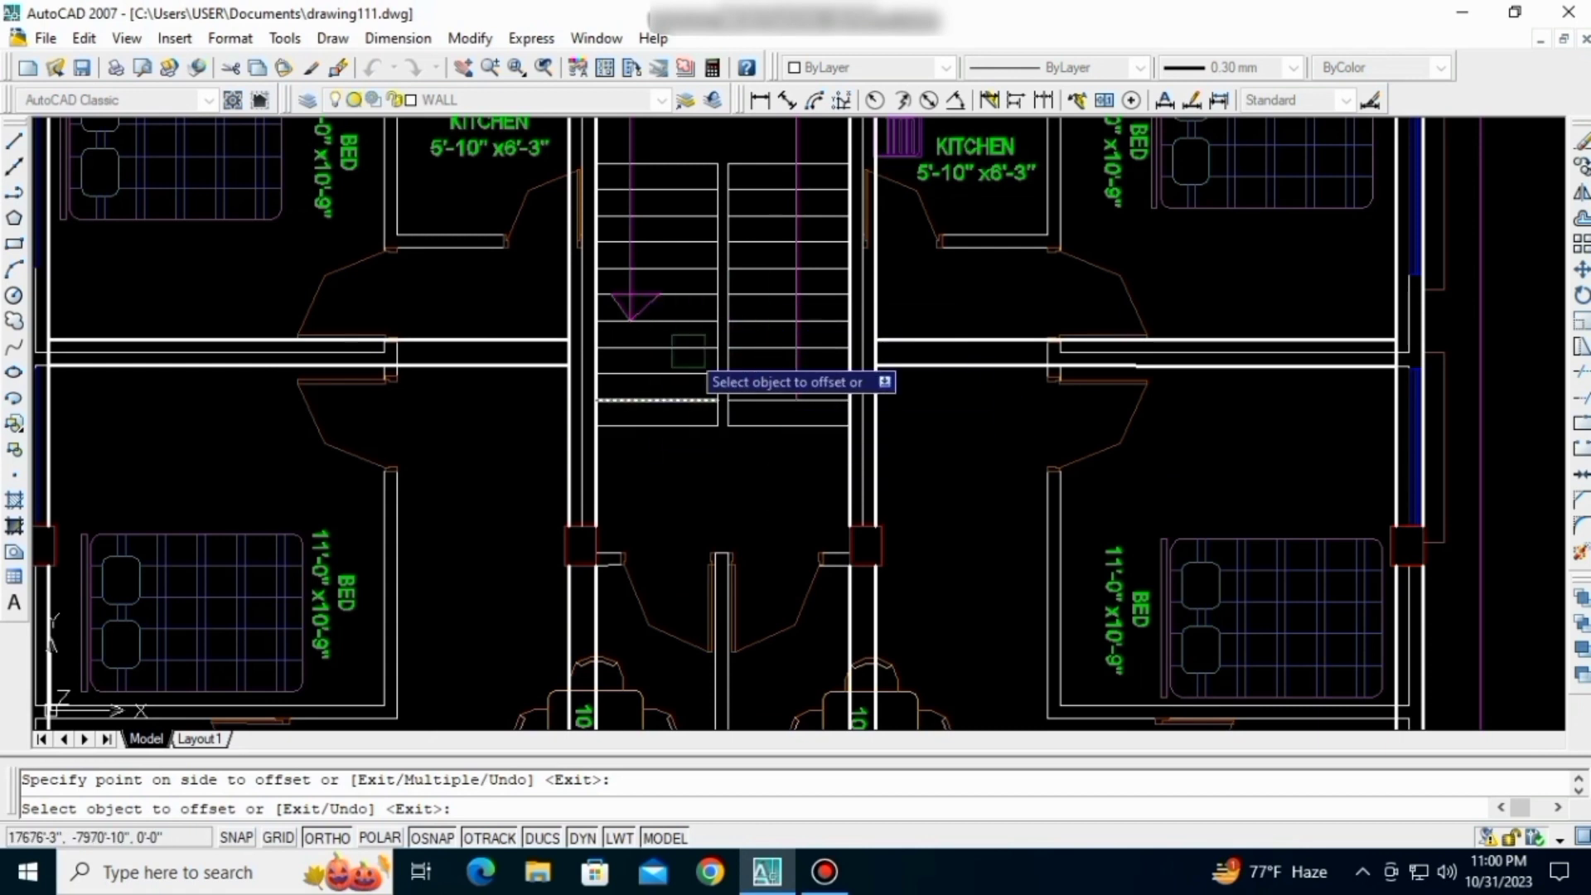
pyautogui.scroll(-3, 665, 375)
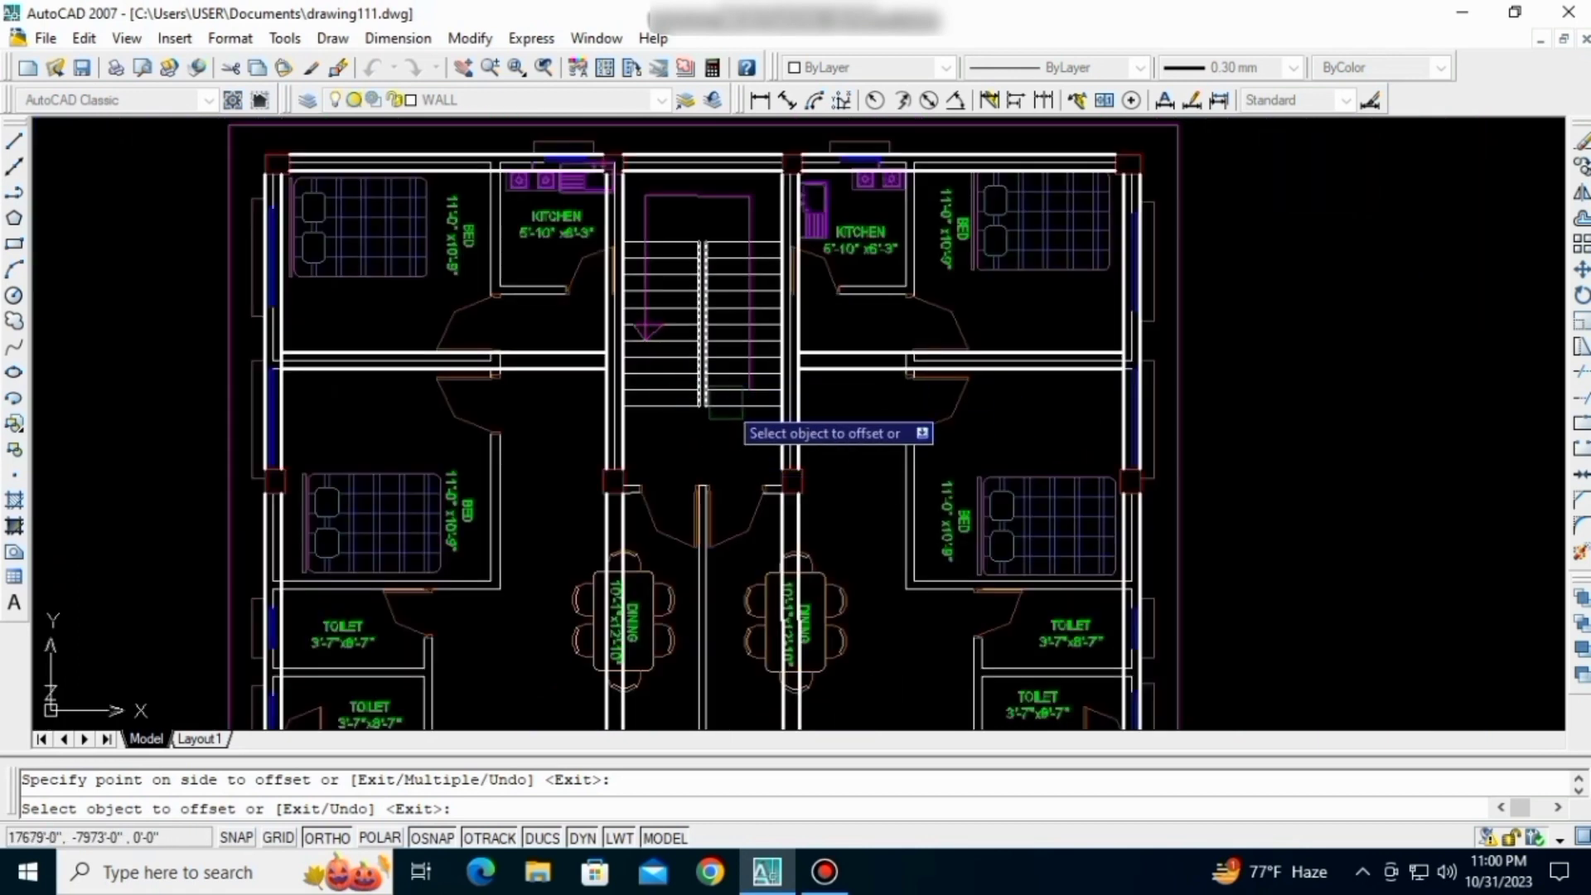
# - Draw a horizontal beam line below the staircase, connecting the lower inner corners of the two columns beside the entrance doors
pyautogui.scroll(2, 833, 369)
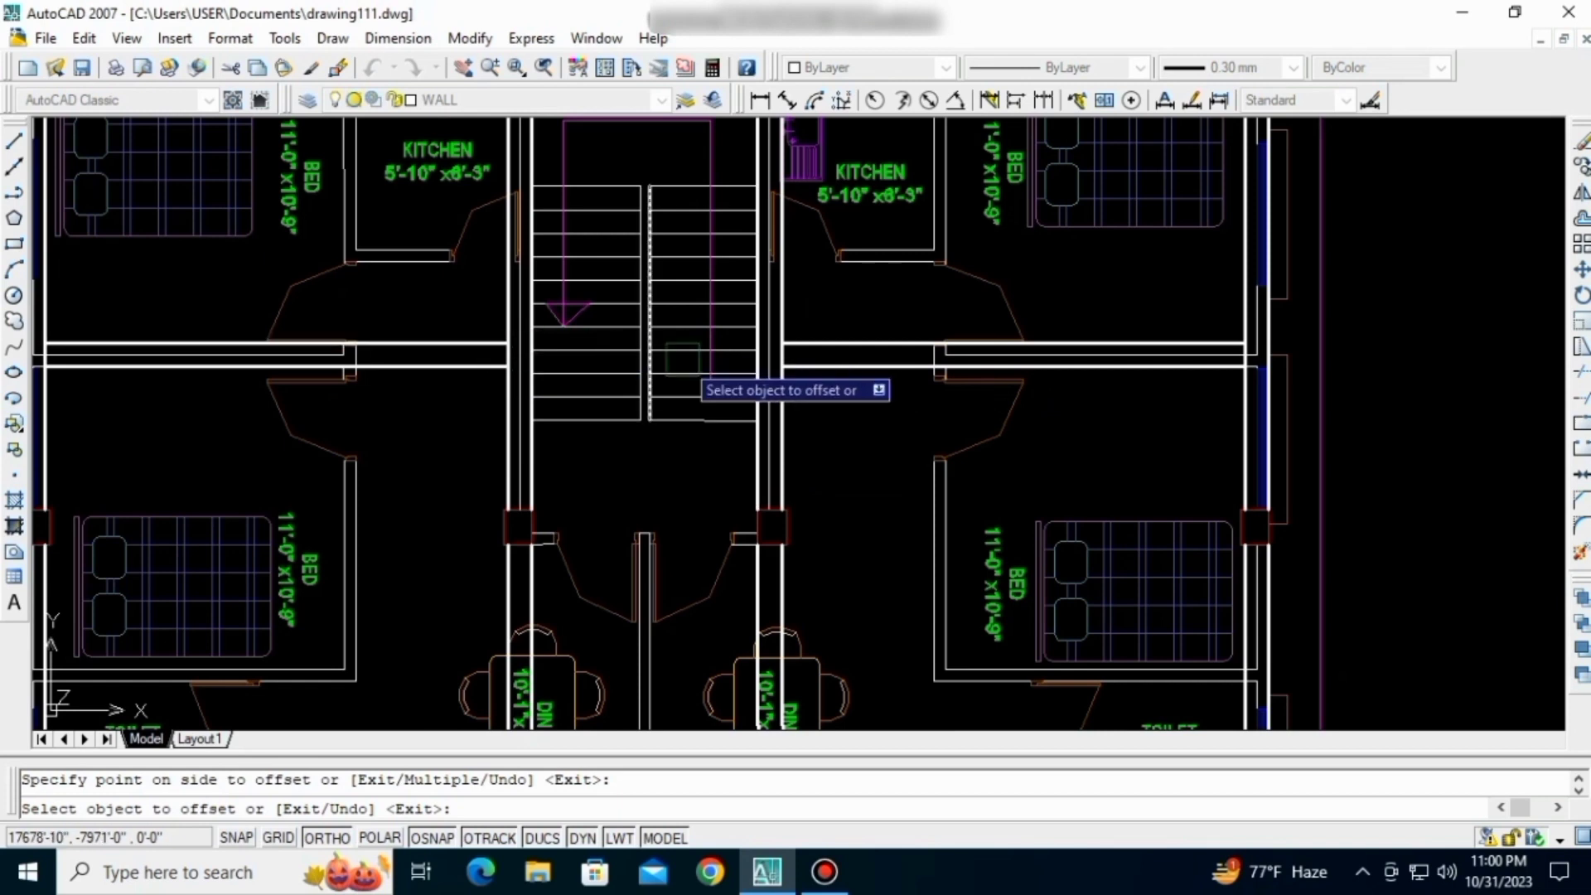
pyautogui.moveTo(683, 519); pyautogui.dragTo(682, 451, button='middle')
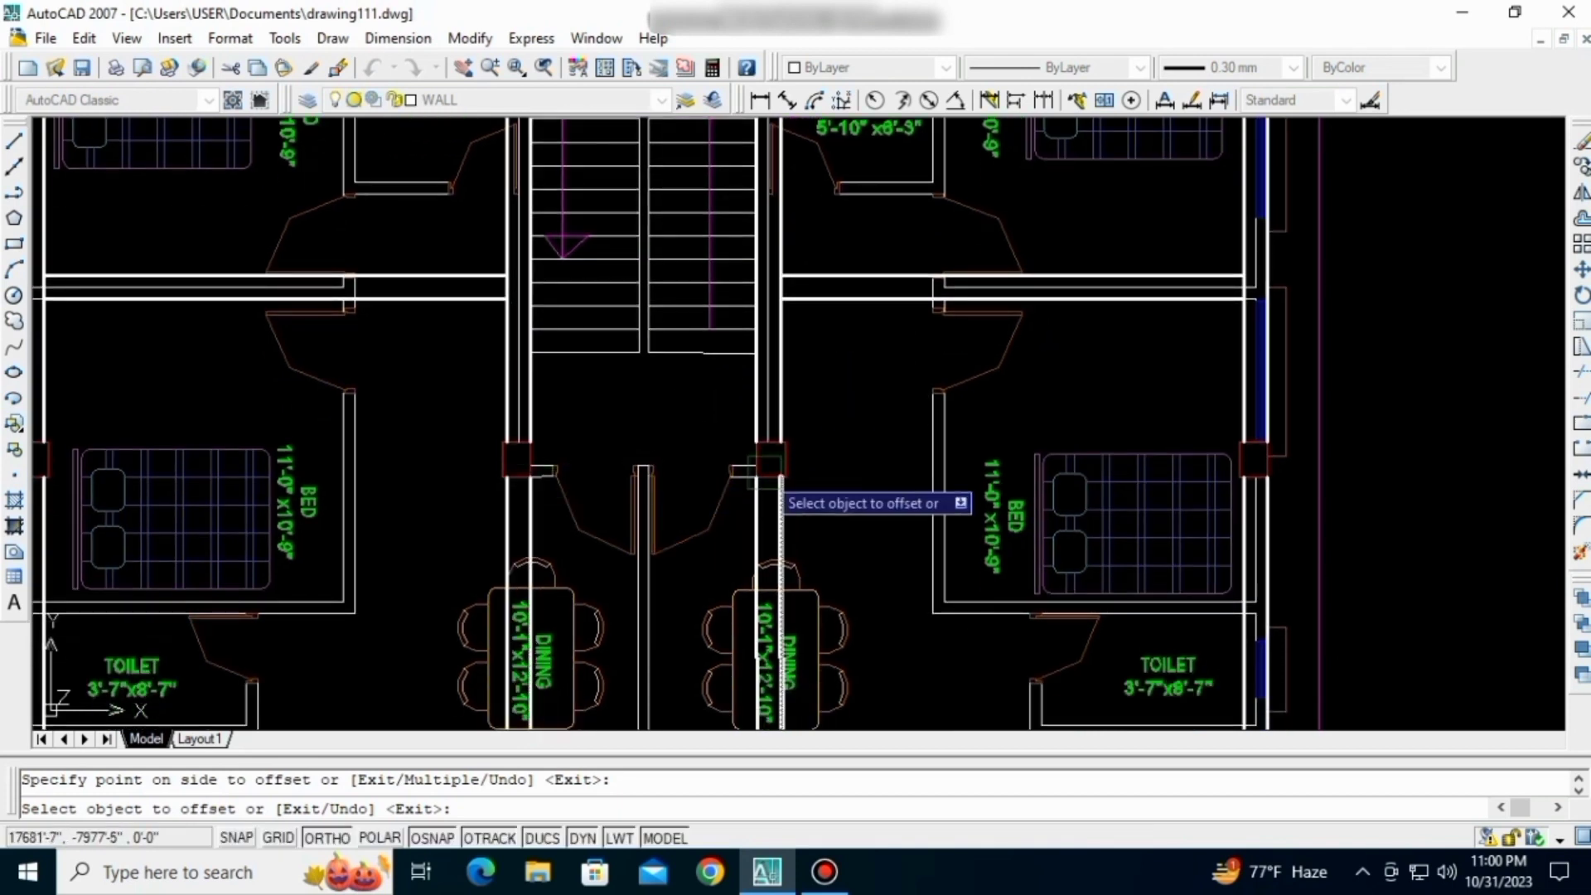
pyautogui.write("'")
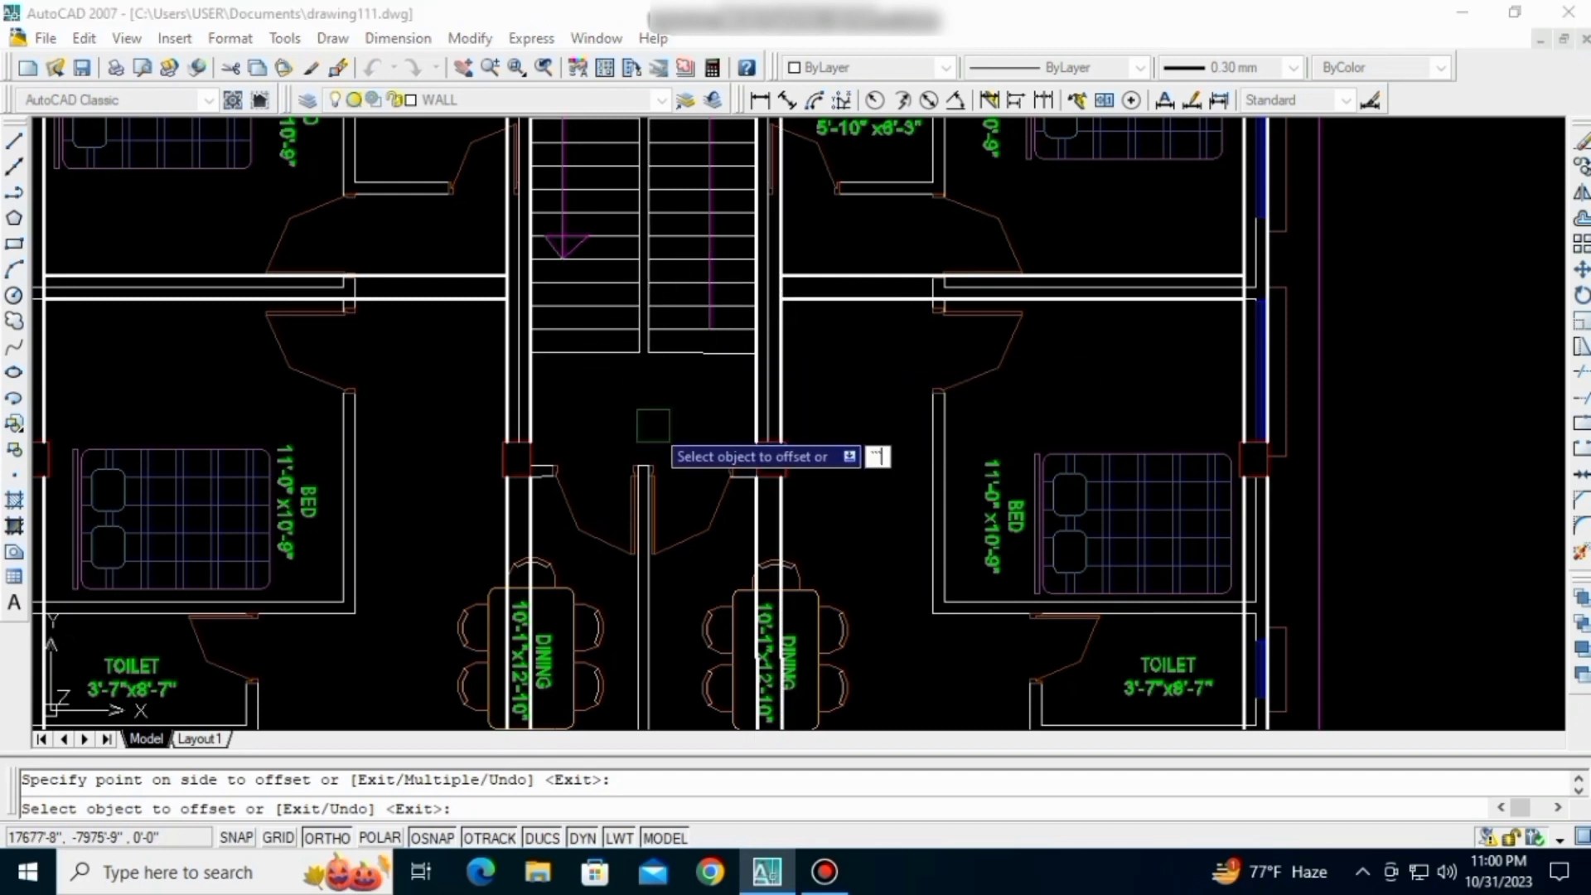
pyautogui.press('Escape')
pyautogui.write('l')
pyautogui.press('Return')
pyautogui.scroll(2, 721, 481)
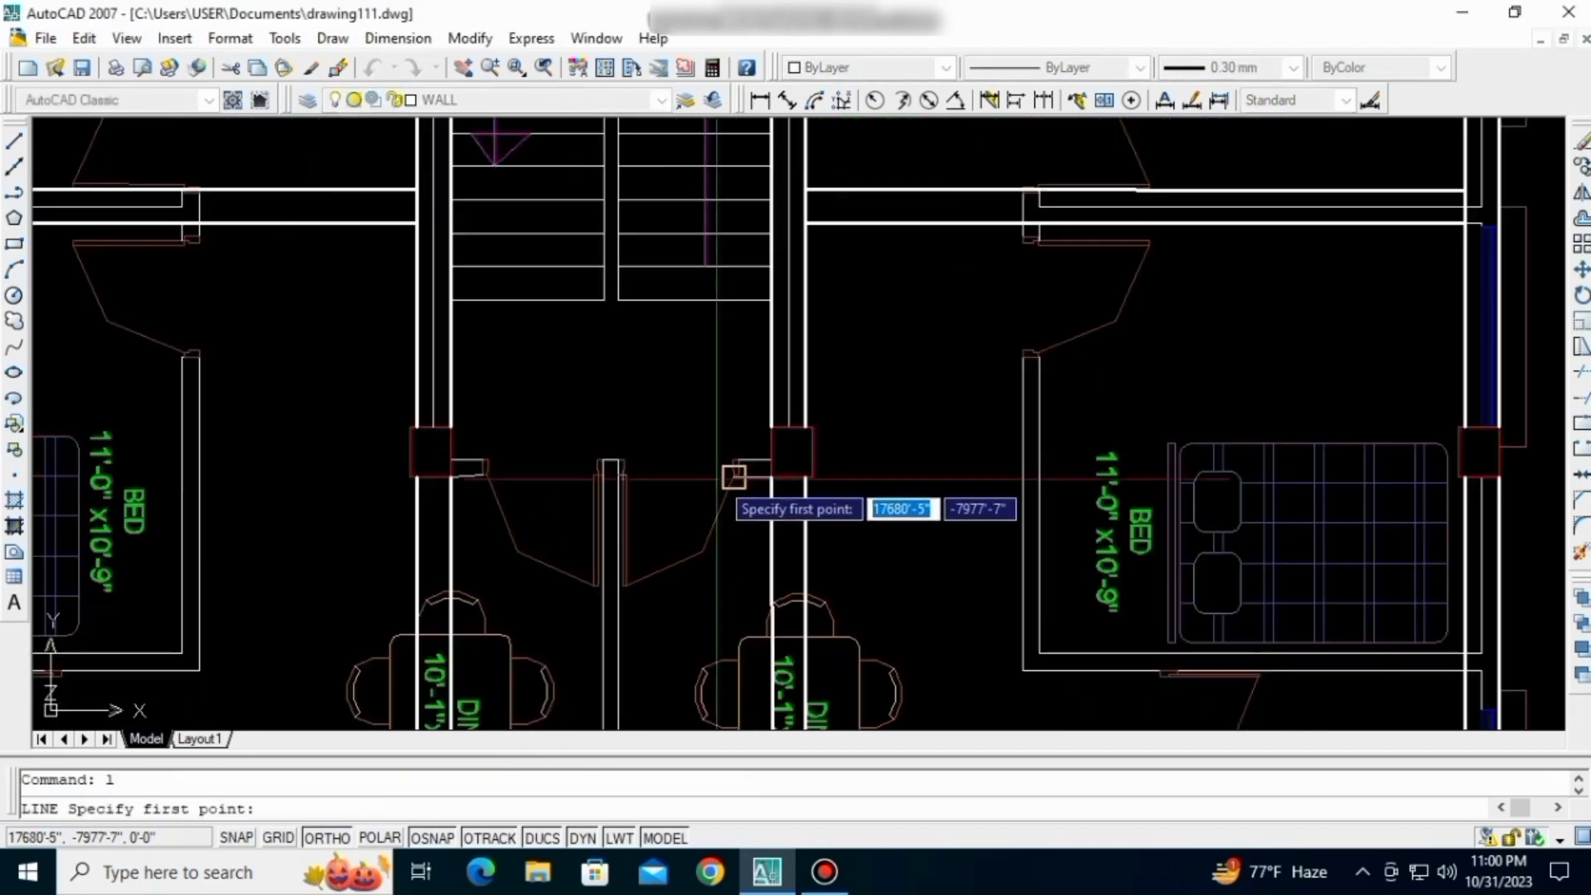
pyautogui.scroll(5, 756, 479)
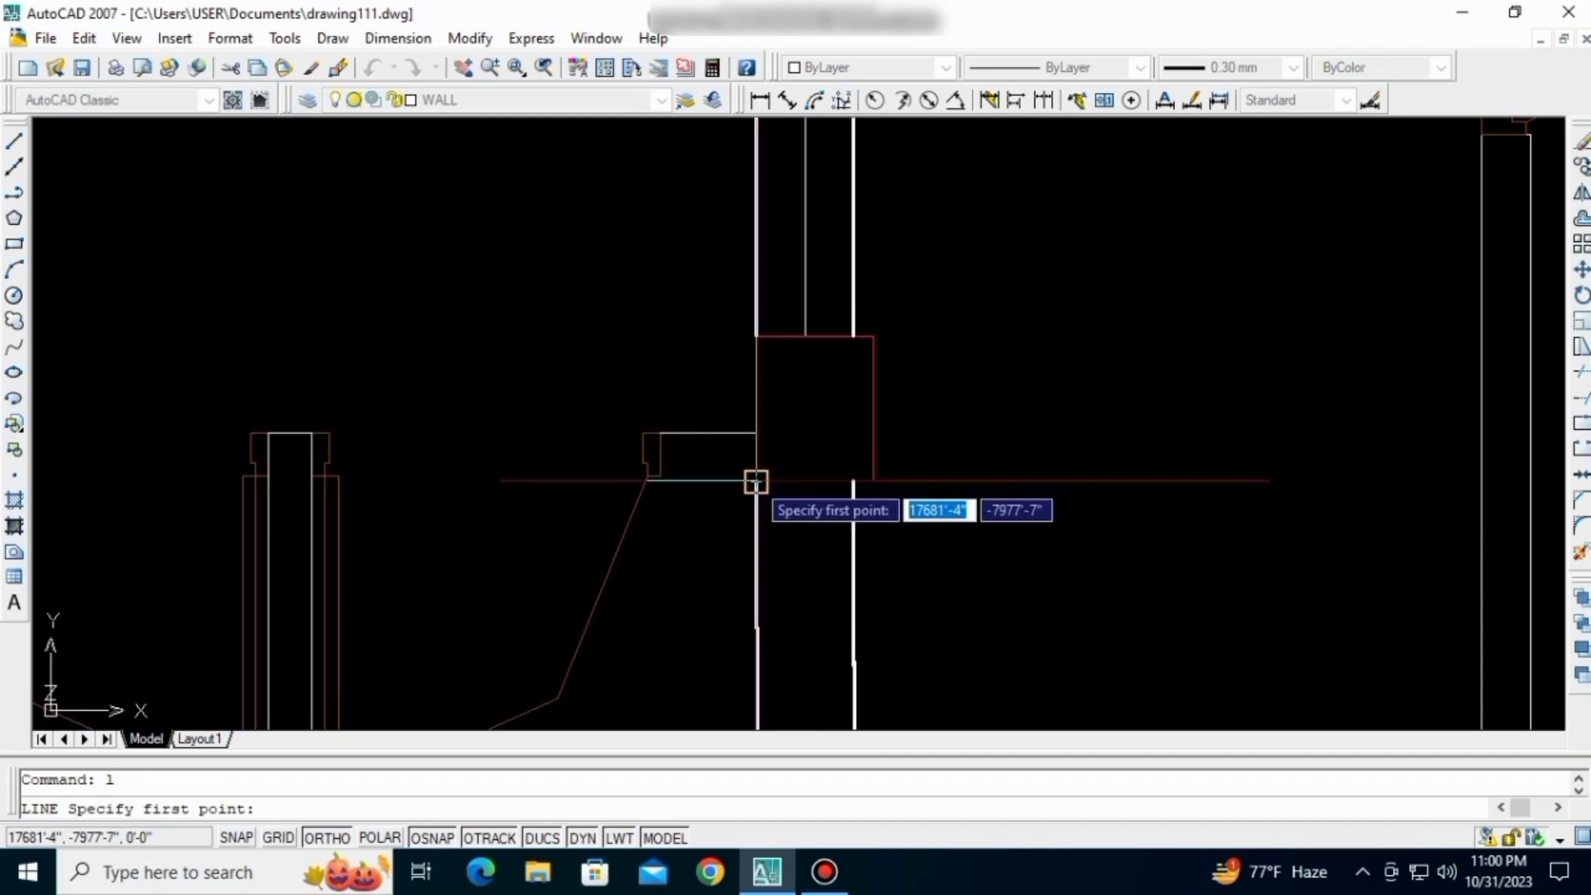
pyautogui.click(756, 481)
pyautogui.scroll(-2, 650, 501)
pyautogui.moveTo(157, 505); pyautogui.dragTo(438, 506, button='middle')
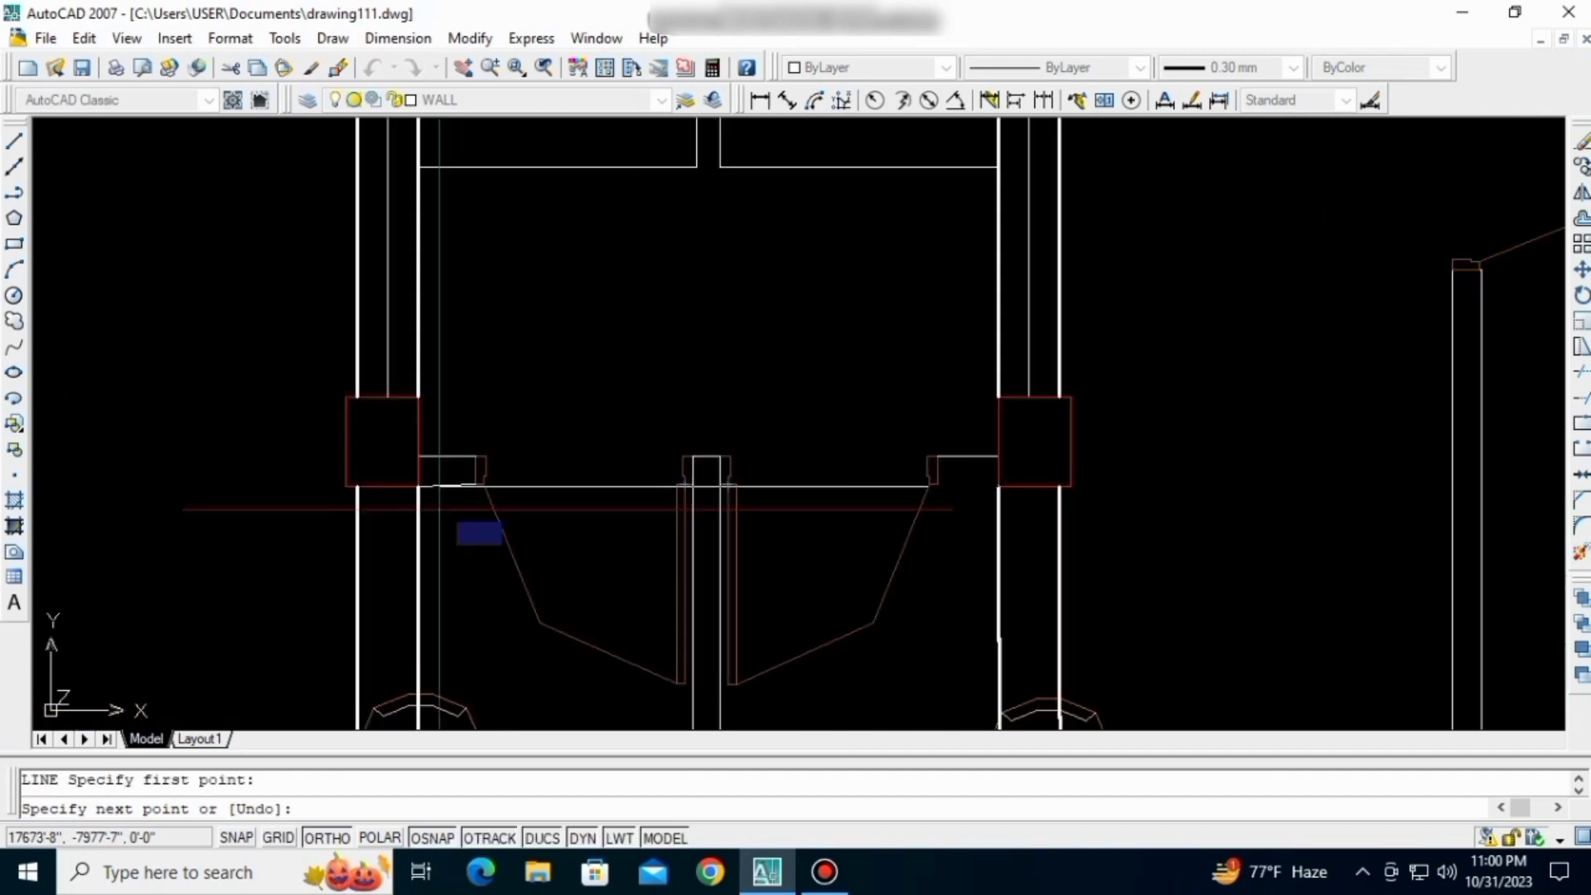
pyautogui.scroll(3, 424, 506)
pyautogui.click(423, 466)
pyautogui.press('Return')
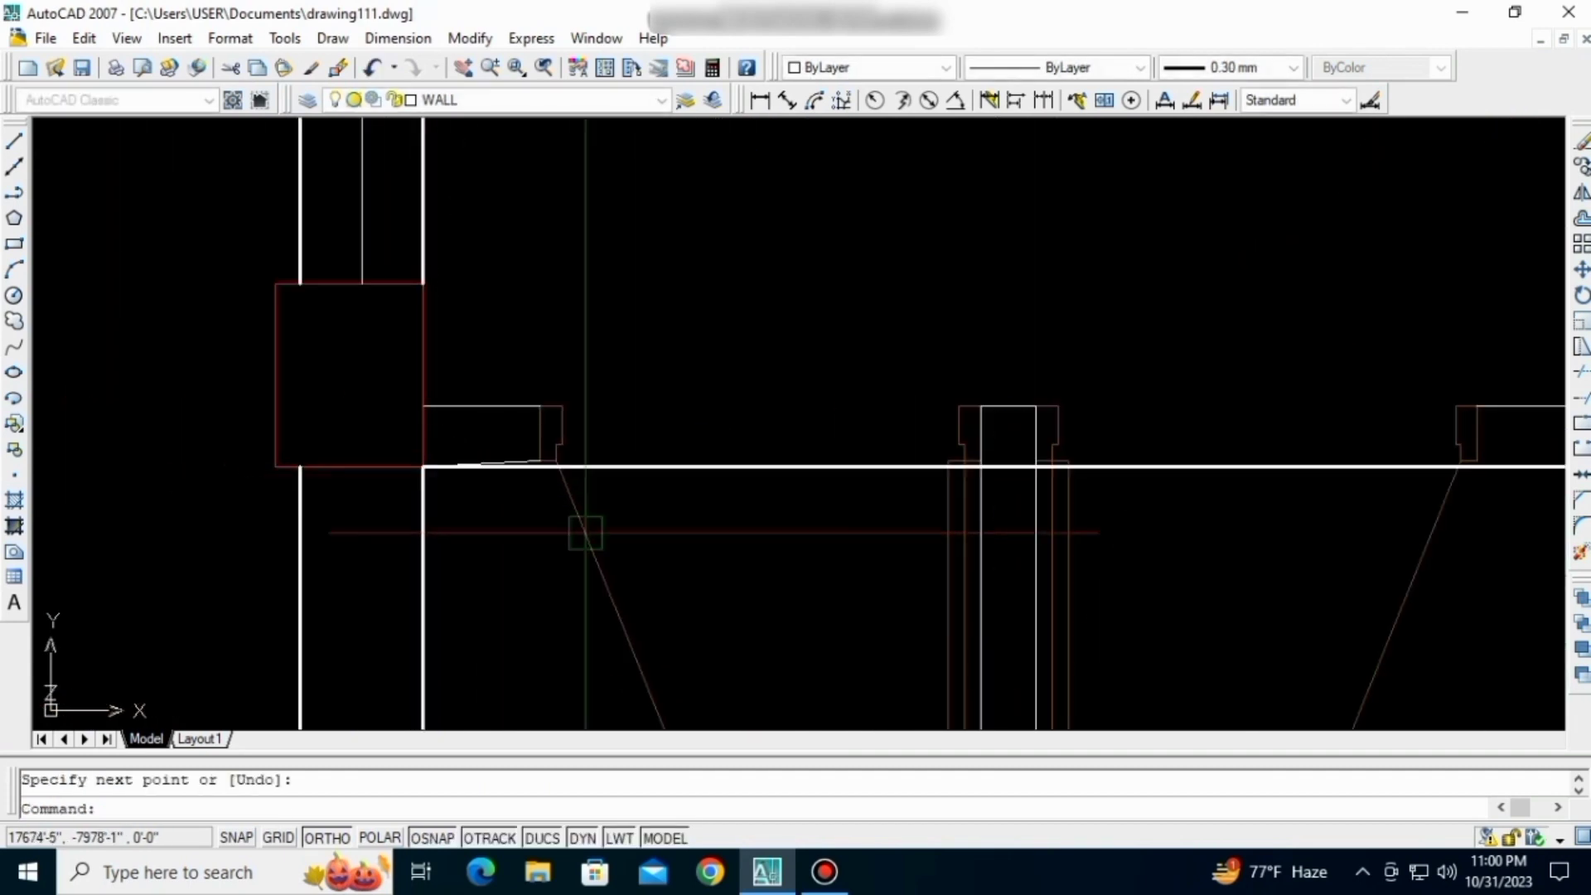
# - Offset the beam line between the two columns below the staircase by 10 inches, towards the stairs
pyautogui.scroll(-4, 630, 544)
pyautogui.press('Escape')
pyautogui.write('o')
pyautogui.press('Return')
pyautogui.write('10')
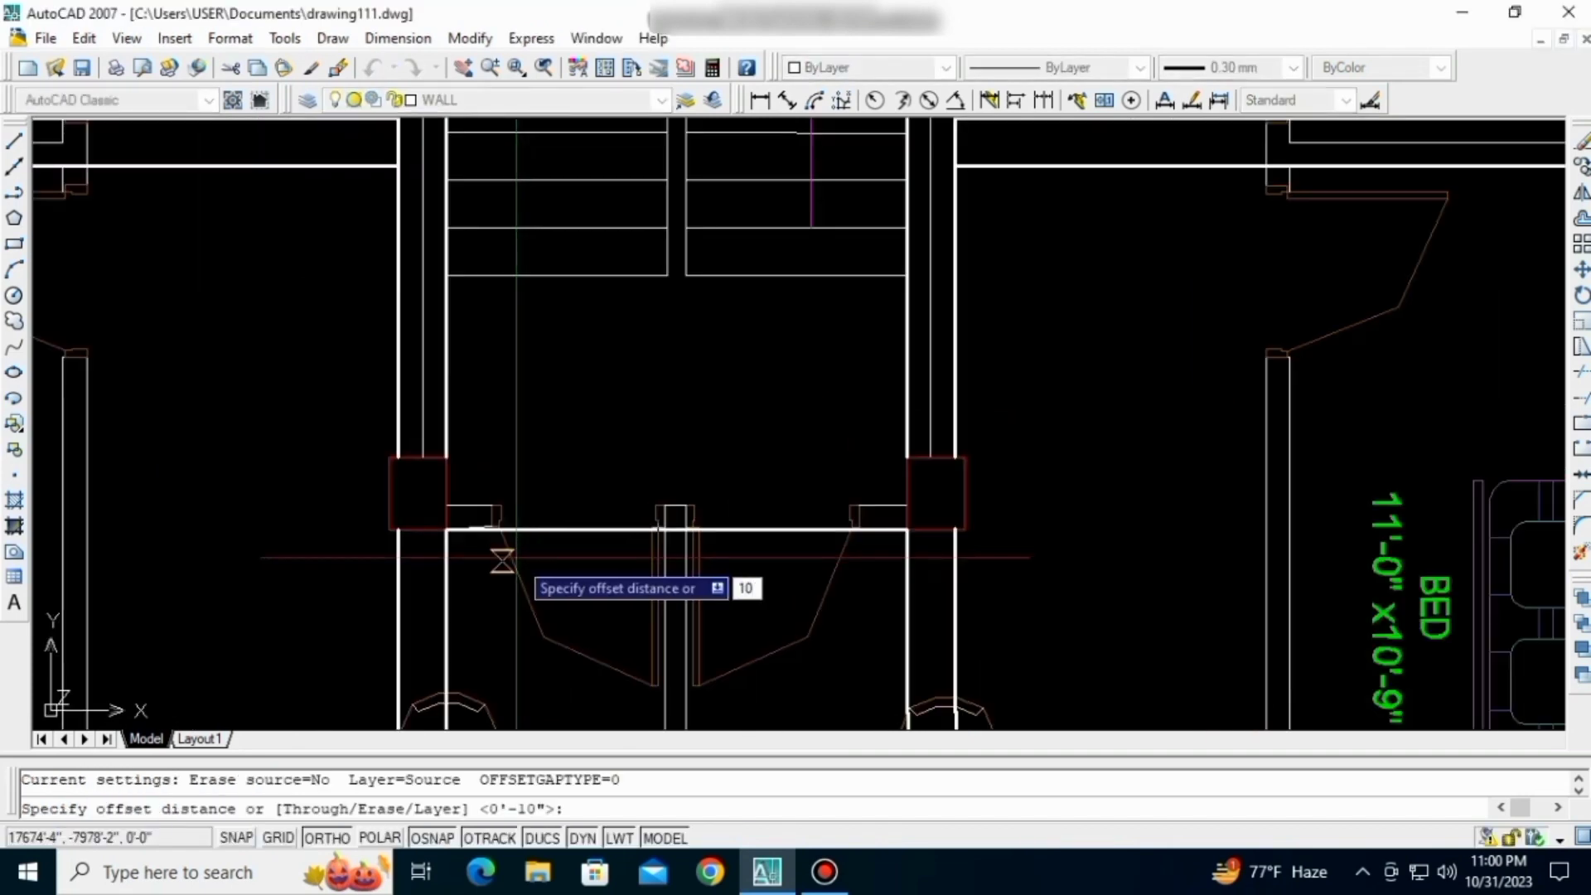
pyautogui.press('Return')
pyautogui.click(529, 530)
pyautogui.click(557, 443)
pyautogui.scroll(-2, 530, 575)
pyautogui.press('Escape')
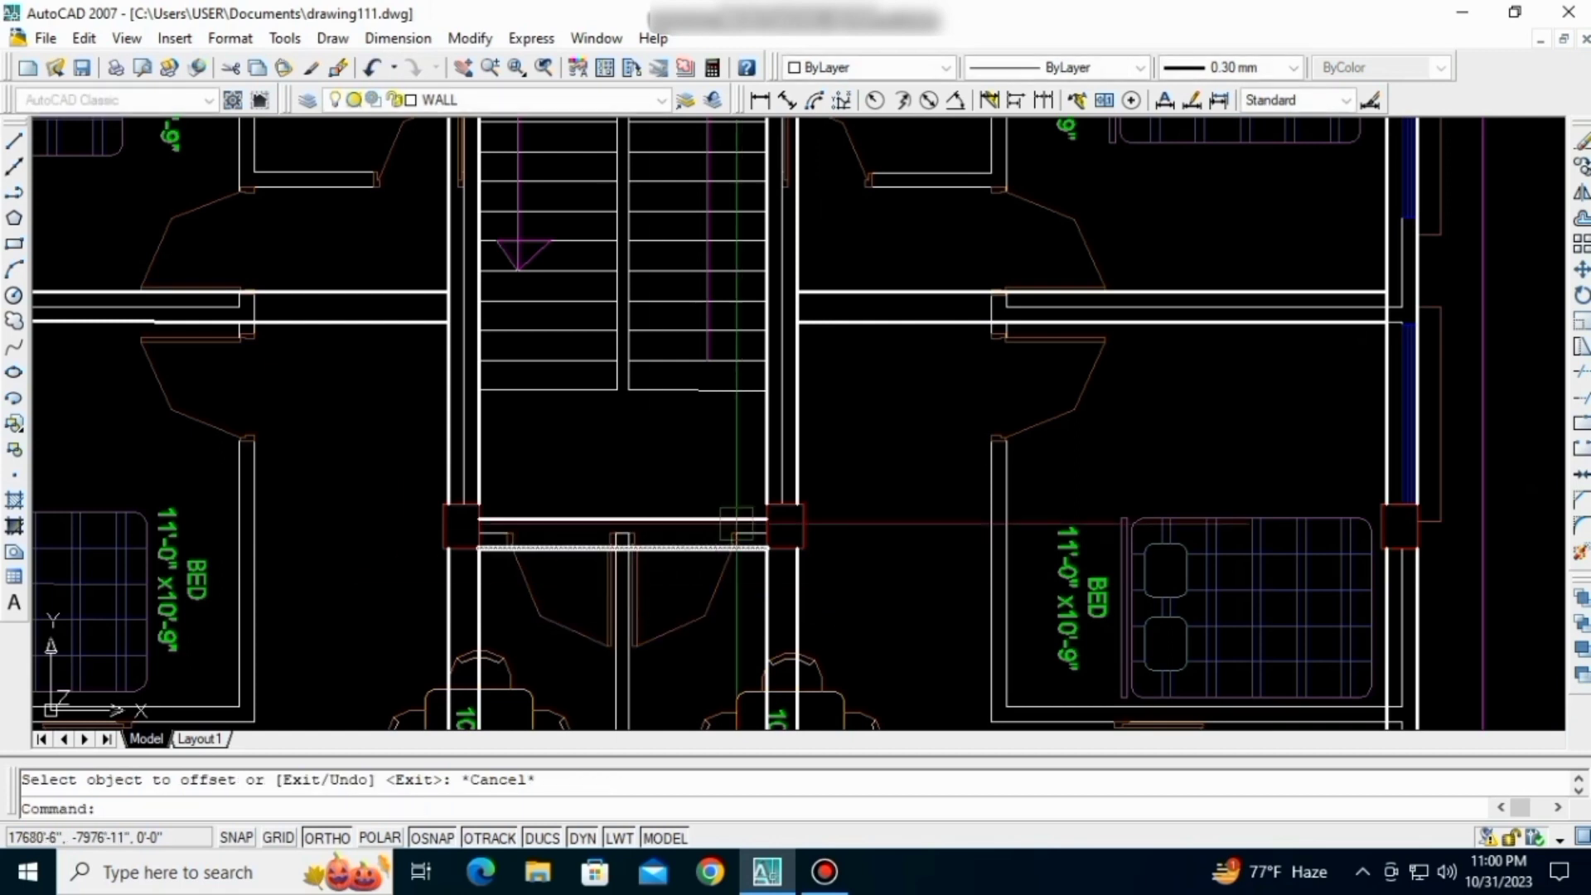
# - Examine the complete beam layout across the 1st to 5th floor plan
pyautogui.scroll(-2, 870, 488)
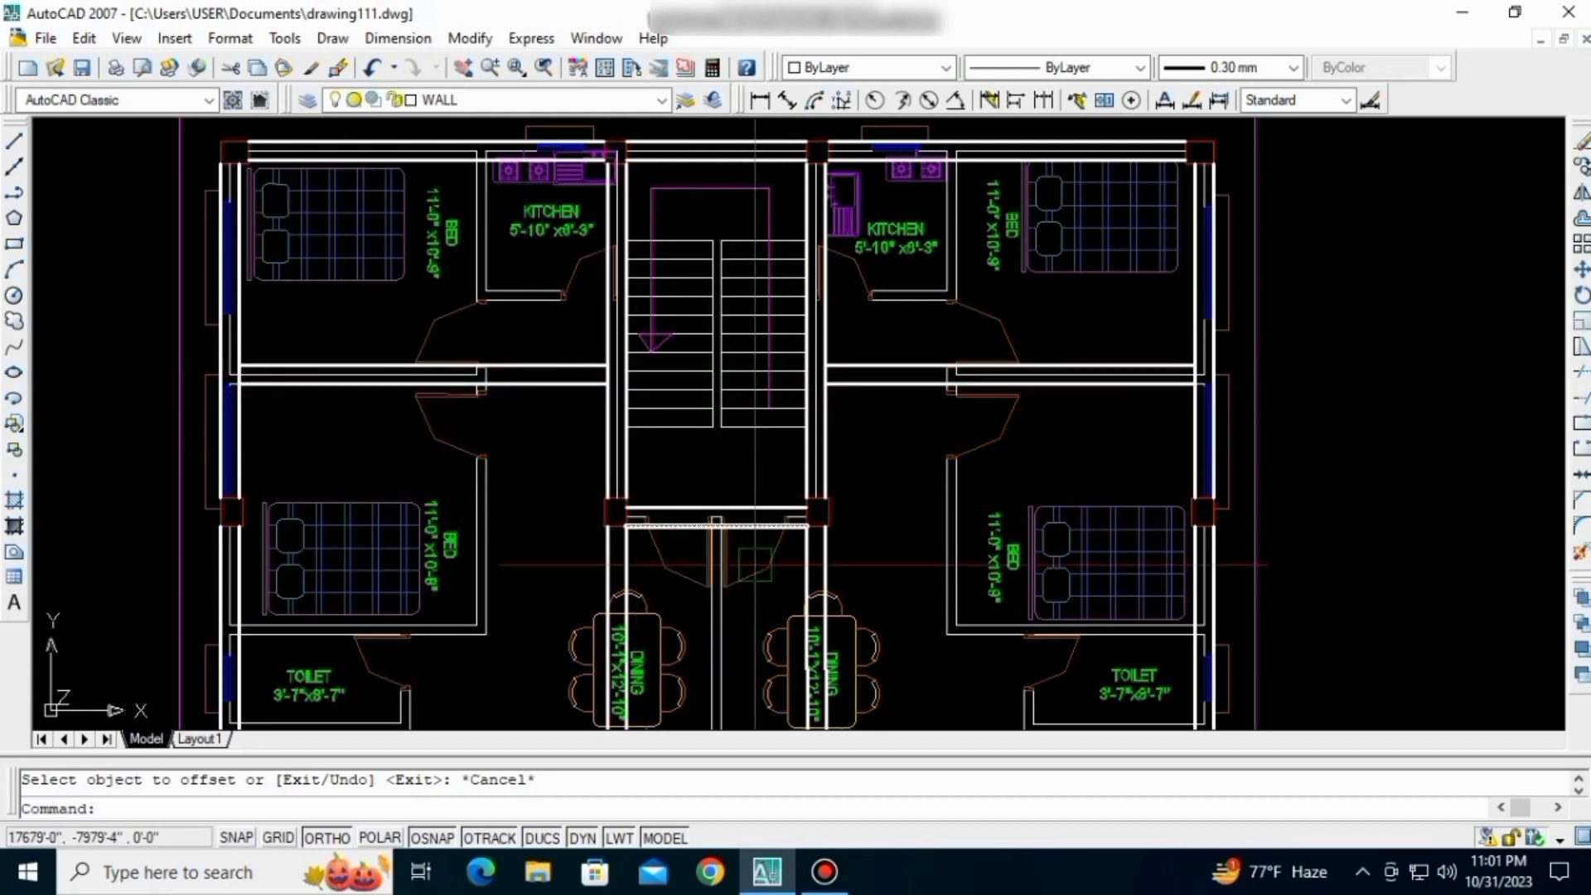
pyautogui.scroll(2, 754, 564)
pyautogui.scroll(-5, 734, 474)
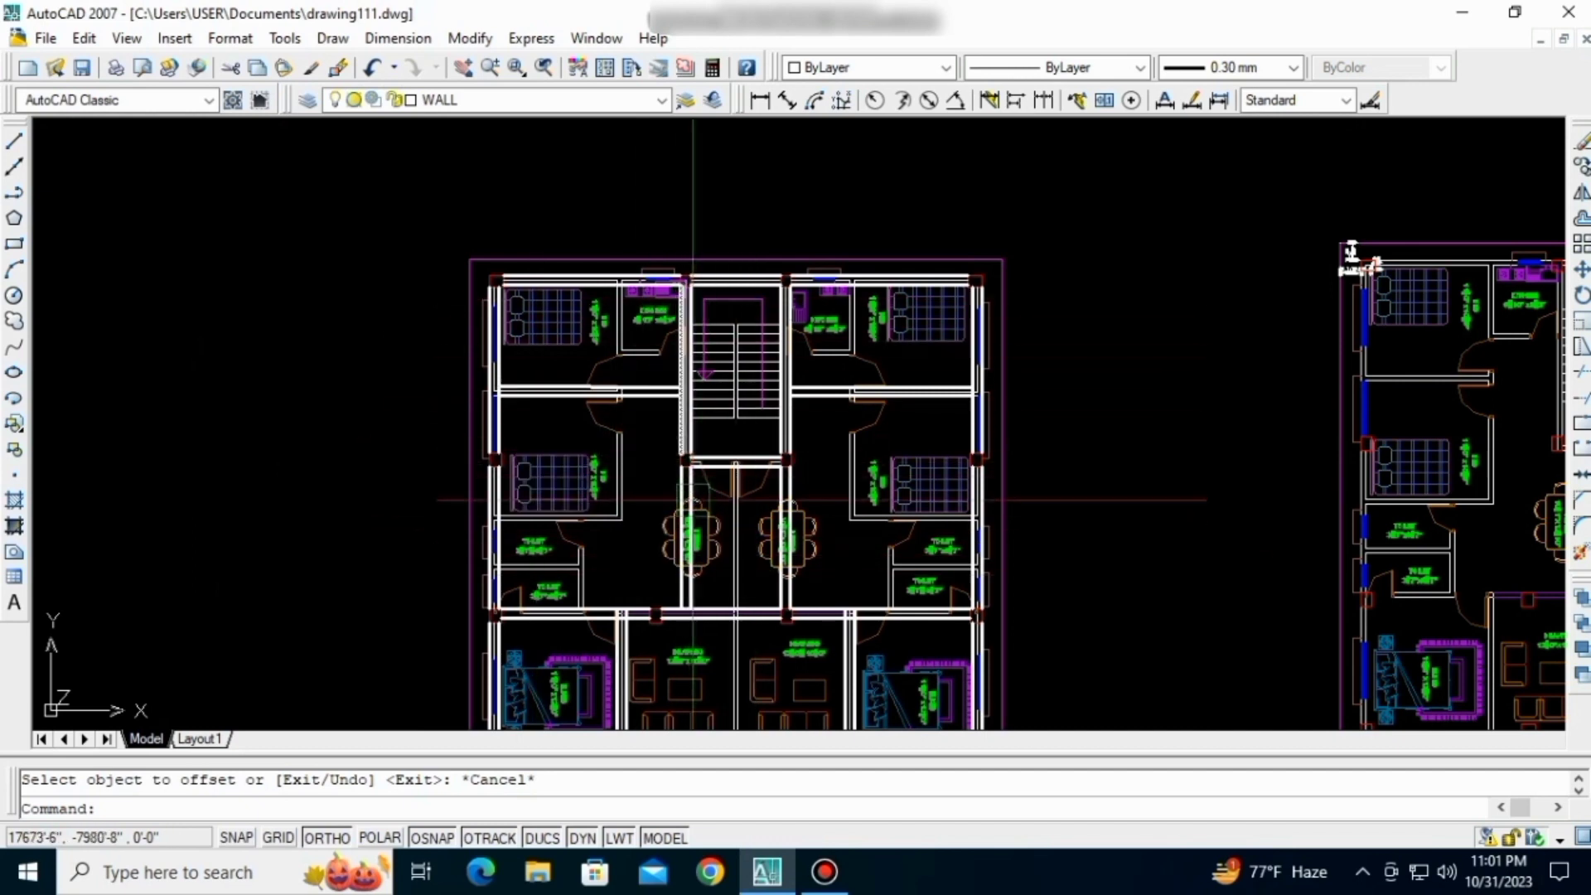
pyautogui.moveTo(704, 596)
pyautogui.mouseDown(button='middle')
pyautogui.moveTo(703, 559)
pyautogui.moveTo(681, 561)
pyautogui.mouseUp(button='middle')
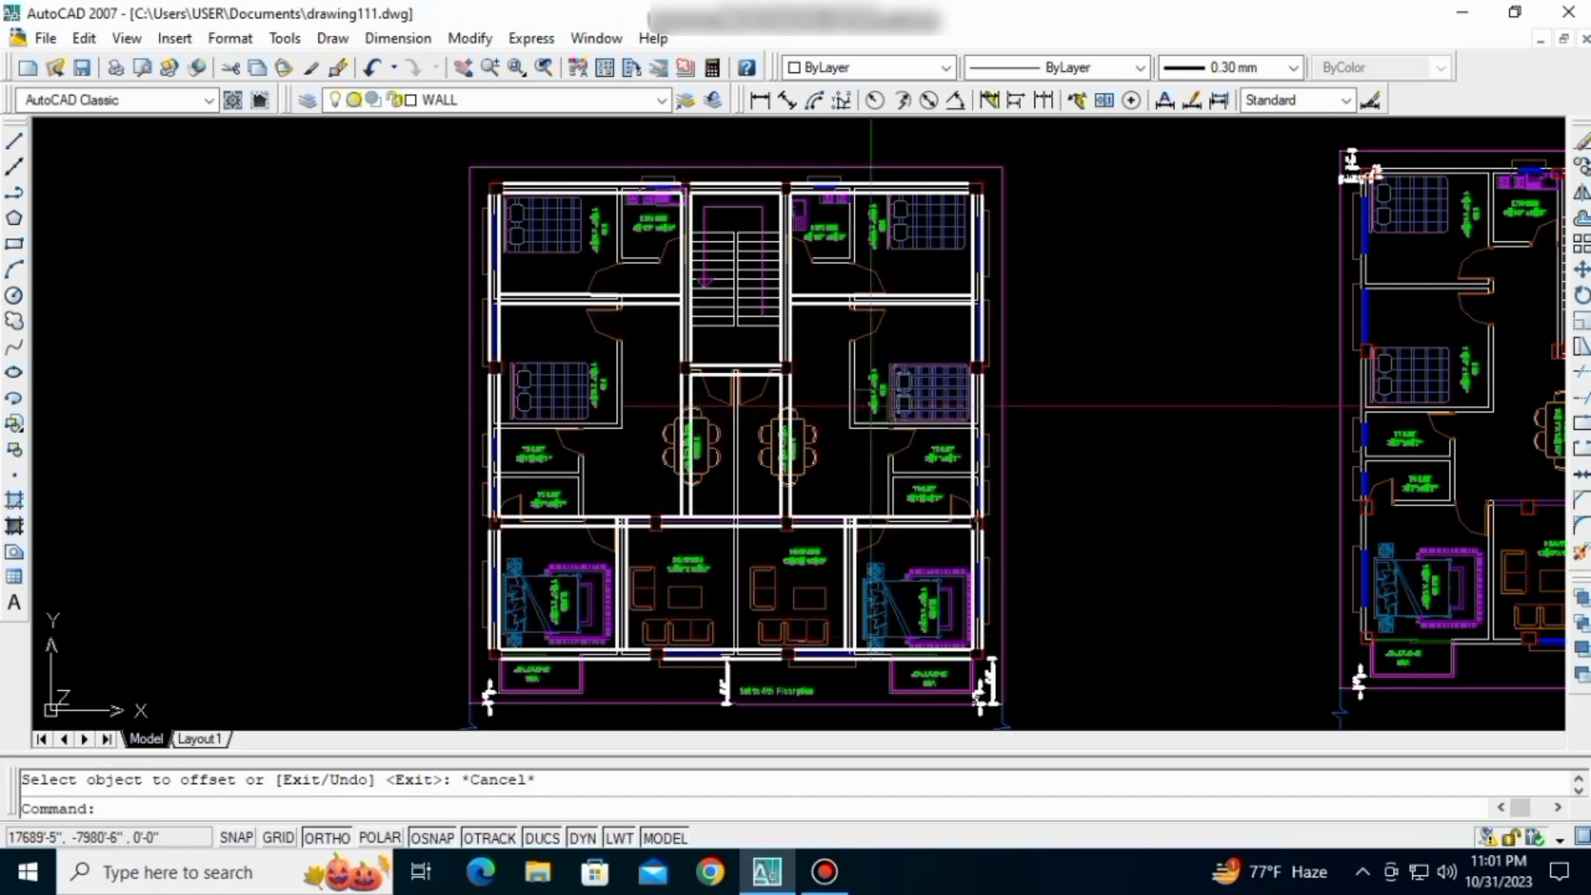
pyautogui.moveTo(811, 515); pyautogui.dragTo(792, 497, button='middle')
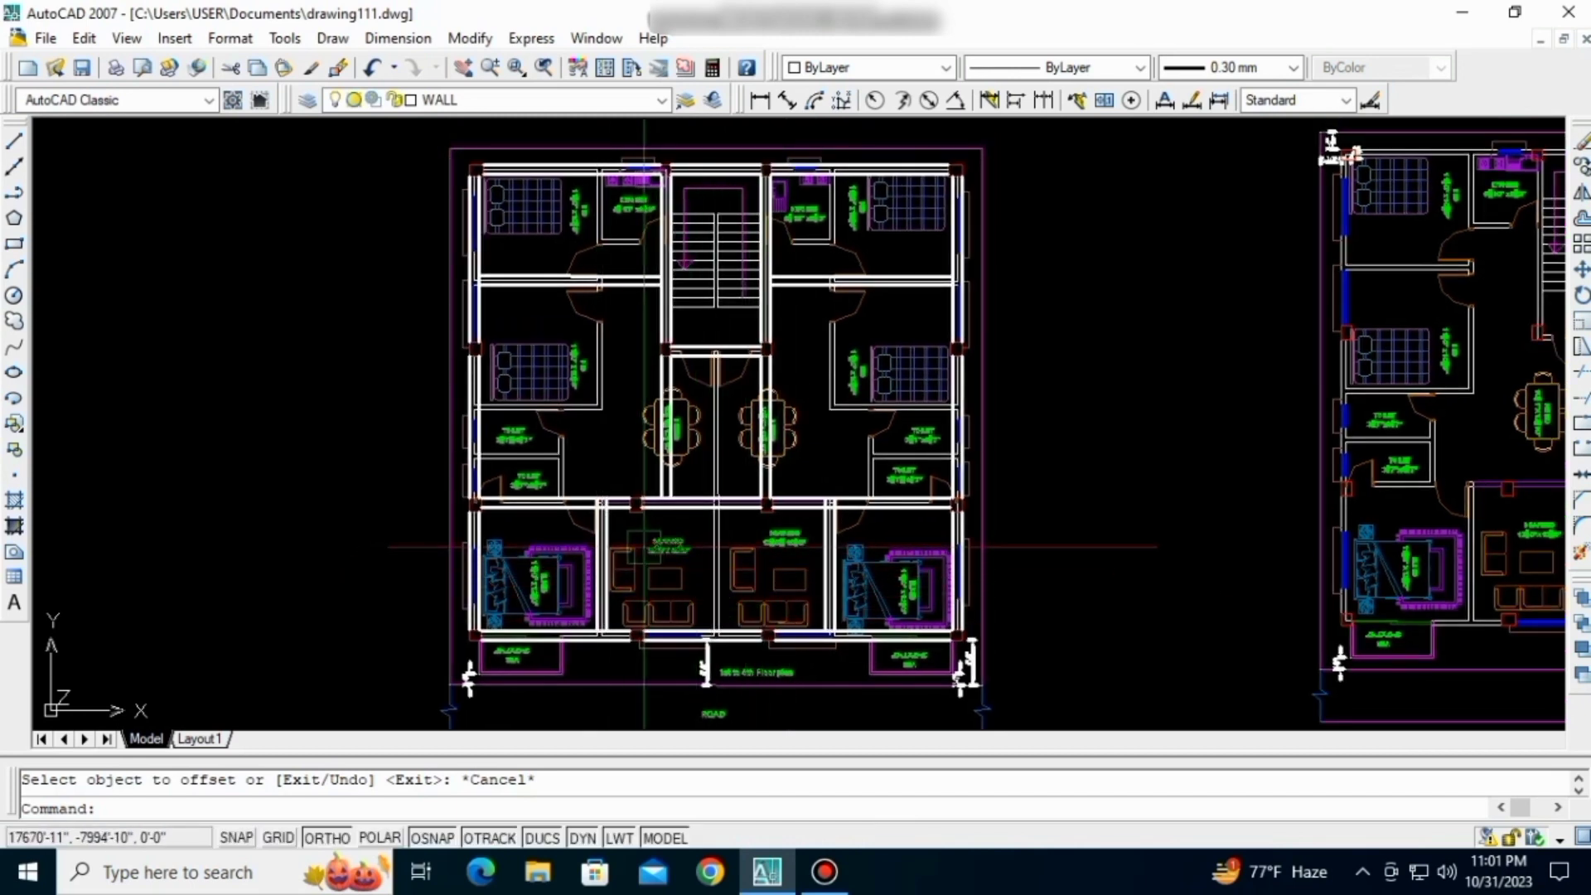
pyautogui.moveTo(646, 453); pyautogui.dragTo(638, 503, button='middle')
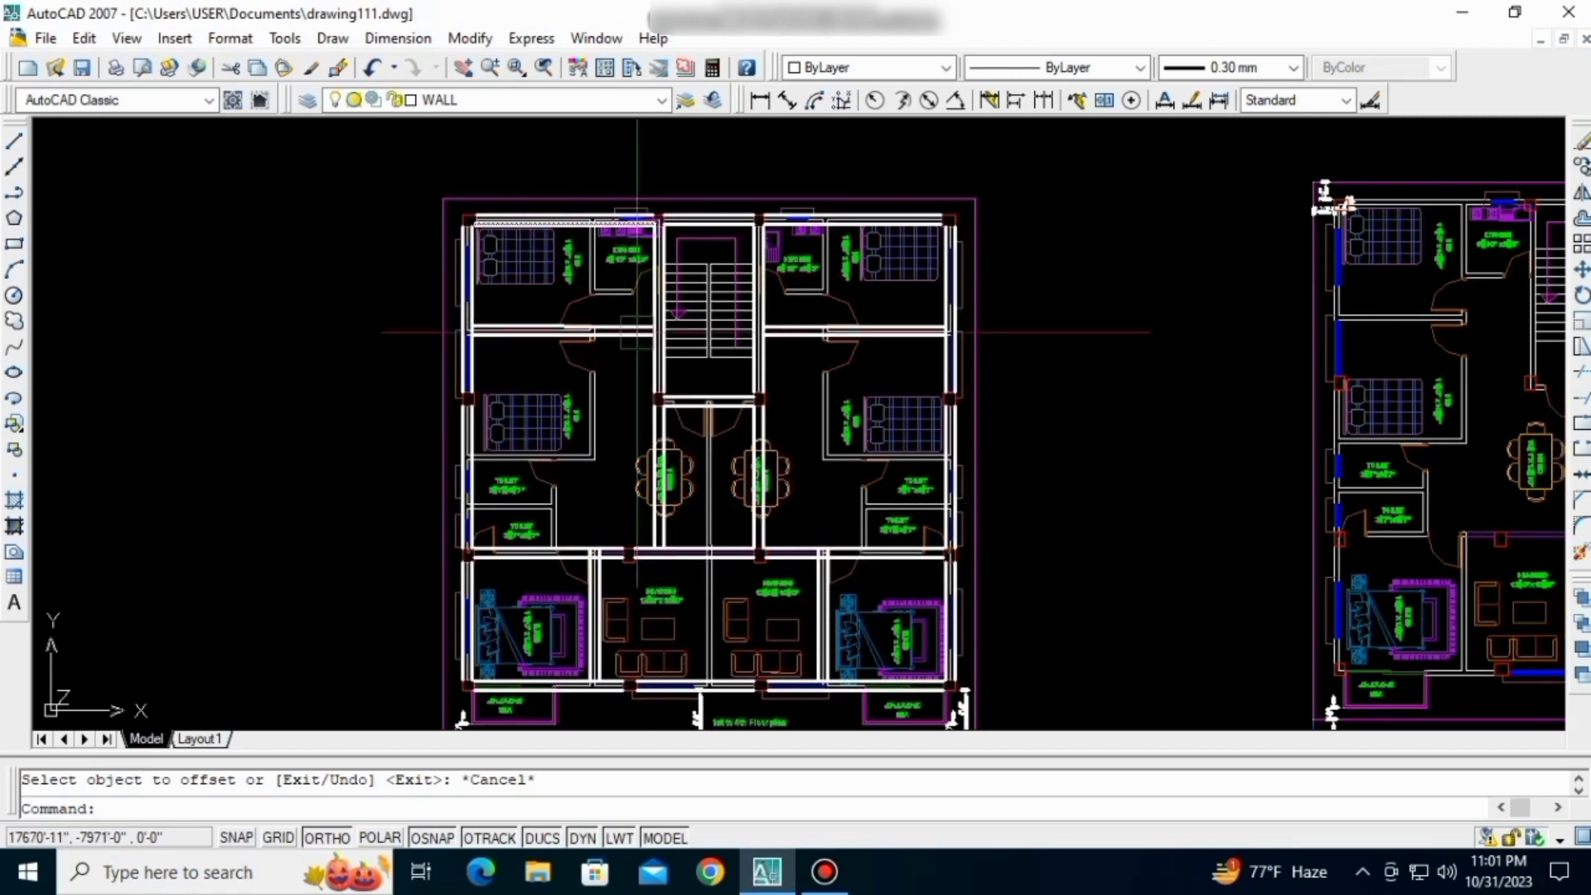
pyautogui.moveTo(709, 424); pyautogui.dragTo(710, 409, button='middle')
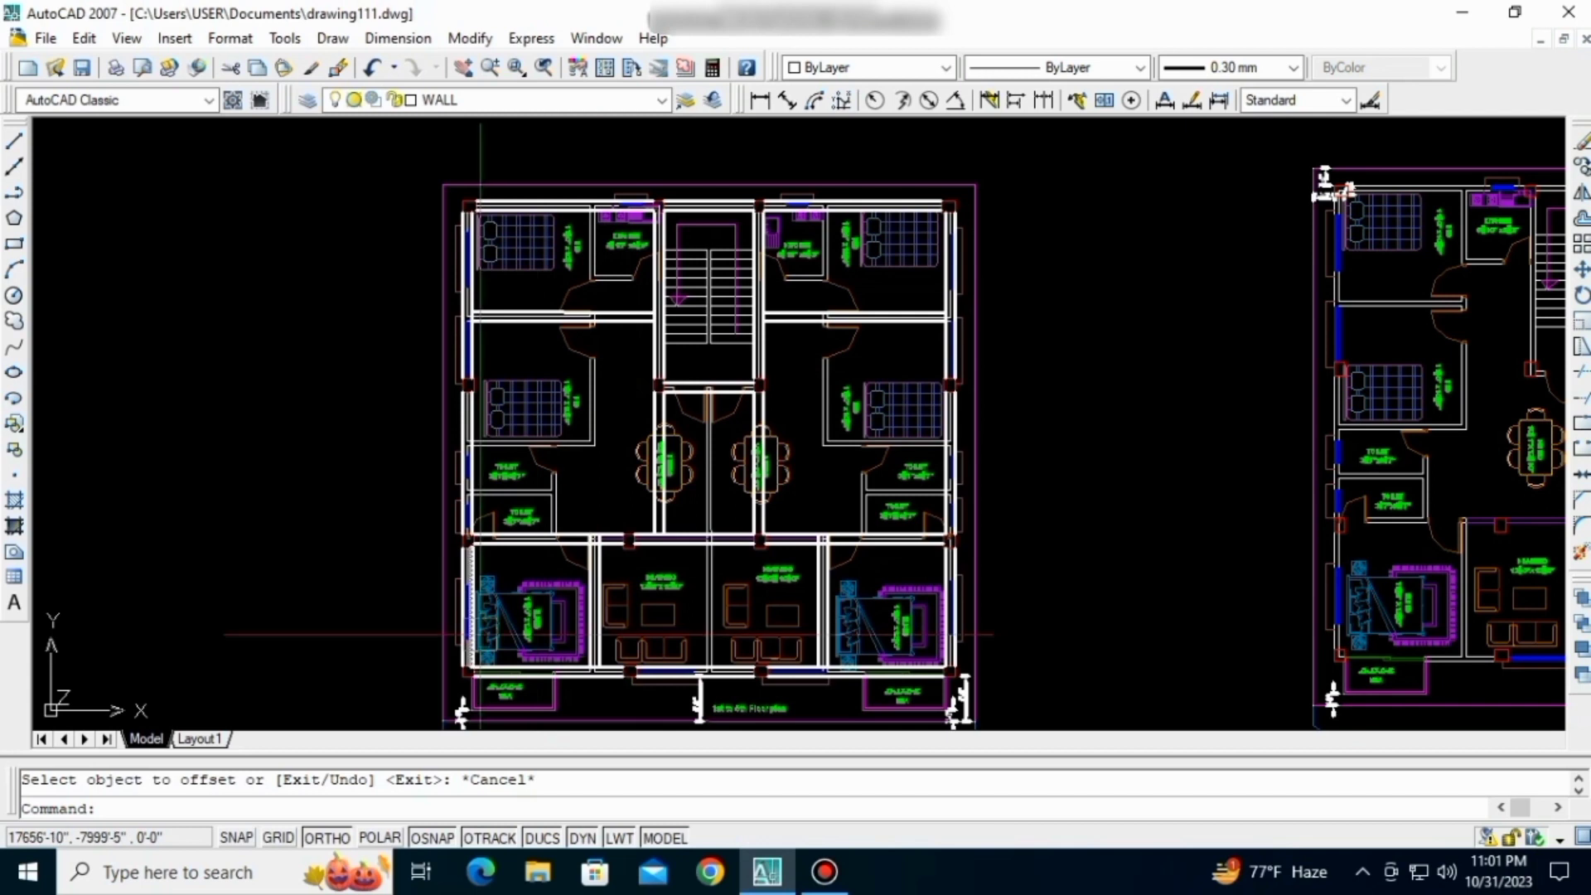
# - Select the columns and beam lines of the 1st to 5th floor plan and copy them about 74 ft straight below the plan
pyautogui.scroll(5, 464, 547)
pyautogui.scroll(3, 431, 558)
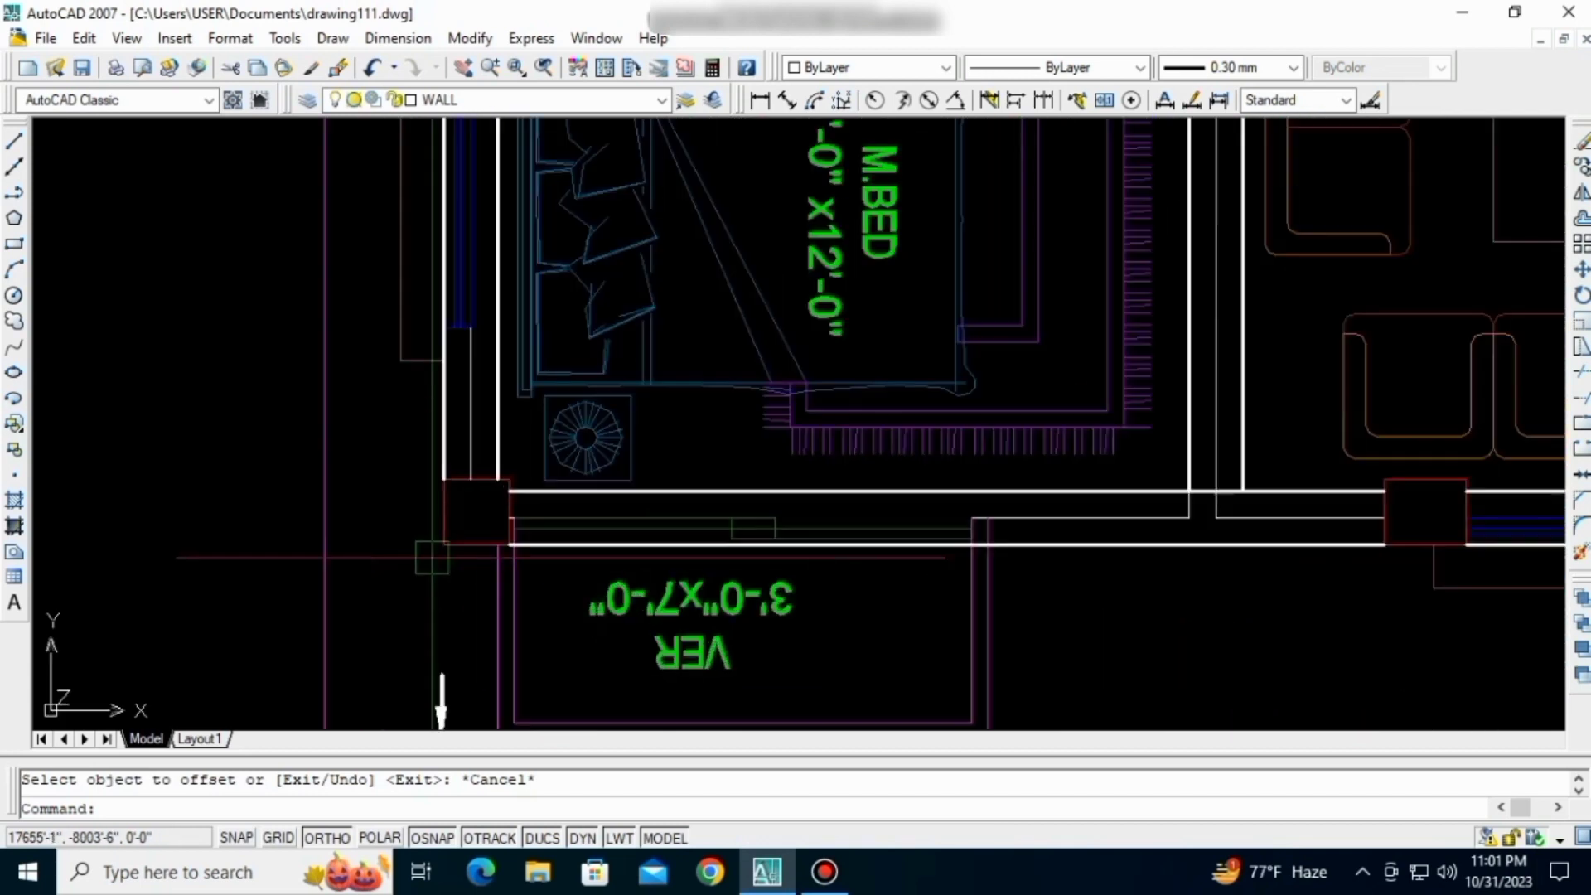
pyautogui.click(441, 545)
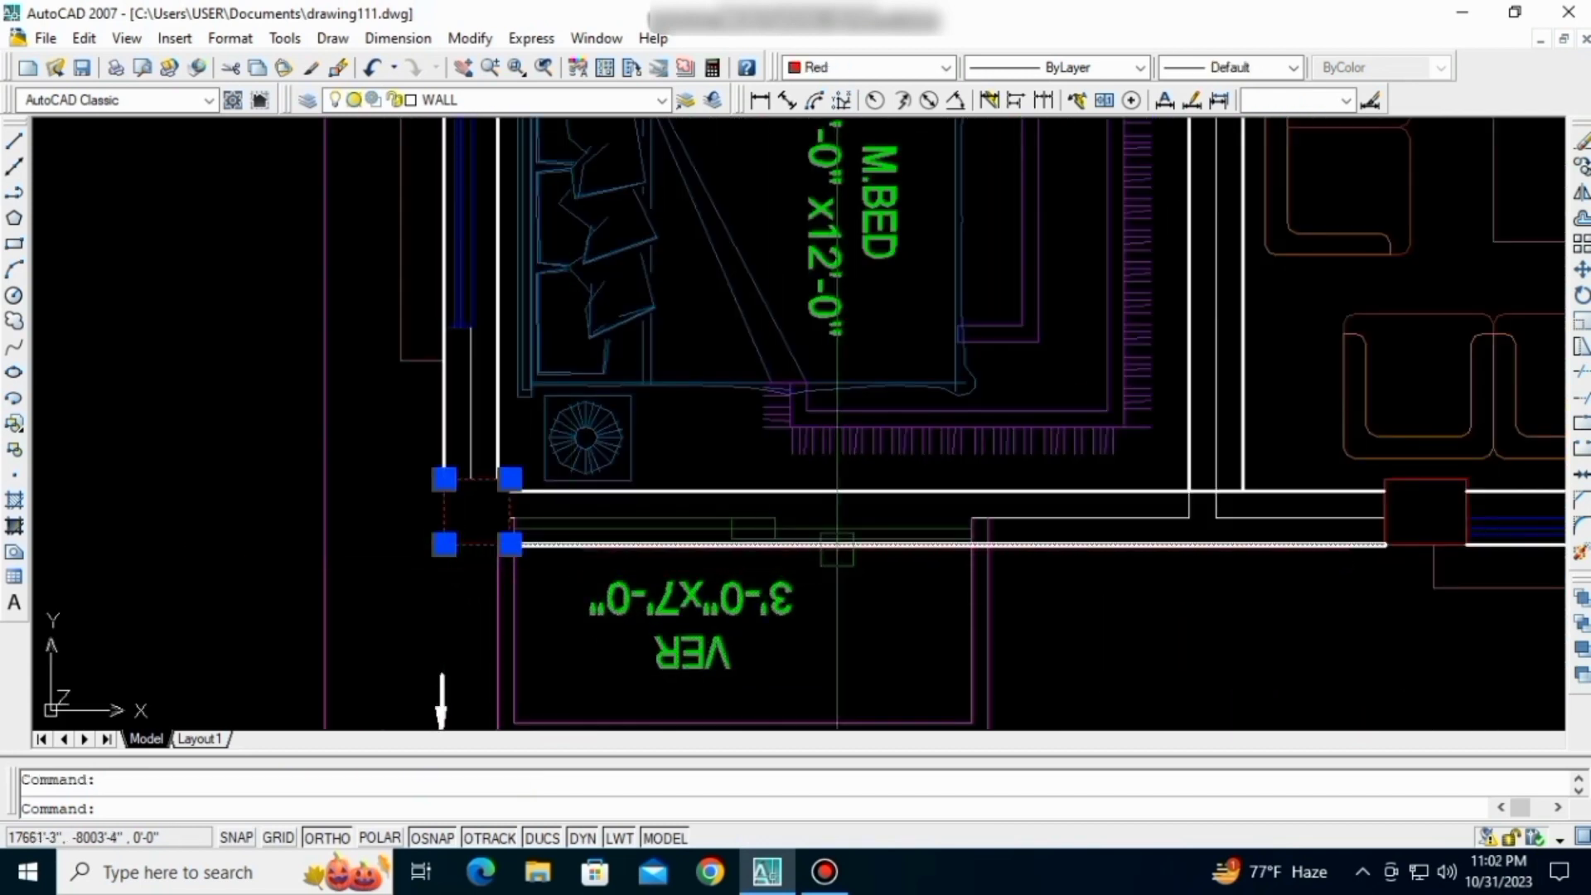
pyautogui.moveTo(1195, 580); pyautogui.dragTo(494, 571, button='middle')
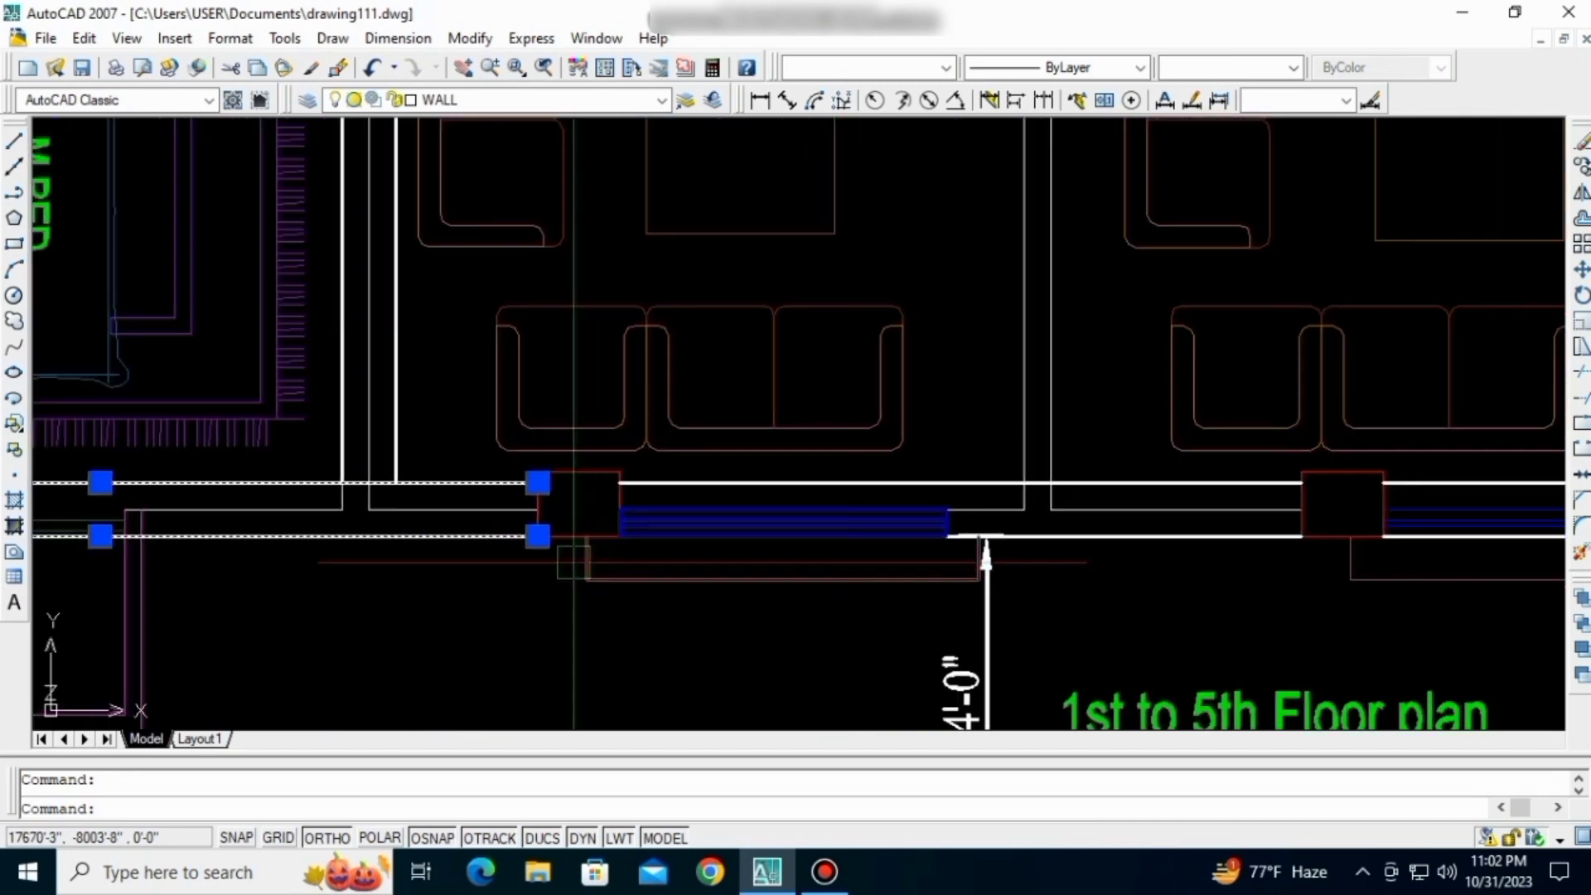
pyautogui.moveTo(1135, 553); pyautogui.dragTo(584, 598, button='middle')
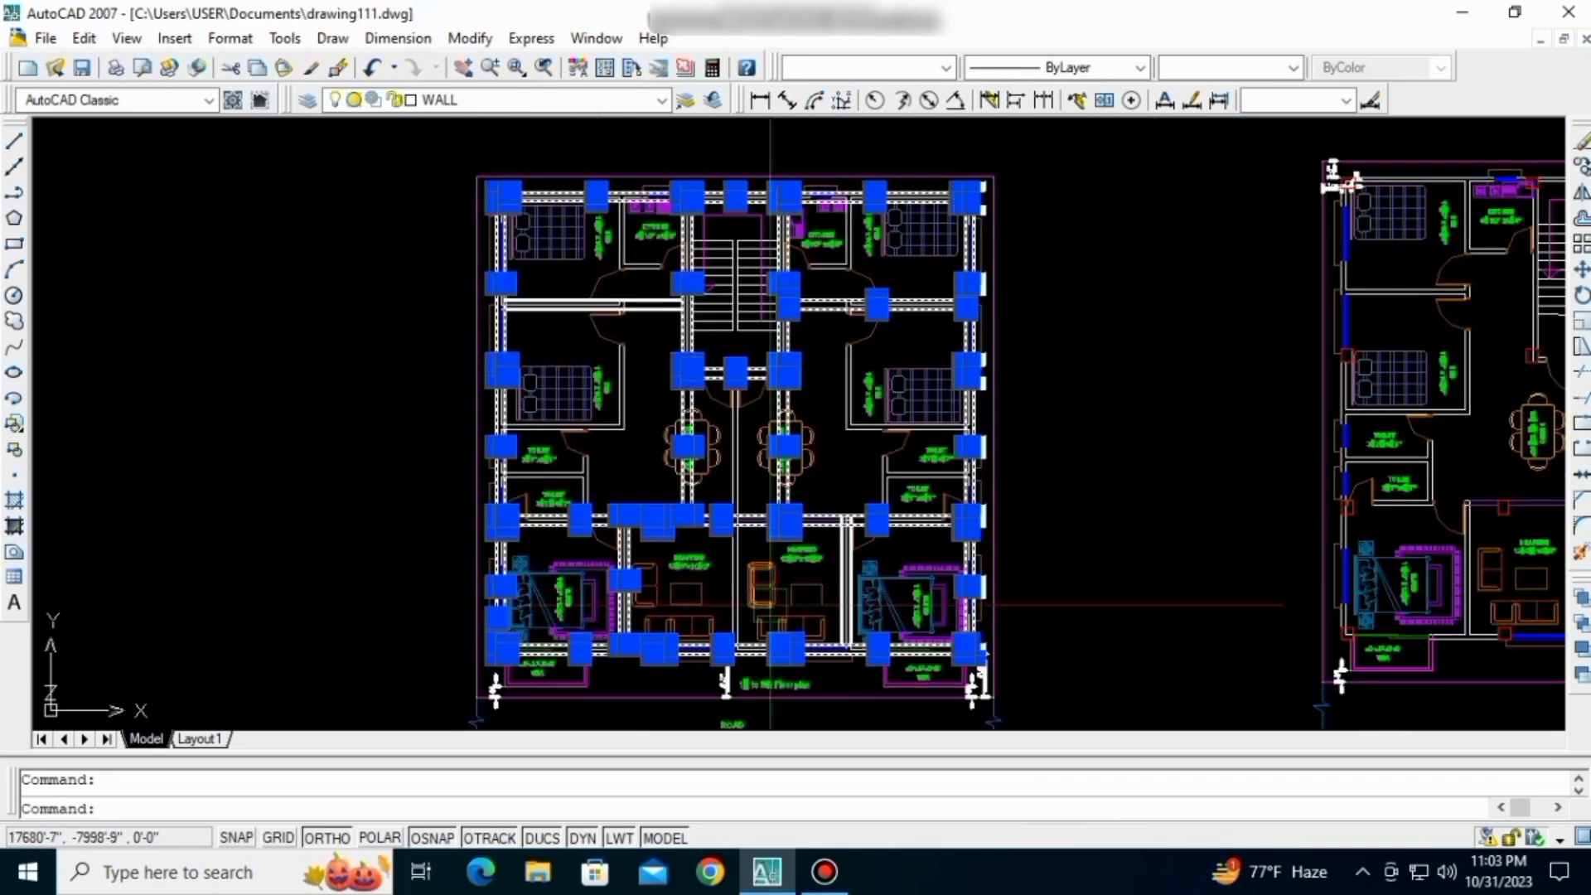
pyautogui.scroll(5, 580, 464)
pyautogui.scroll(3, 550, 466)
pyautogui.scroll(3, 741, 426)
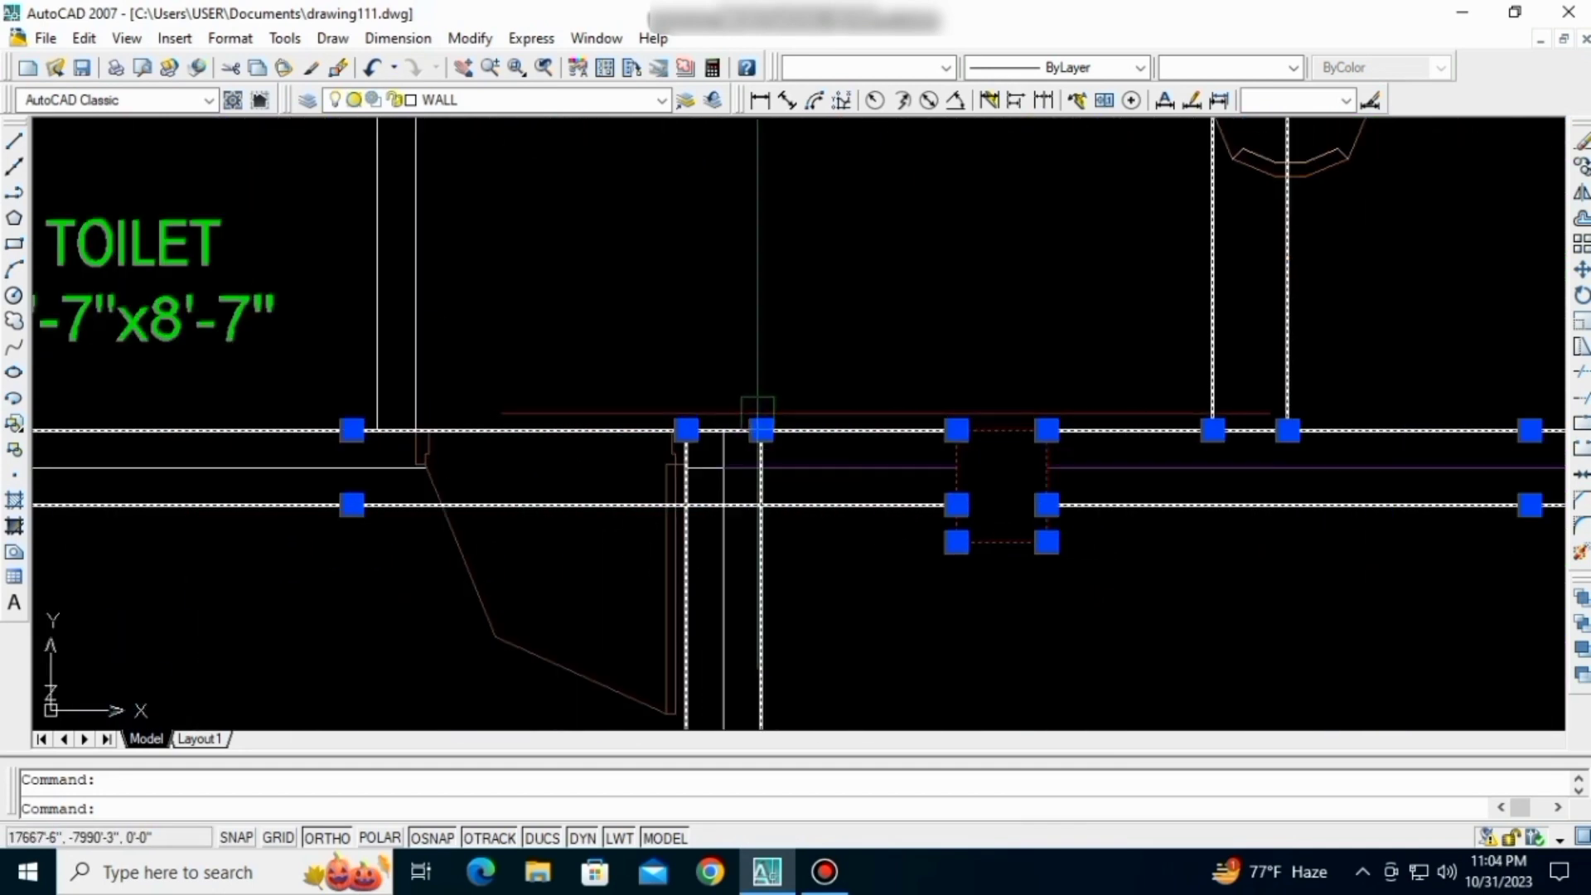
pyautogui.scroll(3, 1003, 521)
pyautogui.moveTo(988, 502); pyautogui.dragTo(866, 530, button='middle')
pyautogui.scroll(-7, 867, 530)
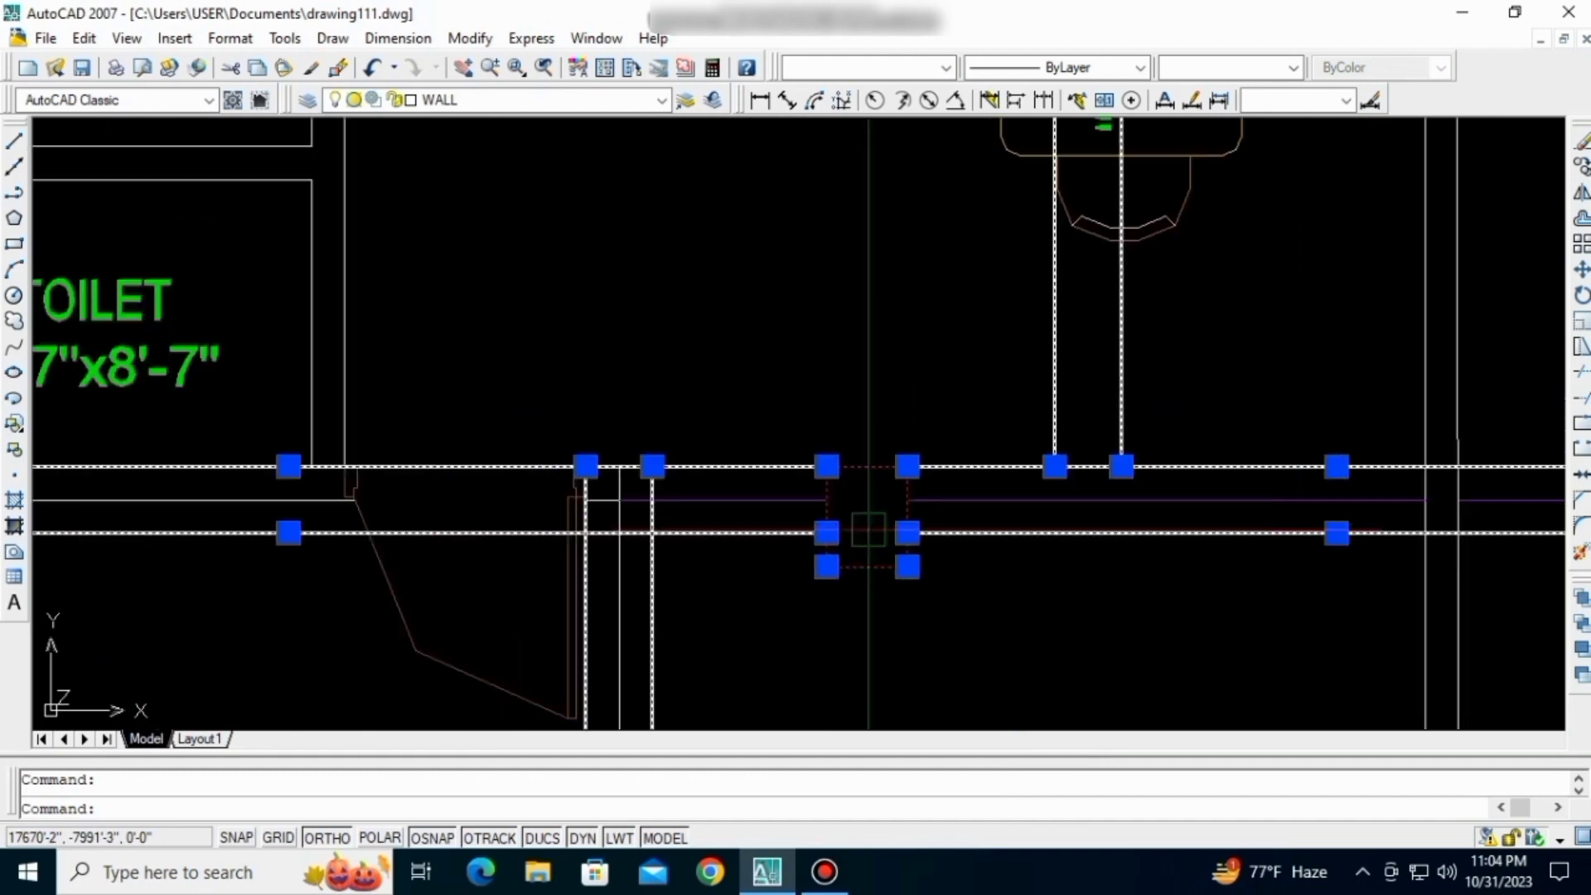
pyautogui.scroll(-5, 673, 522)
pyautogui.scroll(-4, 828, 539)
pyautogui.moveTo(864, 529)
pyautogui.mouseDown(button='middle')
pyautogui.moveTo(792, 474)
pyautogui.moveTo(762, 486)
pyautogui.mouseUp(button='middle')
pyautogui.scroll(-2, 794, 475)
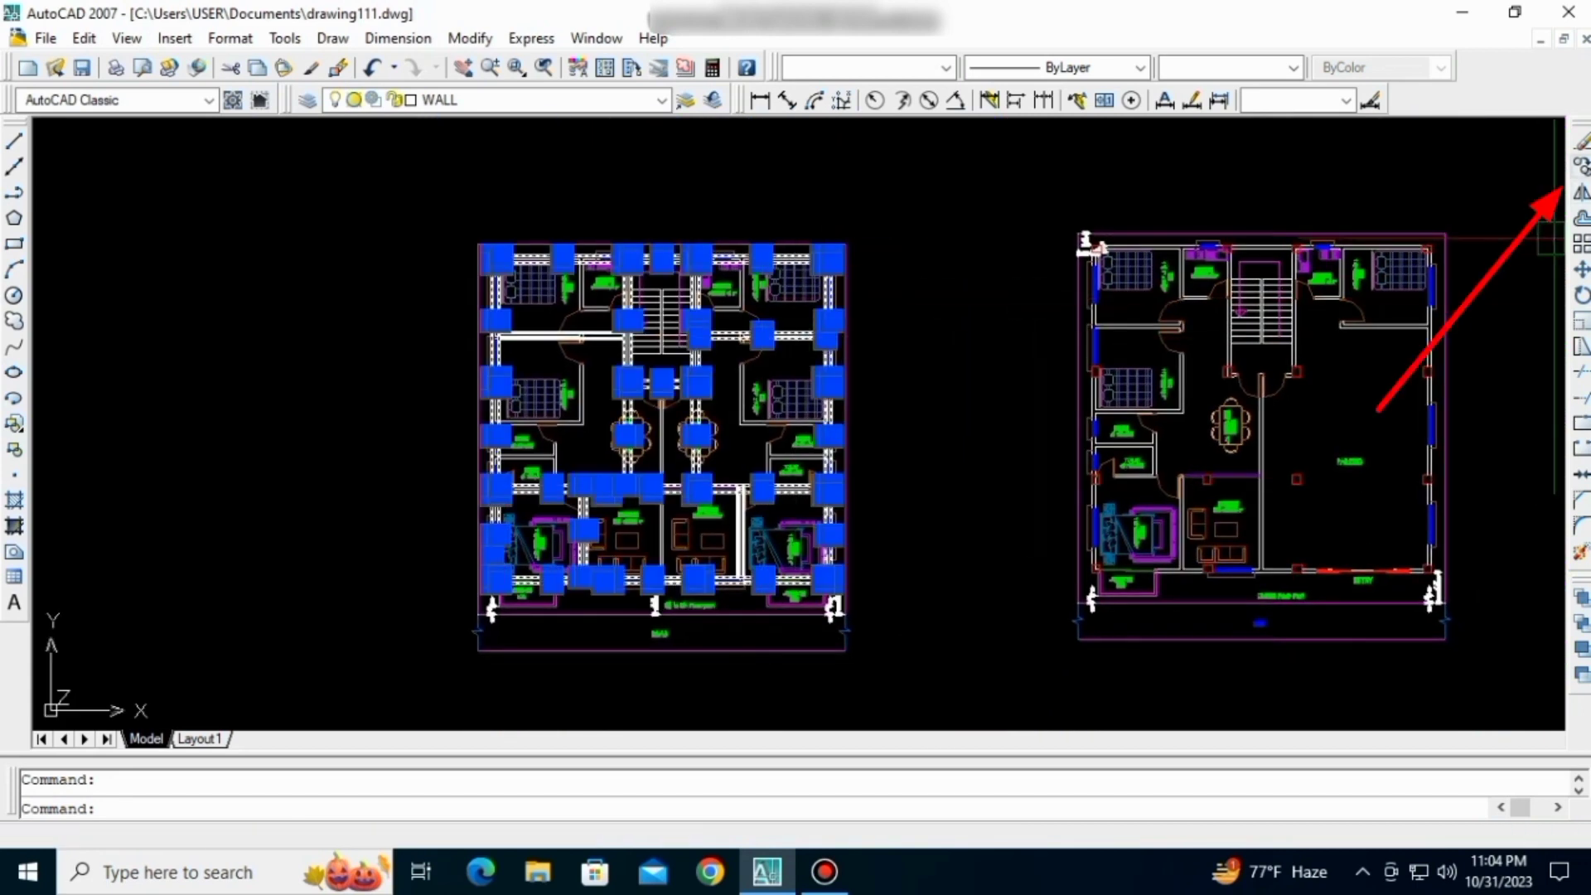
pyautogui.click(1581, 165)
pyautogui.scroll(3, 824, 257)
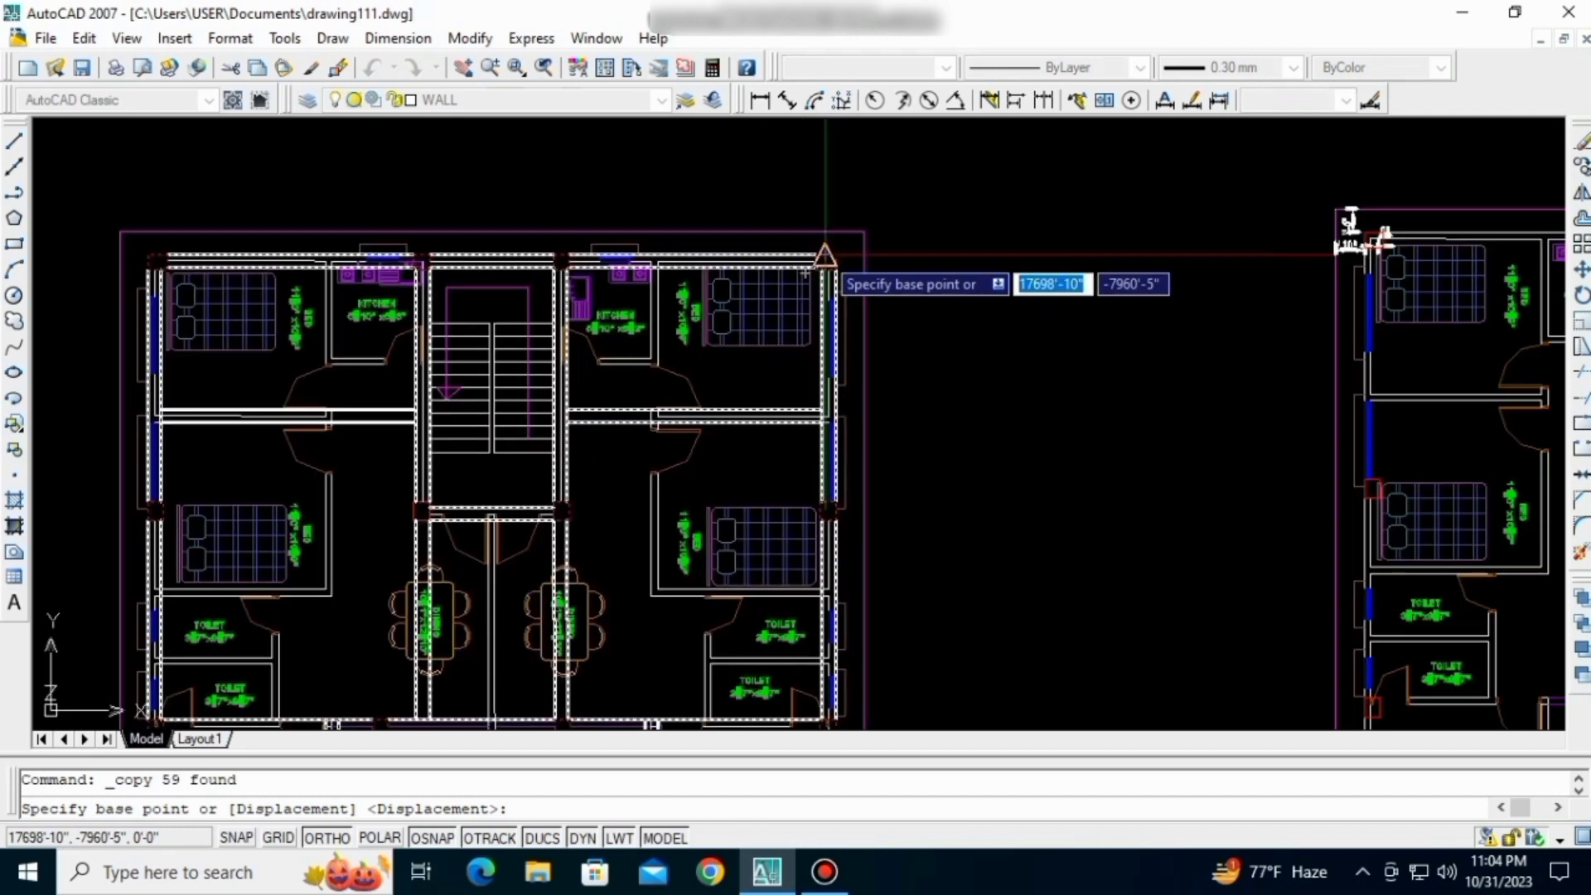
pyautogui.scroll(2, 829, 256)
pyautogui.click(842, 256)
pyautogui.scroll(-8, 857, 244)
pyautogui.scroll(2, 850, 368)
pyautogui.scroll(2, 853, 369)
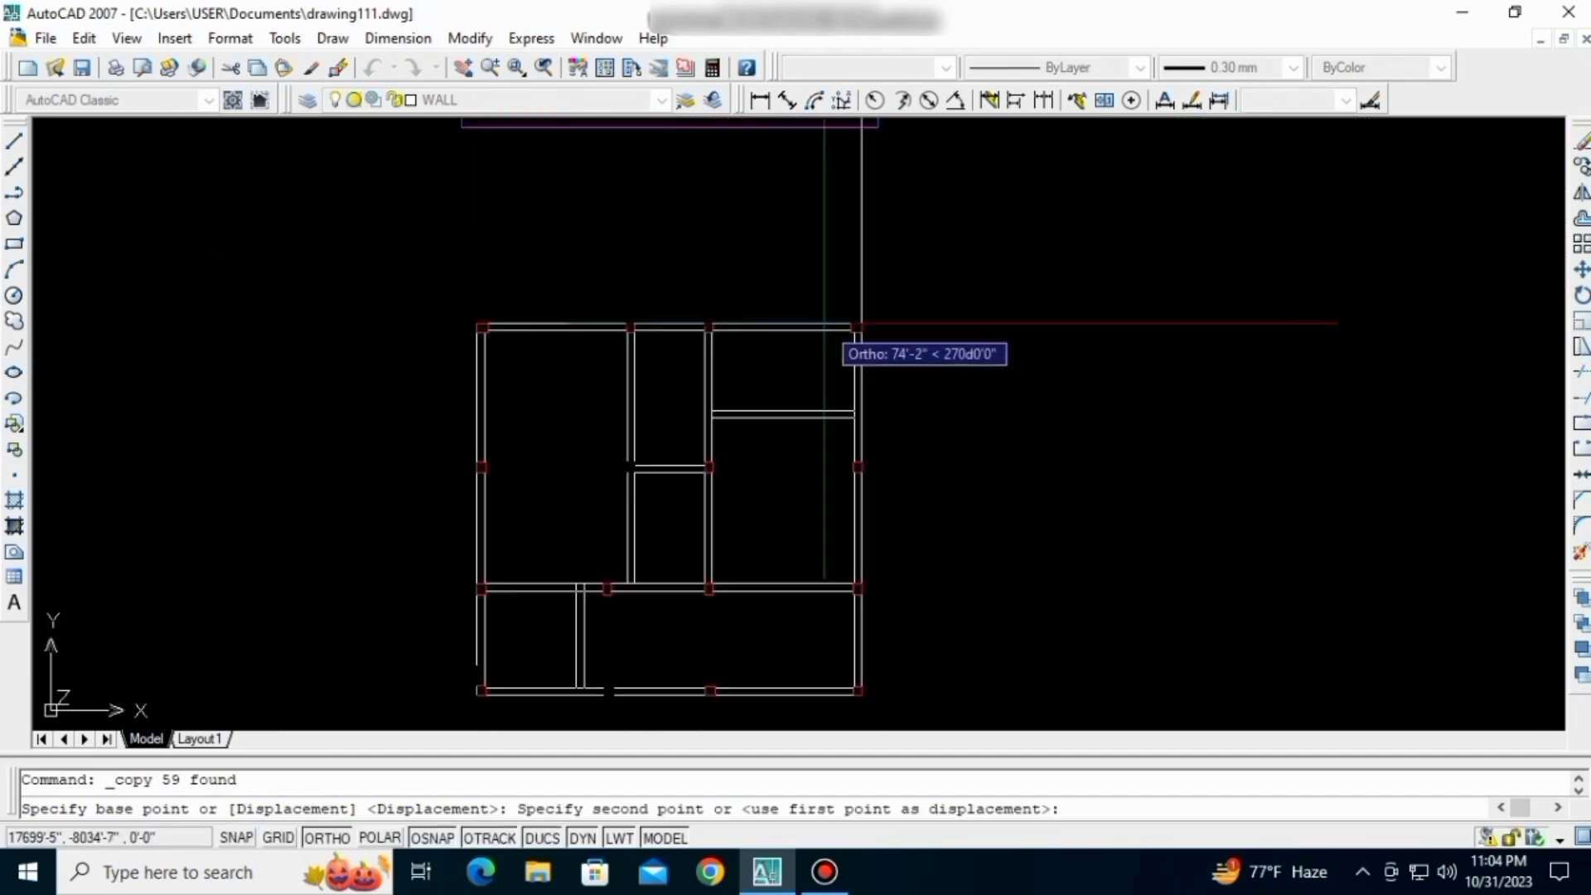
pyautogui.click(861, 323)
pyautogui.press('Escape')
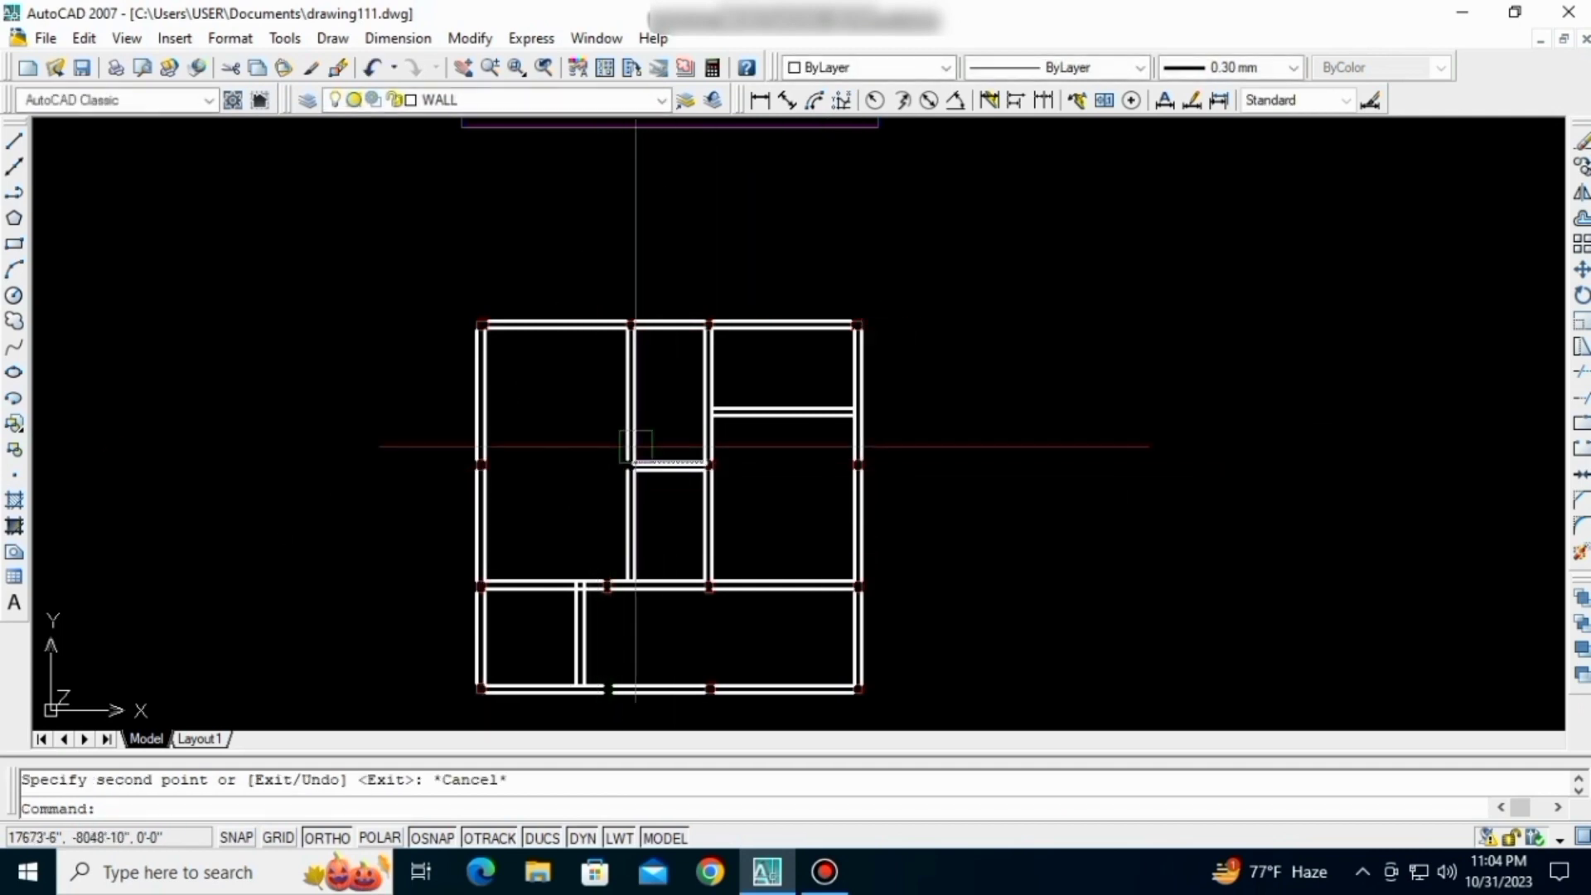
# - Copy the floor plan's left column below the staircase into the matching gap of the separate beam layout
pyautogui.scroll(6, 639, 444)
pyautogui.scroll(2, 586, 504)
pyautogui.scroll(-4, 561, 522)
pyautogui.scroll(-2, 569, 517)
pyautogui.scroll(-2, 592, 421)
pyautogui.moveTo(596, 340); pyautogui.dragTo(607, 654, button='middle')
pyautogui.scroll(3, 651, 199)
pyautogui.moveTo(650, 198); pyautogui.dragTo(683, 716, button='middle')
pyautogui.scroll(3, 571, 328)
pyautogui.click(568, 328)
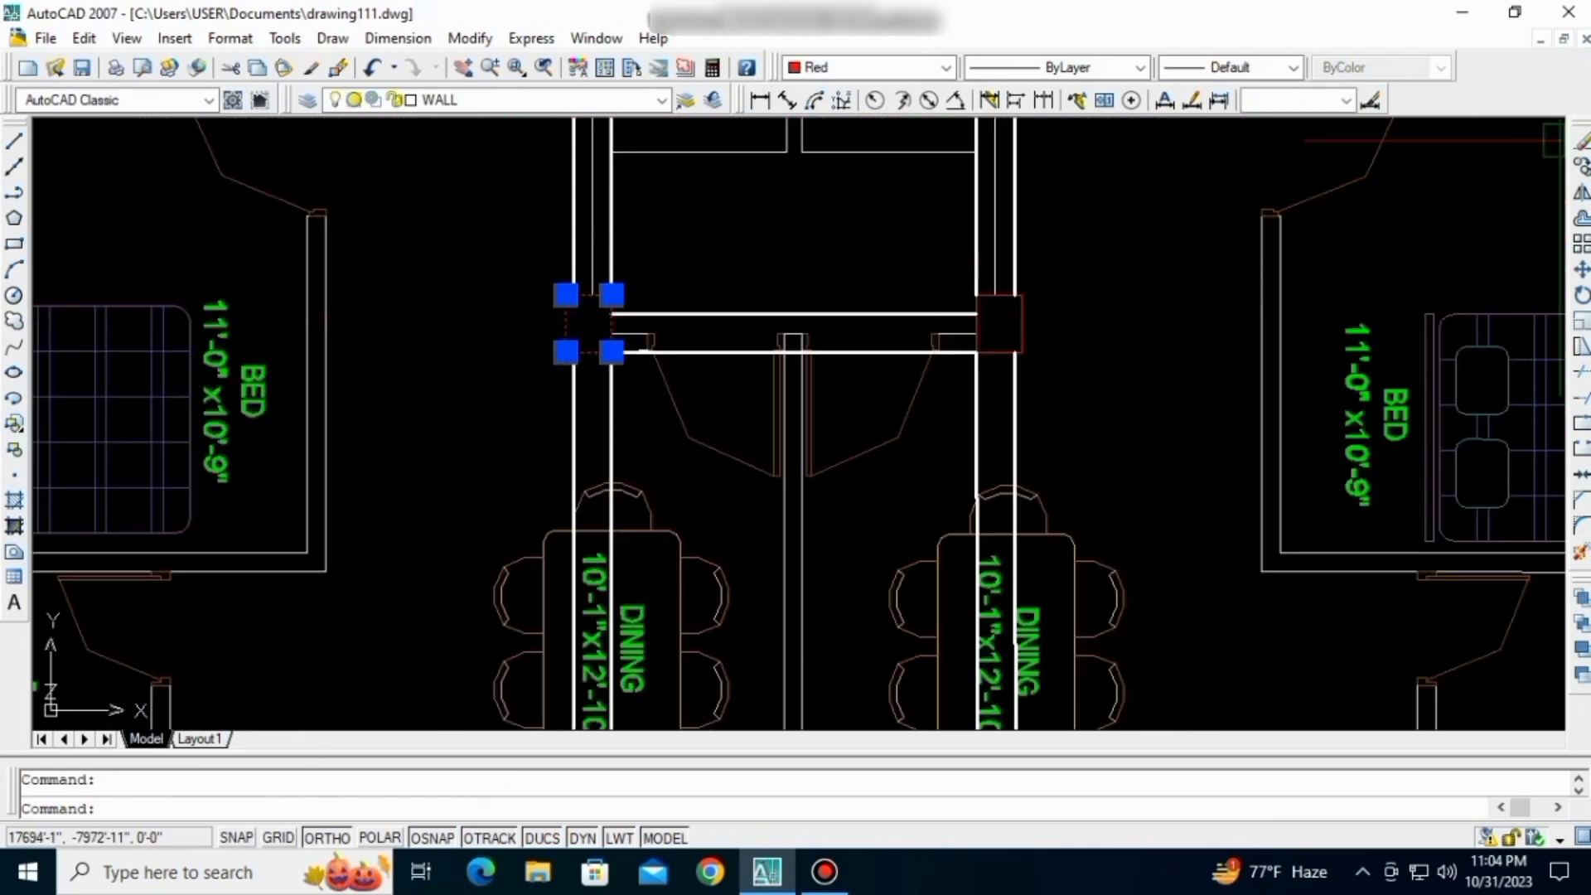
pyautogui.click(1581, 166)
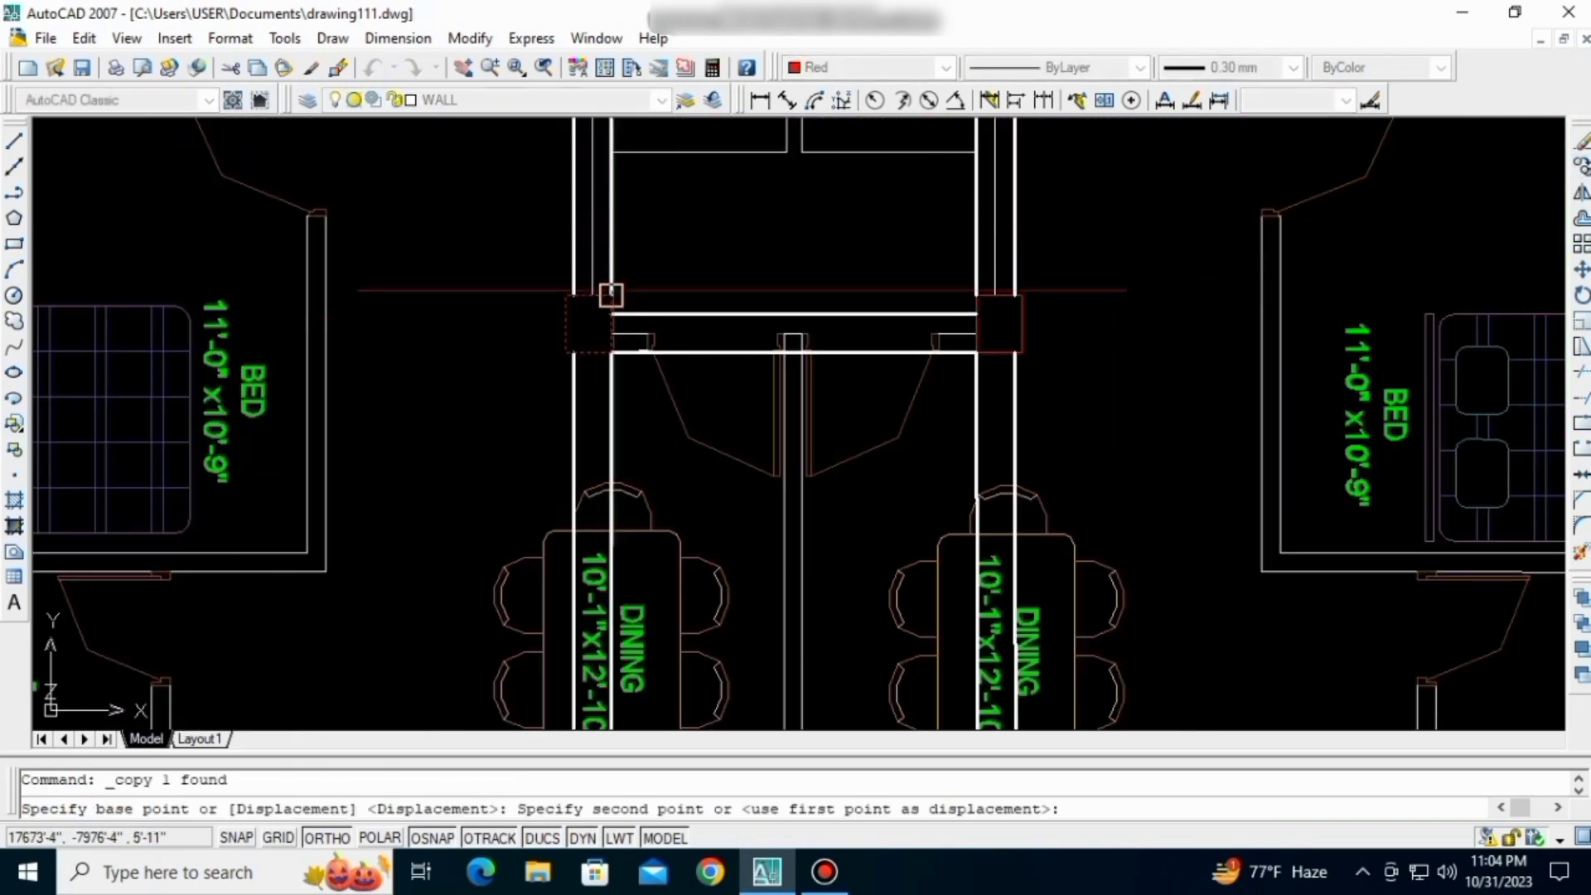
pyautogui.scroll(-6, 647, 282)
pyautogui.moveTo(655, 611); pyautogui.dragTo(715, 224, button='middle')
pyautogui.moveTo(692, 671); pyautogui.dragTo(690, 417, button='middle')
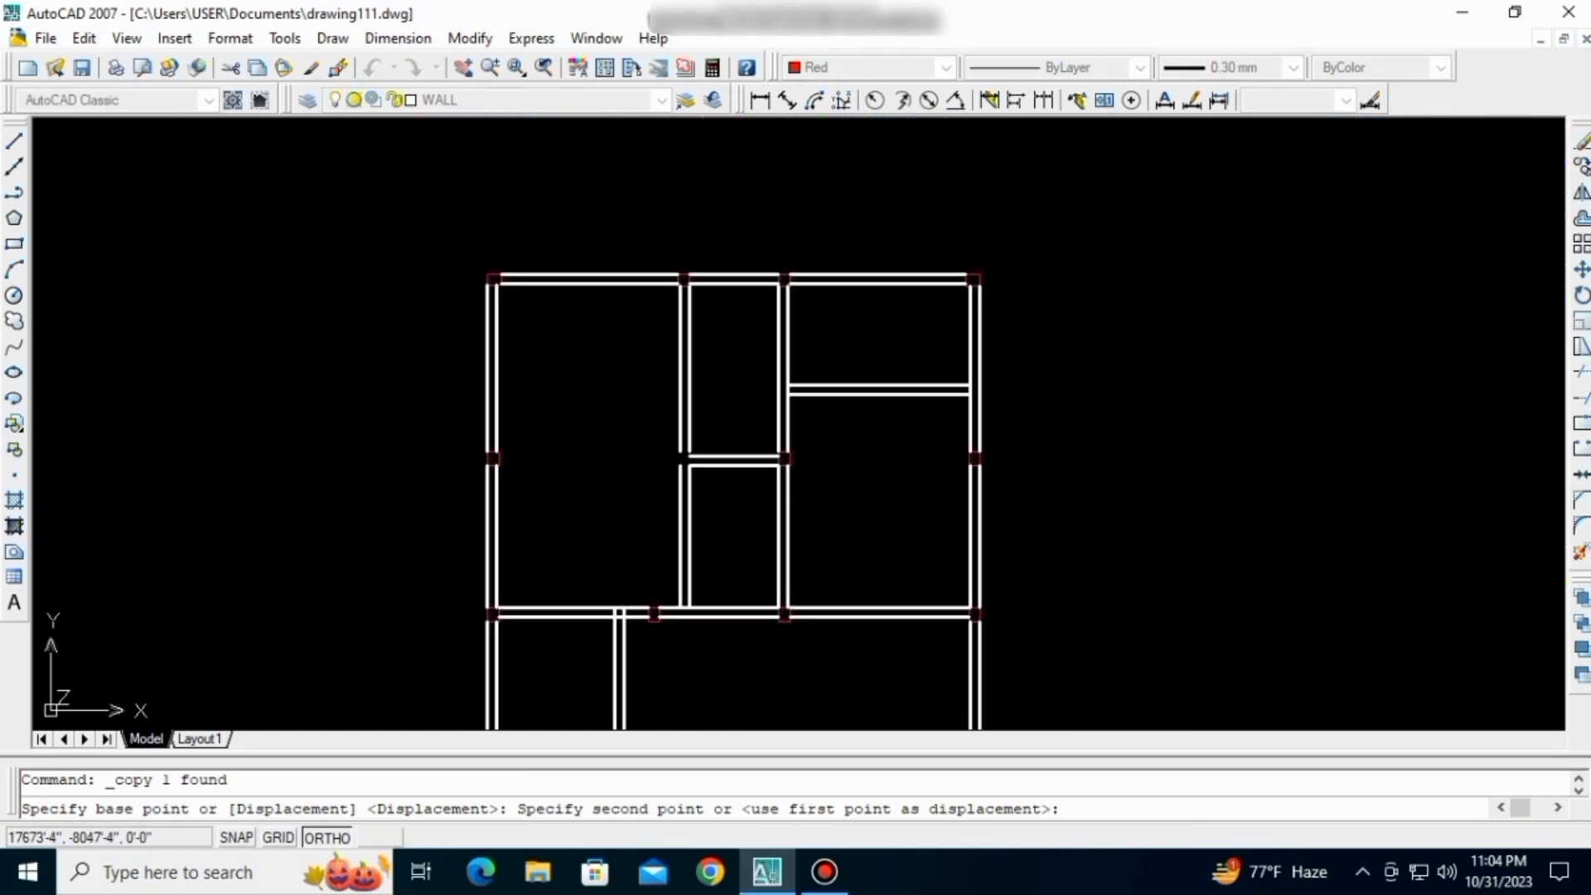
pyautogui.scroll(8, 674, 462)
pyautogui.click(764, 393)
pyautogui.press('Escape')
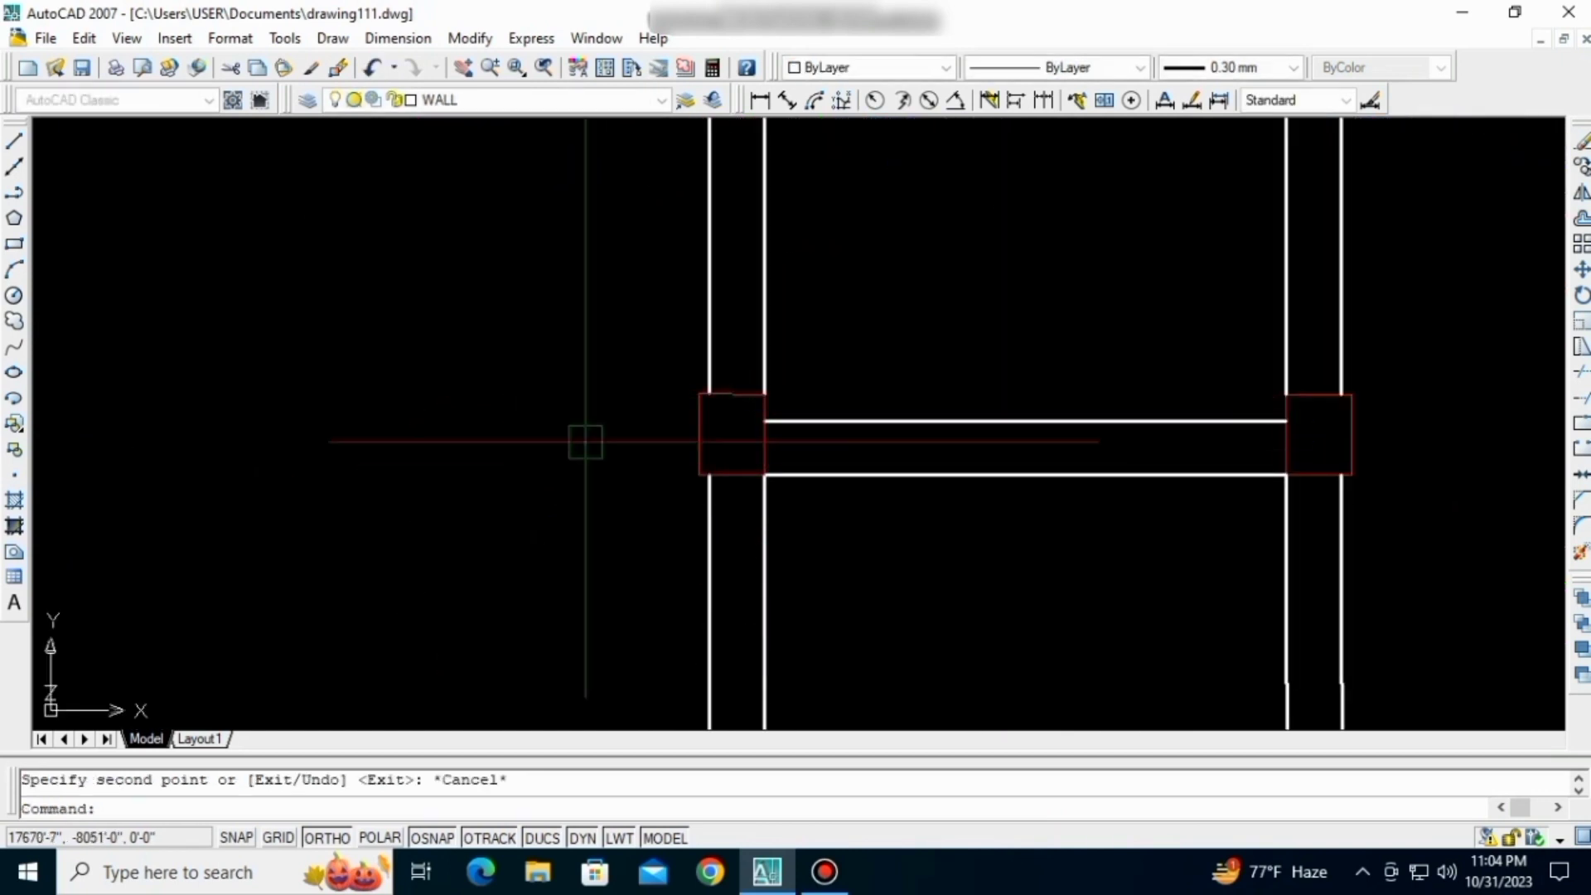
# - Copy the floor plan's front column beside the left living room window into the gap in the separate layout's lowest beam
pyautogui.scroll(-10, 655, 497)
pyautogui.scroll(10, 673, 572)
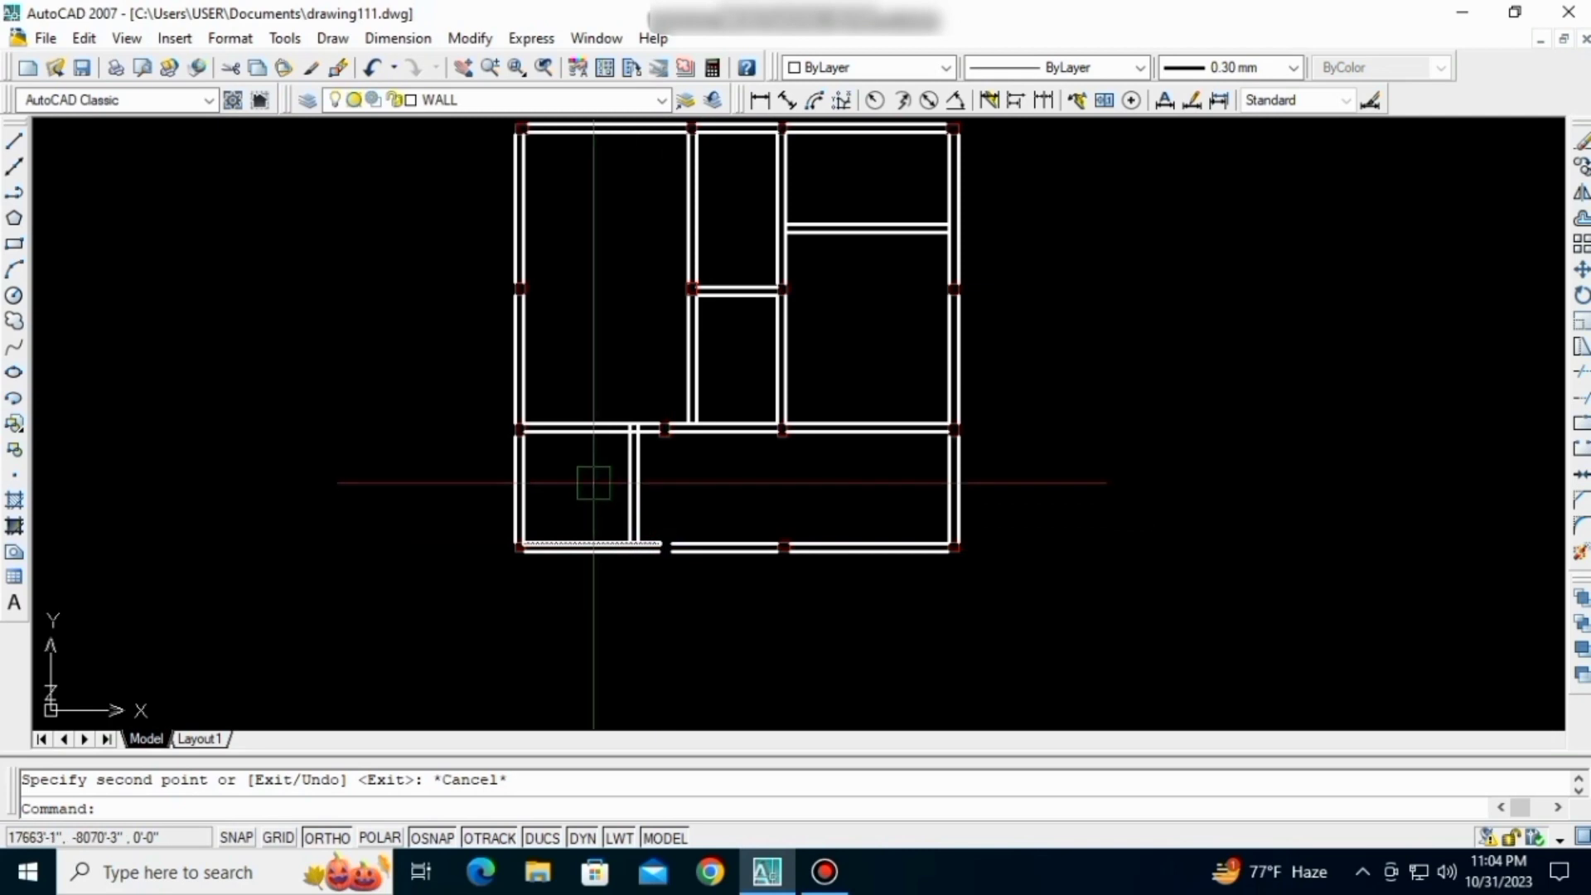
pyautogui.scroll(2, 704, 592)
pyautogui.scroll(-8, 674, 558)
pyautogui.scroll(6, 678, 406)
pyautogui.scroll(4, 555, 440)
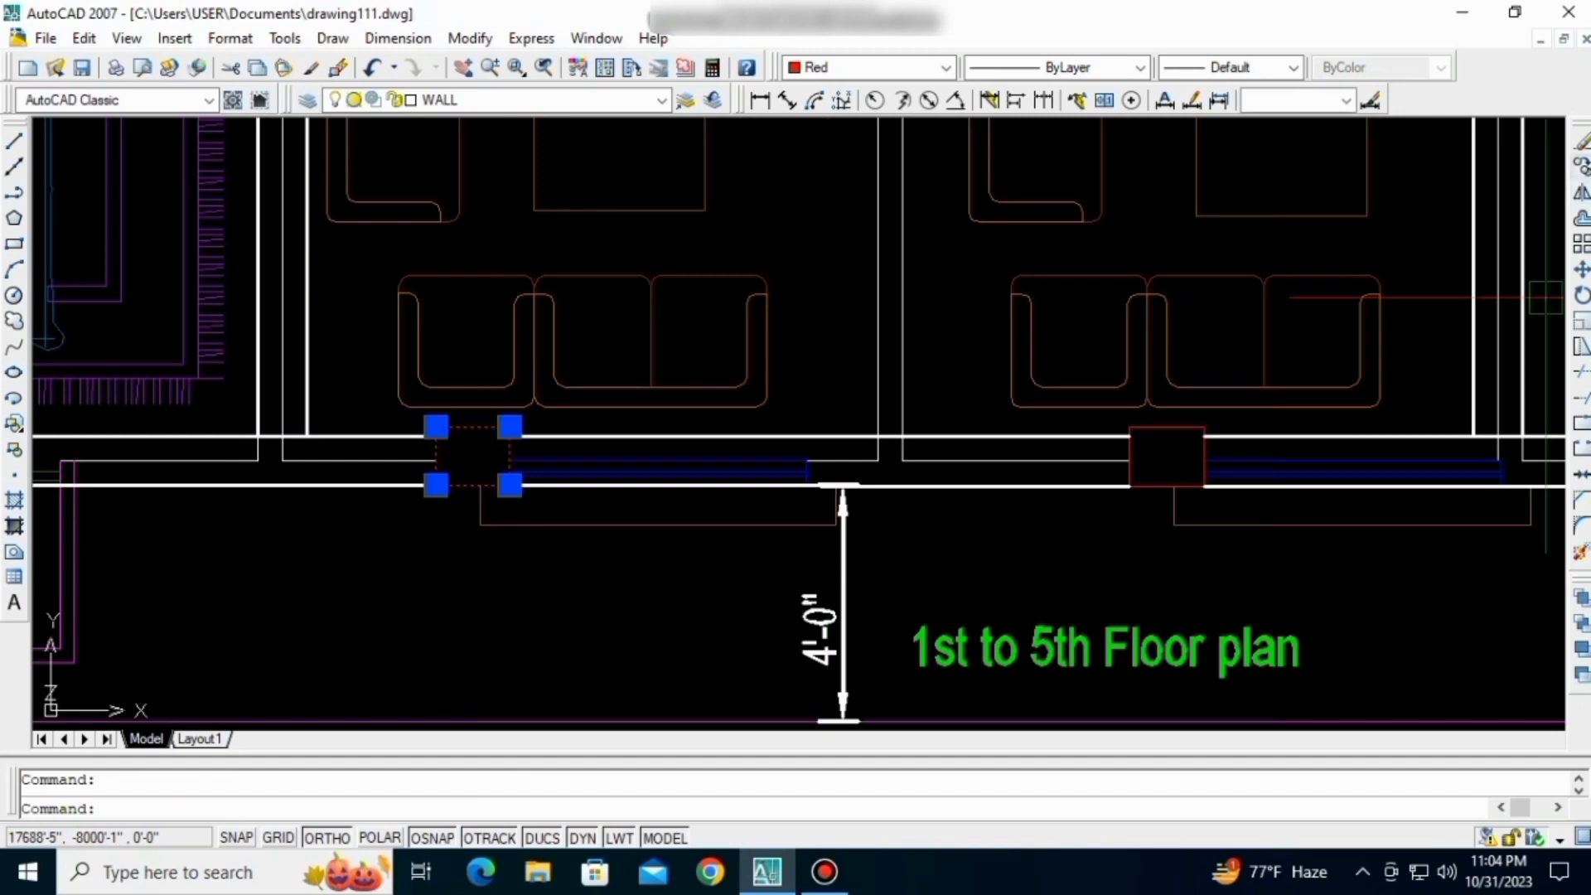
pyautogui.click(1581, 166)
pyautogui.scroll(-6, 580, 448)
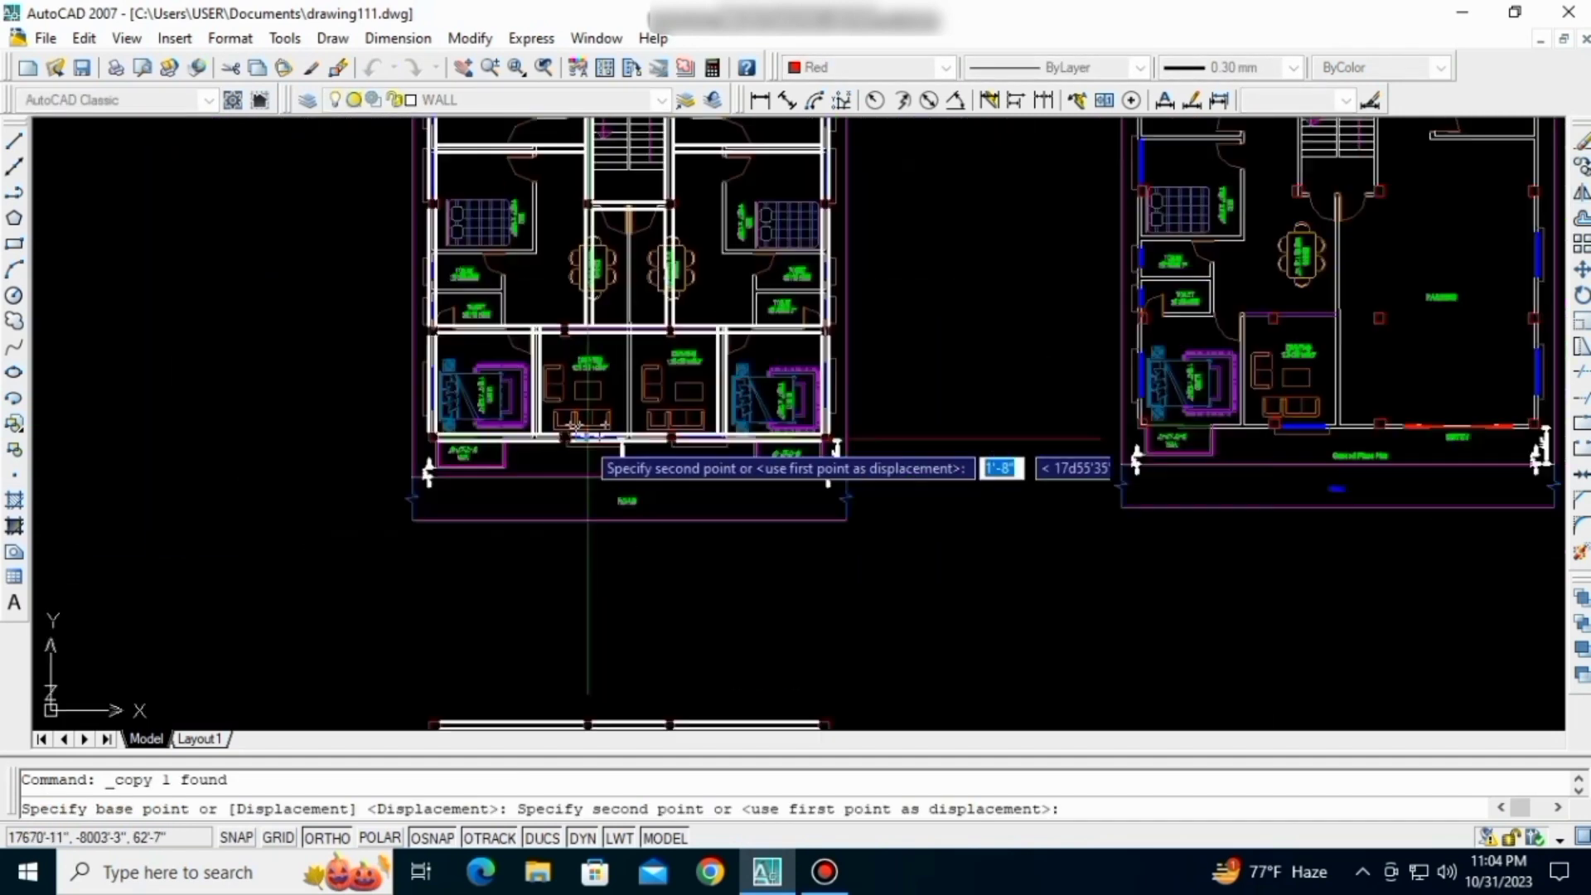
pyautogui.scroll(6, 576, 456)
pyautogui.scroll(2, 580, 431)
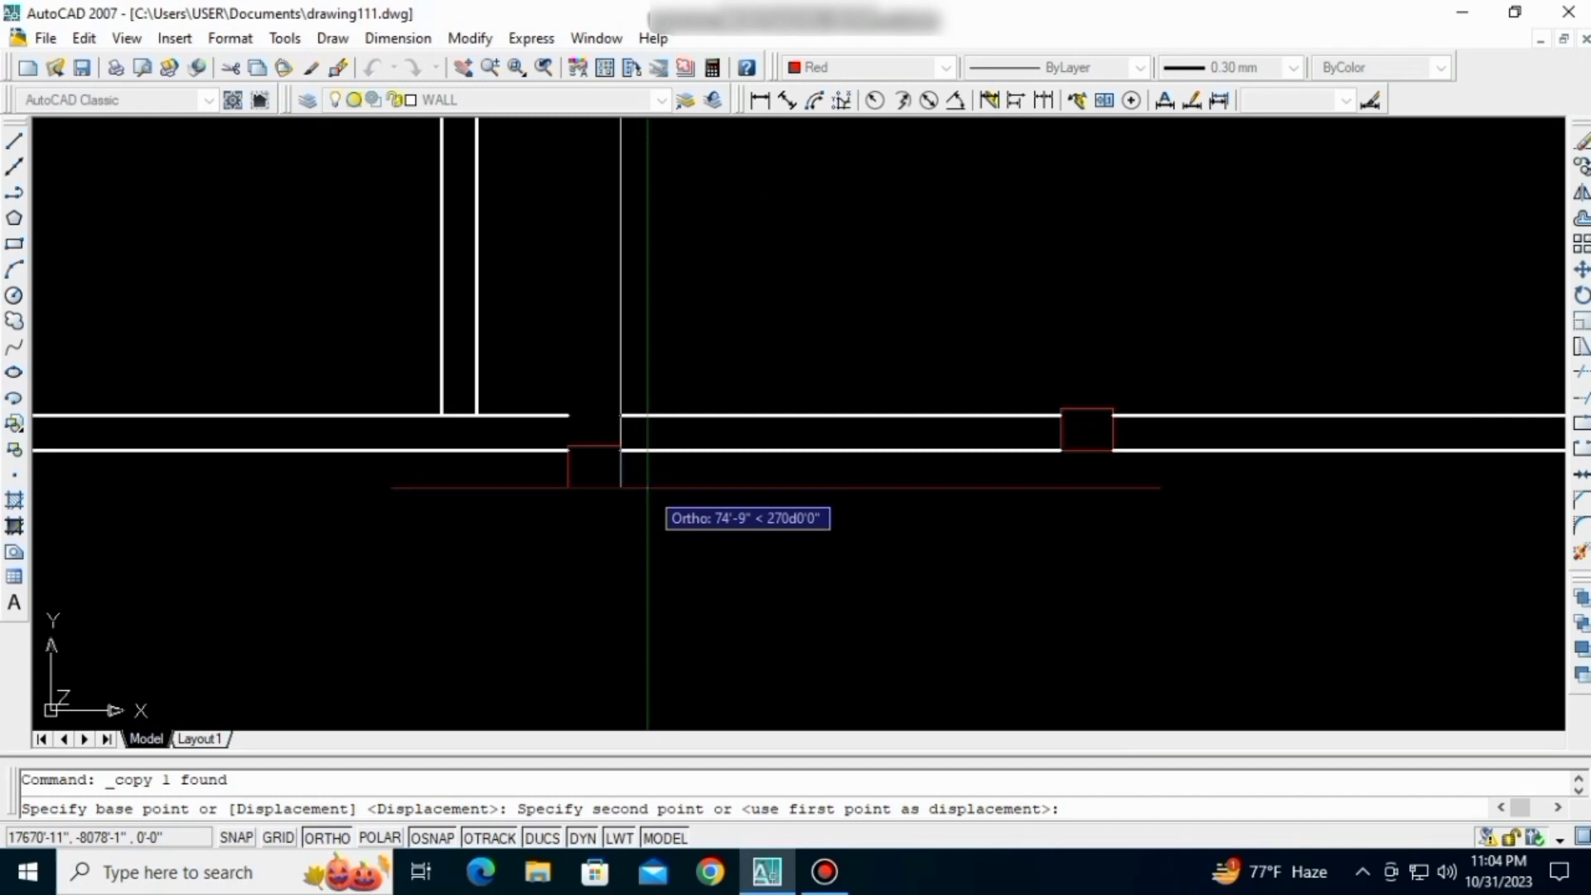
pyautogui.press('Escape')
pyautogui.scroll(-5, 758, 494)
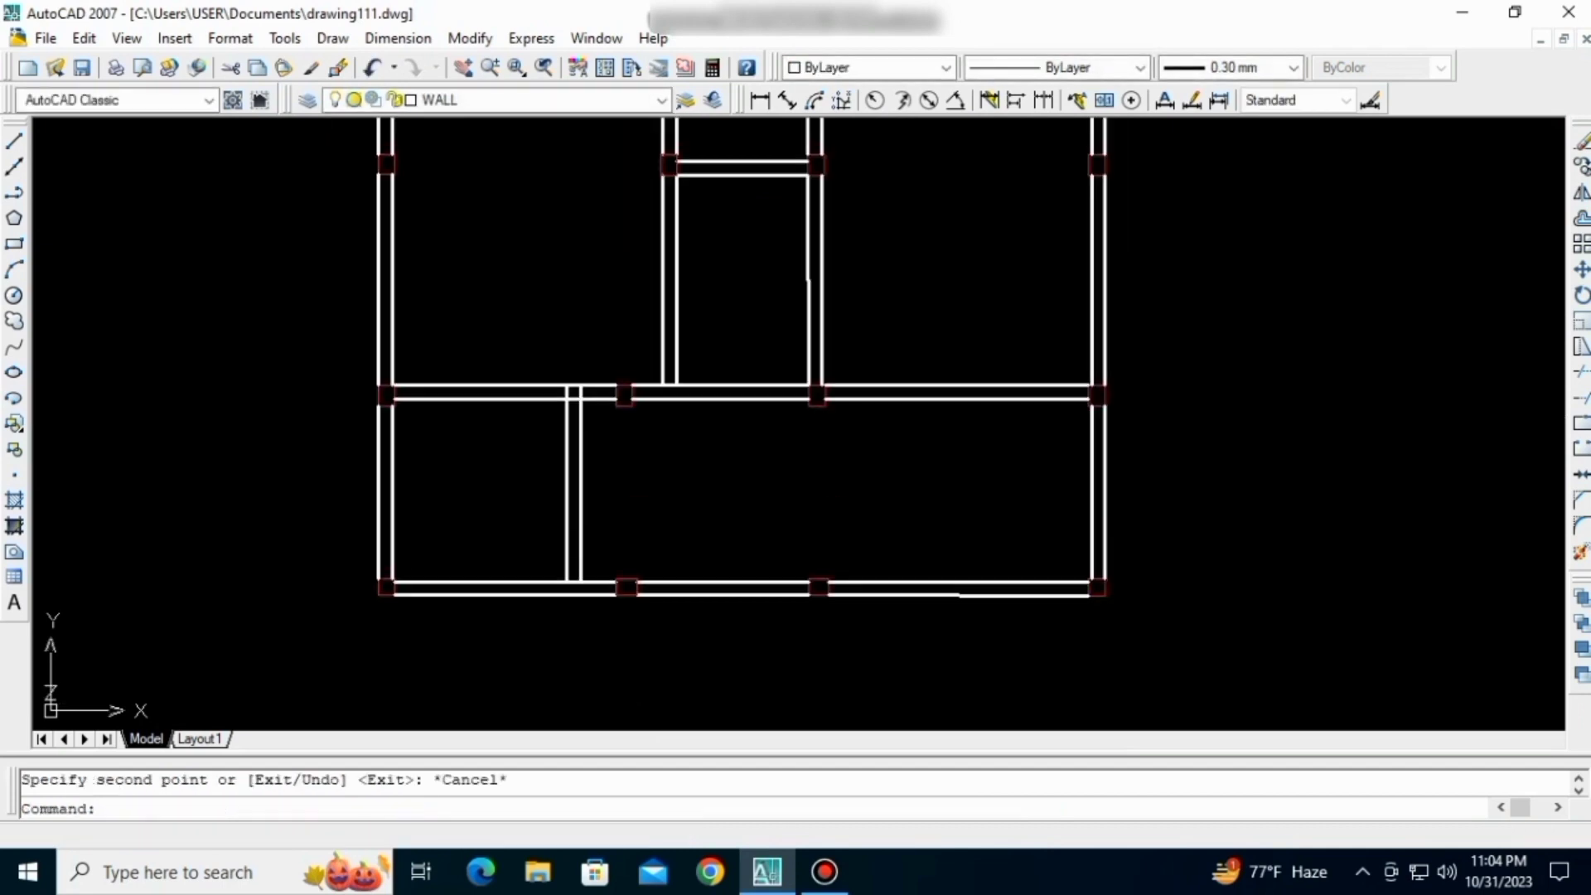
pyautogui.scroll(3, 652, 341)
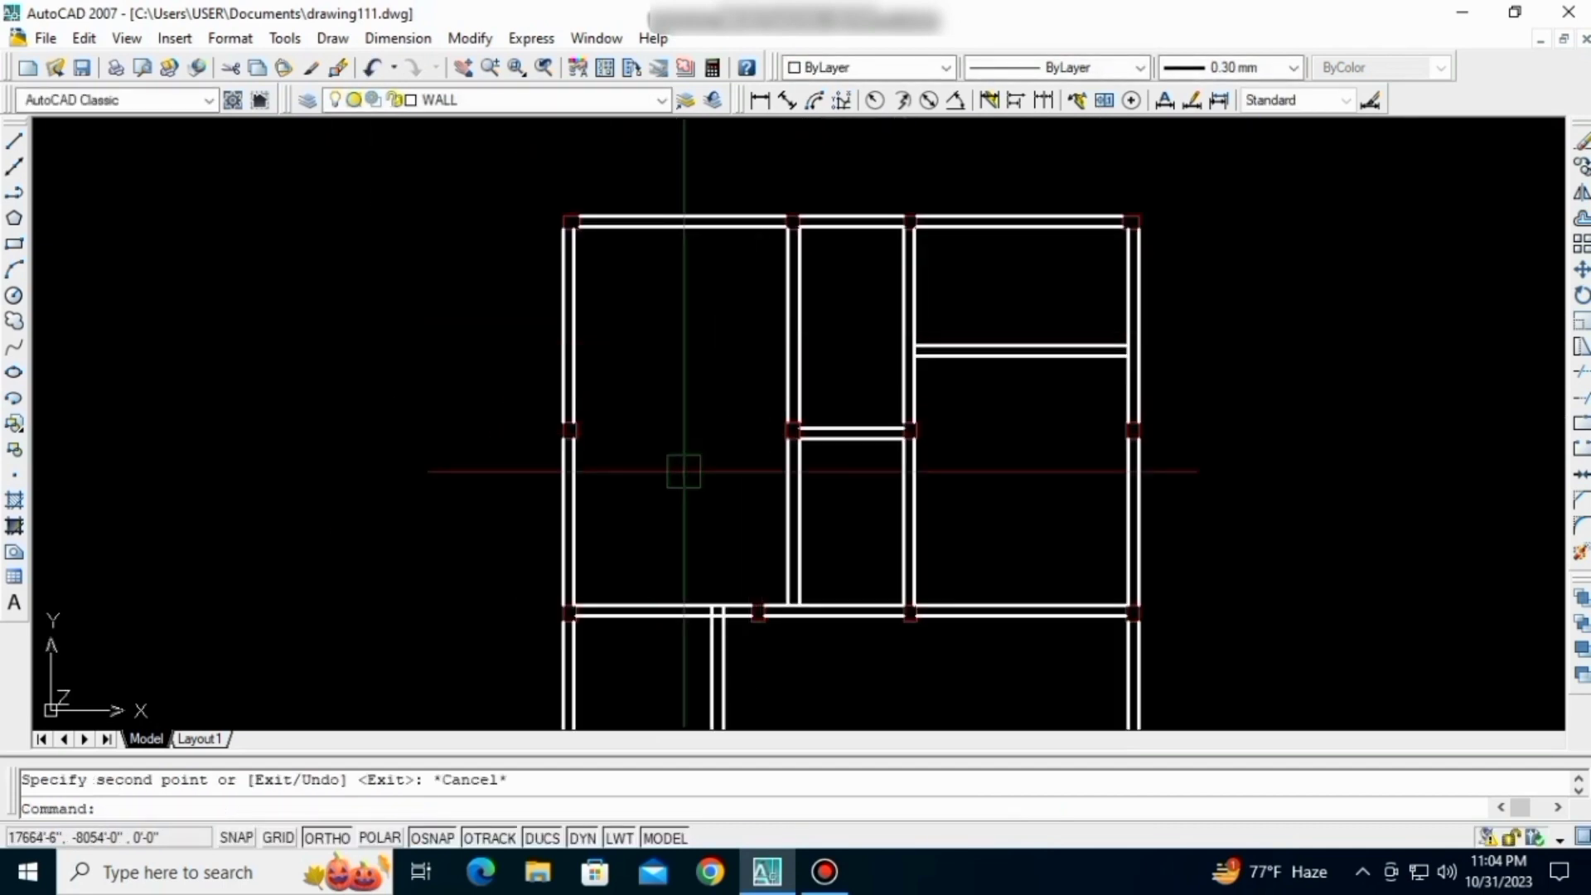
# - Copy the two floor-plan beam lines separating the left bedrooms to the matching place in the separate beam layout, aligned on the upper-left column corner
pyautogui.scroll(3, 563, 446)
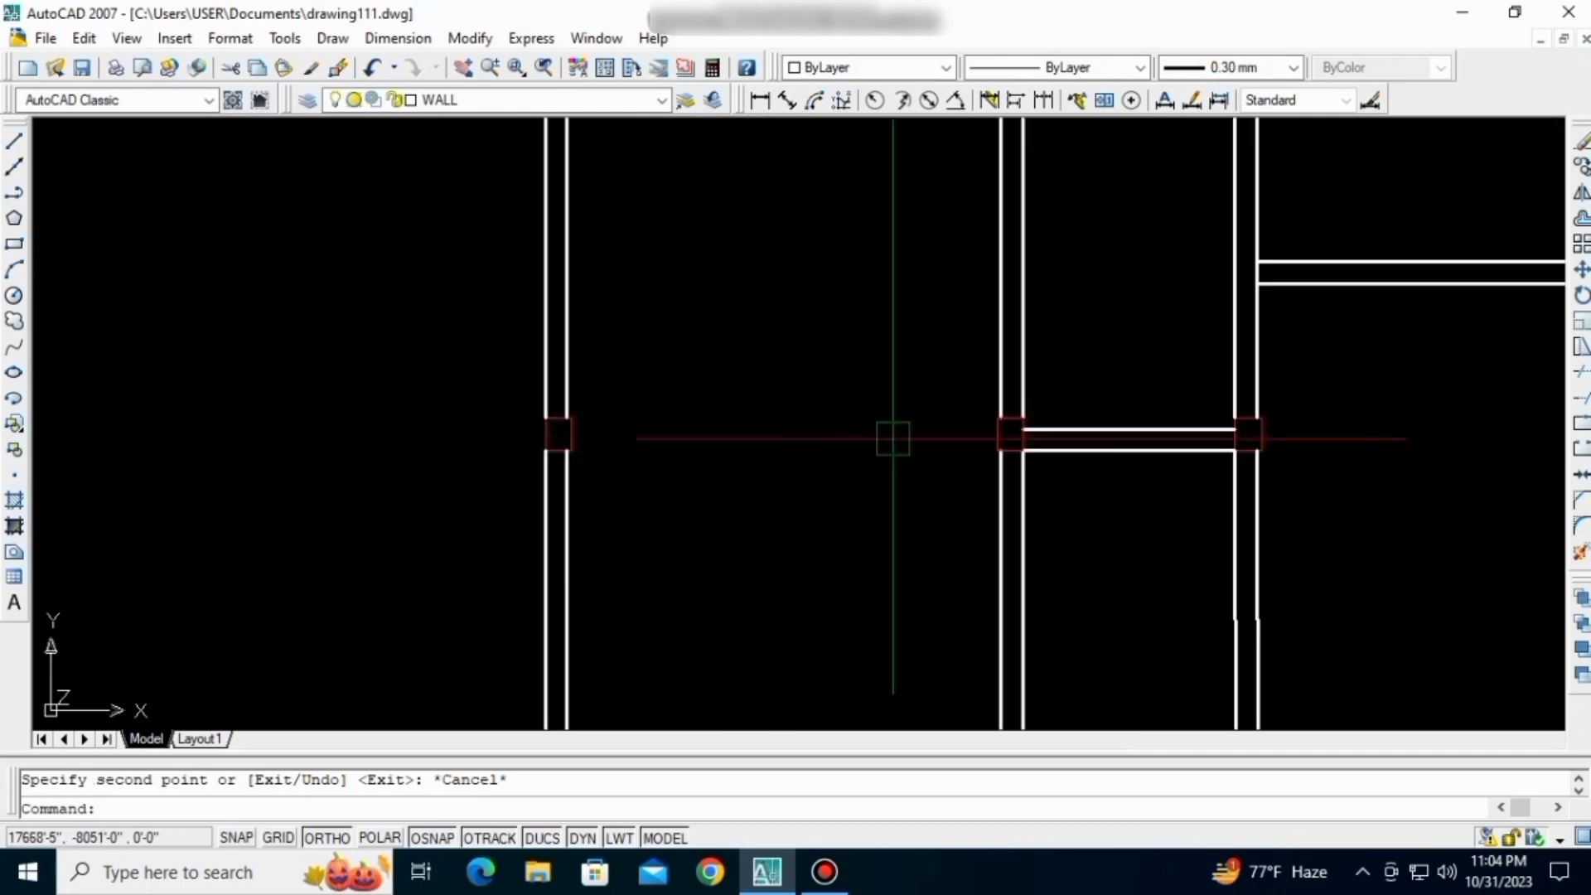
pyautogui.moveTo(945, 438); pyautogui.dragTo(776, 448, button='middle')
pyautogui.scroll(-5, 487, 455)
pyautogui.scroll(-5, 483, 459)
pyautogui.moveTo(467, 156); pyautogui.dragTo(512, 375, button='middle')
pyautogui.scroll(2, 512, 375)
pyautogui.scroll(5, 540, 332)
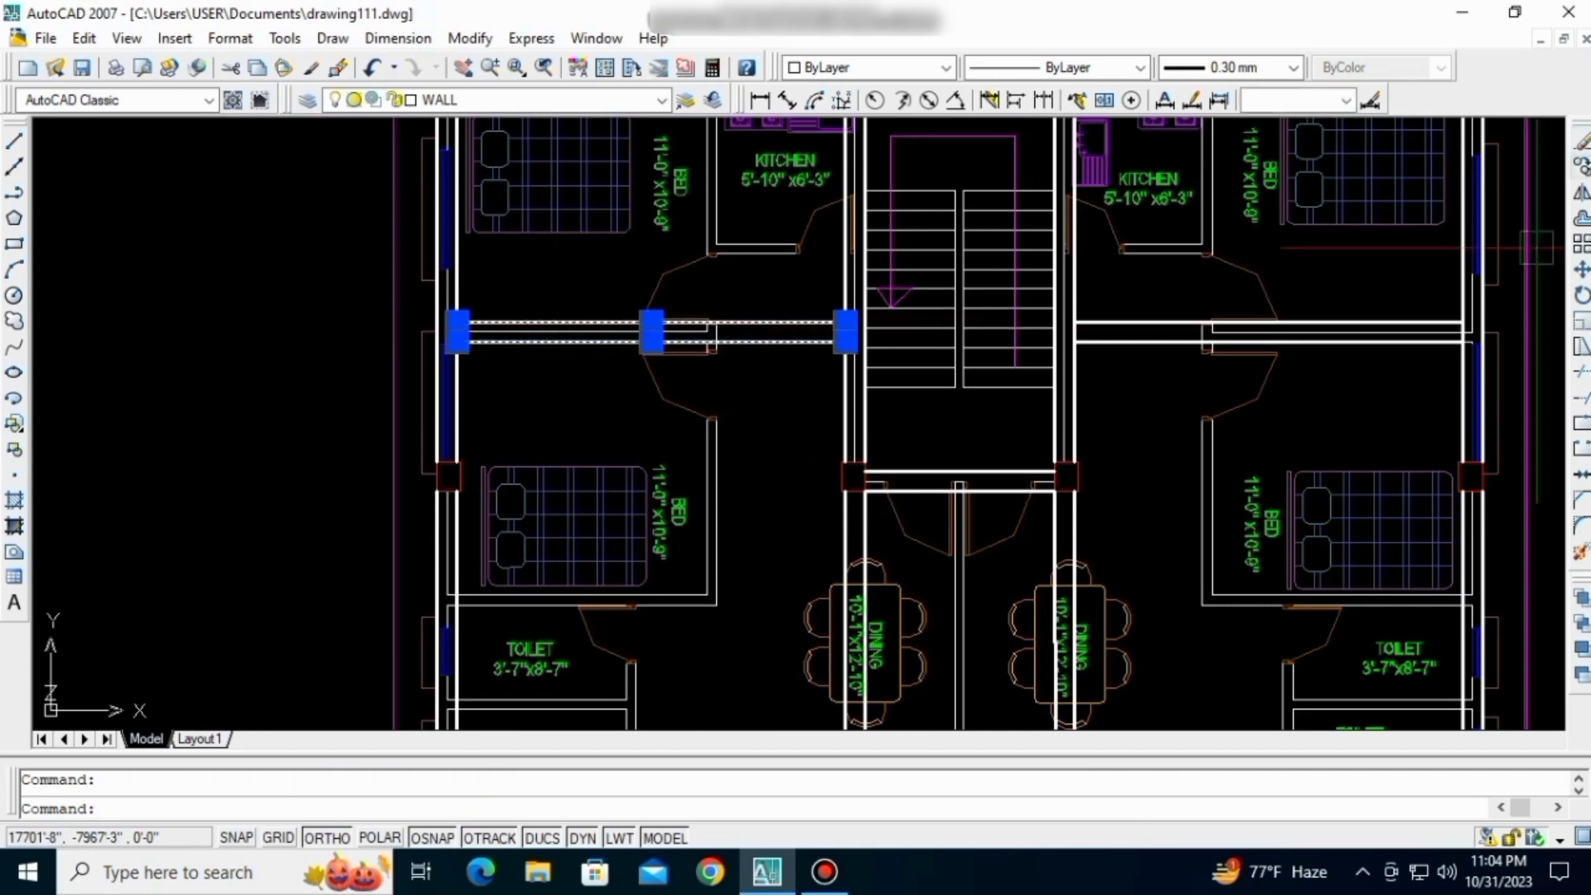
pyautogui.click(1581, 166)
pyautogui.scroll(3, 721, 341)
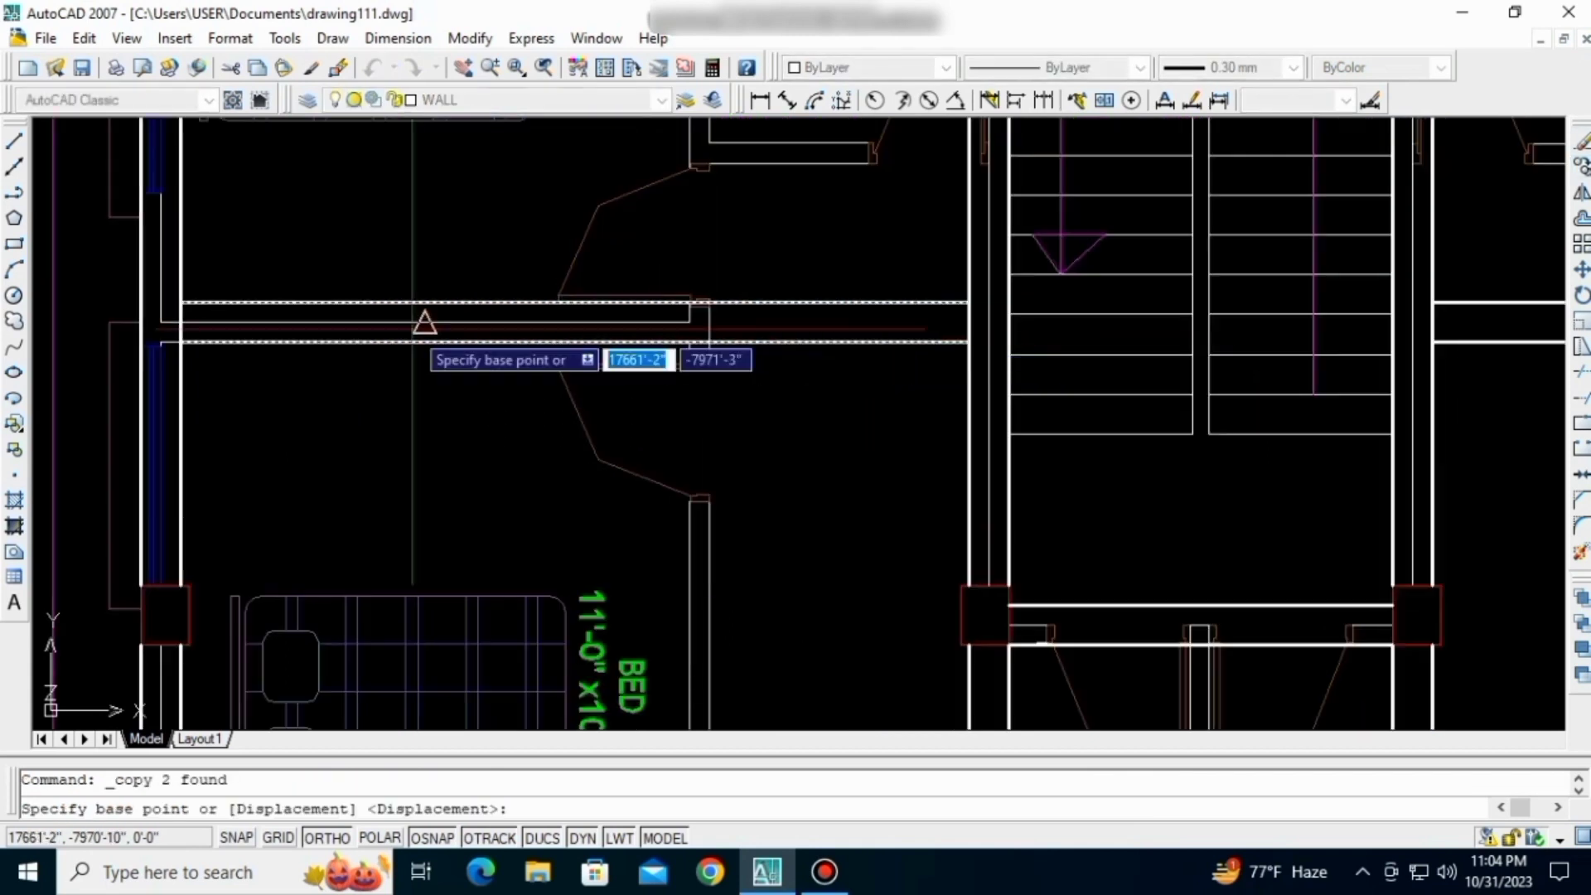
pyautogui.scroll(-2, 1027, 359)
pyautogui.scroll(-3, 1511, 196)
pyautogui.scroll(5, 451, 320)
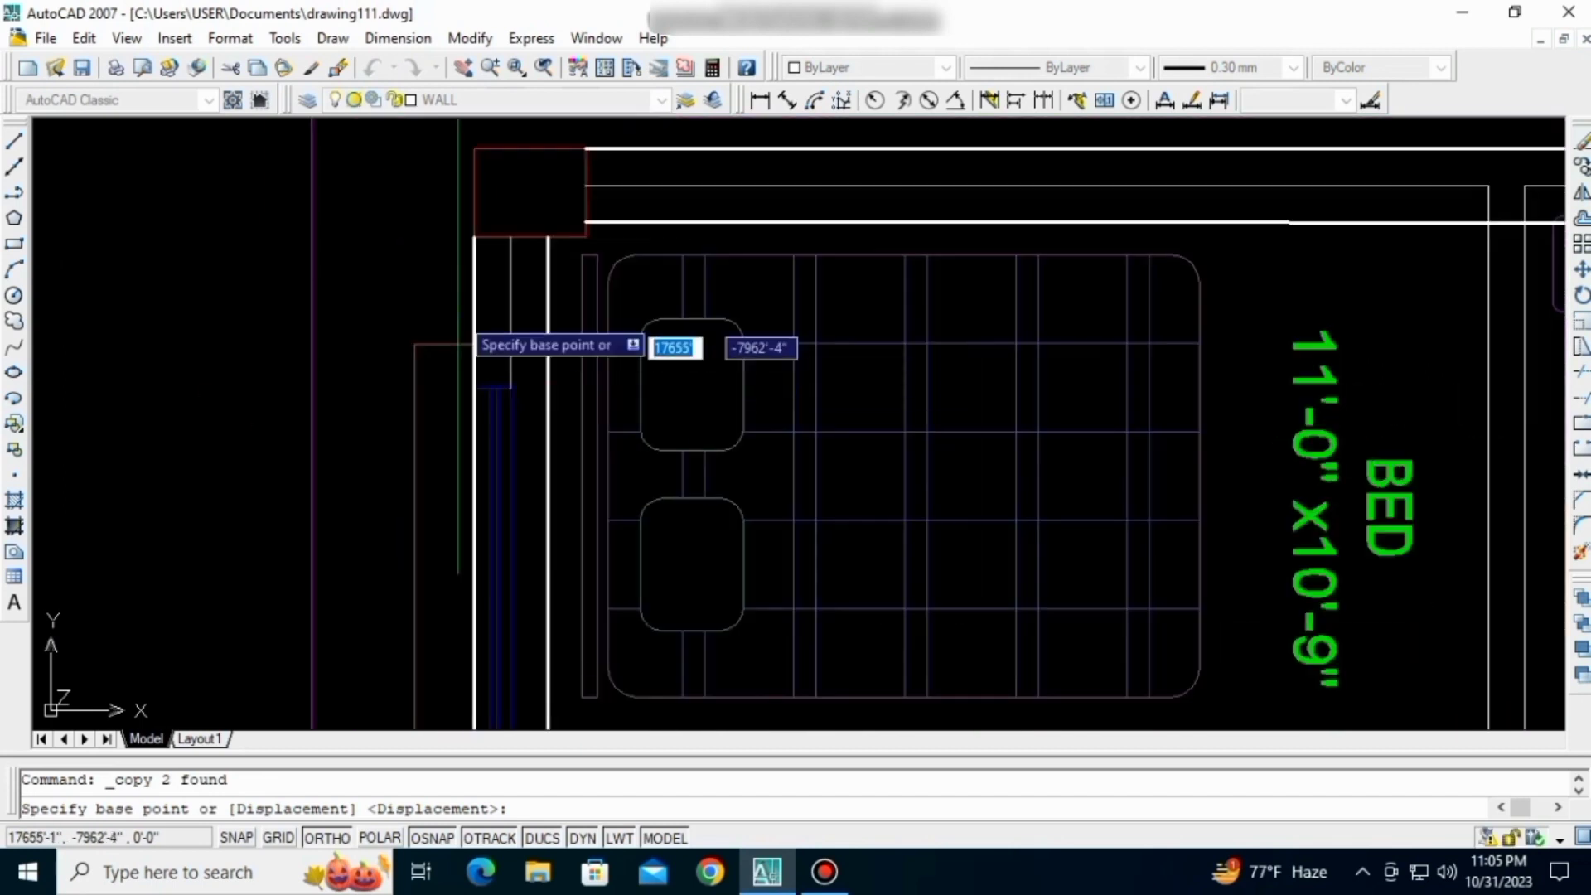
pyautogui.click(474, 148)
pyautogui.scroll(-8, 570, 336)
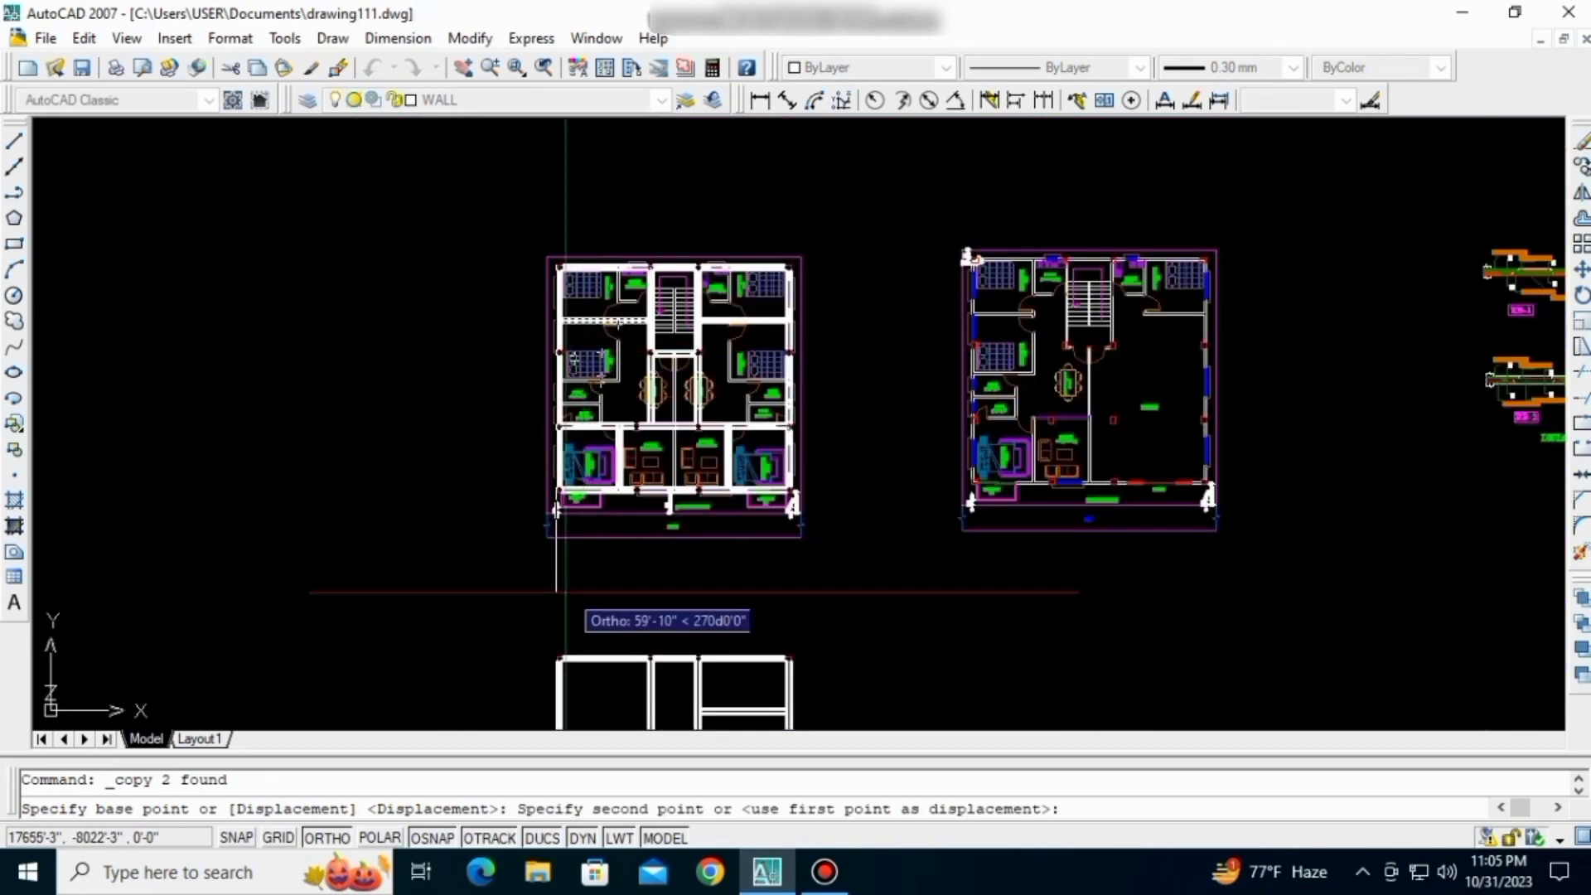
pyautogui.moveTo(565, 623); pyautogui.dragTo(576, 479, button='middle')
pyautogui.scroll(6, 567, 528)
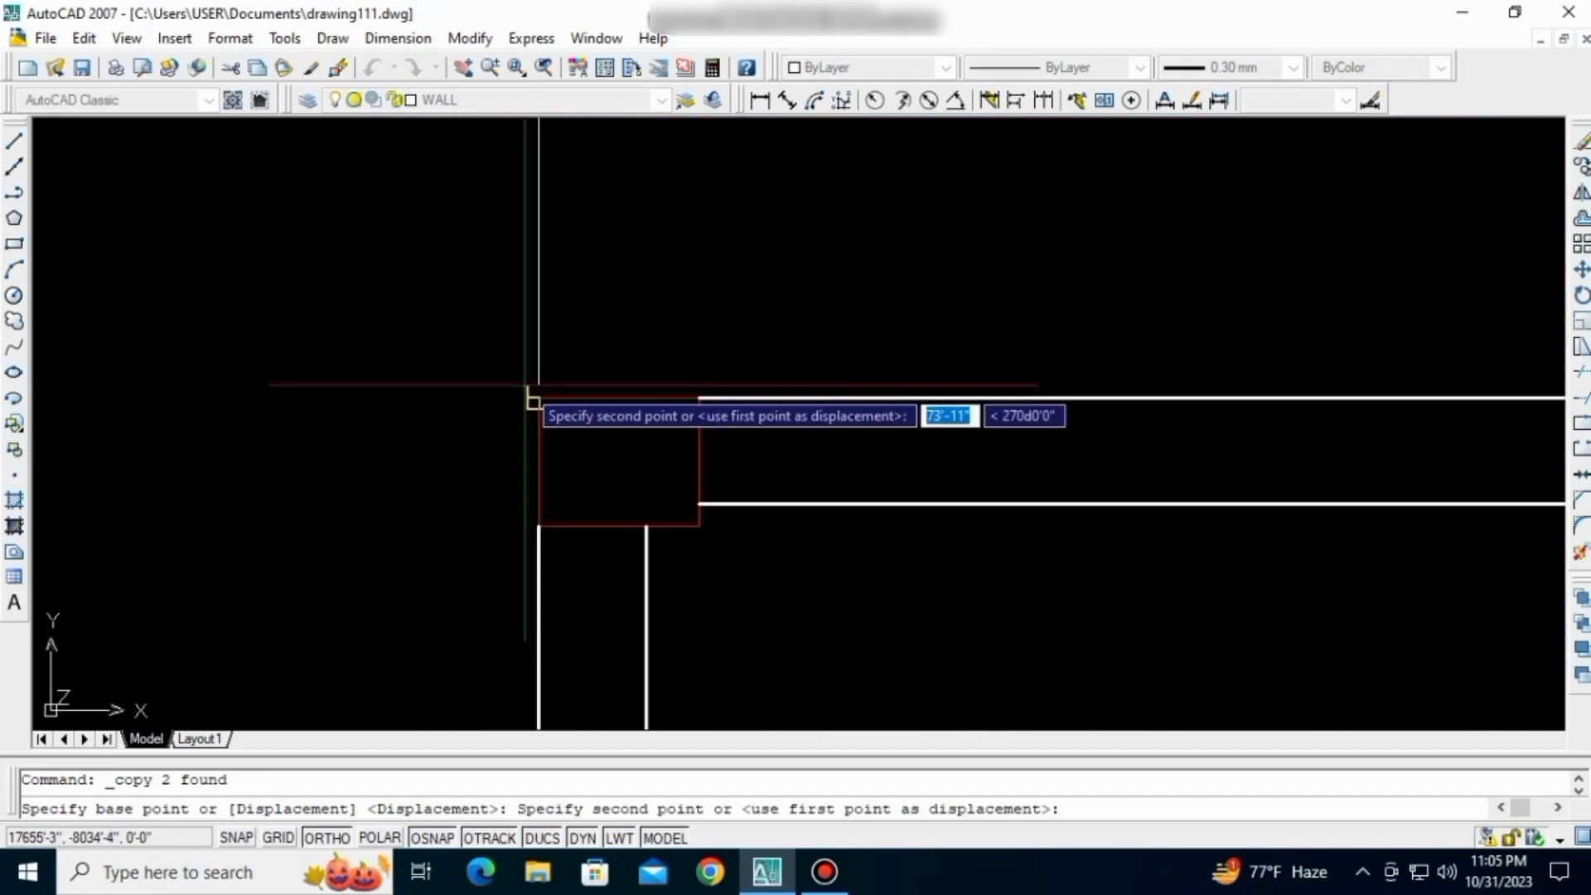
pyautogui.click(535, 396)
pyautogui.press('Escape')
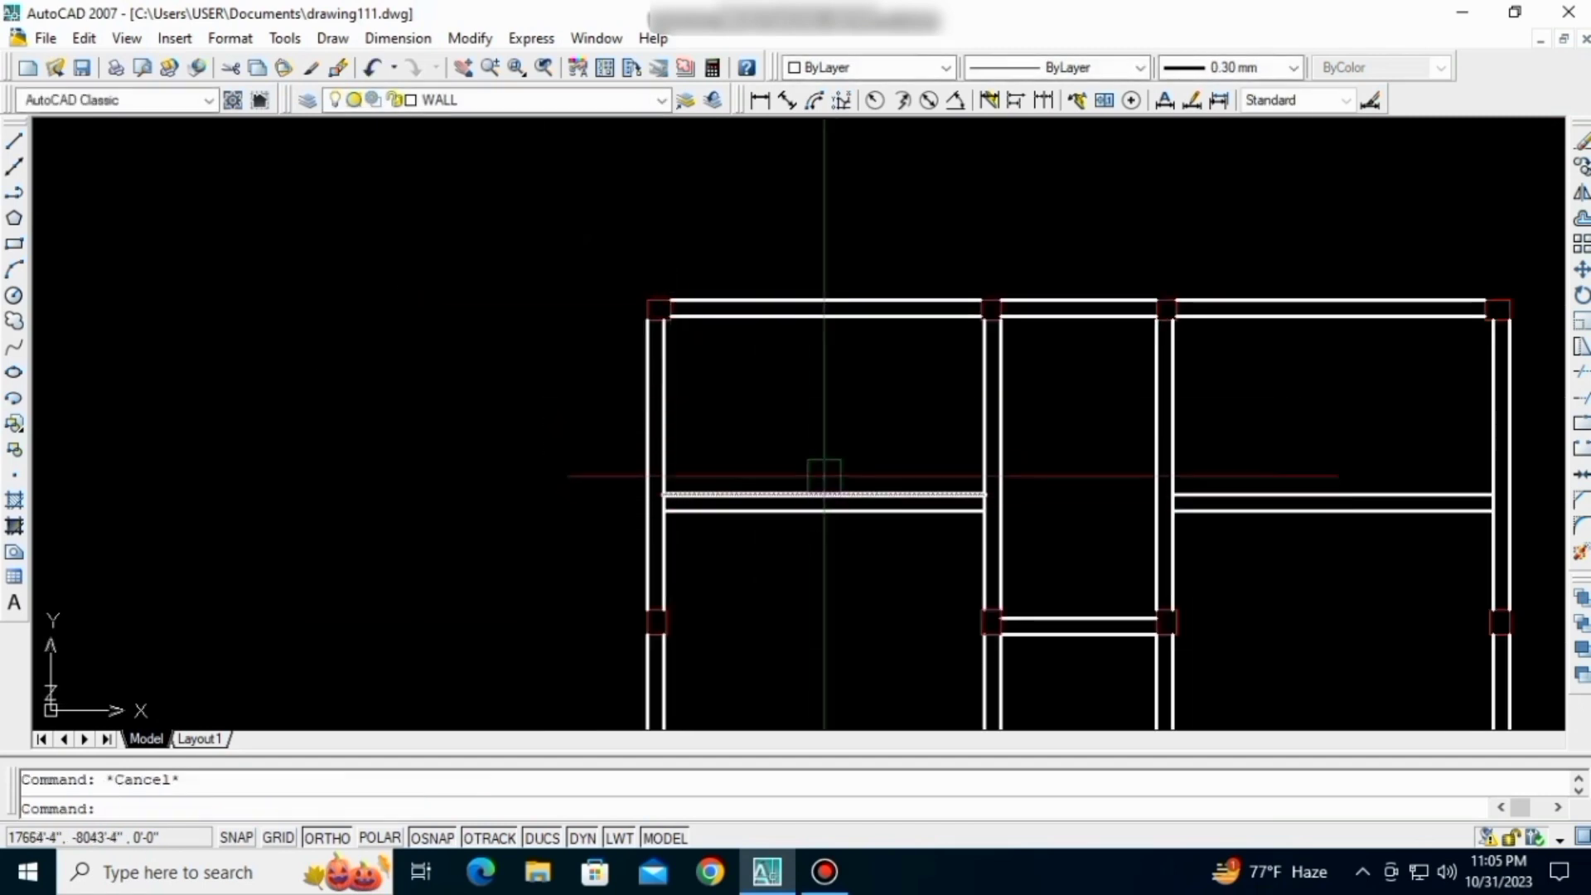
# - Compare the separate beam layout with the 1st to 5th floor plan to find the beams still missing from it
pyautogui.scroll(-5, 824, 476)
pyautogui.moveTo(760, 184); pyautogui.dragTo(709, 403, button='middle')
pyautogui.moveTo(709, 176); pyautogui.dragTo(686, 325, button='middle')
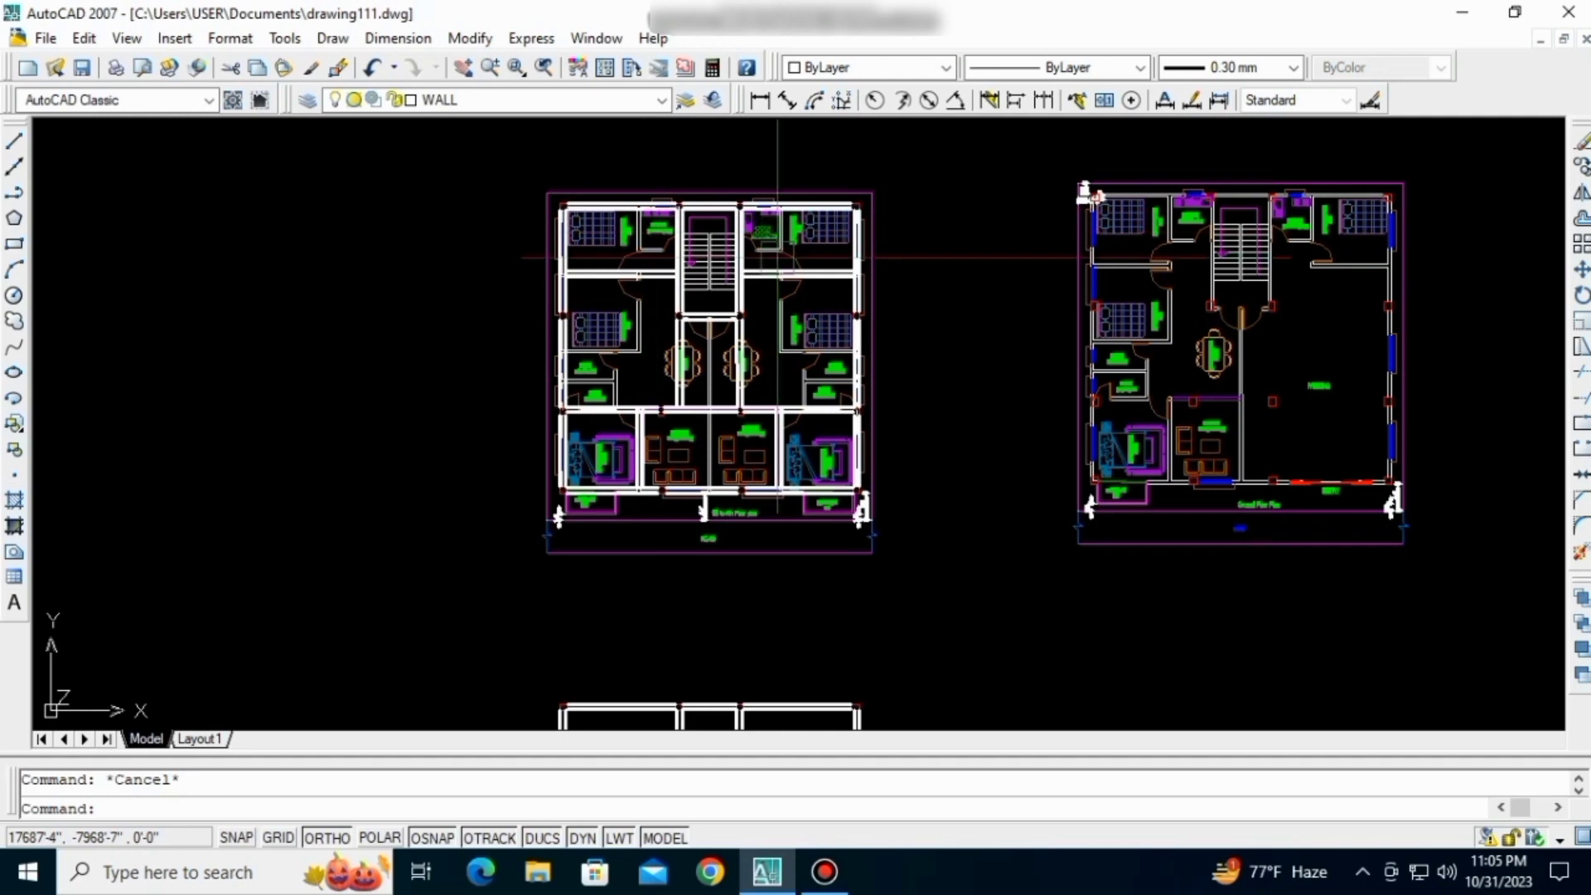
pyautogui.scroll(3, 560, 299)
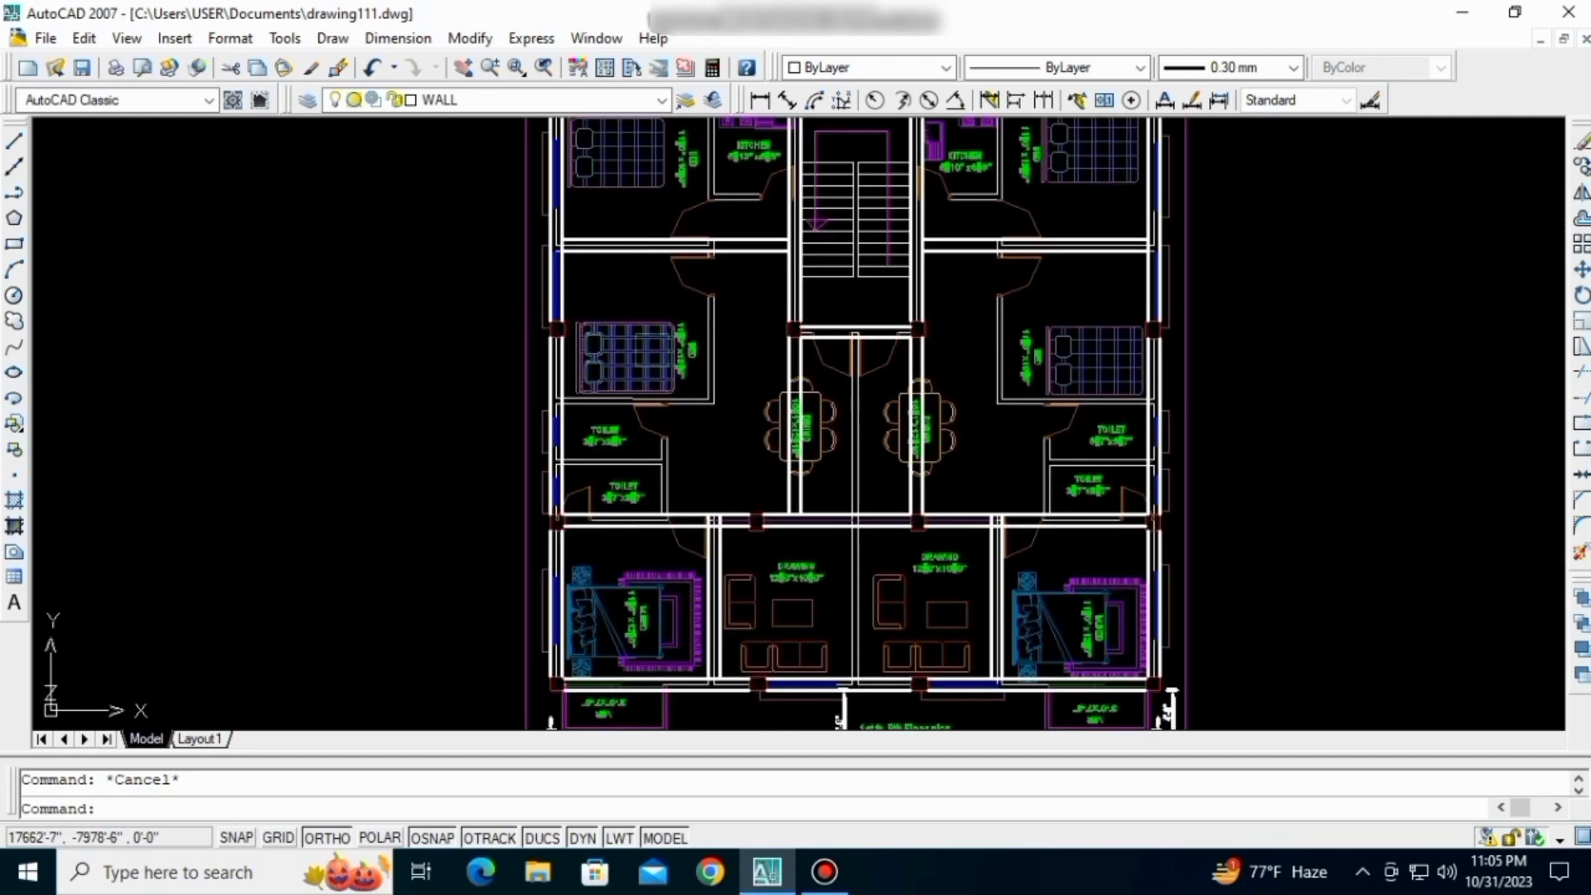
pyautogui.moveTo(676, 491); pyautogui.dragTo(671, 434, button='middle')
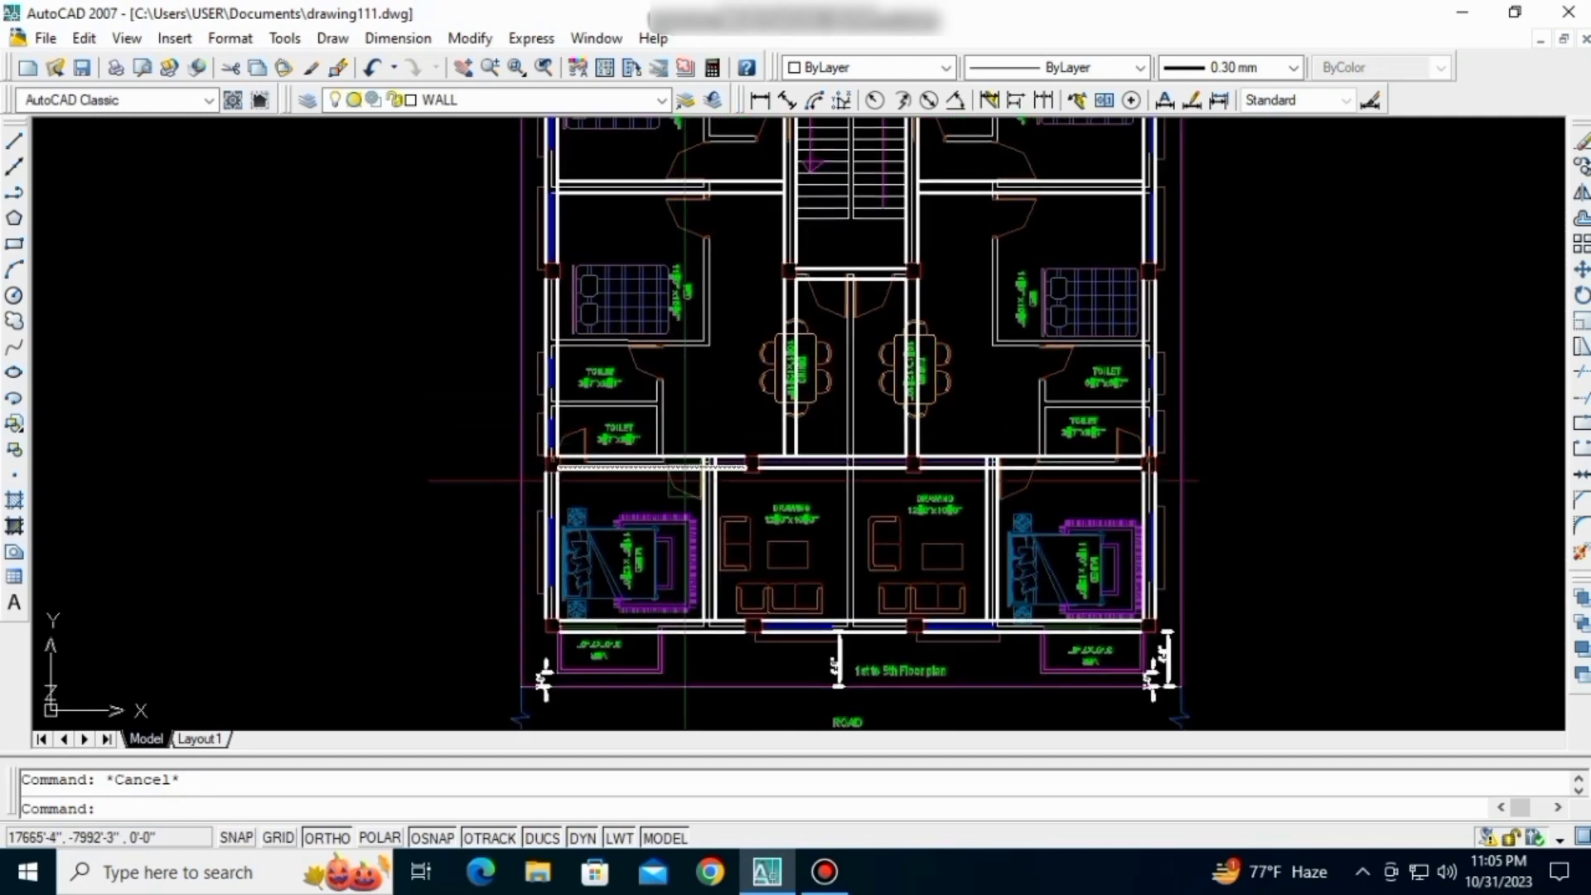
pyautogui.scroll(-4, 646, 512)
pyautogui.moveTo(654, 729)
pyautogui.mouseDown(button='middle')
pyautogui.moveTo(692, 575)
pyautogui.moveTo(664, 465)
pyautogui.mouseUp(button='middle')
pyautogui.scroll(3, 696, 598)
pyautogui.scroll(-2, 685, 401)
pyautogui.scroll(2, 693, 557)
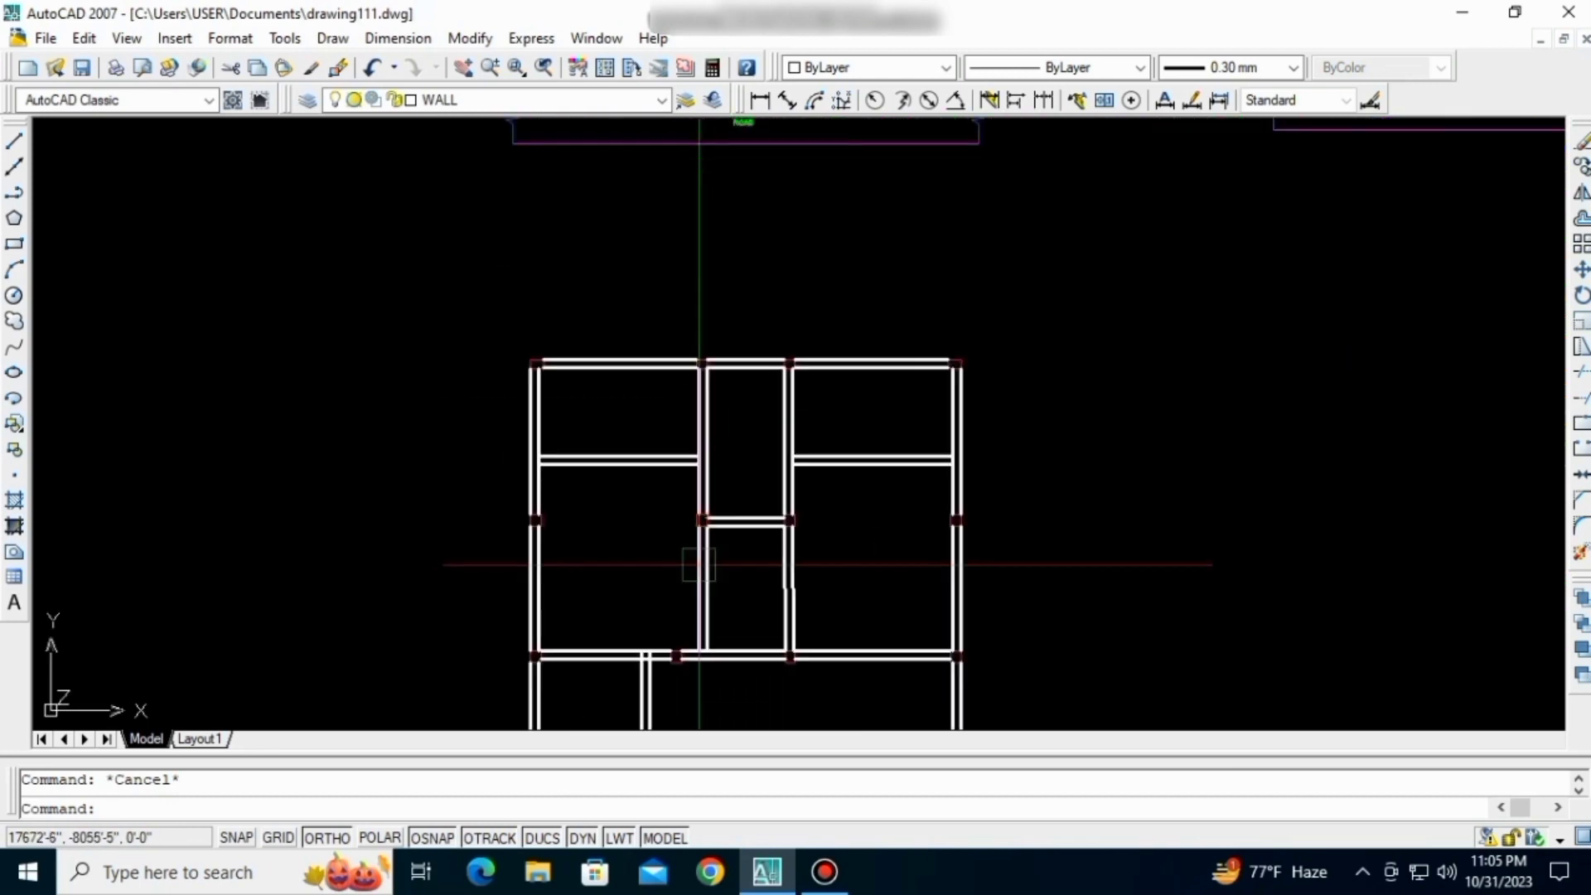
pyautogui.moveTo(692, 558); pyautogui.dragTo(668, 377, button='middle')
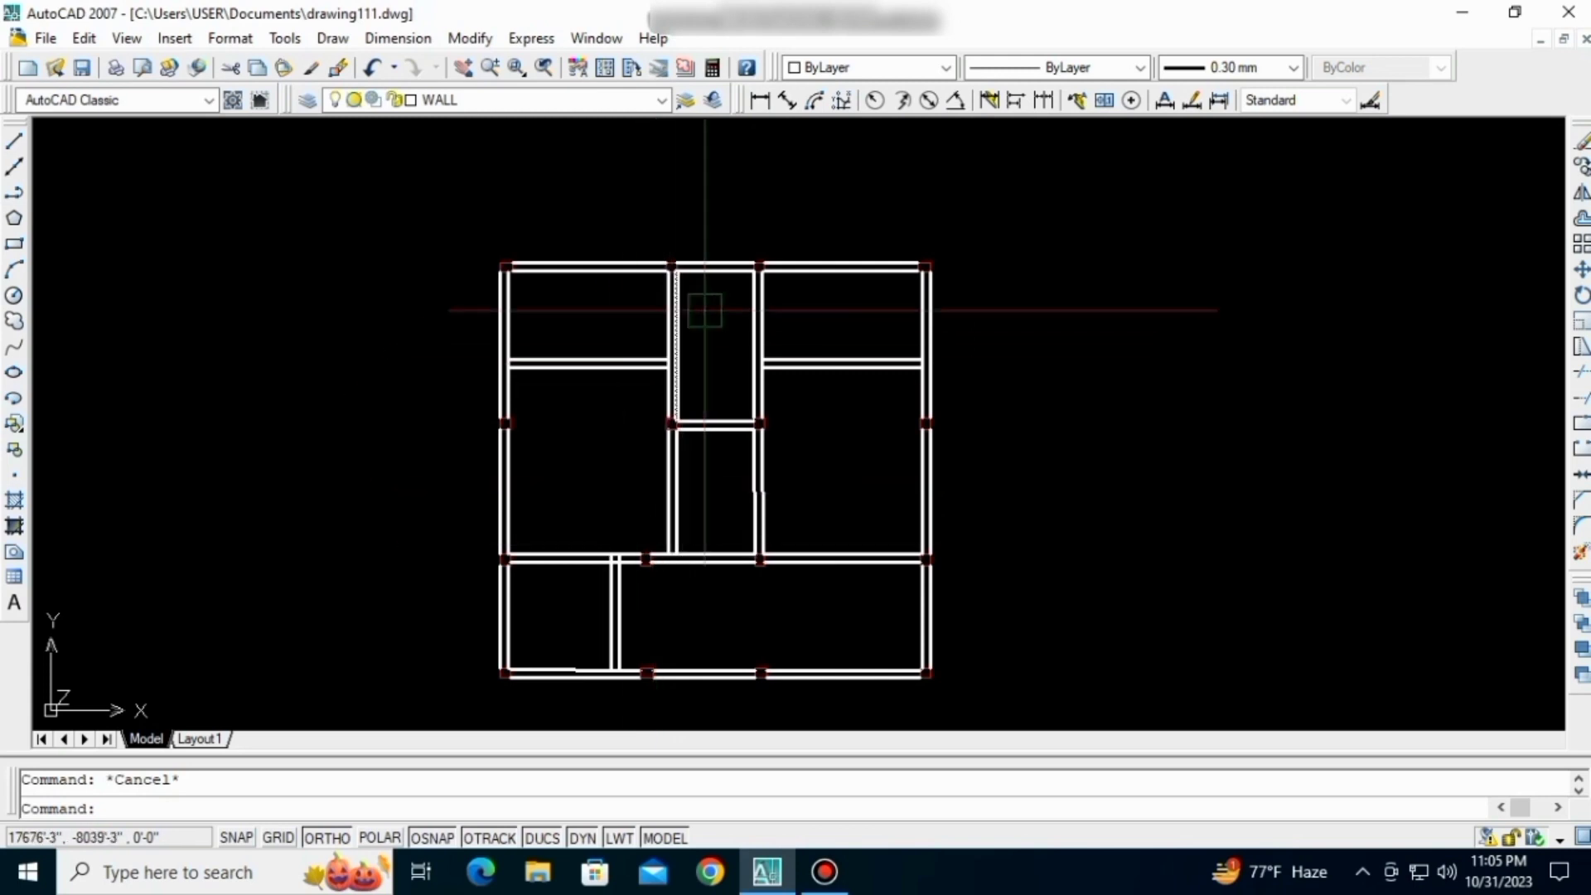
pyautogui.scroll(1, 717, 570)
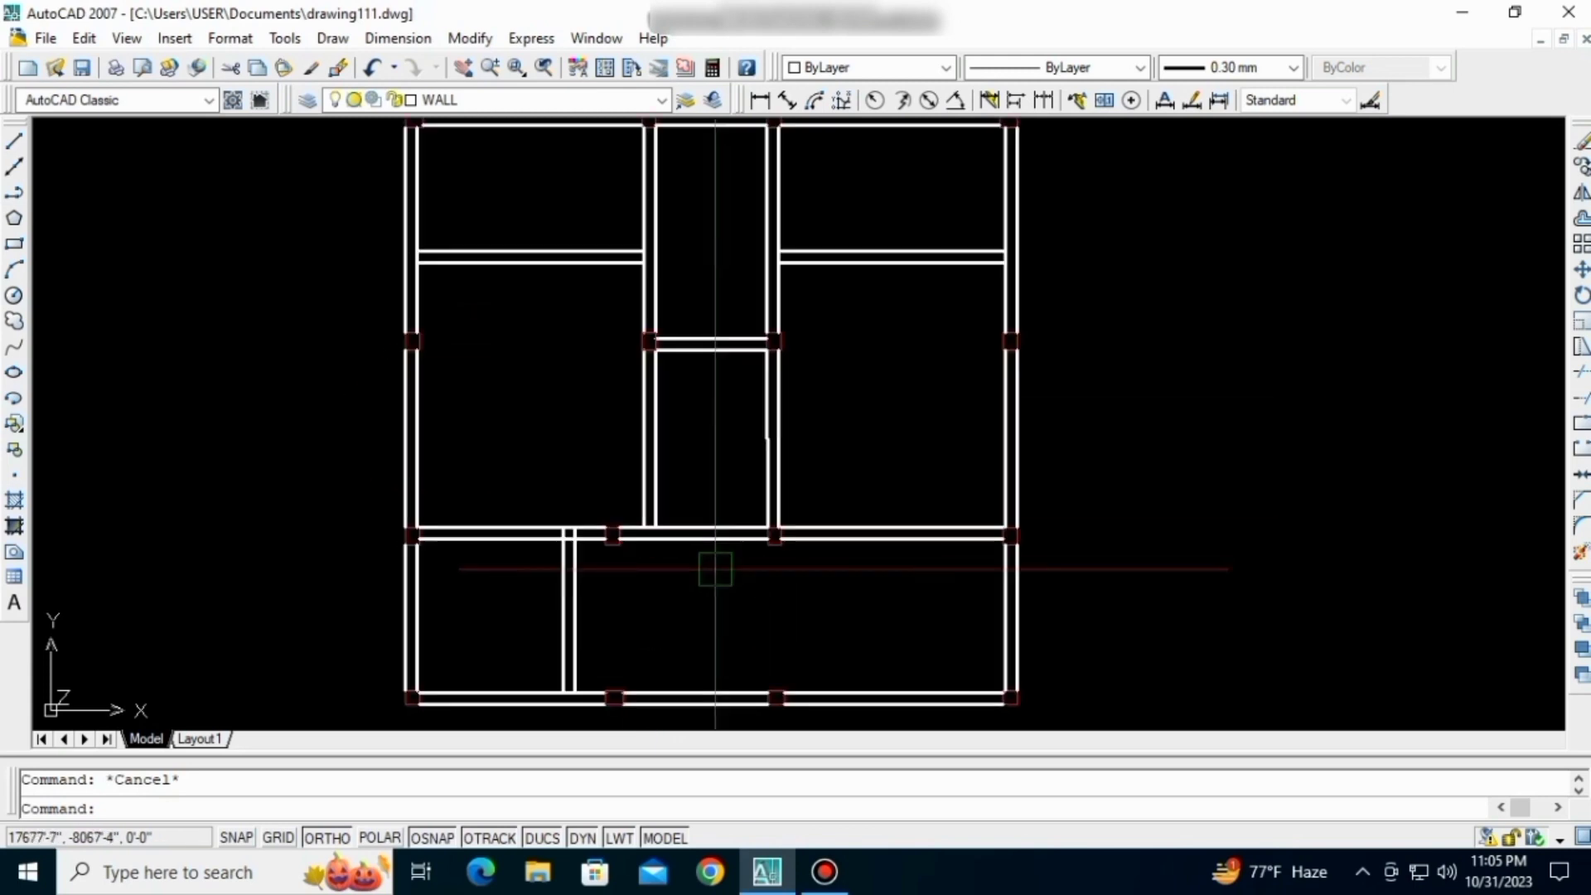
pyautogui.moveTo(750, 602); pyautogui.dragTo(758, 570, button='middle')
pyautogui.scroll(2, 778, 515)
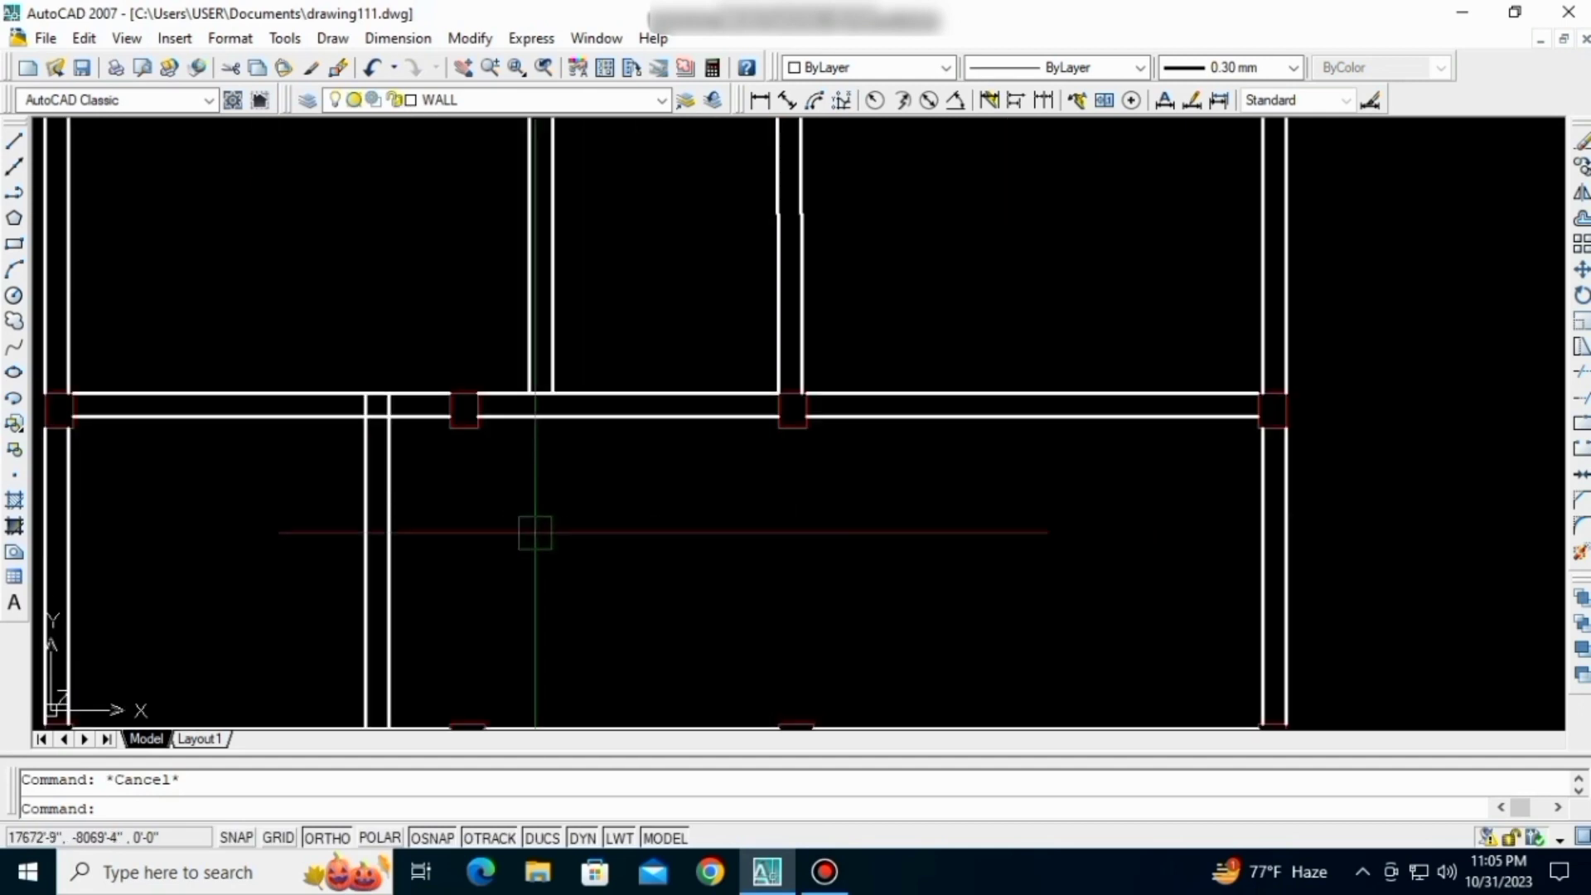
pyautogui.scroll(-2, 628, 491)
pyautogui.moveTo(558, 554); pyautogui.dragTo(570, 511, button='middle')
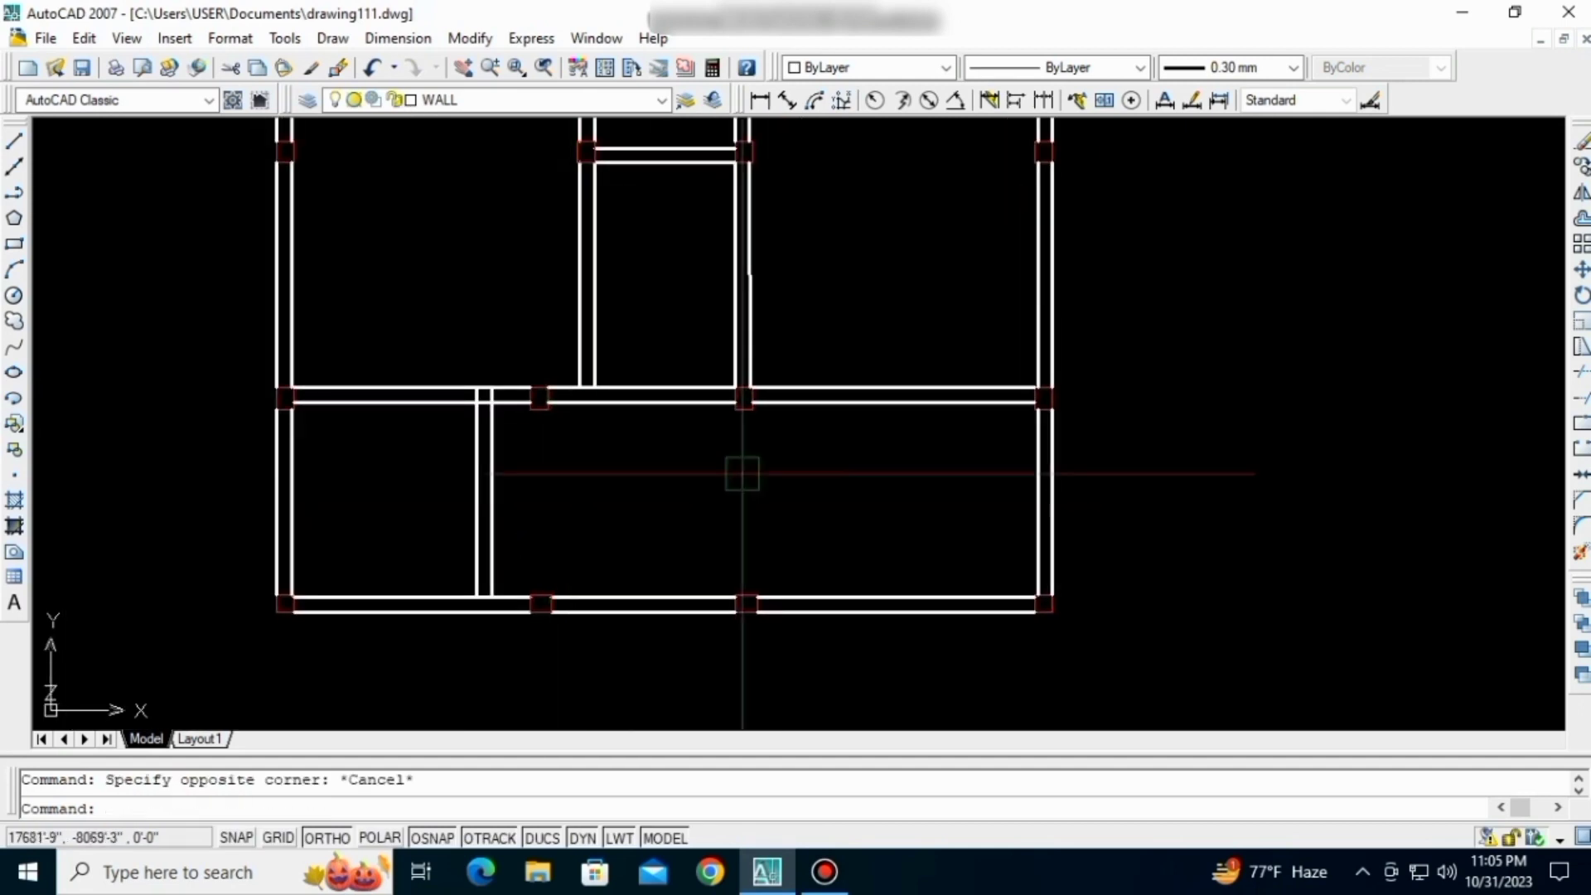
# - Copy the floor-plan beam lines between the right drawing room and master bedroom to the matching bay of the separate beam layout
pyautogui.scroll(-5, 719, 507)
pyautogui.moveTo(736, 170); pyautogui.dragTo(719, 316, button='middle')
pyautogui.scroll(6, 718, 308)
pyautogui.scroll(4, 714, 383)
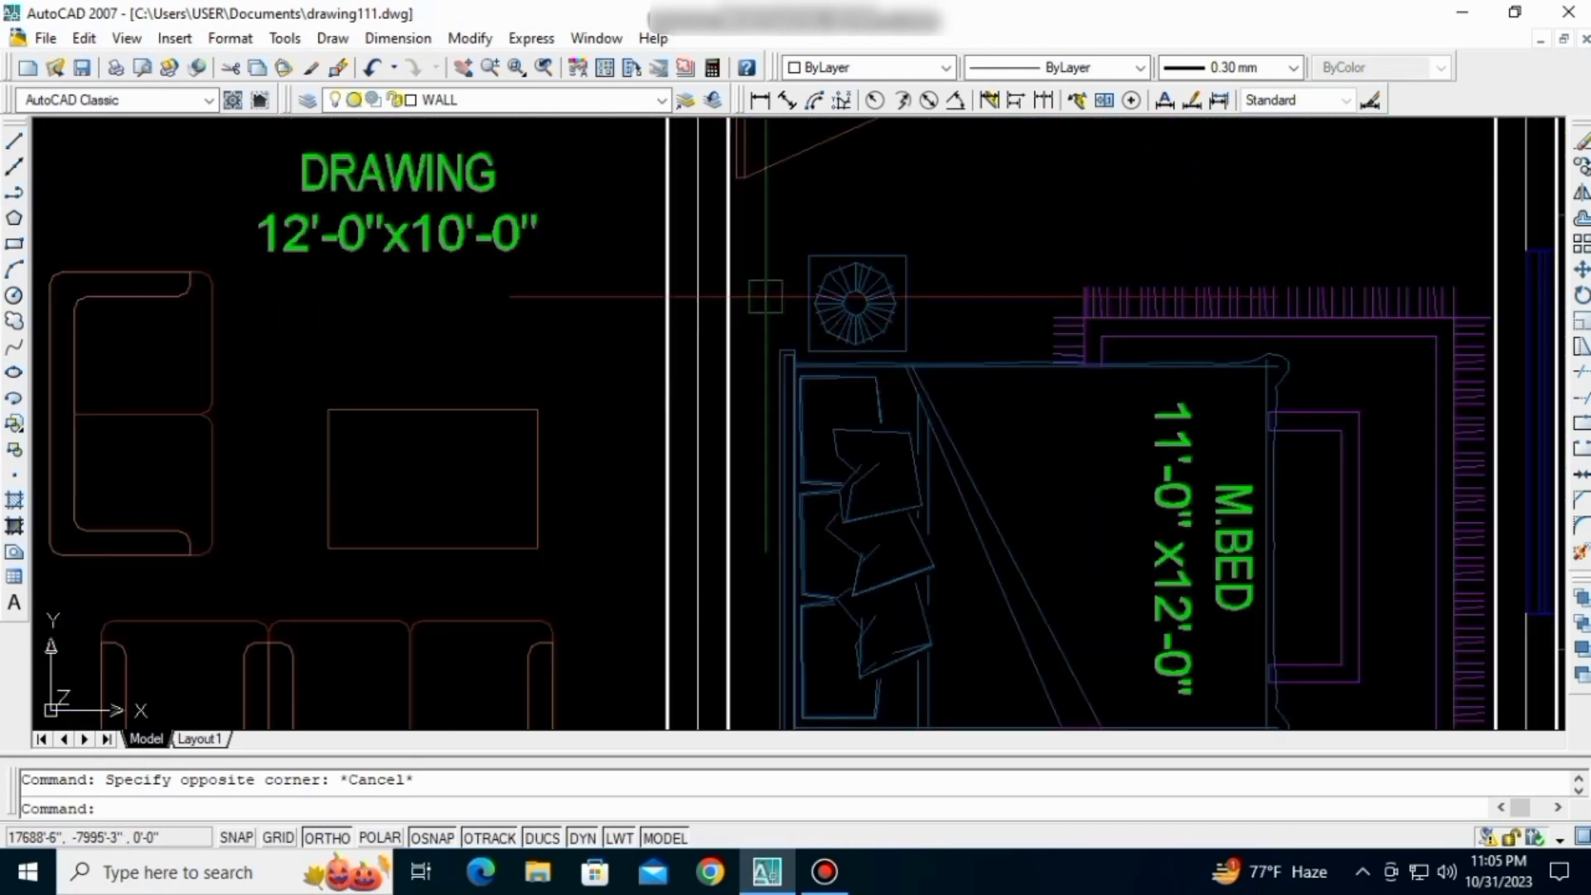
pyautogui.click(1581, 166)
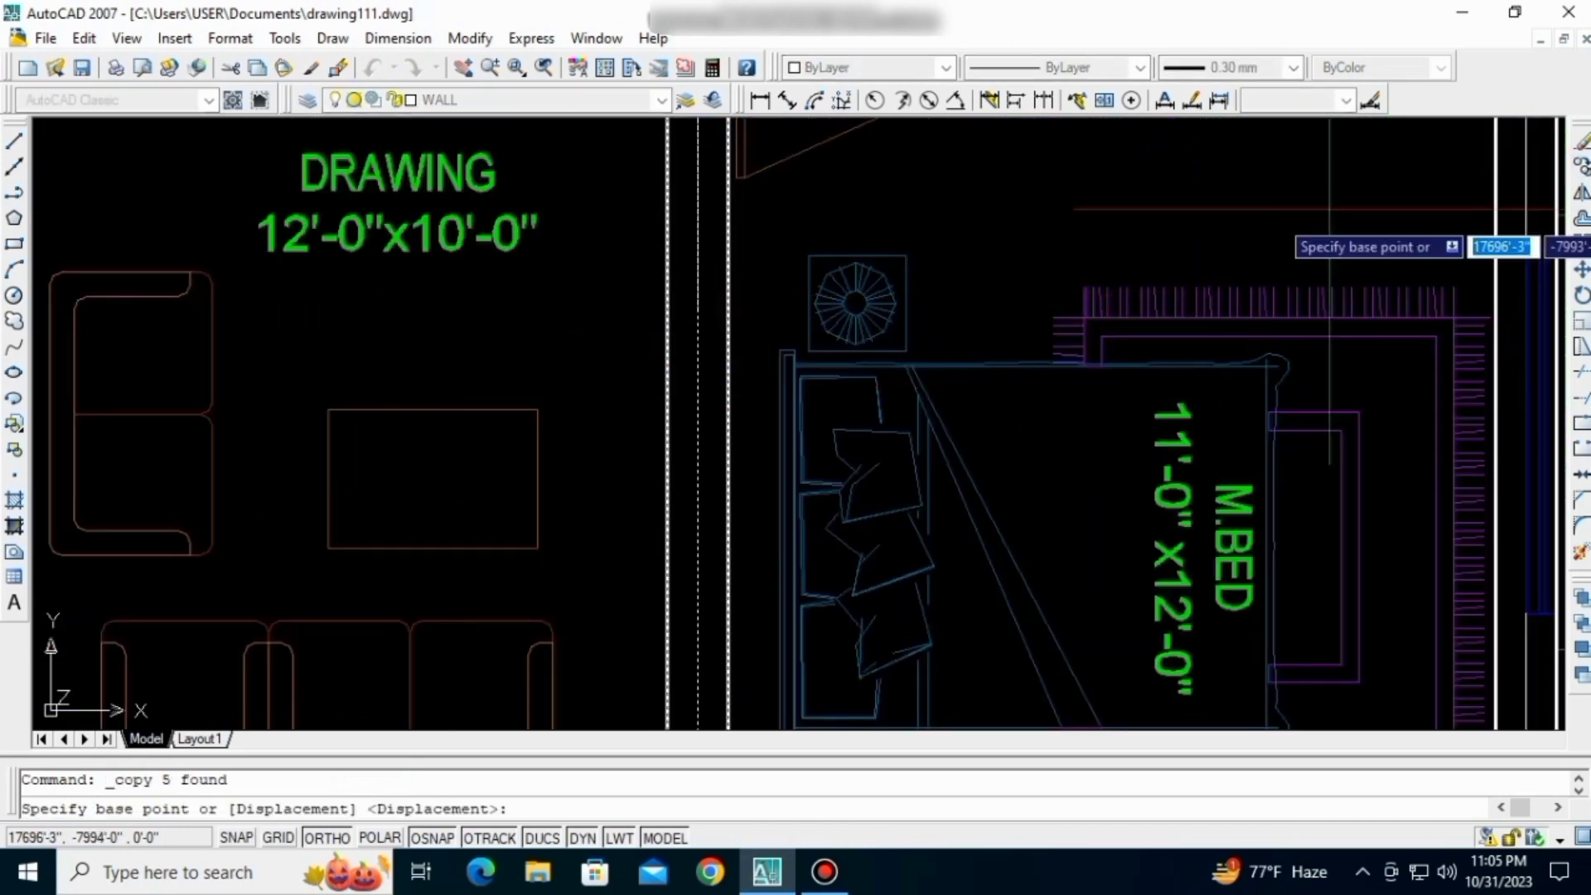
pyautogui.moveTo(808, 256); pyautogui.dragTo(835, 555, button='middle')
pyautogui.click(345, 339)
pyautogui.scroll(-5, 580, 340)
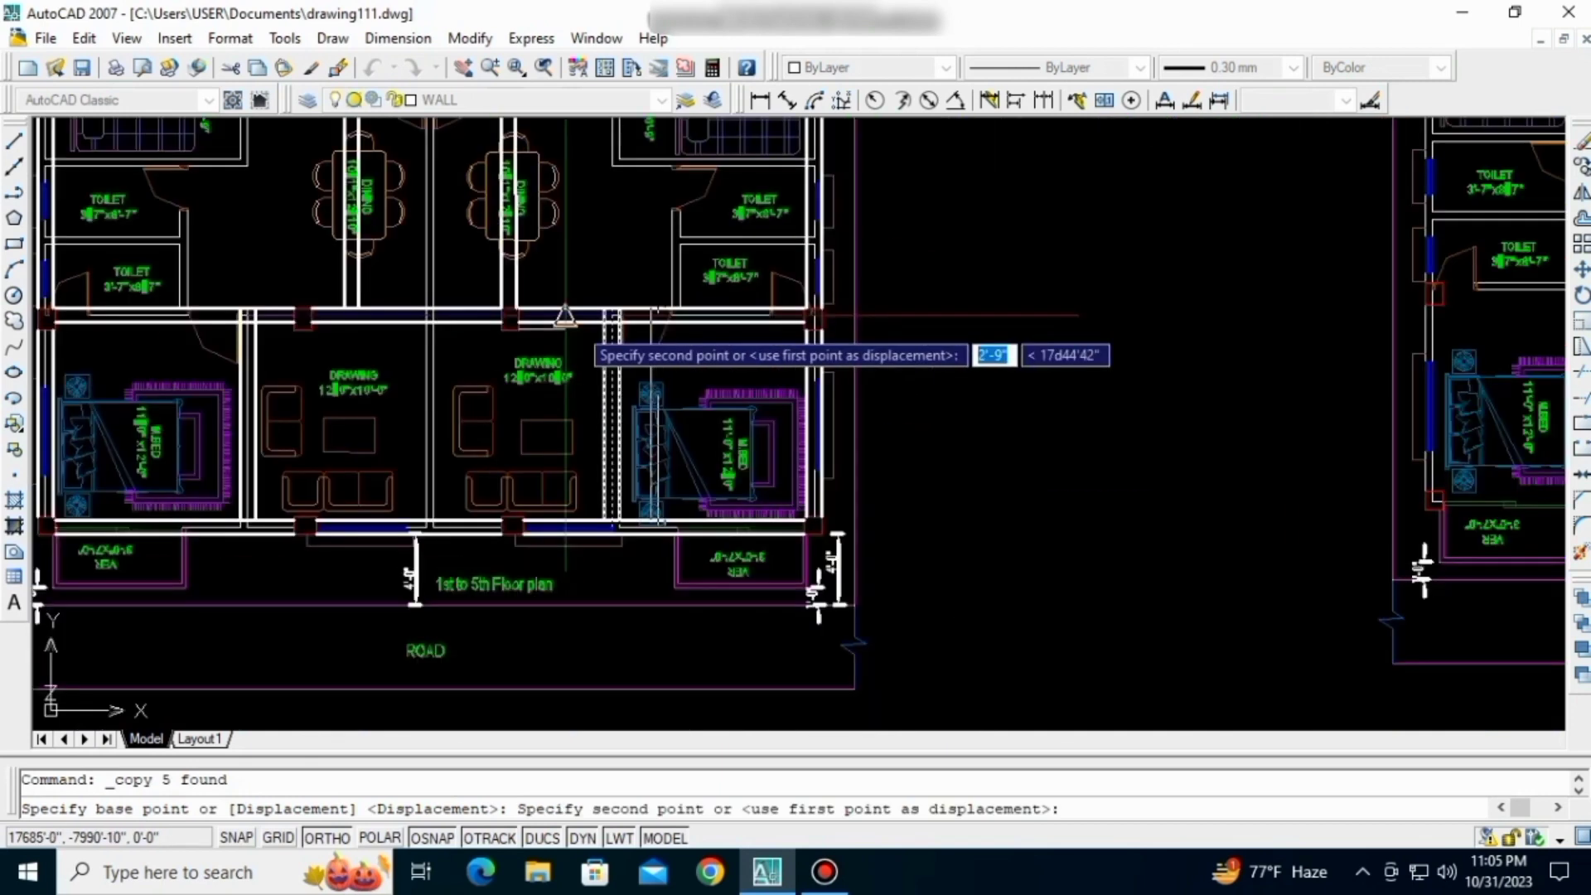
pyautogui.moveTo(571, 621); pyautogui.dragTo(661, 198, button='middle')
pyautogui.moveTo(648, 684); pyautogui.dragTo(718, 148, button='middle')
pyautogui.moveTo(691, 514); pyautogui.dragTo(714, 338, button='middle')
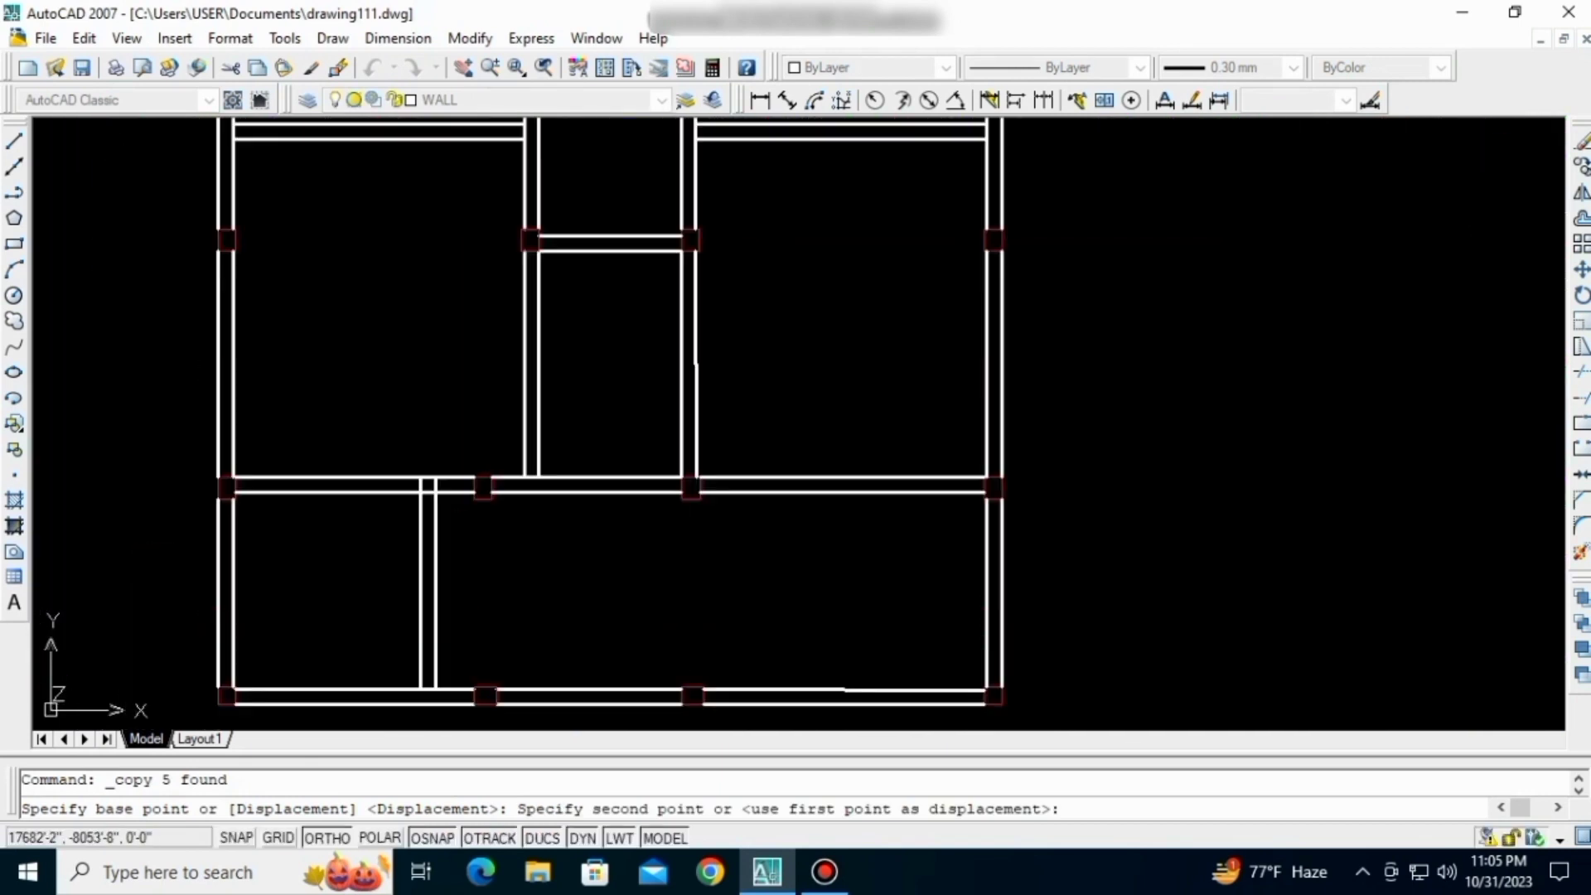
pyautogui.scroll(3, 700, 555)
pyautogui.click(683, 427)
pyautogui.press('Escape')
# - Trim the left front cross beam's lines back to the lower edge of the horizontal beam above it in the separate layout
pyautogui.scroll(-5, 799, 391)
pyautogui.scroll(2, 663, 453)
pyautogui.scroll(6, 845, 530)
pyautogui.press('Escape')
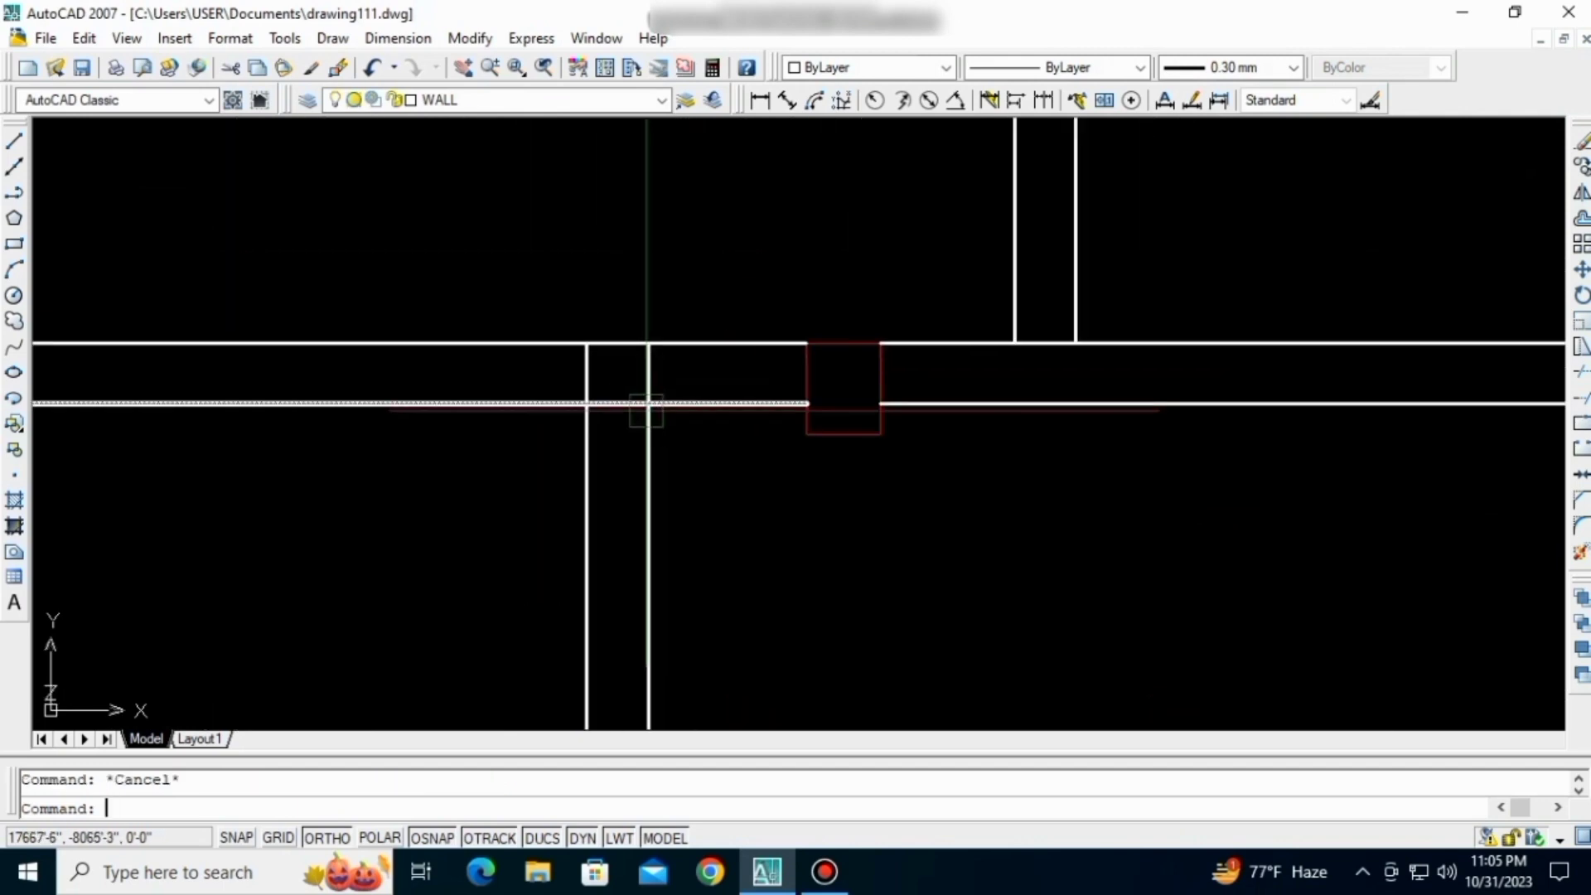
pyautogui.write('tr')
pyautogui.press('Return')
pyautogui.press('Return')
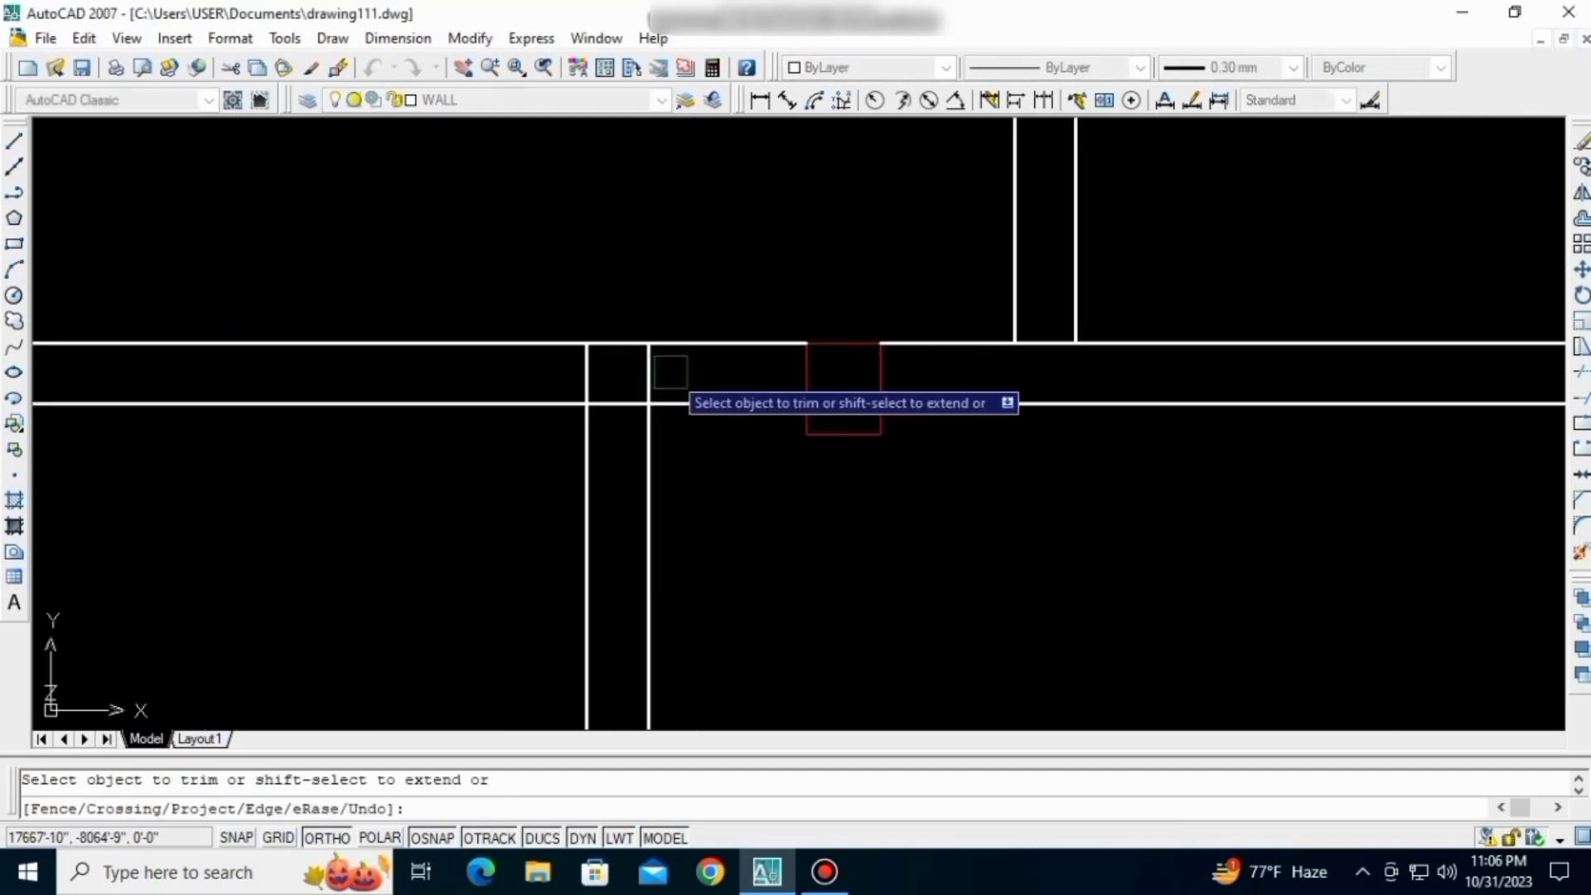
pyautogui.scroll(-2, 952, 464)
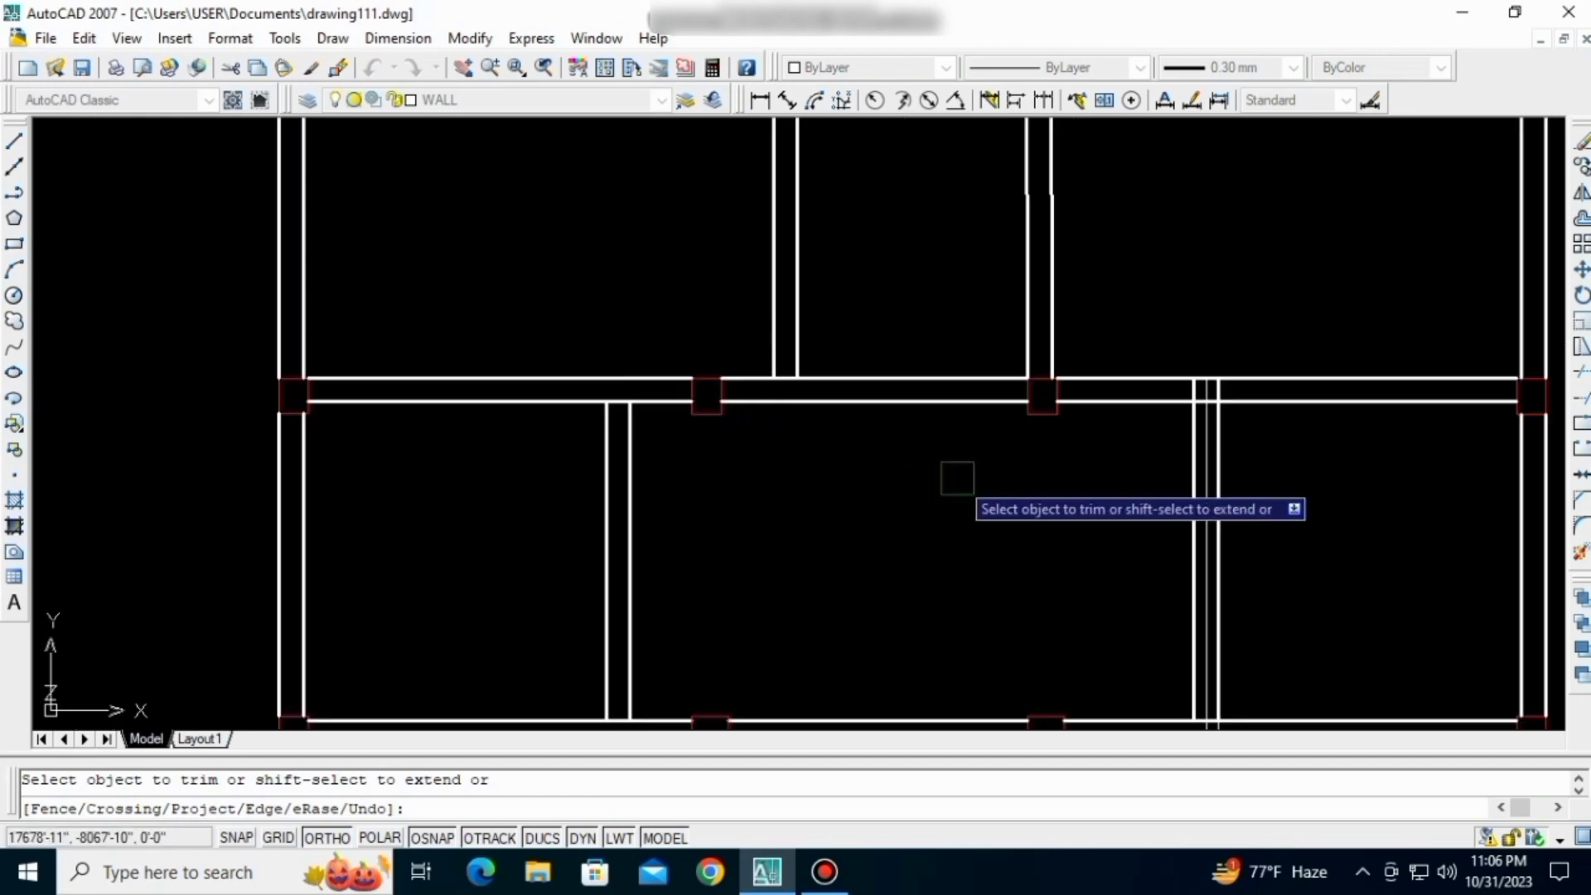
# - Trim the right front cross beam's lines inside the horizontal beam and open the beam's lower edge at their junction
pyautogui.scroll(4, 1077, 431)
pyautogui.click(1164, 402)
pyautogui.click(889, 415)
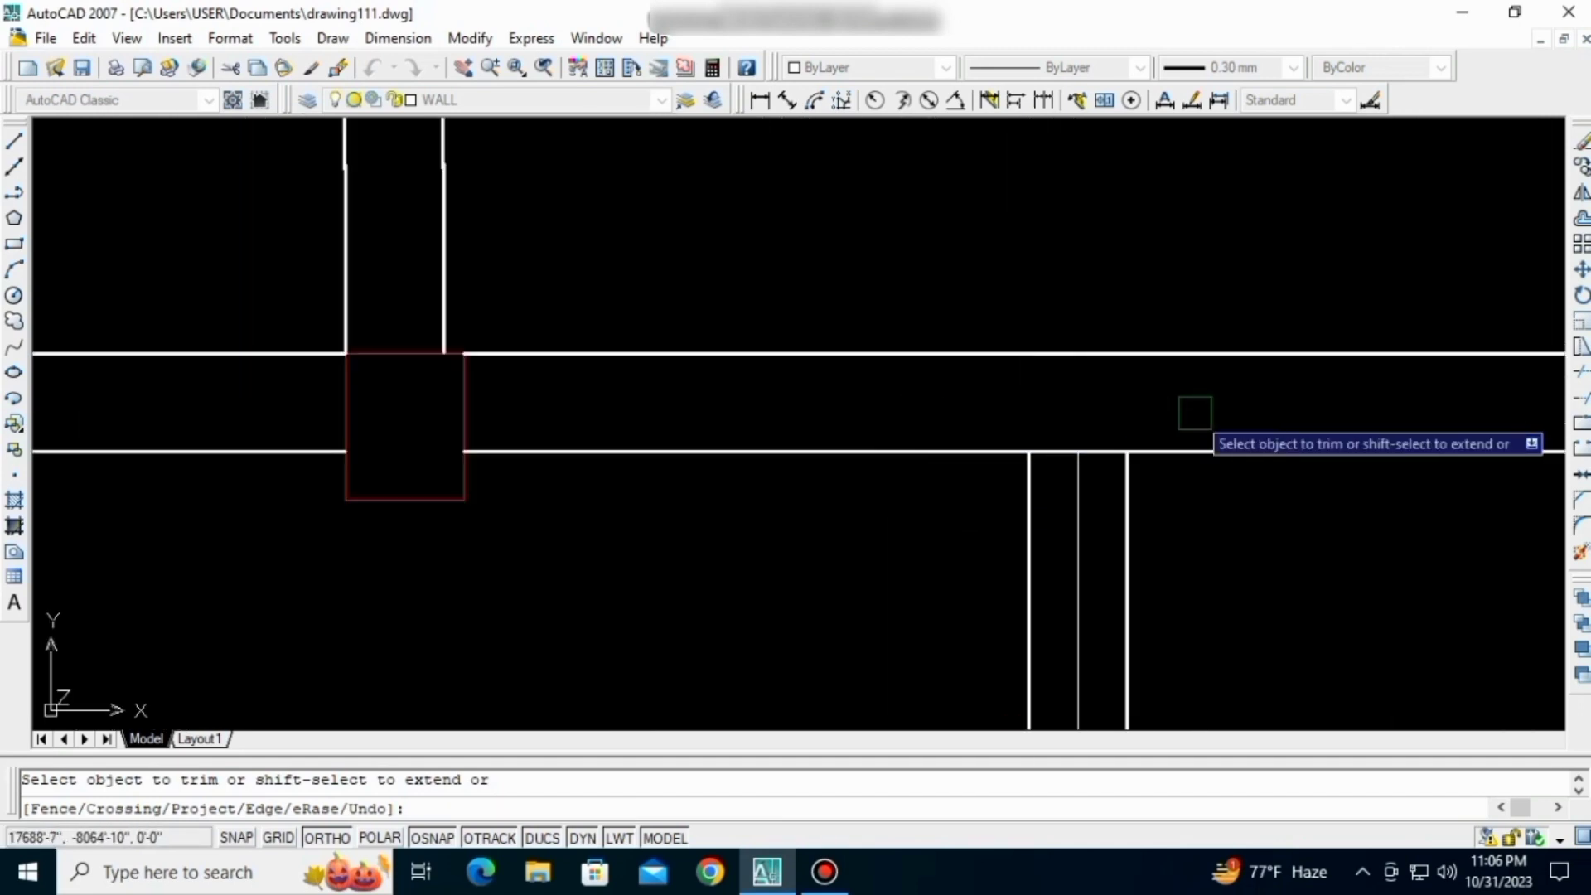
pyautogui.scroll(3, 1078, 456)
pyautogui.click(1114, 448)
pyautogui.click(1040, 448)
# - Trim the horizontal beam's lower line between the left front cross beam's lines to open that junction
pyautogui.scroll(-4, 1184, 389)
pyautogui.scroll(-3, 1184, 389)
pyautogui.scroll(2, 270, 442)
pyautogui.scroll(1, 570, 404)
pyautogui.click(561, 337)
pyautogui.scroll(-5, 605, 383)
pyautogui.moveTo(955, 413); pyautogui.dragTo(802, 430, button='middle')
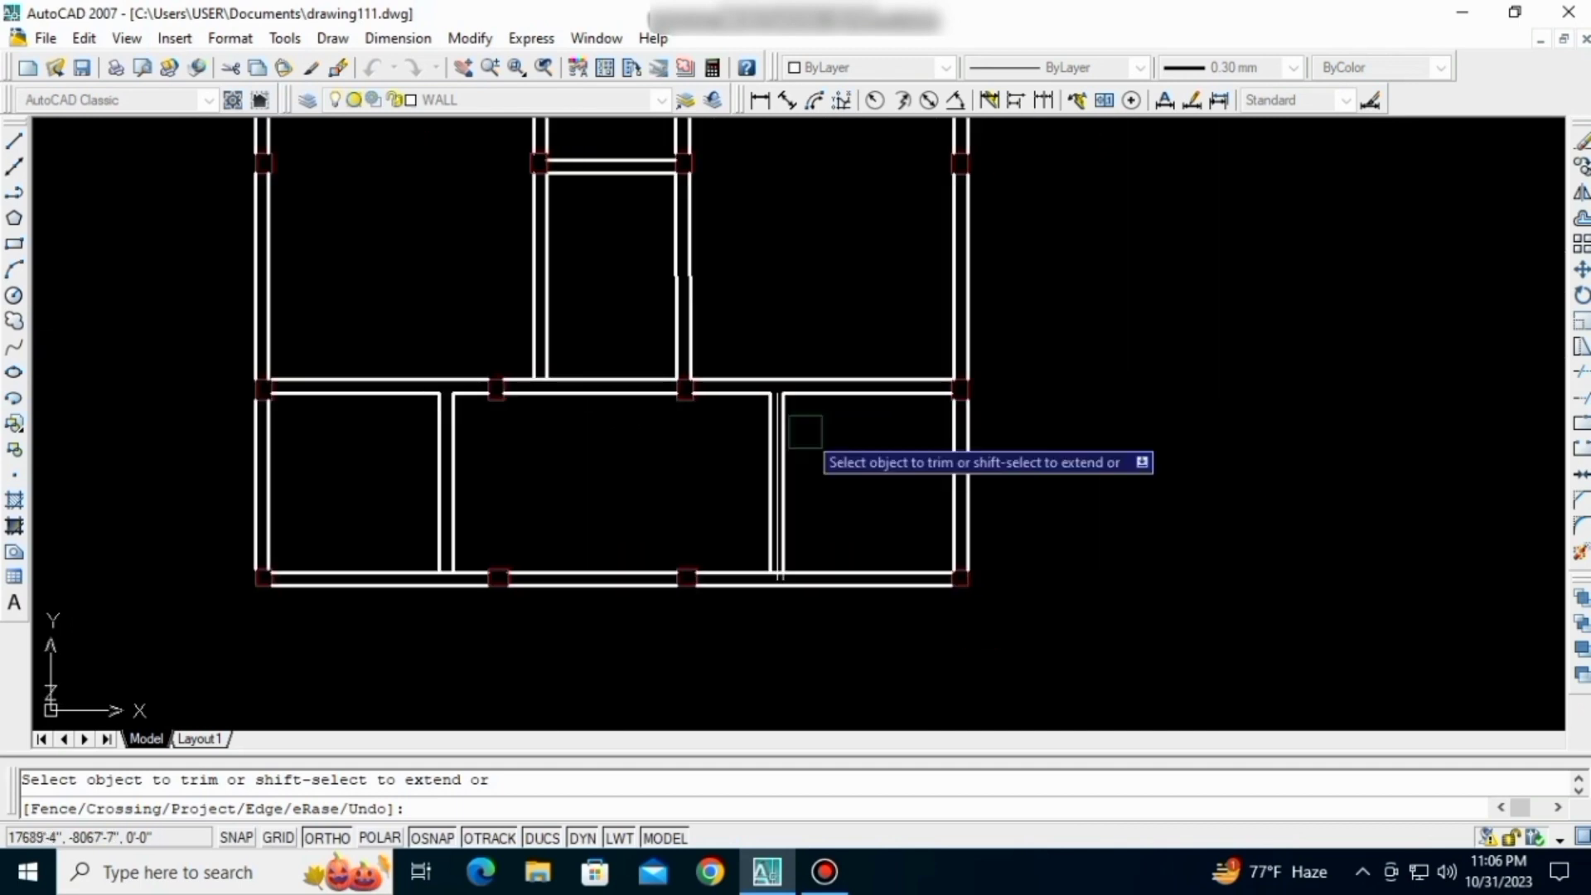
# - Erase the leftover thin wall lines inside and at the lower end of the right front cross beam
pyautogui.scroll(5, 802, 423)
pyautogui.press('Escape')
pyautogui.click(727, 382)
pyautogui.press('Delete')
pyautogui.scroll(-3, 774, 426)
pyautogui.scroll(4, 788, 366)
pyautogui.click(781, 346)
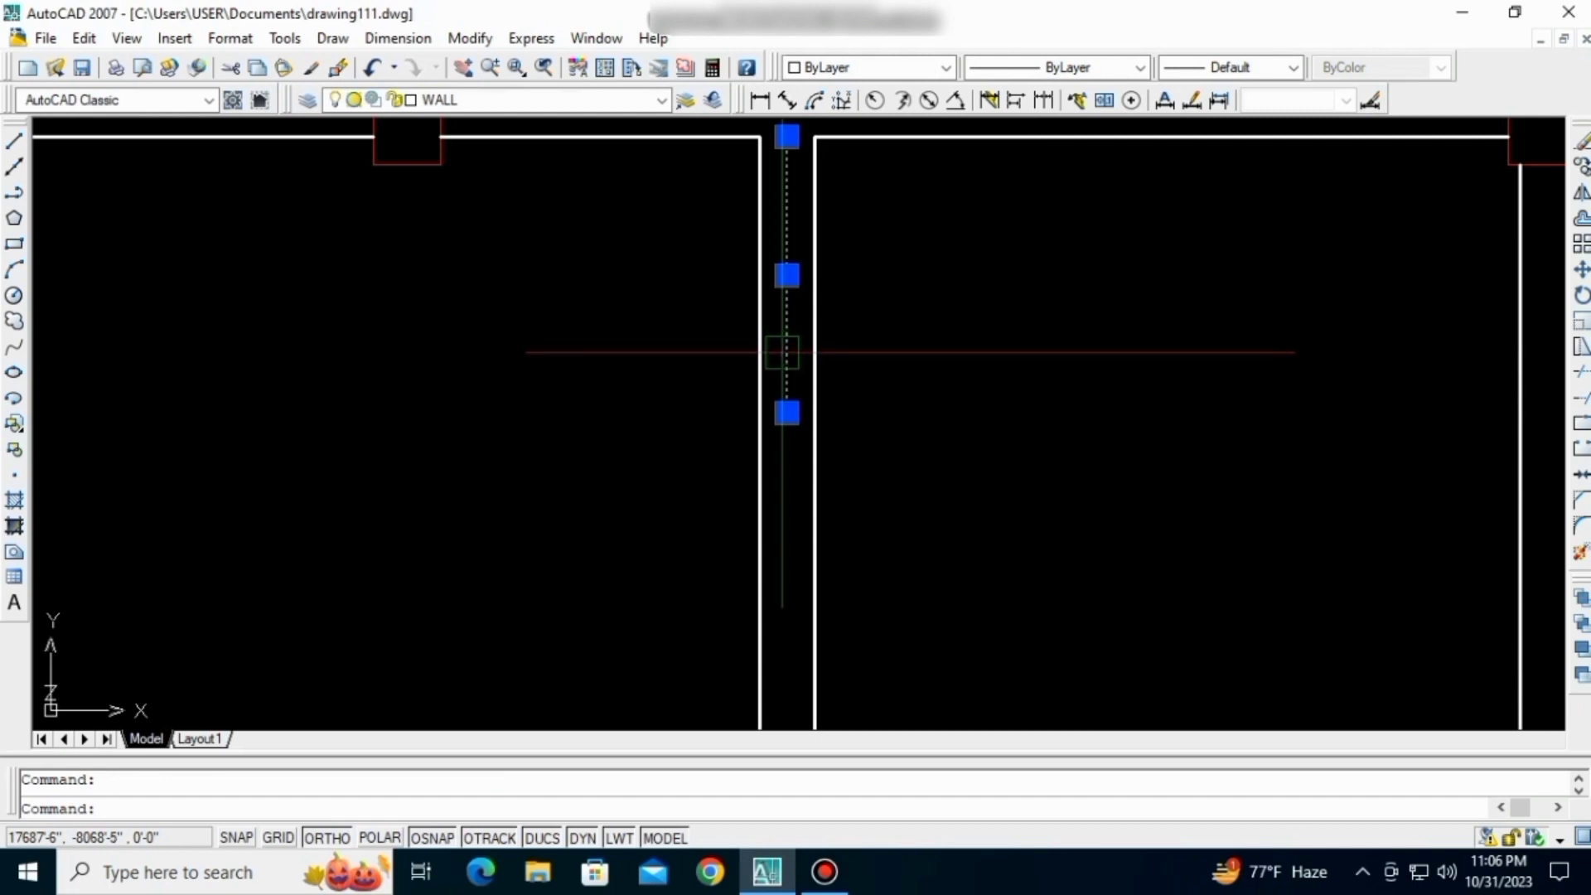
pyautogui.press('Delete')
pyautogui.scroll(-3, 795, 368)
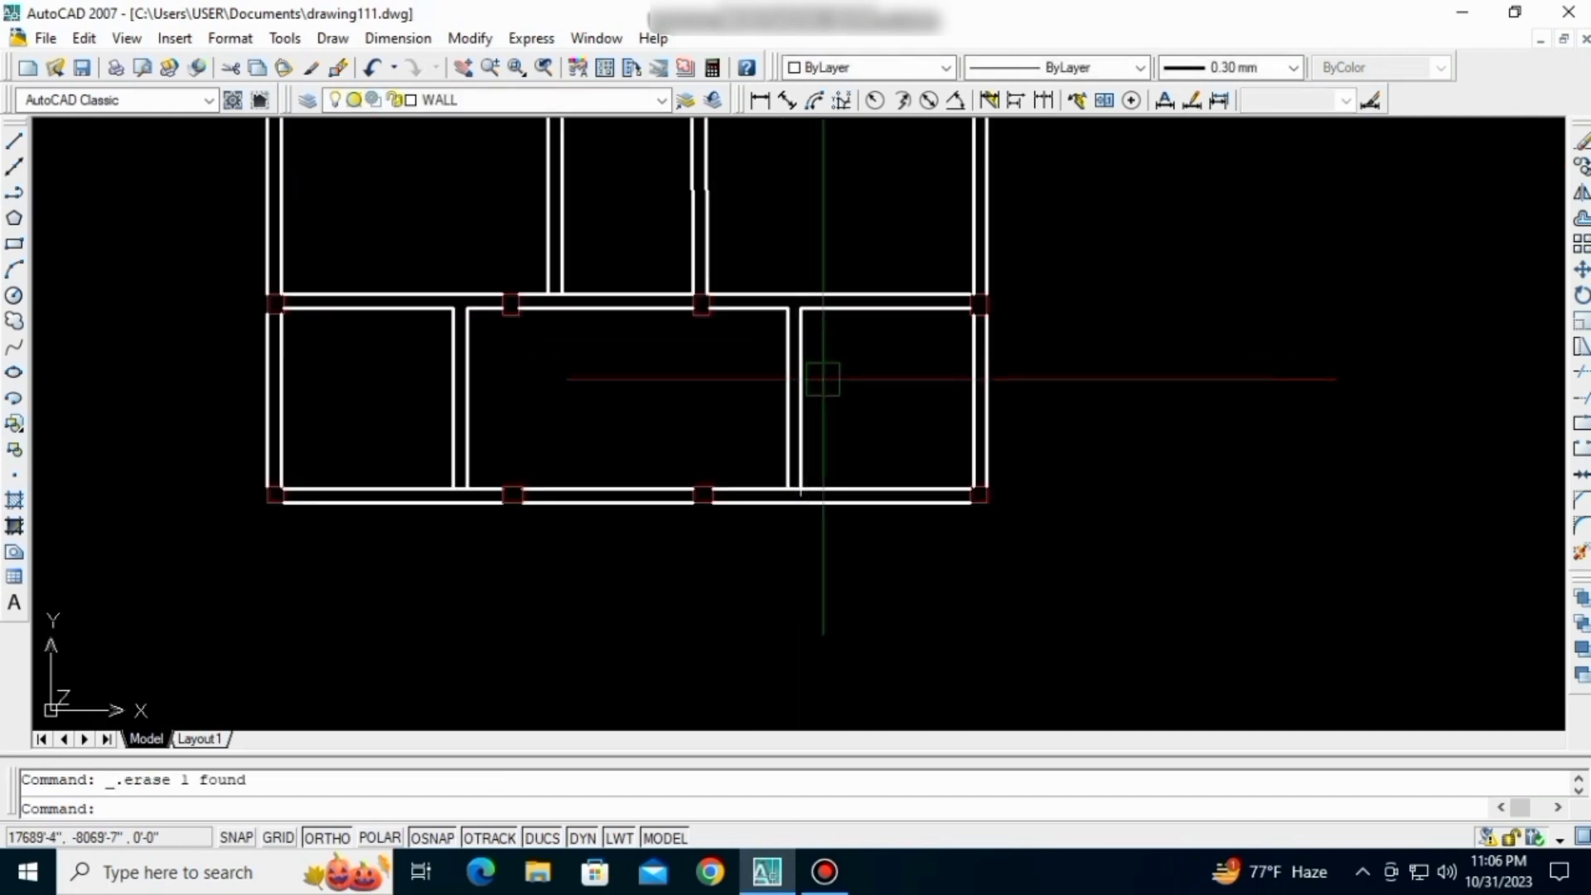
pyautogui.scroll(5, 792, 508)
pyautogui.click(818, 442)
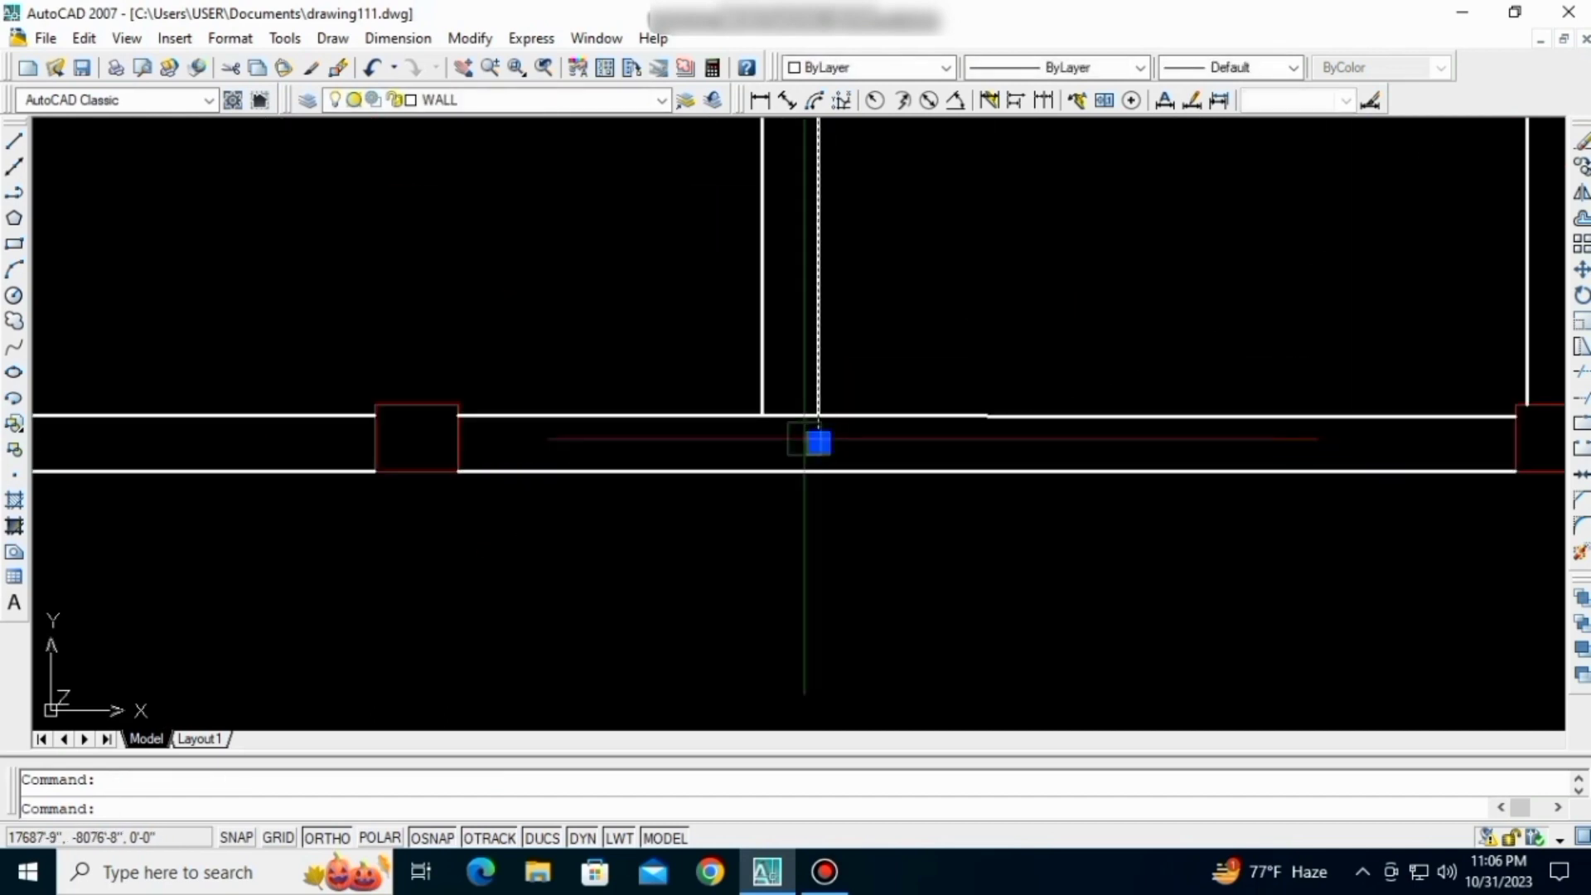
pyautogui.press('Delete')
# - Select the entire separate beam layout with its columns and set the lineweight to Default
pyautogui.scroll(-5, 802, 439)
pyautogui.moveTo(593, 471); pyautogui.dragTo(633, 480, button='middle')
pyautogui.moveTo(566, 383); pyautogui.dragTo(569, 577, button='middle')
pyautogui.scroll(-2, 600, 481)
pyautogui.moveTo(600, 477); pyautogui.dragTo(652, 530, button='middle')
pyautogui.click(996, 690)
pyautogui.click(396, 182)
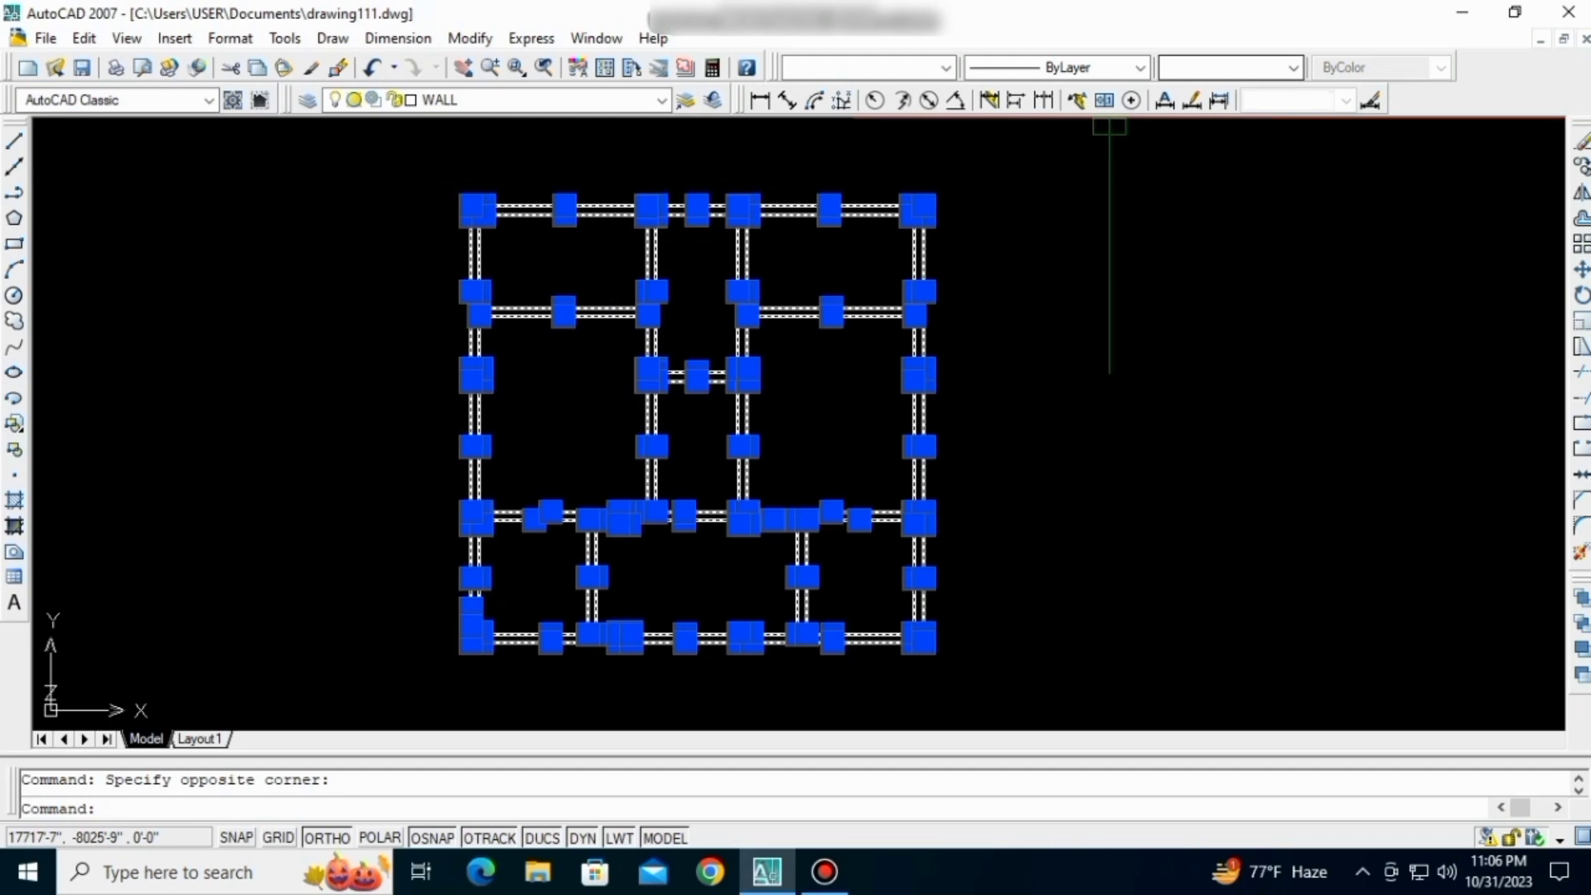
pyautogui.click(1292, 67)
pyautogui.click(1231, 91)
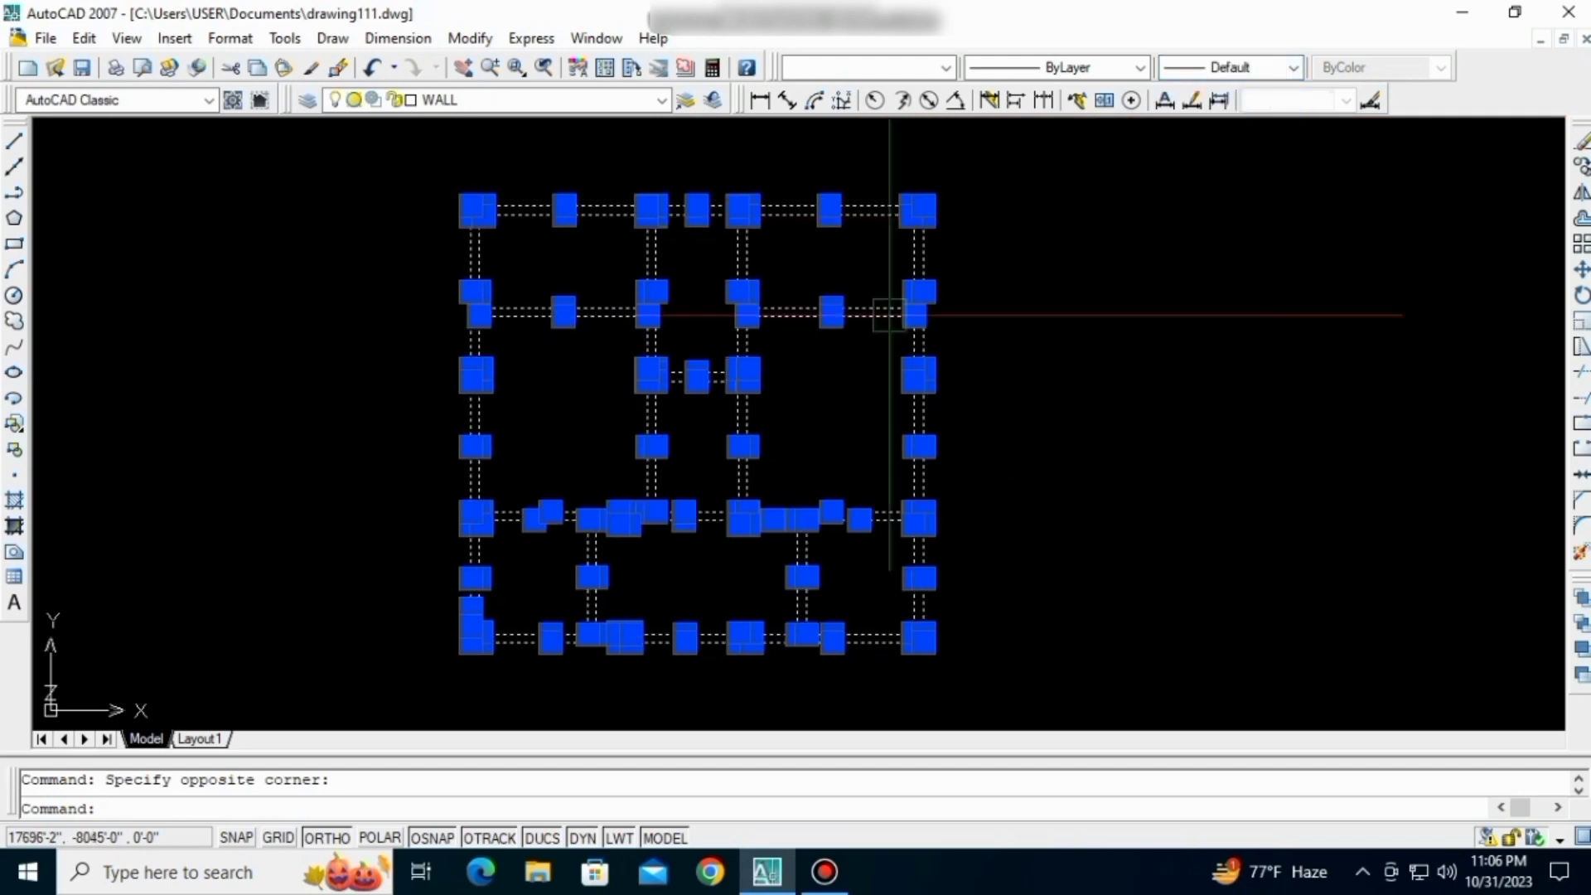
pyautogui.press('Escape')
pyautogui.moveTo(694, 442); pyautogui.dragTo(695, 484, button='middle')
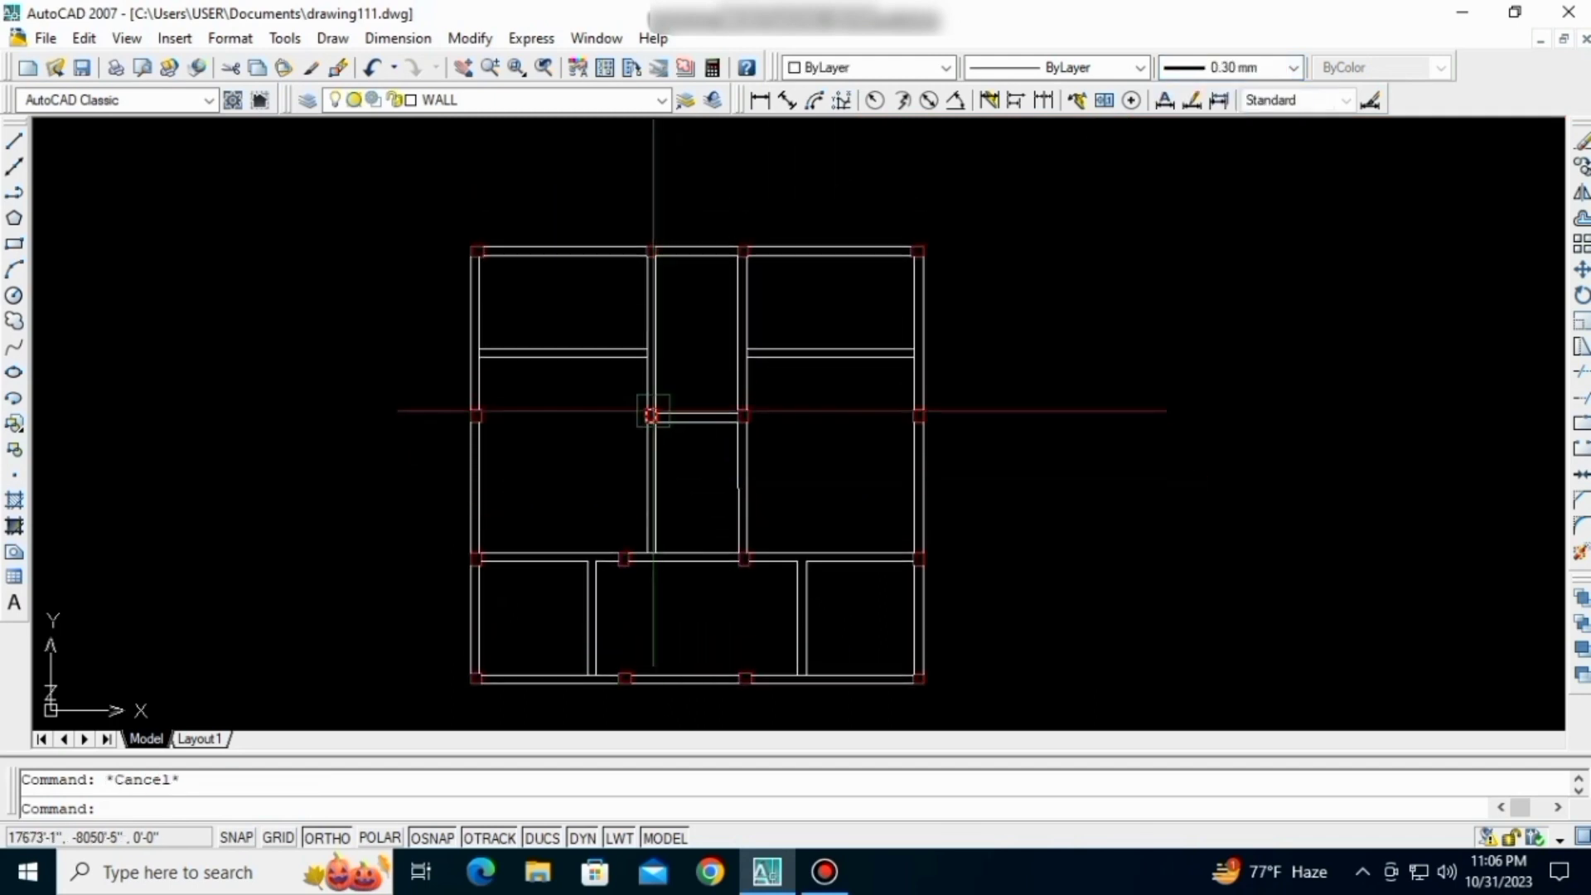
# - Trim the vertical beam lines on both sides of the stair bay where the upper left and right cross beams meet them
pyautogui.scroll(6, 652, 412)
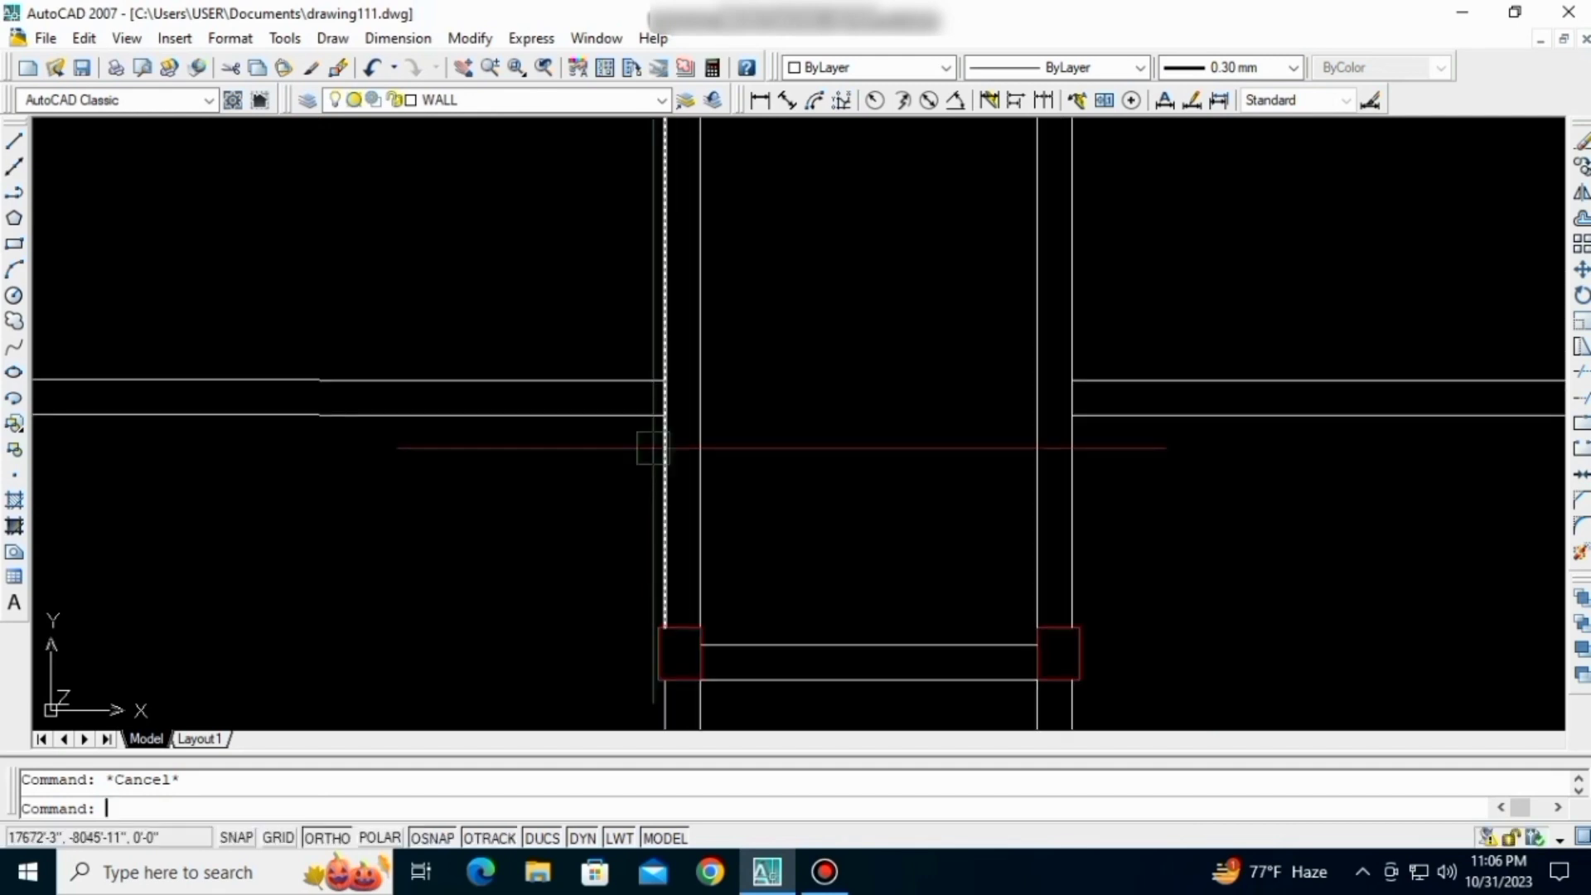
pyautogui.press('Return')
pyautogui.press('Return')
pyautogui.scroll(3, 660, 399)
pyautogui.click(661, 399)
pyautogui.scroll(-4, 696, 393)
pyautogui.scroll(2, 991, 402)
pyautogui.click(951, 374)
pyautogui.scroll(-3, 953, 381)
pyautogui.press('Escape')
pyautogui.moveTo(882, 584); pyautogui.dragTo(801, 556, button='middle')
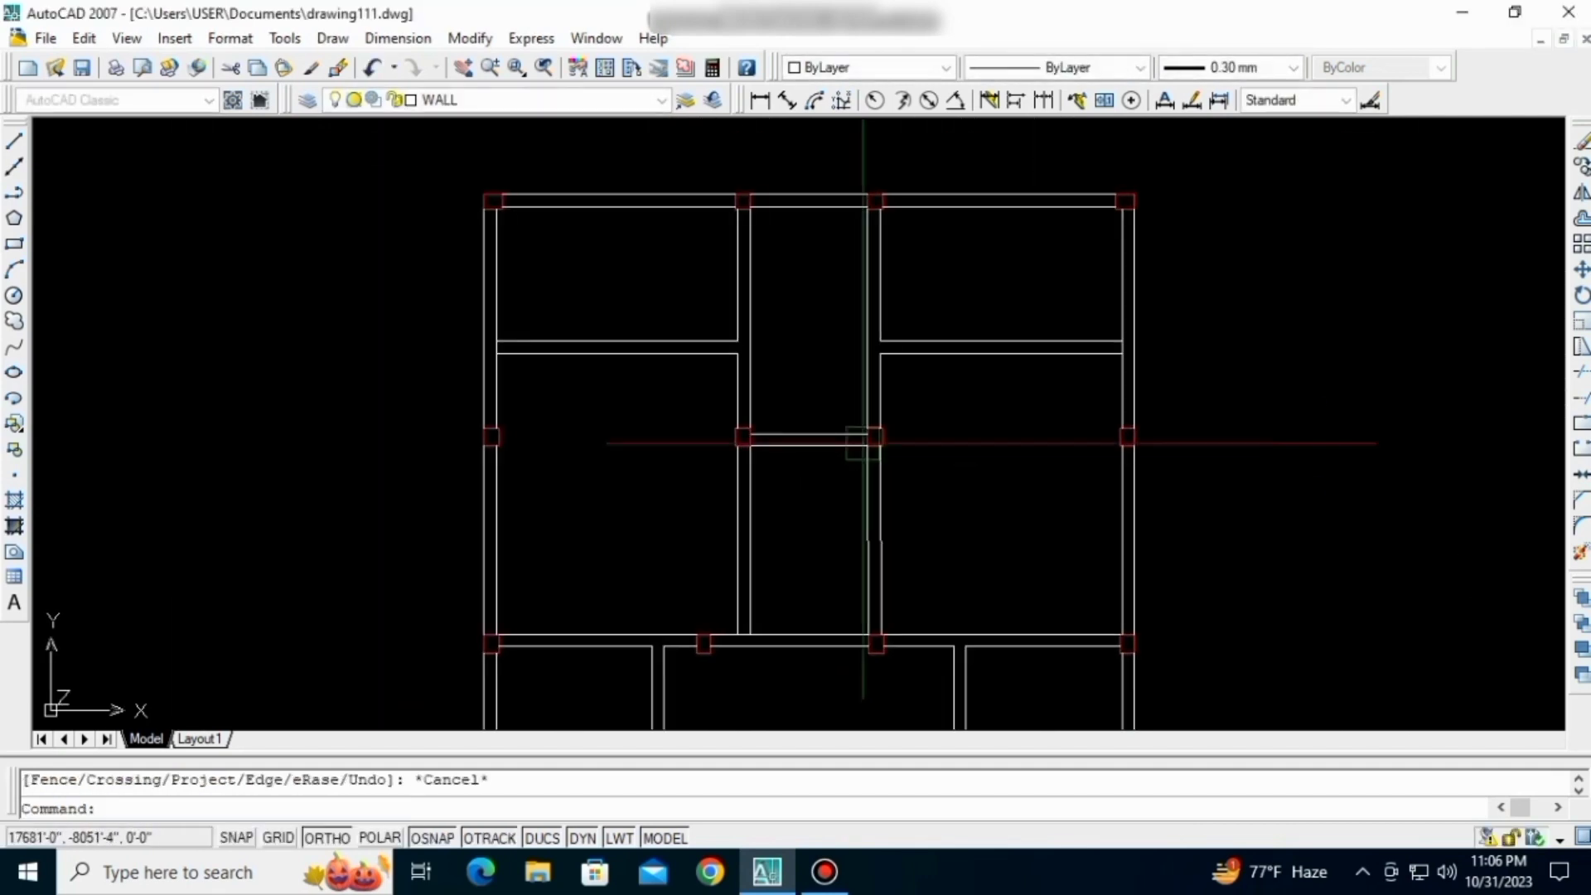
# - Inspect the uppermost beams and their columns across the separate beam layout
pyautogui.scroll(-4, 760, 457)
pyautogui.scroll(3, 628, 403)
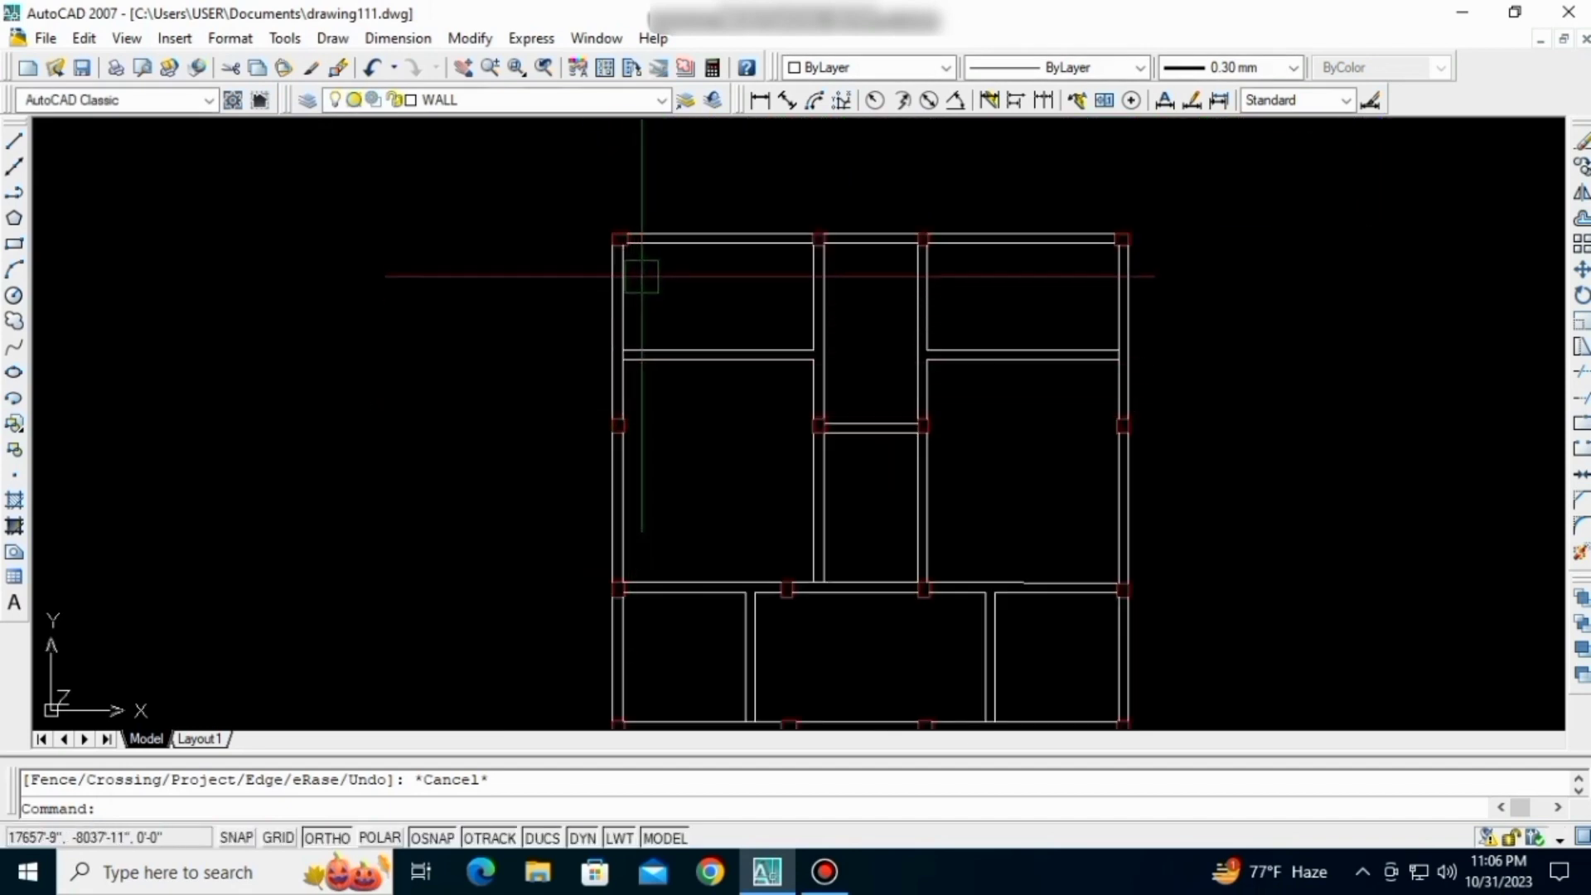
pyautogui.scroll(2, 641, 276)
pyautogui.moveTo(671, 302); pyautogui.dragTo(673, 405, button='middle')
pyautogui.scroll(3, 694, 304)
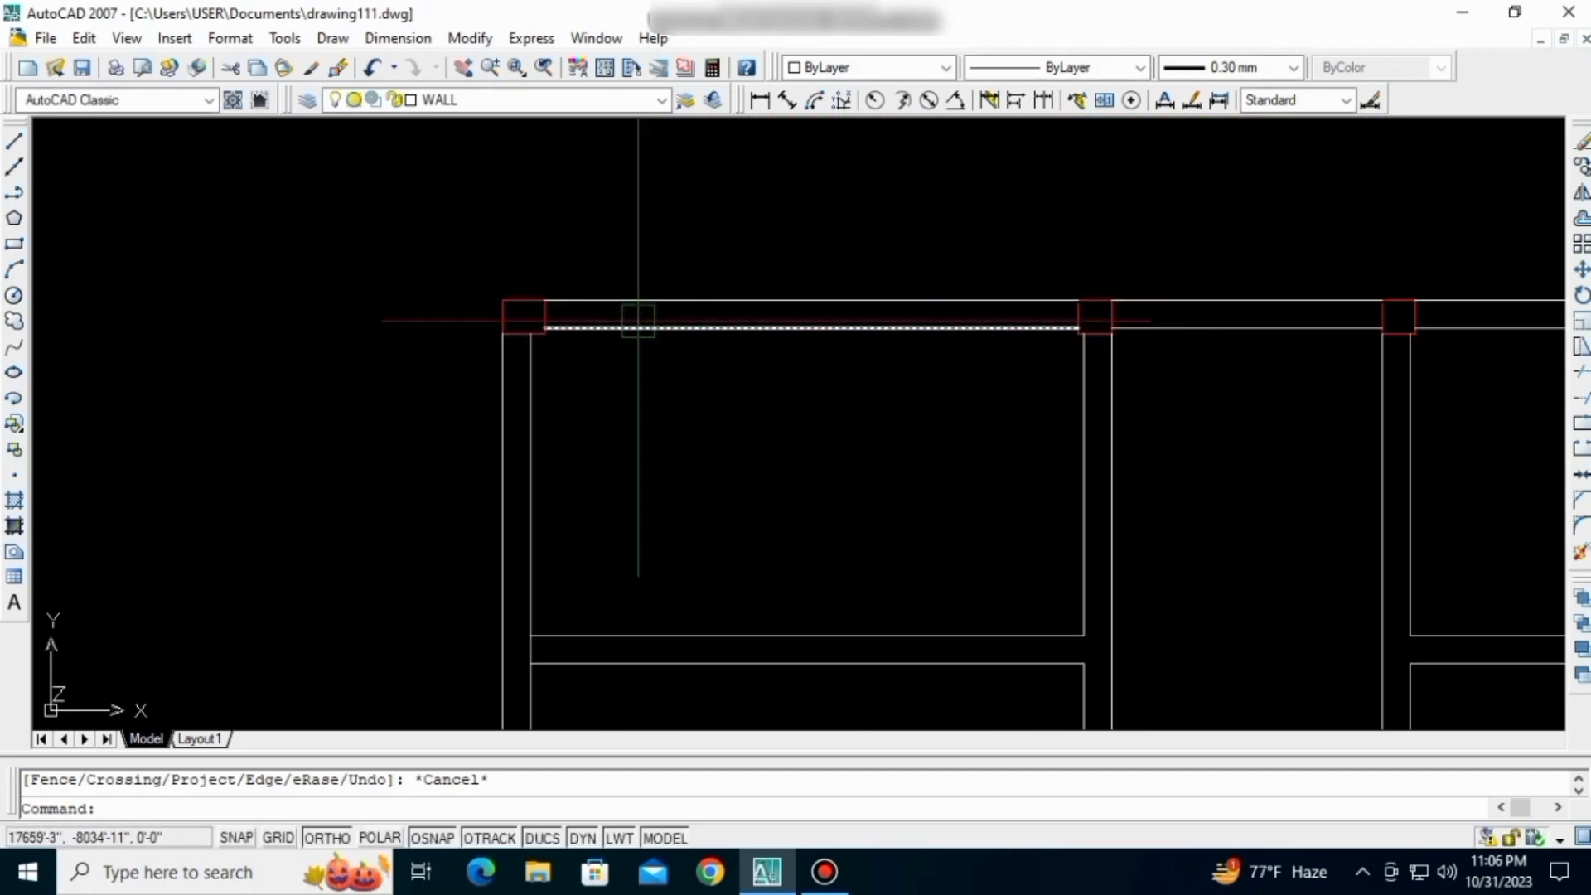
pyautogui.scroll(-2, 809, 315)
pyautogui.moveTo(1326, 355); pyautogui.dragTo(1111, 342, button='middle')
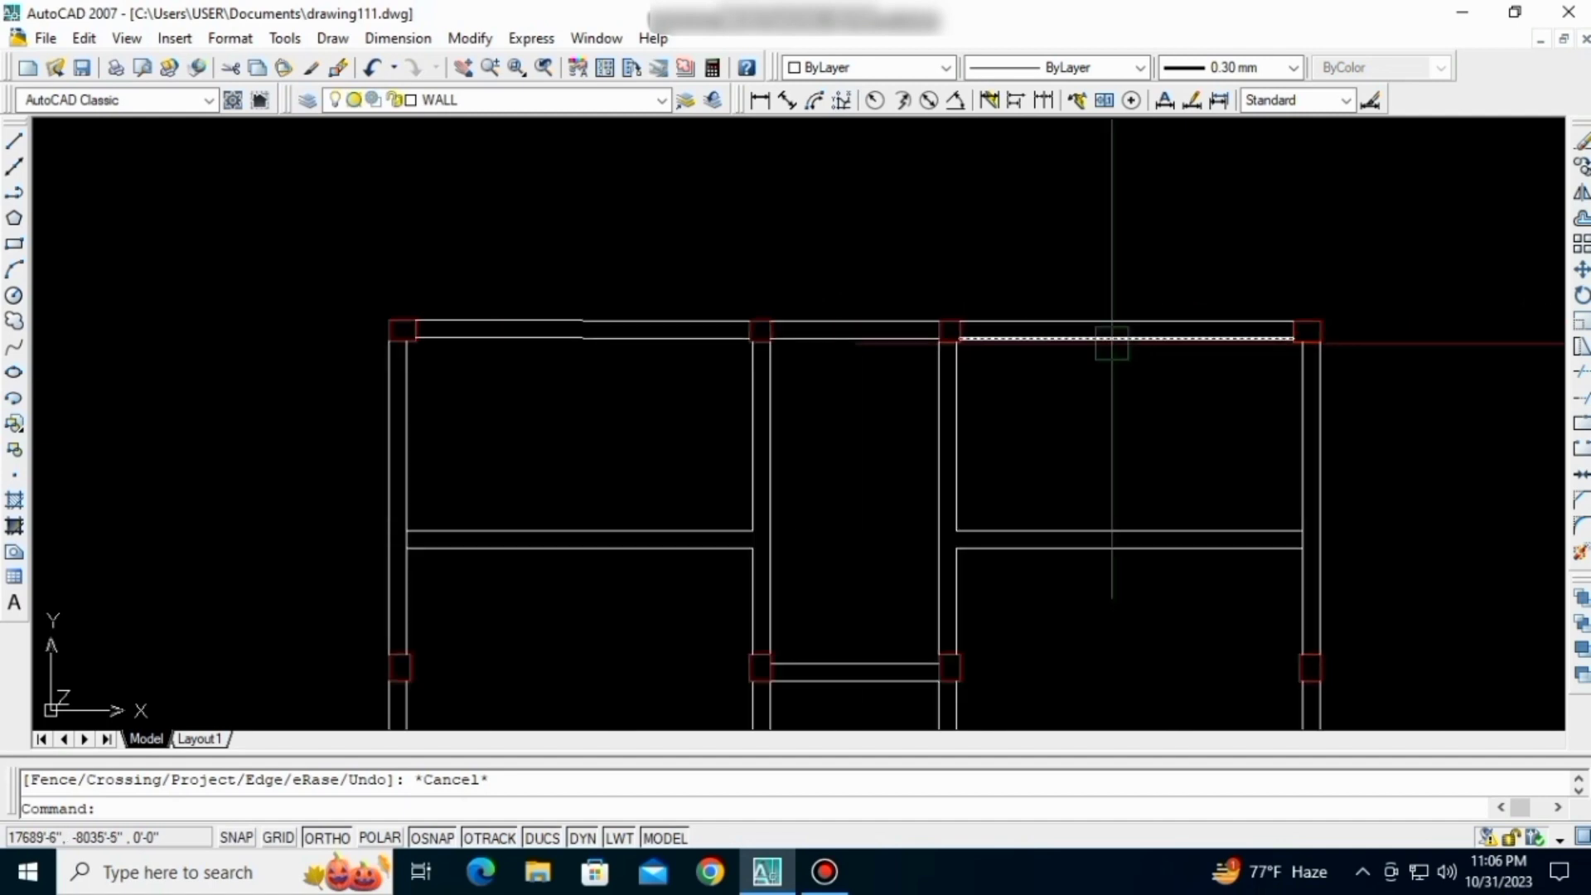
# - Highlight the vertical beams on both sides of the stair bay and below it in the separate beam layout
pyautogui.scroll(-2, 1311, 478)
pyautogui.moveTo(1312, 506); pyautogui.dragTo(1241, 378, button='middle')
pyautogui.scroll(2, 1004, 428)
pyautogui.moveTo(1004, 428); pyautogui.dragTo(1005, 353, button='middle')
pyautogui.click(1065, 234)
pyautogui.click(797, 191)
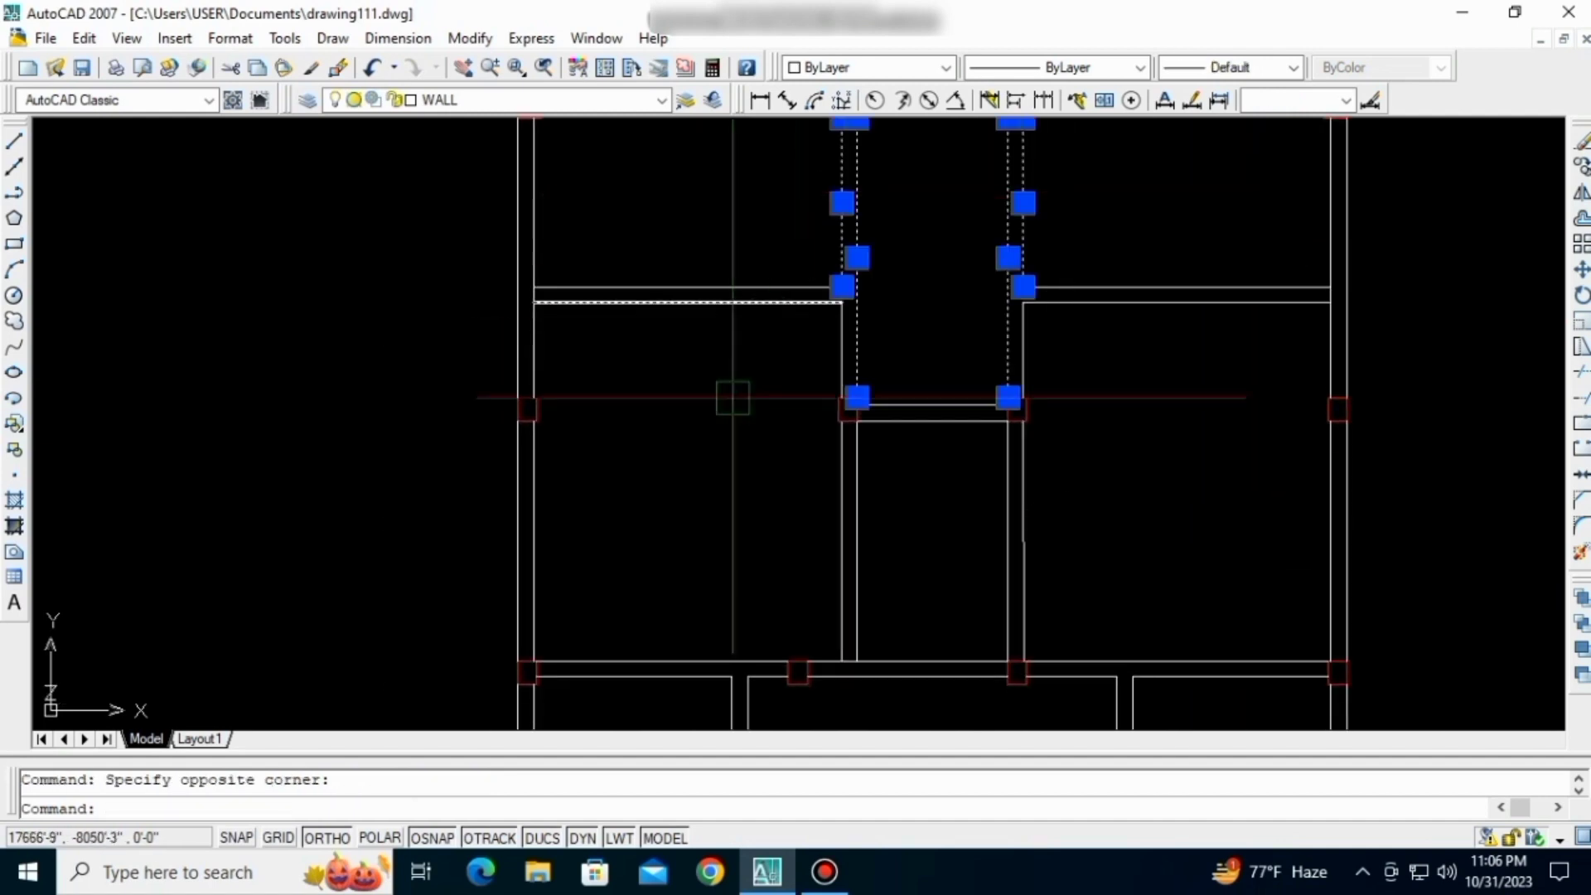
pyautogui.scroll(-2, 732, 397)
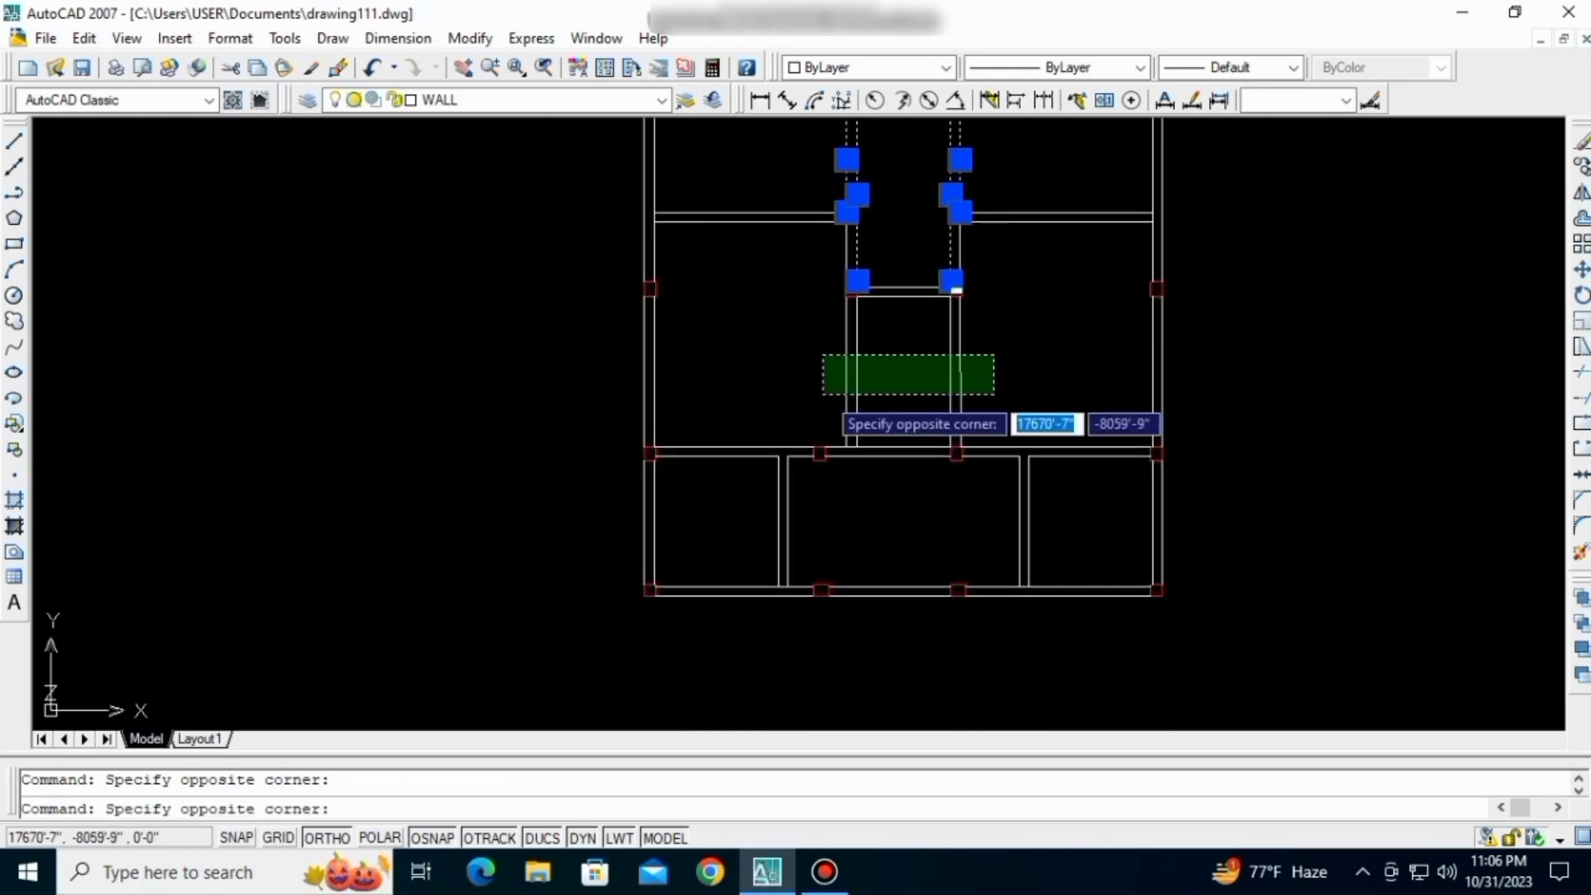
pyautogui.click(823, 395)
pyautogui.scroll(-3, 906, 444)
pyautogui.scroll(2, 932, 495)
pyautogui.press('Escape')
# - Examine the RB-1 roof beam detail and its cross sections A-A and B-B beside the floor plans
pyautogui.scroll(-2, 884, 440)
pyautogui.moveTo(884, 440); pyautogui.dragTo(553, 589, button='middle')
pyautogui.scroll(-4, 870, 431)
pyautogui.moveTo(1049, 285); pyautogui.dragTo(760, 325, button='middle')
pyautogui.scroll(3, 760, 325)
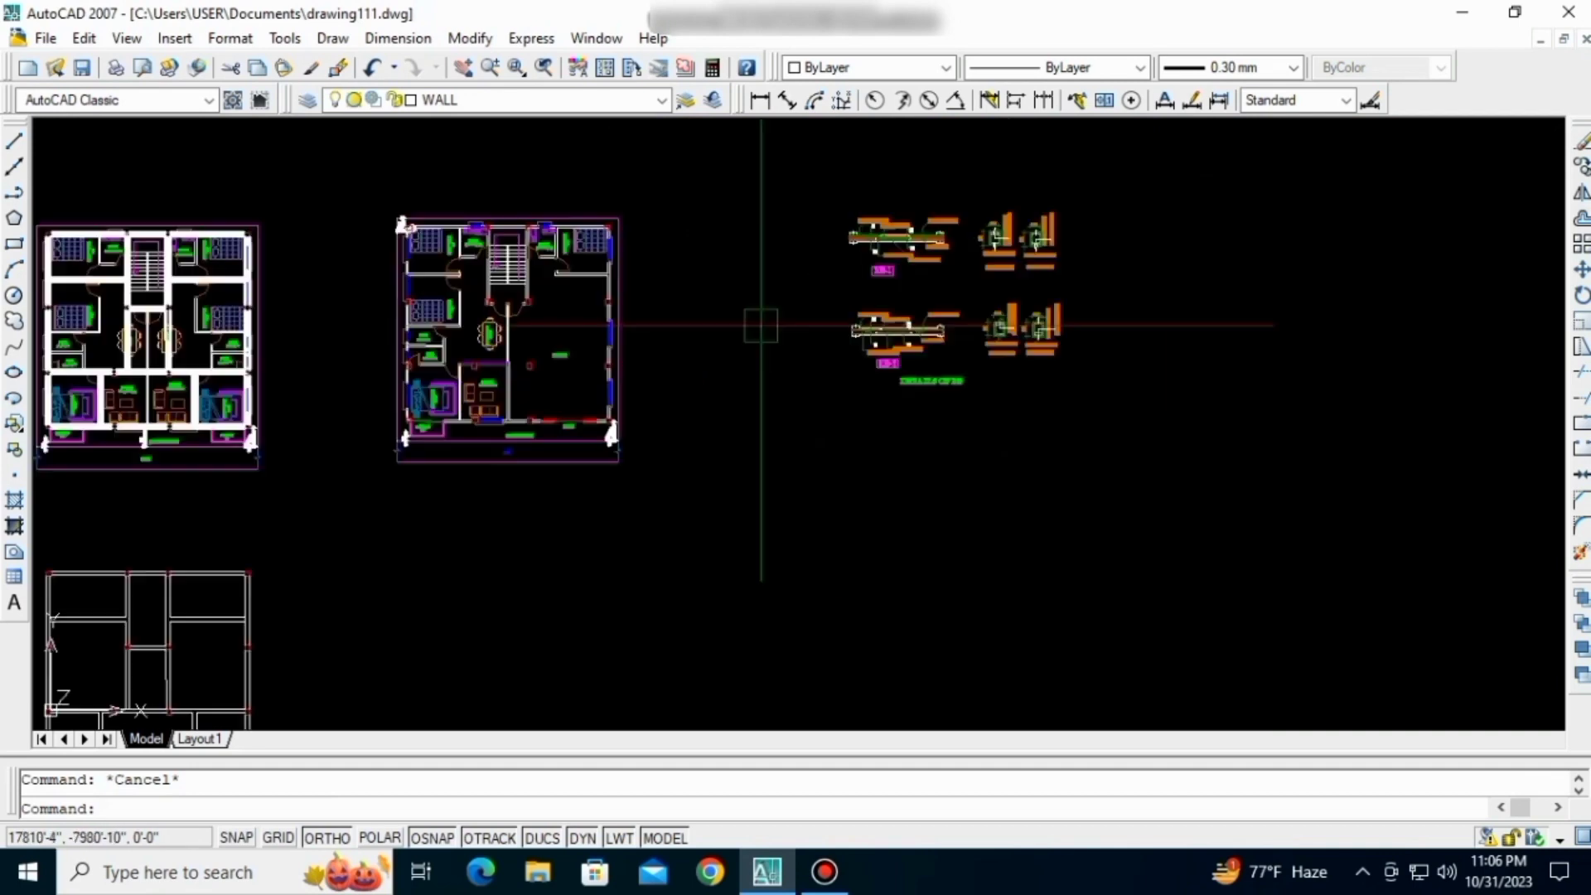
pyautogui.scroll(2, 936, 370)
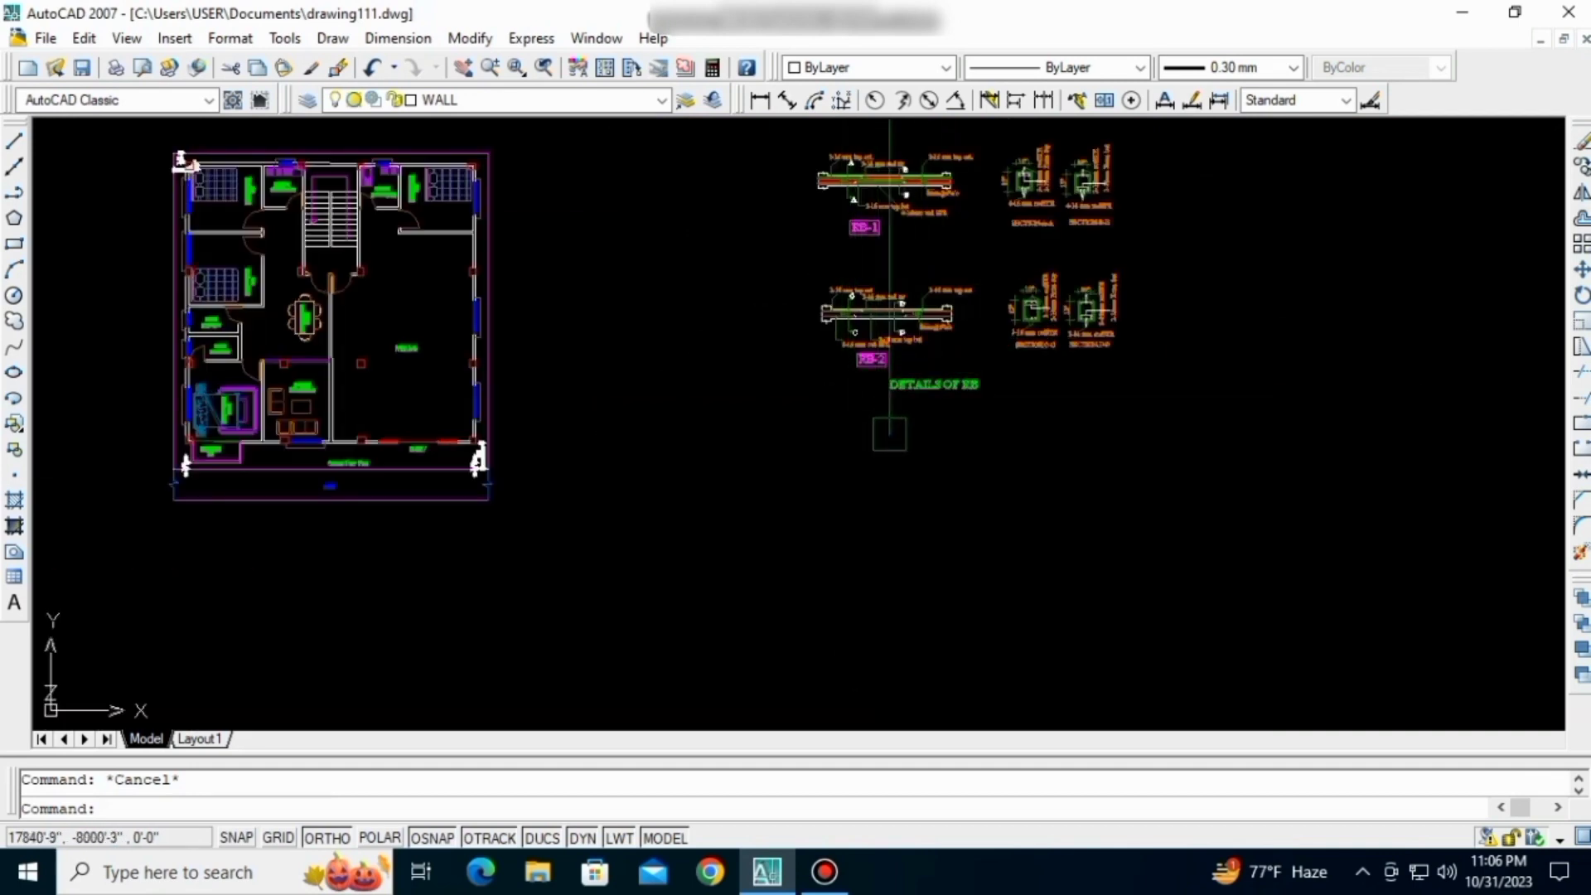
pyautogui.scroll(4, 890, 431)
pyautogui.moveTo(908, 418); pyautogui.dragTo(812, 589, button='middle')
pyautogui.moveTo(838, 405); pyautogui.dragTo(813, 533, button='middle')
pyautogui.scroll(2, 731, 342)
pyautogui.scroll(3, 721, 346)
pyautogui.moveTo(721, 346)
pyautogui.mouseDown(button='middle')
pyautogui.moveTo(682, 436)
pyautogui.moveTo(548, 478)
pyautogui.mouseUp(button='middle')
pyautogui.scroll(-4, 939, 458)
pyautogui.moveTo(1156, 362); pyautogui.dragTo(947, 406, button='middle')
pyautogui.scroll(6, 924, 365)
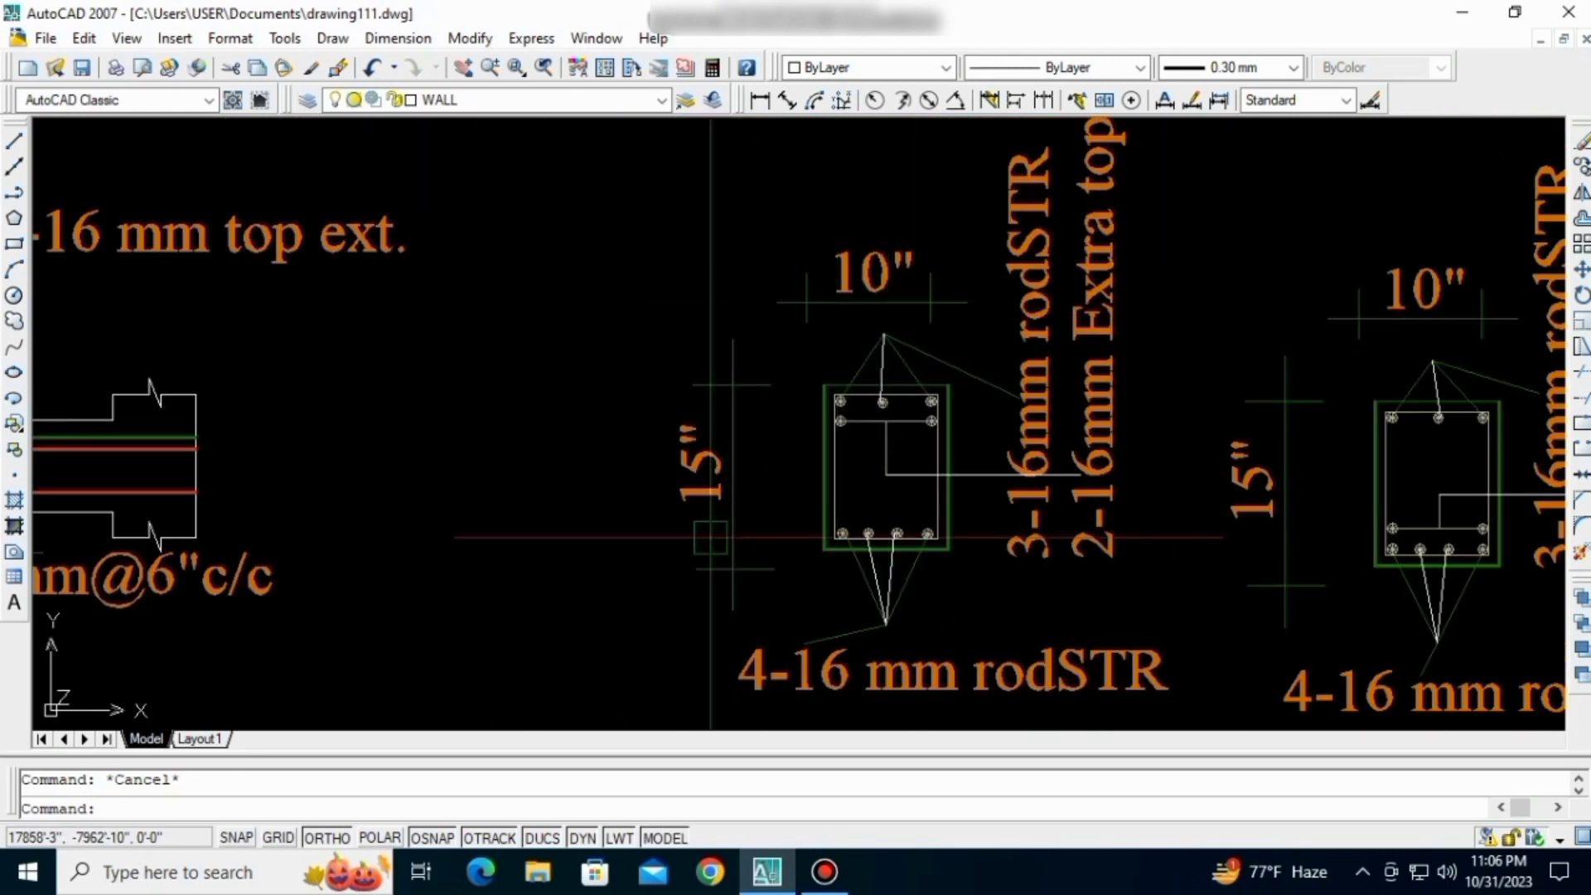
# - Examine the RB-2 roof beam detail and the dimensions and rods of its section C-C
pyautogui.scroll(-4, 710, 537)
pyautogui.moveTo(752, 661); pyautogui.dragTo(832, 401, button='middle')
pyautogui.scroll(-2, 834, 401)
pyautogui.moveTo(739, 646); pyautogui.dragTo(771, 489, button='middle')
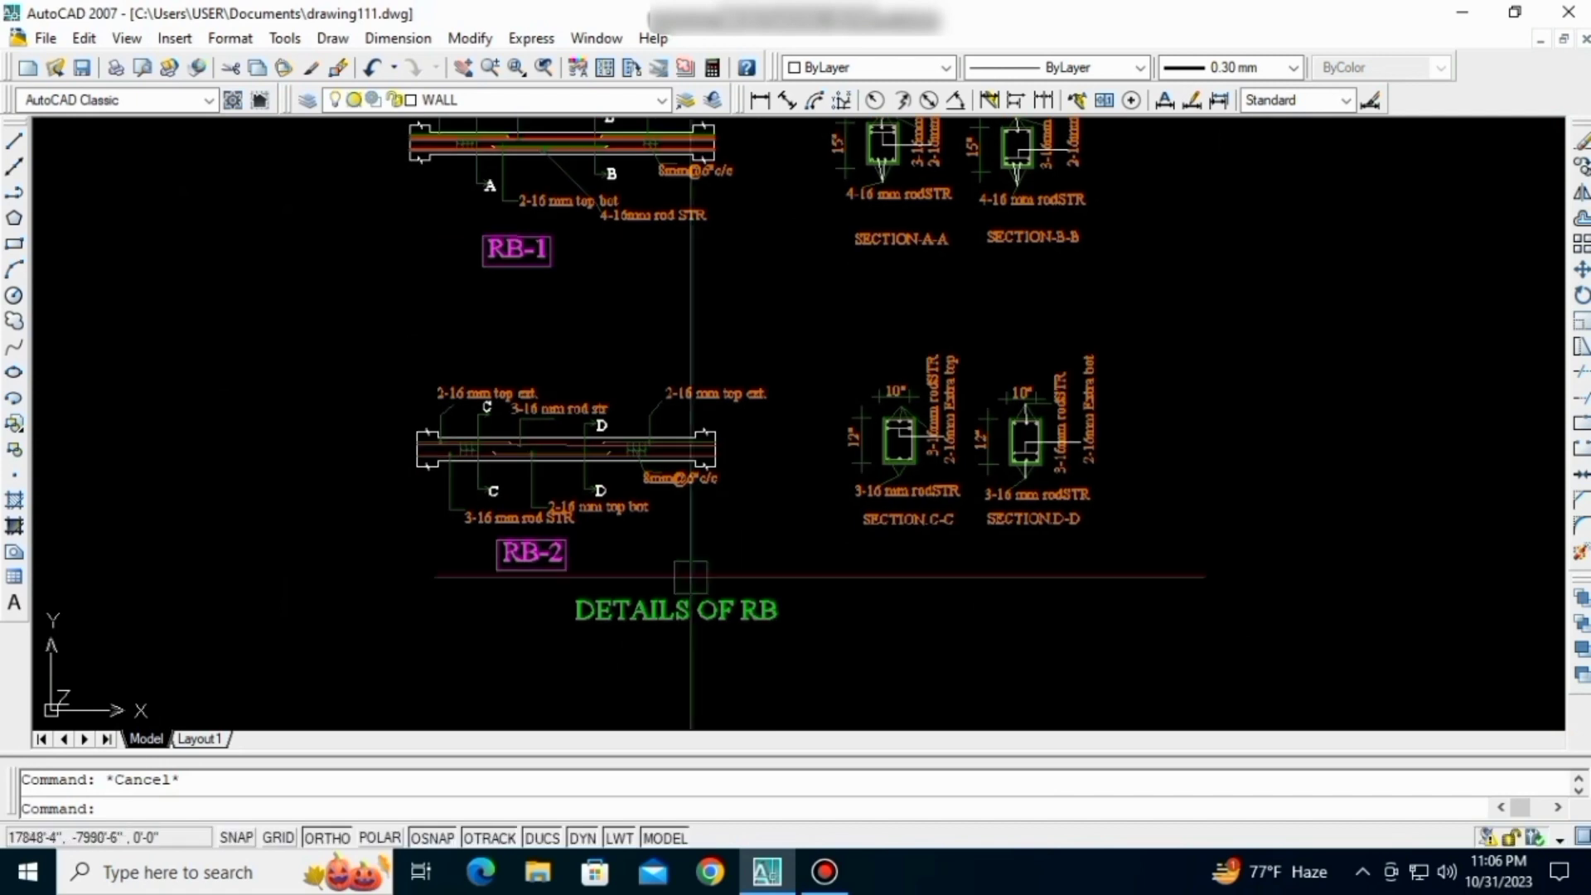
pyautogui.scroll(3, 559, 592)
pyautogui.moveTo(1160, 354); pyautogui.dragTo(950, 468, button='middle')
pyautogui.scroll(3, 953, 462)
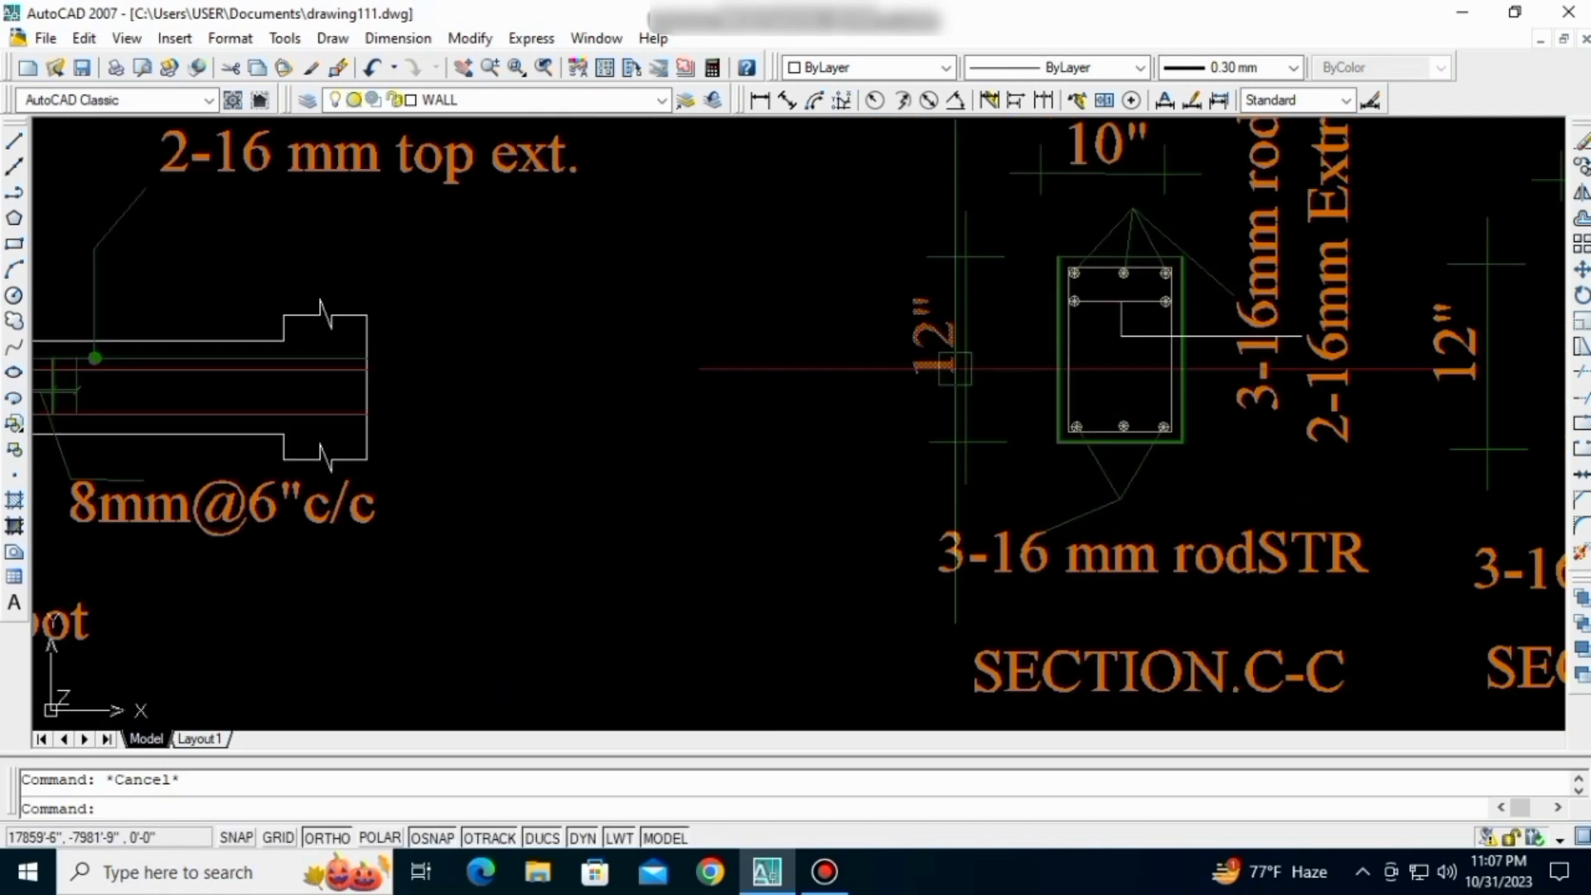
pyautogui.moveTo(955, 369); pyautogui.dragTo(870, 516, button='middle')
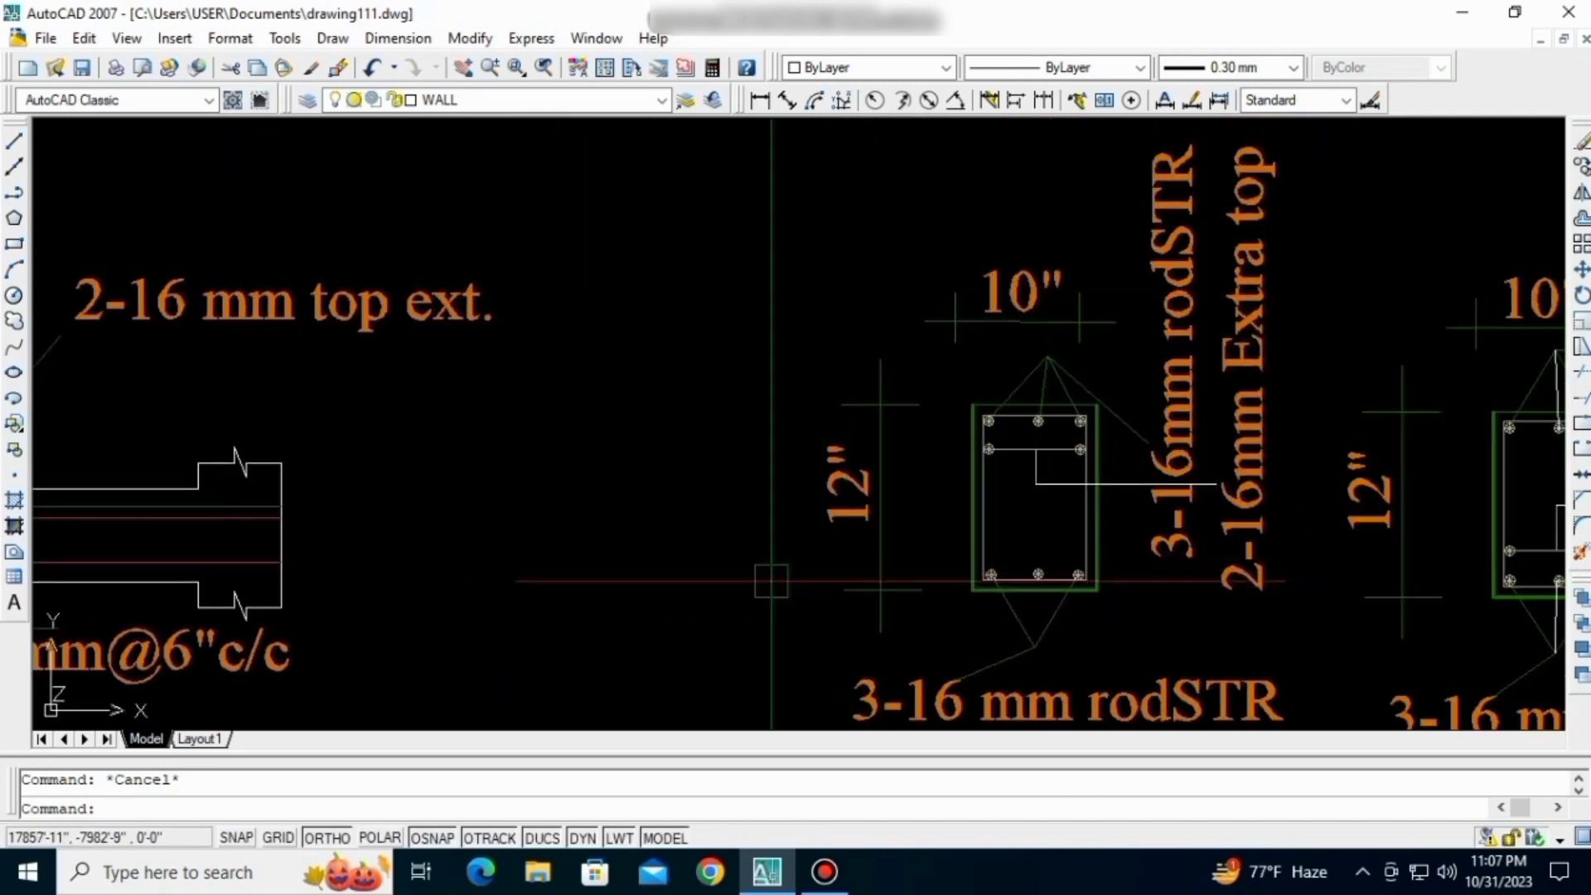
pyautogui.scroll(-6, 771, 580)
# - Copy the RB-2 label, with Ortho off, to the stair bay's side beams, the two beams below them and the two front room divider beams
pyautogui.scroll(4, 710, 525)
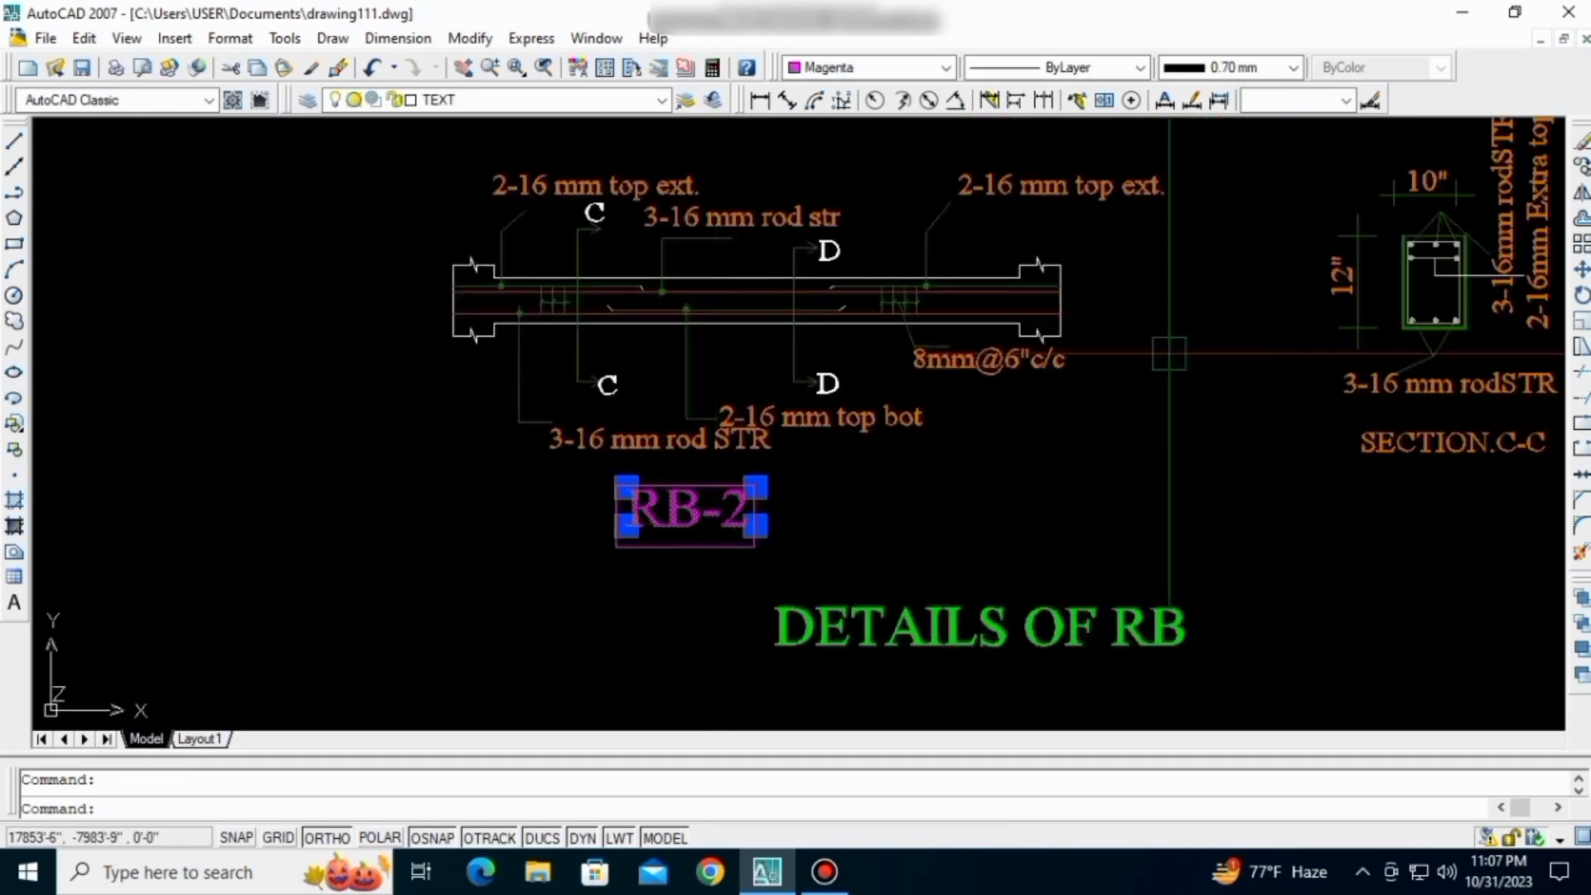
pyautogui.click(1581, 167)
pyautogui.click(753, 487)
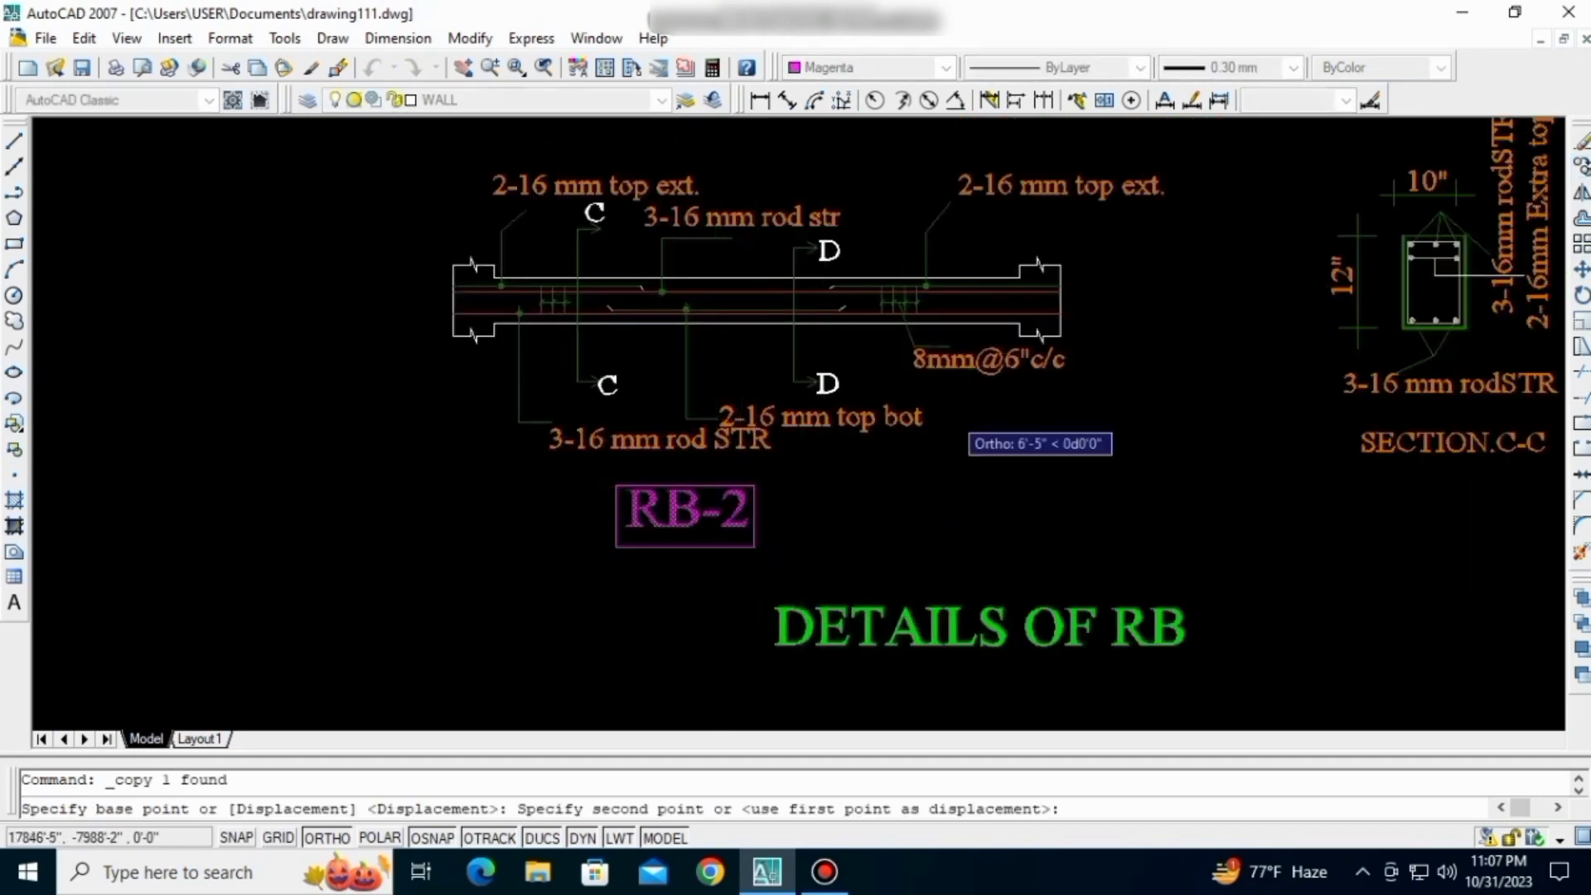
pyautogui.scroll(-8, 999, 414)
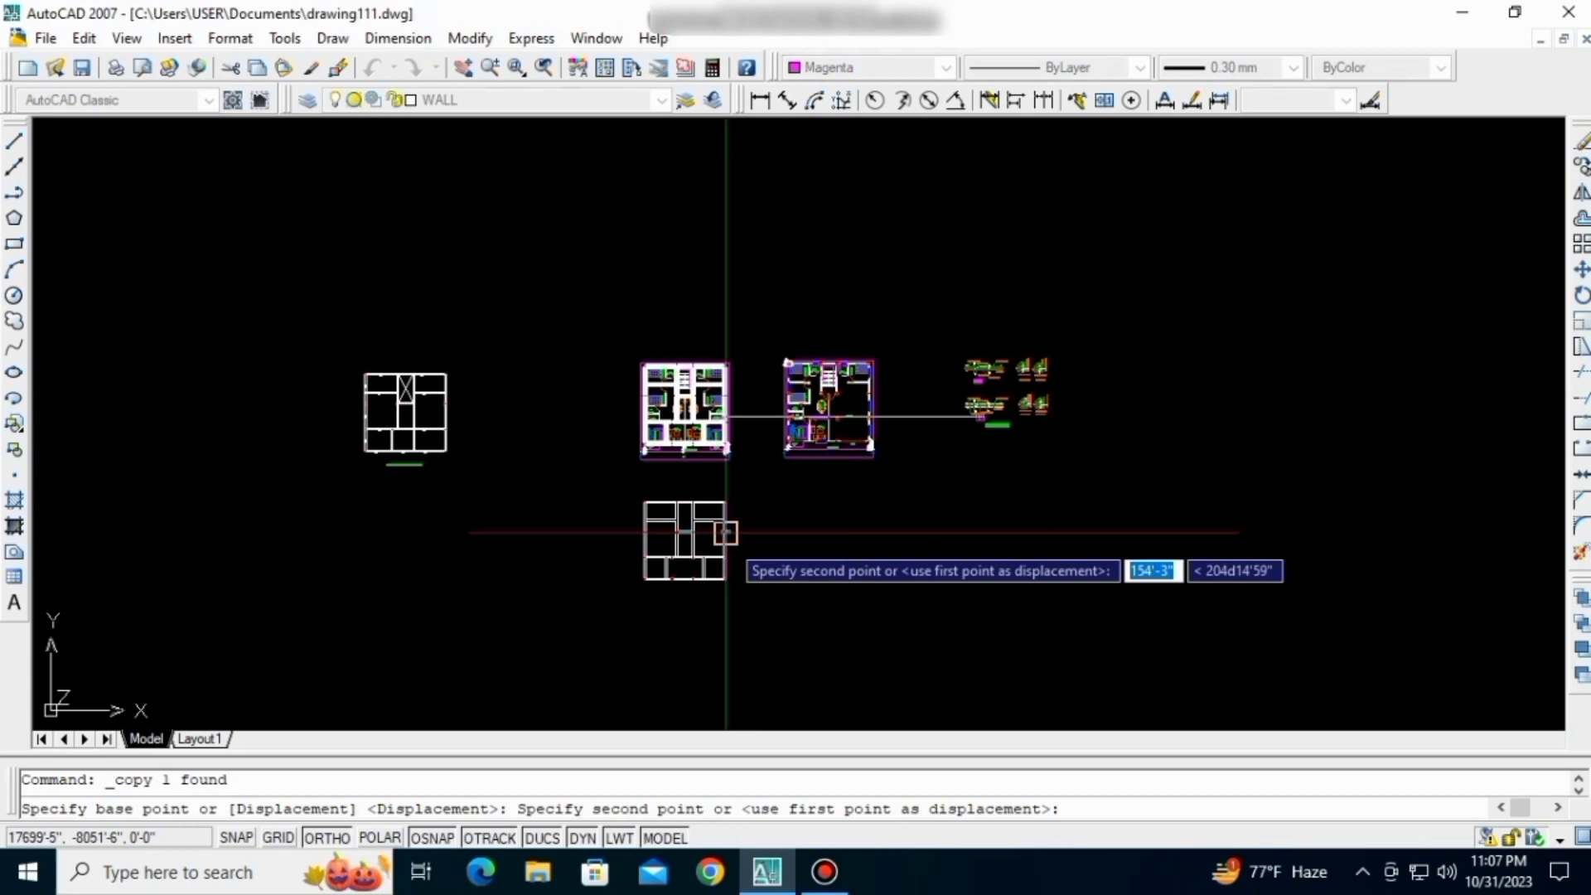
pyautogui.press('F8')
pyautogui.scroll(8, 726, 536)
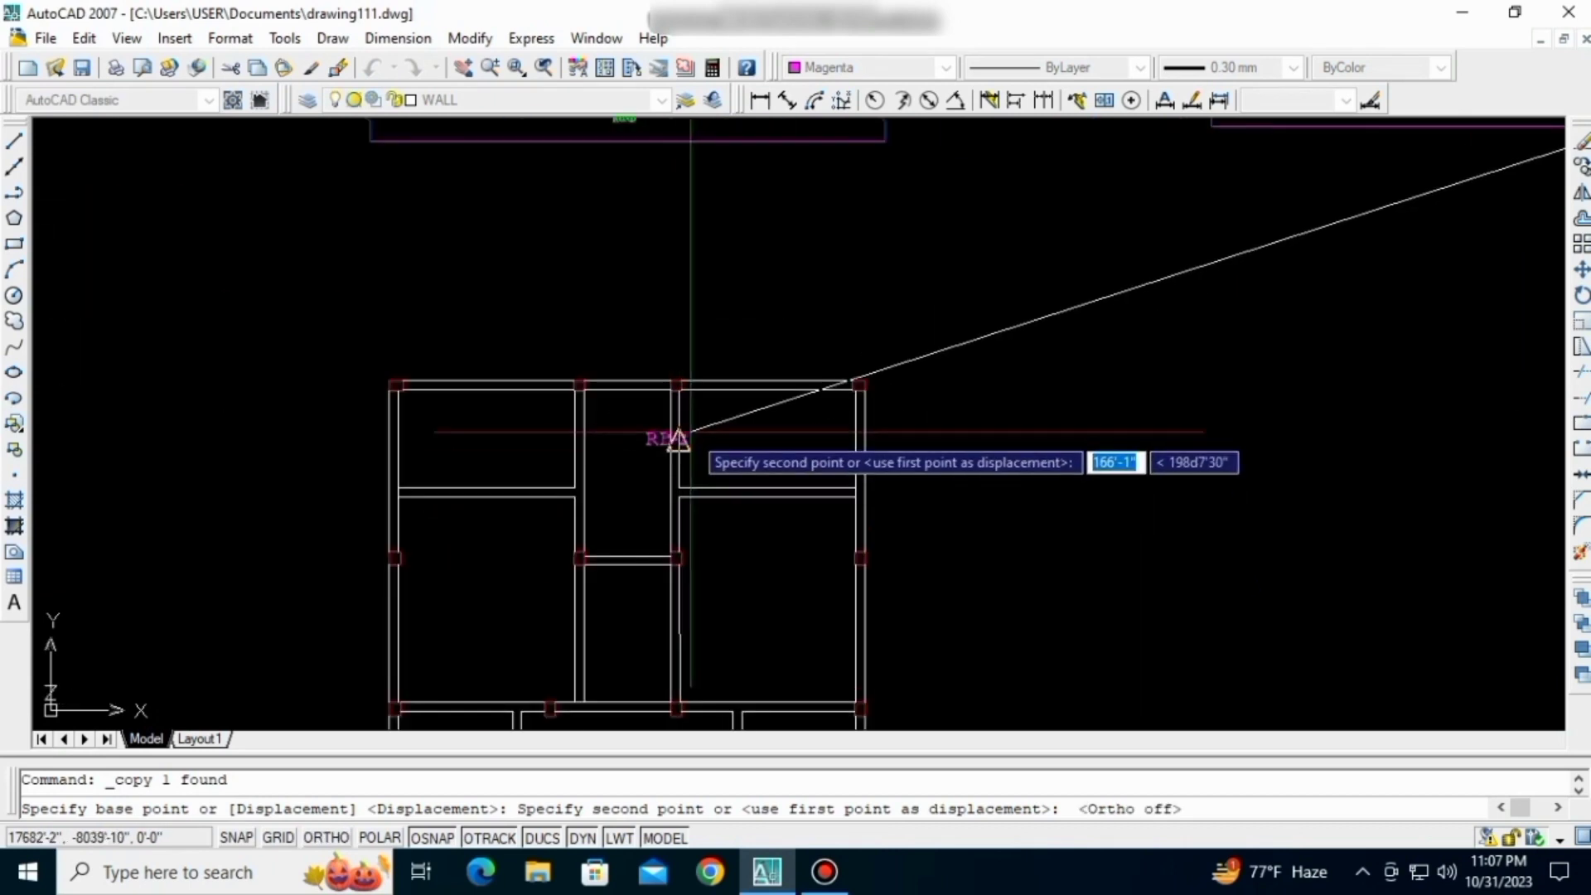
pyautogui.click(651, 443)
pyautogui.click(586, 448)
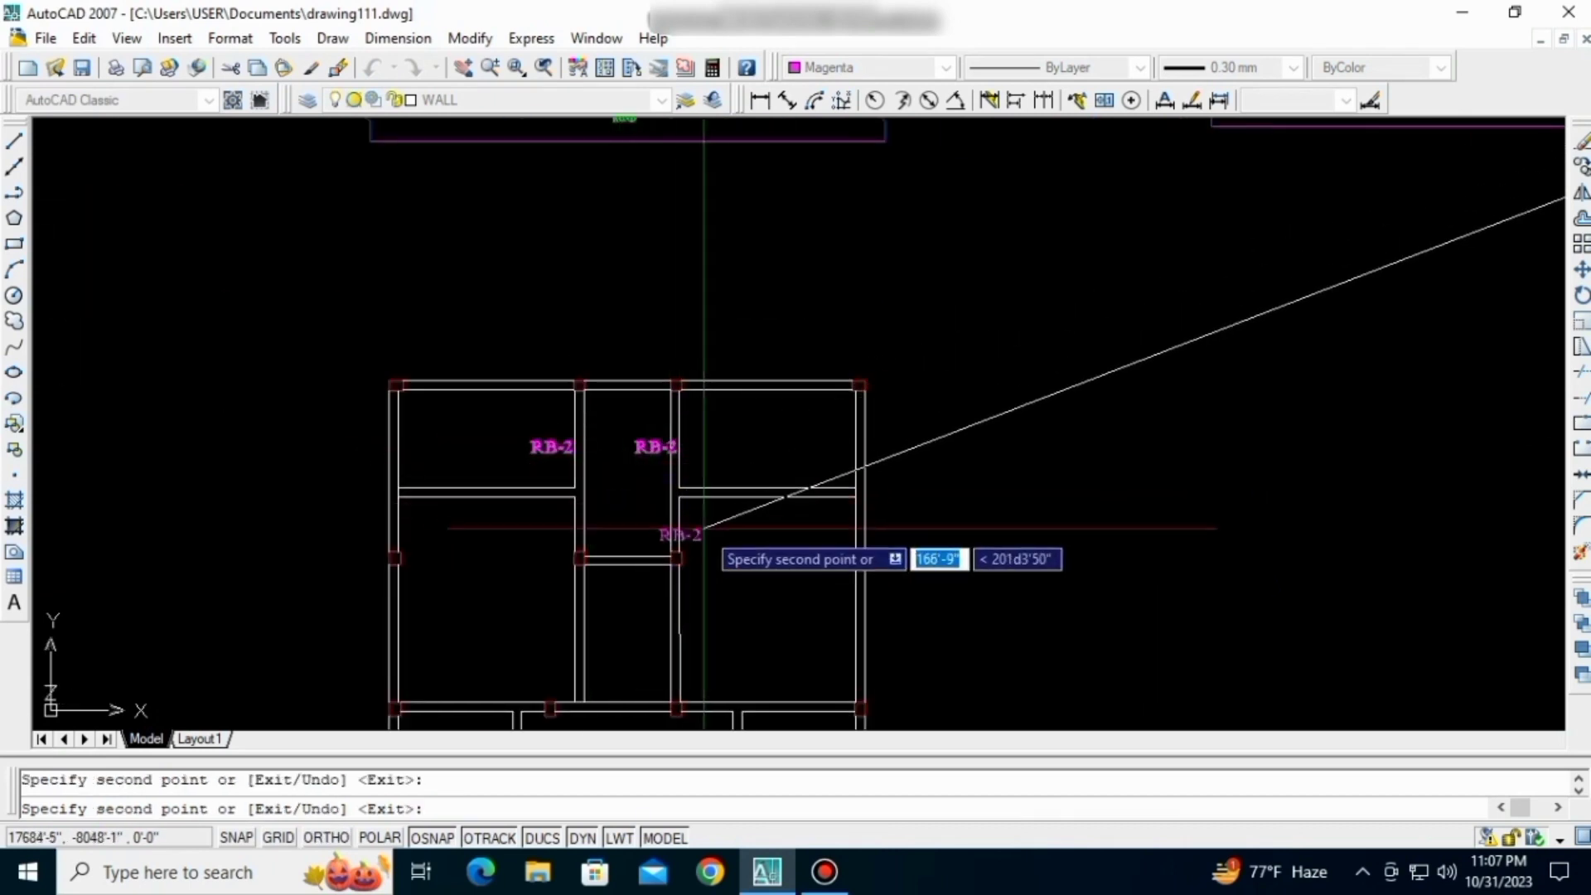
pyautogui.moveTo(630, 605); pyautogui.dragTo(701, 433, button='middle')
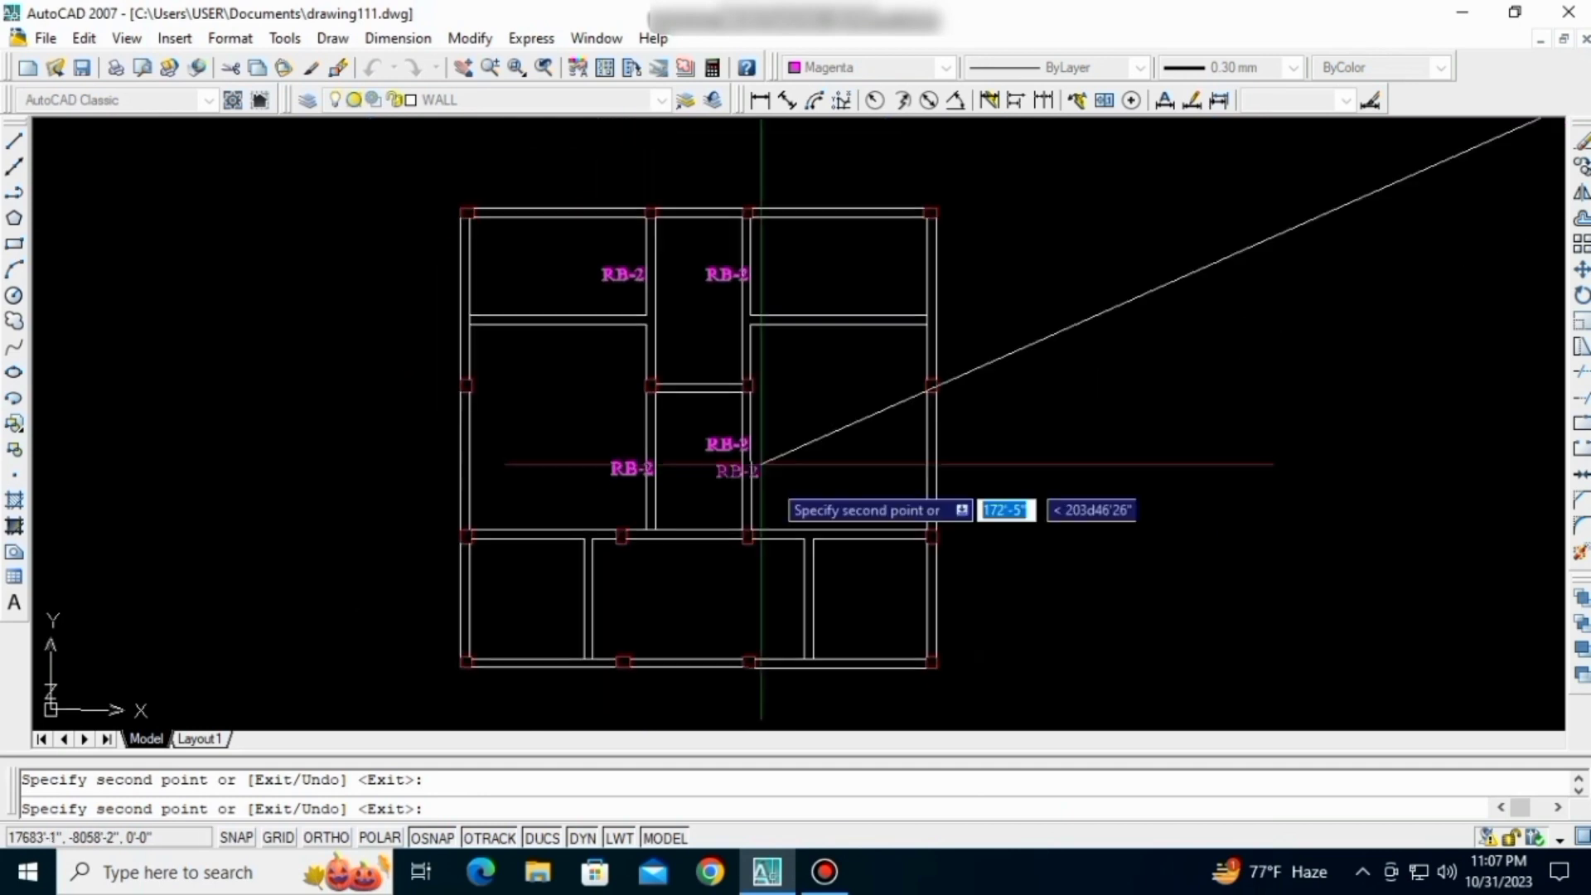
pyautogui.click(621, 590)
pyautogui.press('Escape')
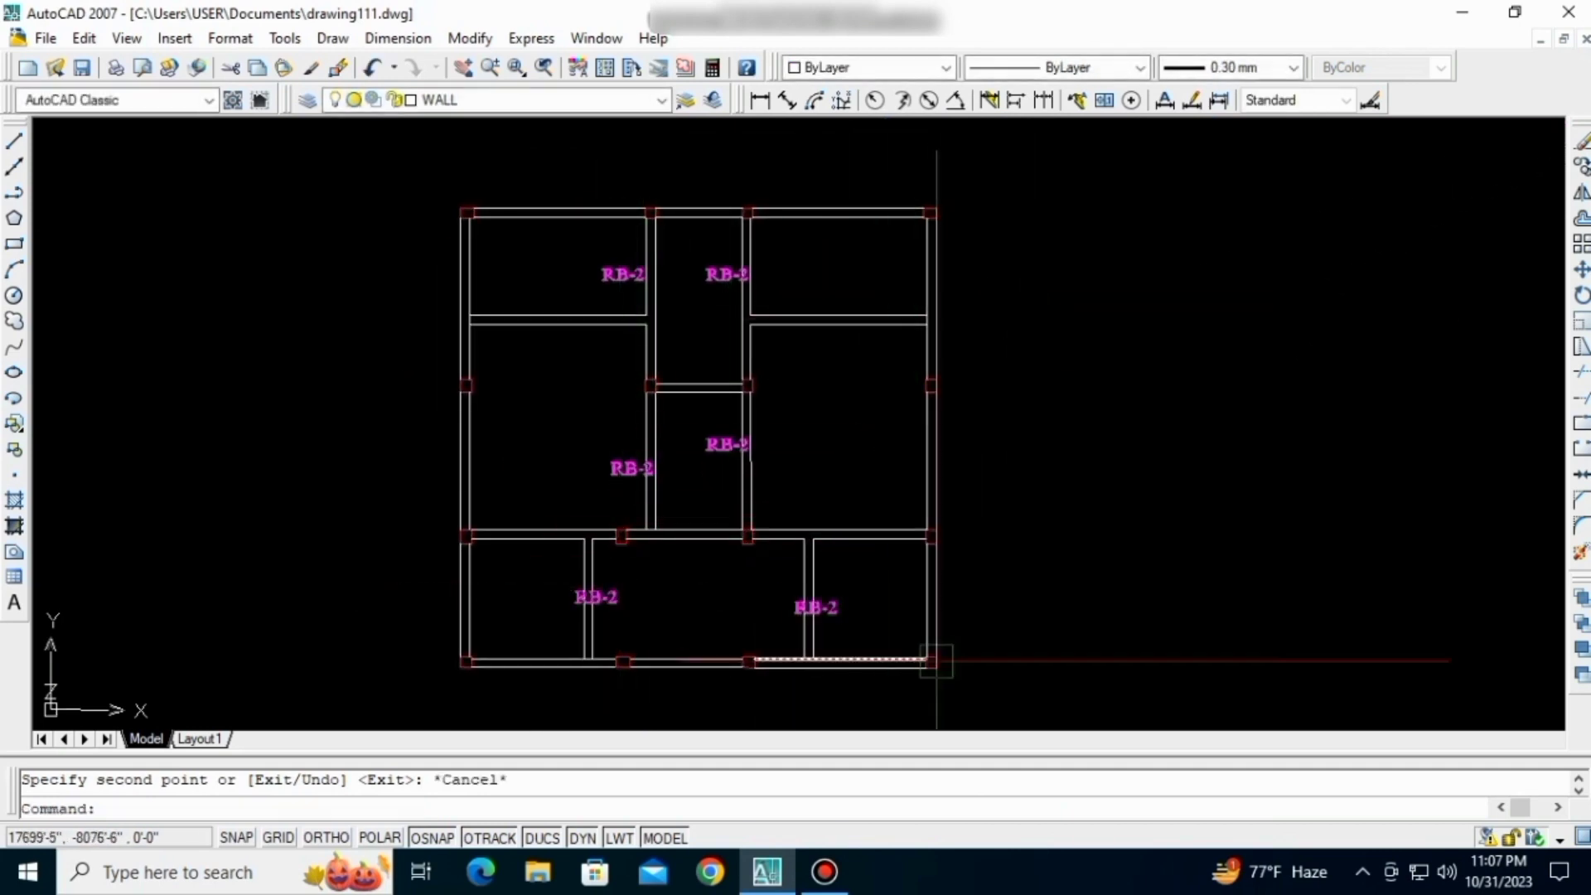
# - Highlight the inner vertical beams labelled RB-2 throughout the separate beam layout to check the labelling
pyautogui.scroll(3, 814, 408)
pyautogui.click(986, 235)
pyautogui.click(550, 263)
pyautogui.click(878, 551)
pyautogui.click(444, 596)
pyautogui.moveTo(538, 547); pyautogui.dragTo(604, 278, button='middle')
pyautogui.click(1082, 636)
pyautogui.click(431, 589)
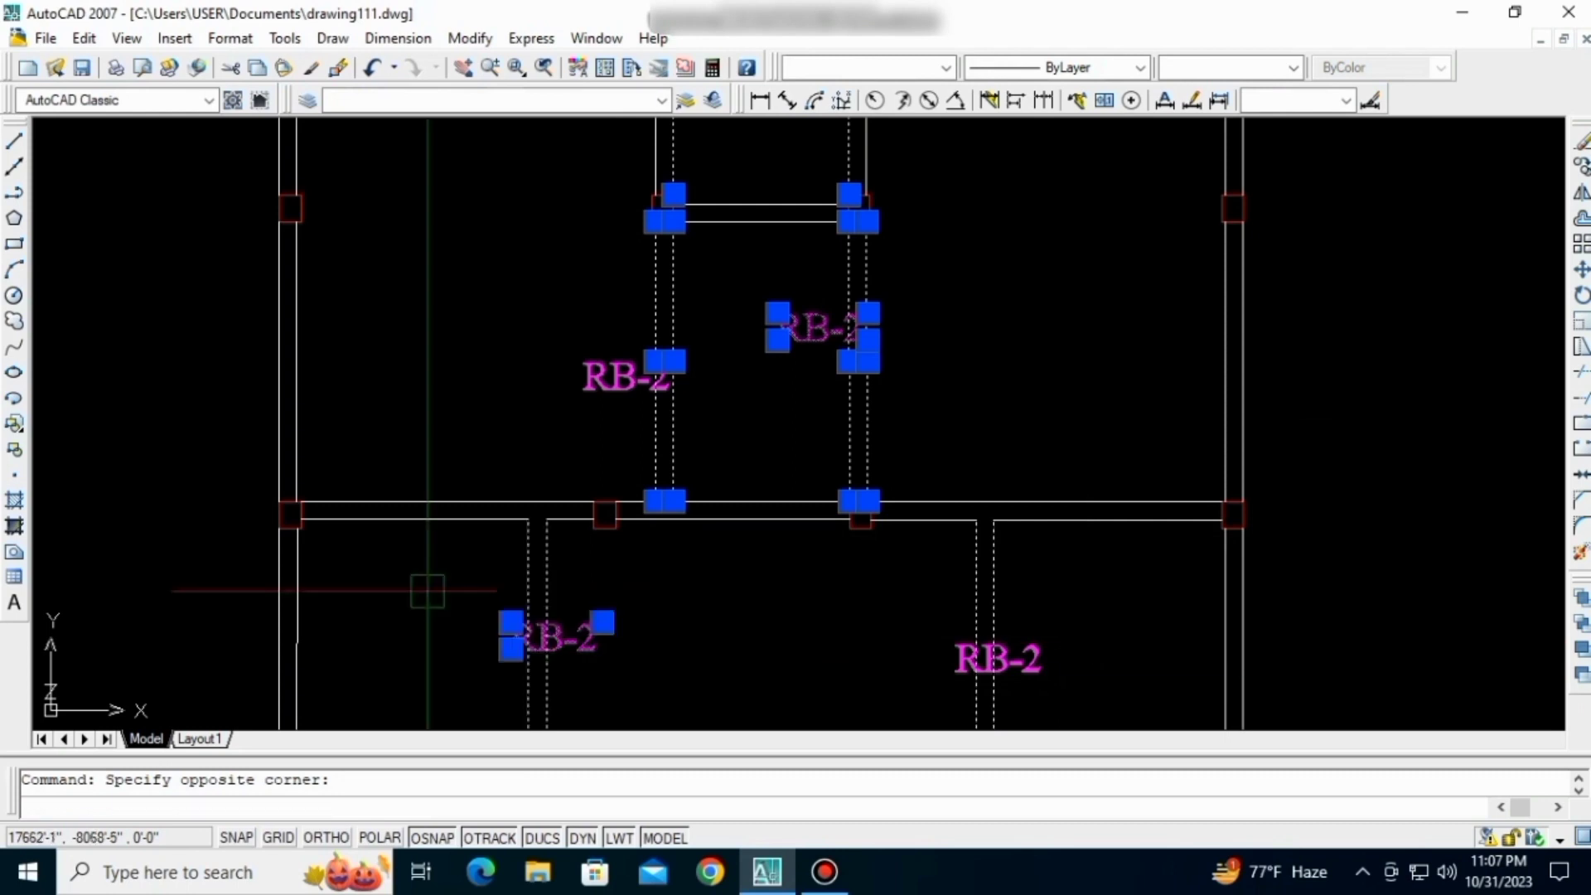
pyautogui.scroll(-6, 728, 468)
pyautogui.moveTo(728, 469); pyautogui.dragTo(712, 542, button='middle')
pyautogui.scroll(5, 726, 460)
pyautogui.press('Escape')
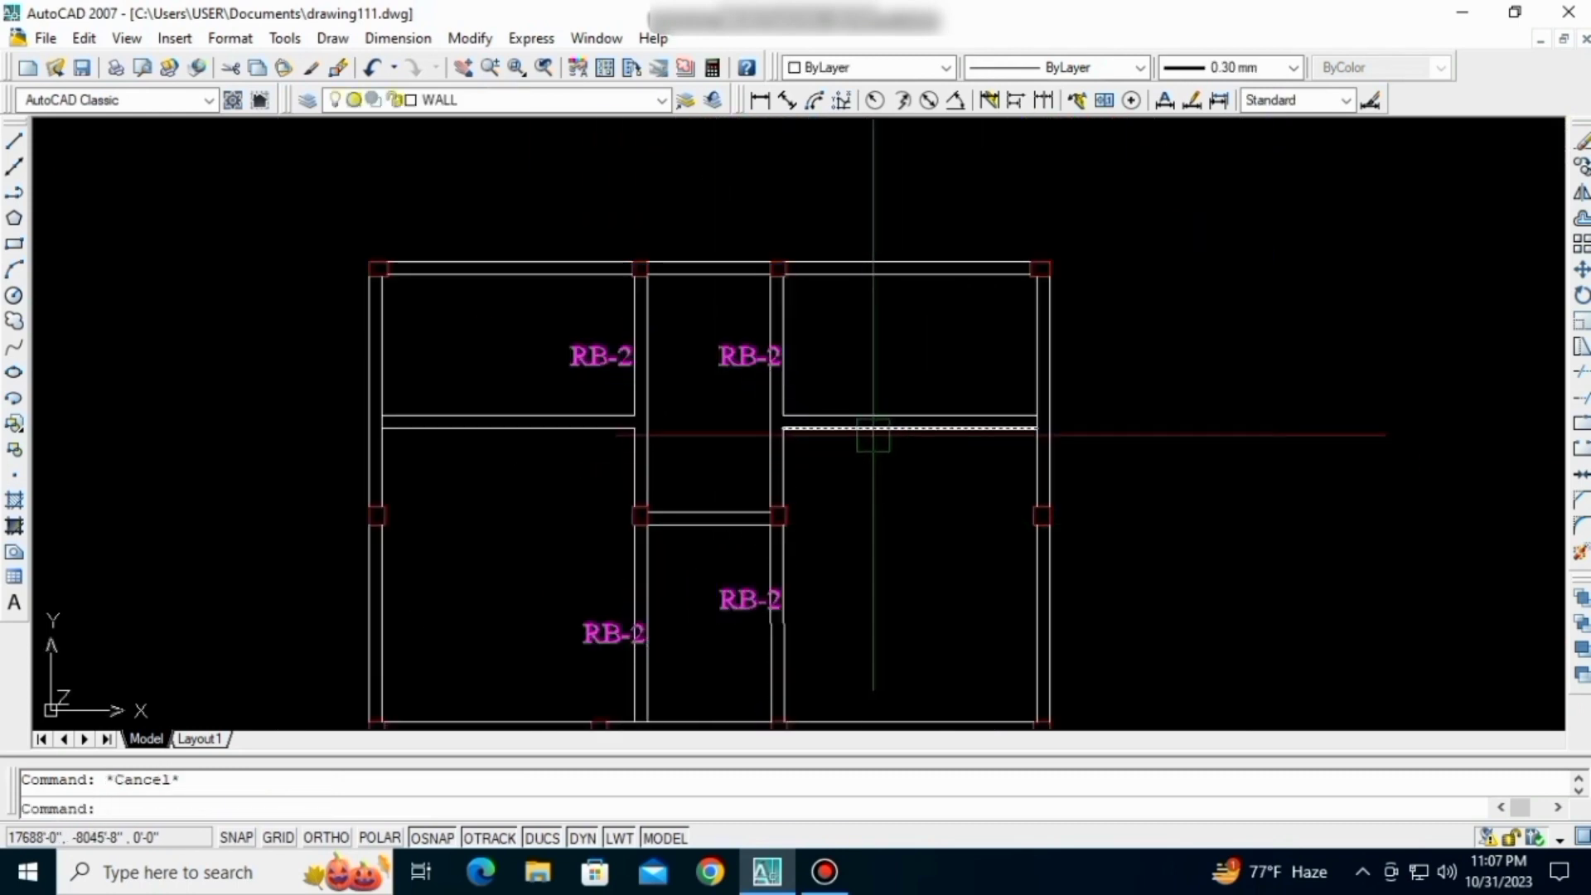
# - Highlight the unlabelled uppermost and cross beams of the left and right bays and the outer left beam to review them
pyautogui.scroll(3, 890, 507)
pyautogui.scroll(-4, 908, 462)
pyautogui.scroll(6, 981, 449)
pyautogui.click(1195, 427)
pyautogui.click(948, 362)
pyautogui.press('Escape')
pyautogui.scroll(-3, 930, 401)
pyautogui.scroll(1, 934, 440)
pyautogui.click(933, 440)
pyautogui.click(874, 253)
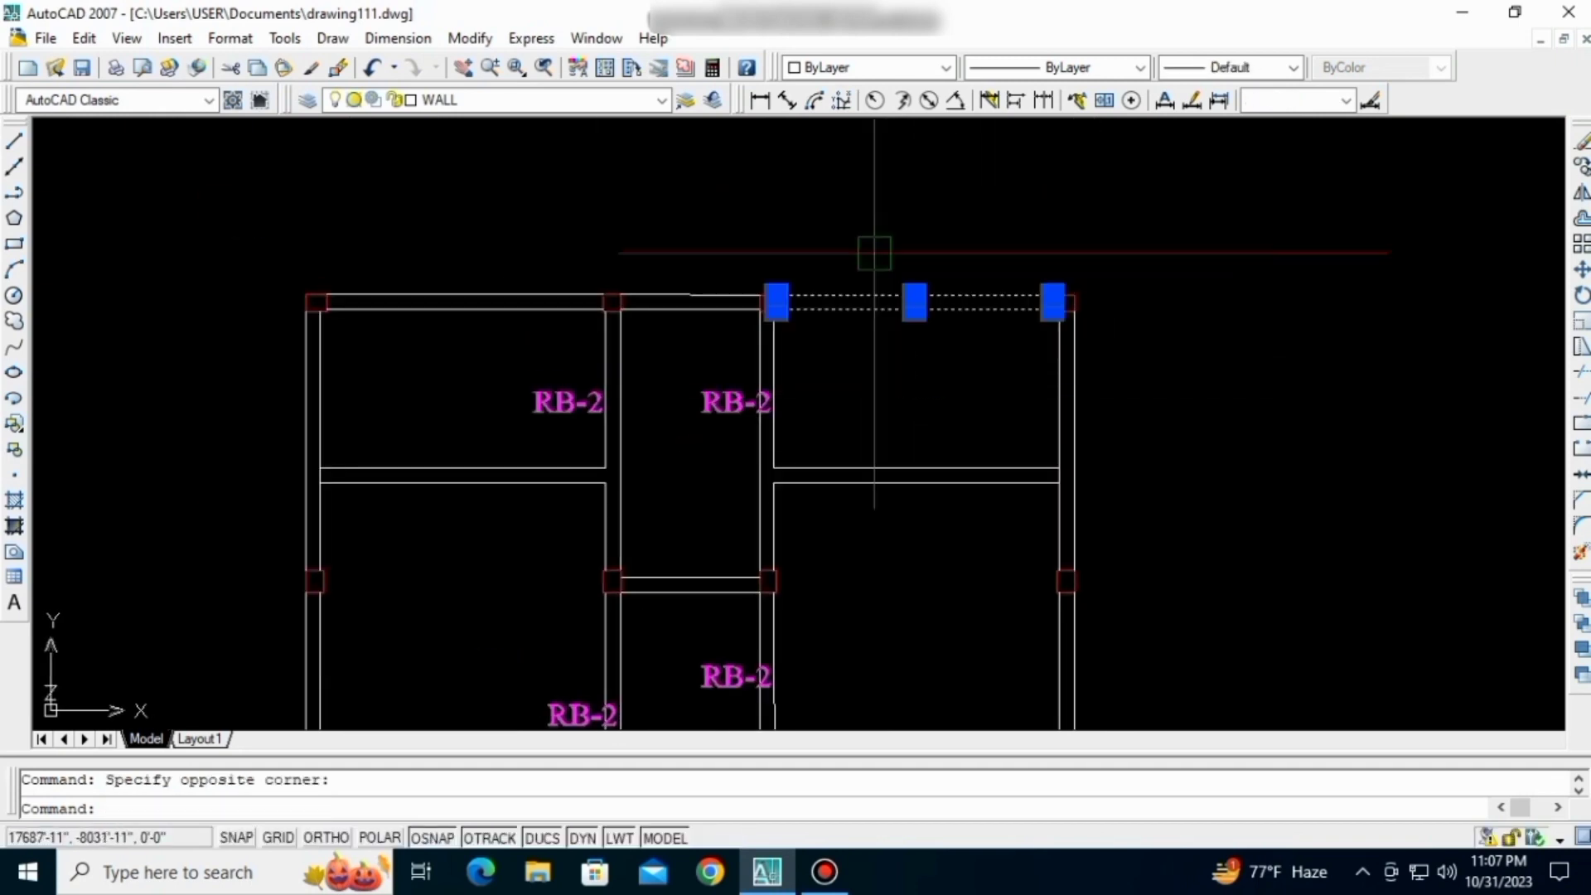
pyautogui.press('Escape')
pyautogui.click(456, 535)
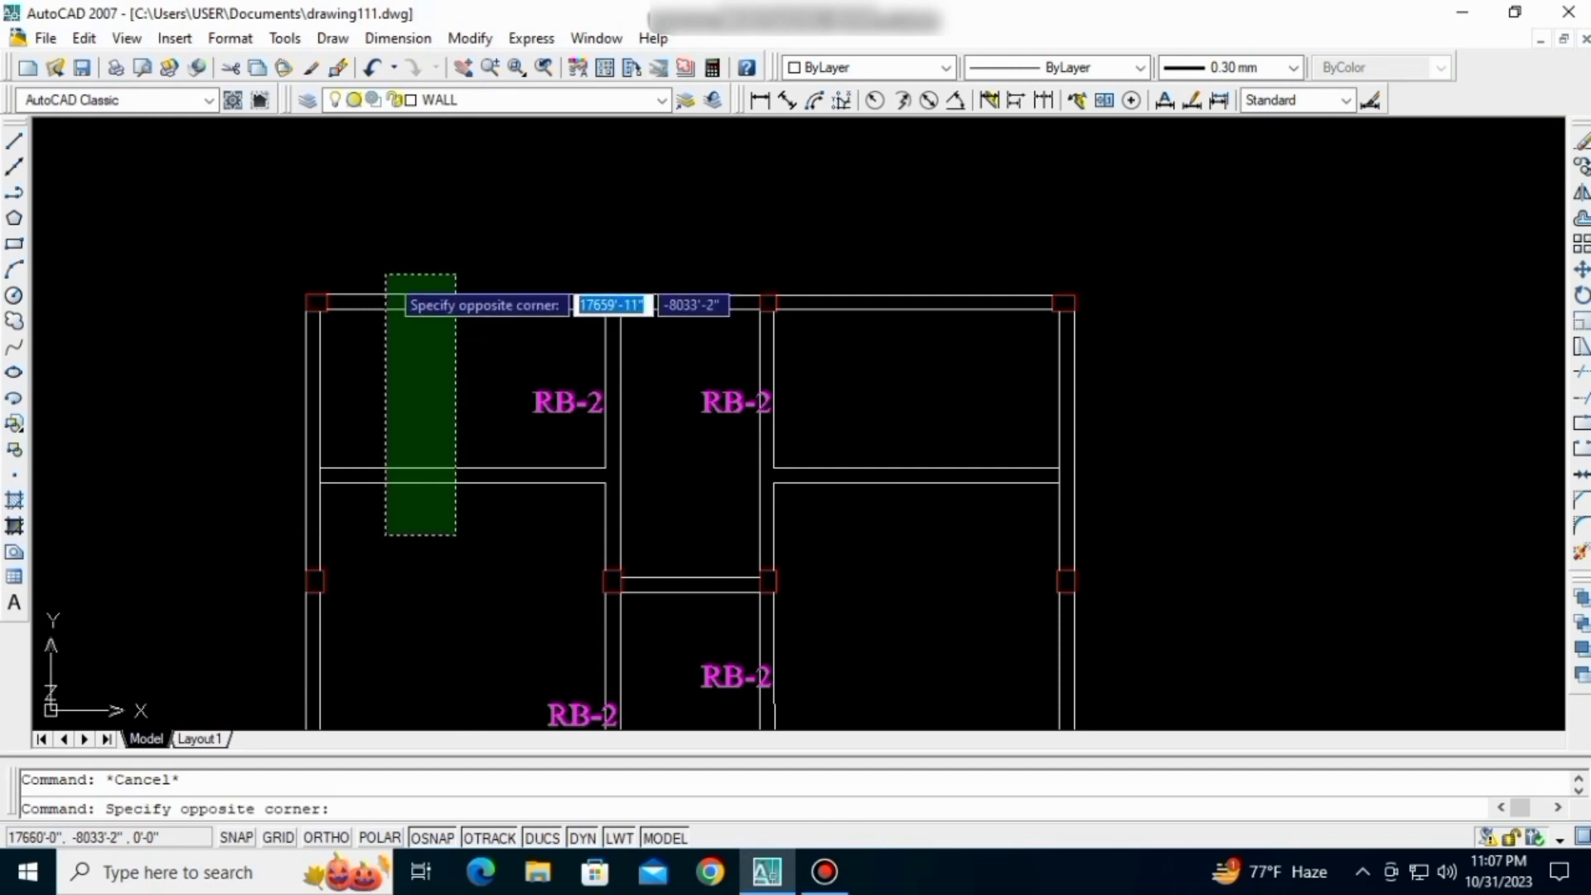
pyautogui.click(385, 276)
pyautogui.click(469, 557)
pyautogui.click(300, 420)
pyautogui.press('Escape')
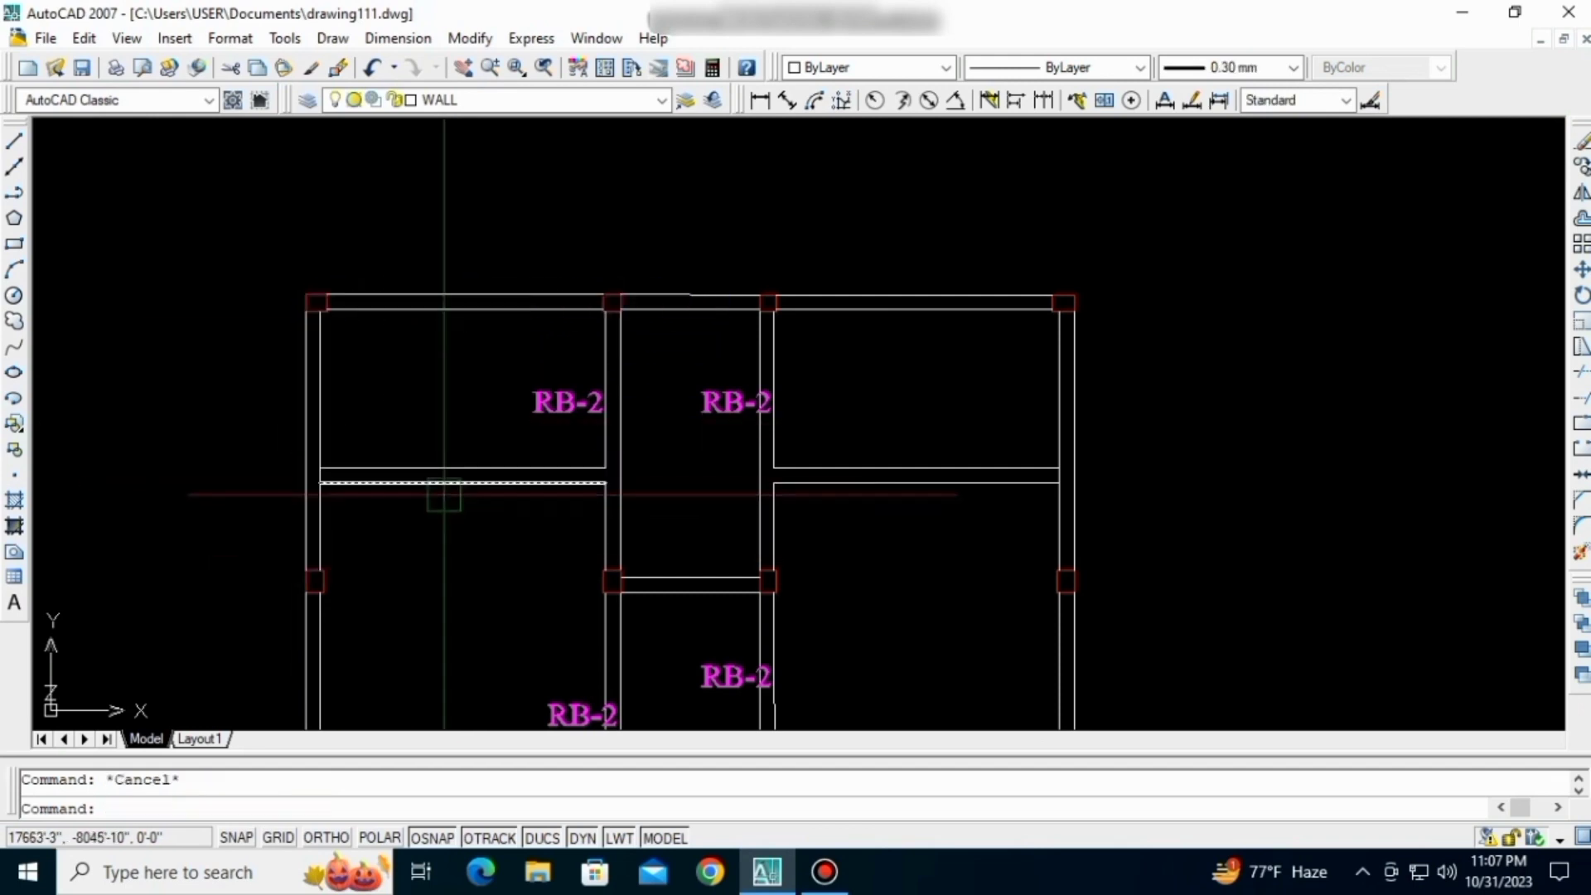
# - Compare the 1st to 5th floor plan and its title with the labelled beam layout below it
pyautogui.scroll(-6, 444, 494)
pyautogui.scroll(3, 571, 498)
pyautogui.scroll(-3, 657, 444)
pyautogui.scroll(8, 626, 426)
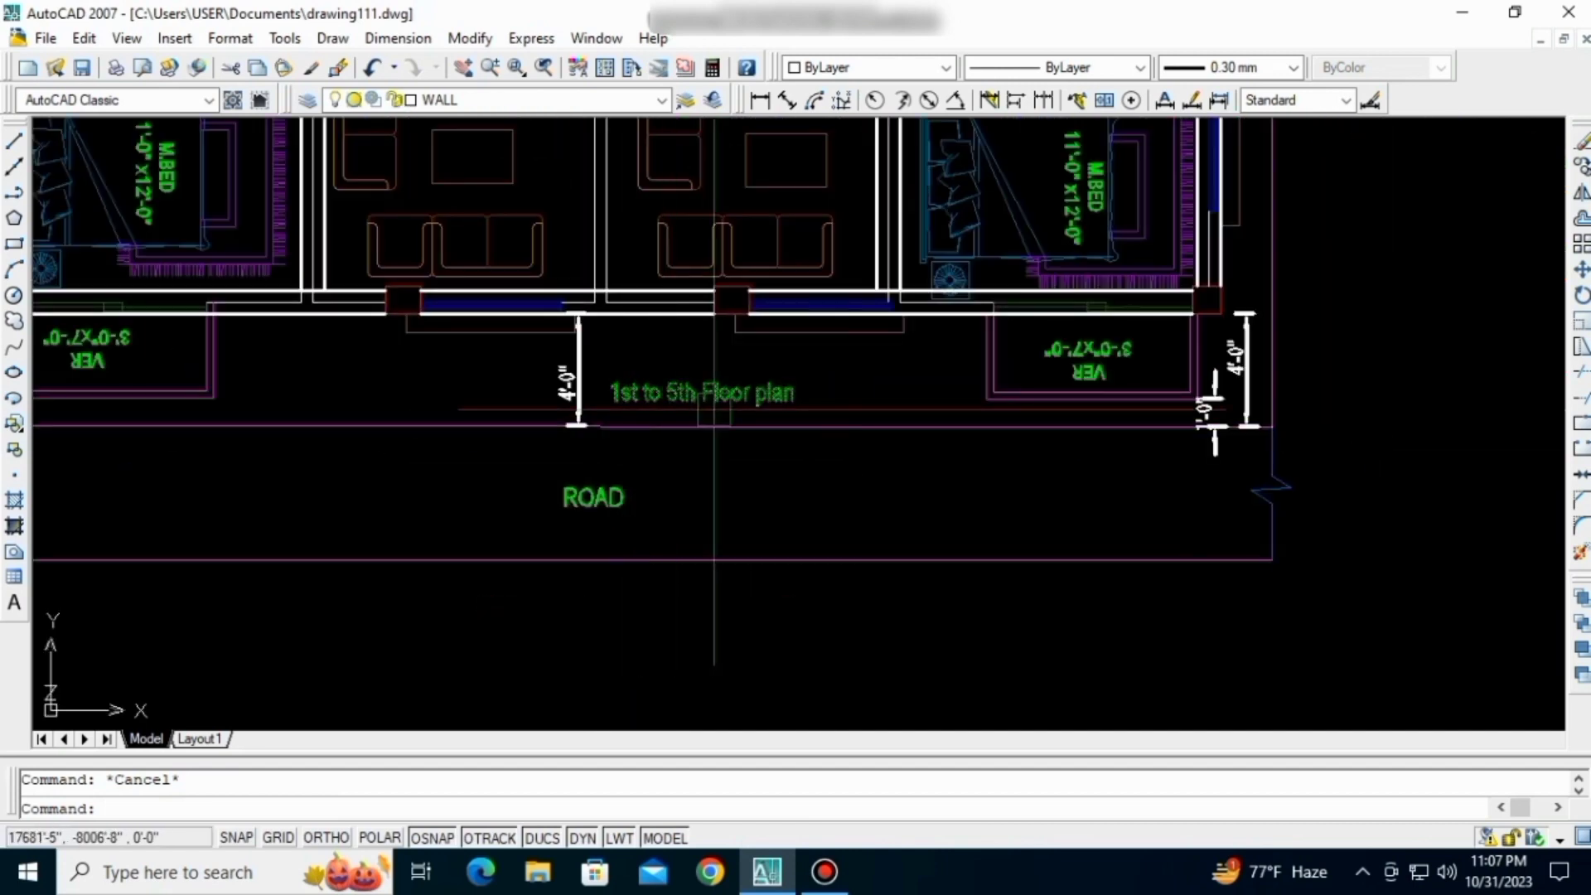
pyautogui.scroll(-5, 704, 414)
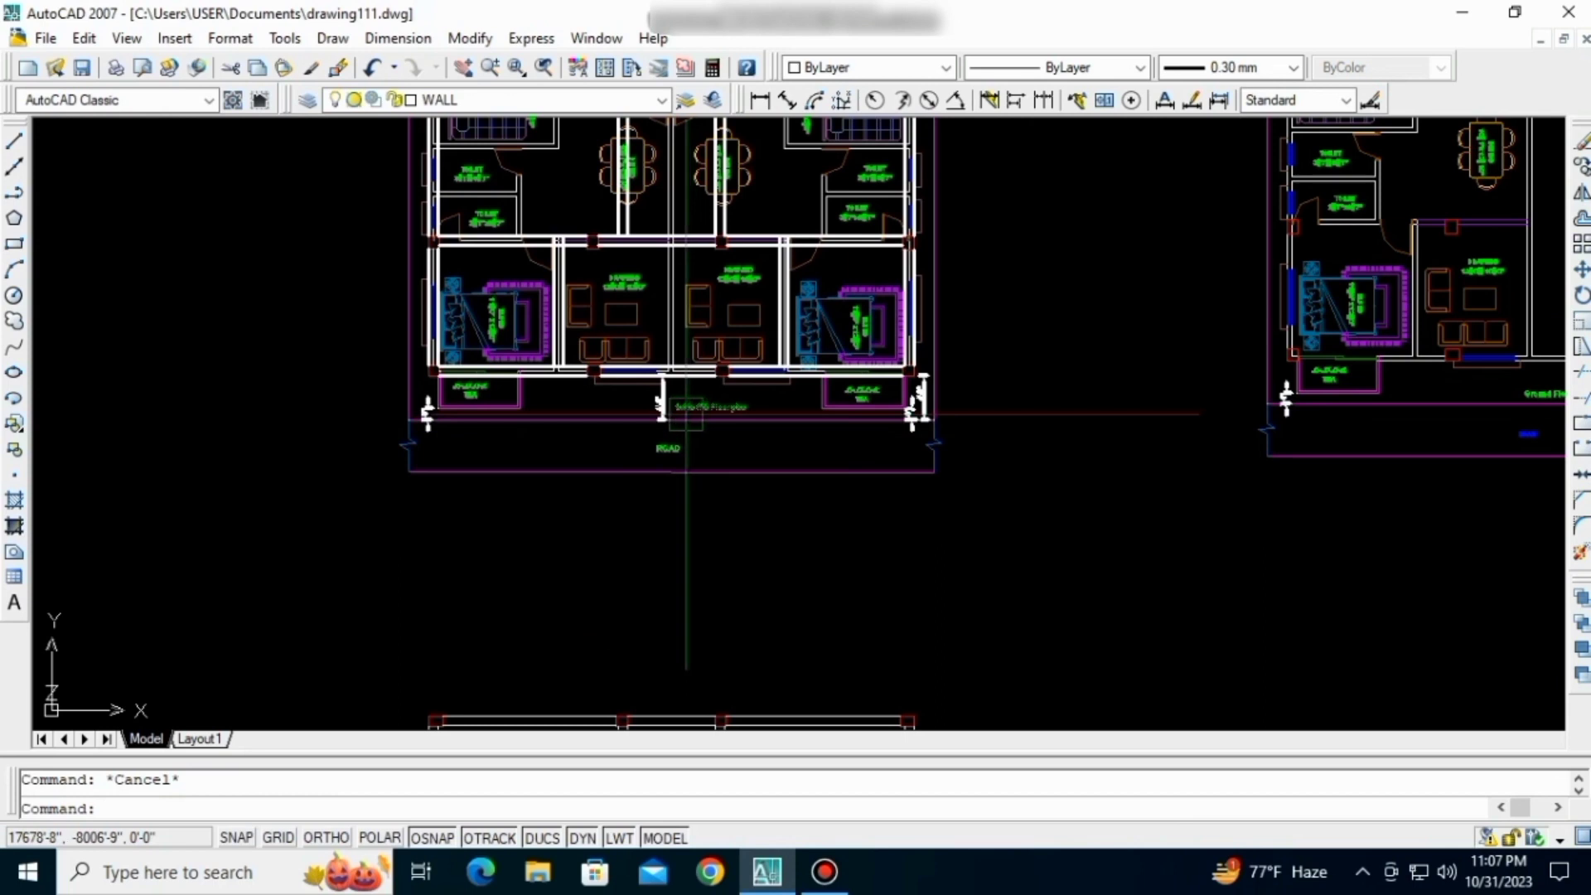
pyautogui.scroll(-2, 705, 462)
pyautogui.moveTo(708, 272); pyautogui.dragTo(694, 361, button='middle')
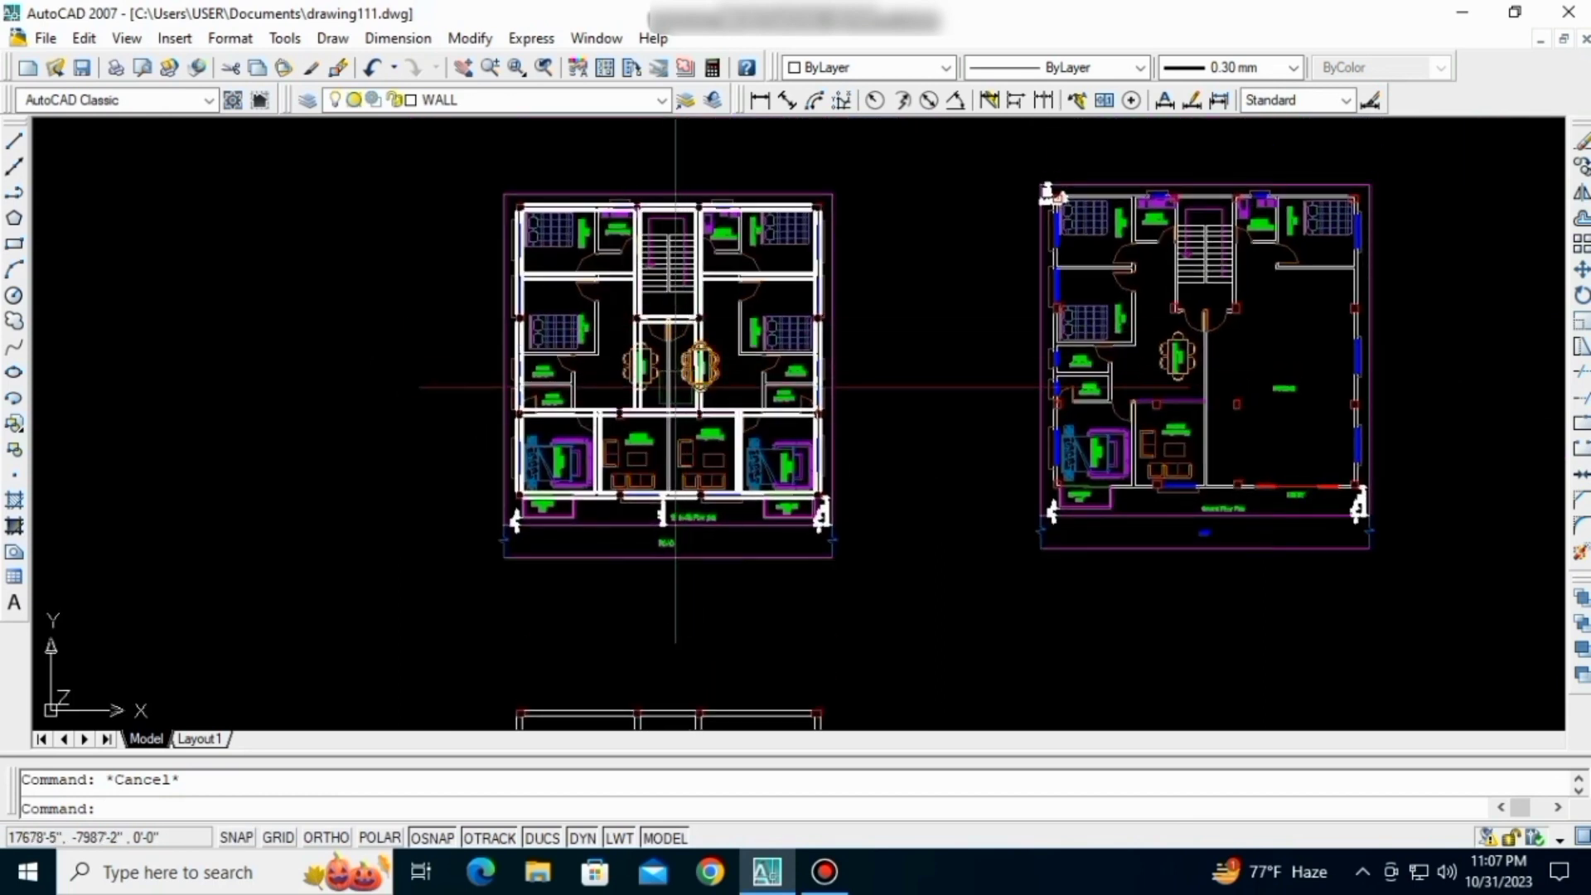
pyautogui.scroll(-2, 672, 440)
pyautogui.moveTo(685, 605); pyautogui.dragTo(684, 454, button='middle')
pyautogui.scroll(3, 658, 544)
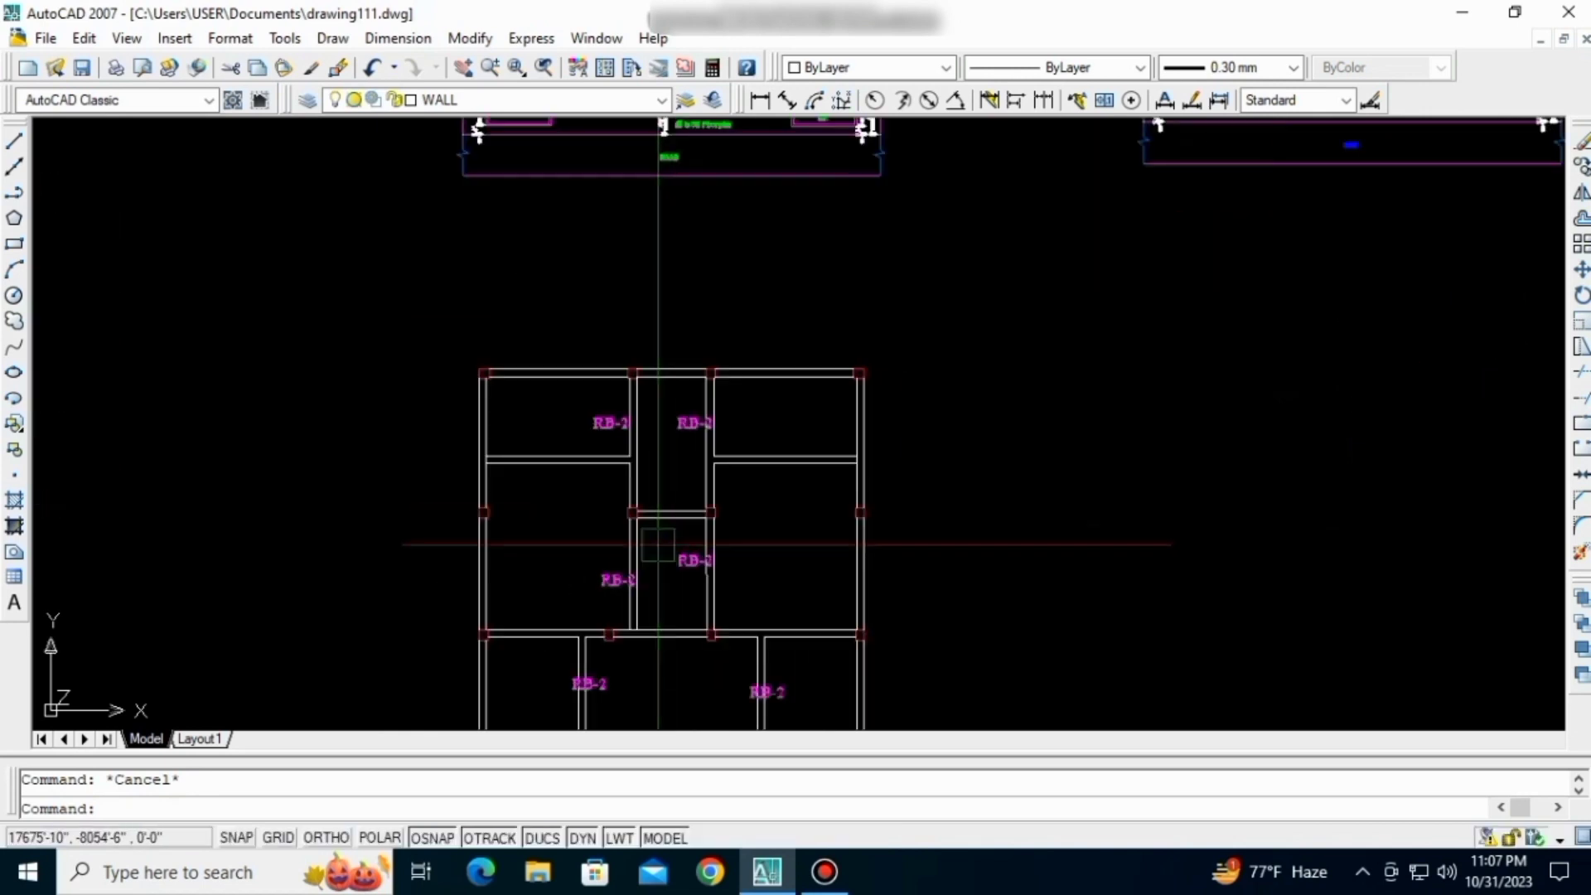
pyautogui.moveTo(658, 543); pyautogui.dragTo(667, 491, button='middle')
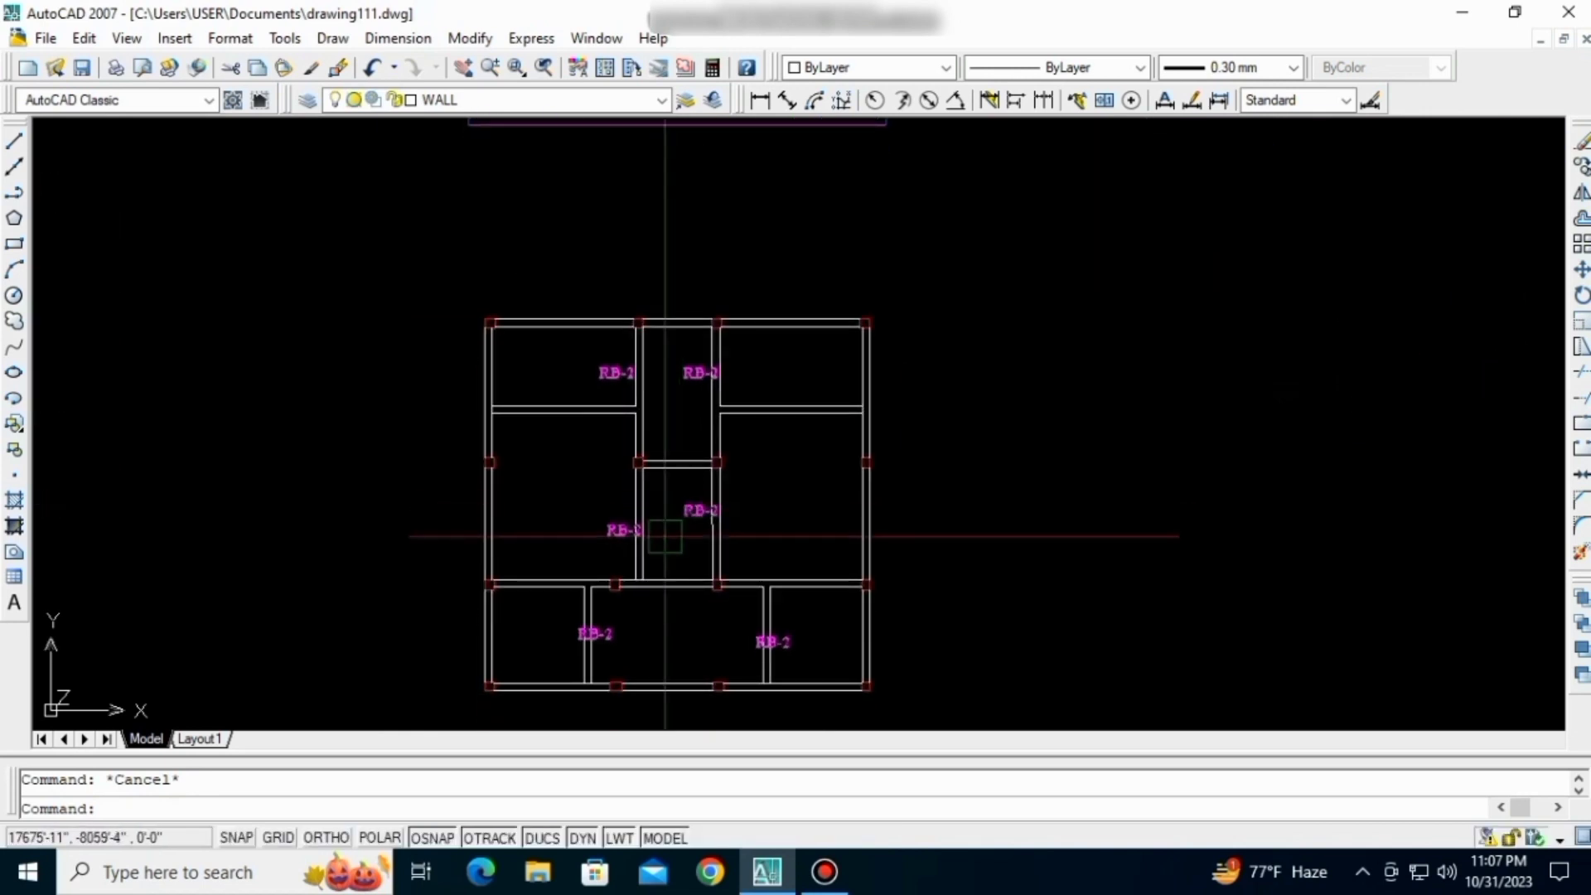
# - Compare the 1st to 5th floor plan with the ground floor plan, including its parking area and front side
pyautogui.scroll(-2, 664, 537)
pyautogui.moveTo(948, 268); pyautogui.dragTo(789, 365, button='middle')
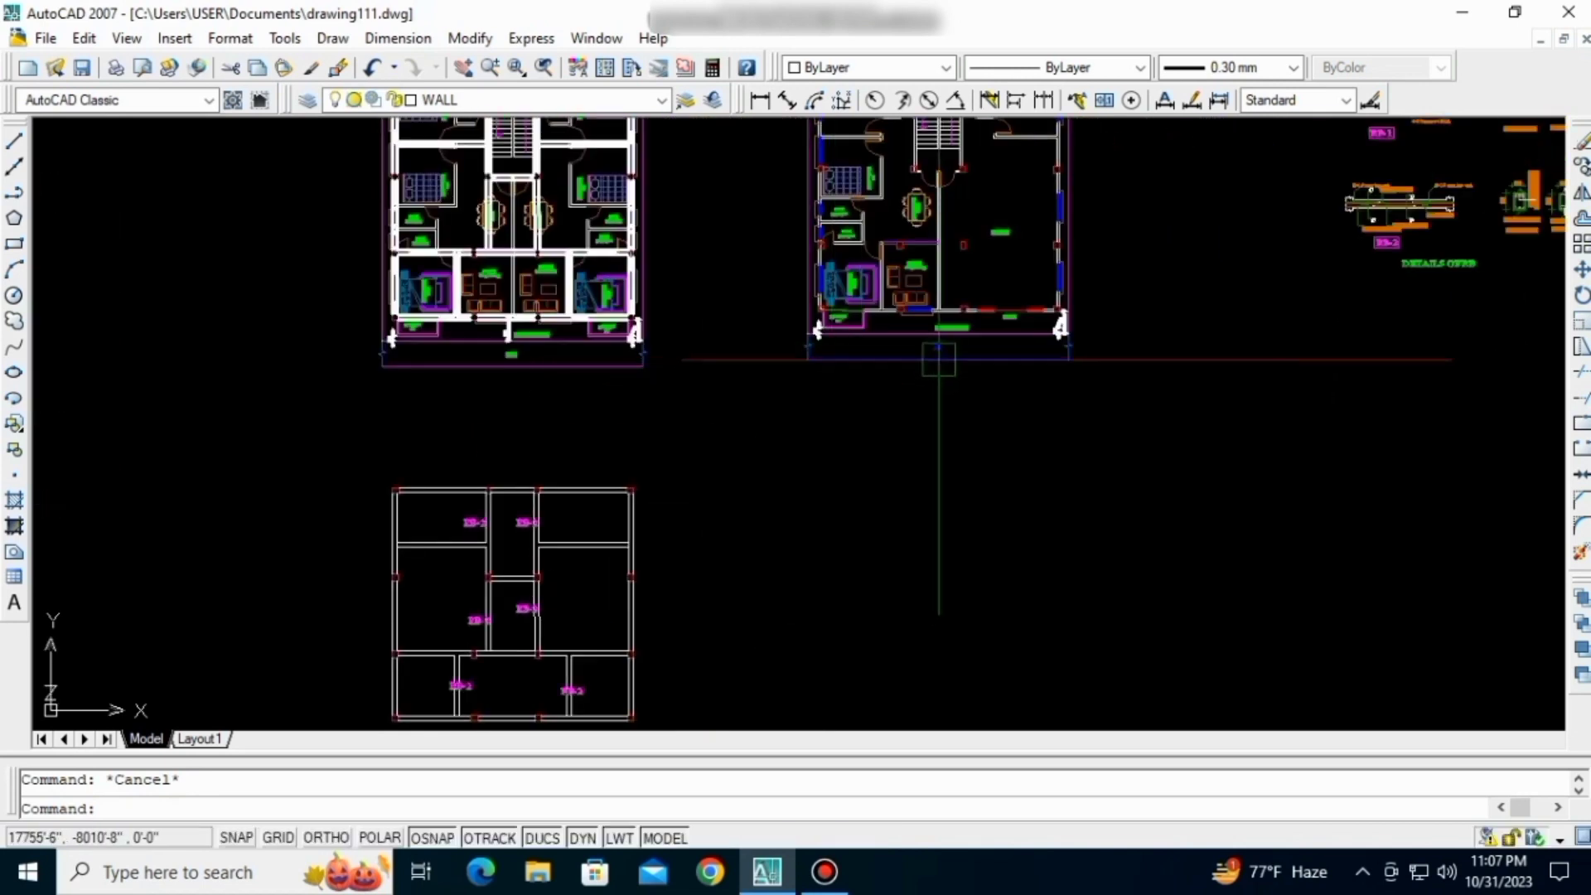
pyautogui.scroll(6, 939, 356)
pyautogui.scroll(-6, 927, 364)
pyautogui.moveTo(692, 357); pyautogui.dragTo(690, 445, button='middle')
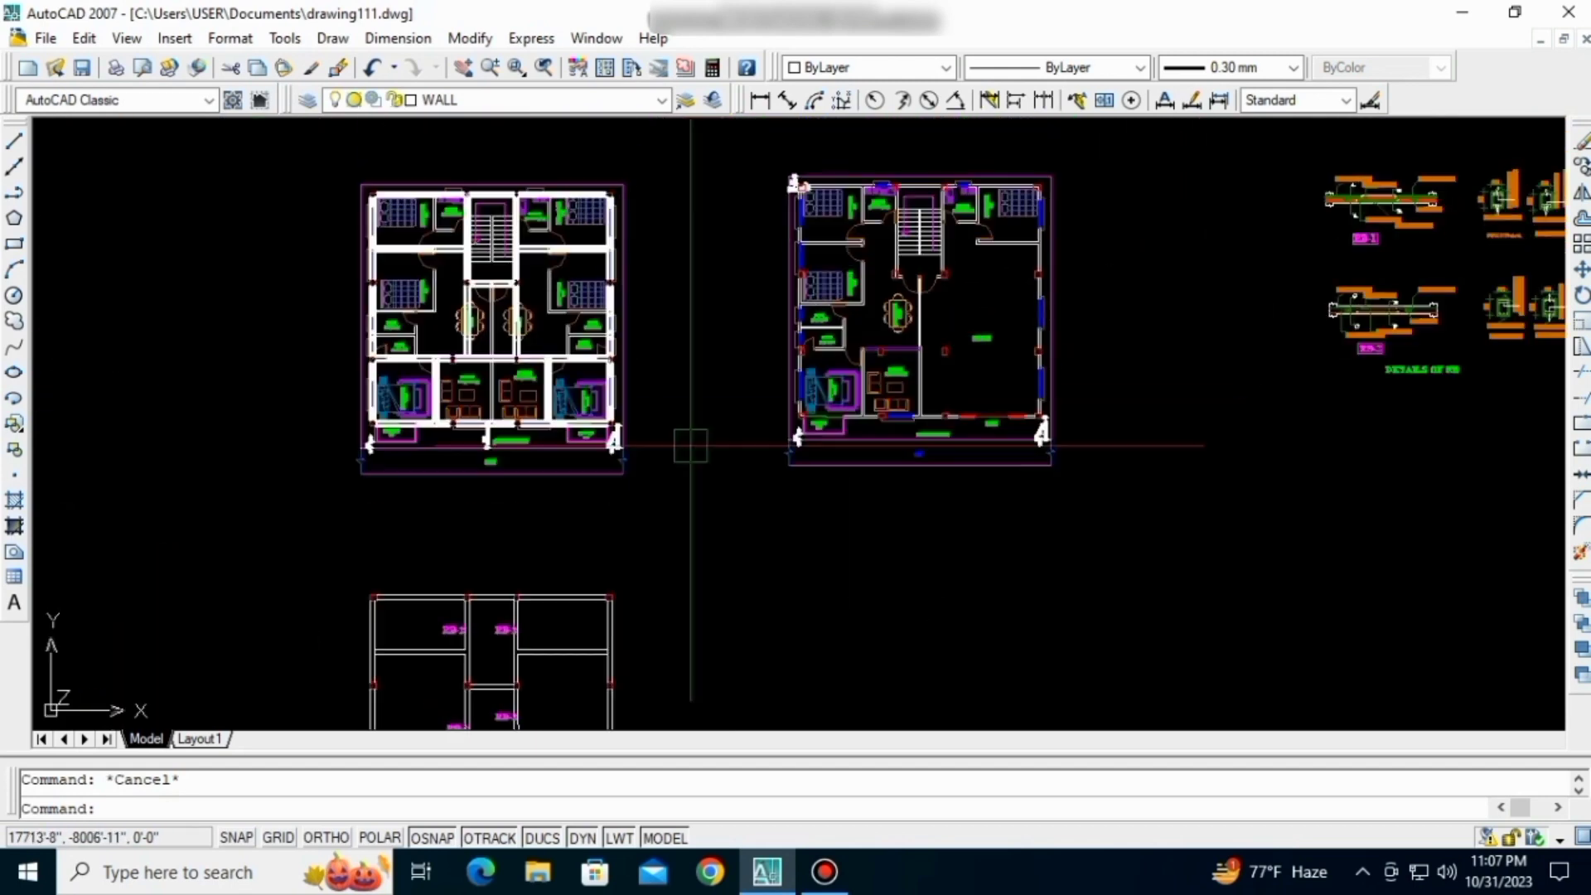
pyautogui.scroll(7, 538, 443)
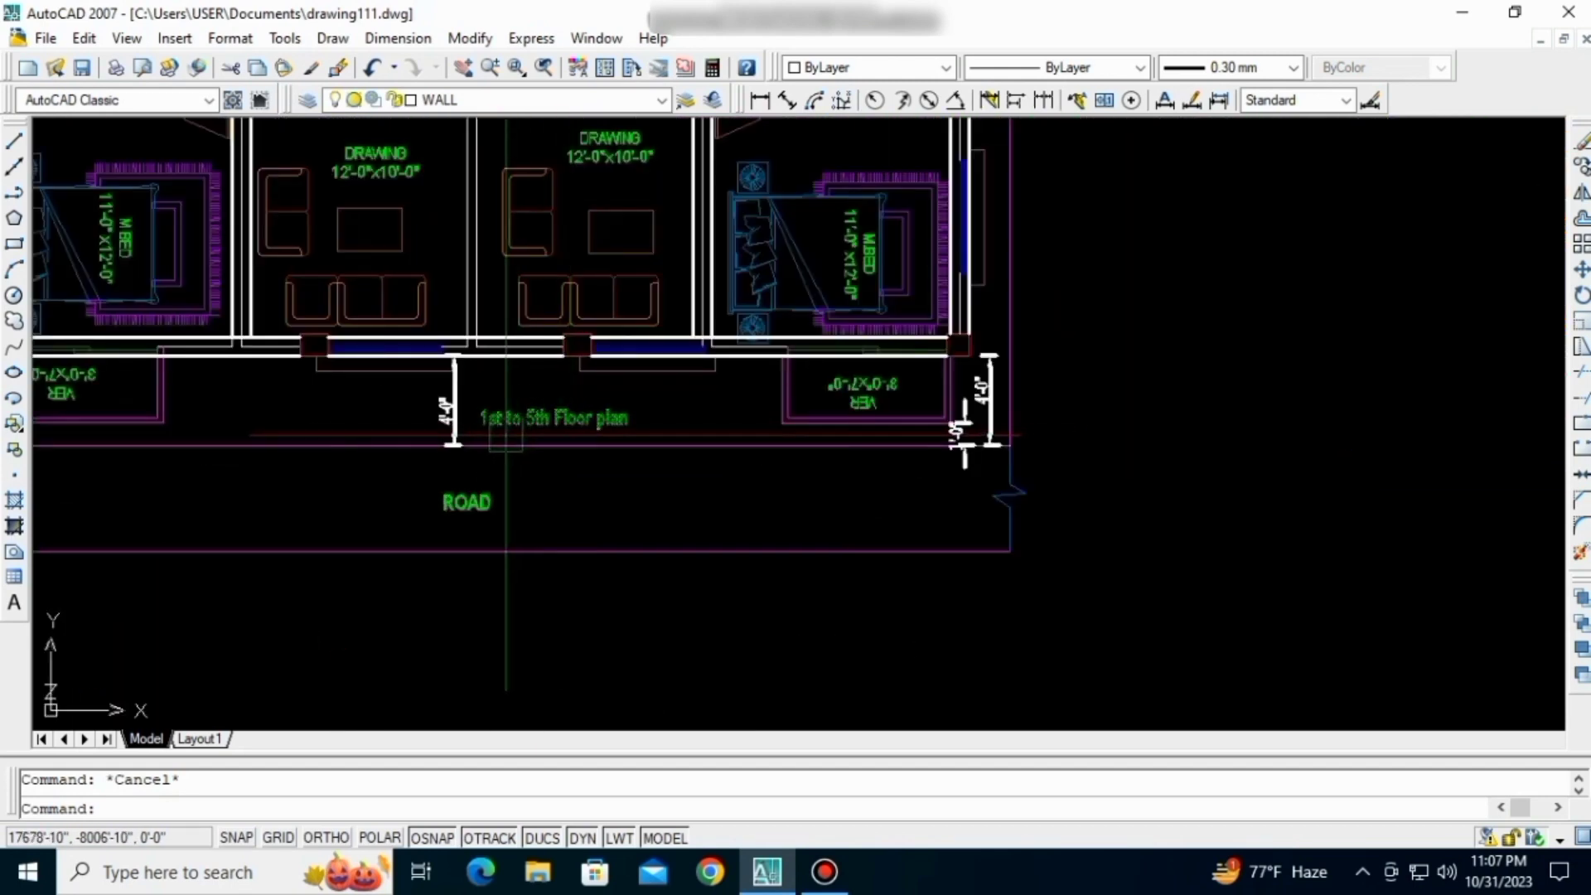
pyautogui.scroll(-4, 558, 432)
pyautogui.moveTo(1229, 413); pyautogui.dragTo(1027, 446, button='middle')
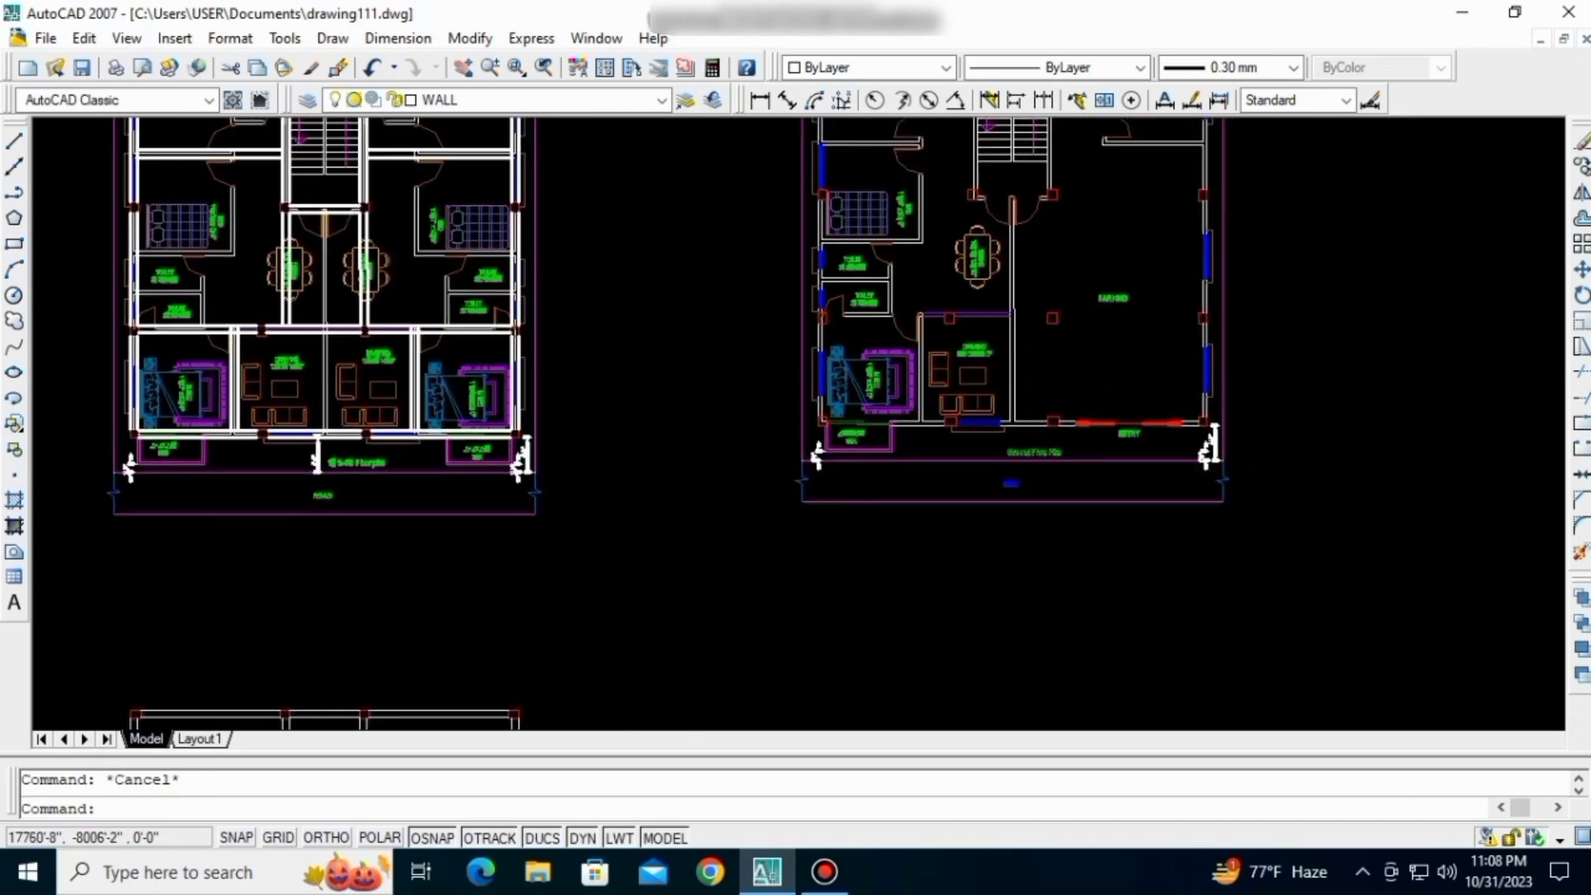
pyautogui.scroll(3, 1057, 447)
pyautogui.scroll(-6, 1002, 437)
pyautogui.moveTo(866, 434); pyautogui.dragTo(833, 475, button='middle')
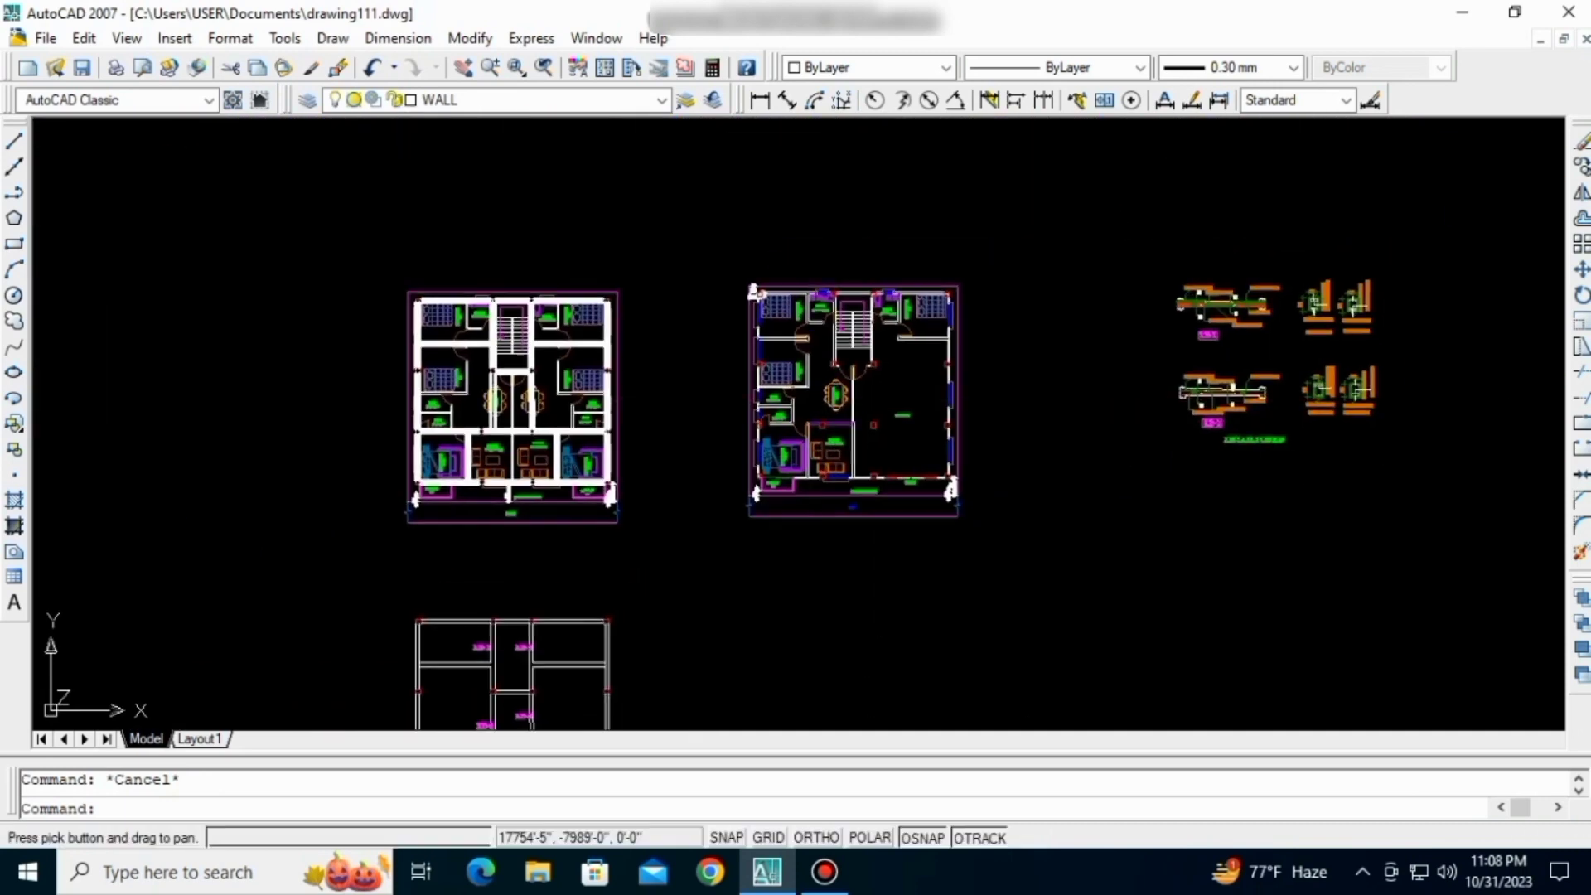
pyautogui.scroll(5, 876, 413)
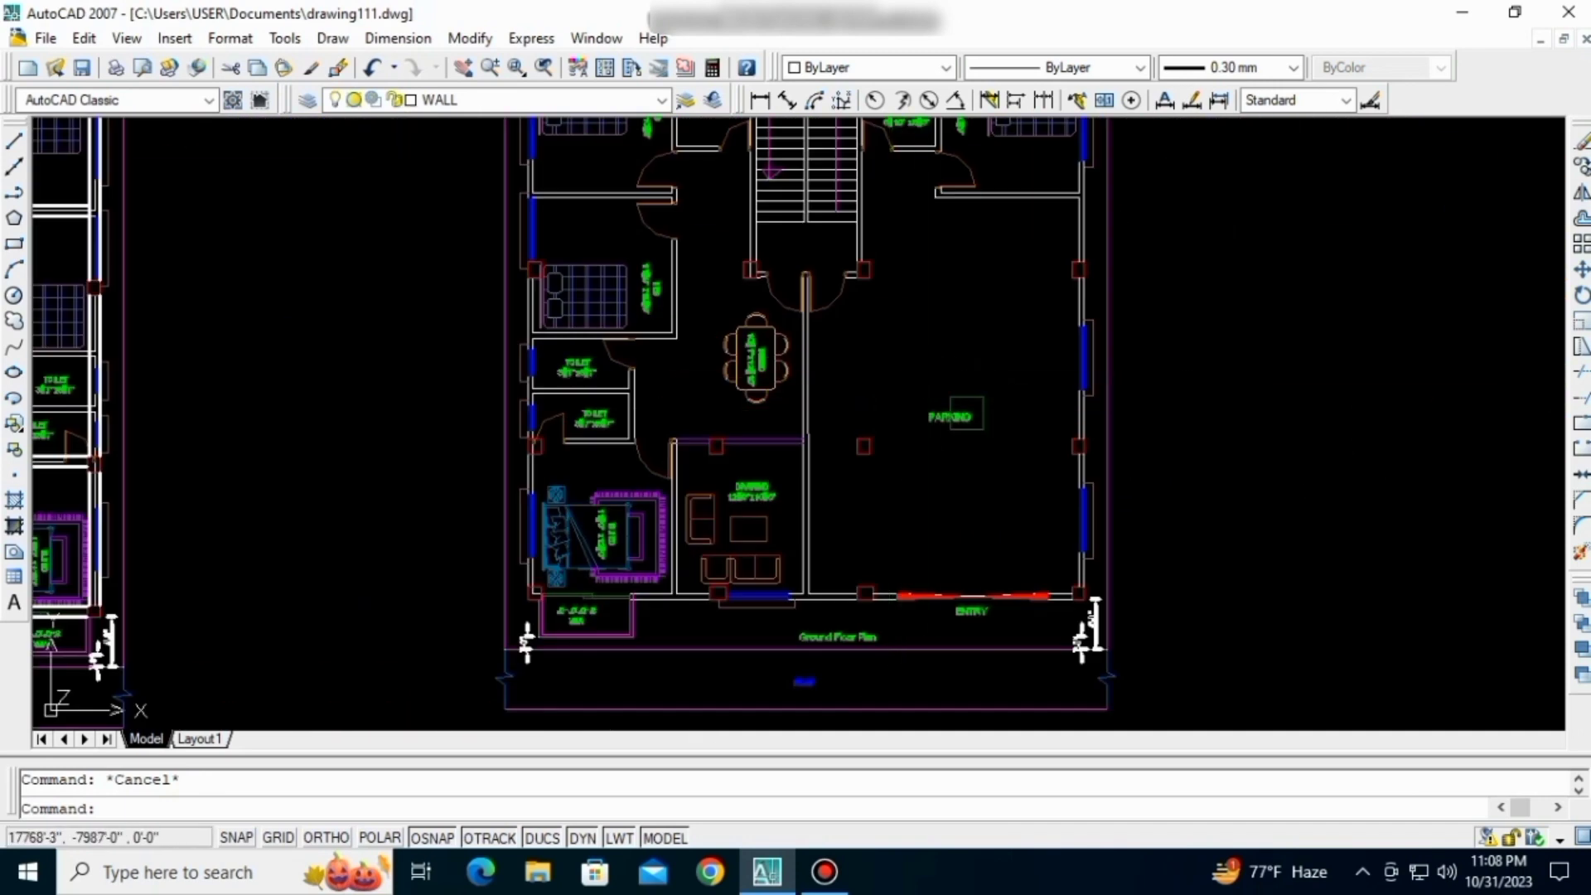
pyautogui.scroll(3, 861, 439)
pyautogui.scroll(-6, 952, 480)
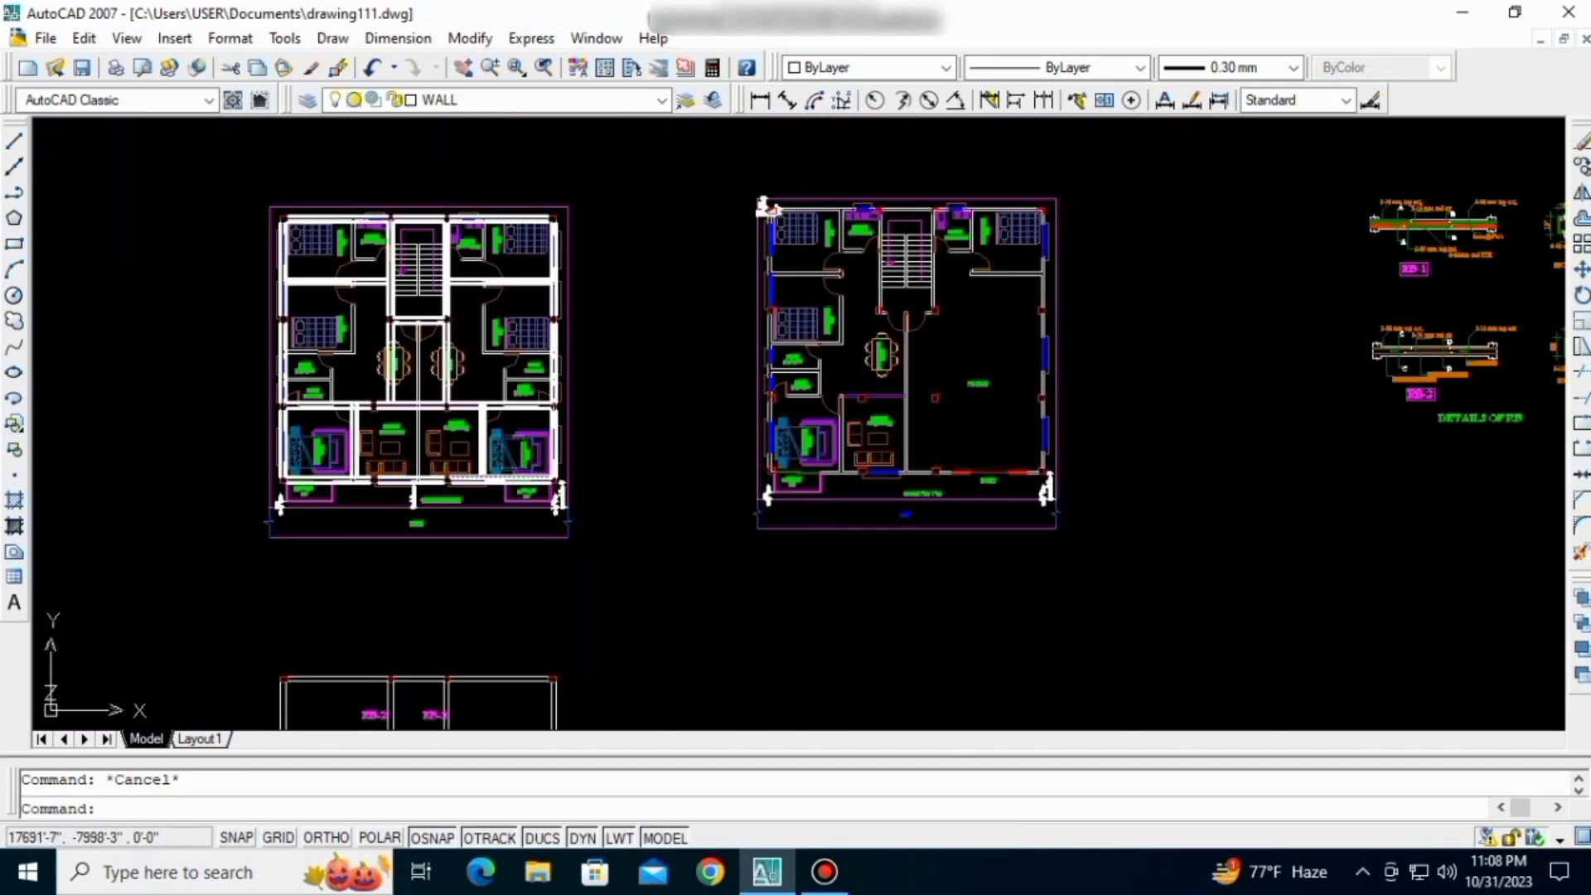
pyautogui.scroll(3, 497, 414)
pyautogui.scroll(2, 546, 394)
pyautogui.scroll(-3, 554, 411)
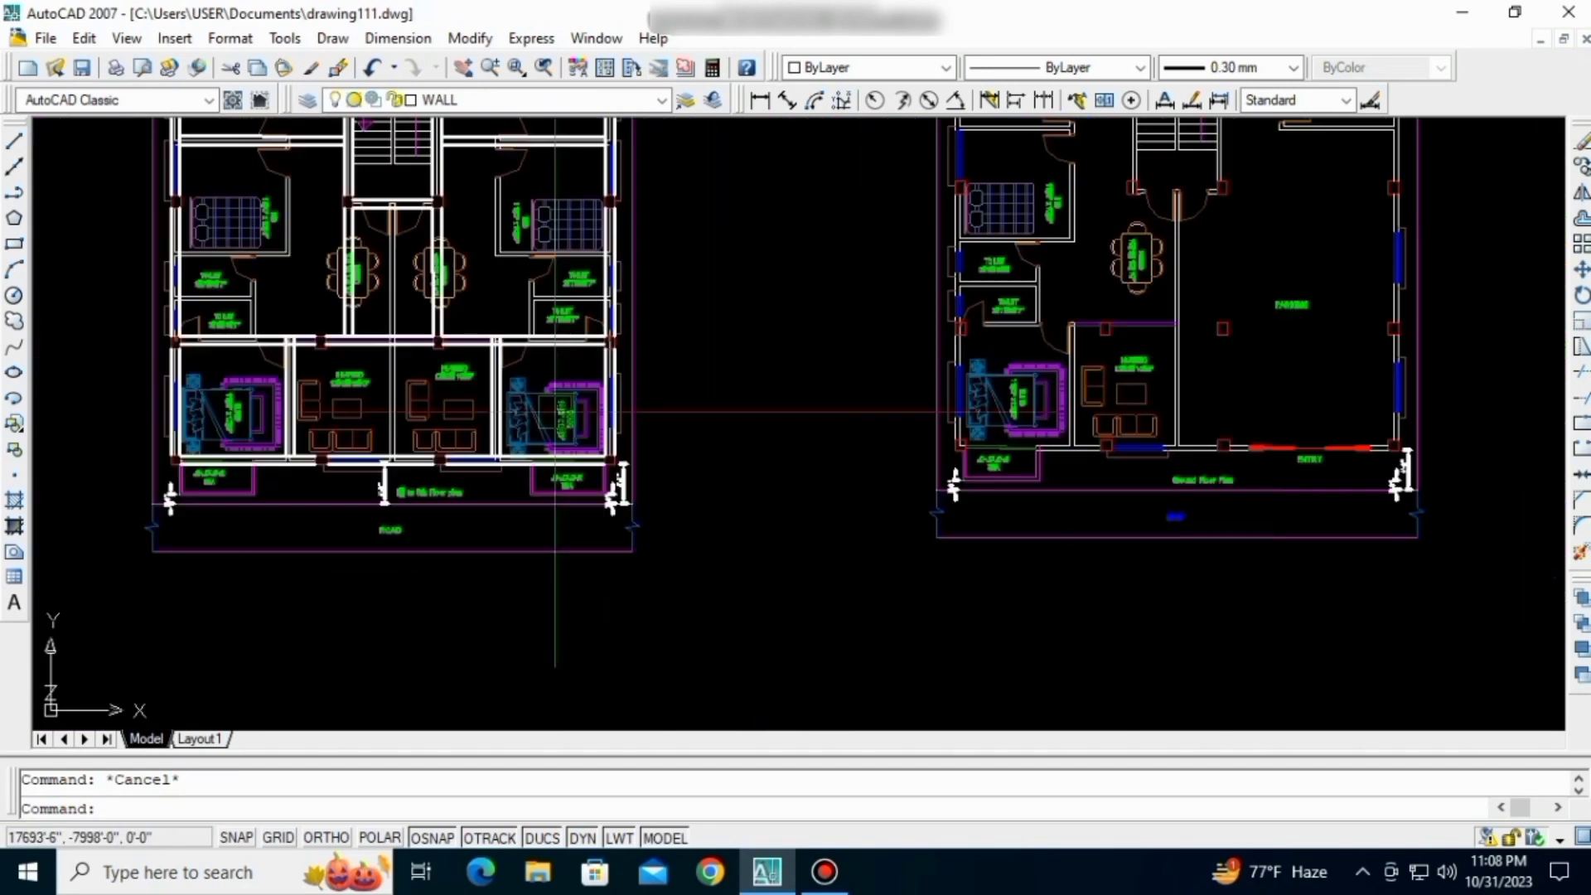
pyautogui.moveTo(1149, 410); pyautogui.dragTo(817, 439, button='middle')
pyautogui.scroll(-1, 863, 387)
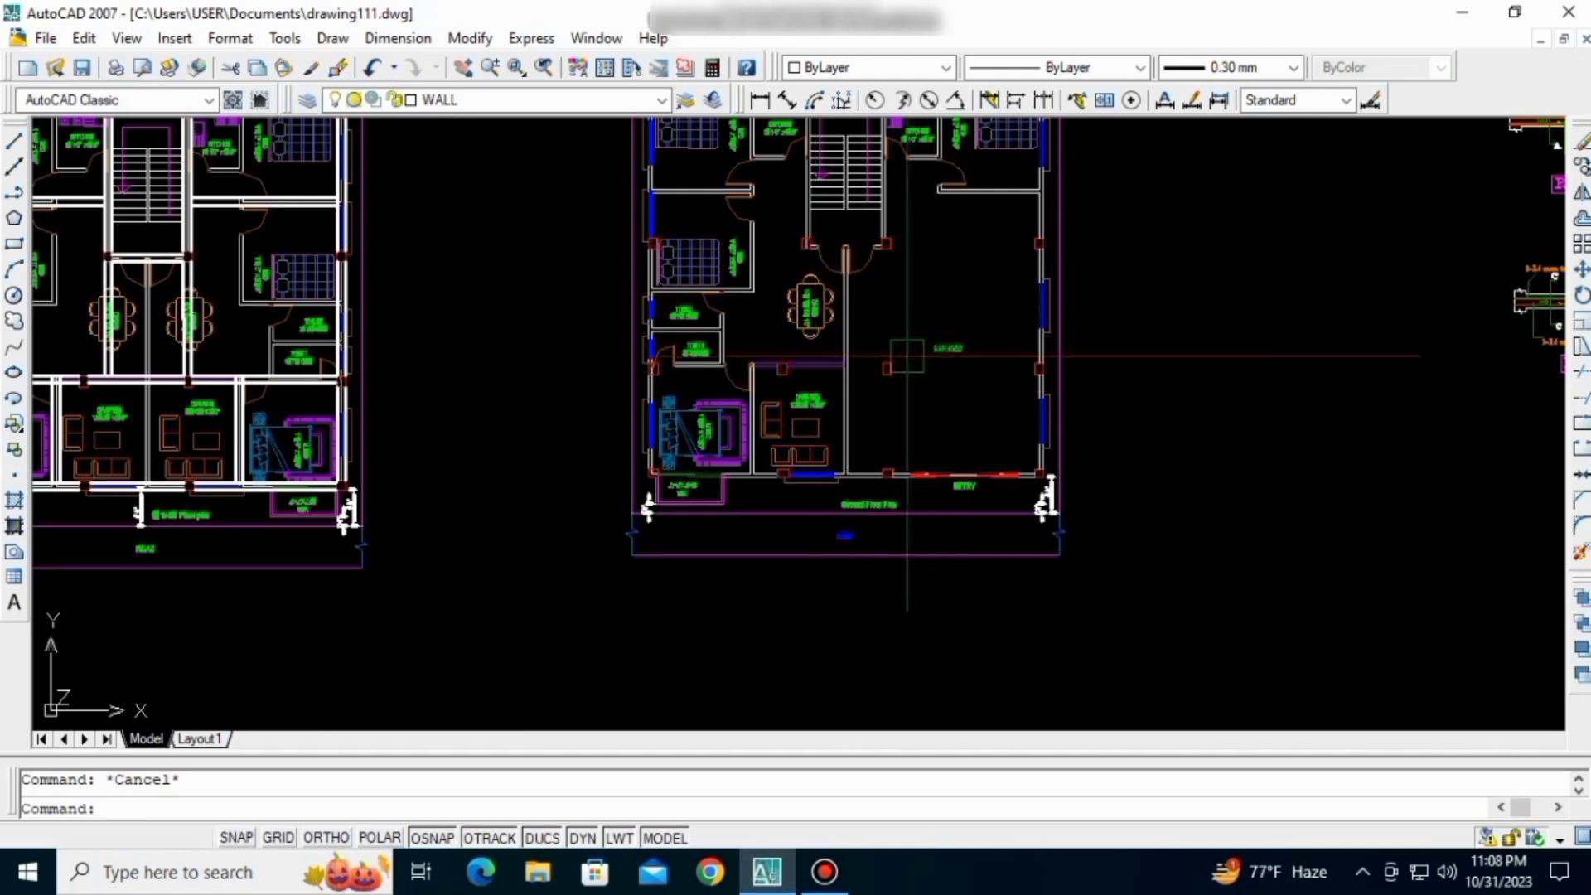
pyautogui.scroll(-4, 895, 394)
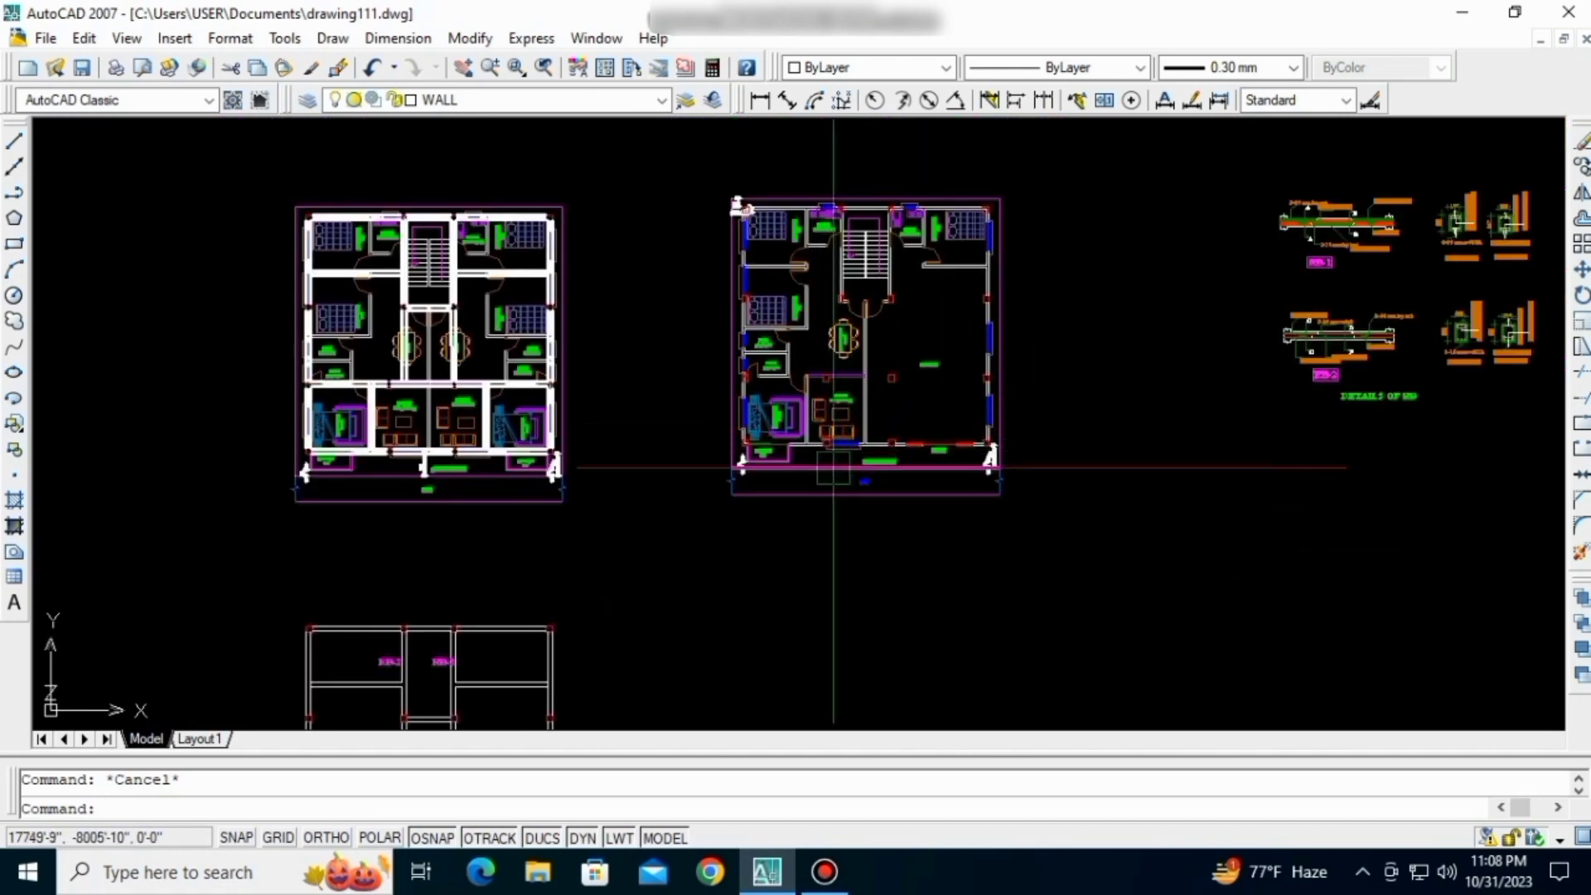
# - Examine the front beams, master bedroom and title area of the 1st to 5th floor plan
pyautogui.scroll(2, 928, 395)
pyautogui.scroll(-4, 910, 395)
pyautogui.scroll(3, 909, 414)
pyautogui.moveTo(653, 572); pyautogui.dragTo(671, 473, button='middle')
pyautogui.moveTo(526, 610); pyautogui.dragTo(539, 466, button='middle')
pyautogui.scroll(3, 466, 625)
pyautogui.scroll(-4, 587, 494)
pyautogui.moveTo(824, 355); pyautogui.dragTo(568, 444, button='middle')
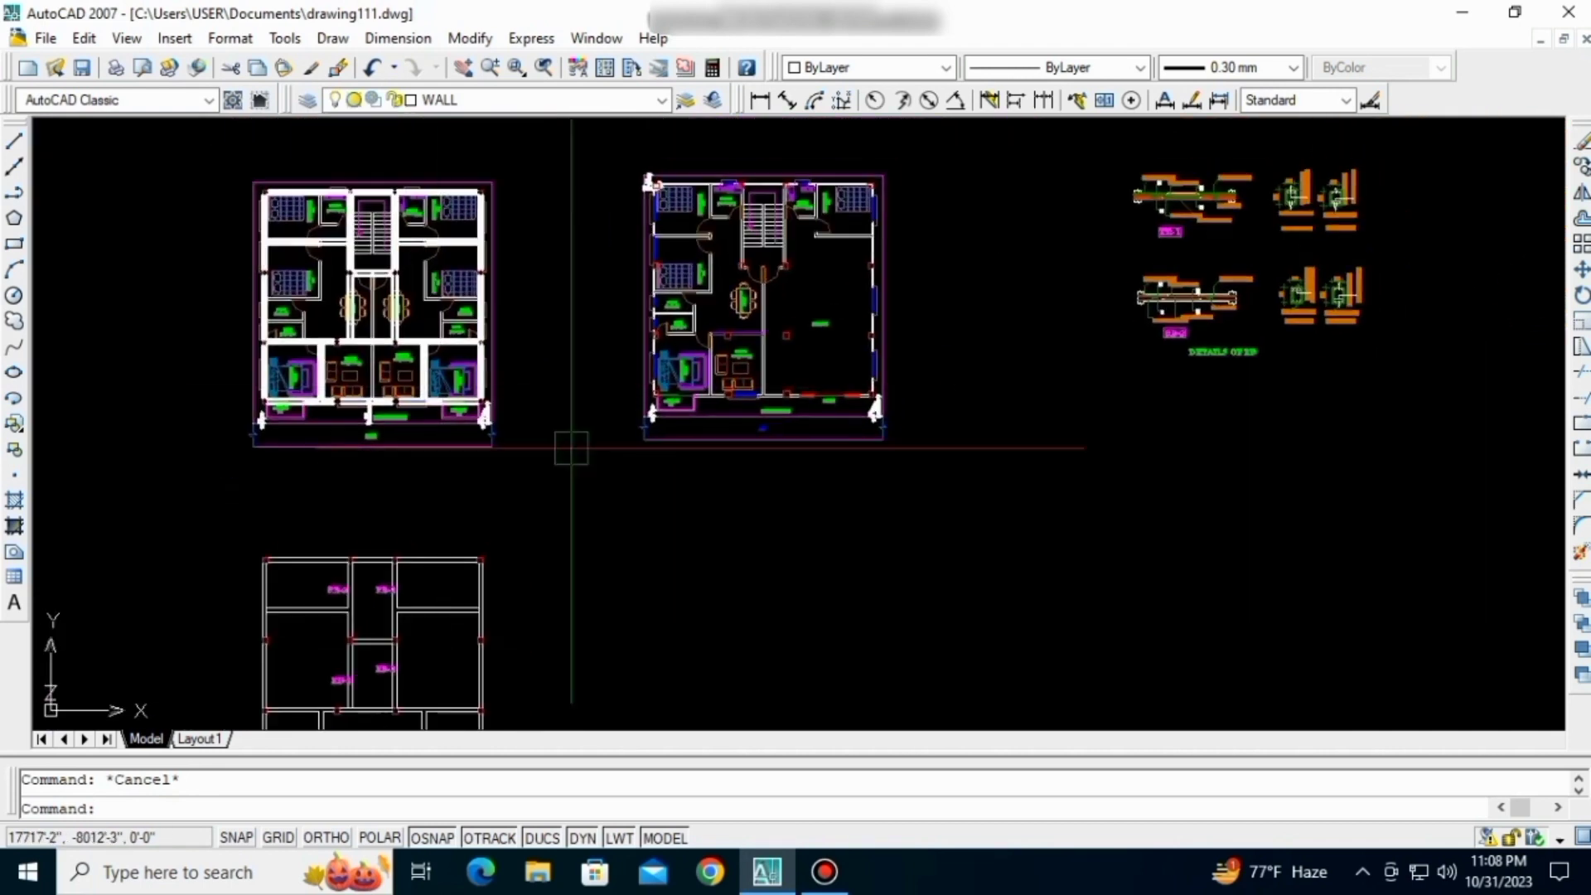
pyautogui.scroll(3, 488, 338)
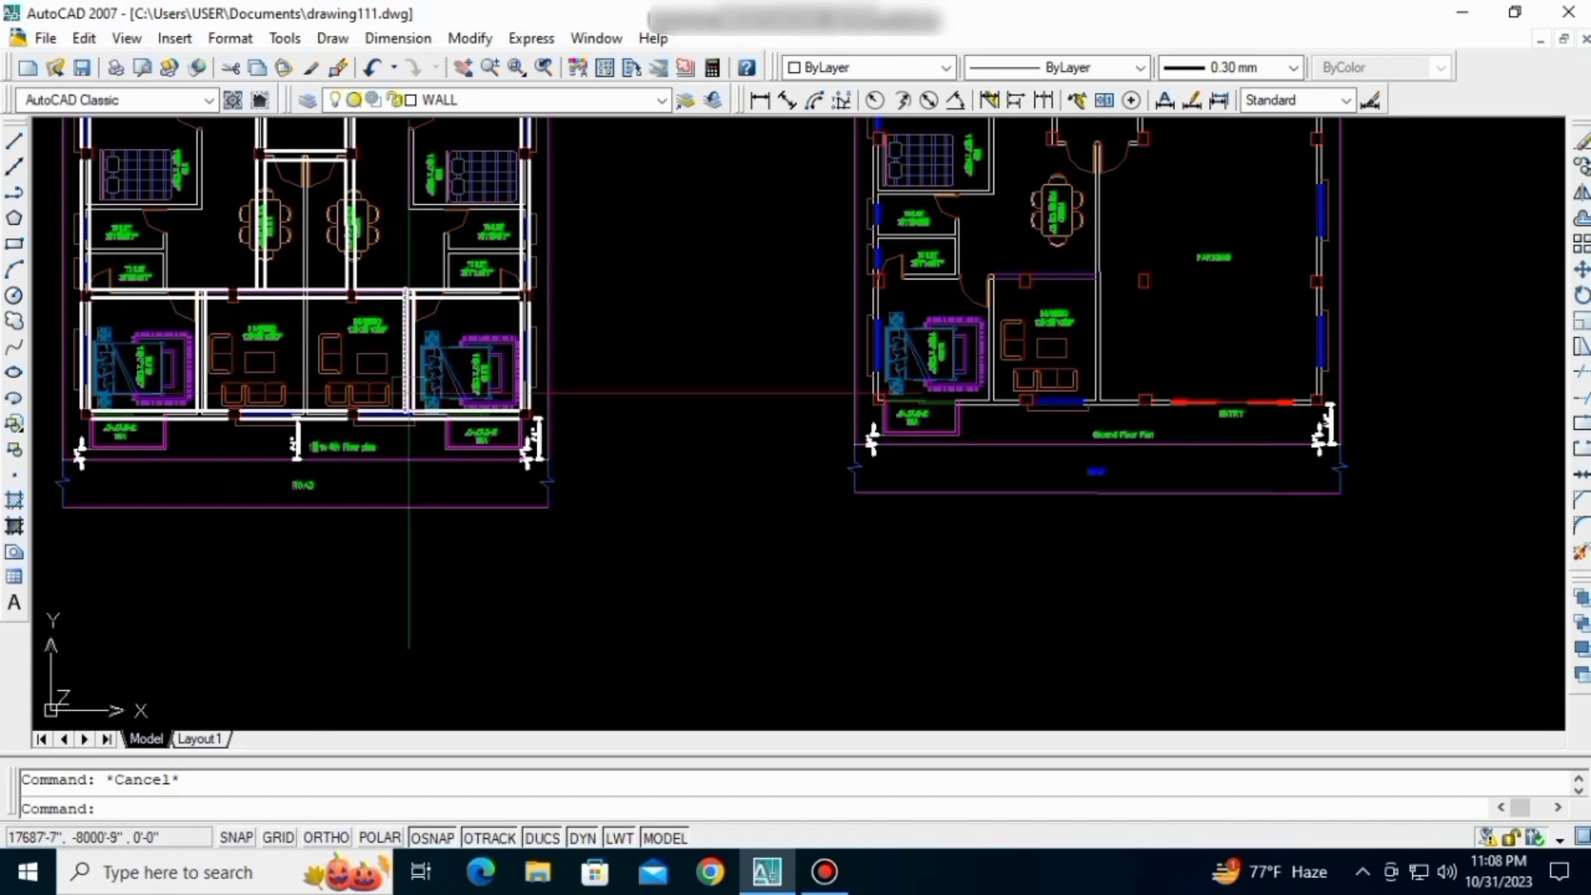
pyautogui.scroll(3, 422, 421)
pyautogui.moveTo(330, 162); pyautogui.dragTo(346, 288, button='middle')
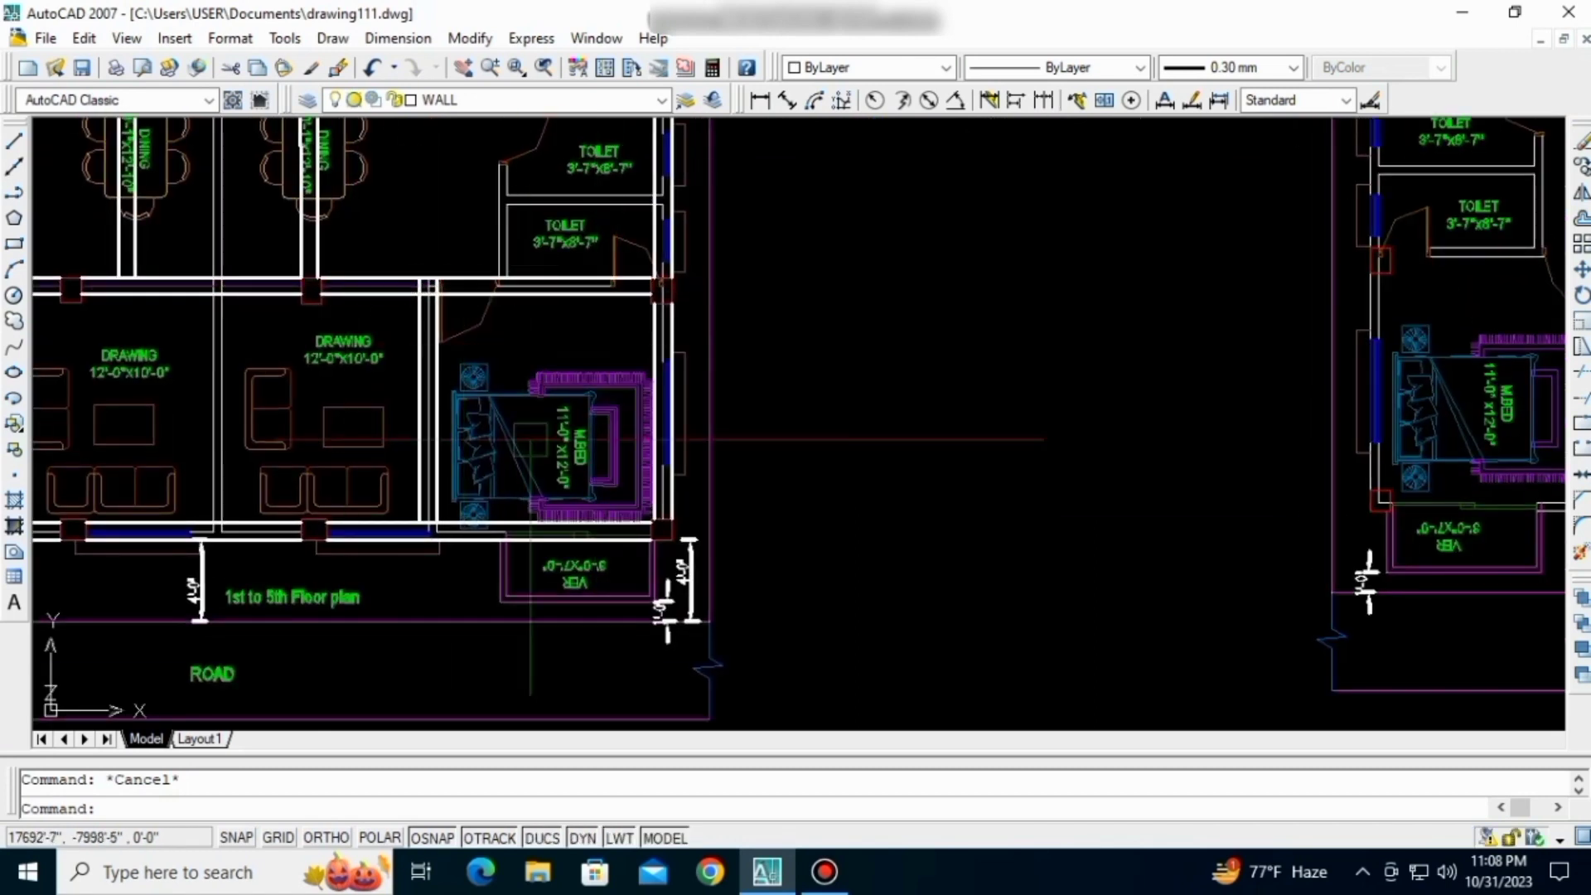
# - Examine the ground floor plan's columns around the drawing room, the parking area and the entry
pyautogui.scroll(-3, 597, 447)
pyautogui.scroll(-1, 643, 497)
pyautogui.scroll(-3, 600, 502)
pyautogui.moveTo(1049, 455)
pyautogui.mouseDown(button='middle')
pyautogui.moveTo(876, 458)
pyautogui.moveTo(969, 424)
pyautogui.moveTo(980, 399)
pyautogui.mouseUp(button='middle')
pyautogui.scroll(2, 866, 471)
pyautogui.scroll(2, 1019, 427)
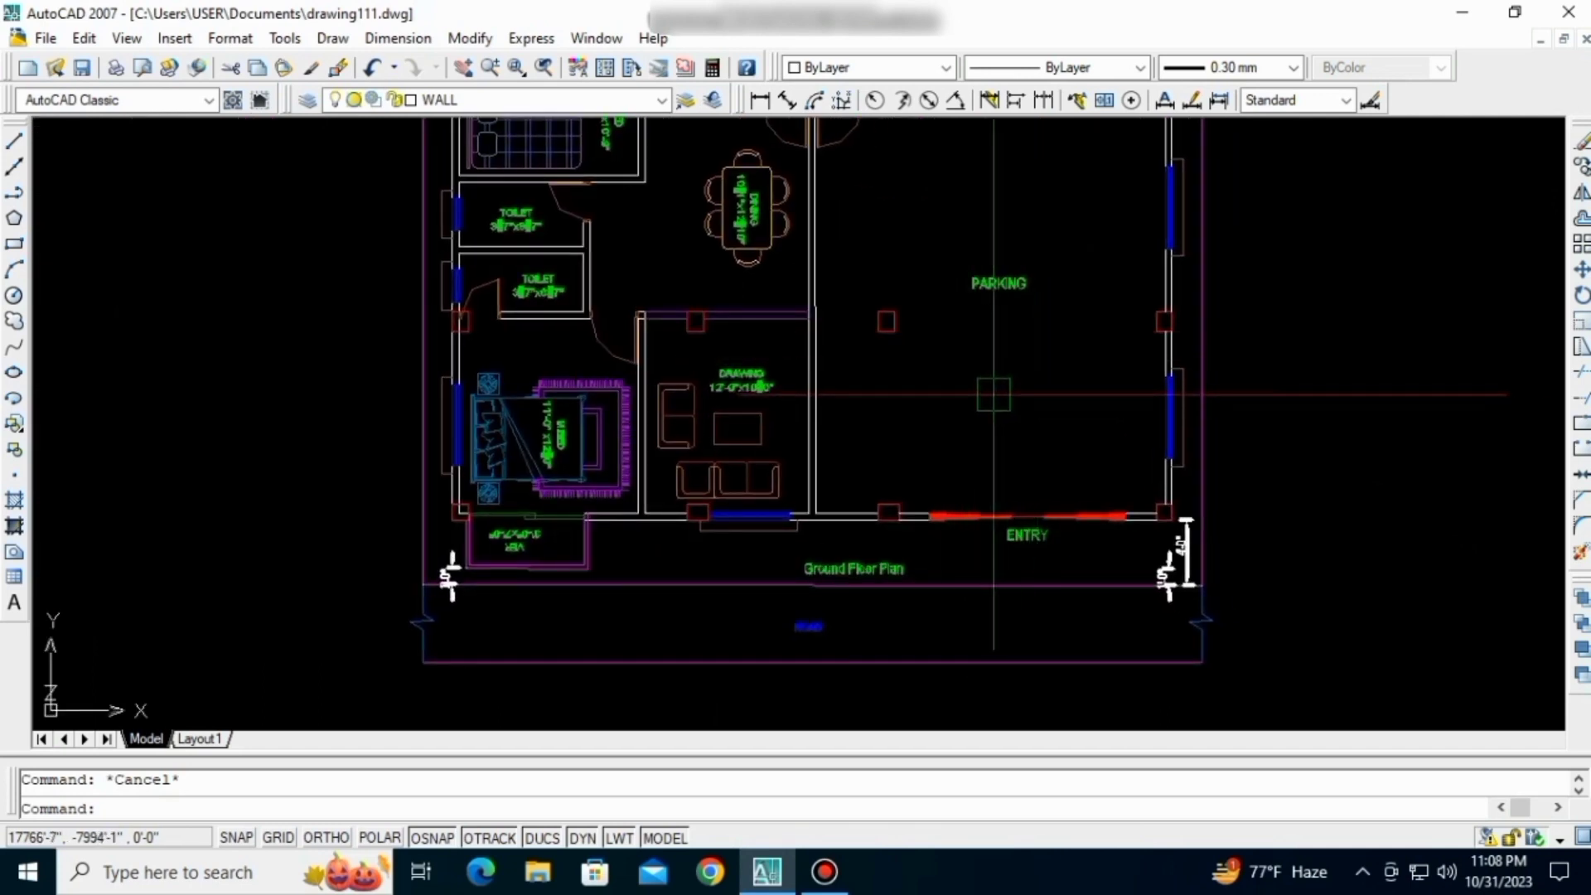
pyautogui.scroll(2, 957, 364)
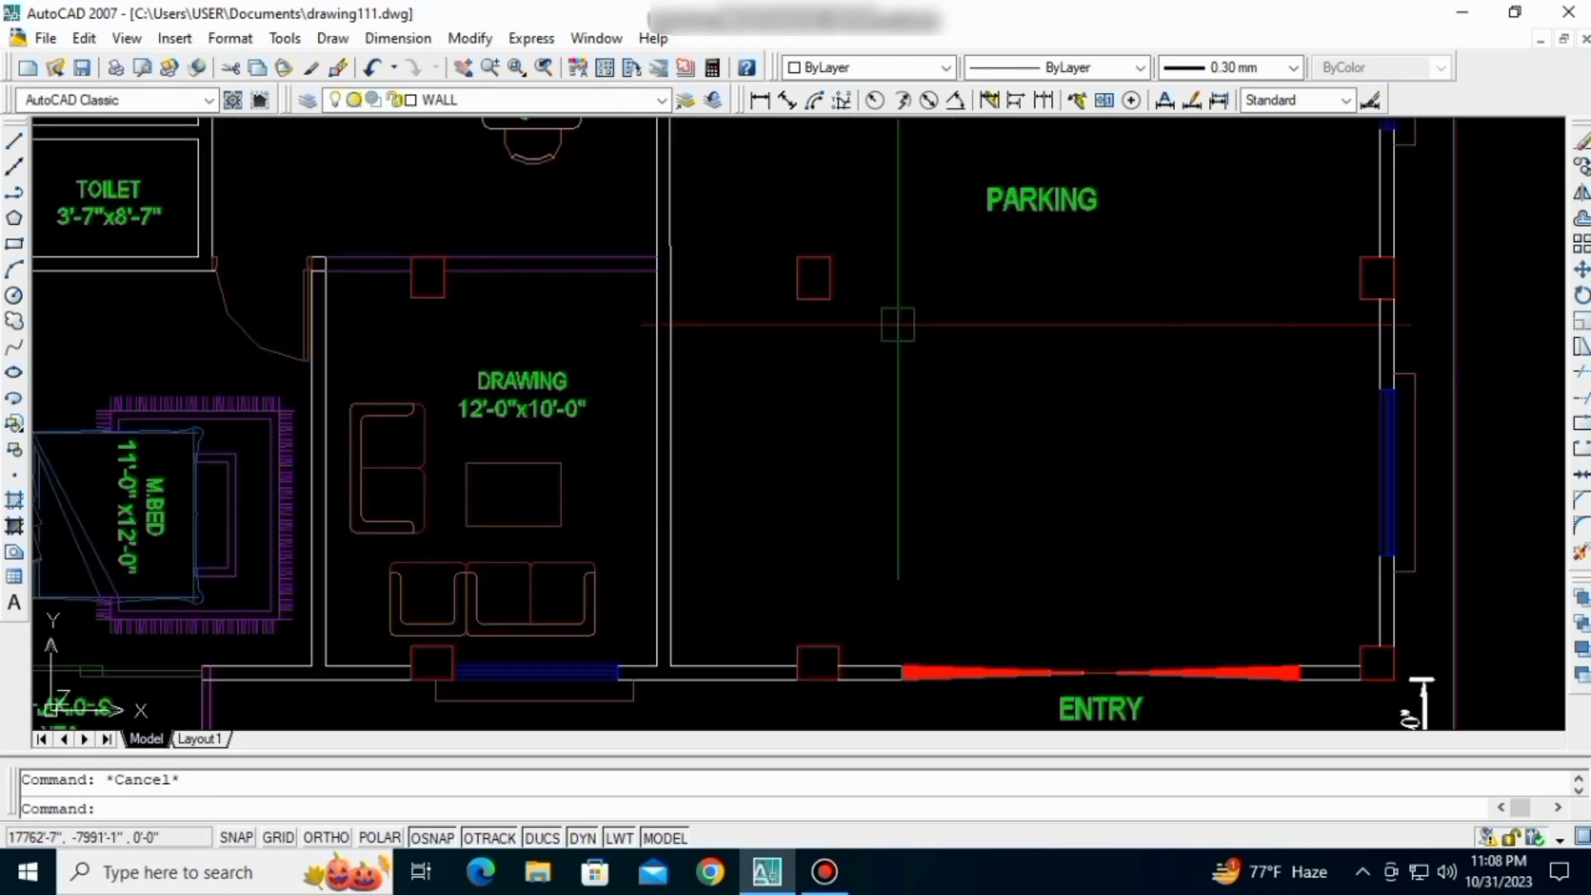
pyautogui.scroll(-2, 924, 366)
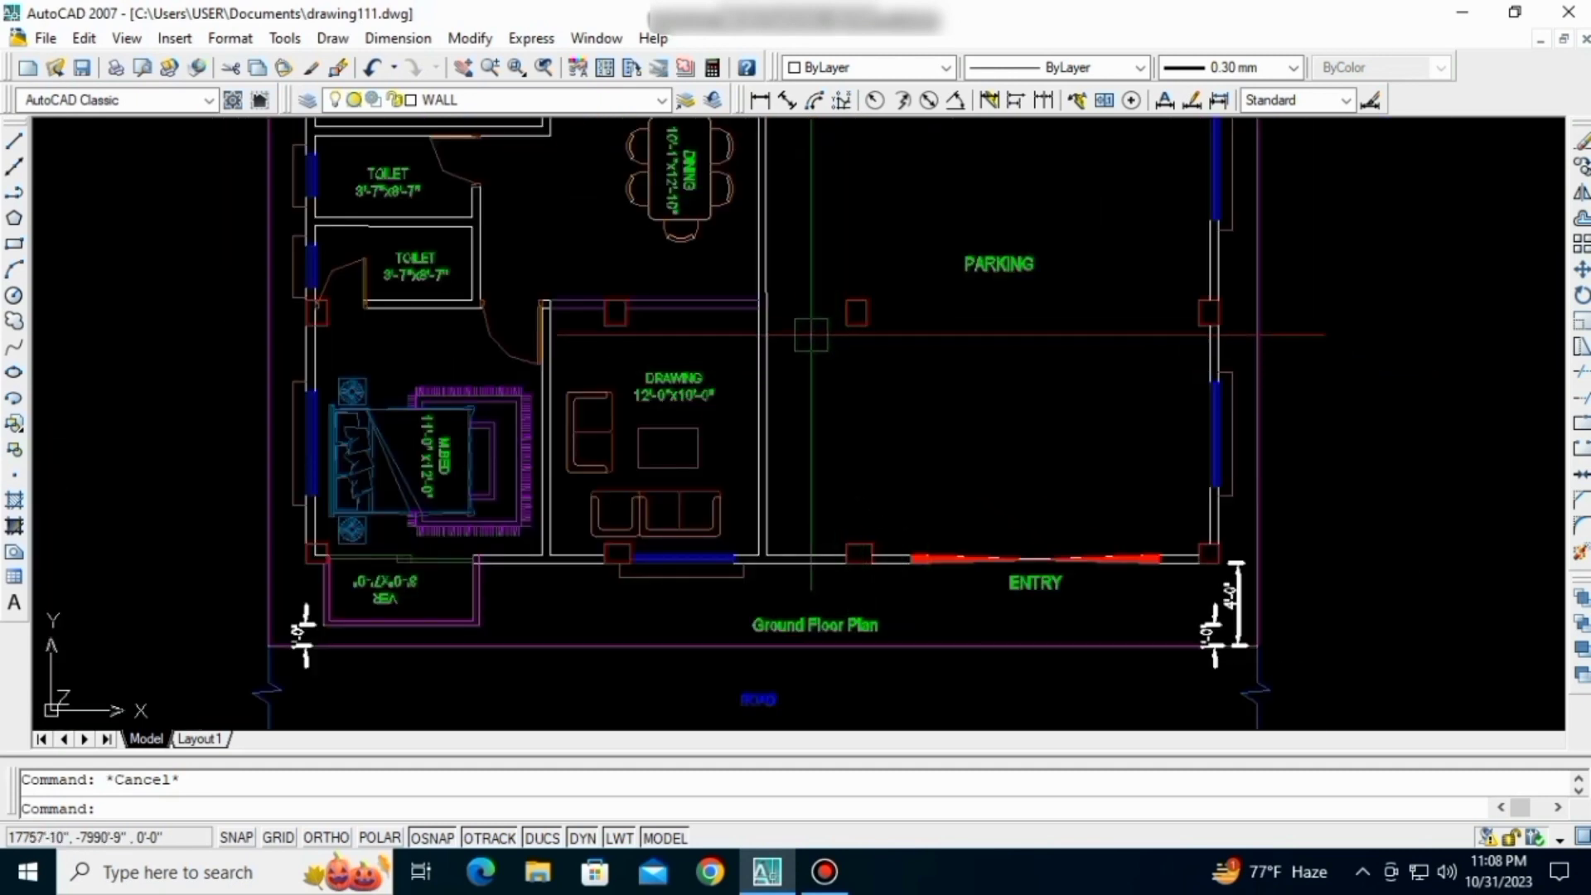
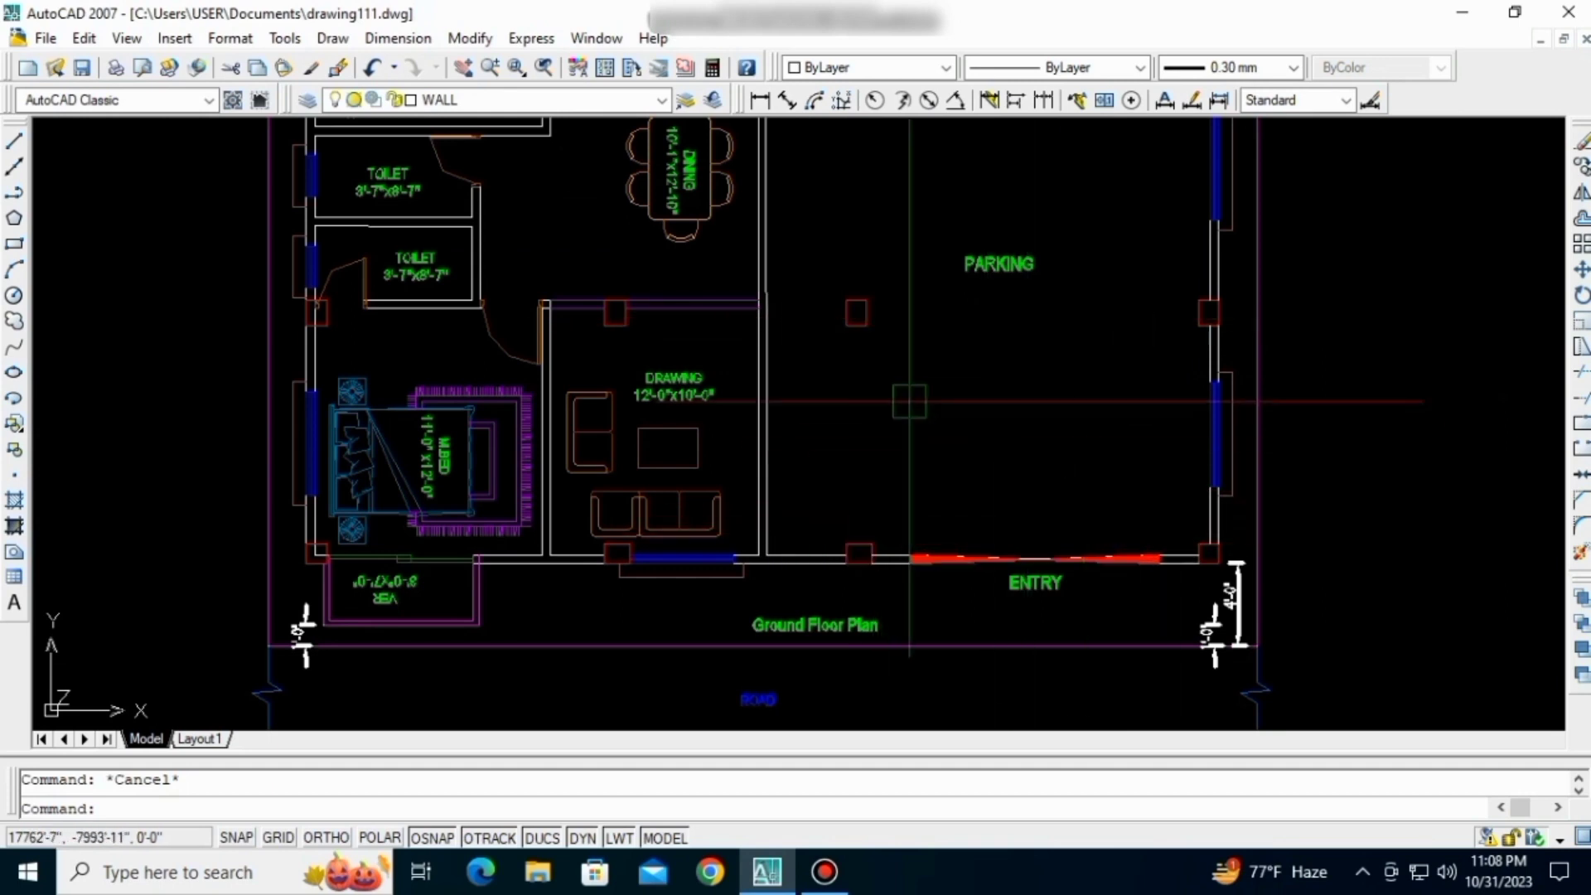
pyautogui.moveTo(909, 401); pyautogui.dragTo(907, 484, button='middle')
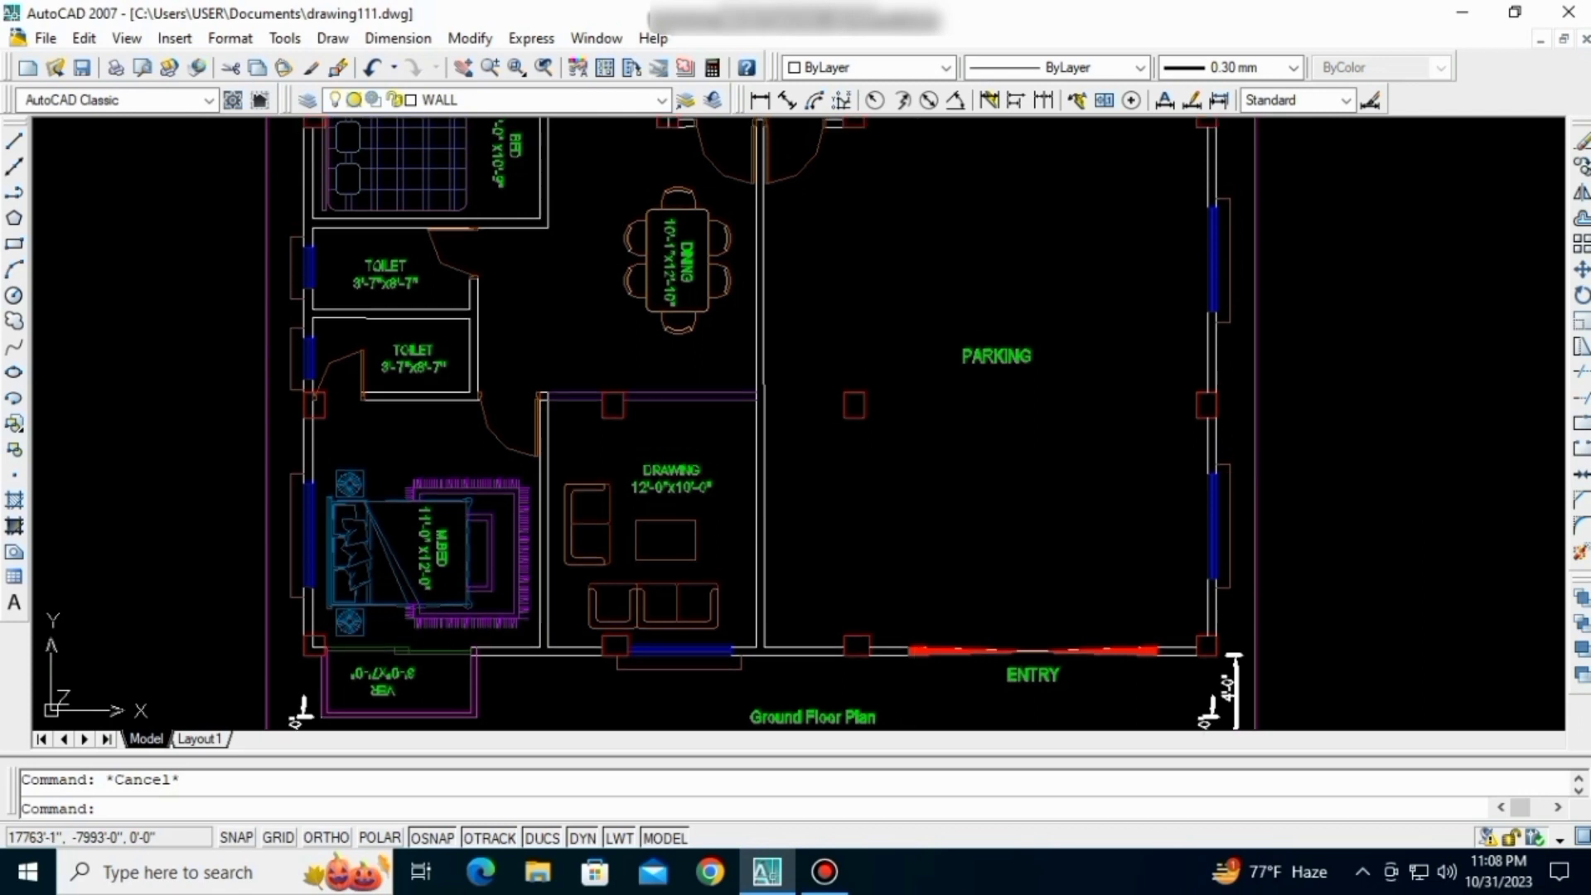
# - Review the open parking area and its free-standing column against the rest of the ground floor plan and the upper floor plan
pyautogui.scroll(-2, 920, 480)
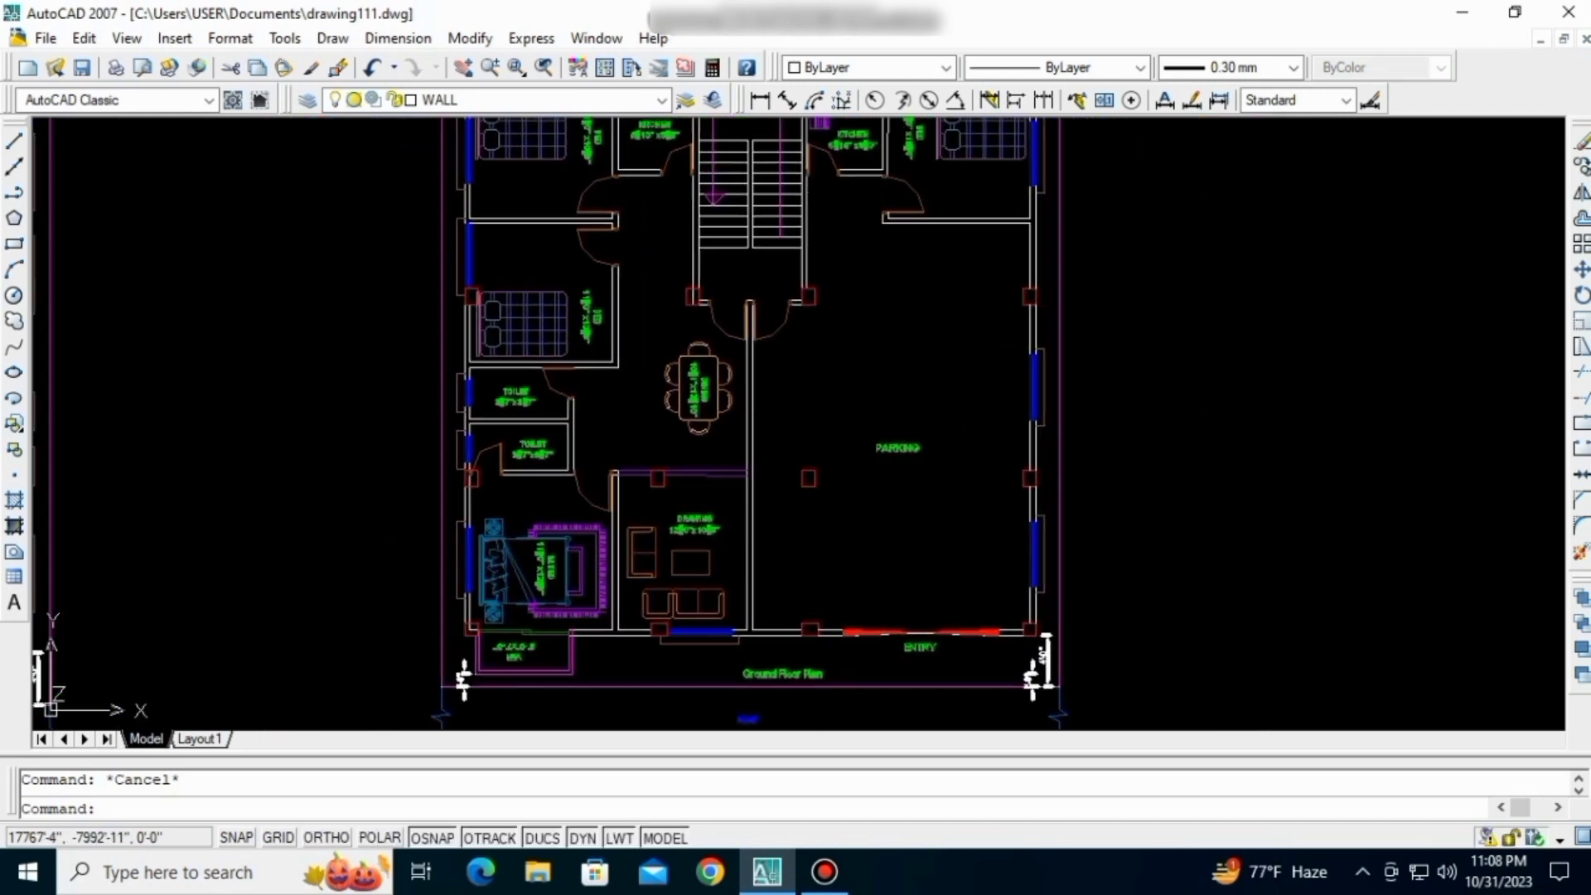
pyautogui.scroll(2, 1102, 497)
pyautogui.scroll(-3, 832, 420)
pyautogui.scroll(2, 729, 405)
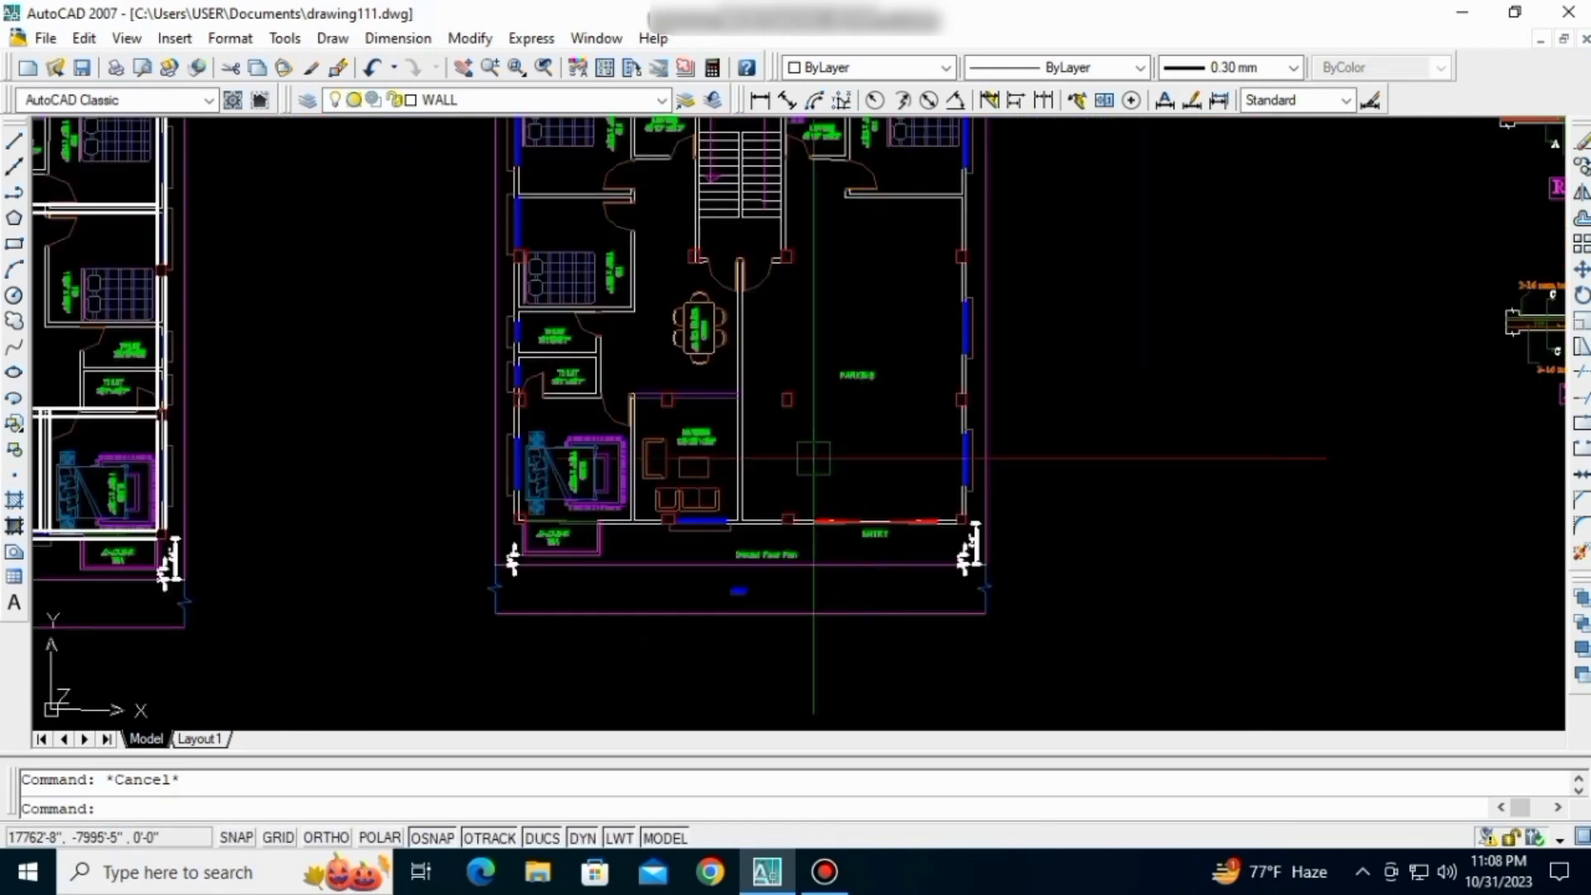
pyautogui.scroll(1, 720, 401)
pyautogui.scroll(-2, 828, 427)
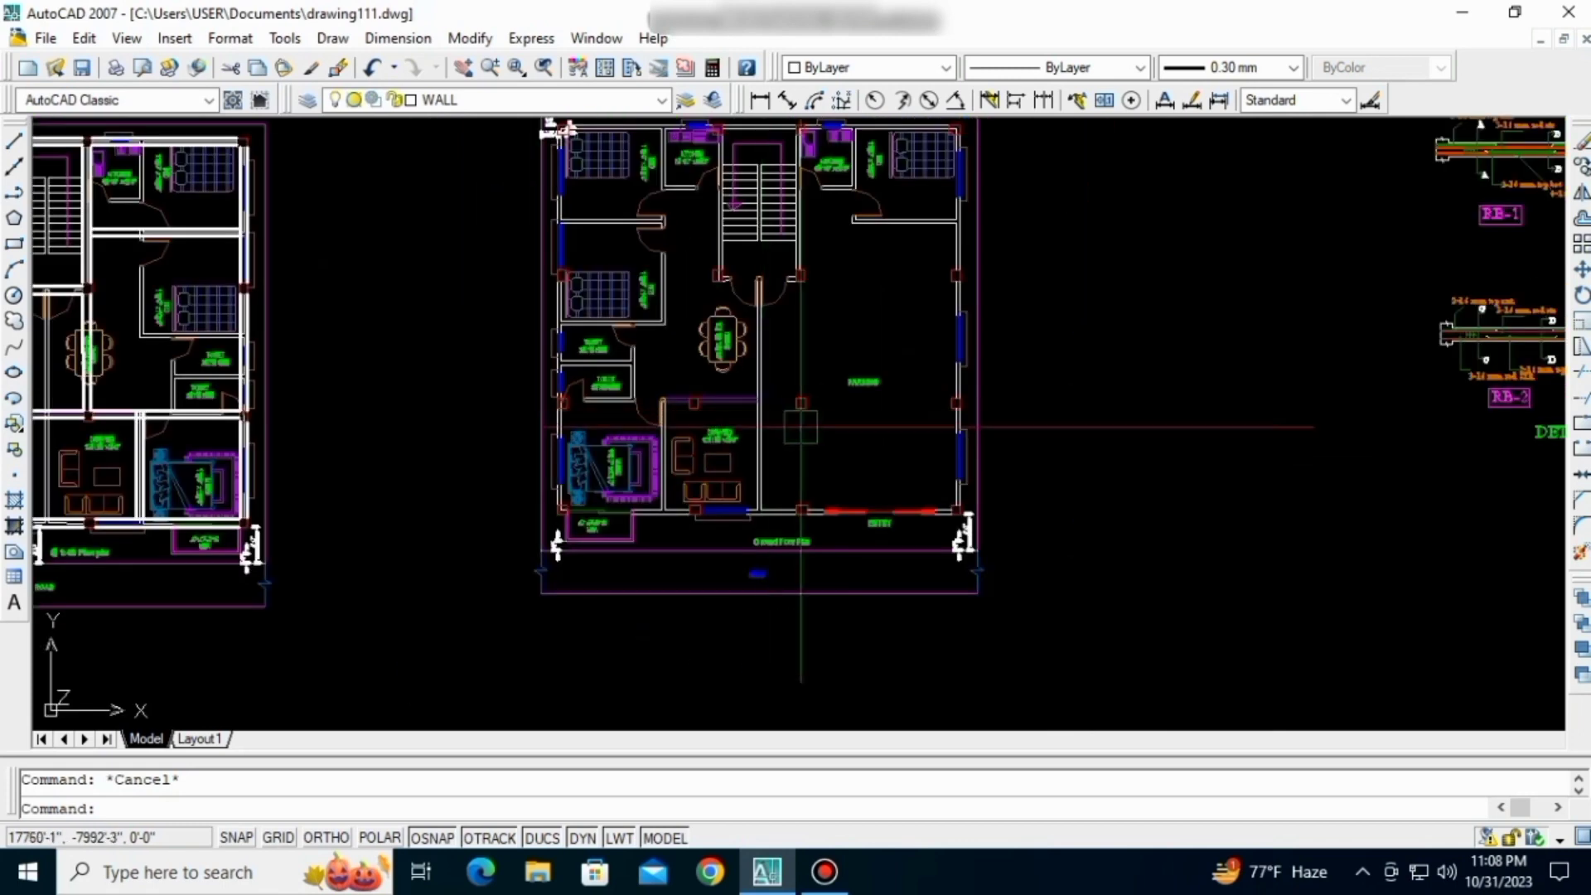
pyautogui.scroll(2, 663, 398)
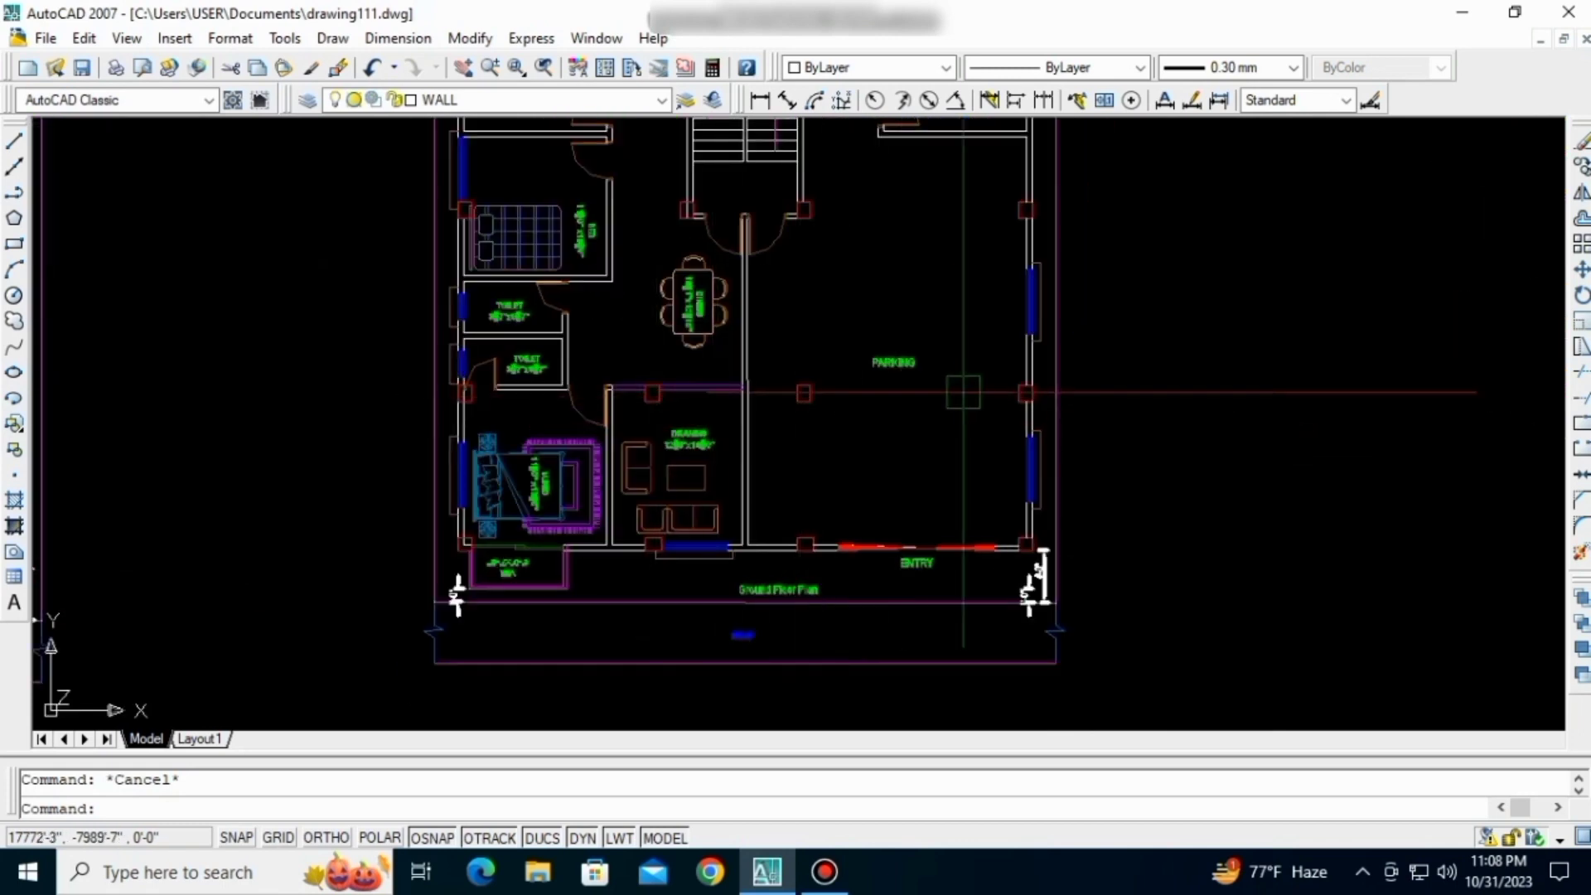
pyautogui.scroll(-3, 893, 420)
pyautogui.scroll(2, 496, 433)
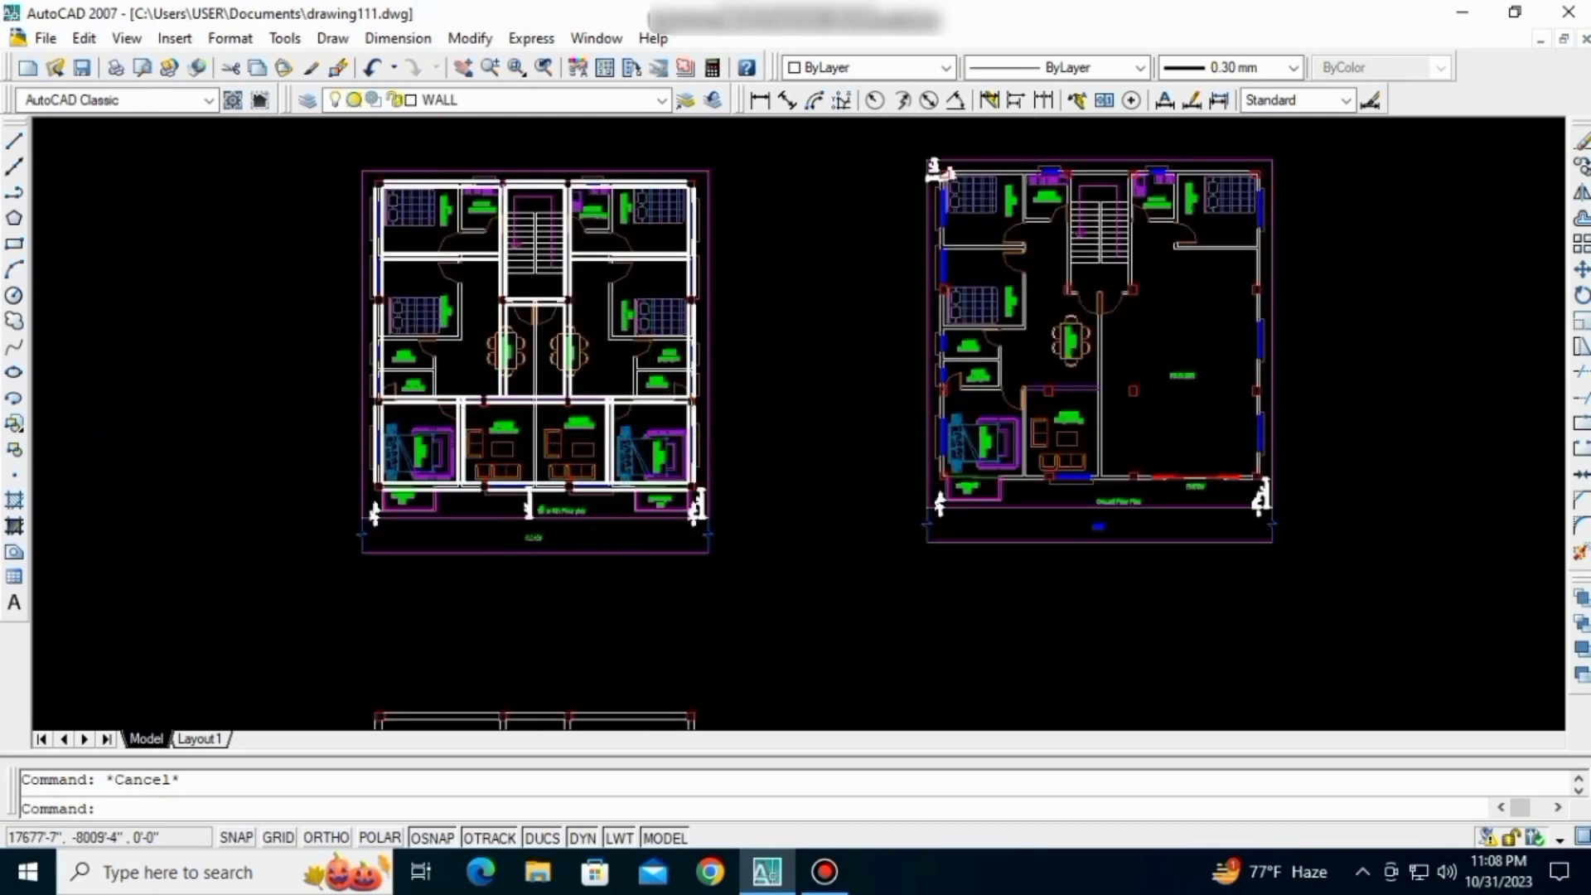
pyautogui.scroll(3, 538, 530)
pyautogui.scroll(-4, 582, 500)
pyautogui.moveTo(1061, 482); pyautogui.dragTo(820, 498, button='middle')
pyautogui.scroll(3, 822, 499)
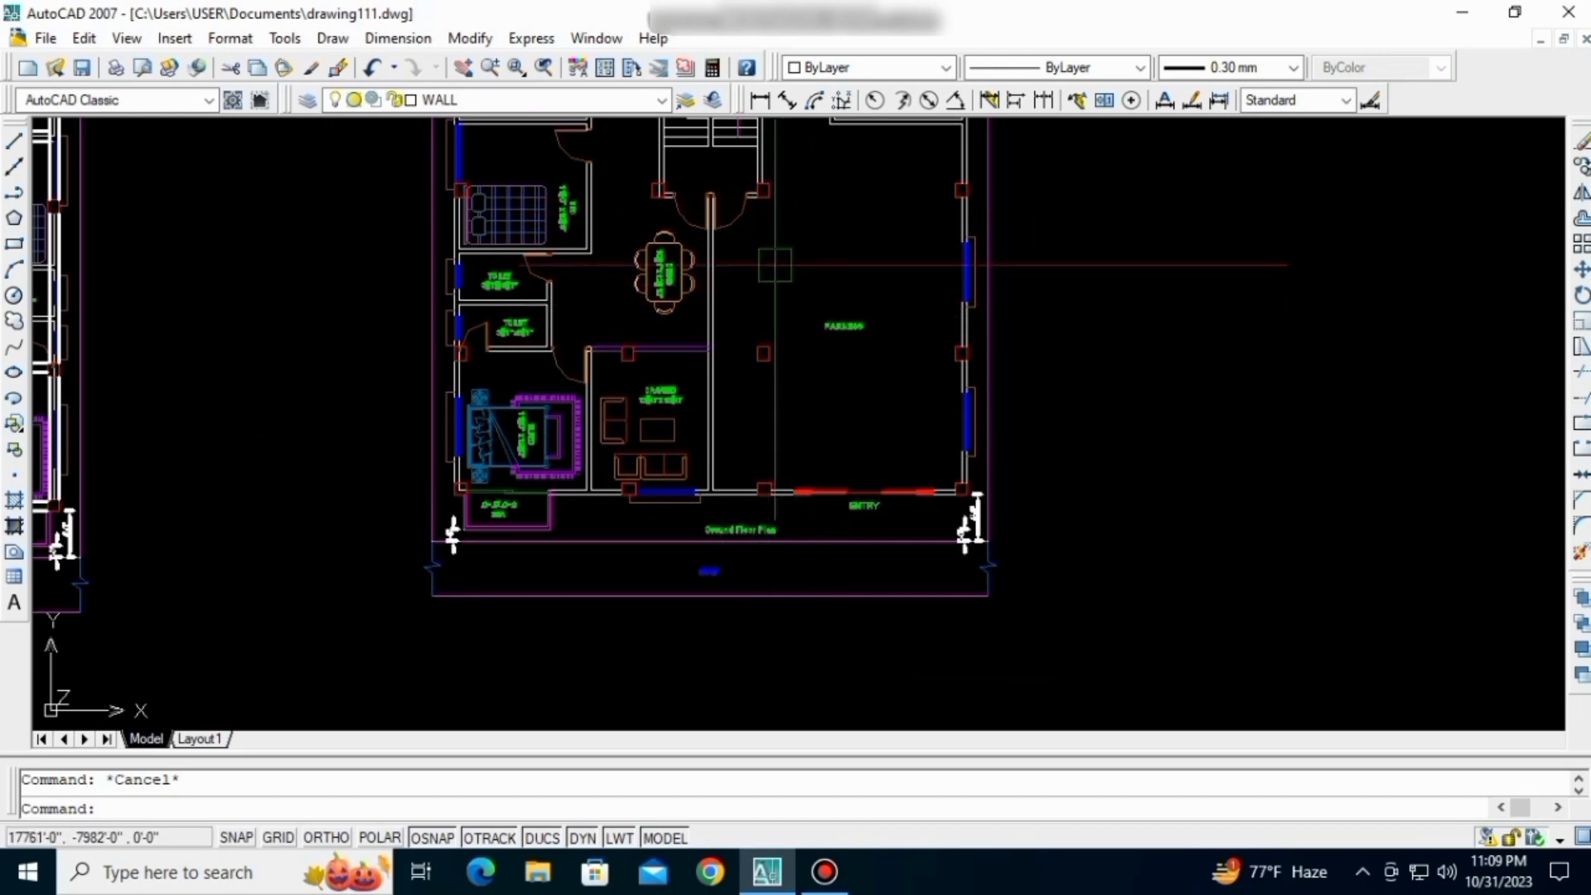
pyautogui.scroll(-4, 771, 389)
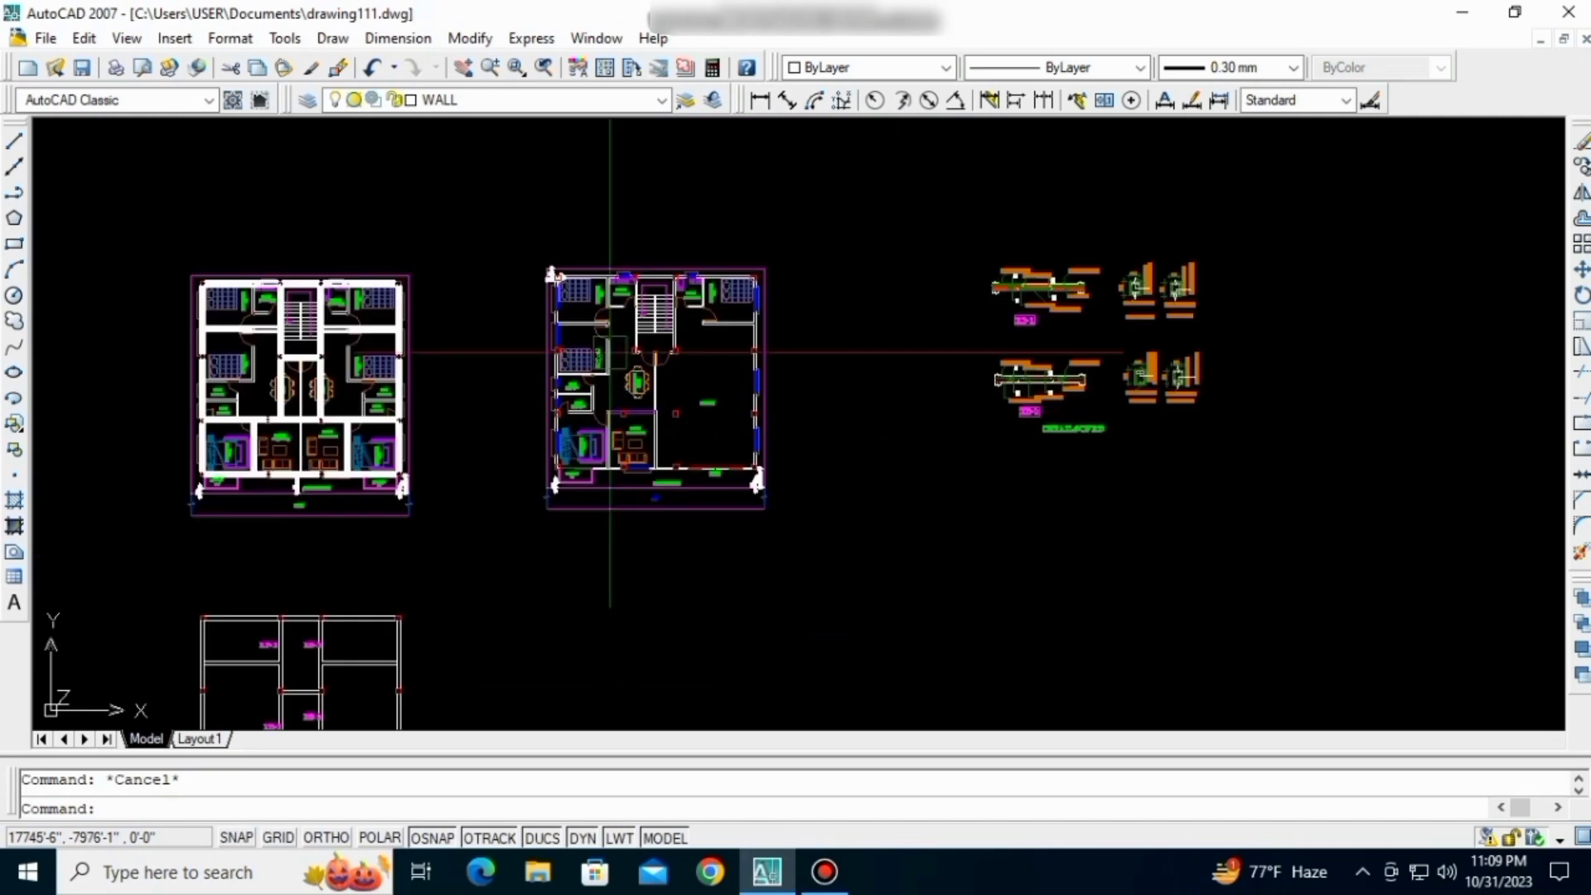
# - Examine the beams crossing the dining, drawing and bedroom areas of the 1st to 5th floor plan
pyautogui.scroll(2, 618, 397)
pyautogui.scroll(2, 228, 362)
pyautogui.moveTo(228, 362); pyautogui.dragTo(468, 399, button='middle')
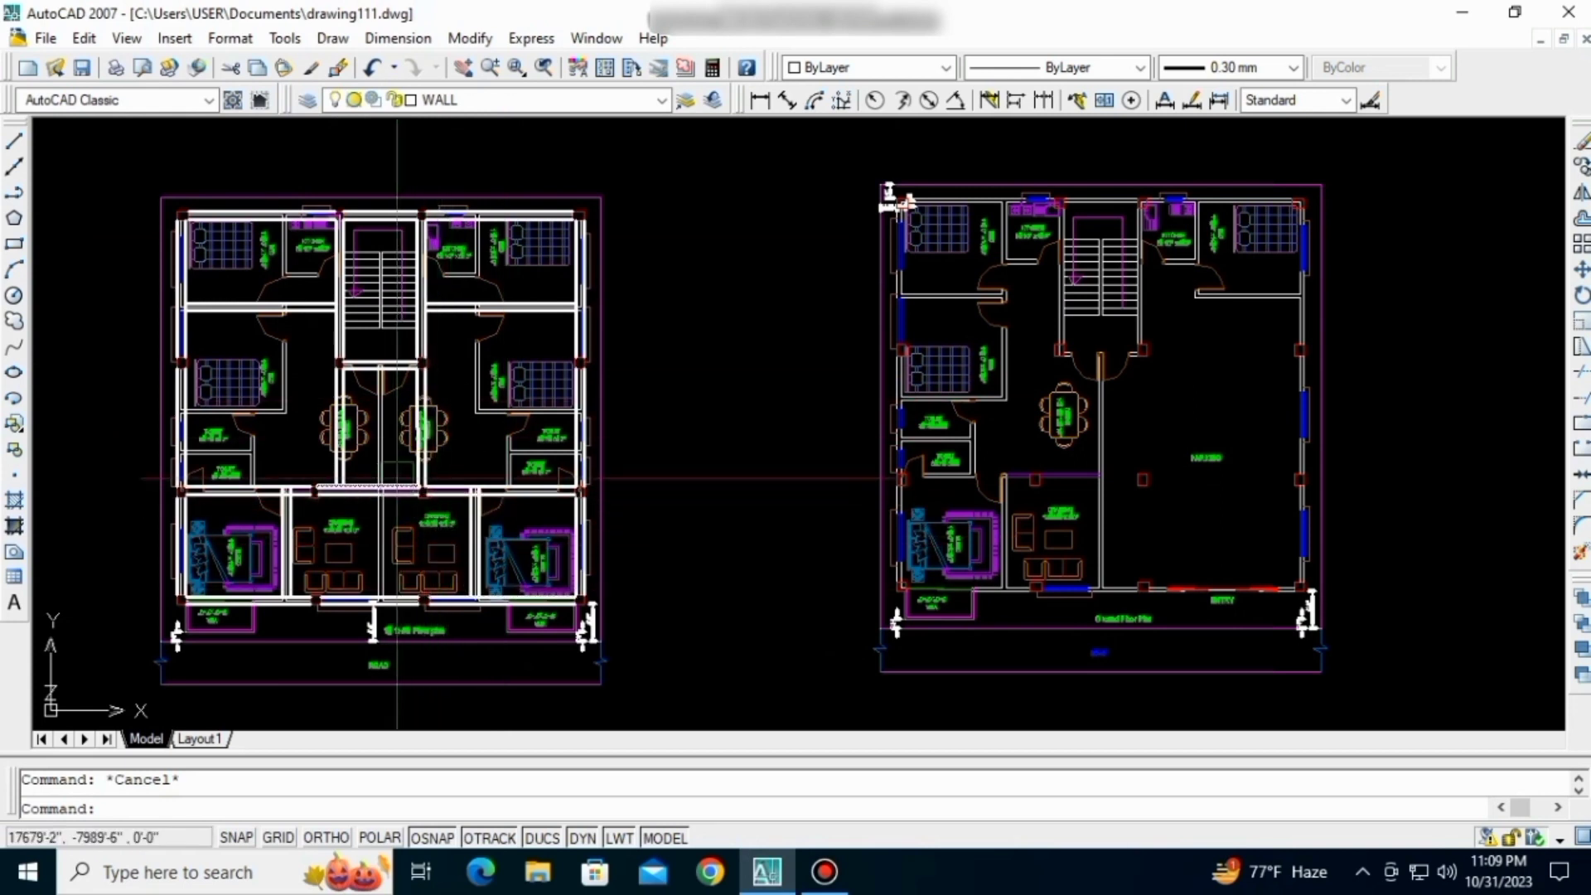
pyautogui.scroll(3, 395, 485)
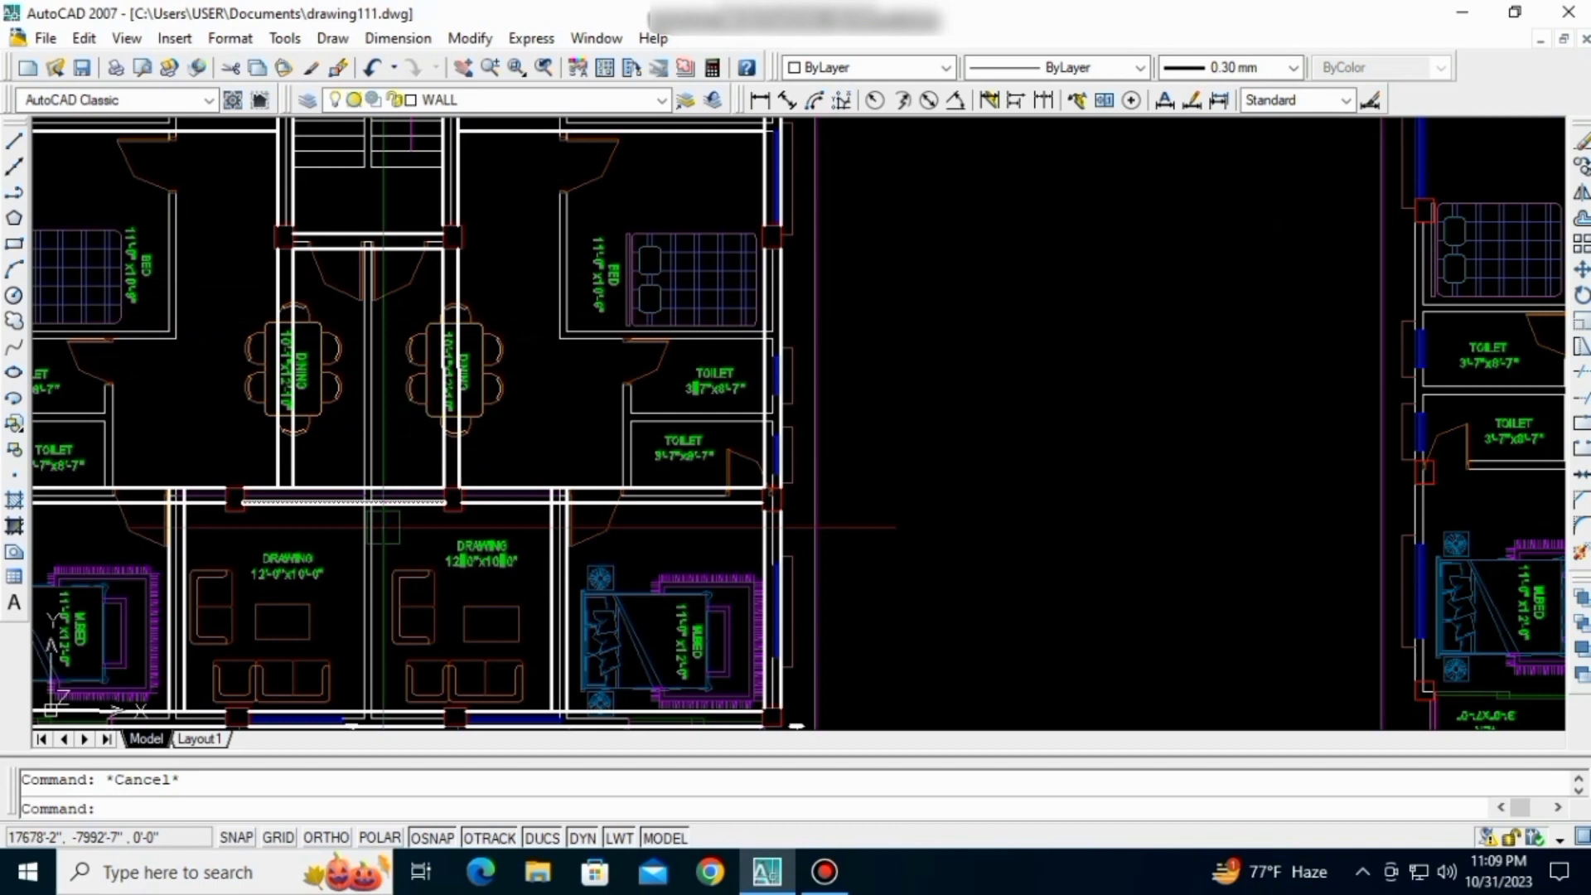
pyautogui.scroll(-1, 389, 601)
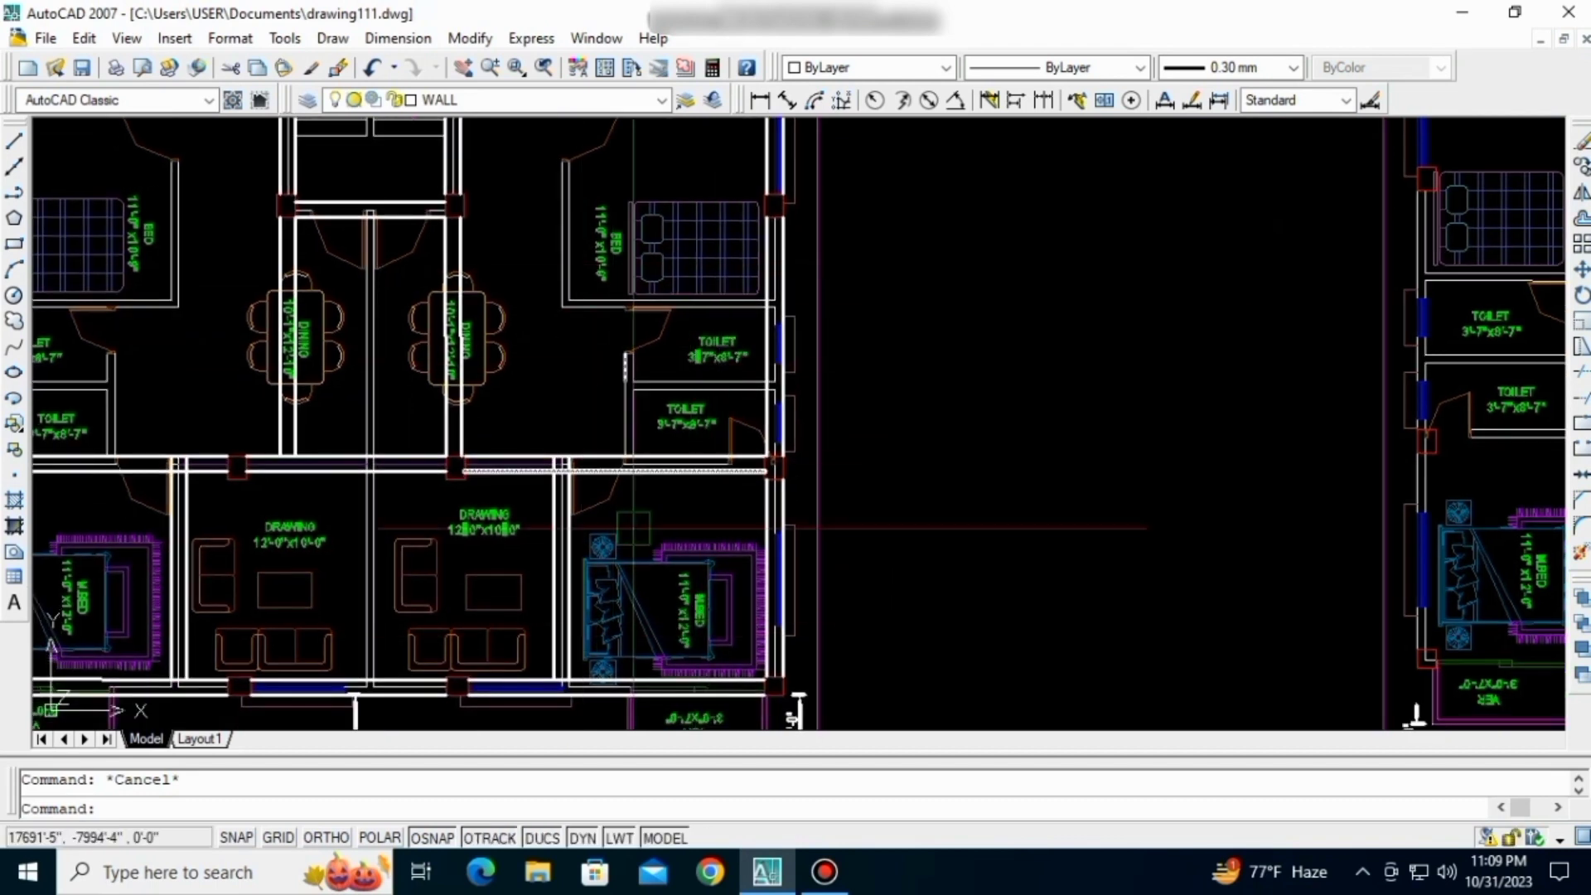
pyautogui.scroll(-3, 659, 436)
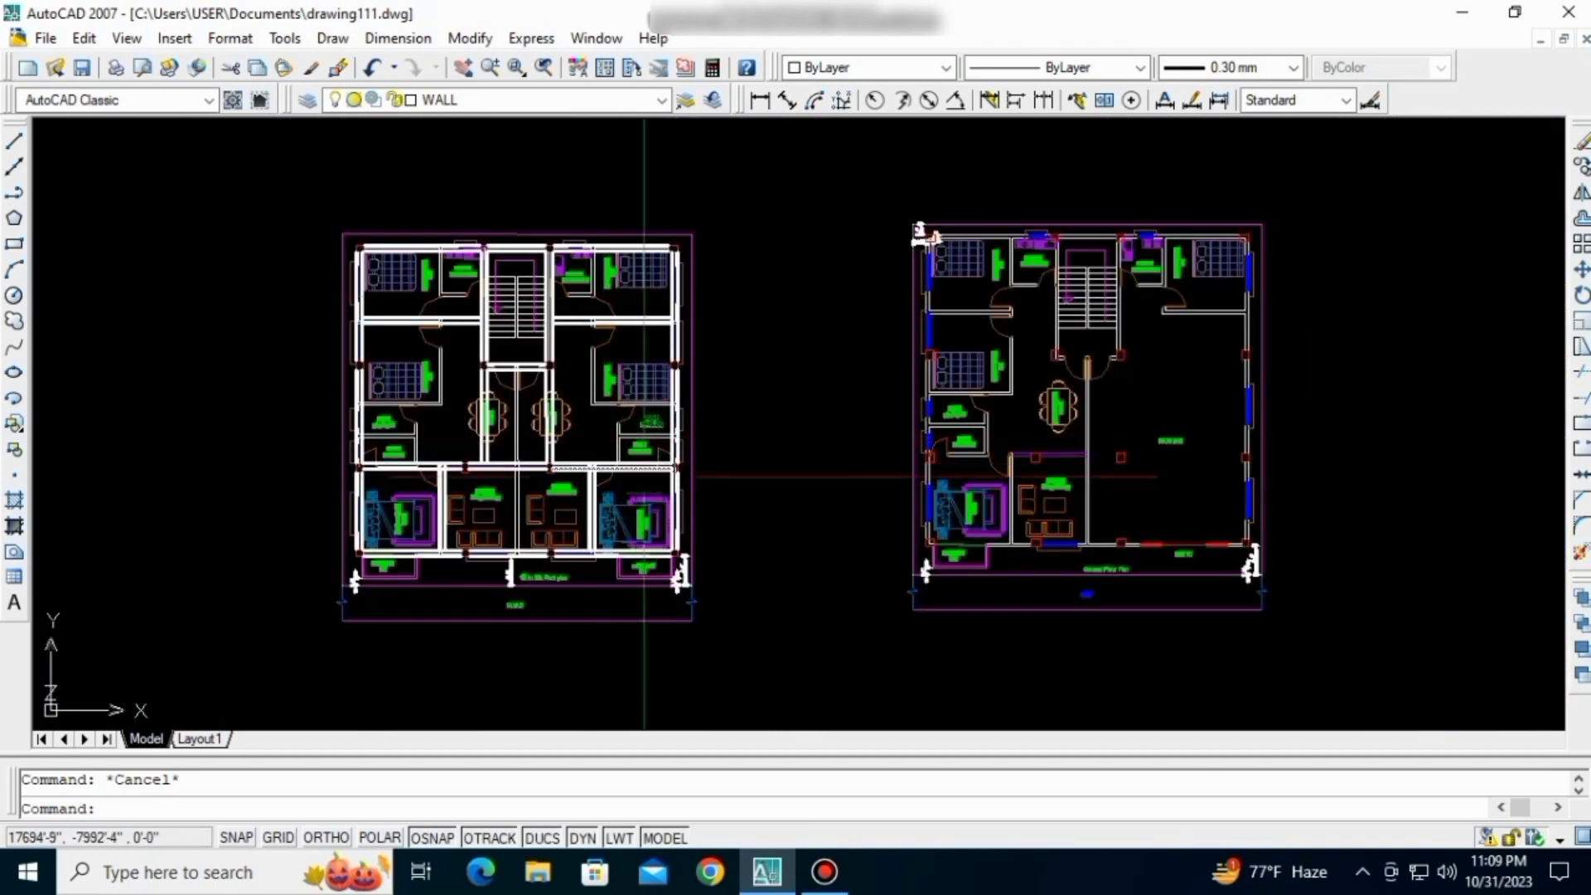
pyautogui.scroll(3, 645, 478)
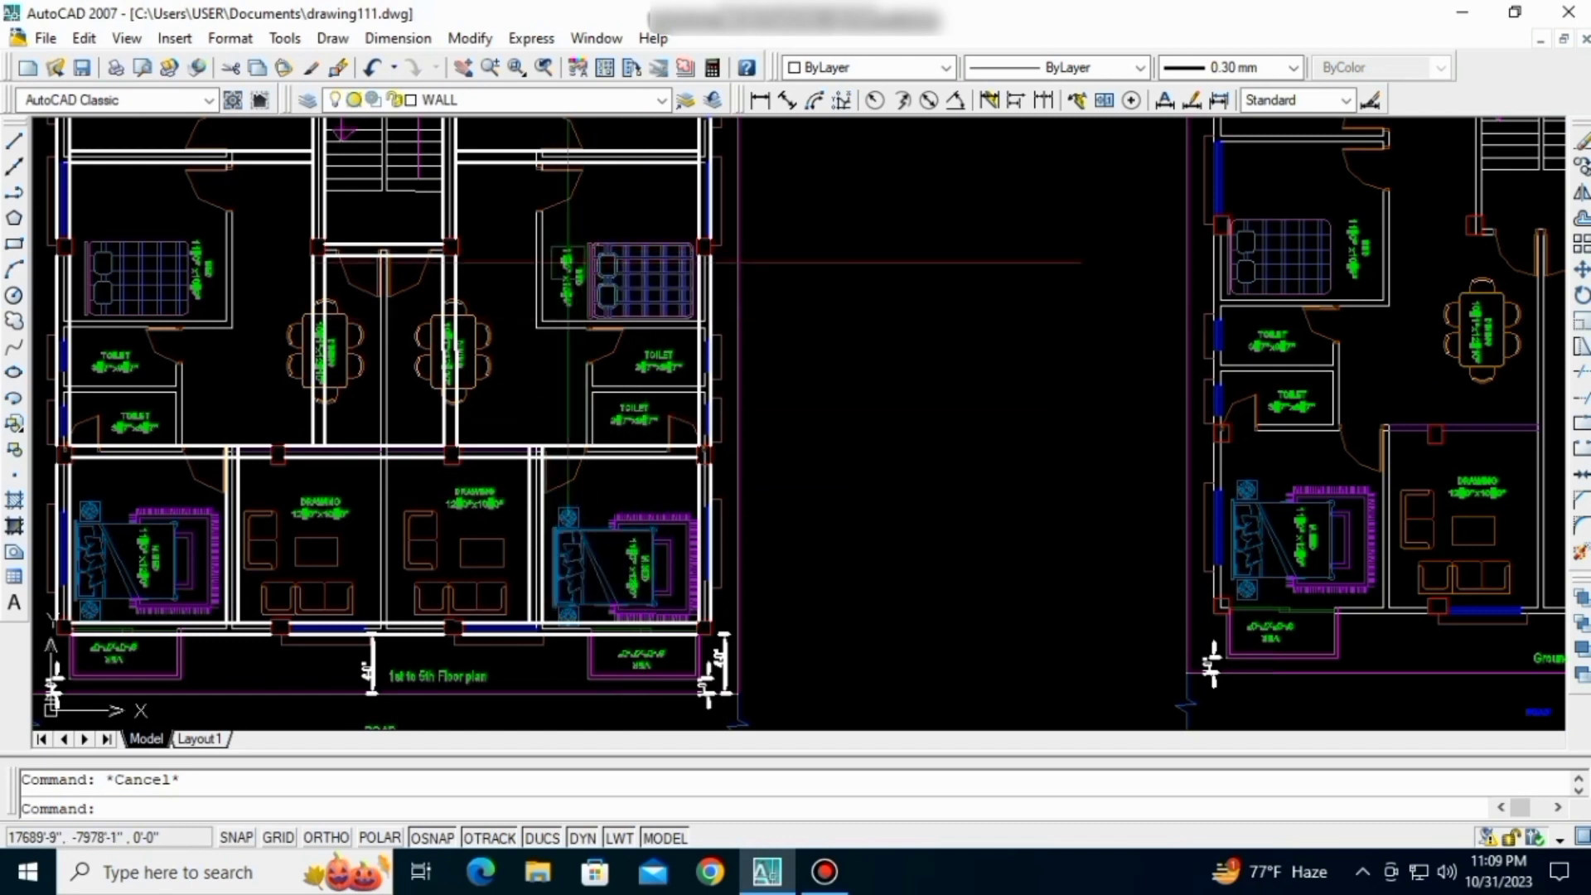
pyautogui.scroll(-2, 563, 442)
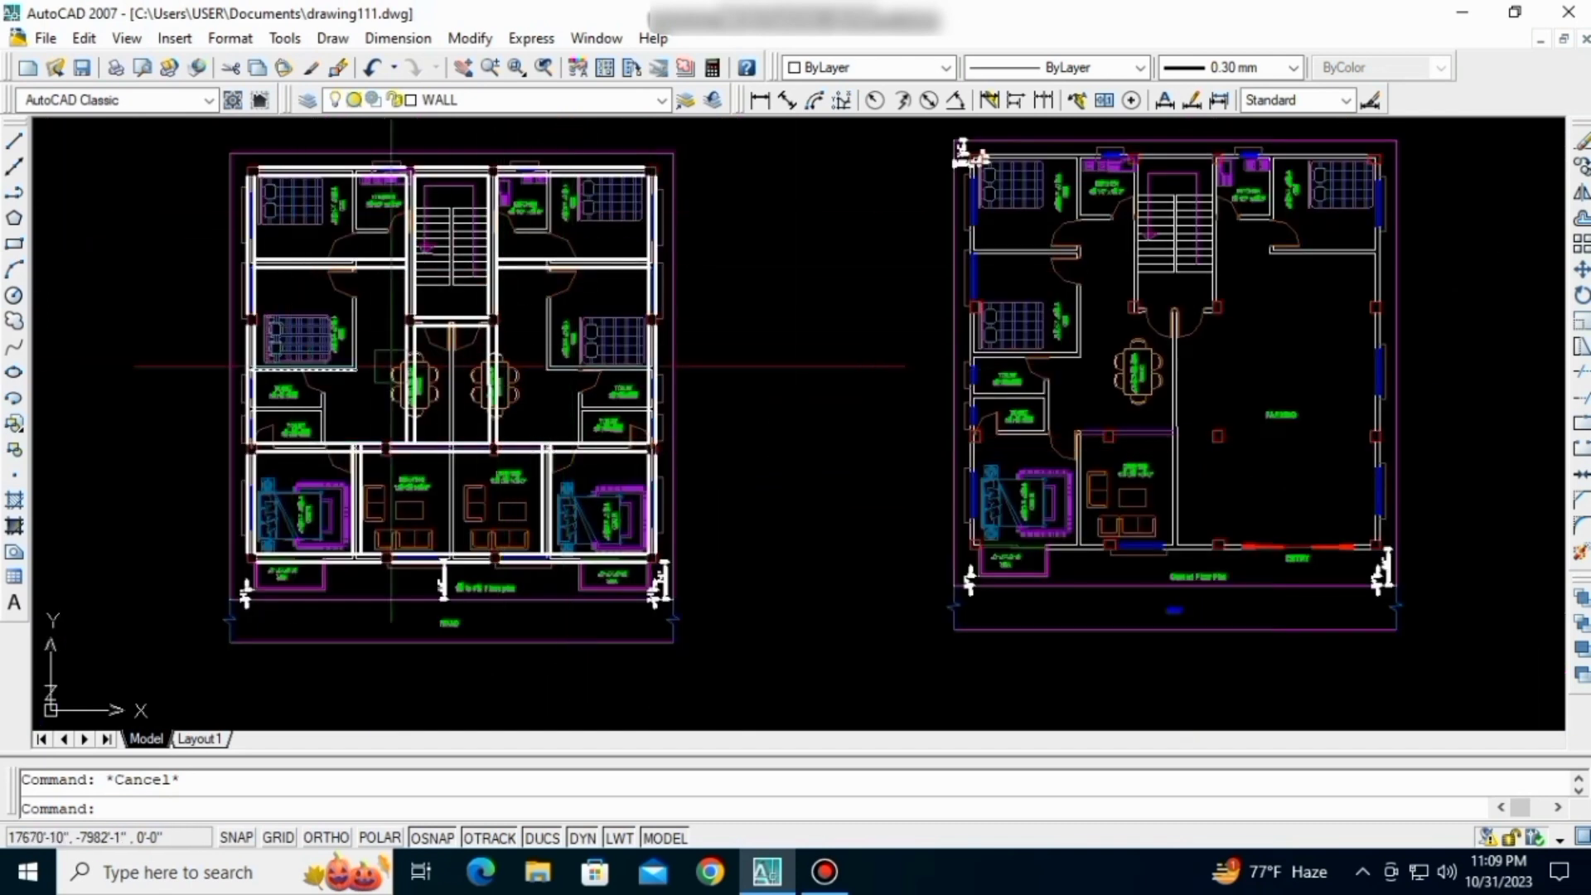
# - Compare the ground floor plan's parking side with the separate beam and column layout below the 1st to 5th floor plan
pyautogui.moveTo(1222, 454); pyautogui.dragTo(918, 469, button='middle')
pyautogui.scroll(-2, 913, 491)
pyautogui.scroll(4, 879, 476)
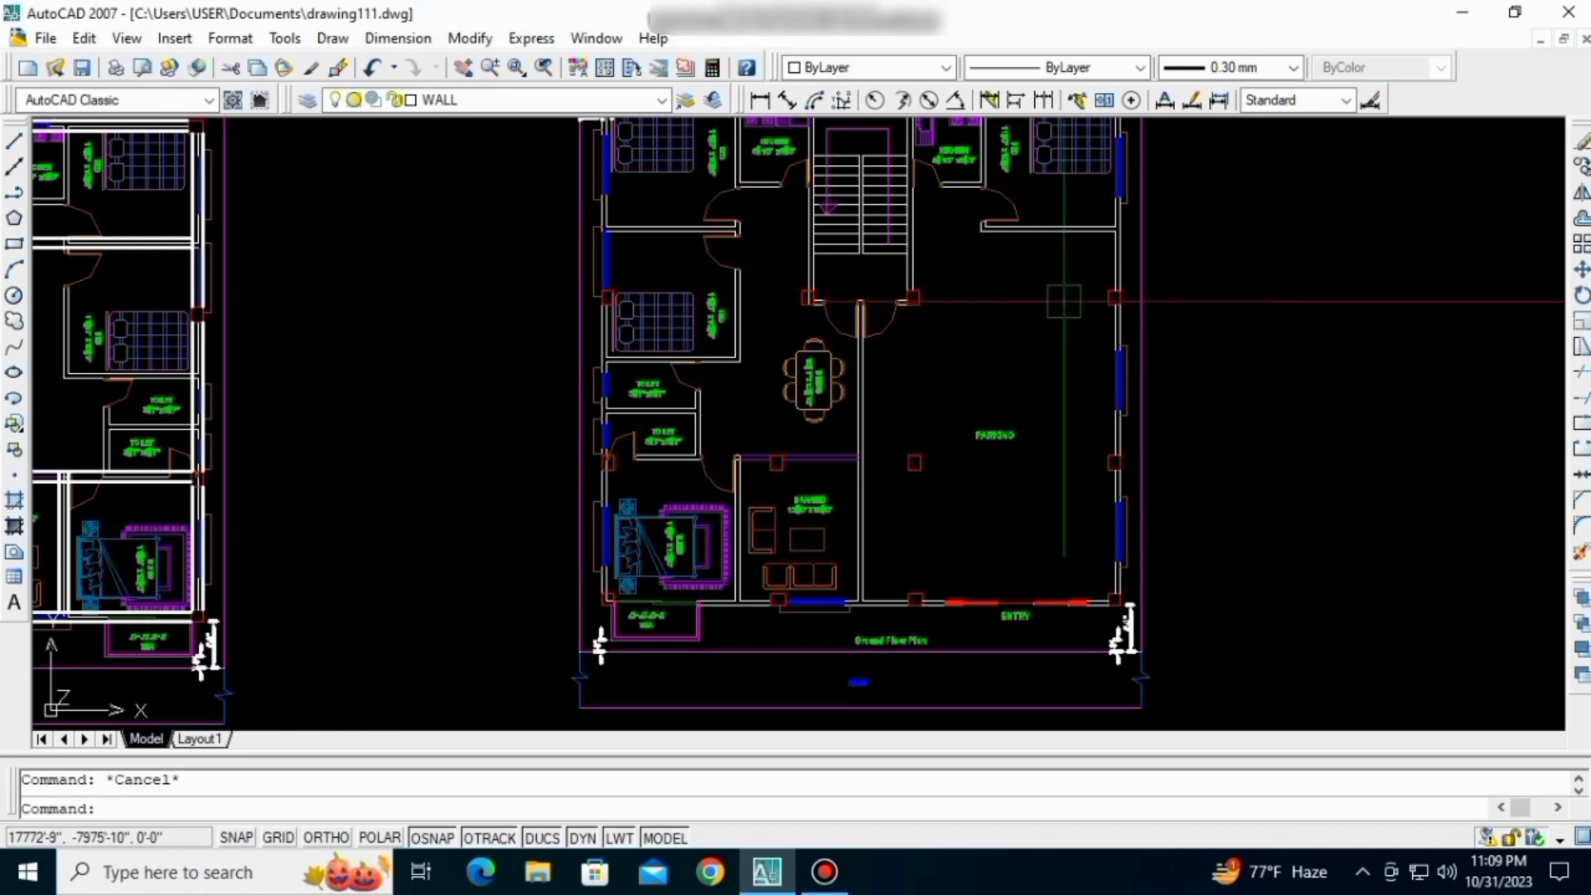
pyautogui.scroll(-3, 784, 440)
pyautogui.moveTo(501, 567); pyautogui.dragTo(580, 397, button='middle')
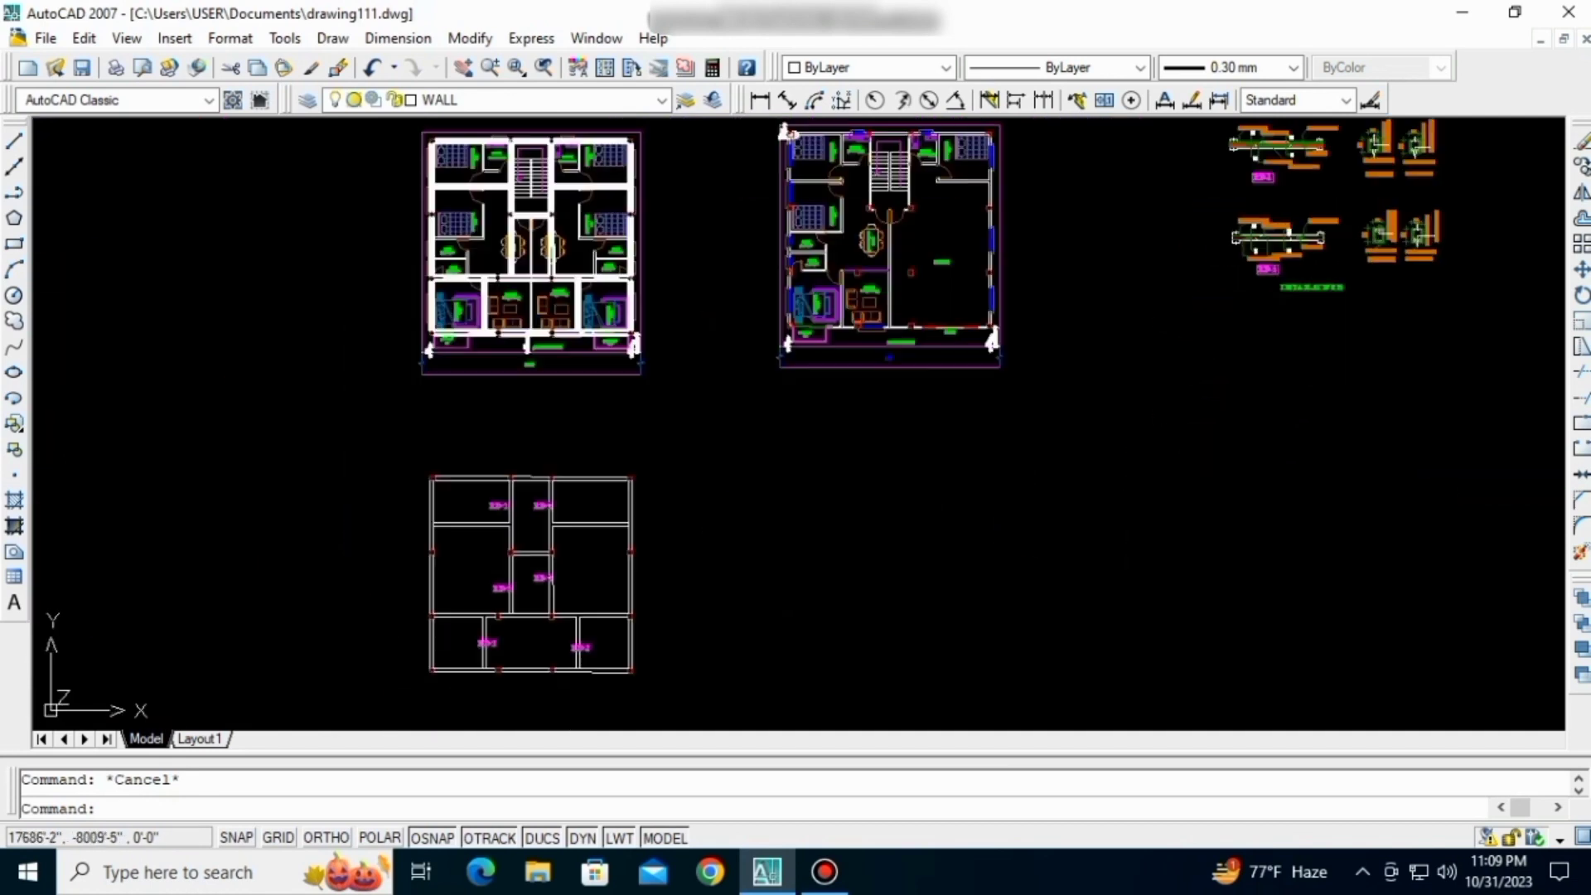
pyautogui.scroll(3, 961, 327)
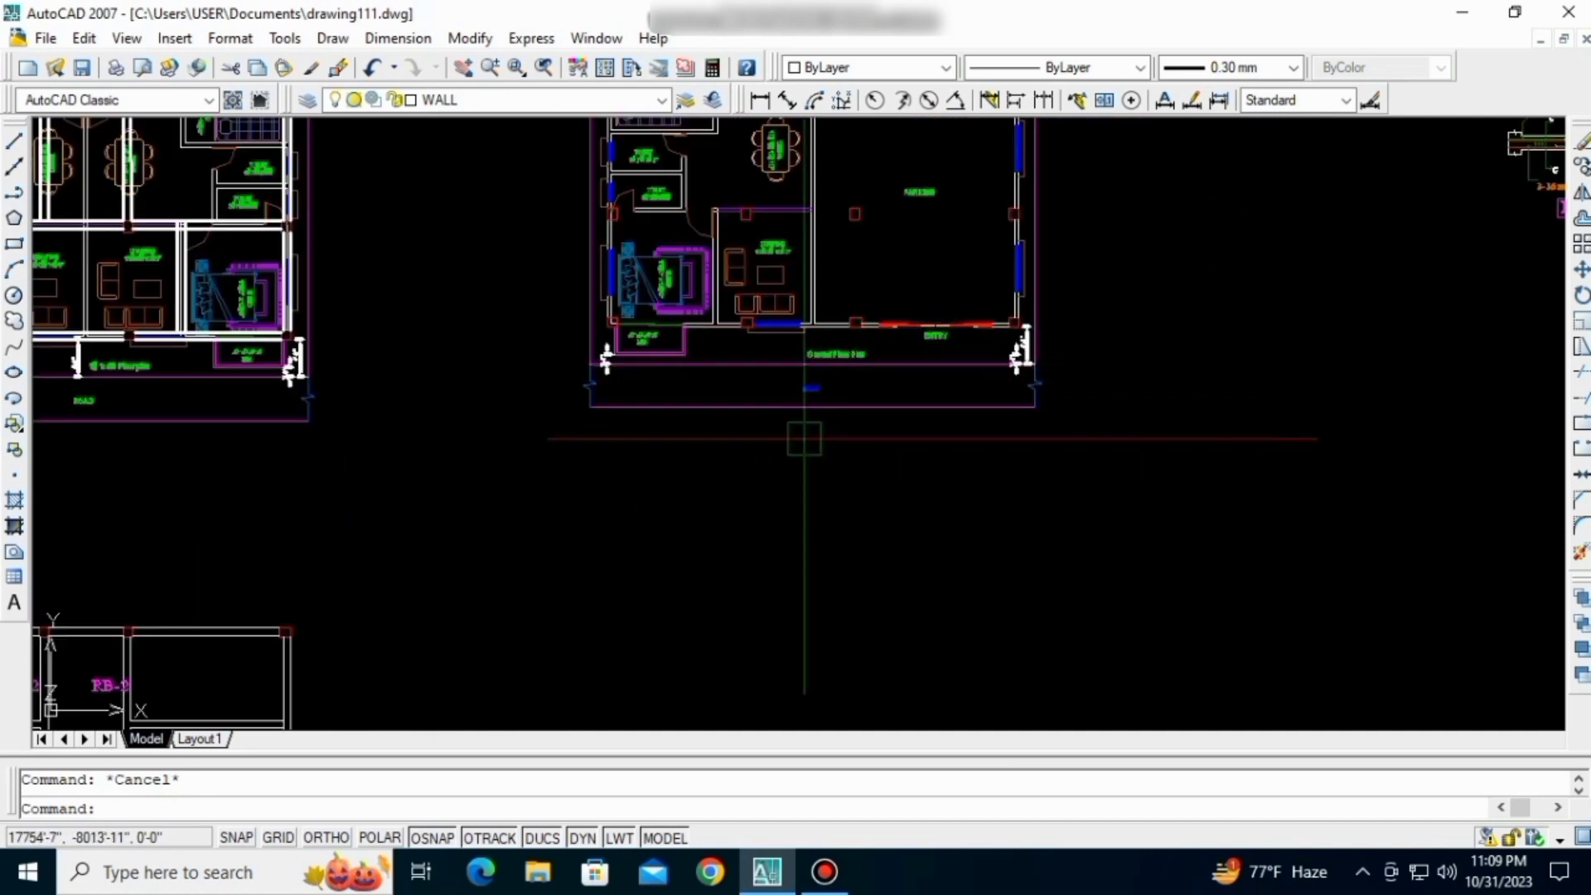
pyautogui.scroll(-2, 803, 440)
pyautogui.moveTo(803, 440); pyautogui.dragTo(882, 347, button='middle')
pyautogui.moveTo(484, 577); pyautogui.dragTo(525, 466, button='middle')
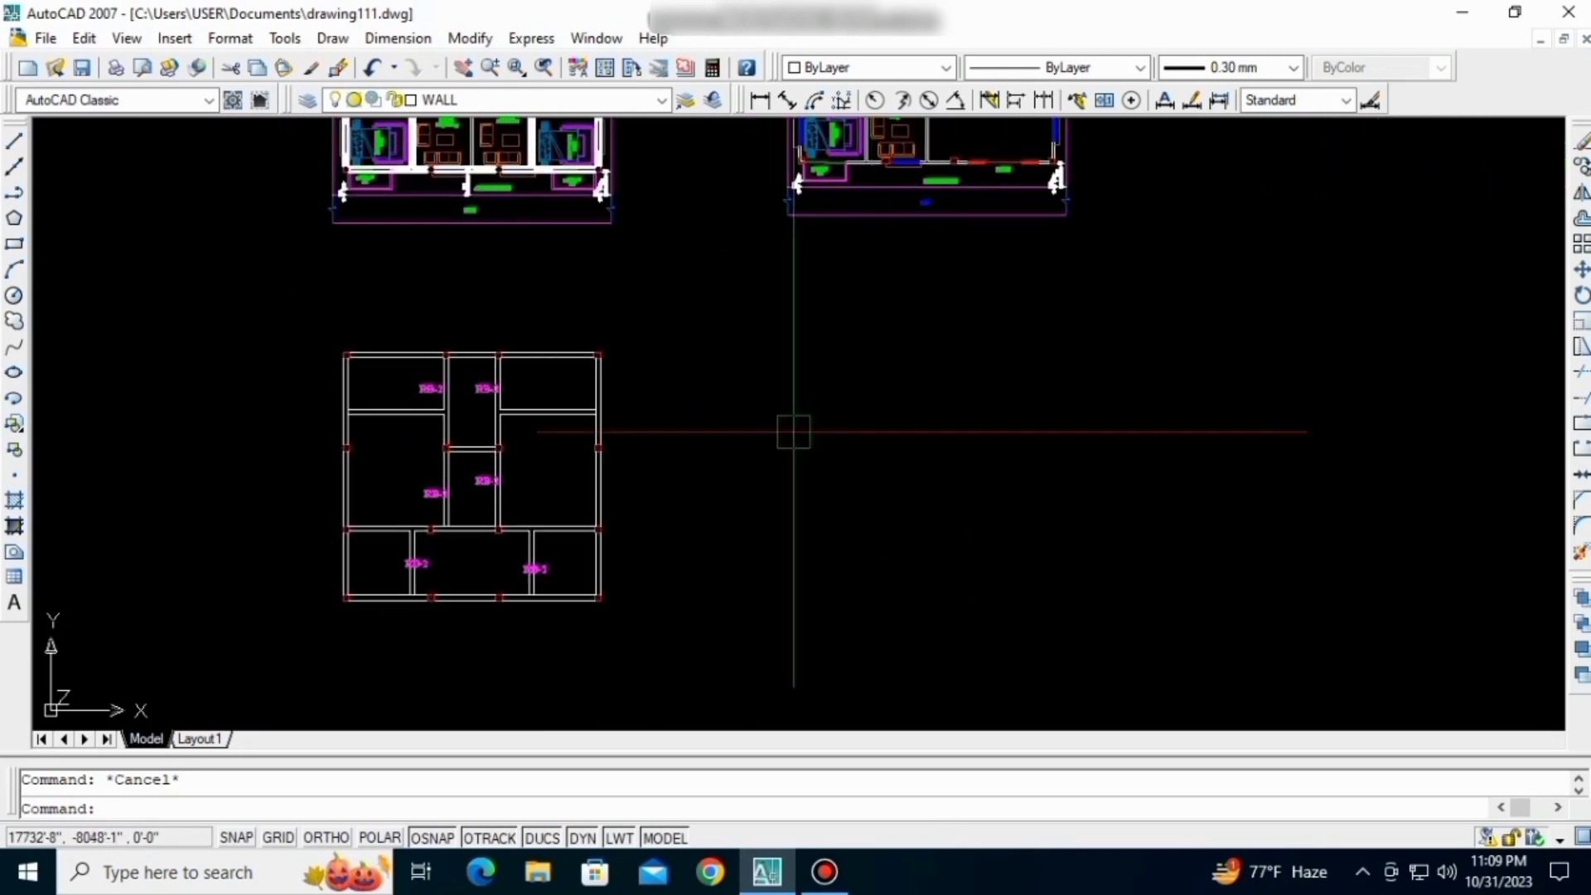
pyautogui.scroll(-2, 792, 429)
pyautogui.scroll(2, 575, 531)
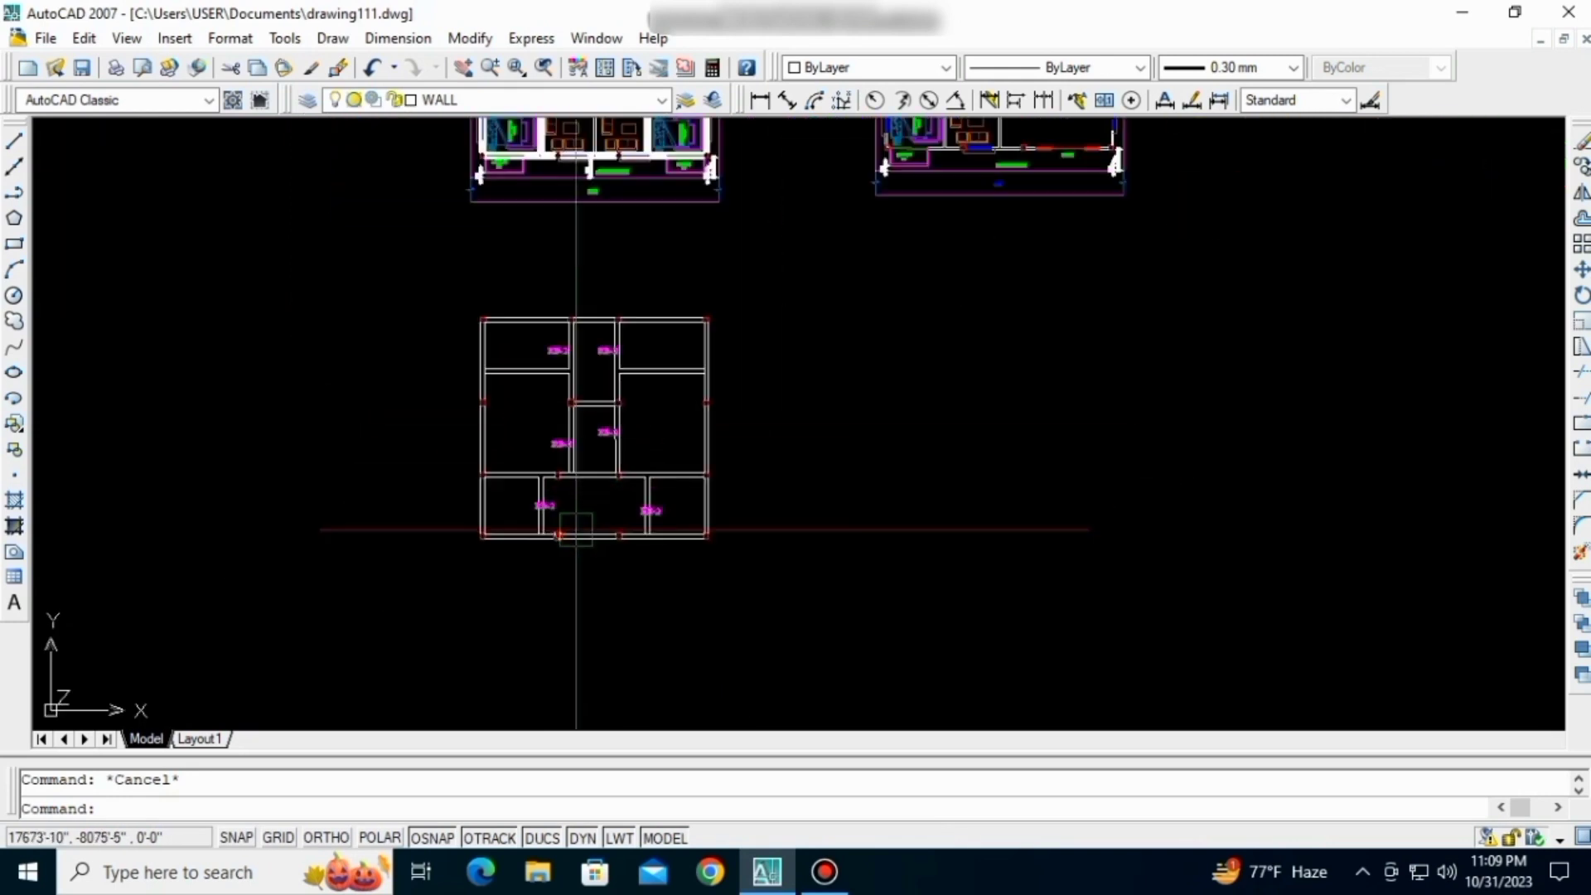
# - Check the 1st to 5th floor plan's title and road side against the RB-2 beam layout beneath it
pyautogui.moveTo(581, 283); pyautogui.dragTo(590, 366, button='middle')
pyautogui.scroll(2, 632, 270)
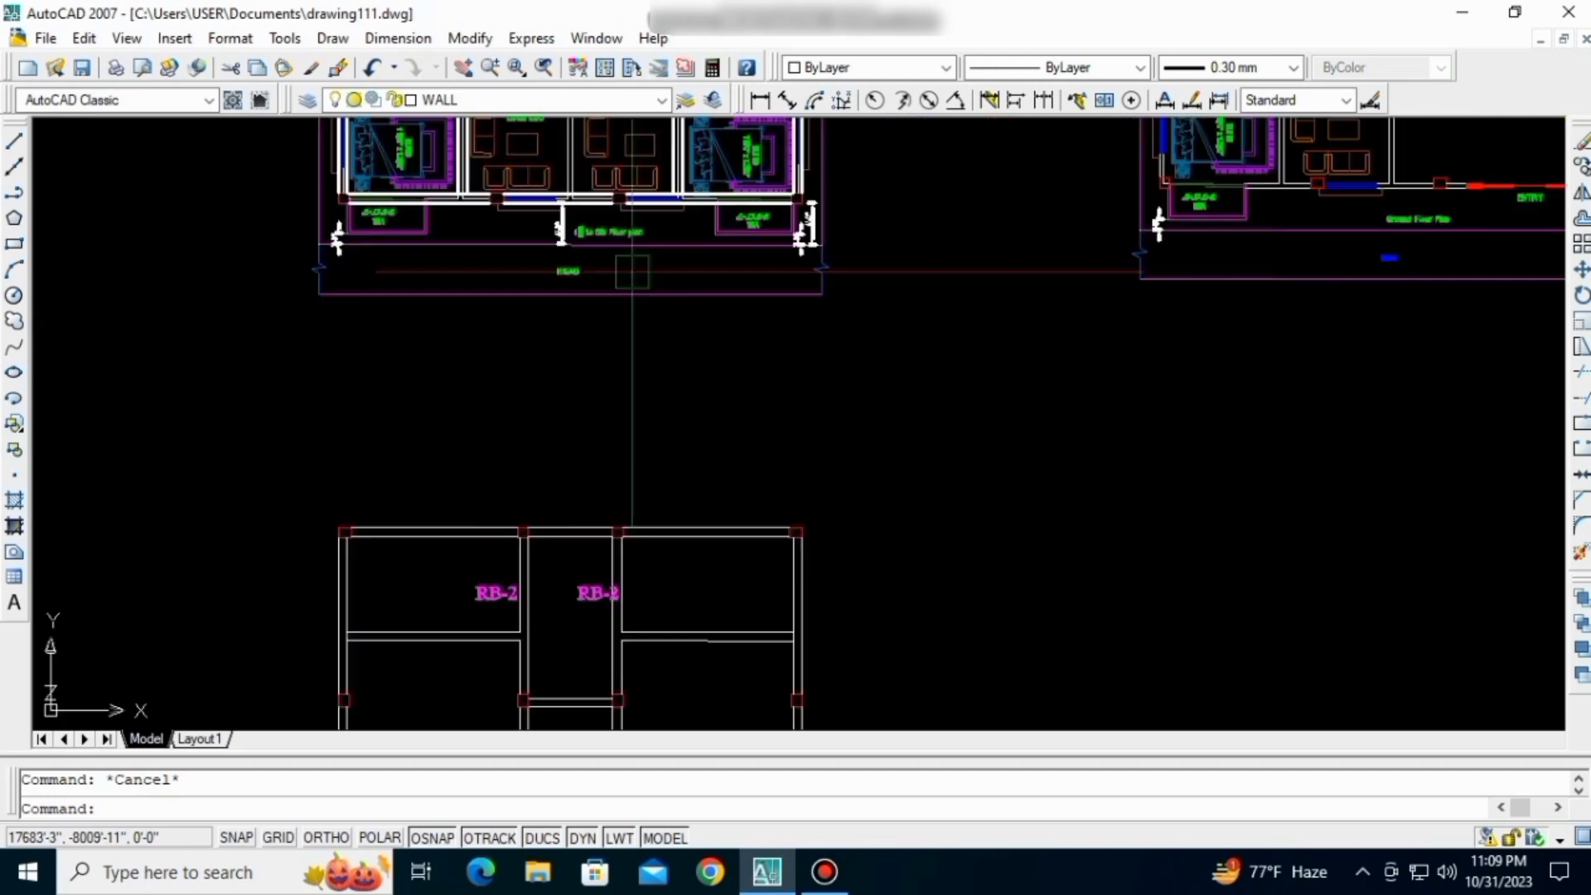
pyautogui.moveTo(632, 270); pyautogui.dragTo(635, 344, button='middle')
pyautogui.scroll(1, 638, 439)
pyautogui.scroll(1, 639, 398)
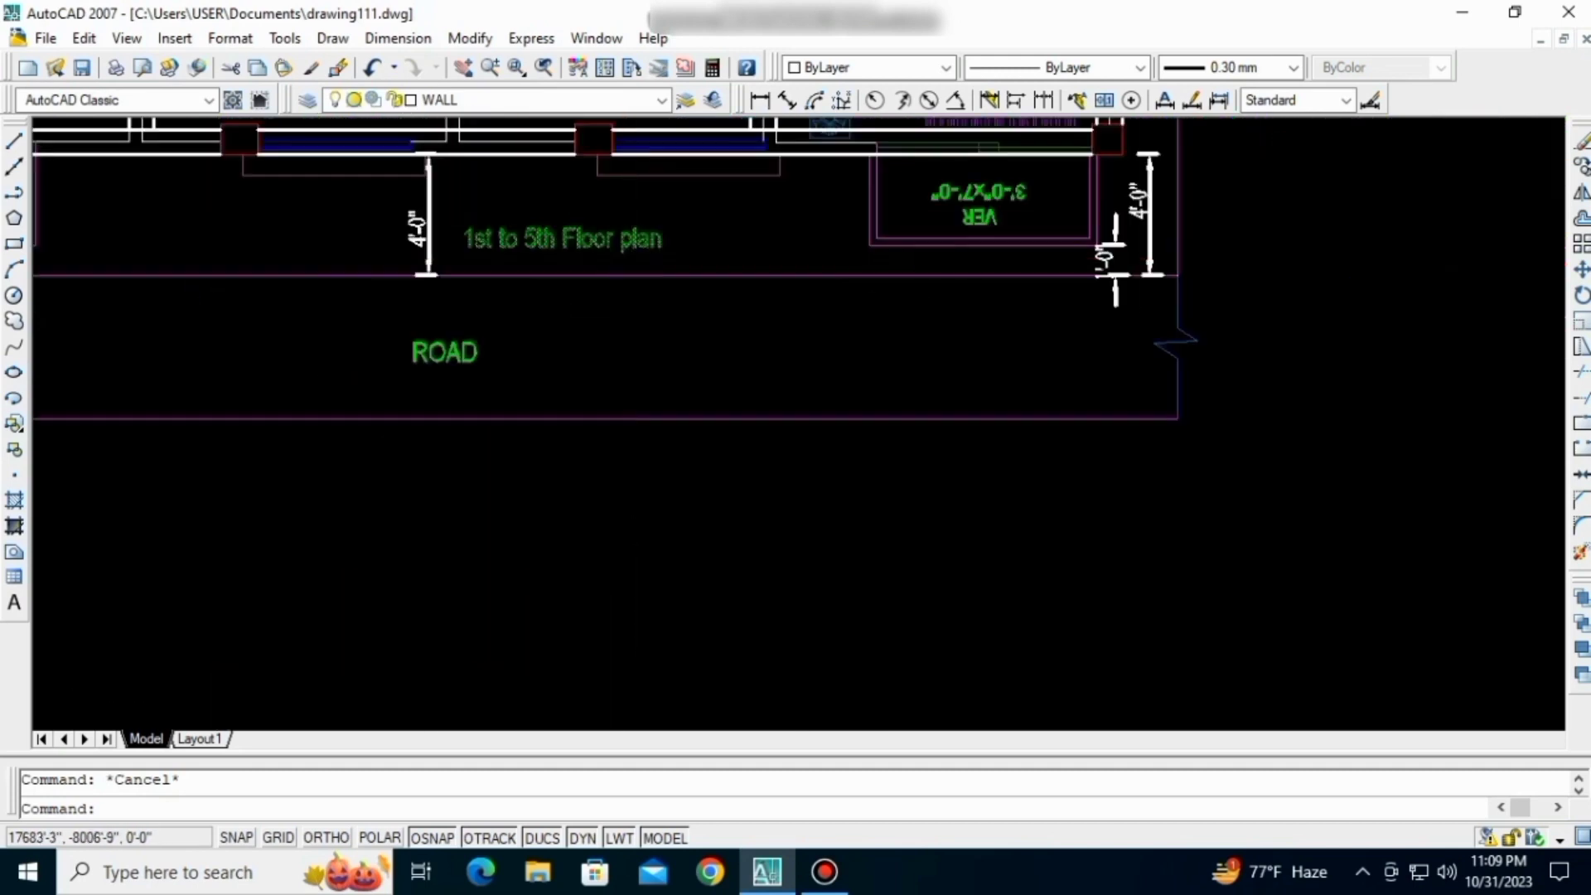
pyautogui.scroll(-3, 662, 373)
pyautogui.scroll(-2, 694, 347)
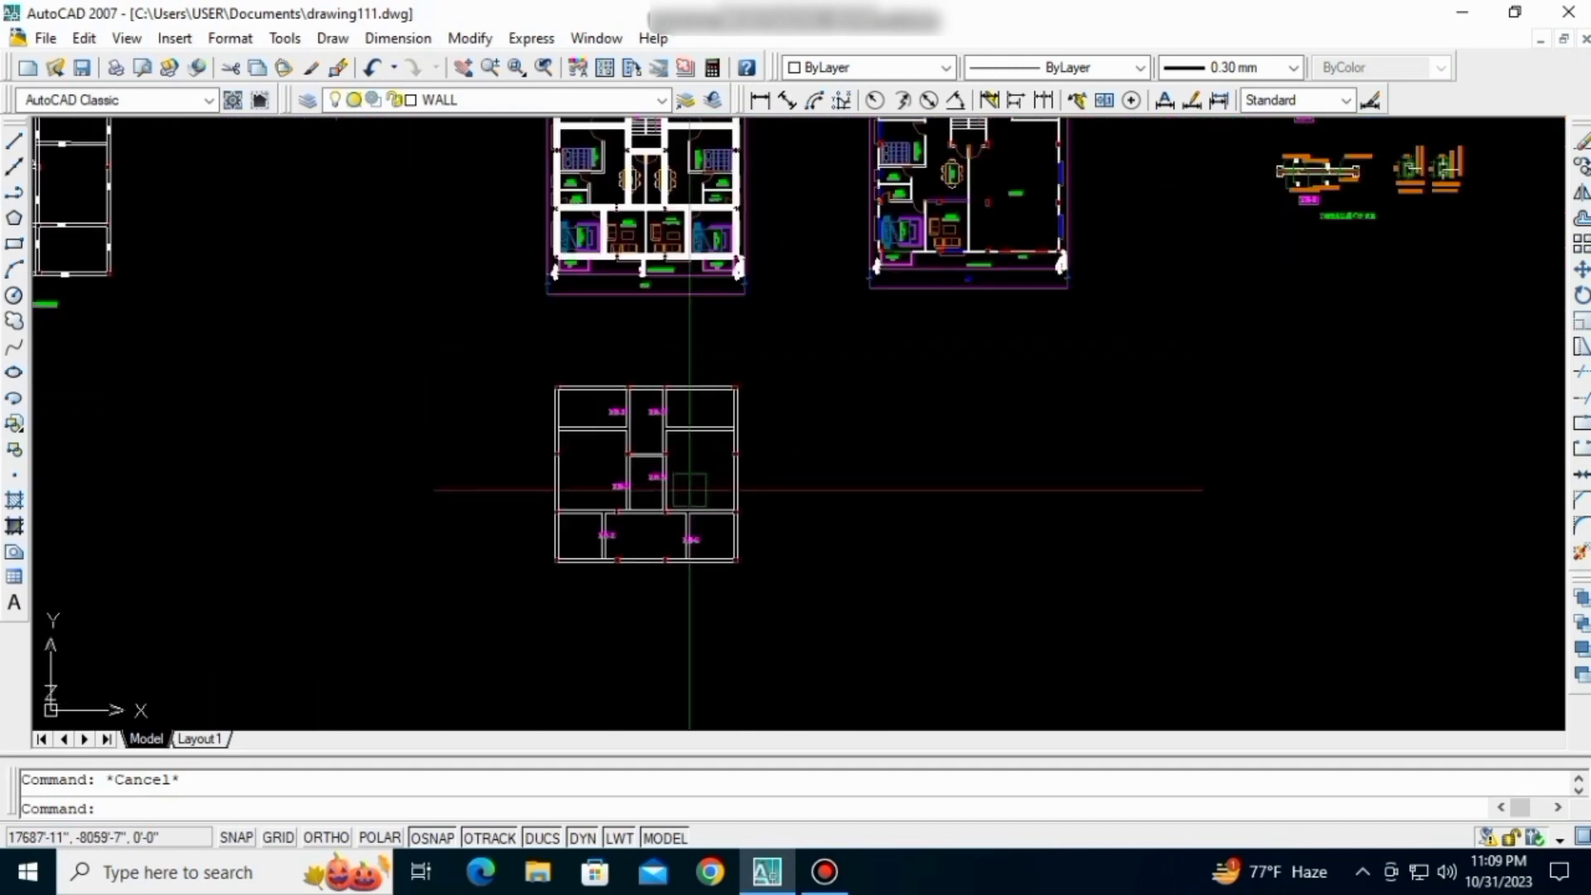
pyautogui.scroll(3, 646, 498)
pyautogui.moveTo(646, 501); pyautogui.dragTo(649, 470, button='middle')
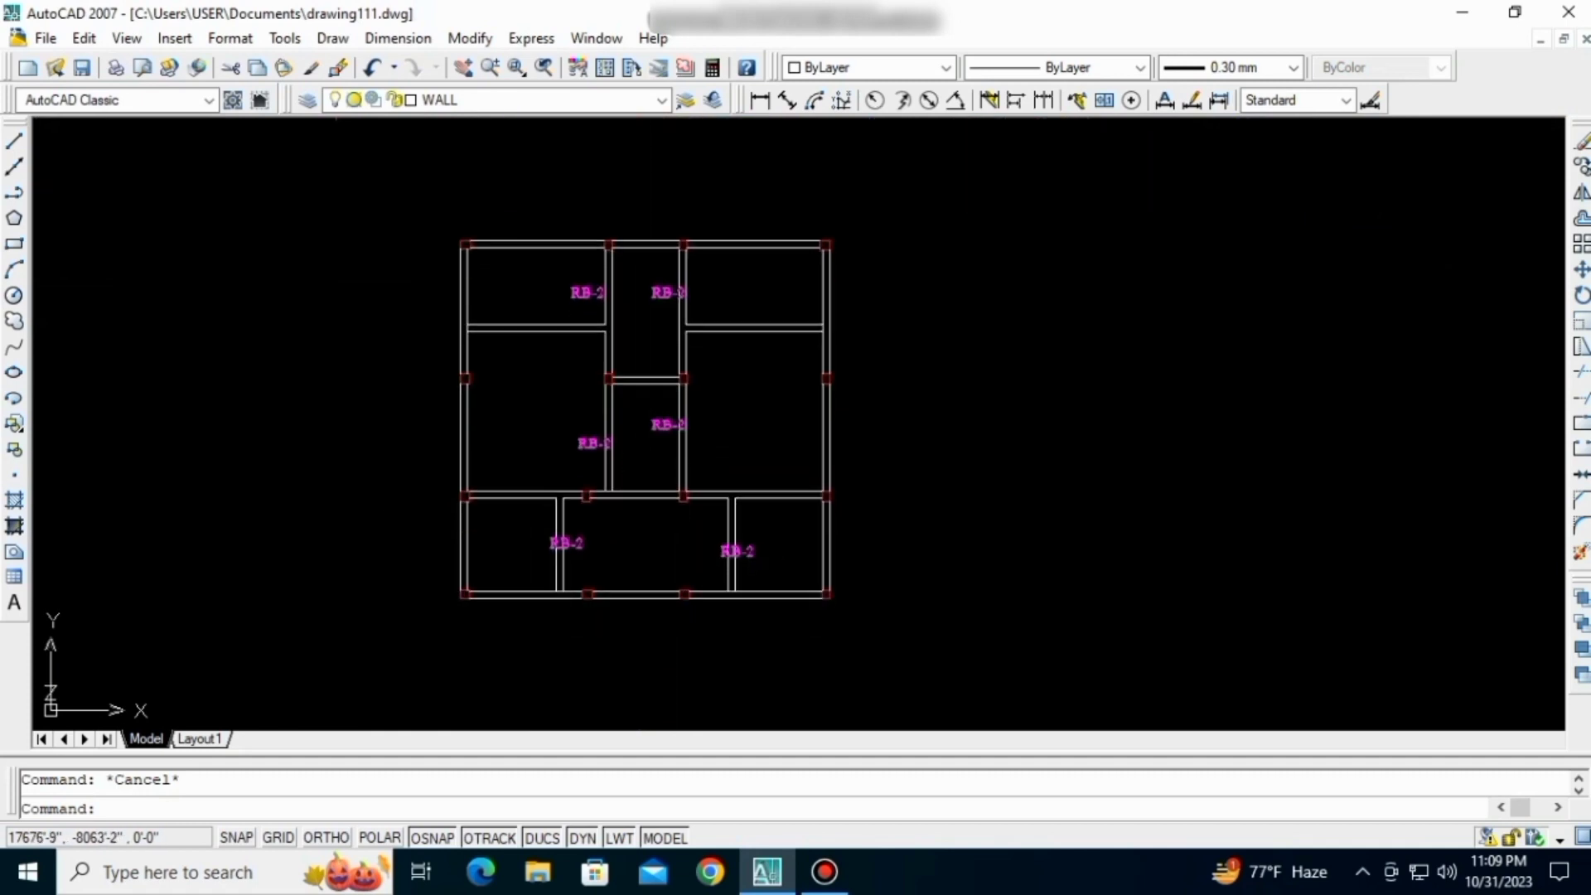
# - Highlight the entire separate beam and column layout with its RB-2 labels to review it, and clear the selection
pyautogui.scroll(3, 673, 545)
pyautogui.scroll(-4, 664, 546)
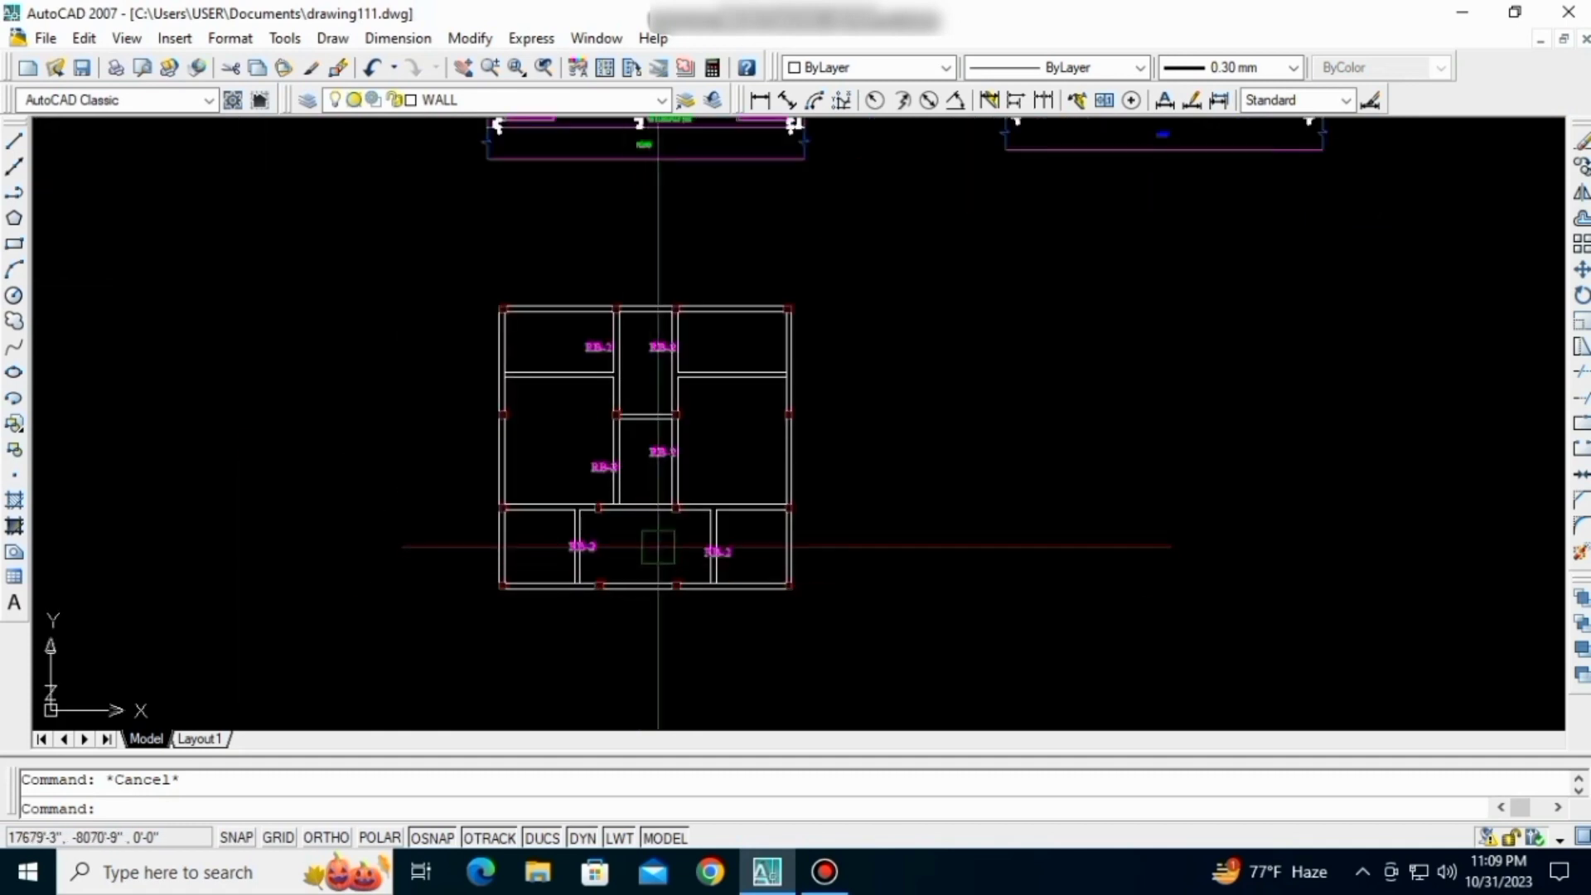
pyautogui.scroll(2, 635, 567)
pyautogui.click(928, 636)
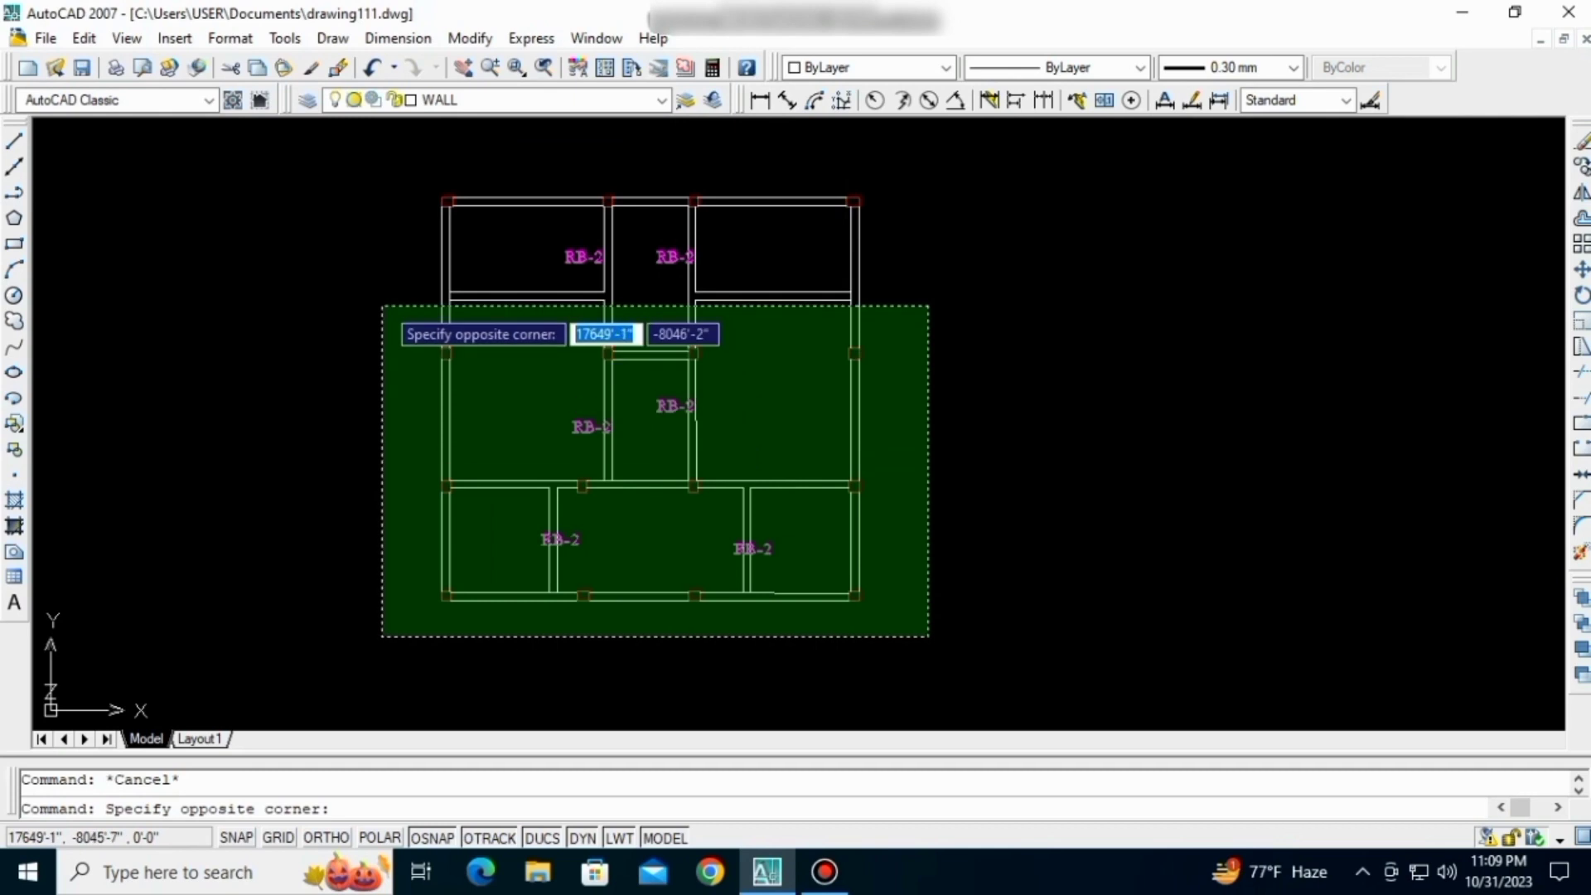
pyautogui.click(389, 179)
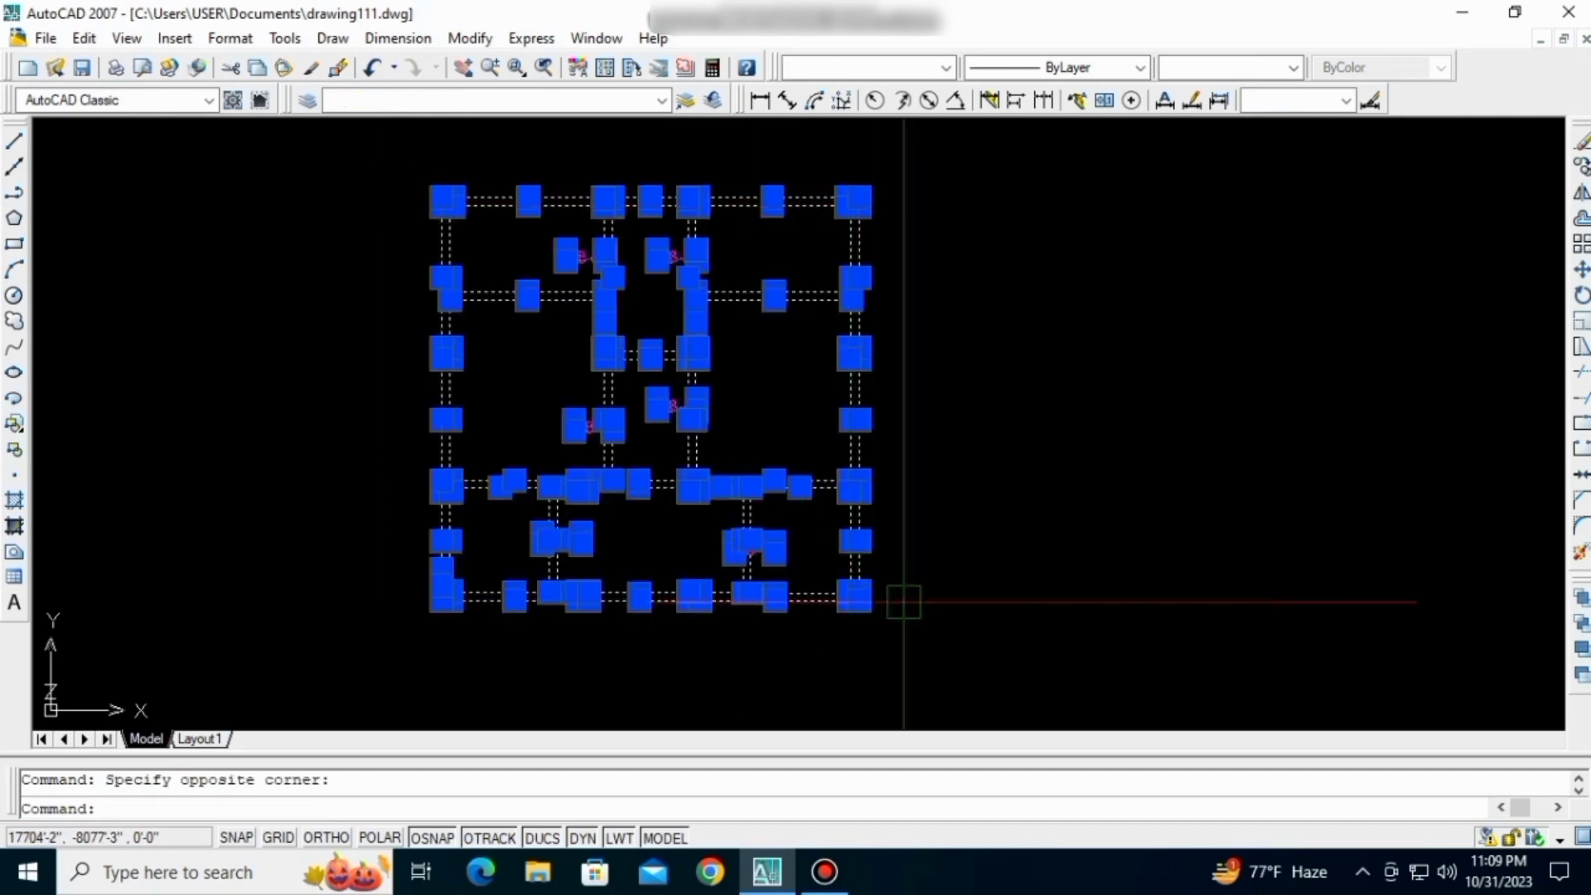
pyautogui.press('Escape')
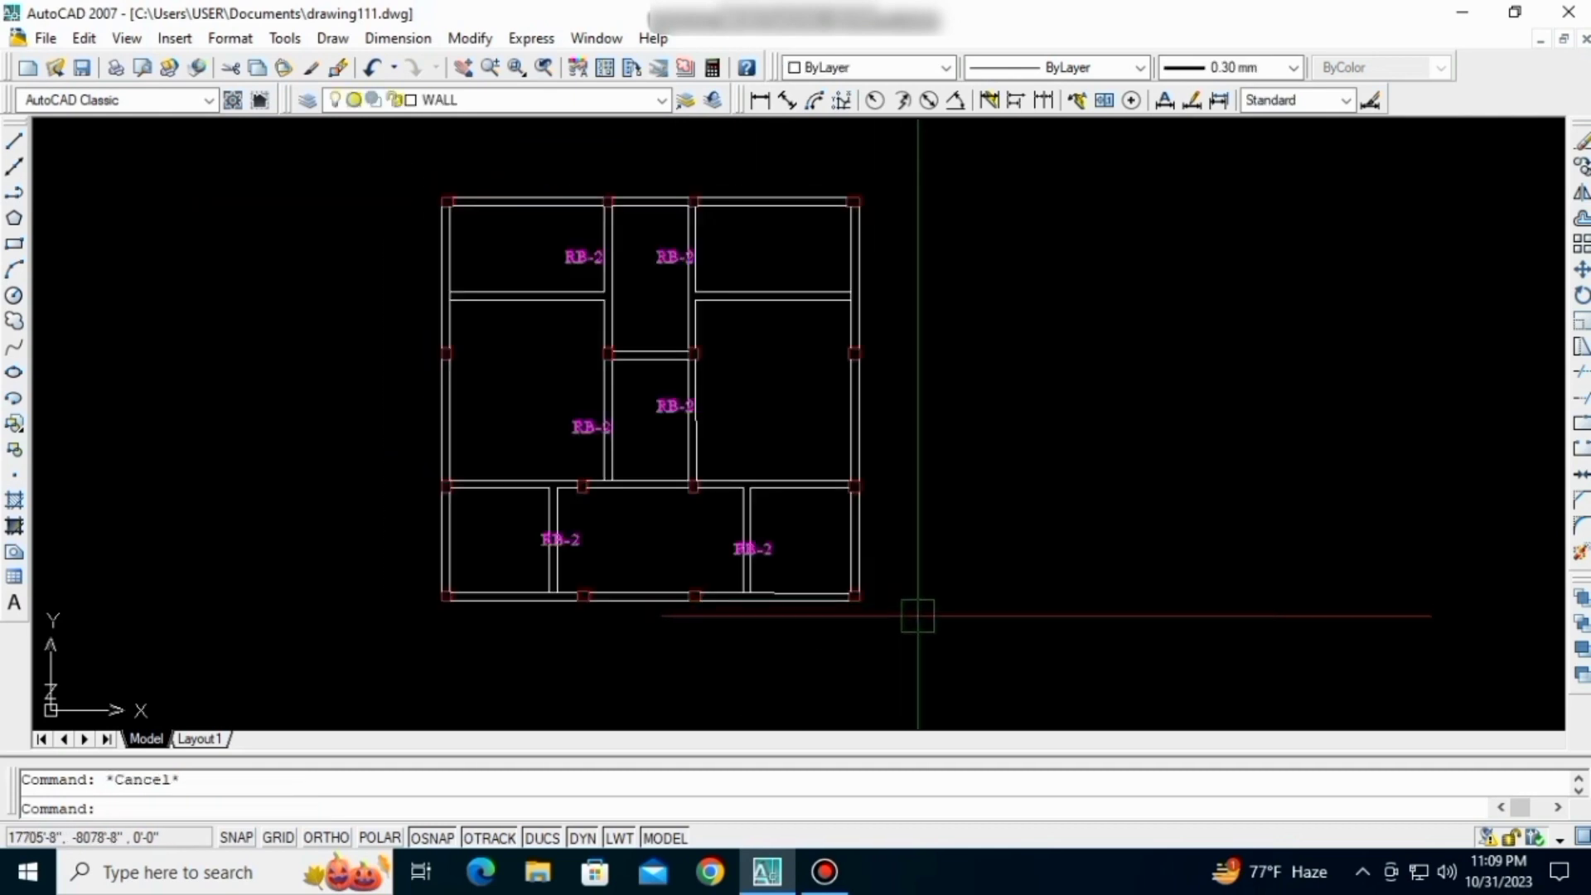
pyautogui.moveTo(707, 632); pyautogui.dragTo(679, 443, button='middle')
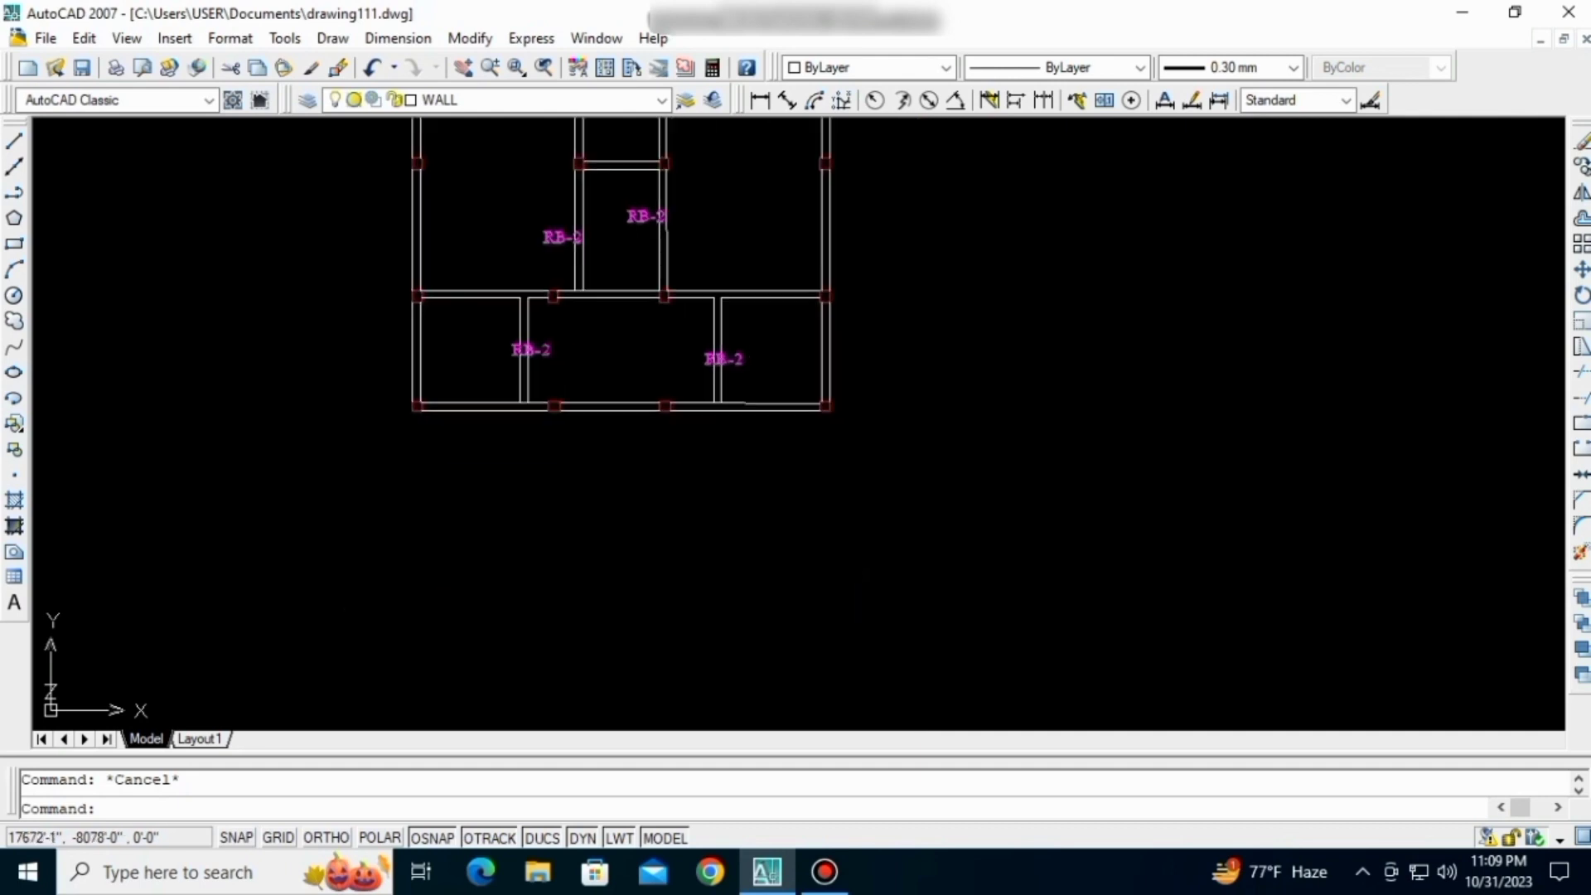
# - Add the multiline text title ROOF BEAM PLAN below the separate beam and column layout
pyautogui.write('t')
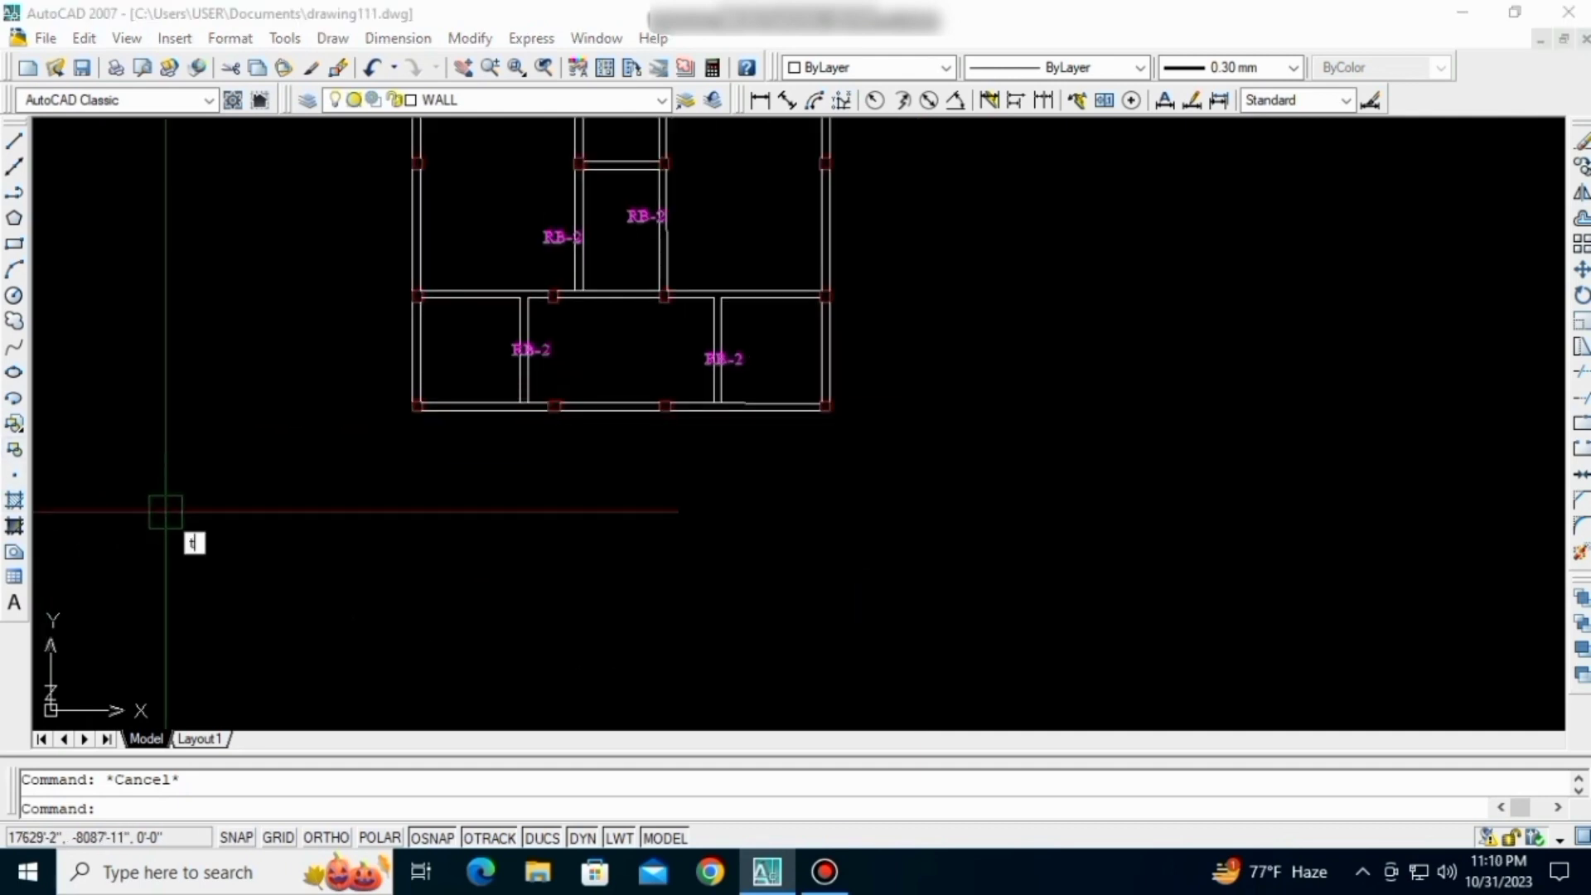
pyautogui.press('Return')
pyautogui.click(428, 482)
pyautogui.click(758, 539)
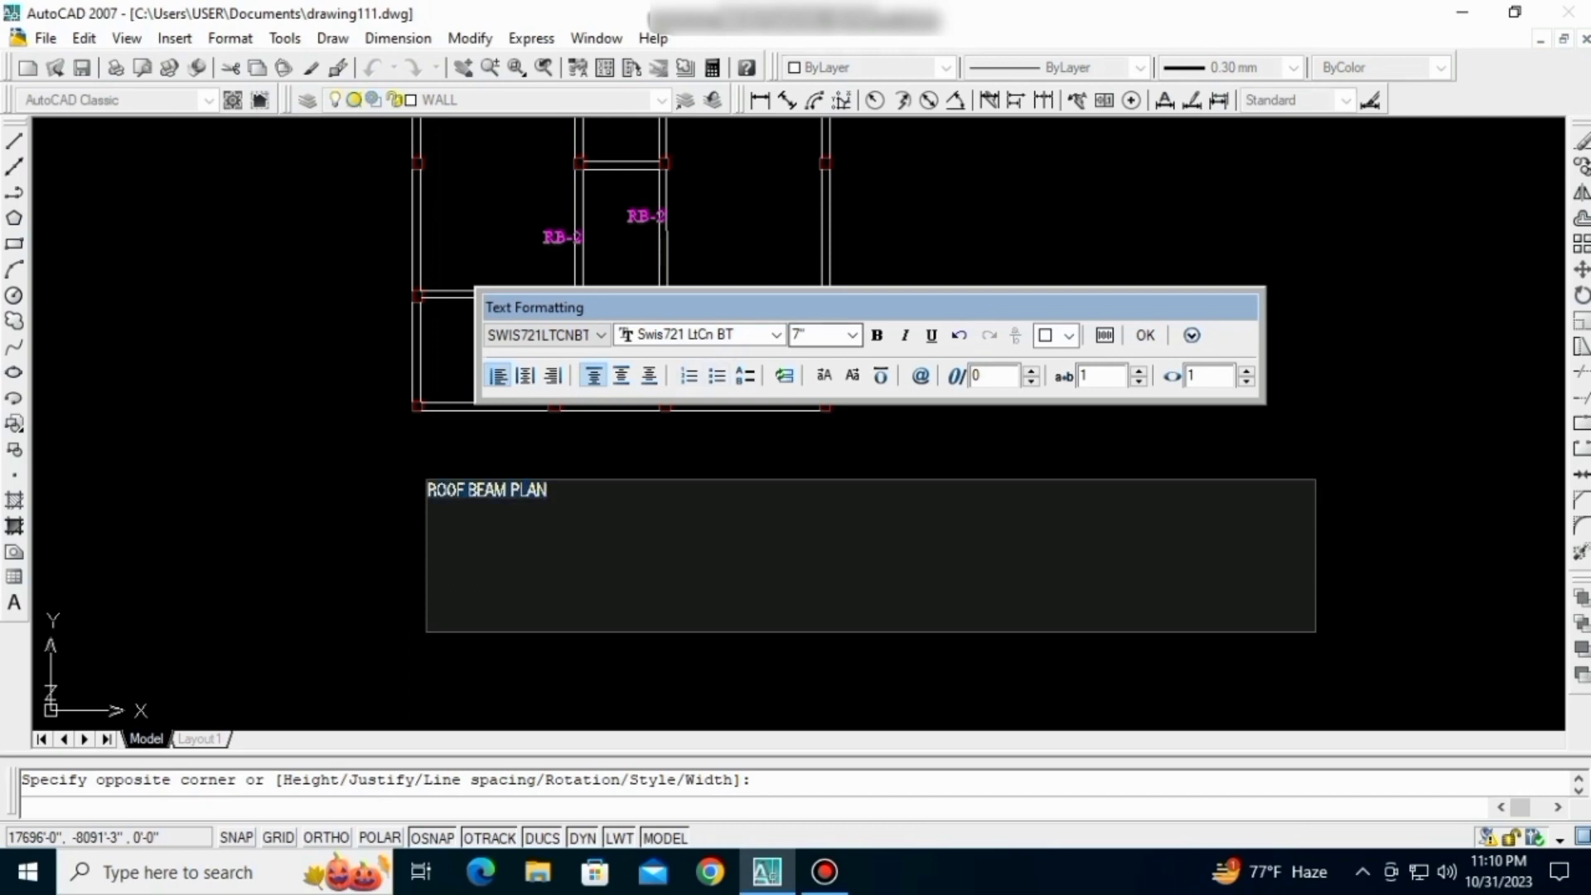
# - Format the ROOF BEAM PLAN title in green Times New Roman, centred horizontally and vertically in its text frame
pyautogui.click(776, 334)
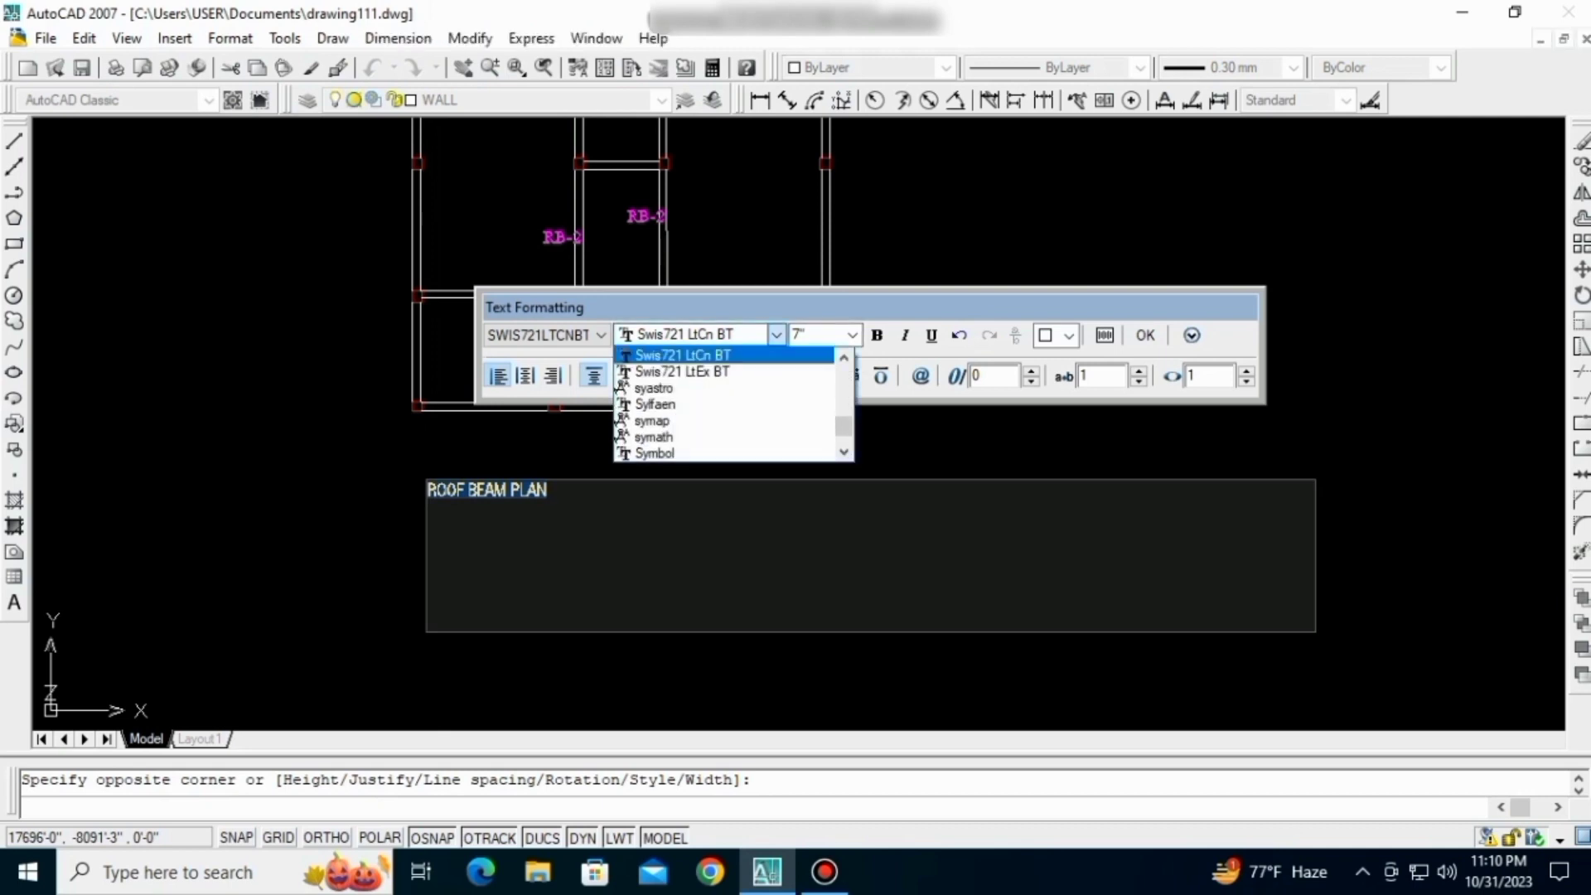
pyautogui.press('t')
pyautogui.press('Down')
pyautogui.press('Return')
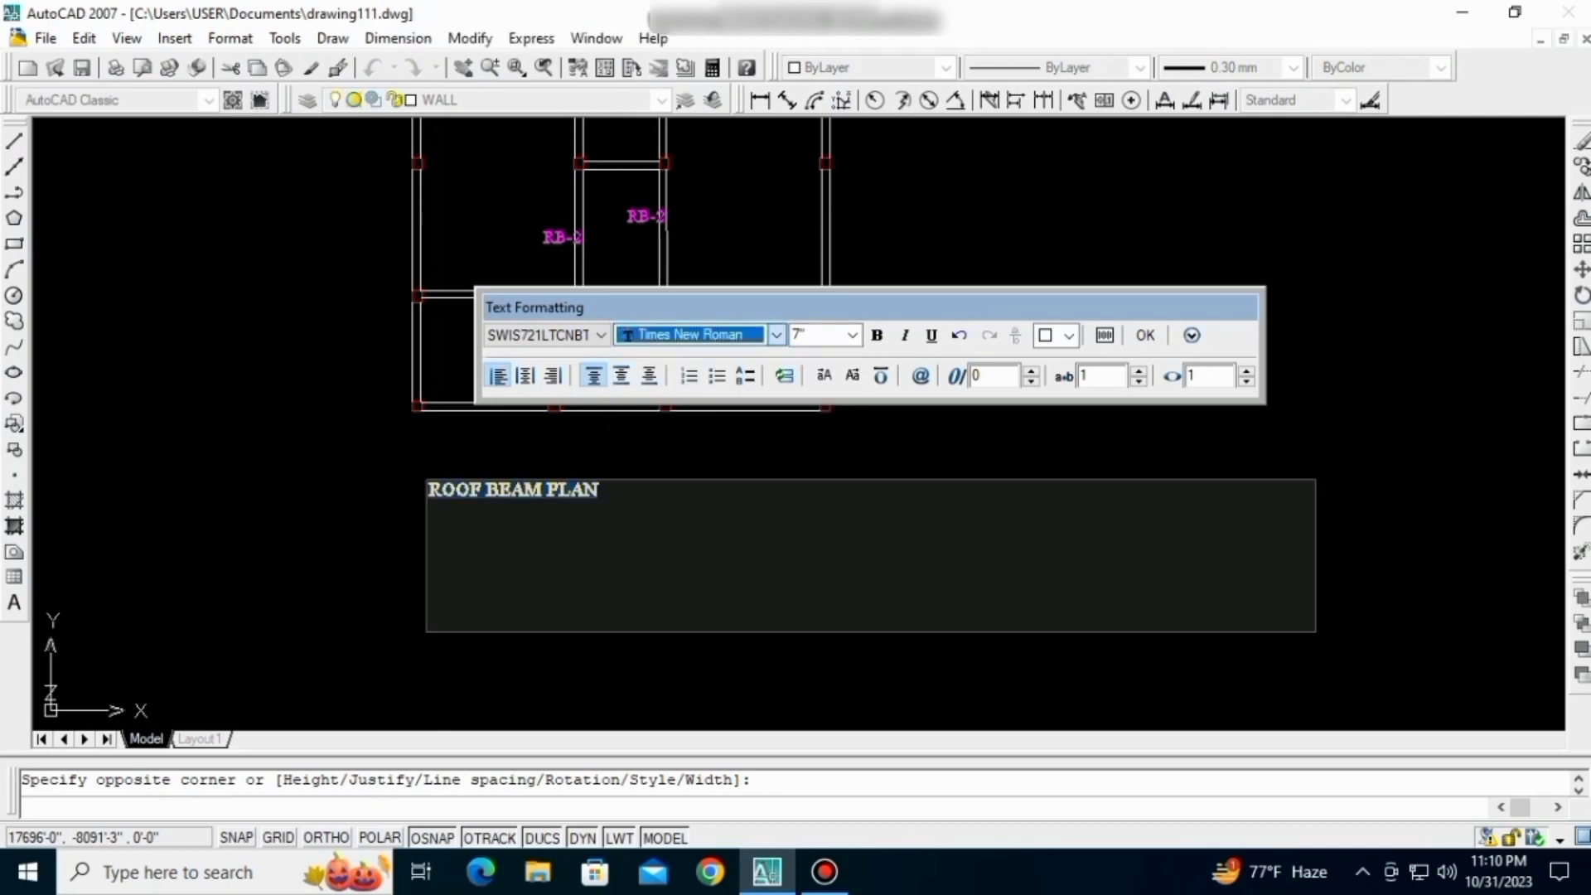
pyautogui.click(1069, 335)
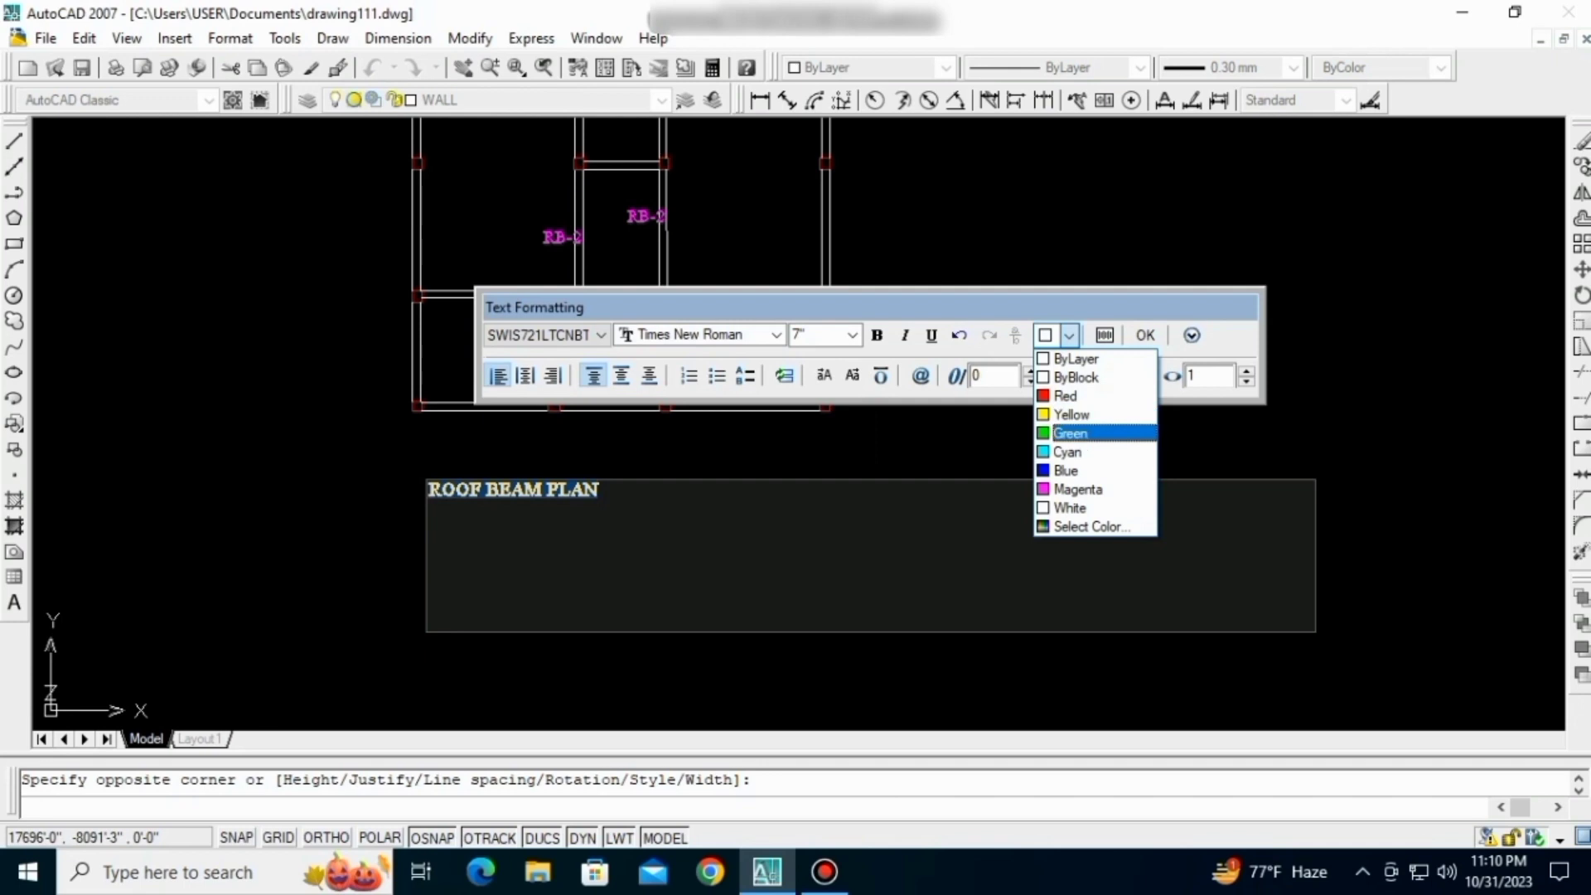
pyautogui.click(1070, 434)
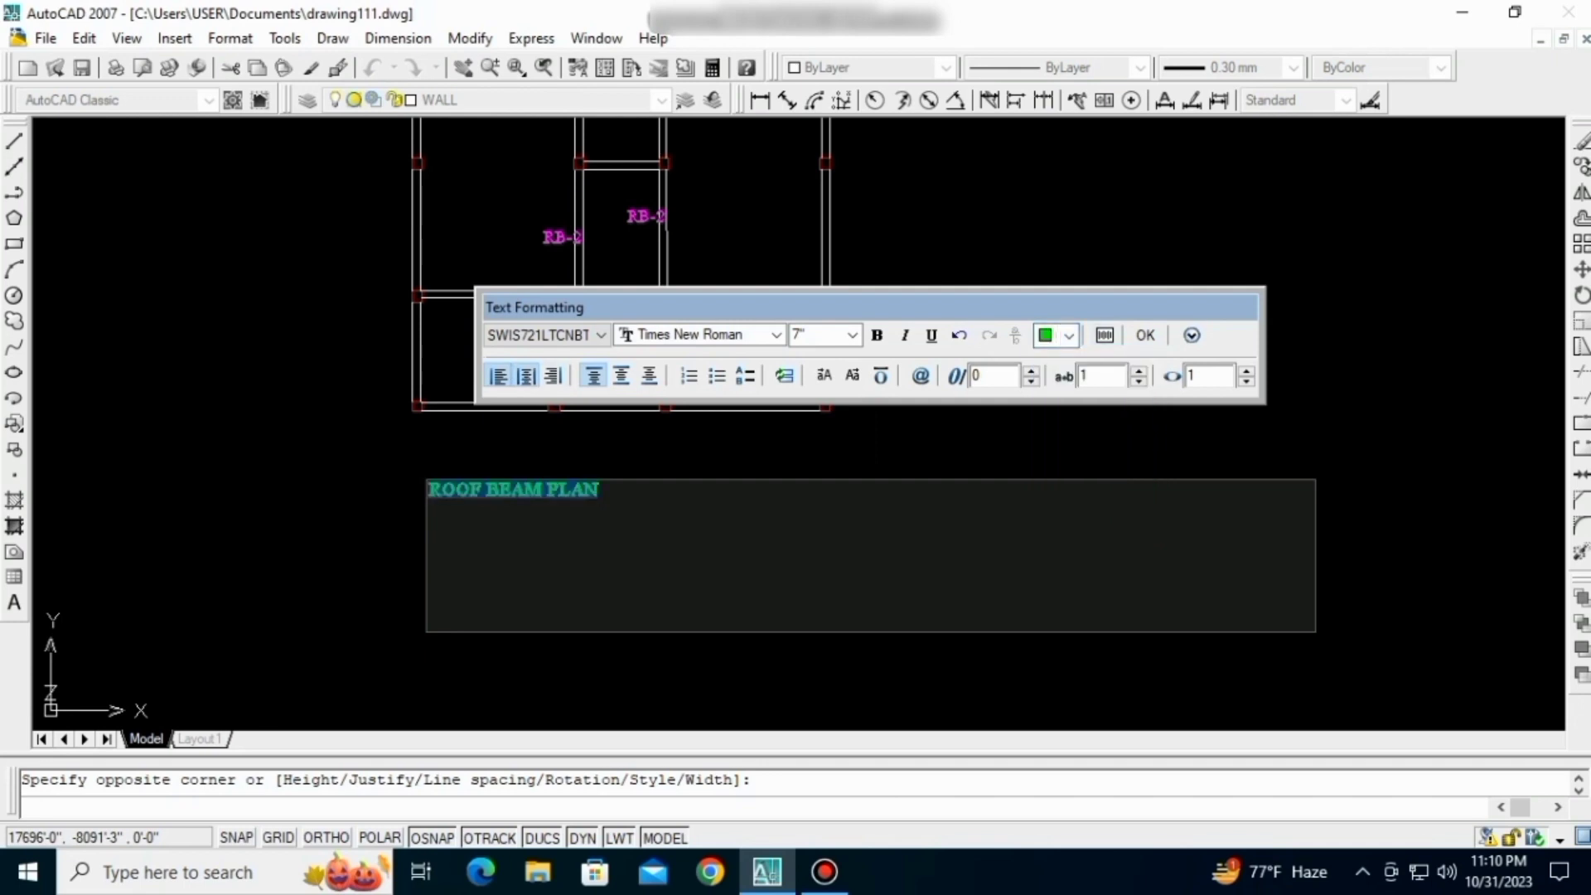
pyautogui.click(526, 376)
pyautogui.click(621, 376)
pyautogui.click(1145, 335)
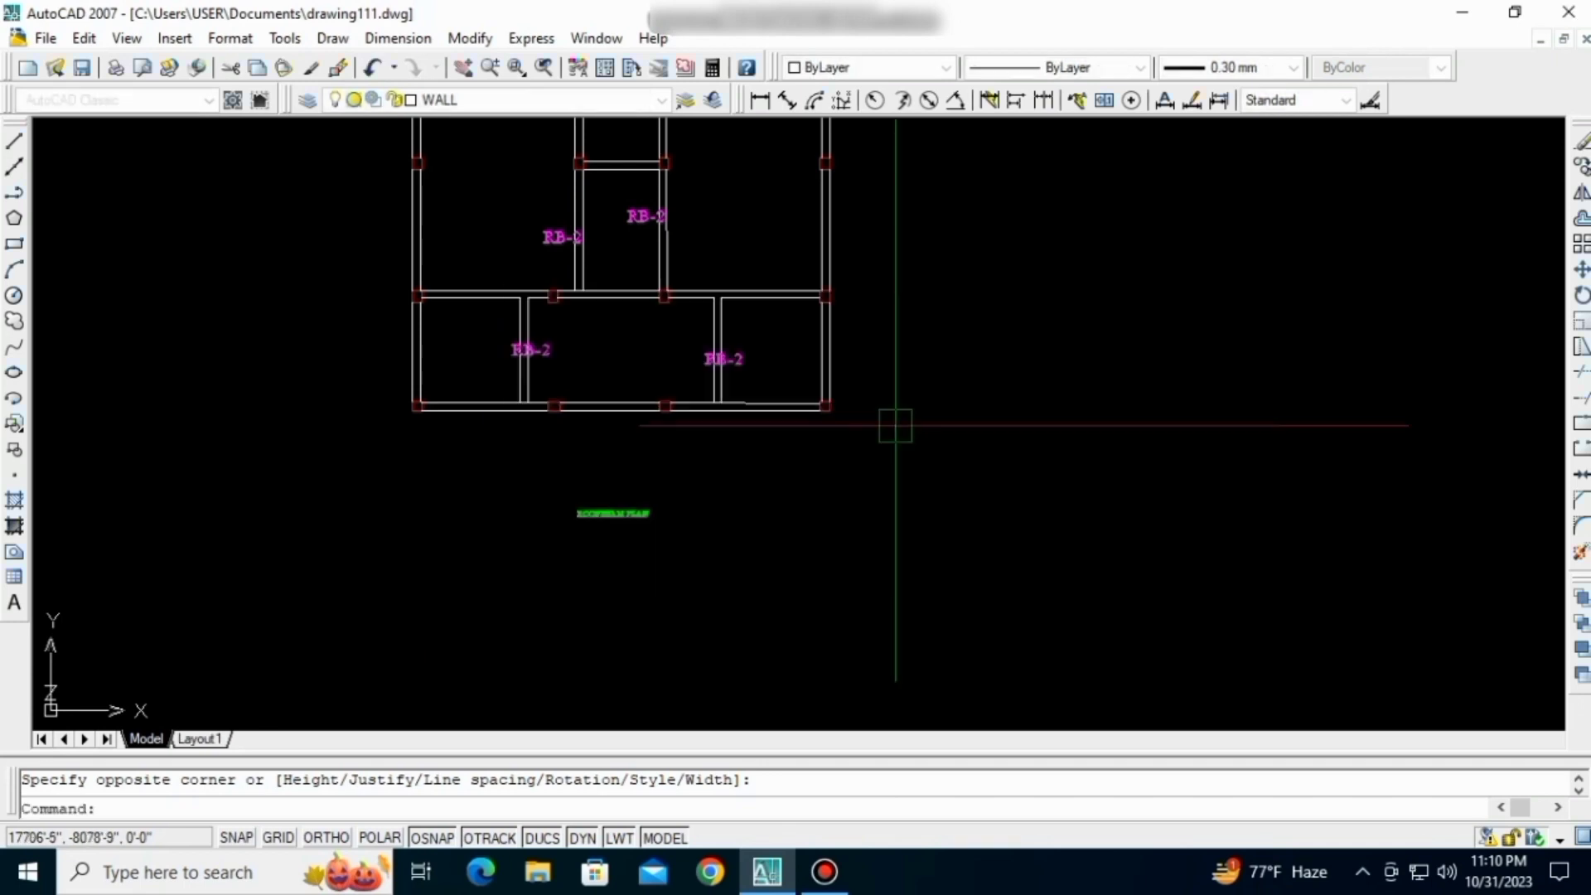
# - Move the ROOF BEAM PLAN title up so it sits just beneath the layout's lowest beam
pyautogui.scroll(5, 582, 512)
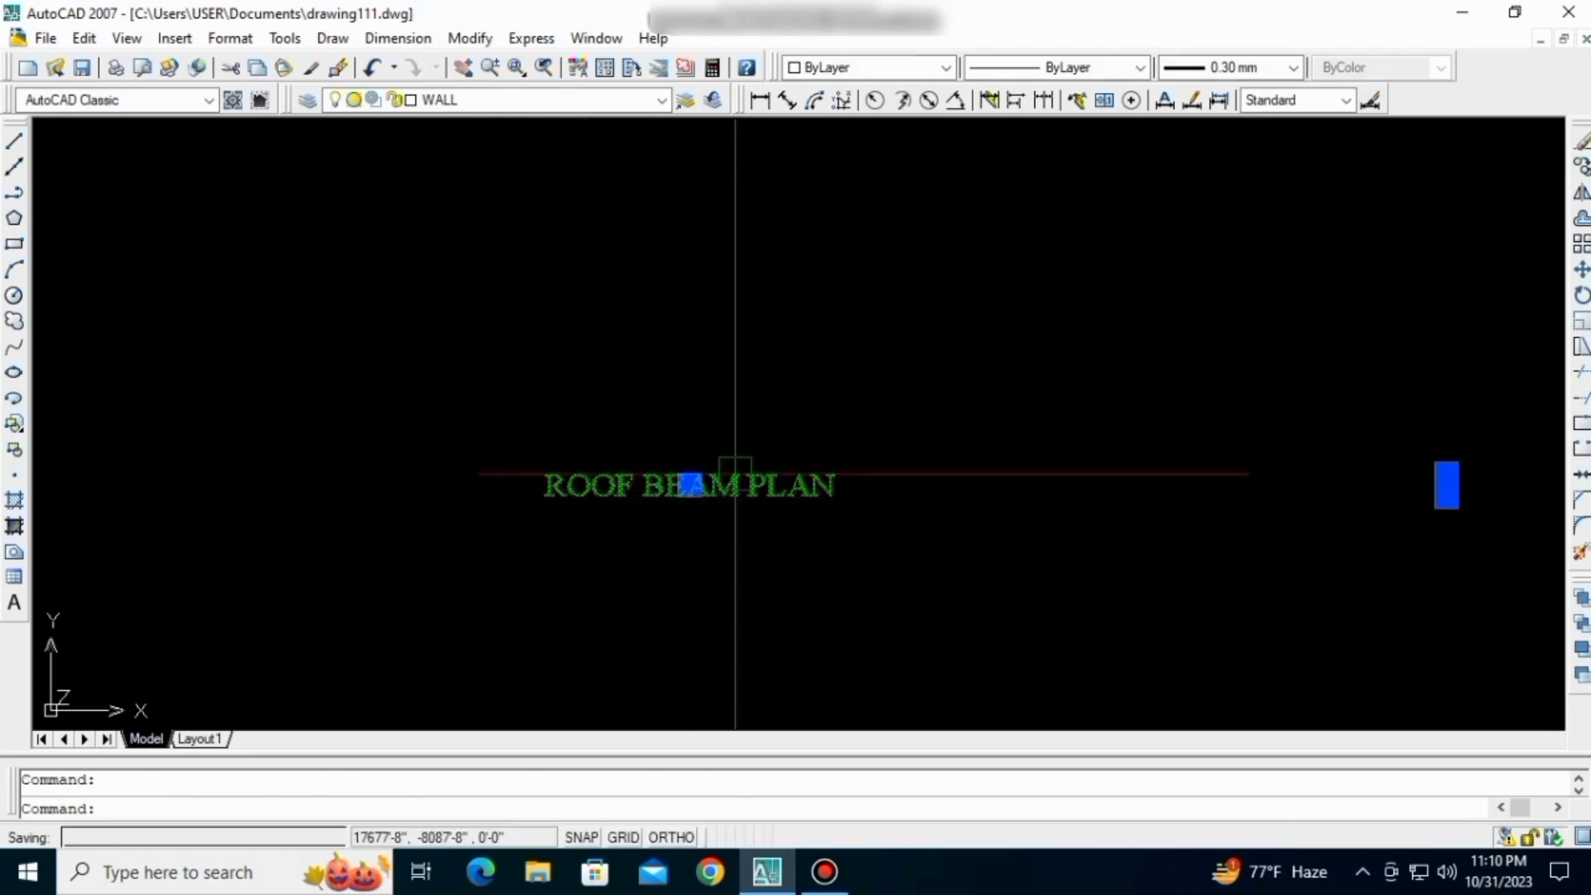
pyautogui.scroll(-5, 734, 492)
pyautogui.scroll(3, 721, 371)
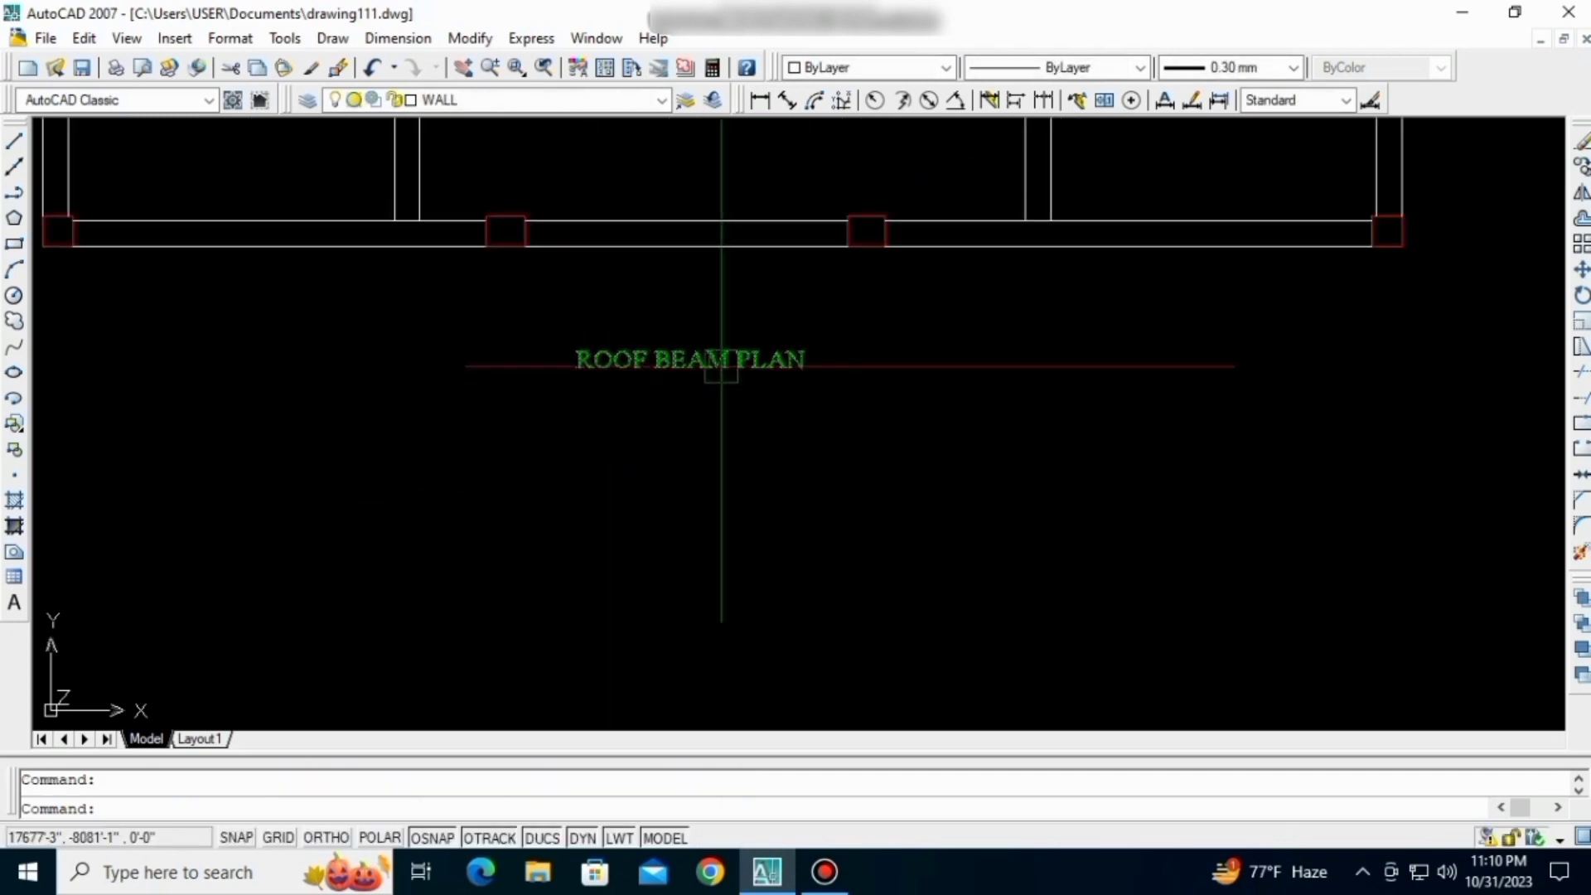
pyautogui.press('Escape')
pyautogui.click(767, 357)
pyautogui.press('Escape')
pyautogui.click(774, 368)
pyautogui.moveTo(782, 354); pyautogui.dragTo(776, 294)
pyautogui.scroll(-6, 767, 472)
pyautogui.scroll(4, 686, 637)
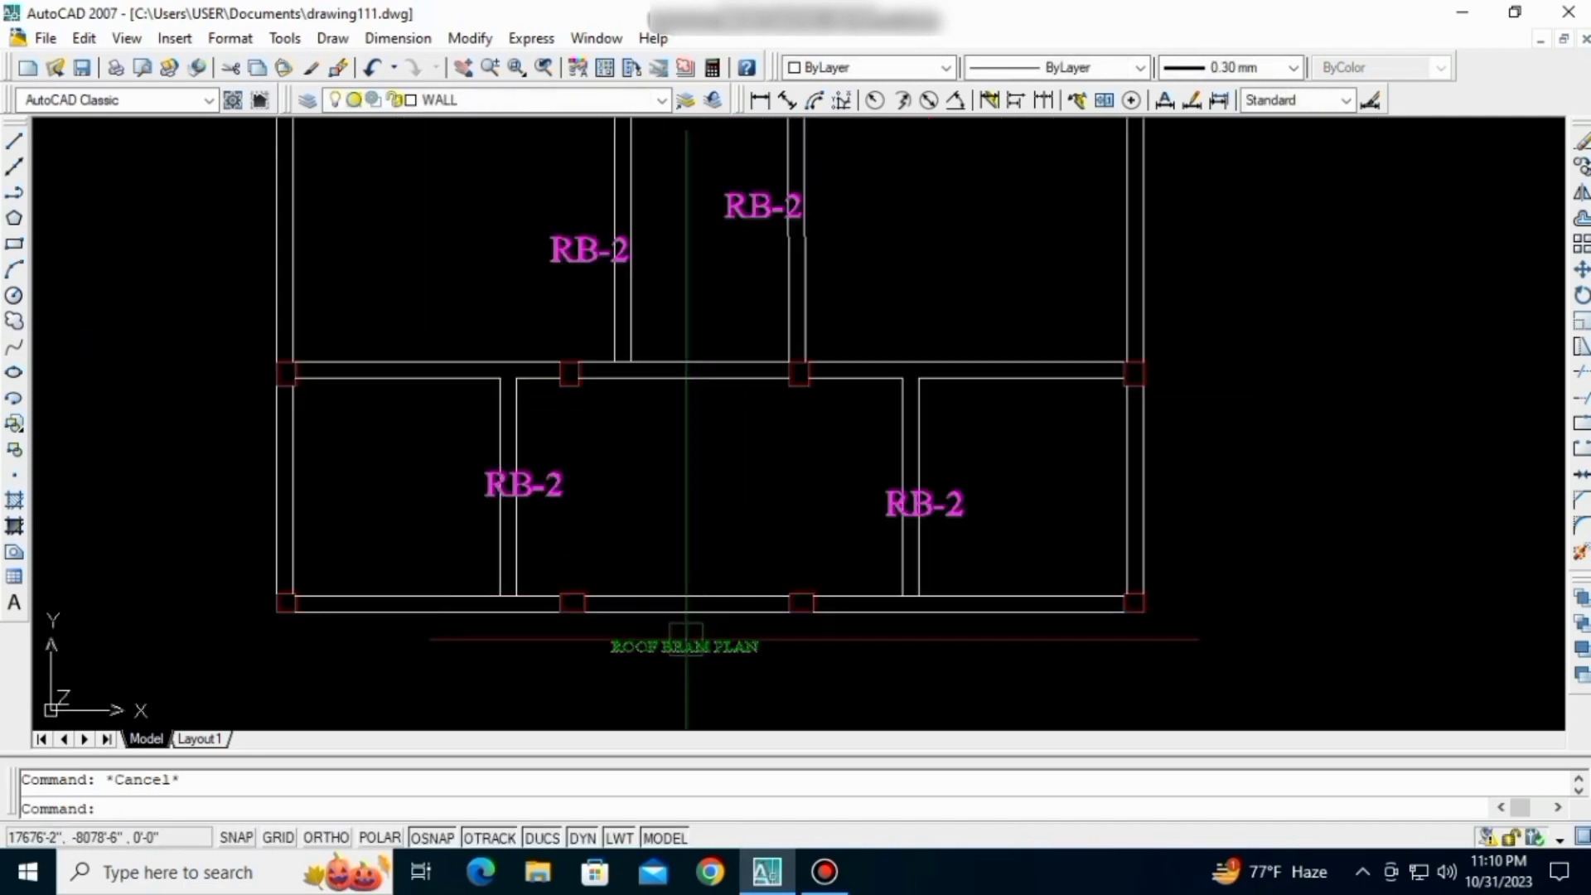
# - Review the titled roof beam layout and its position relative to the floor plans above
pyautogui.scroll(-3, 681, 620)
pyautogui.moveTo(685, 532); pyautogui.dragTo(685, 636, button='middle')
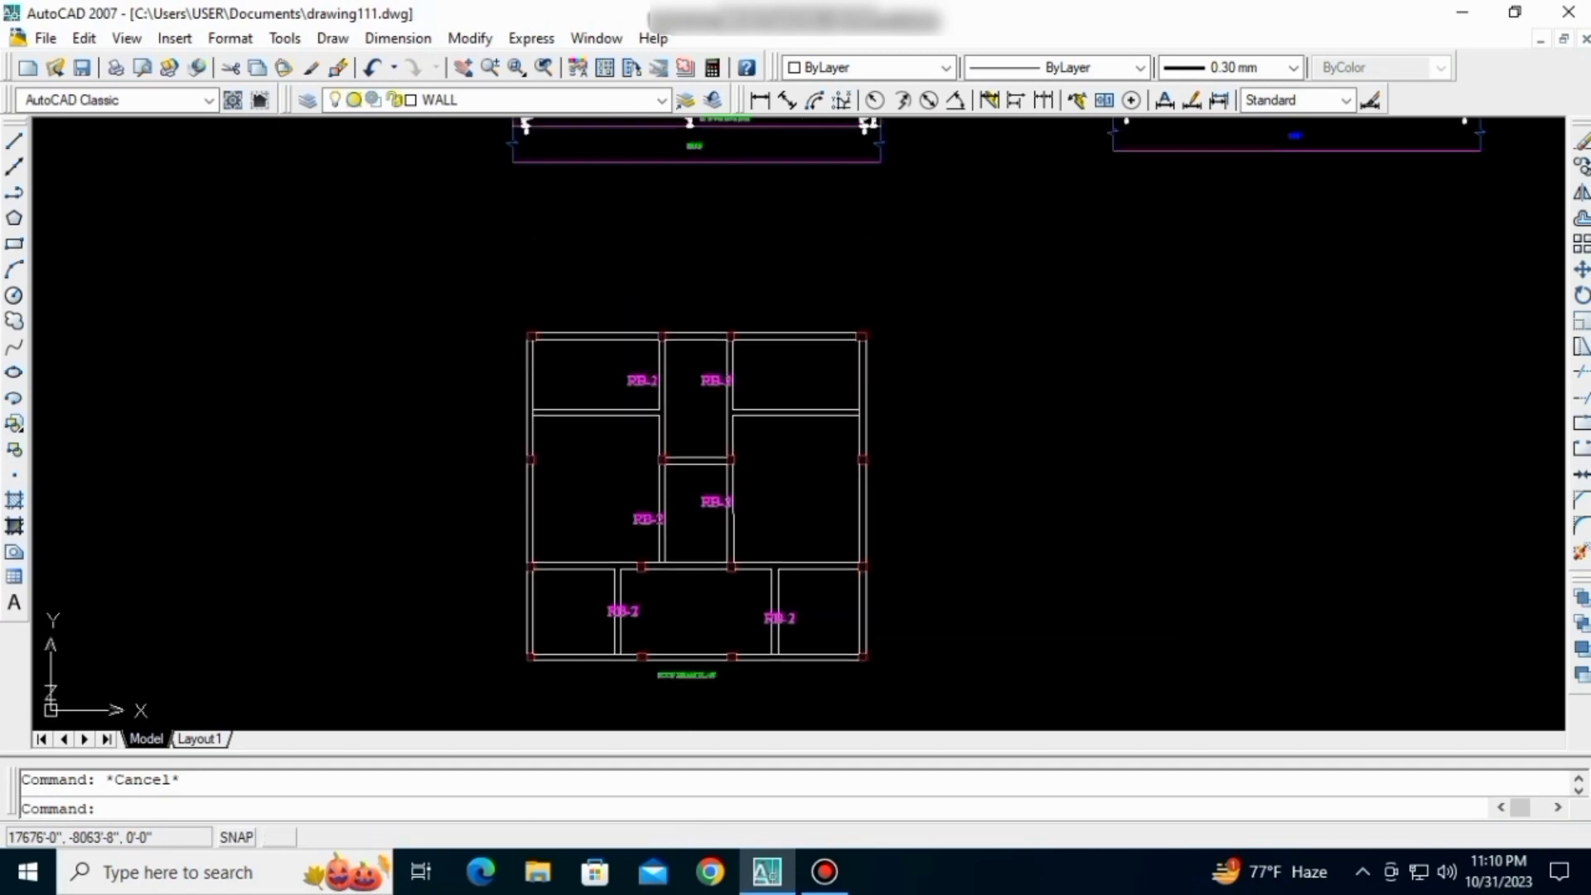
pyautogui.scroll(-2, 660, 352)
pyautogui.scroll(2, 663, 331)
pyautogui.scroll(-2, 877, 348)
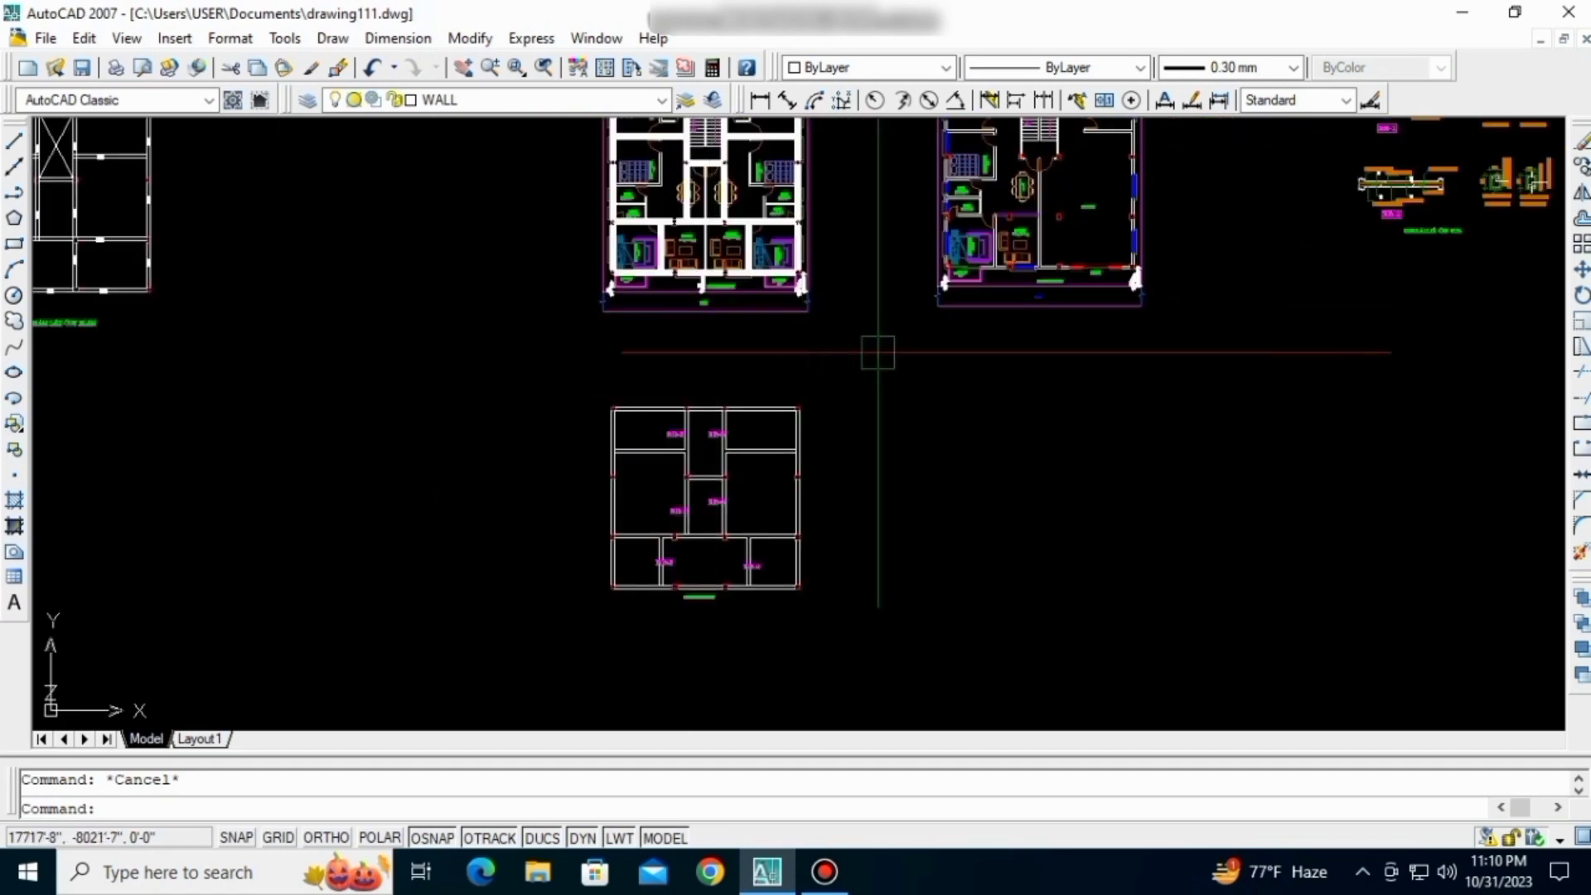
pyautogui.scroll(3, 1009, 296)
pyautogui.scroll(-2, 517, 333)
pyautogui.moveTo(540, 522); pyautogui.dragTo(612, 408, button='middle')
pyautogui.scroll(3, 557, 529)
pyautogui.moveTo(504, 464); pyautogui.dragTo(564, 546, button='middle')
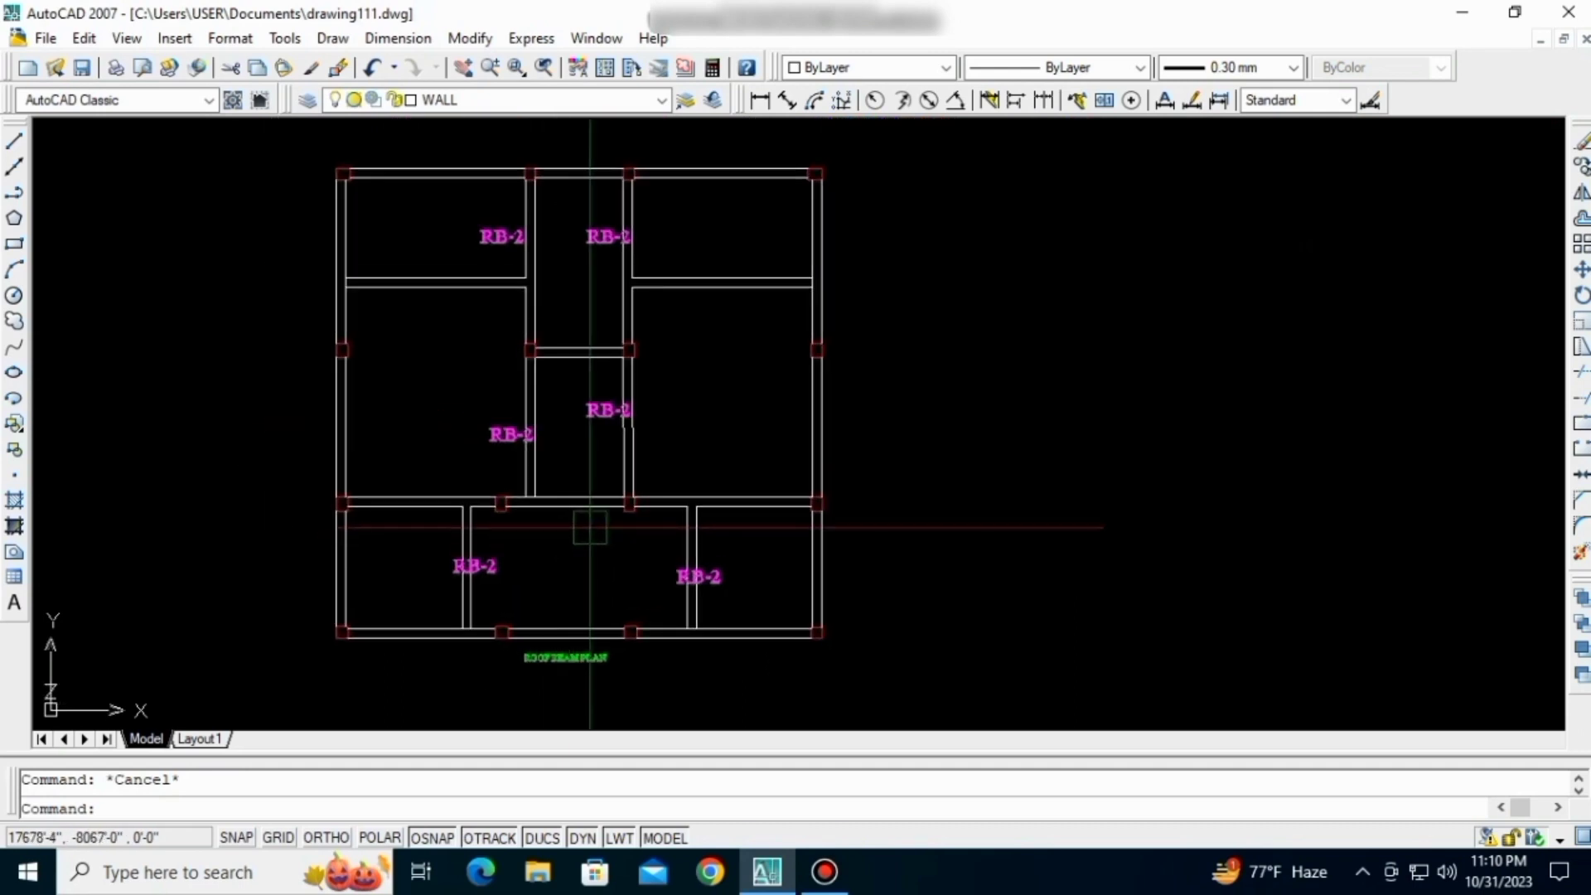
# - Compare the RB-2 beam arrangement in the roof beam layout with the 1st to 5th floor plan
pyautogui.scroll(-5, 594, 530)
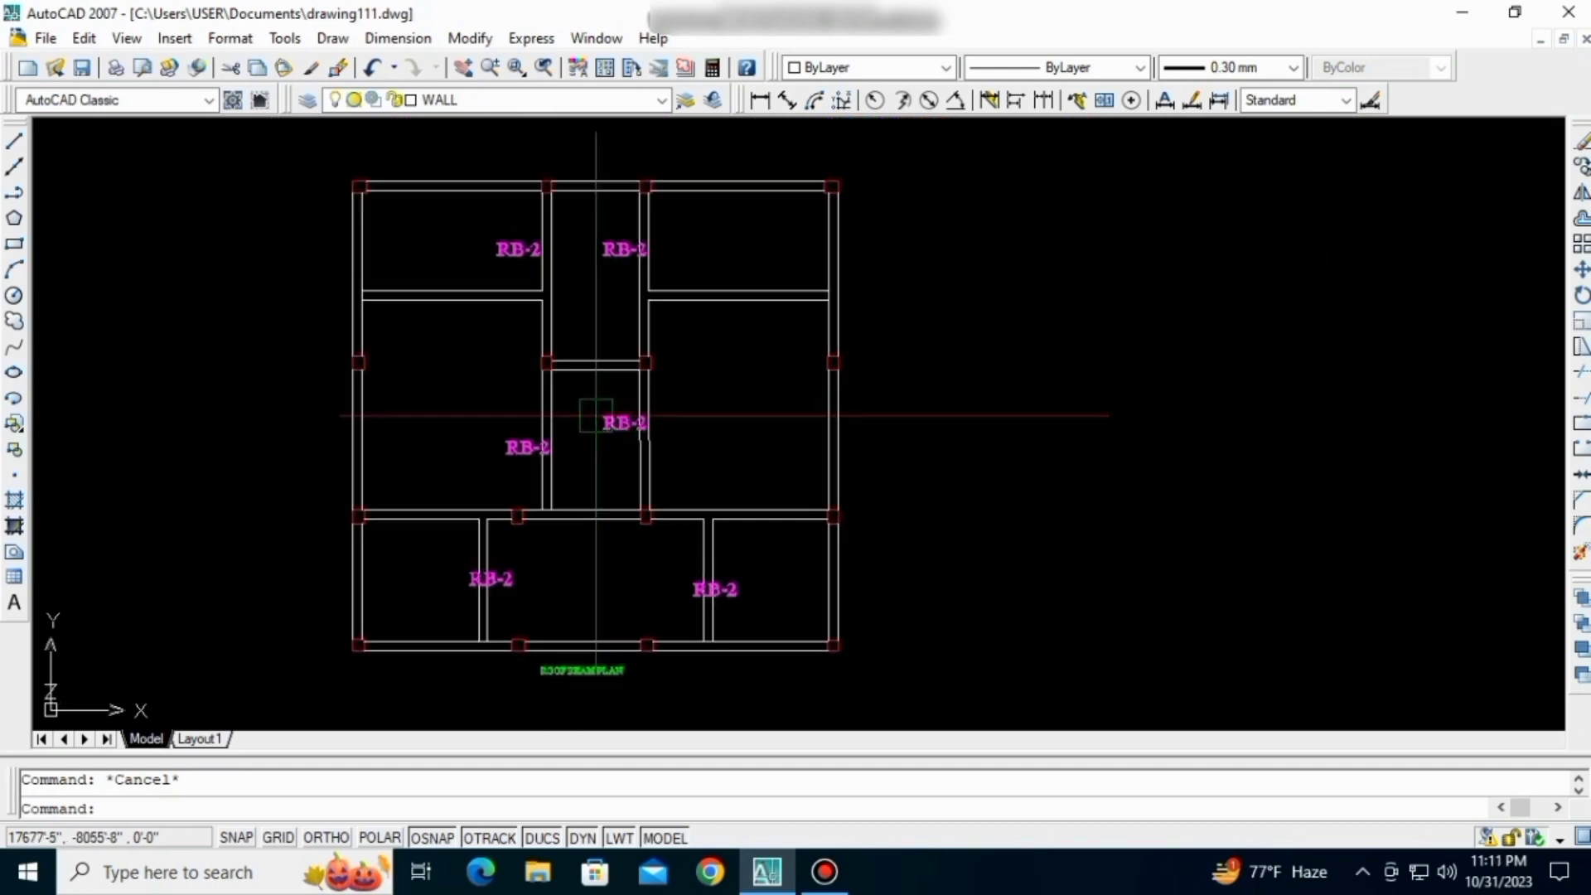
pyautogui.scroll(2, 563, 453)
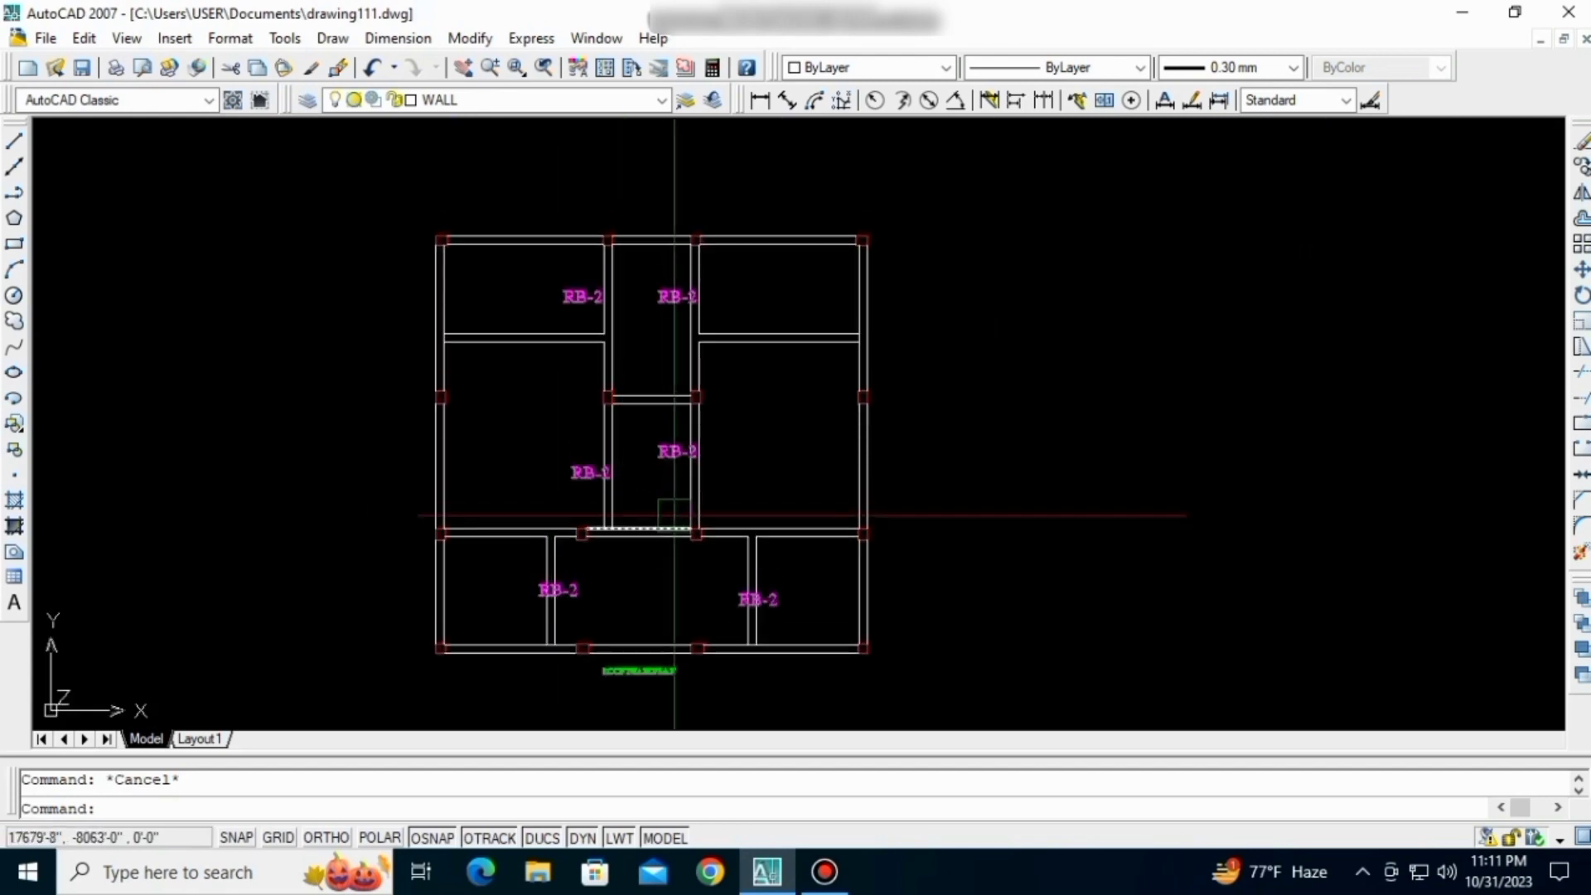
pyautogui.scroll(-4, 620, 500)
pyautogui.scroll(4, 655, 315)
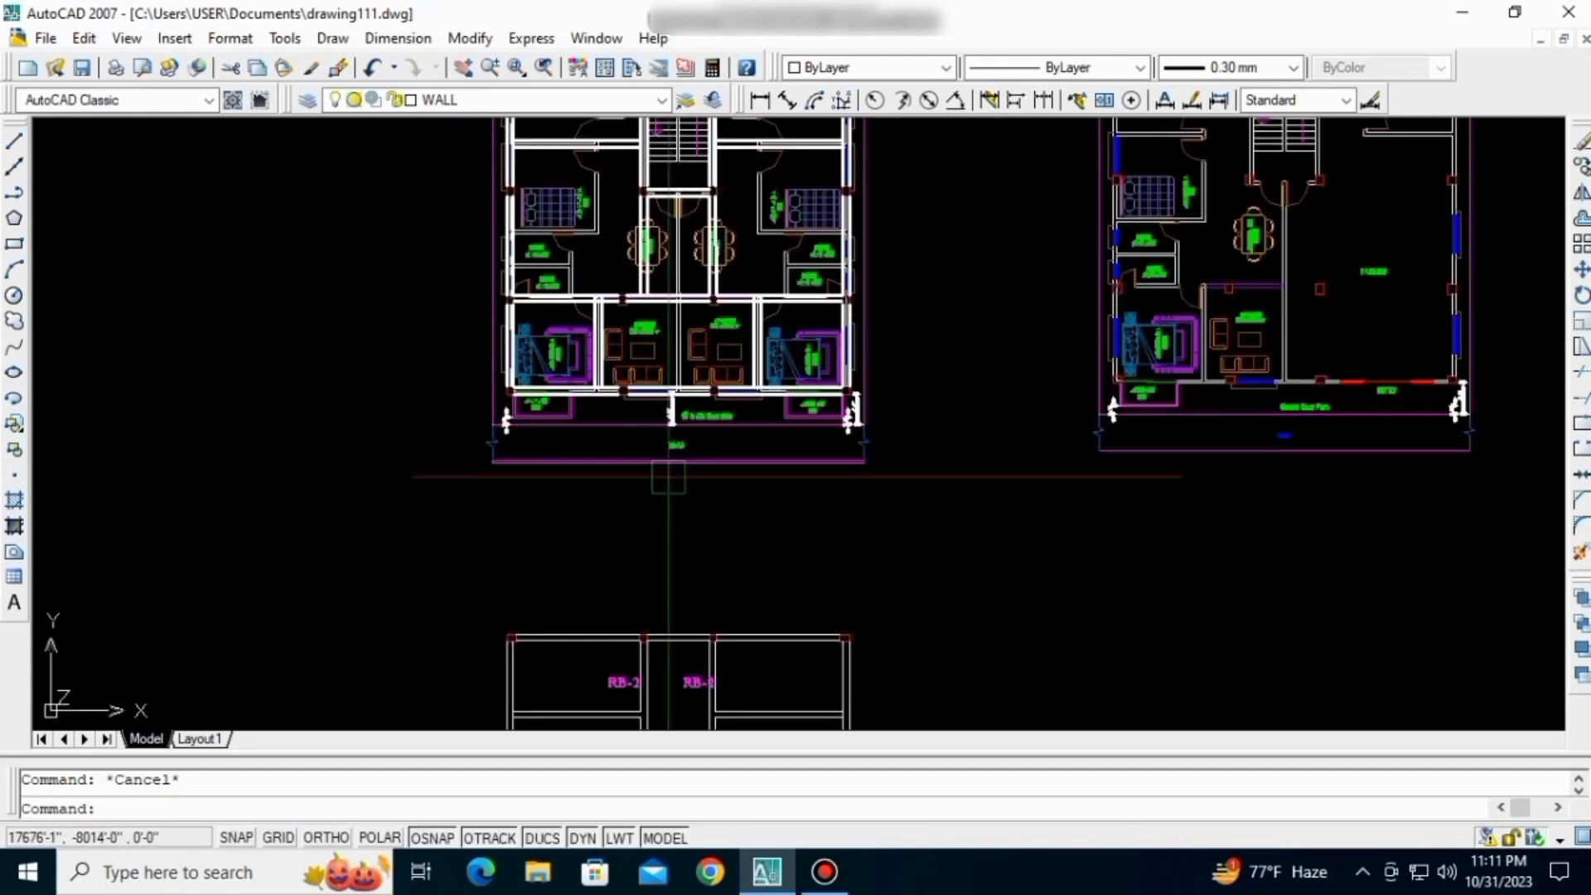
pyautogui.moveTo(669, 474); pyautogui.dragTo(684, 555, button='middle')
pyautogui.scroll(-2, 689, 568)
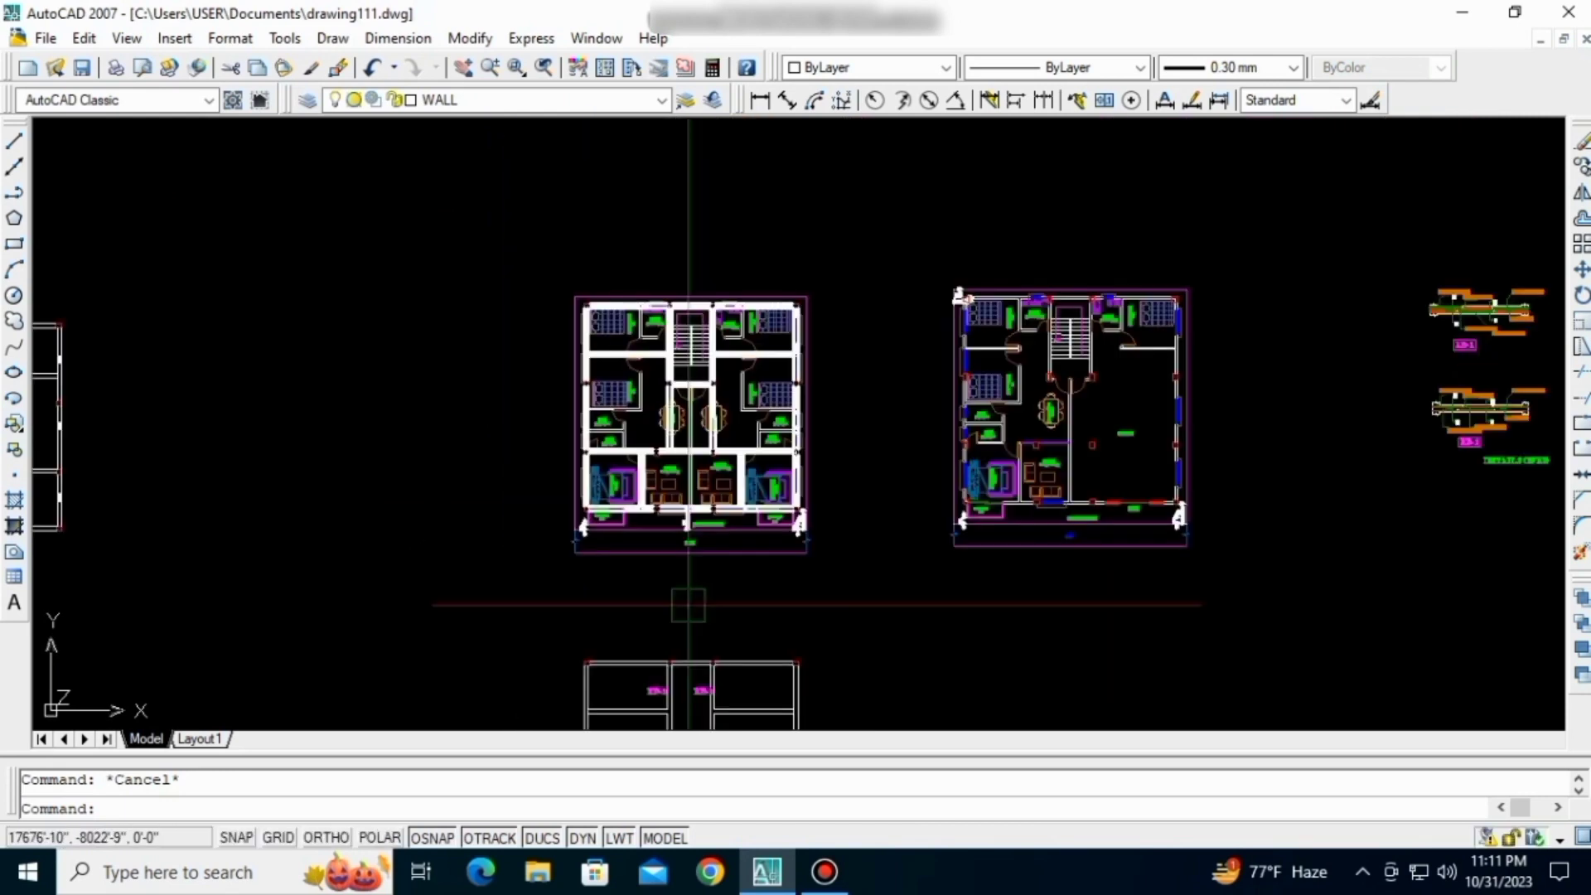
pyautogui.moveTo(689, 713); pyautogui.dragTo(624, 513, button='middle')
pyautogui.scroll(3, 623, 548)
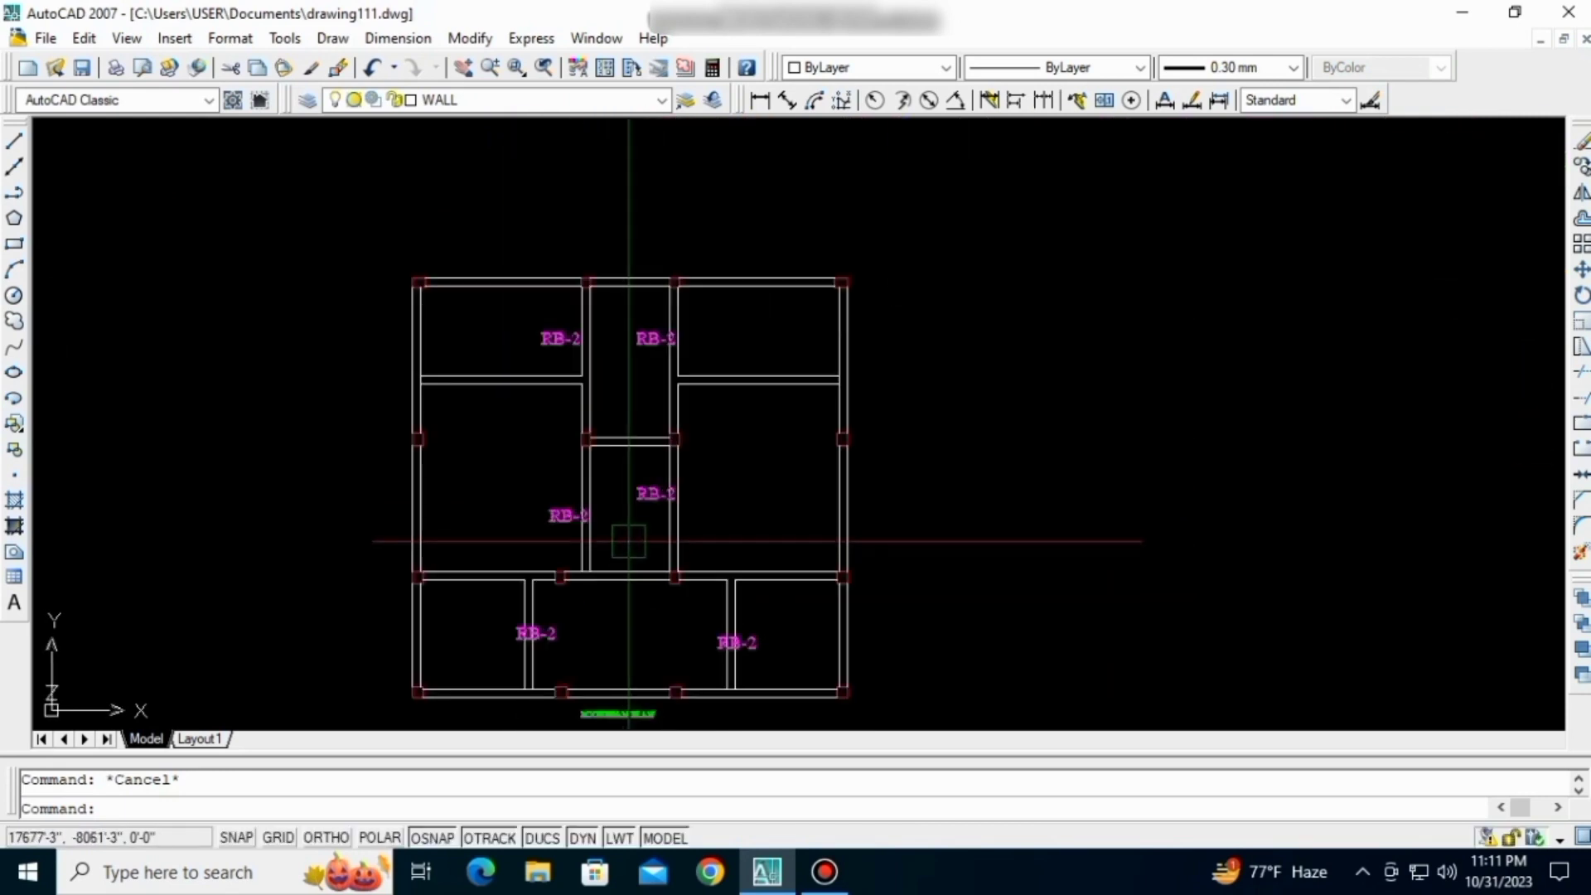
pyautogui.moveTo(642, 601); pyautogui.dragTo(634, 556, button='middle')
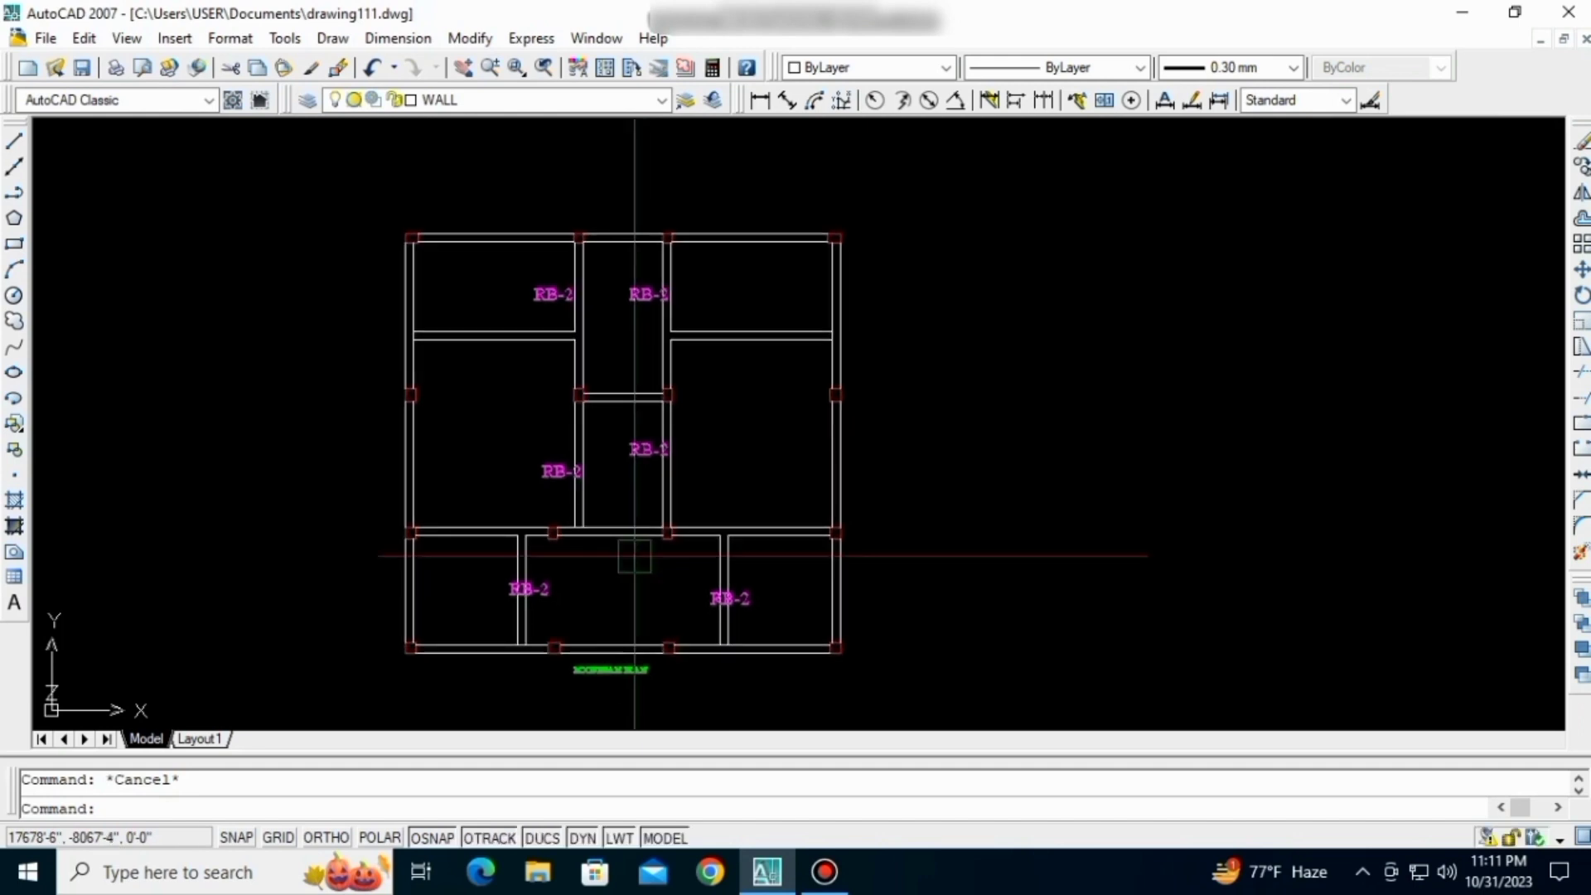
# - Examine the beams over the dining, drawing, toilet and bedroom areas of the 1st to 5th floor plan
pyautogui.scroll(-2, 625, 541)
pyautogui.moveTo(626, 541); pyautogui.dragTo(453, 726, button='middle')
pyautogui.moveTo(537, 466); pyautogui.dragTo(572, 597, button='middle')
pyautogui.scroll(2, 572, 429)
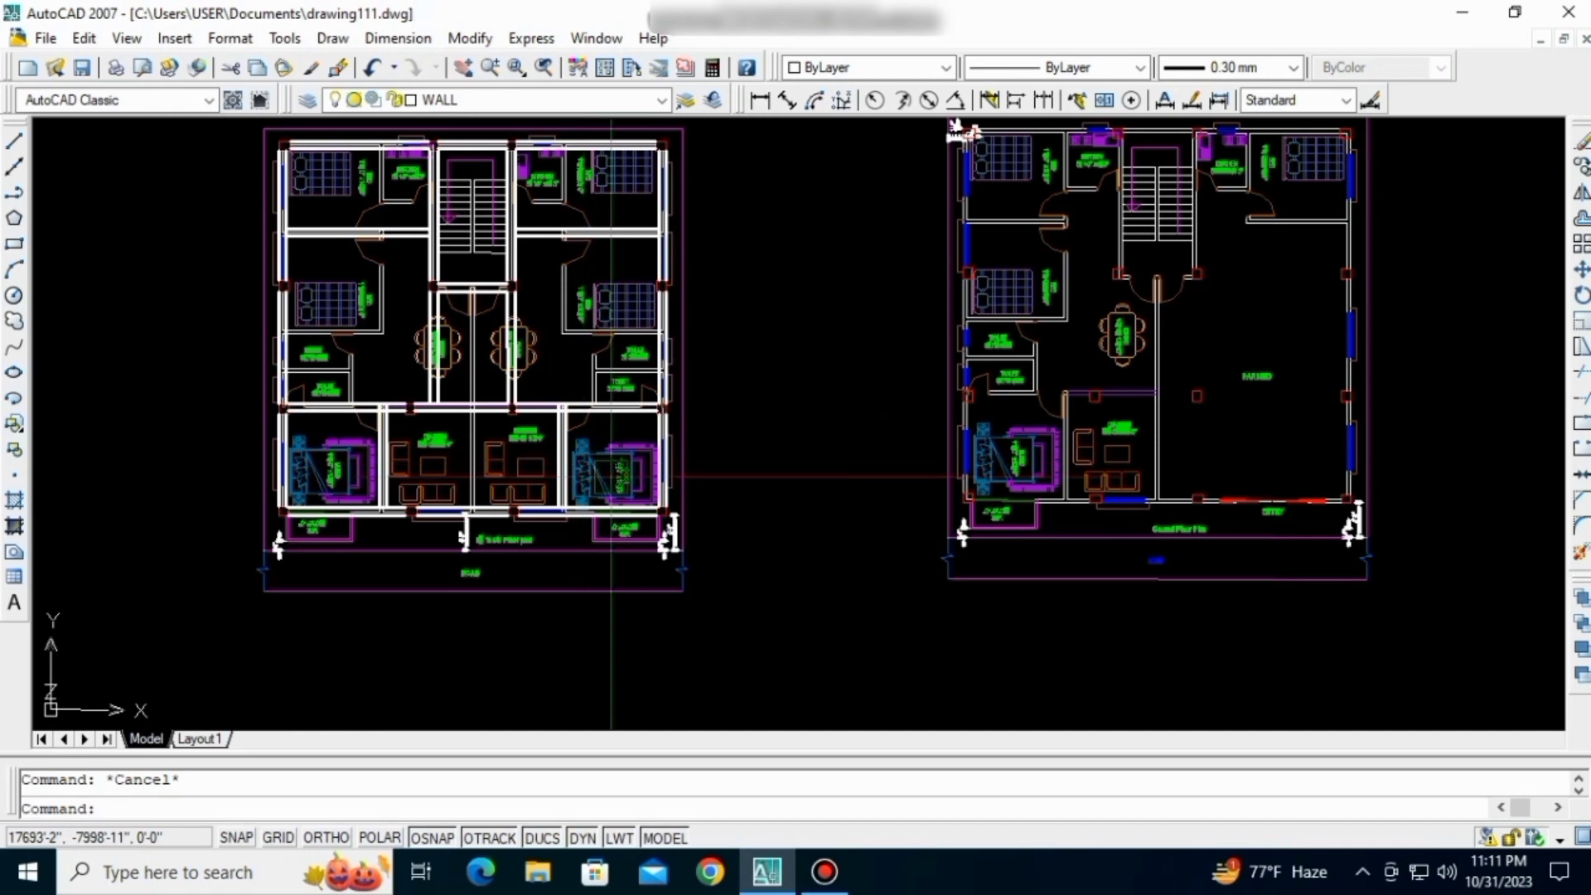
pyautogui.scroll(2, 328, 406)
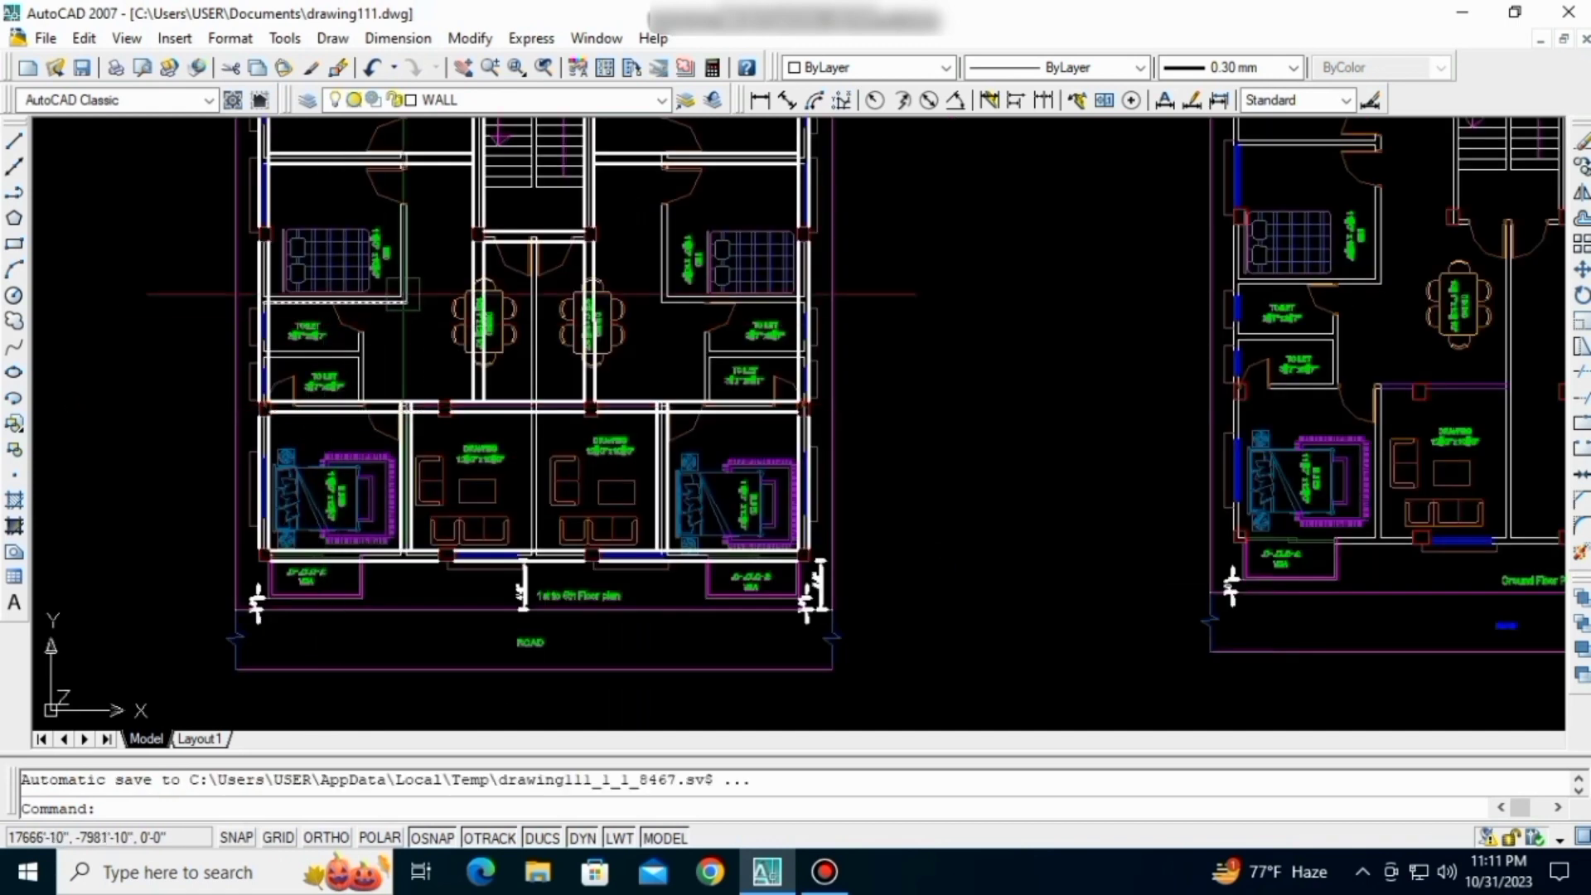
pyautogui.scroll(2, 431, 357)
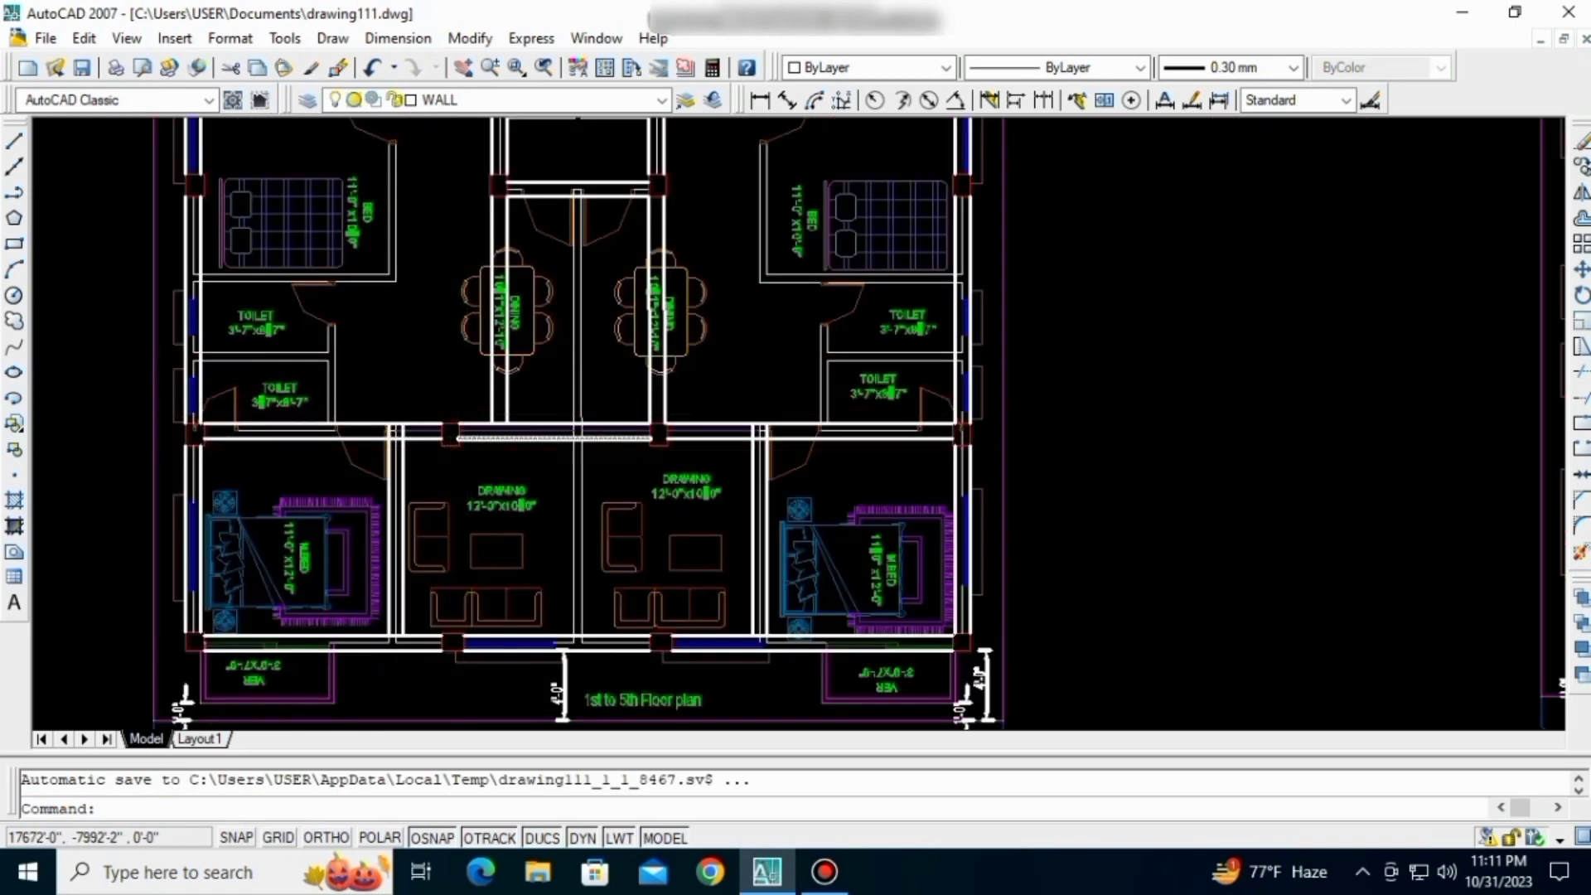
pyautogui.scroll(-5, 513, 423)
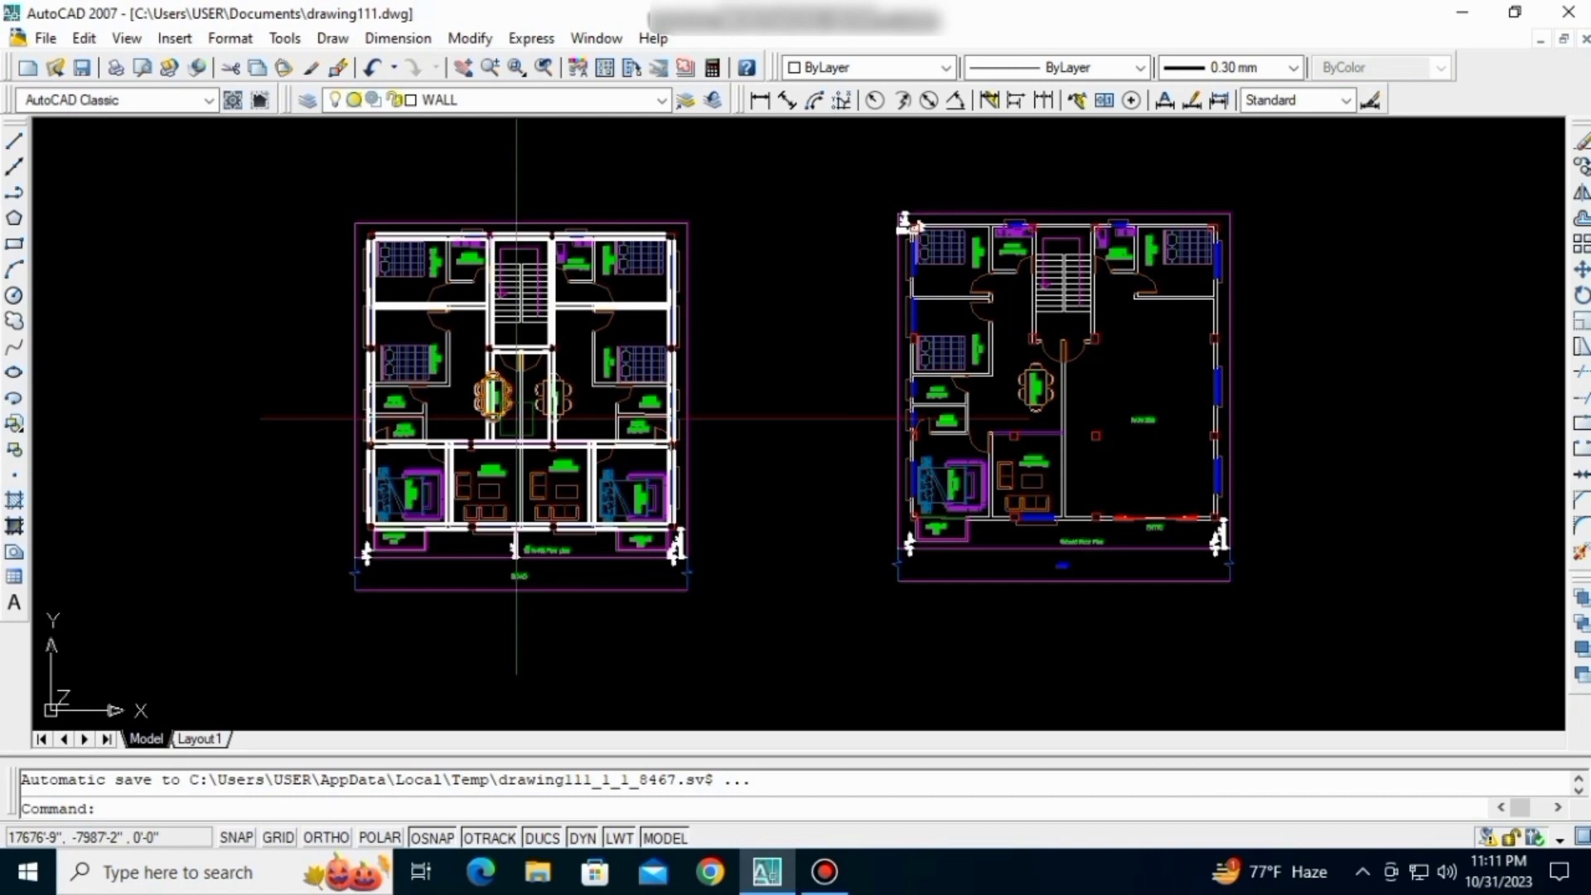
# - Recheck the RB-2 labels and the title on the roof beam layout
pyautogui.moveTo(486, 505); pyautogui.dragTo(483, 251, button='middle')
pyautogui.moveTo(566, 548); pyautogui.dragTo(568, 438, button='middle')
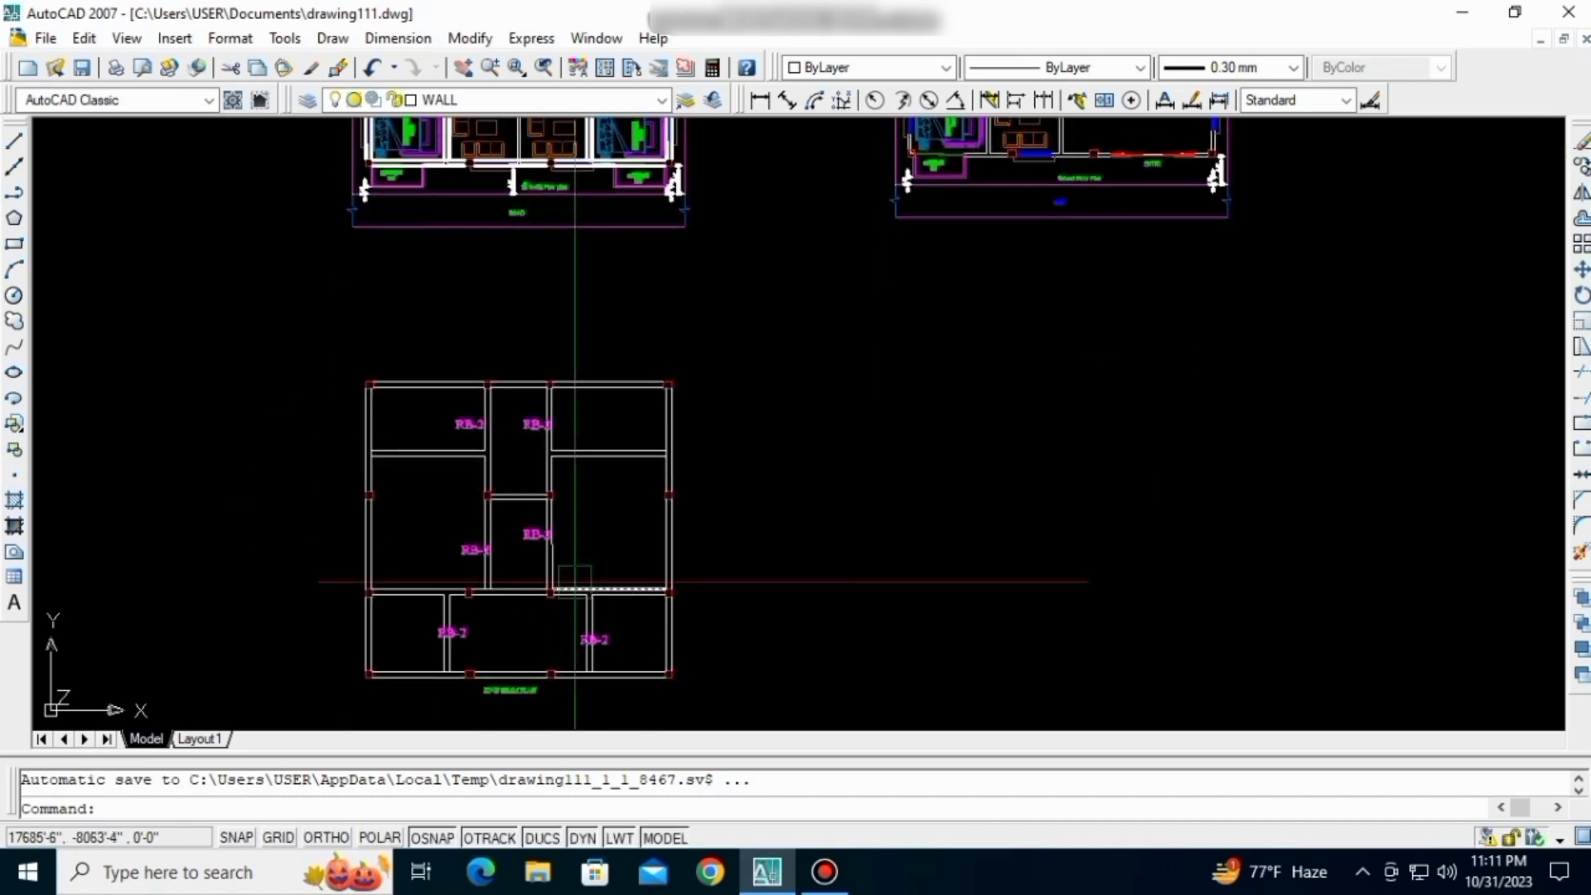
pyautogui.scroll(2, 574, 581)
pyautogui.moveTo(572, 547); pyautogui.dragTo(575, 489, button='middle')
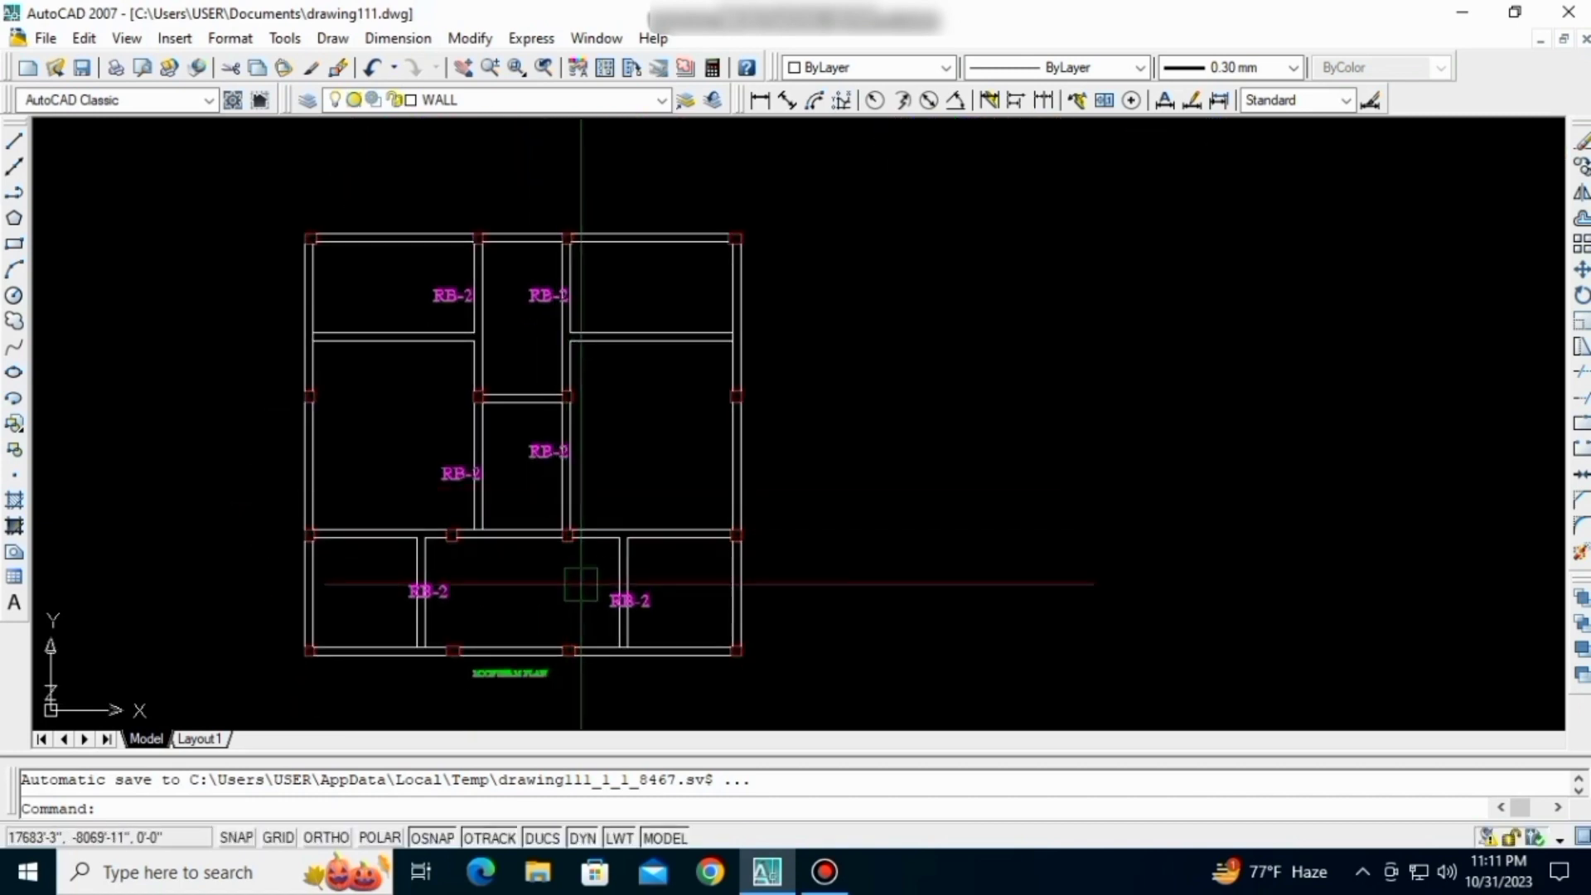